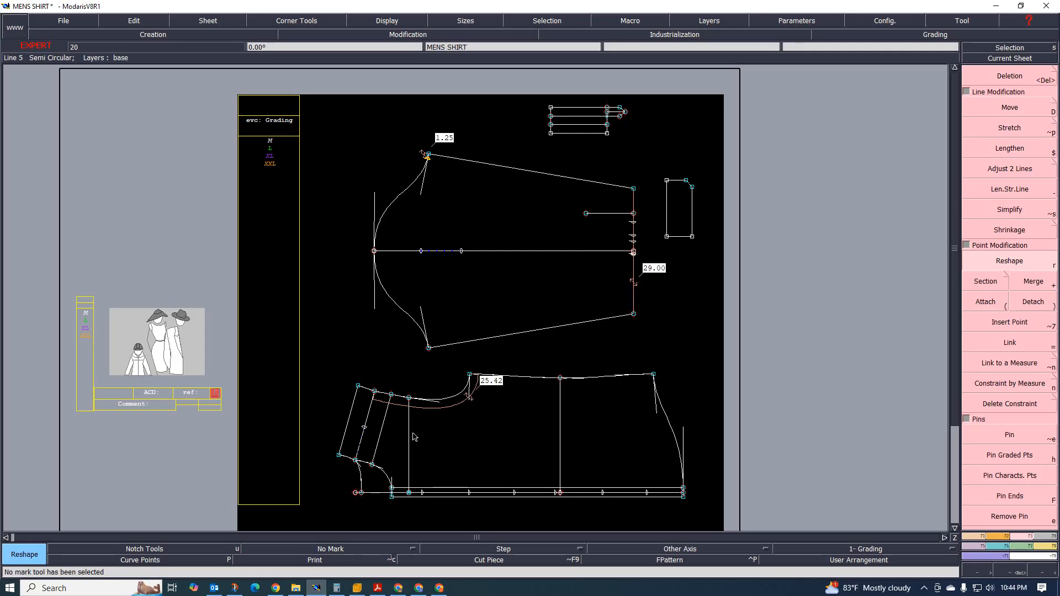
scroll(421, 350, "down", 1)
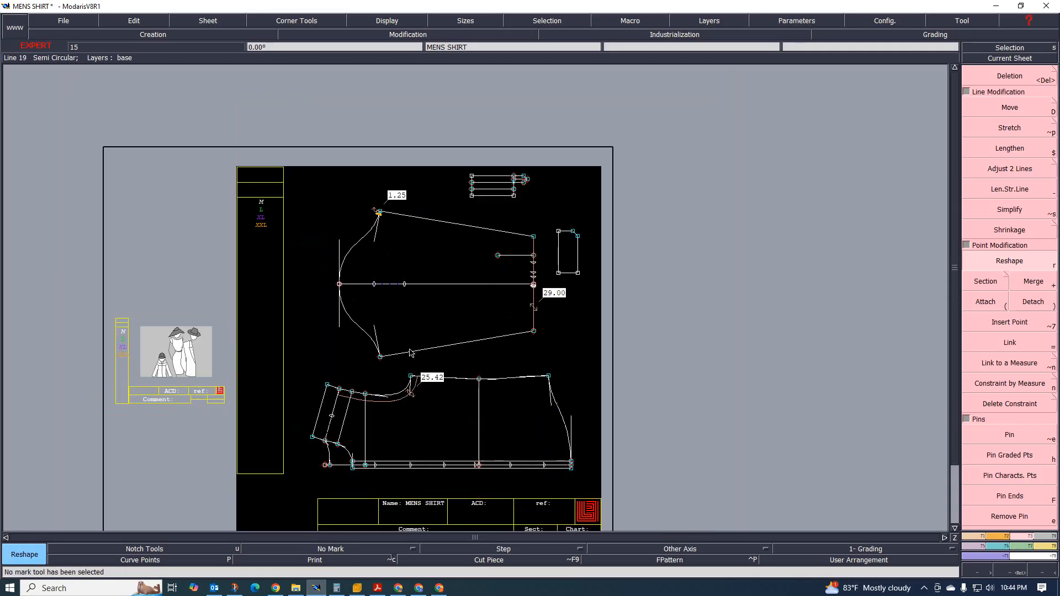
scroll(412, 353, "up", 2)
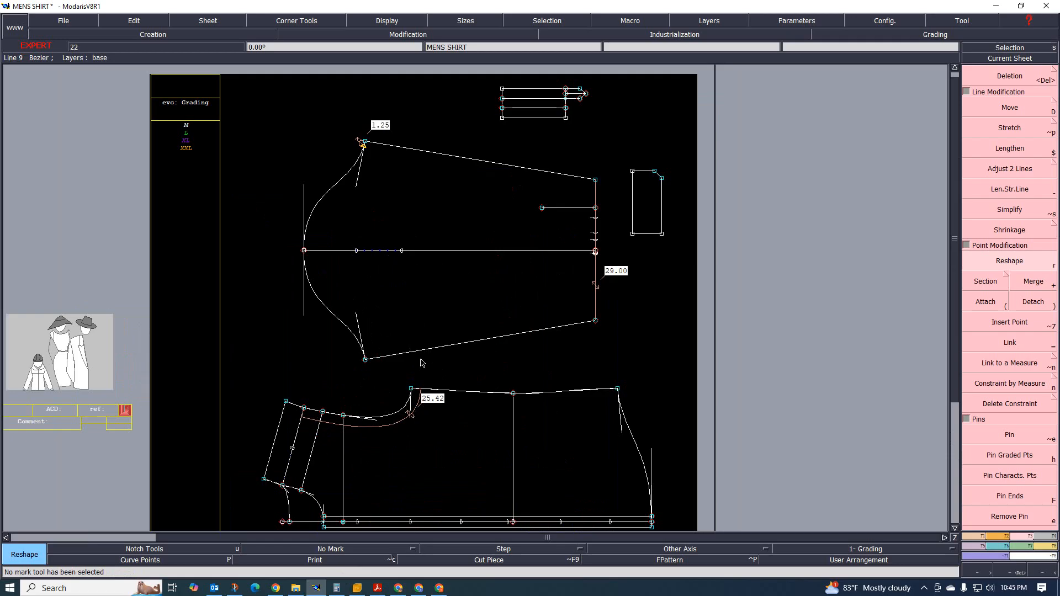
scroll(425, 359, "down", 2)
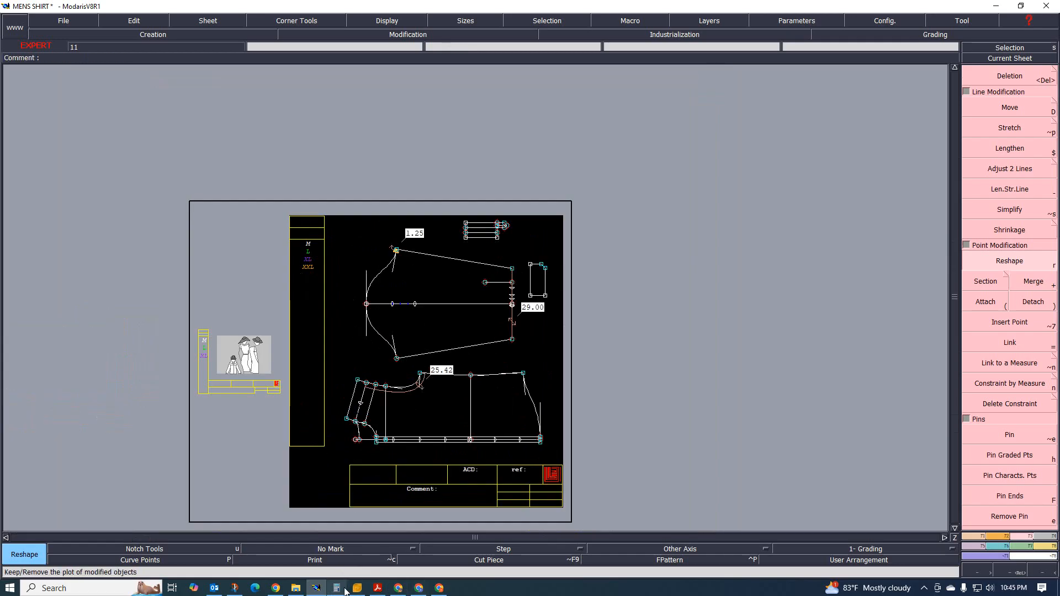
scroll(458, 441, "up", 1)
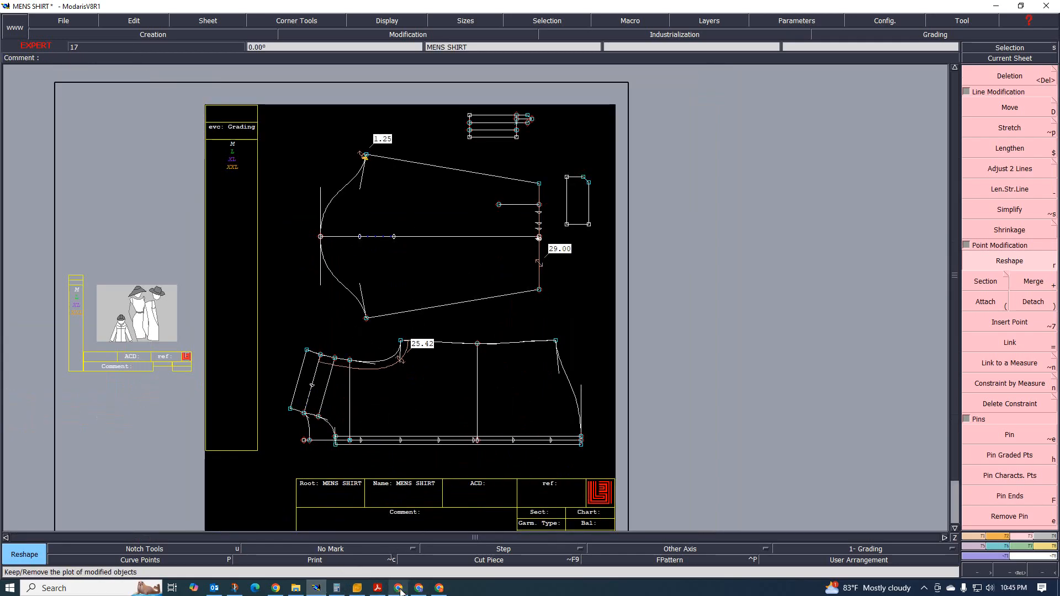
- Switch to the flannel shirt size chart PDF in Acrobat and review the size chart and technical sketch
left_click(377, 588)
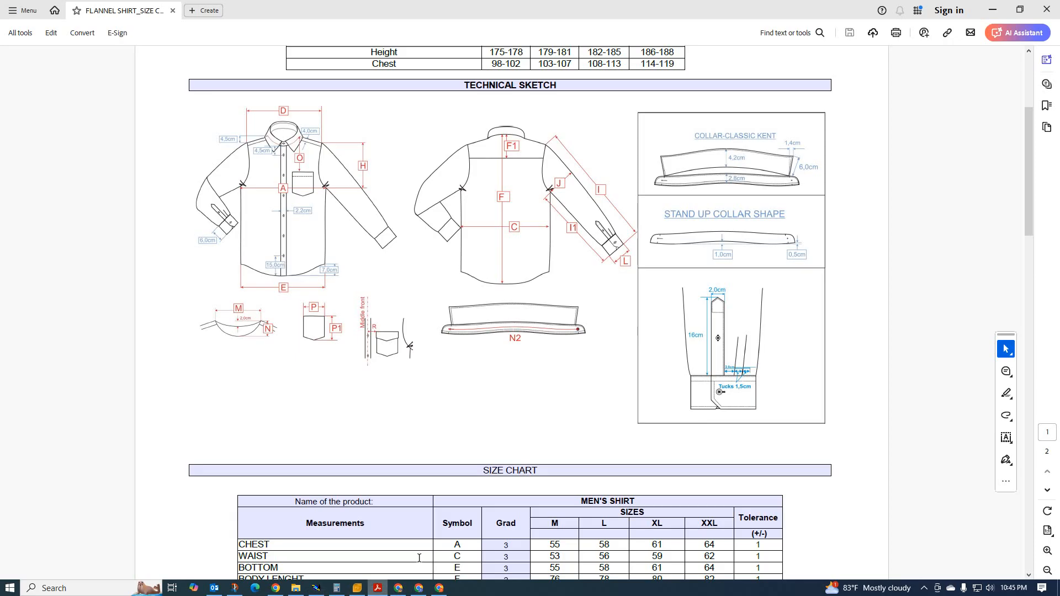
scroll(463, 435, "down", 4)
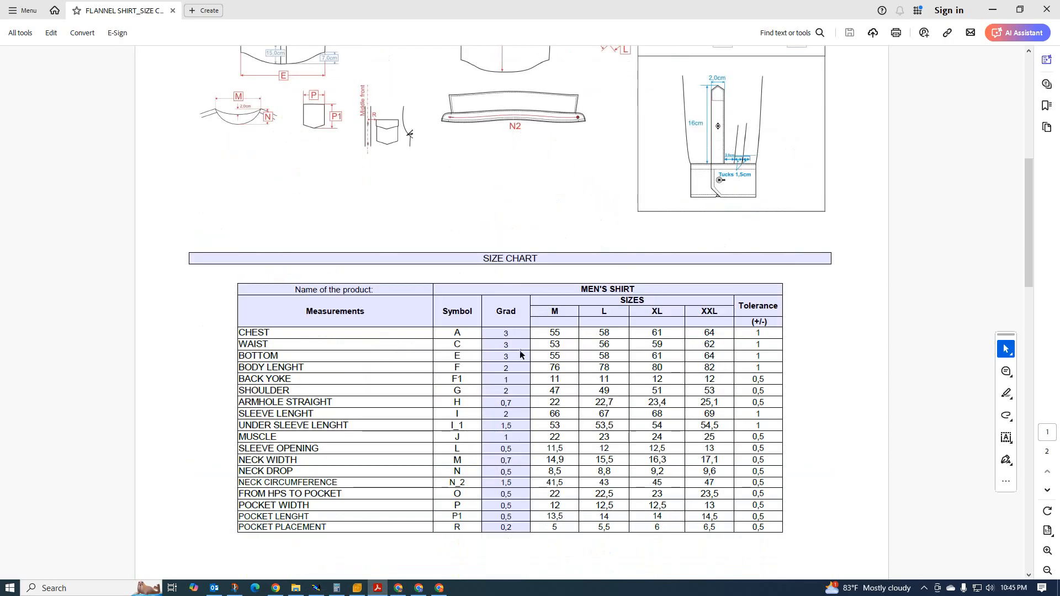
scroll(523, 342, "up", 4)
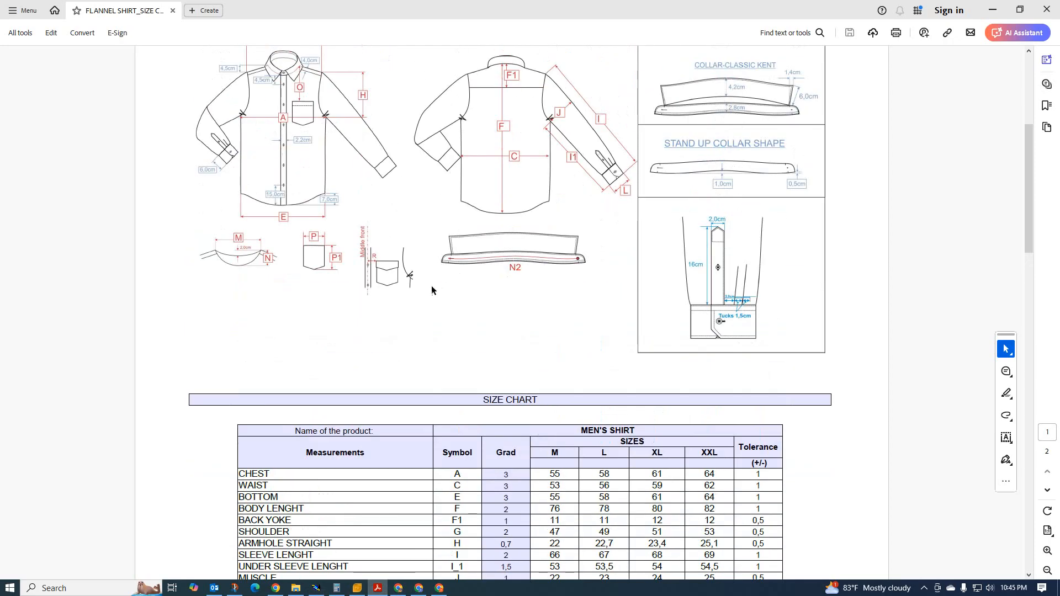
scroll(381, 275, "up", 4)
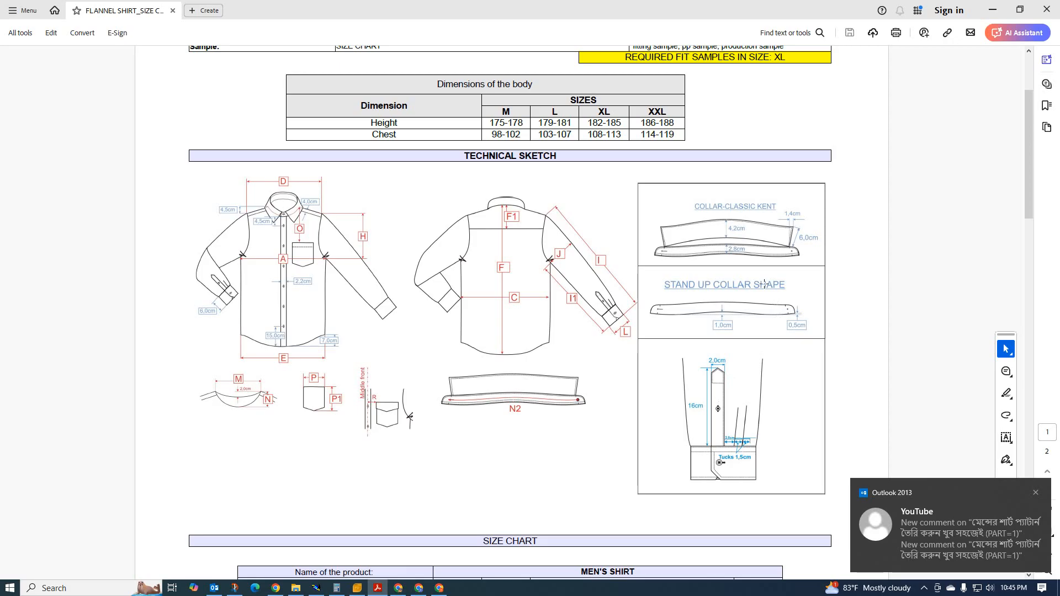
left_click(1036, 493)
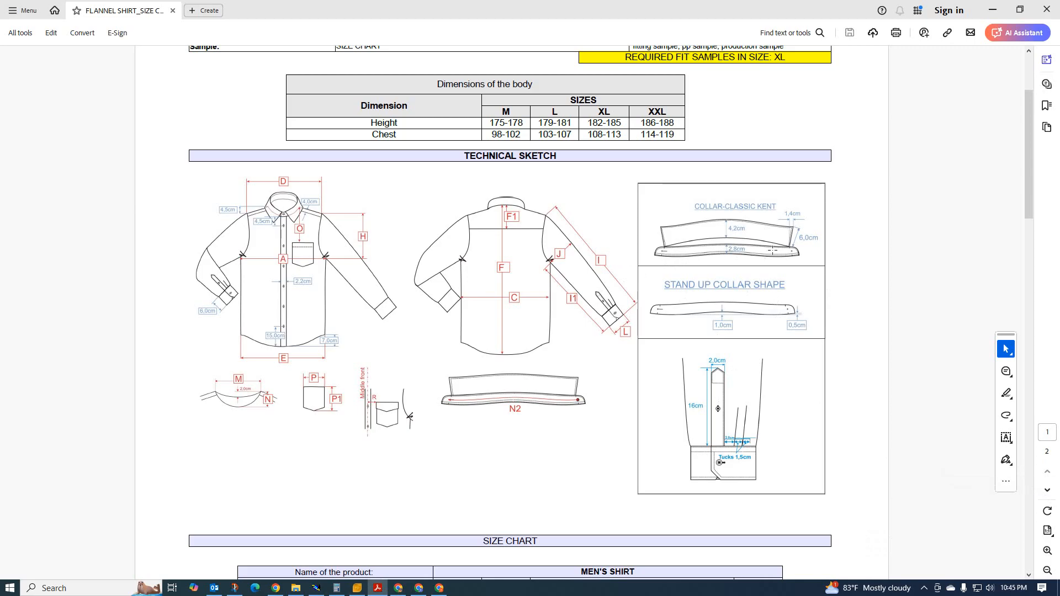
- Examine the technical sketch's back view, classic Kent collar, stand-up collar shape and sleeve placket details at close range
scroll(773, 250, "up", 2, "ctrl")
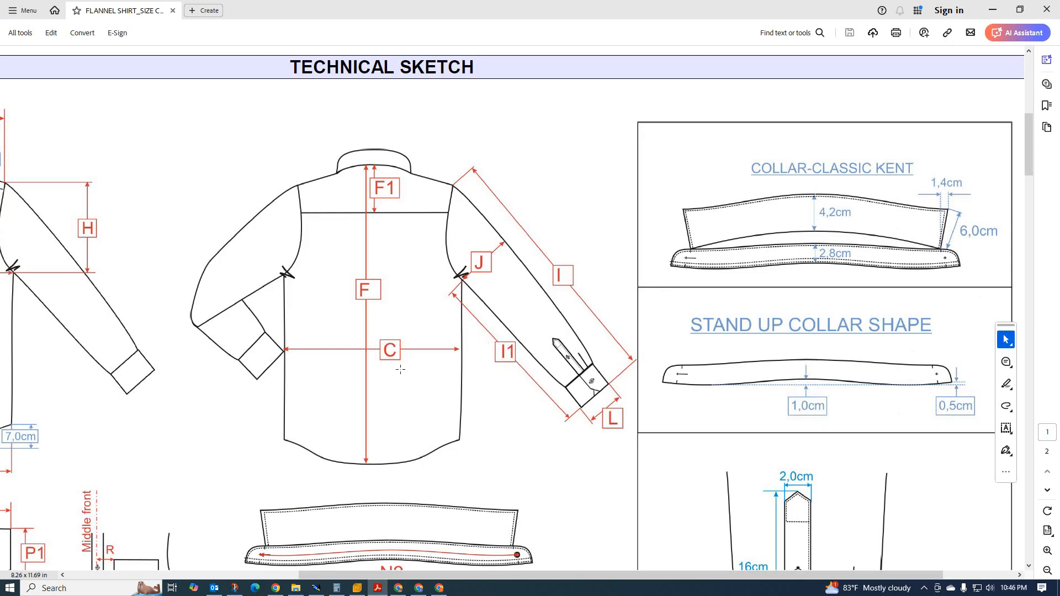
scroll(401, 369, "down", 3)
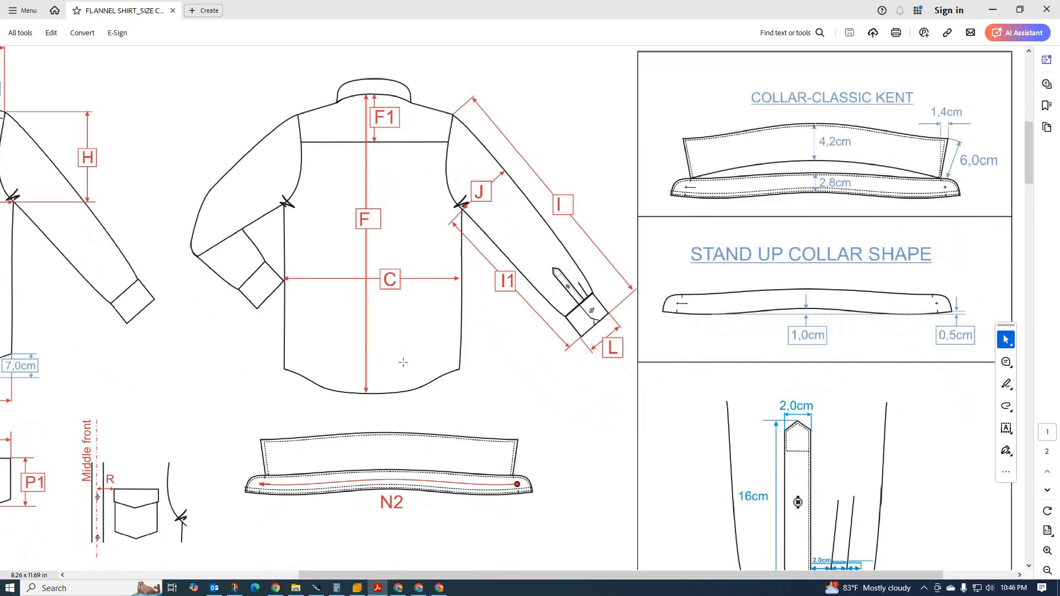
scroll(517, 386, "up", 3)
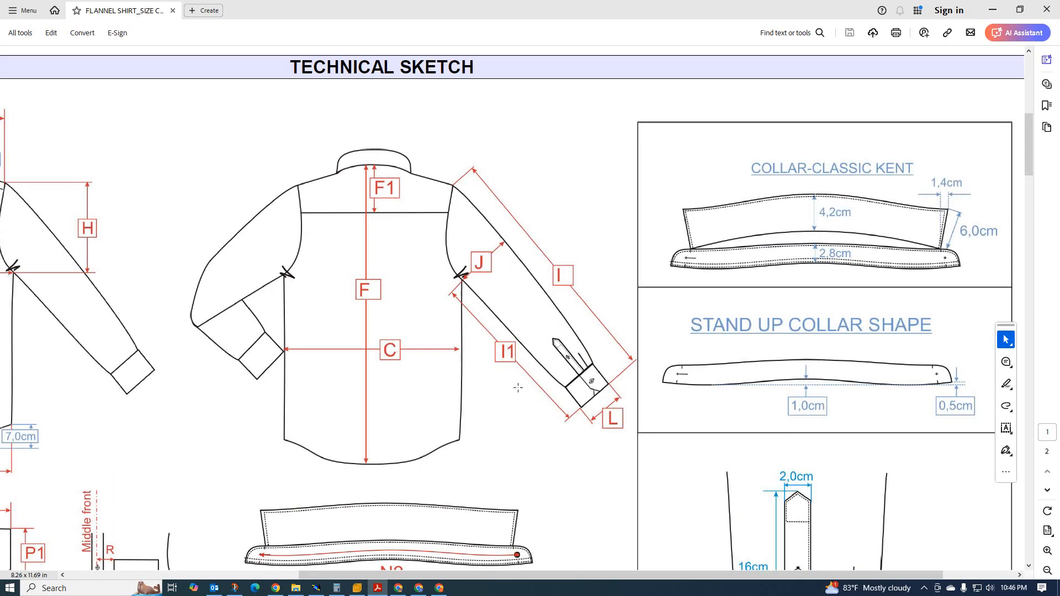
scroll(519, 385, "down", 3)
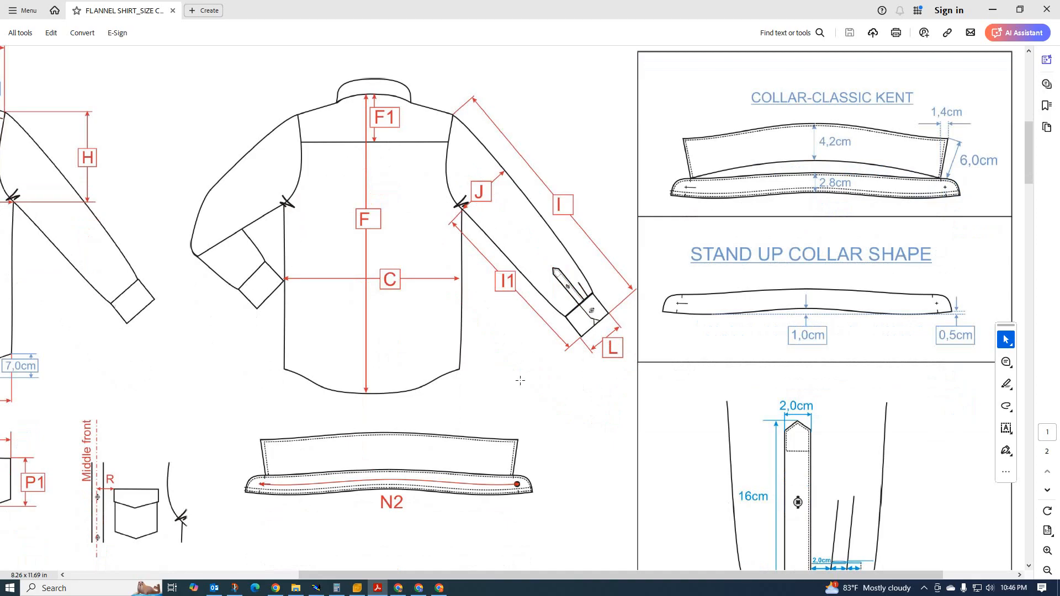
scroll(721, 342, "up", 3)
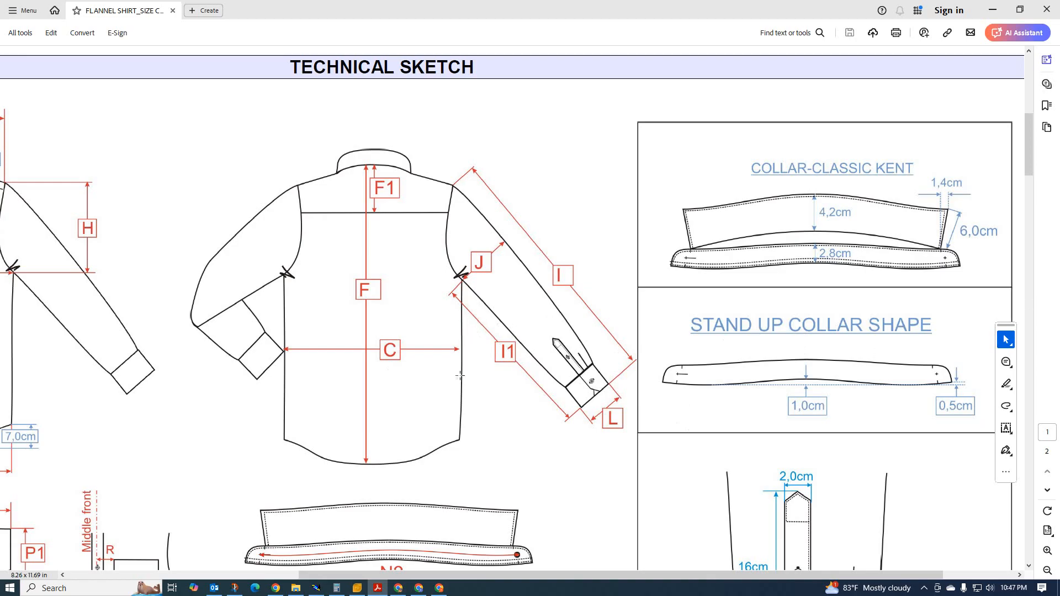
scroll(508, 352, "down", 3)
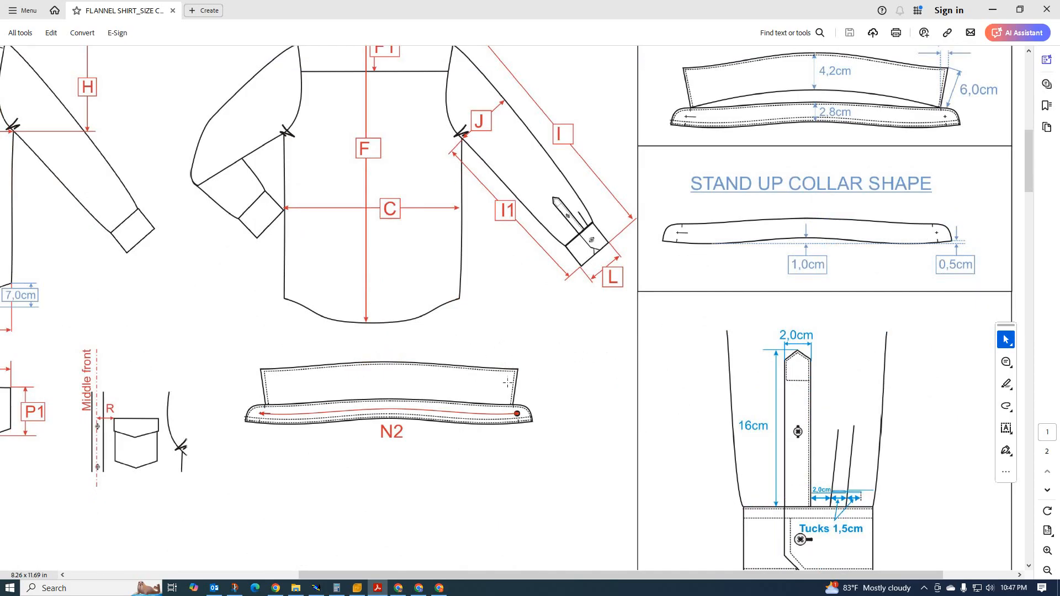
scroll(426, 349, "up", 4)
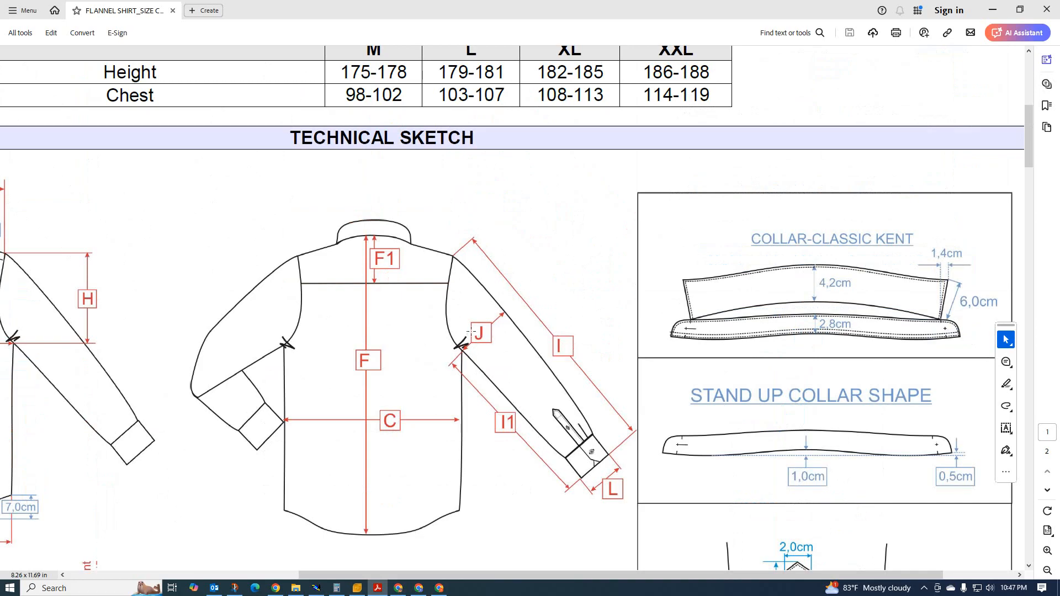
scroll(469, 353, "down", 3, "ctrl")
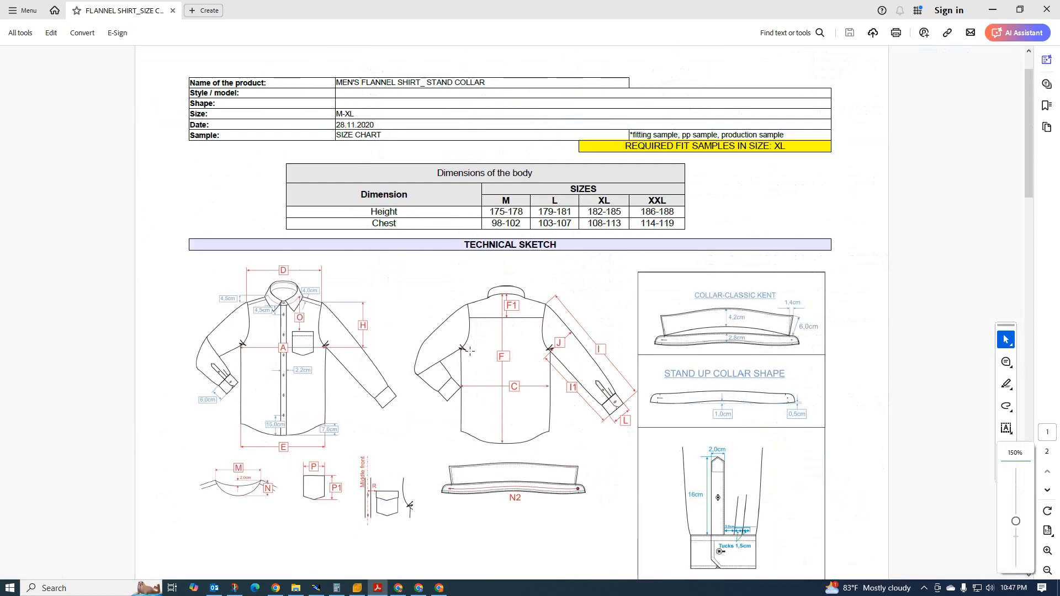
scroll(470, 351, "up", 2, "ctrl")
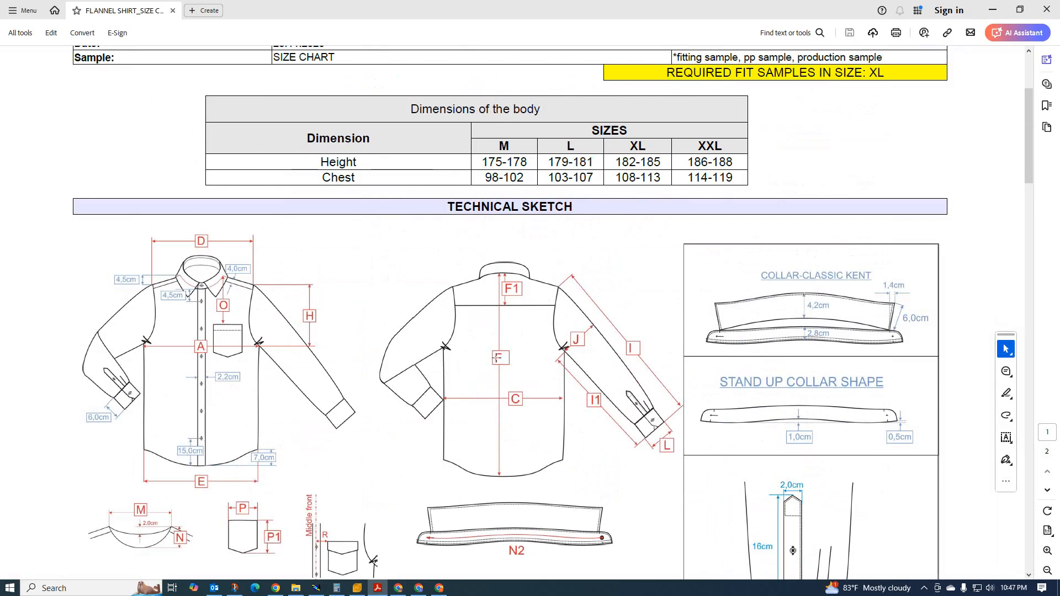
scroll(806, 393, "down", 3)
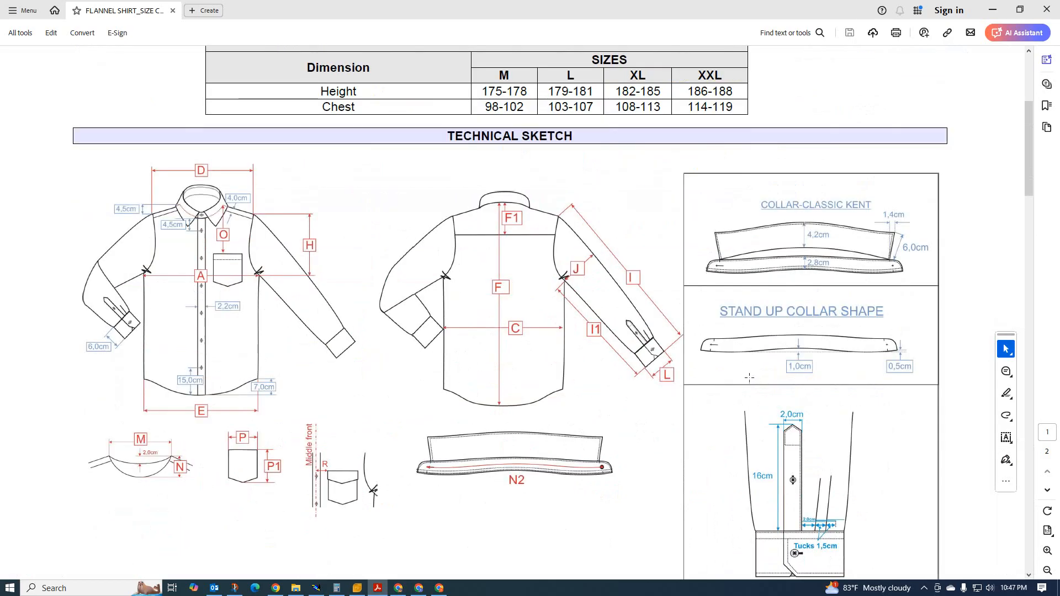
scroll(748, 381, "down", 3)
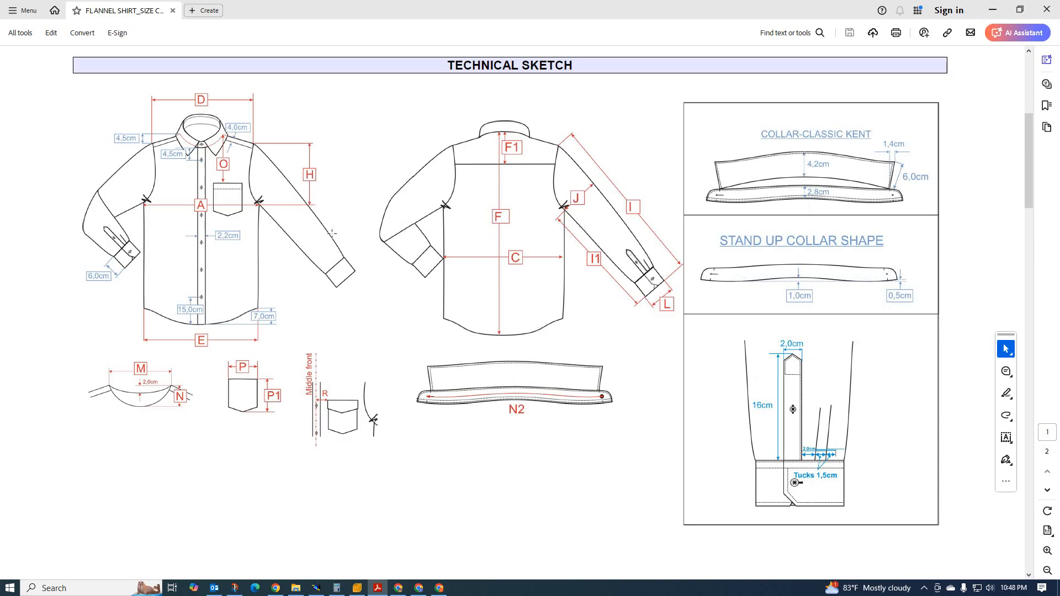
- Switch back to Modaris and examine the sleeve, body, cuff and pocket drafts on the MENS SHIRT sheet
left_click(316, 588)
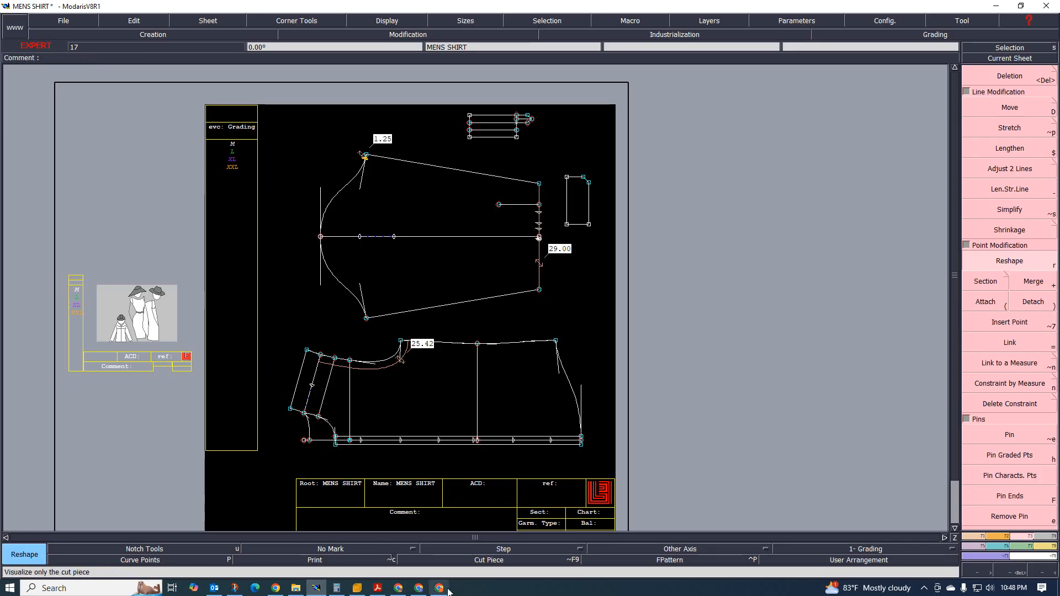
left_click(379, 588)
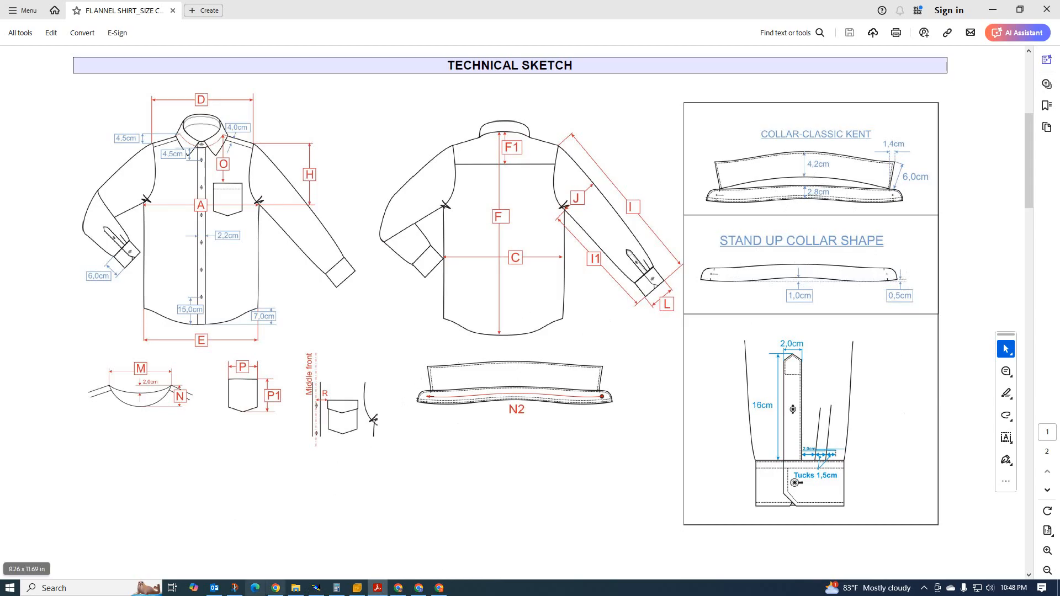
left_click(315, 587)
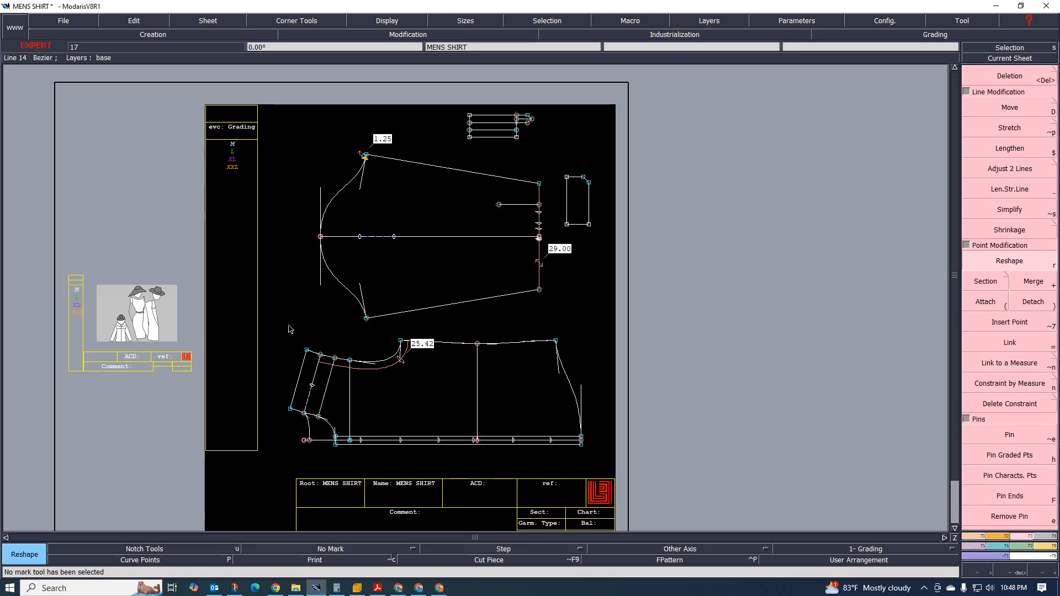
scroll(266, 304, "down", 2)
scroll(332, 318, "up", 5)
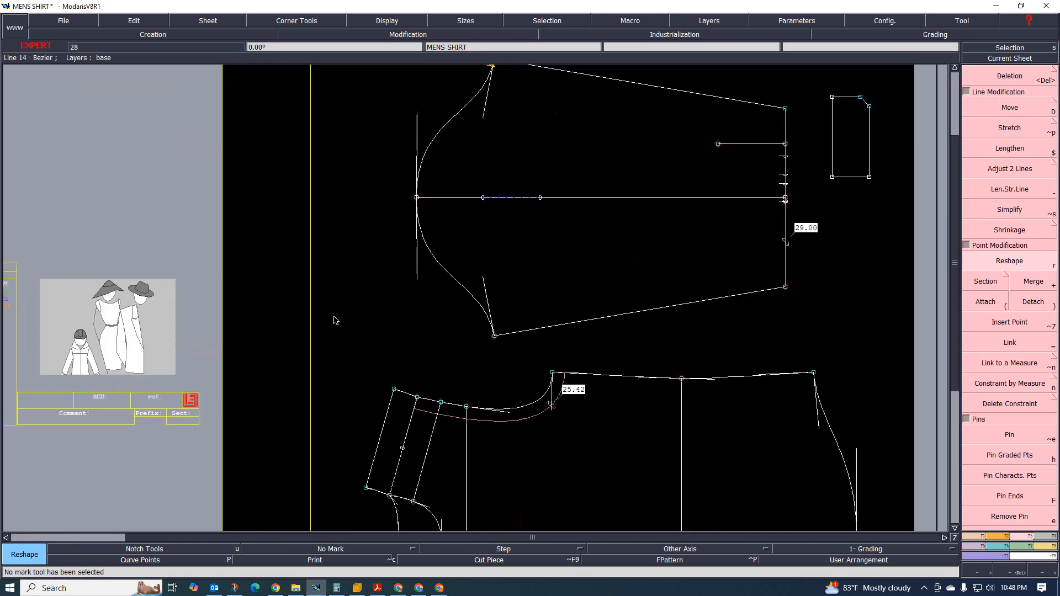
scroll(342, 322, "down", 3)
scroll(348, 312, "up", 2)
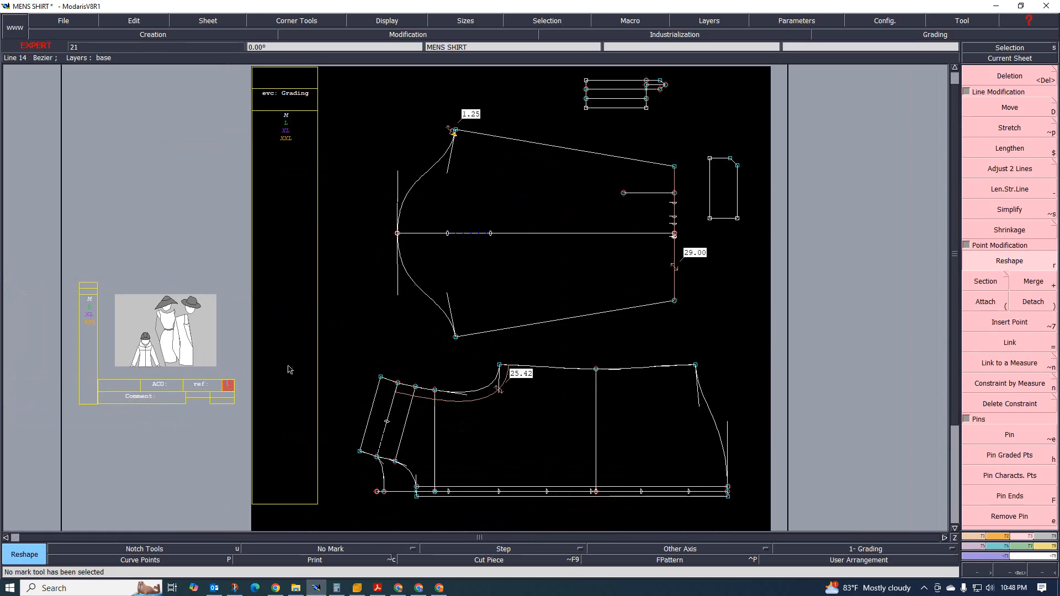
scroll(308, 379, "down", 1)
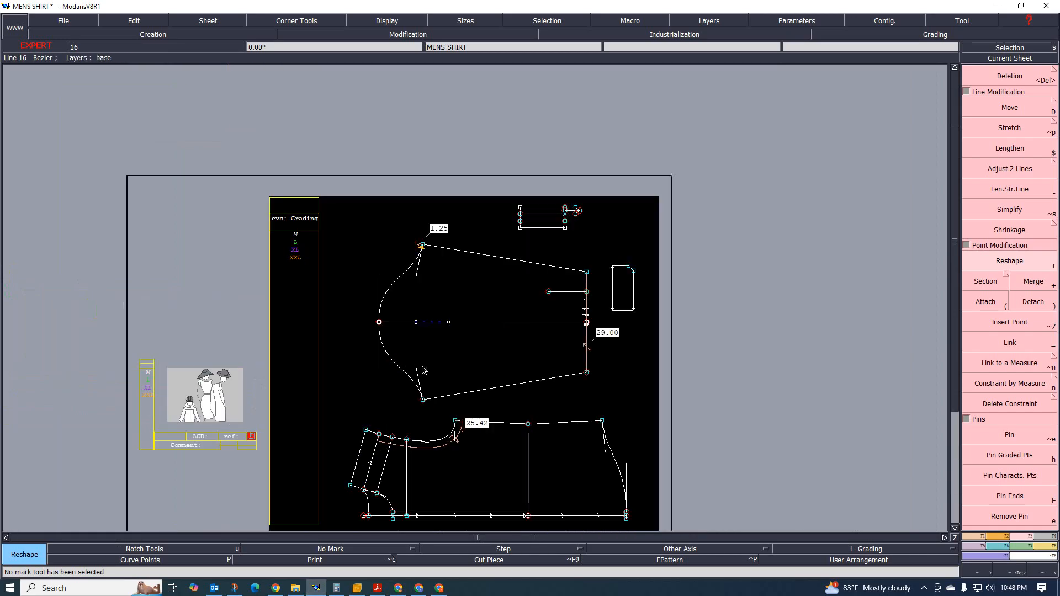
scroll(385, 338, "down", 1)
scroll(385, 338, "up", 2)
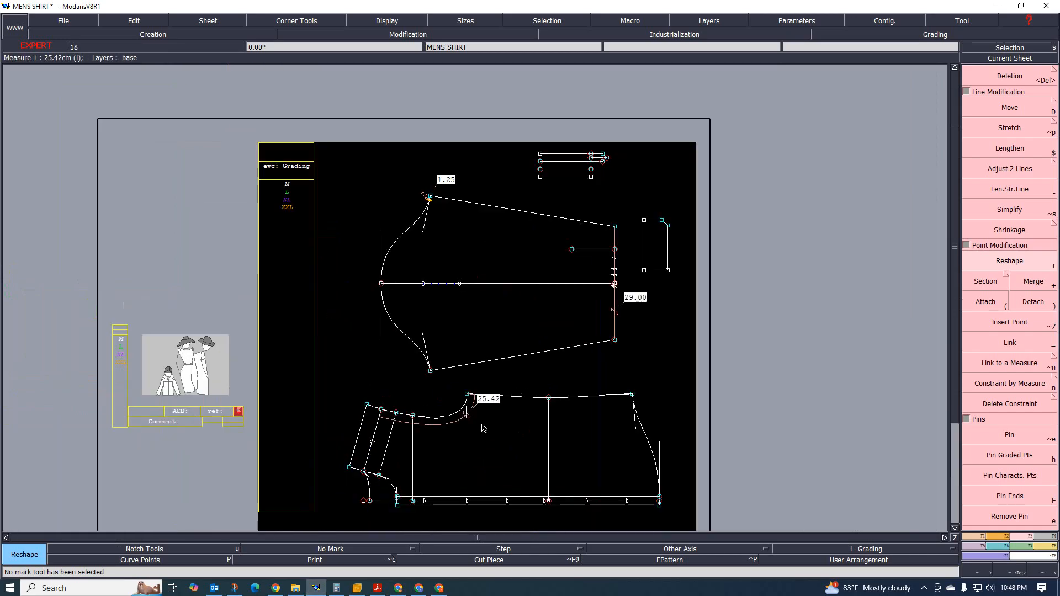
scroll(438, 274, "down", 2)
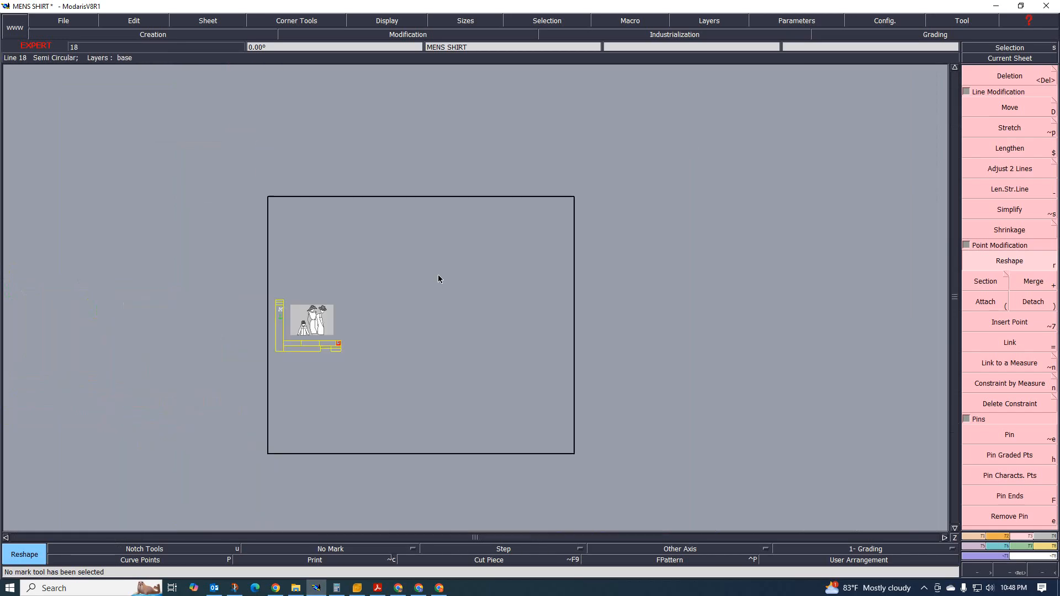
scroll(487, 292, "up", 1)
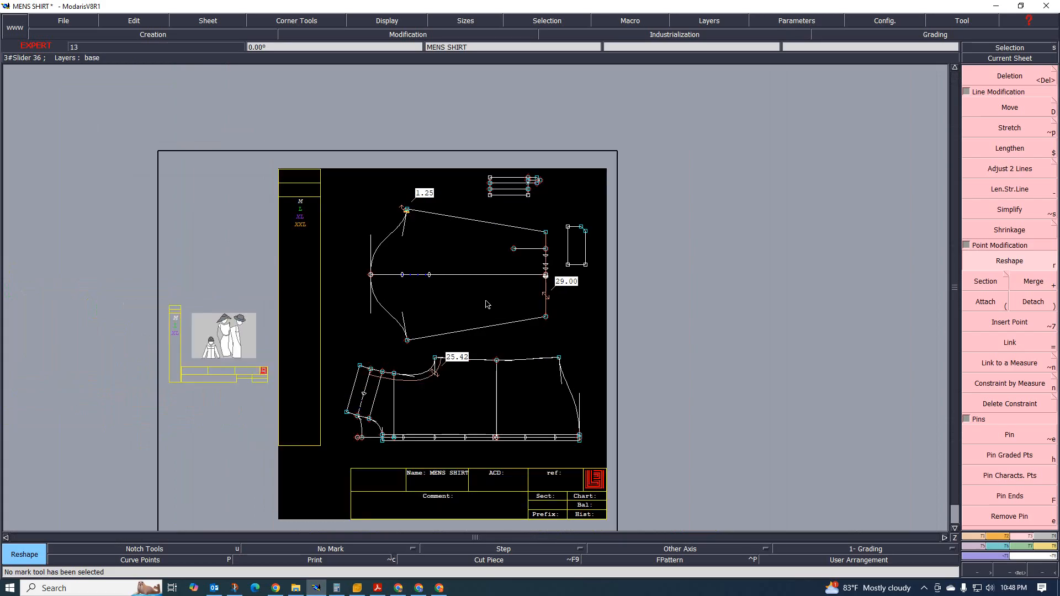
scroll(488, 303, "up", 1)
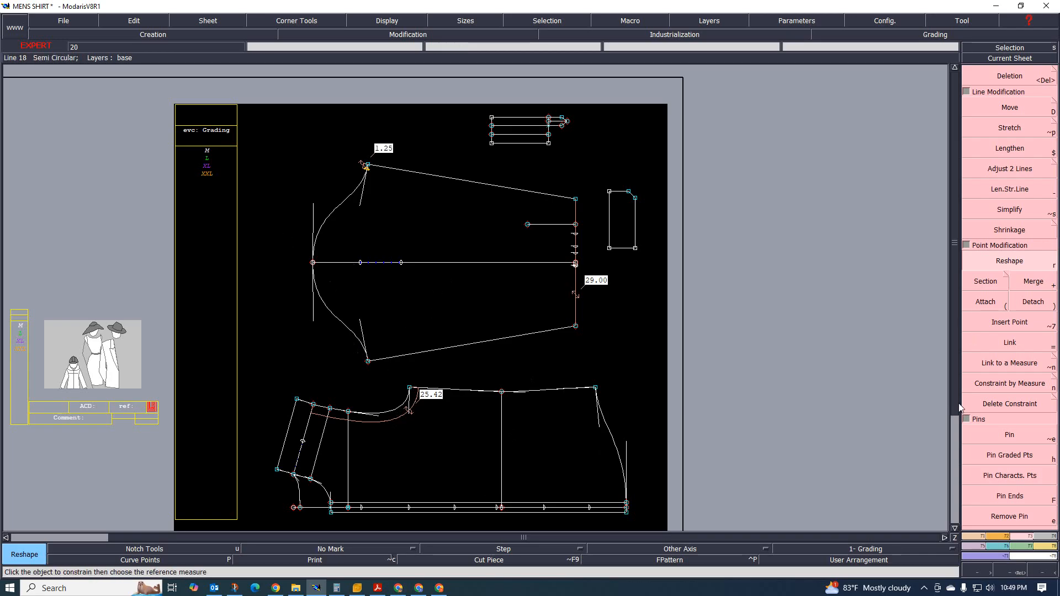
- Flip the MENS SHIRT sheet vertically by applying Y symmetry, X symmetry and Y symmetry again
left_click(978, 540)
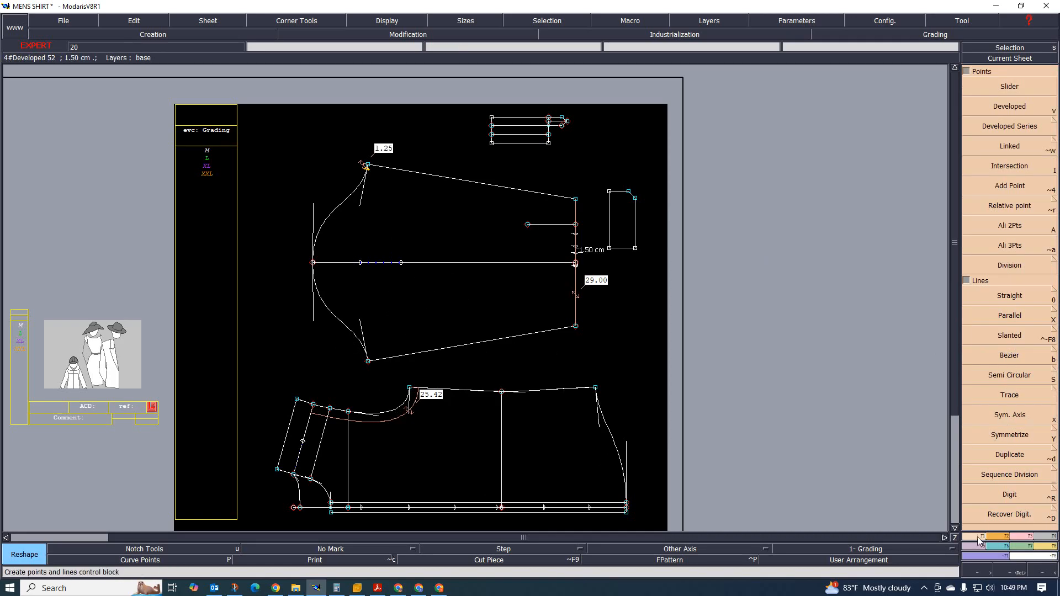
left_click(1004, 538)
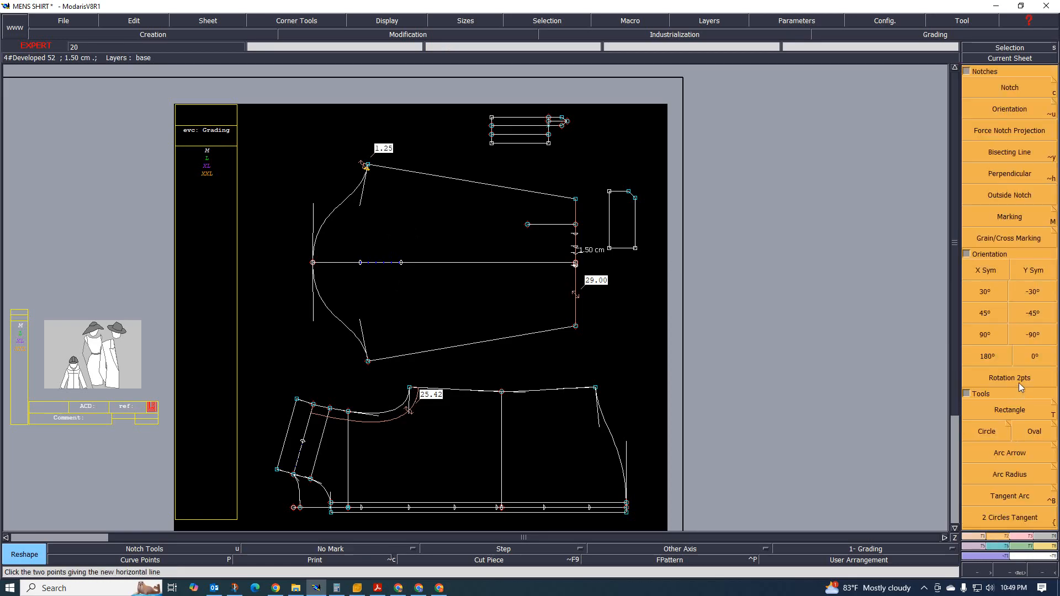
left_click(1026, 274)
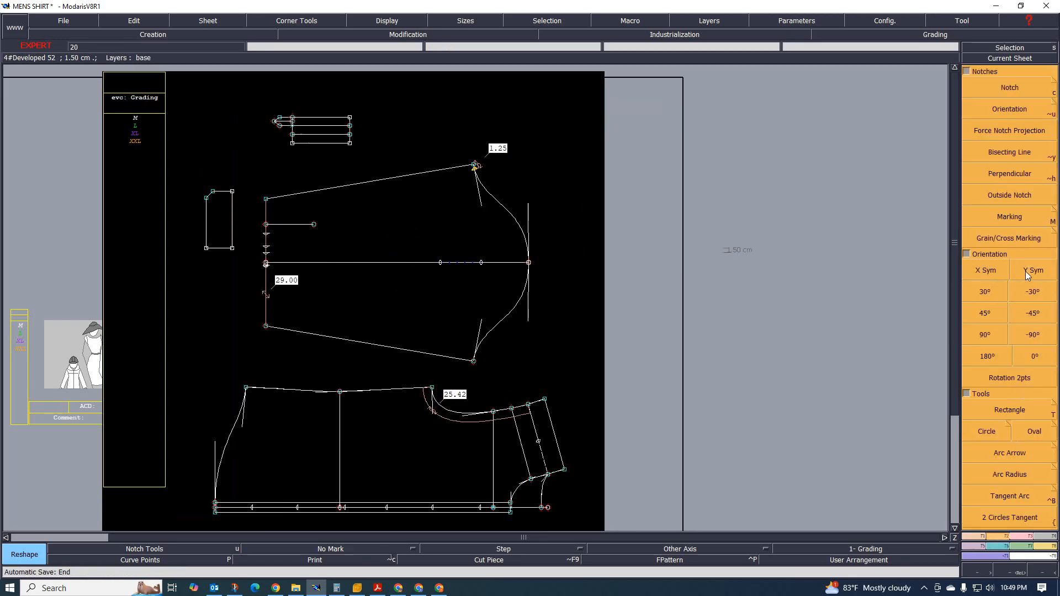
left_click(989, 273)
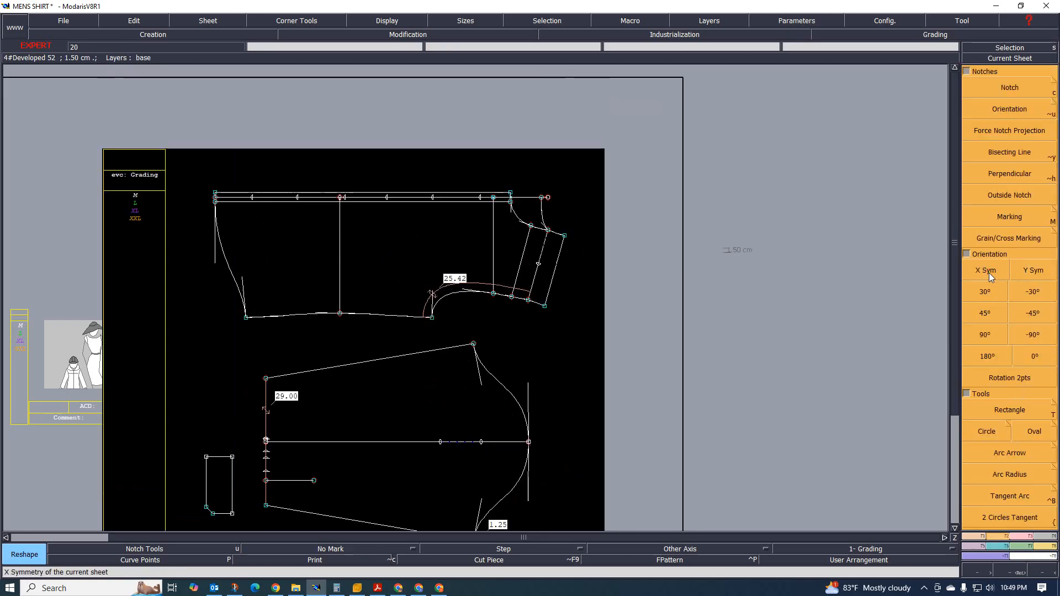
left_click(1039, 274)
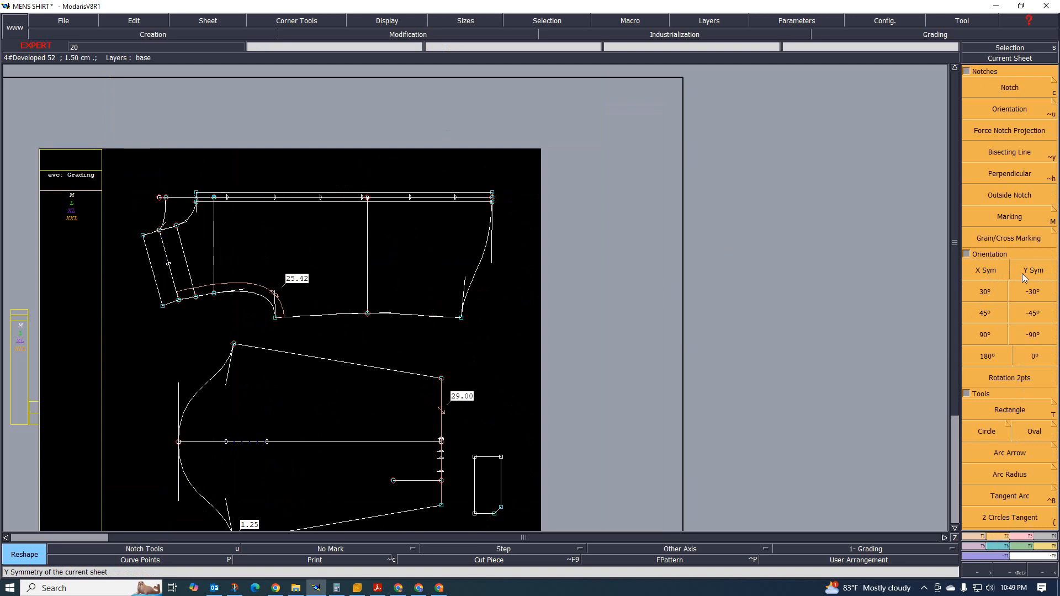
- Turn the MENS SHIRT sheet upright with a 90° rotation and X symmetry, and rearrange all sheets on the desk automatically
left_click(985, 338)
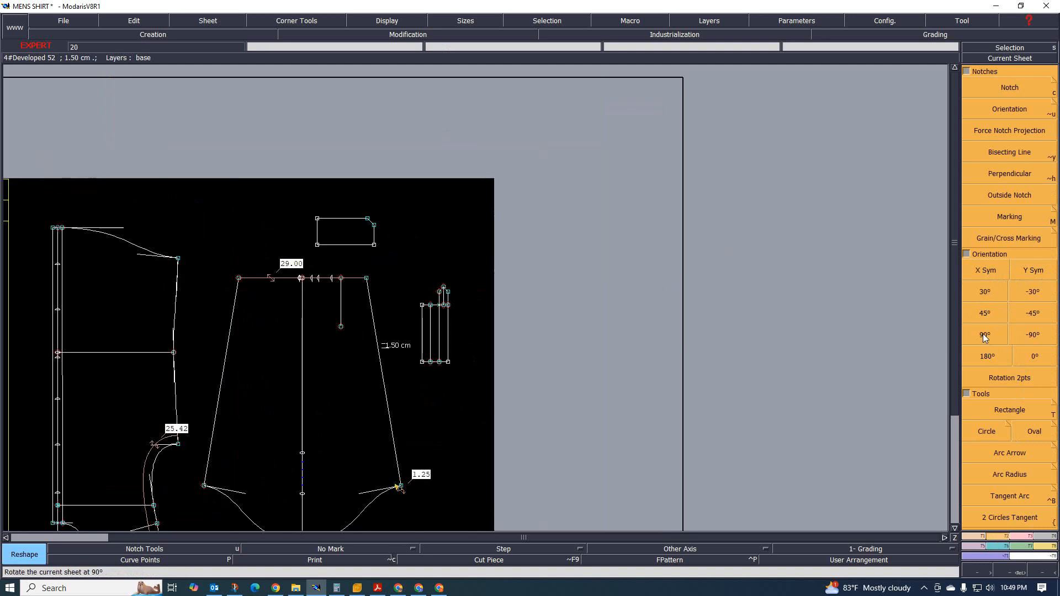
left_click(985, 274)
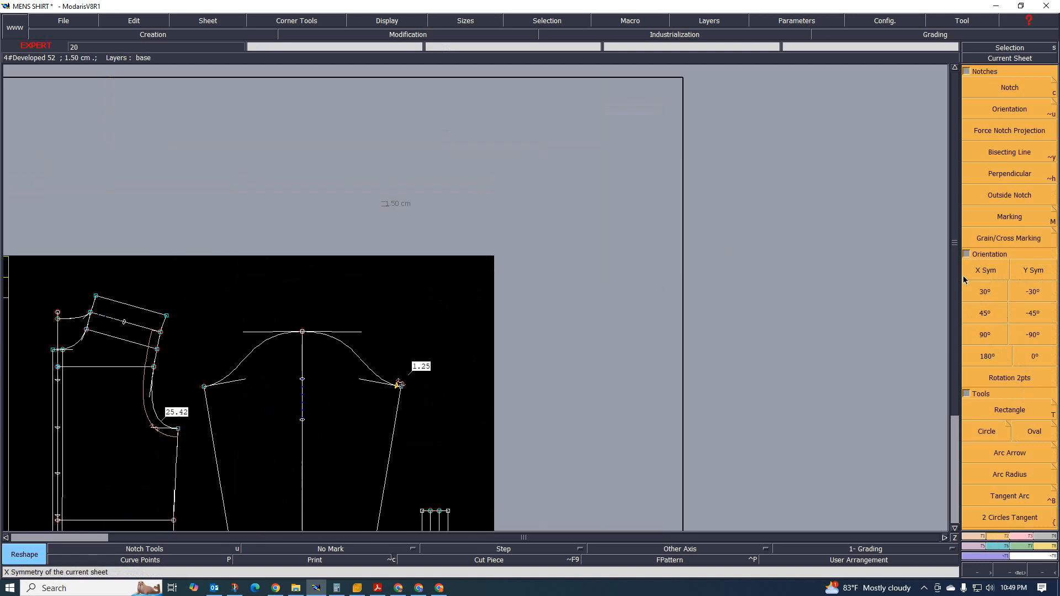
scroll(616, 333, "down", 3)
scroll(616, 333, "up", 3)
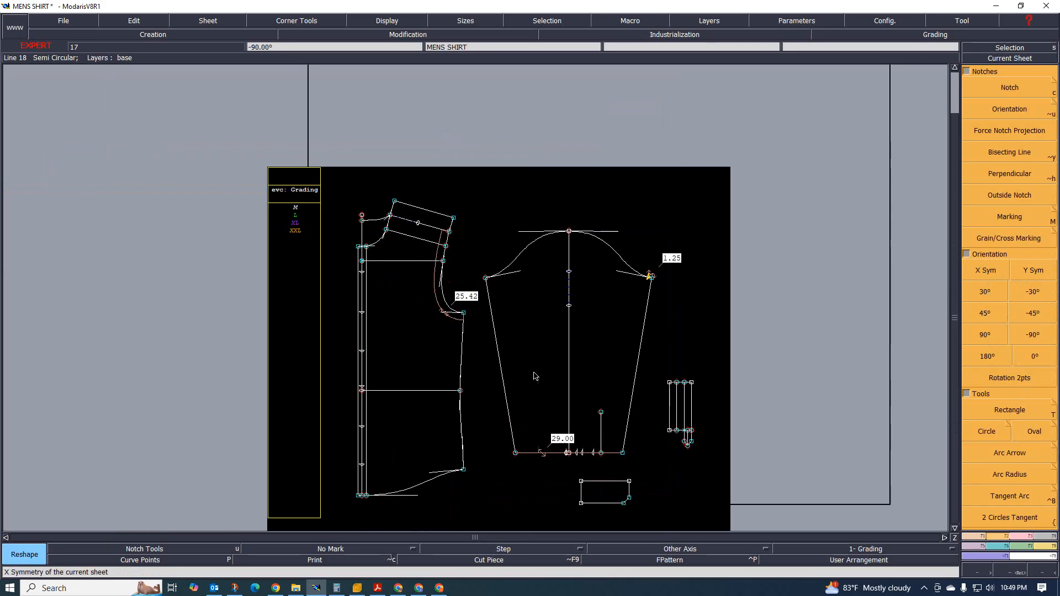
key("j")
scroll(513, 193, "up", 2)
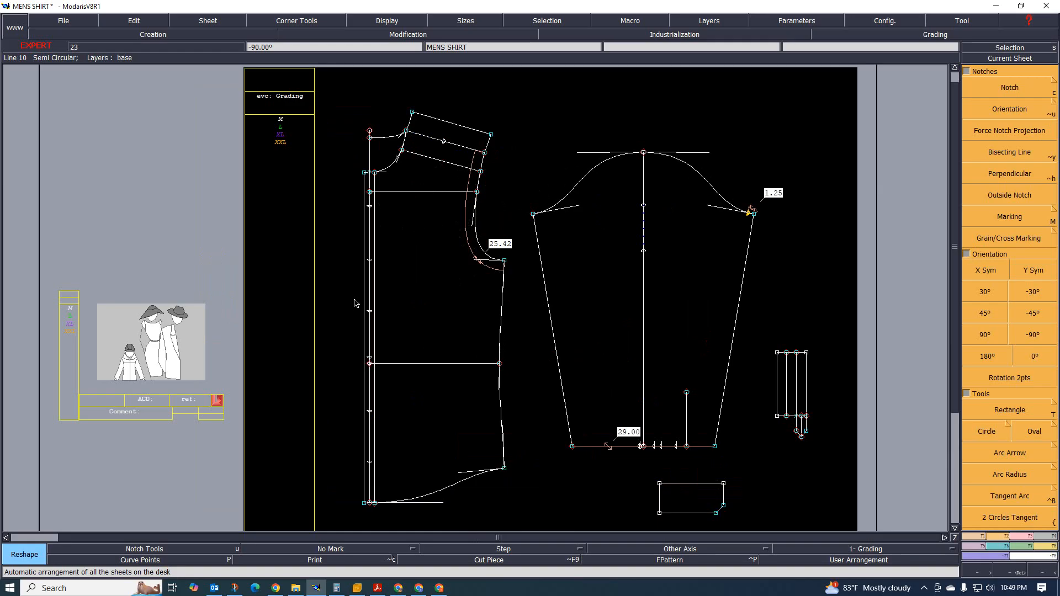
- Examine the upright body, sleeve, placket and pocket drafts and the title block on the MENS SHIRT sheet, and rearrange the sheets again
scroll(355, 310, "down", 3)
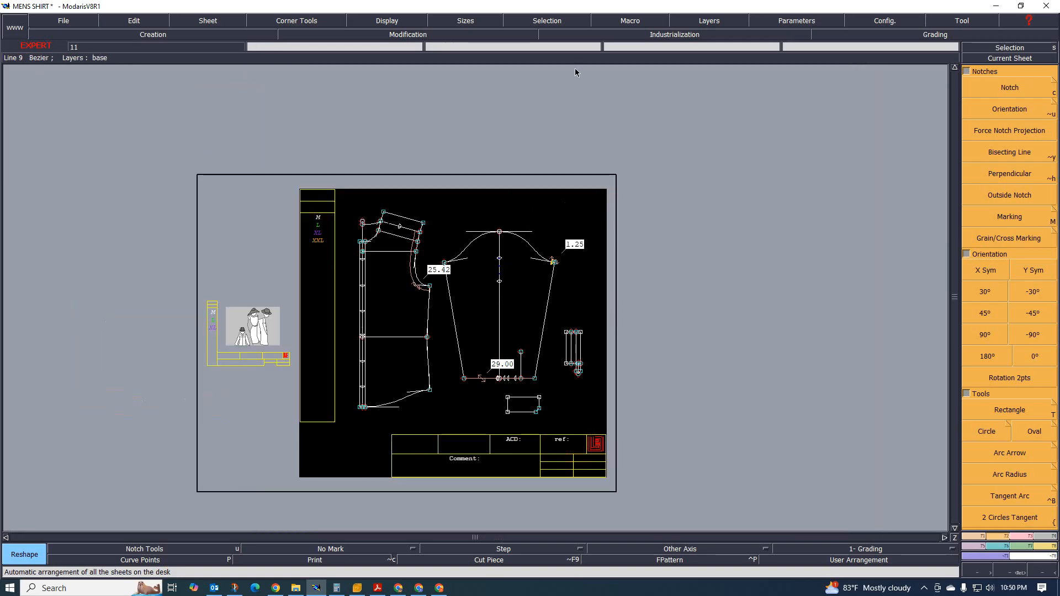
scroll(470, 163, "up", 2)
scroll(459, 208, "up", 3)
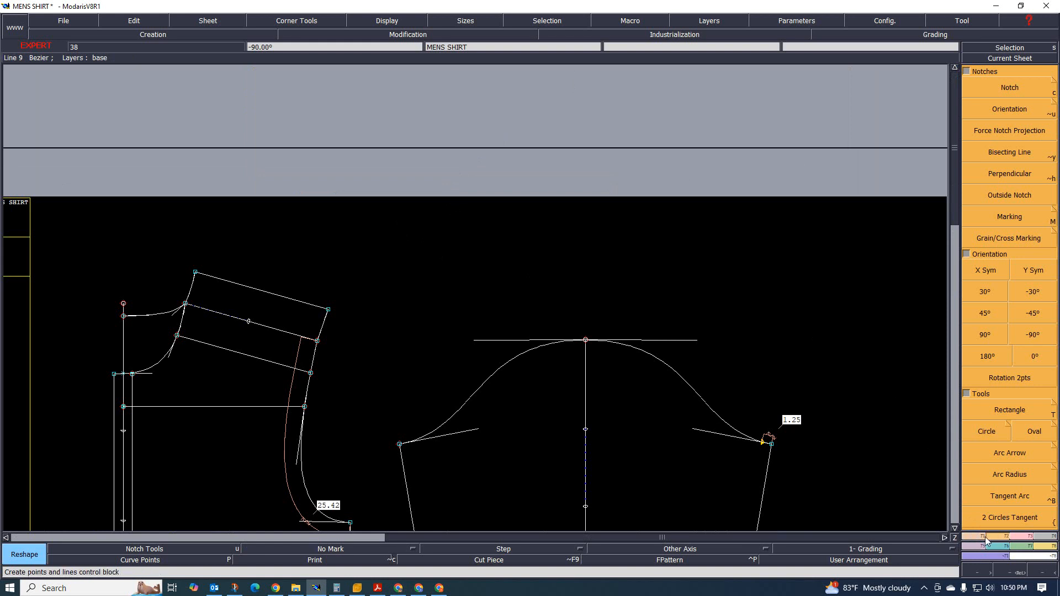
left_click(954, 460)
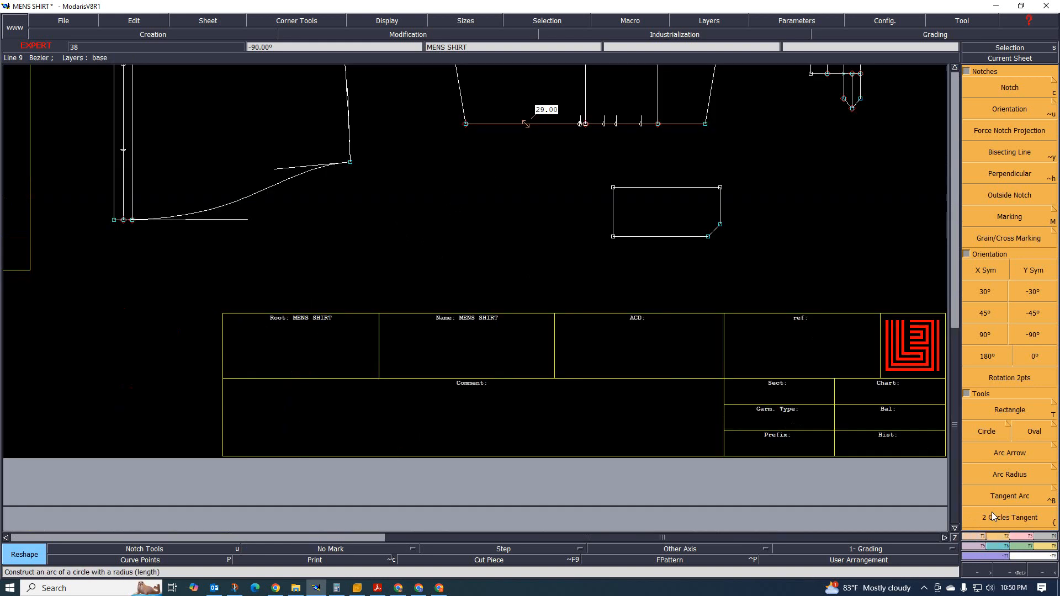
scroll(861, 401, "up", 6)
scroll(765, 361, "down", 8)
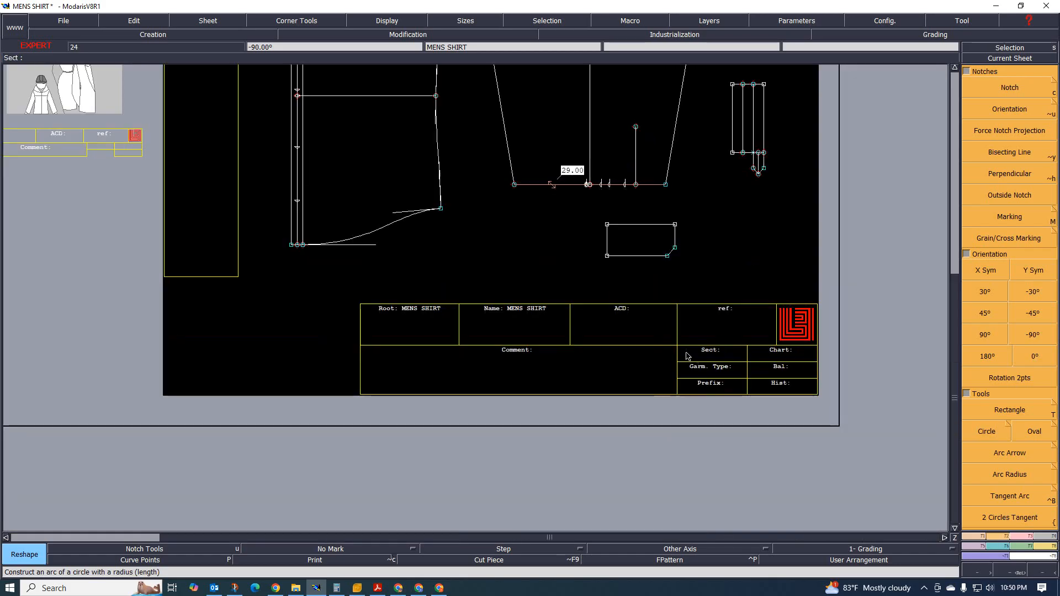
scroll(666, 261, "up", 3)
scroll(664, 107, "down", 2)
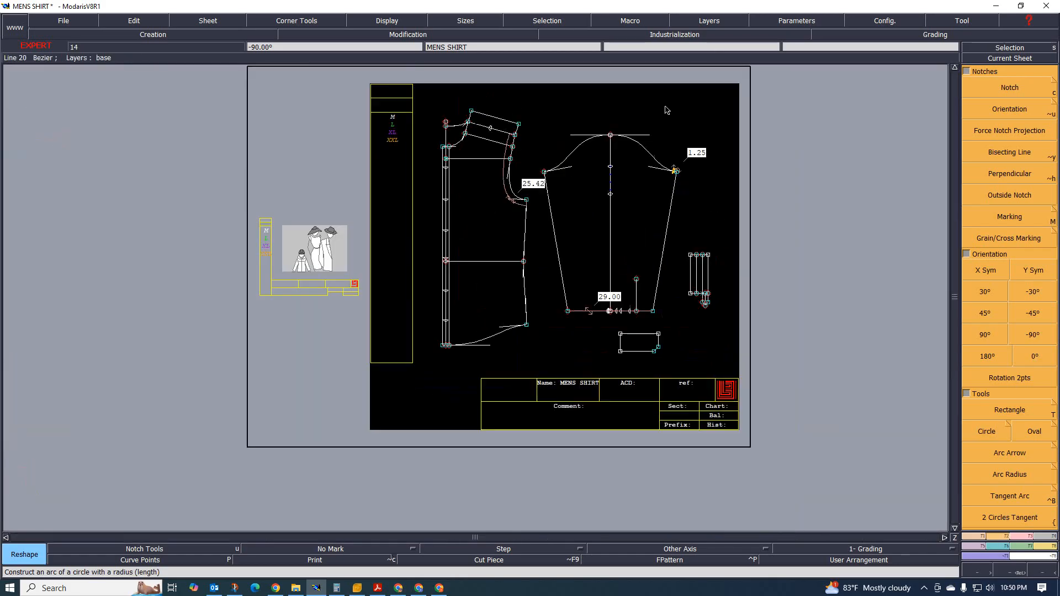
scroll(631, 91, "up", 1)
scroll(589, 101, "down", 1)
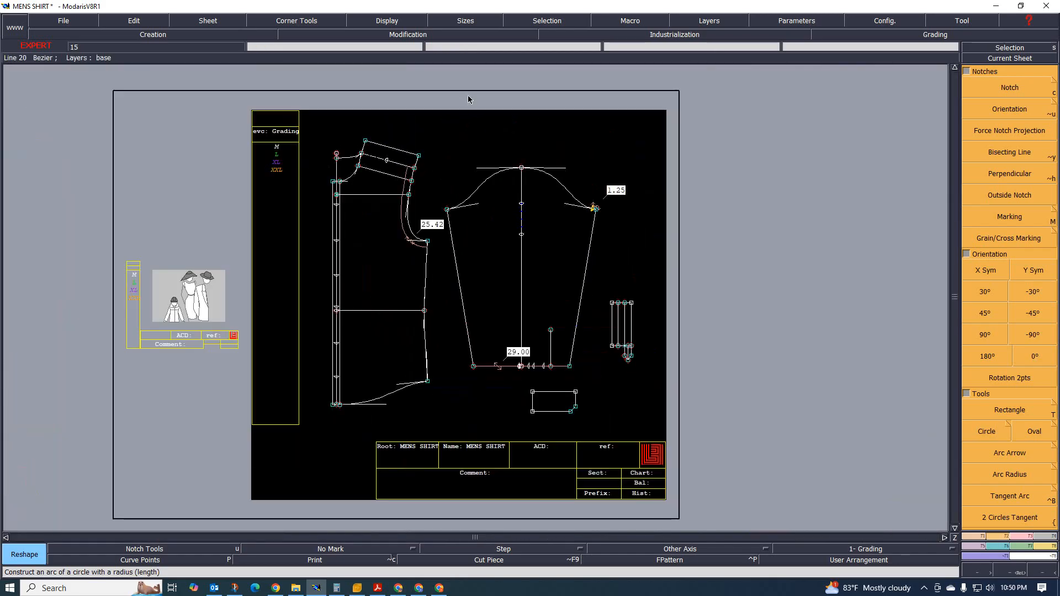
key("j")
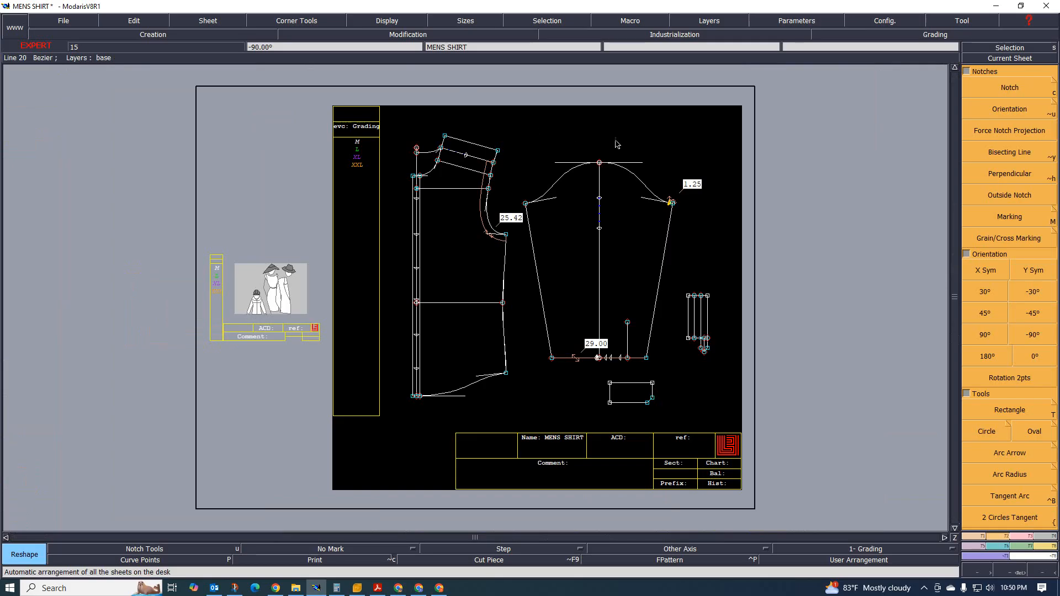
- Start a rectangle above the sleeve cap, using the technical sketch in Acrobat as reference, with width 25.00 cm and height -6.00 cm
scroll(539, 104, "up", 1)
scroll(525, 171, "down", 2)
scroll(492, 151, "up", 2)
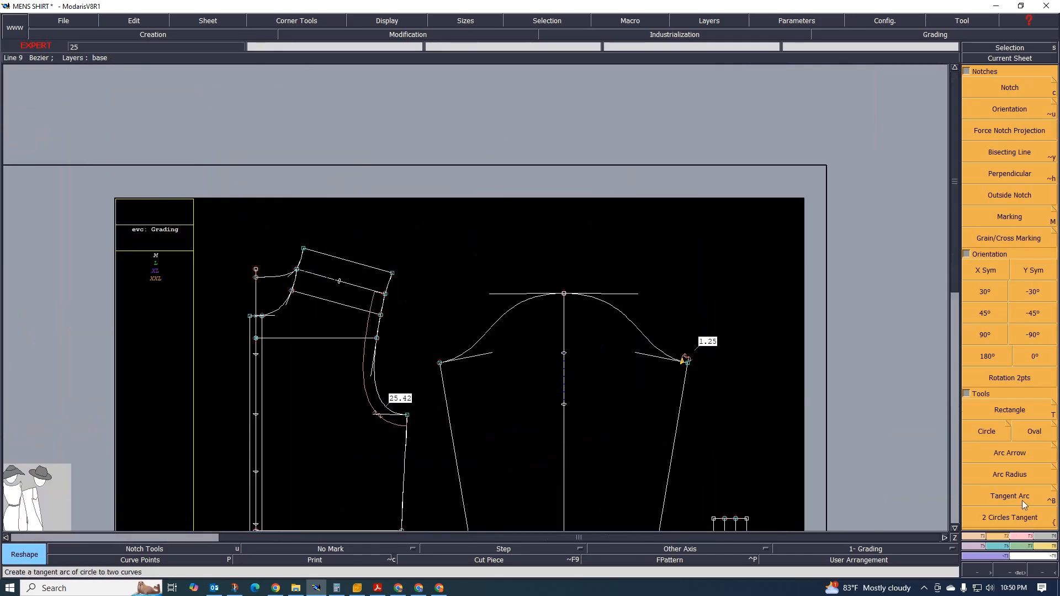
left_click(1015, 409)
left_click(430, 202)
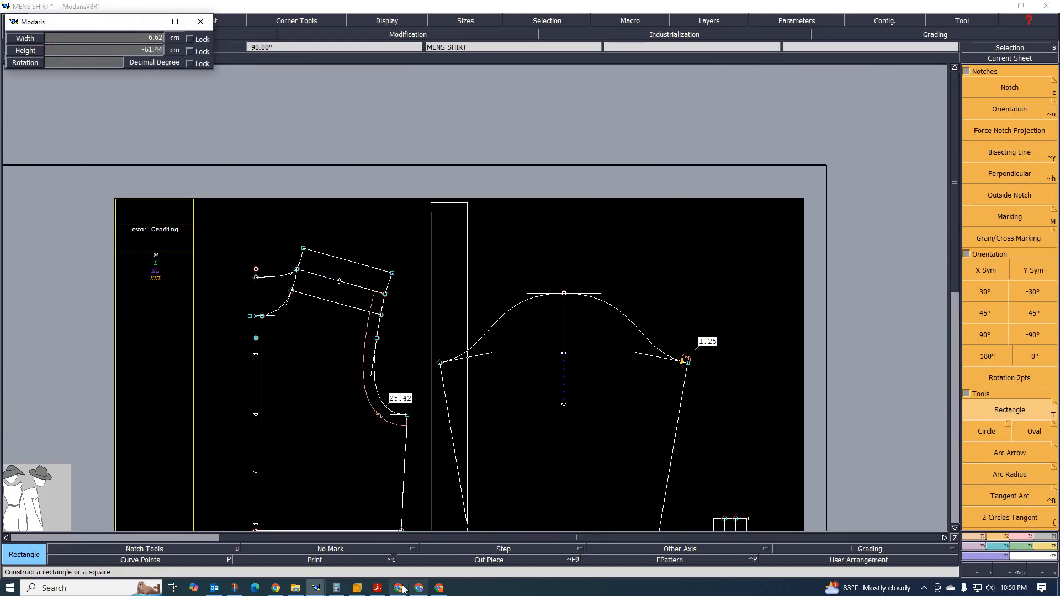
left_click(381, 588)
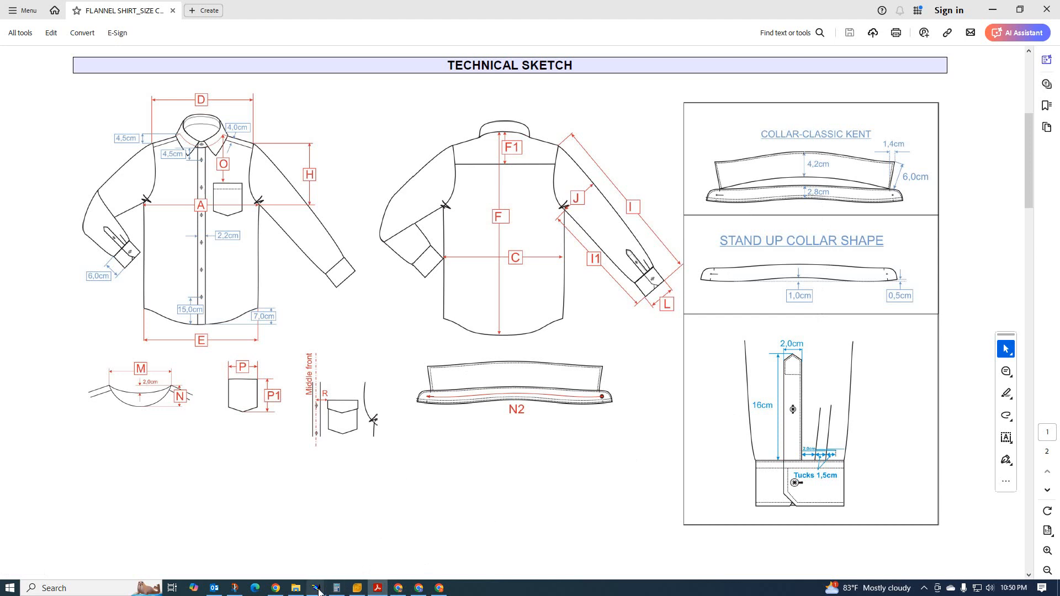
mouse_move(316, 589)
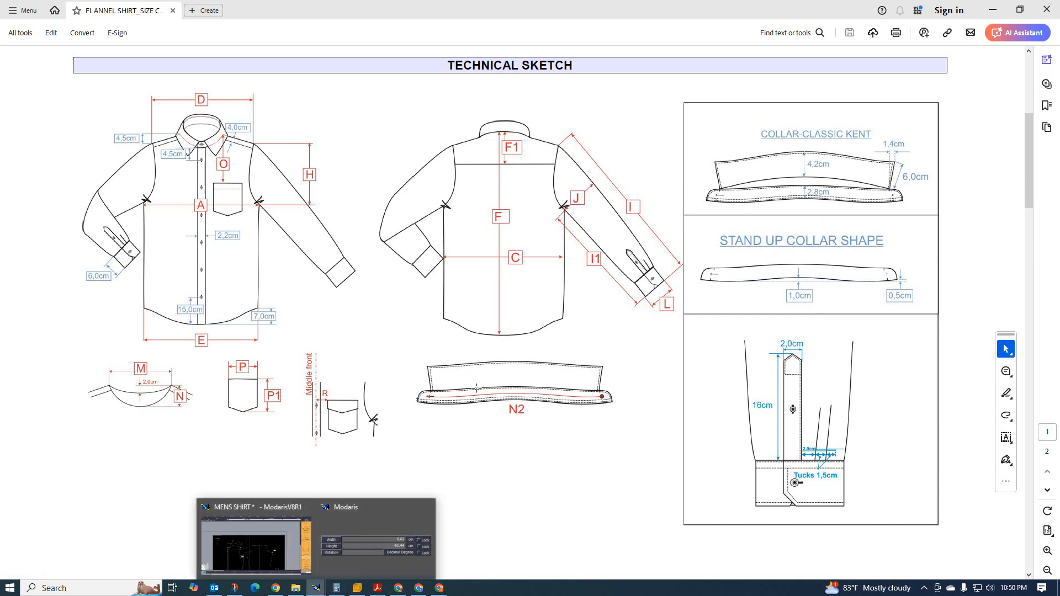
left_click(274, 553)
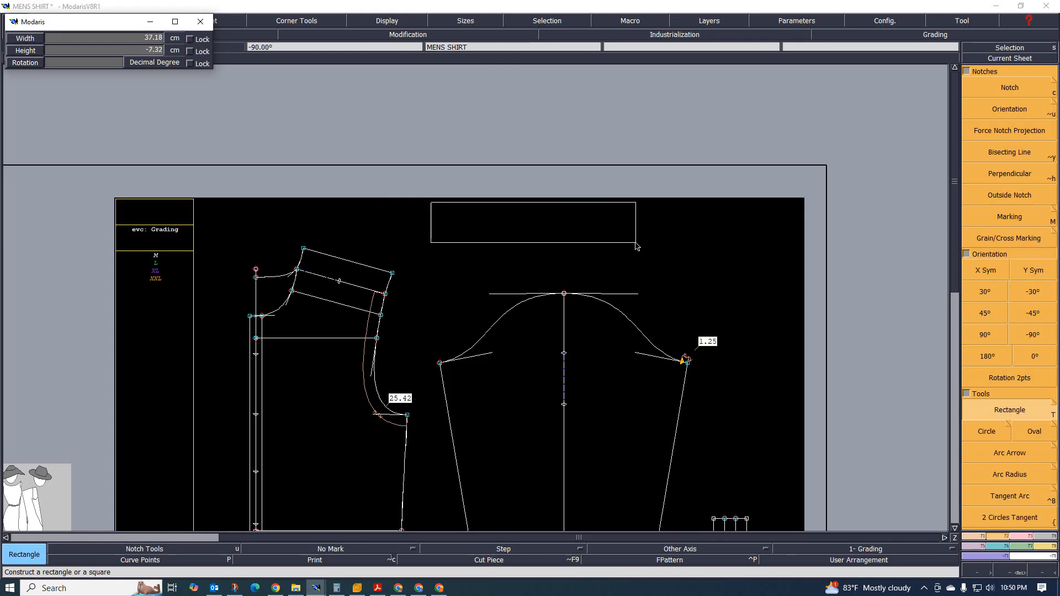
key("Down")
type("25")
key("Tab")
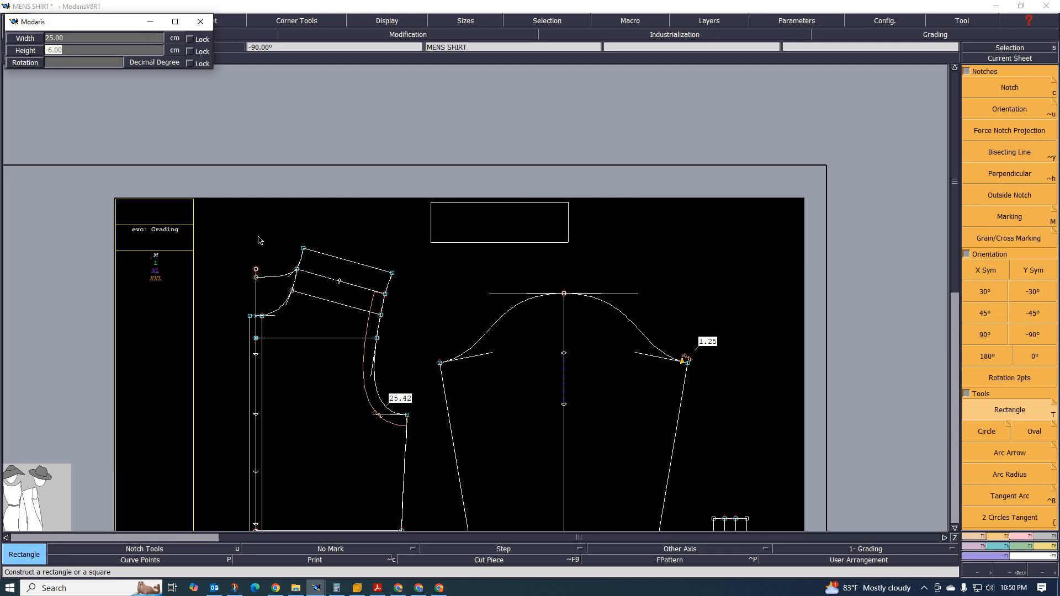
- Set the rectangle's height to -2.80 cm and create it as the collar stand's base
scroll(527, 246, "up", 1)
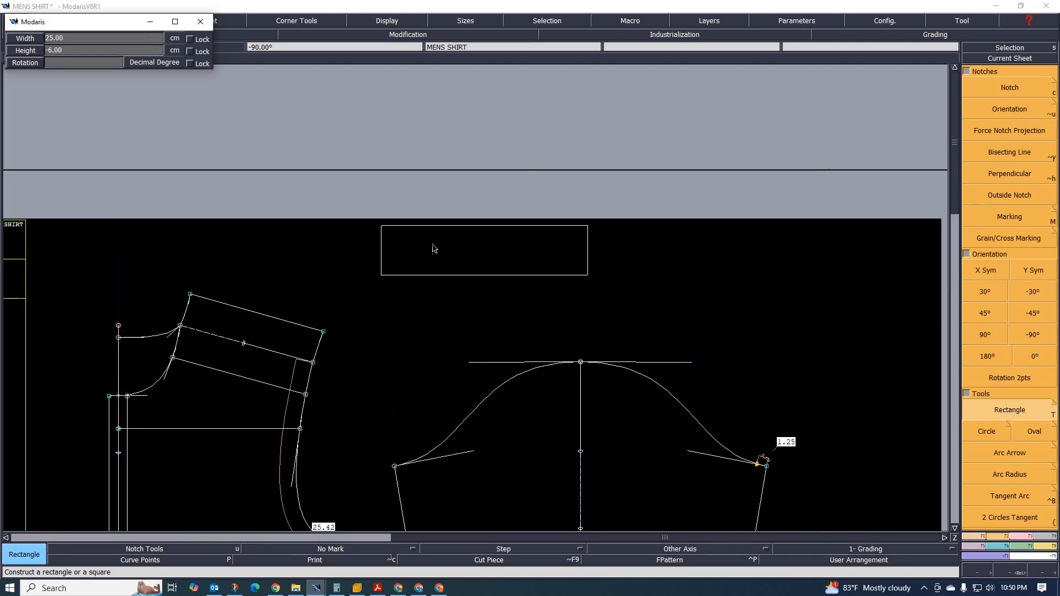
scroll(450, 237, "up", 2)
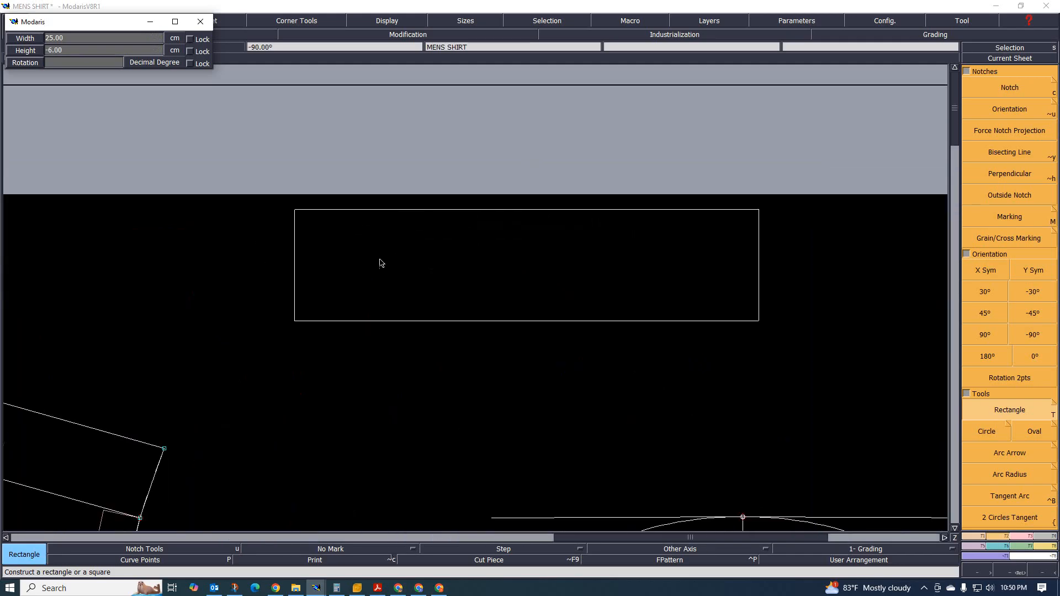
scroll(335, 290, "down", 1)
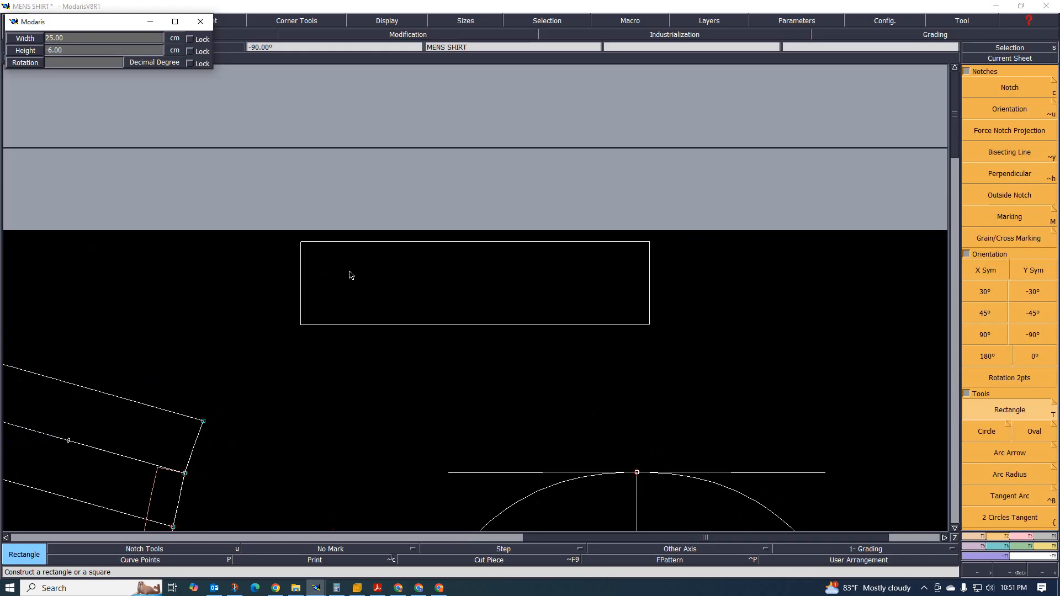
scroll(354, 274, "down", 1)
scroll(358, 271, "up", 1)
scroll(419, 282, "down", 1)
scroll(402, 268, "up", 1)
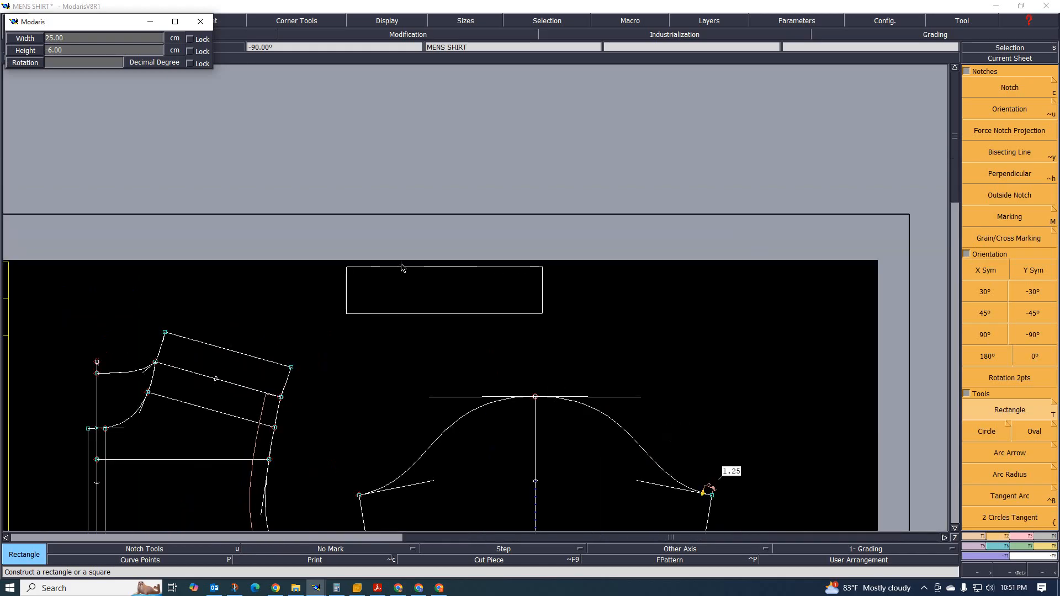
scroll(395, 279, "up", 1)
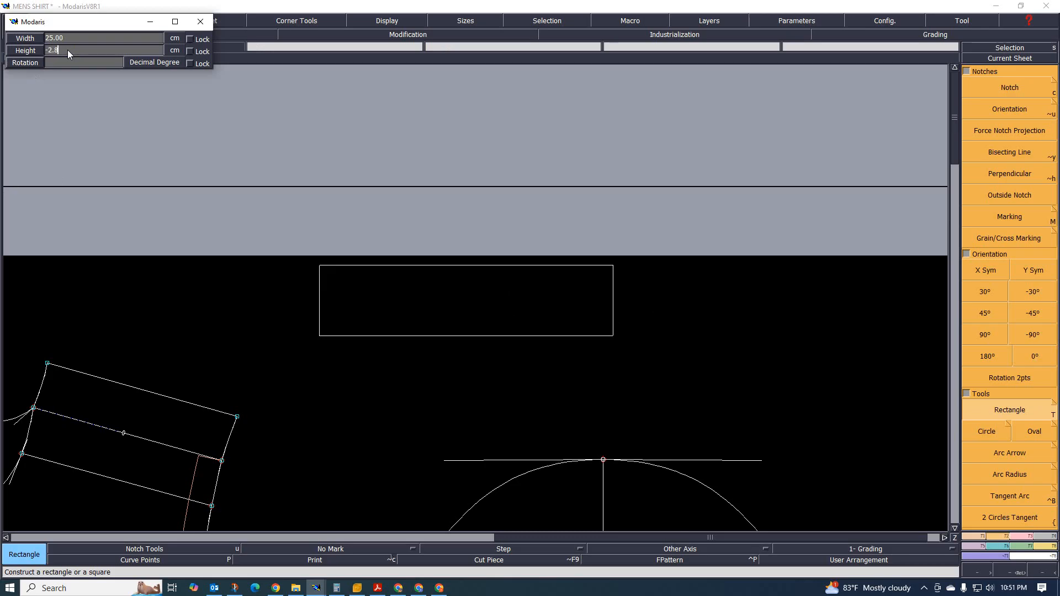
type(".80")
key("Return")
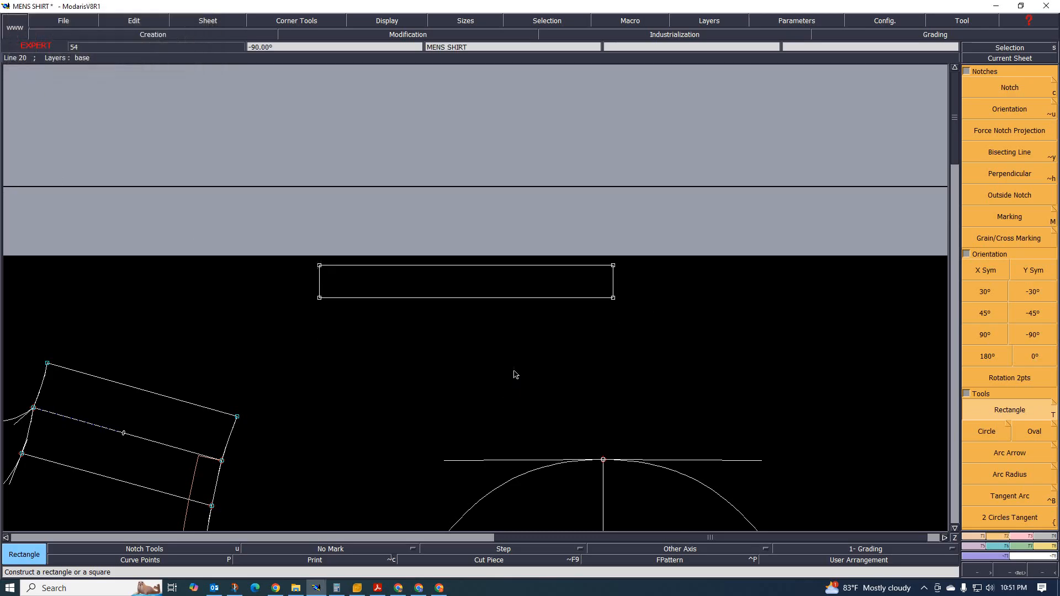
- Examine the outline and corner points of the collar stand rectangle above the sleeve cap
scroll(473, 256, "up", 3)
scroll(485, 315, "down", 3)
scroll(372, 338, "up", 4)
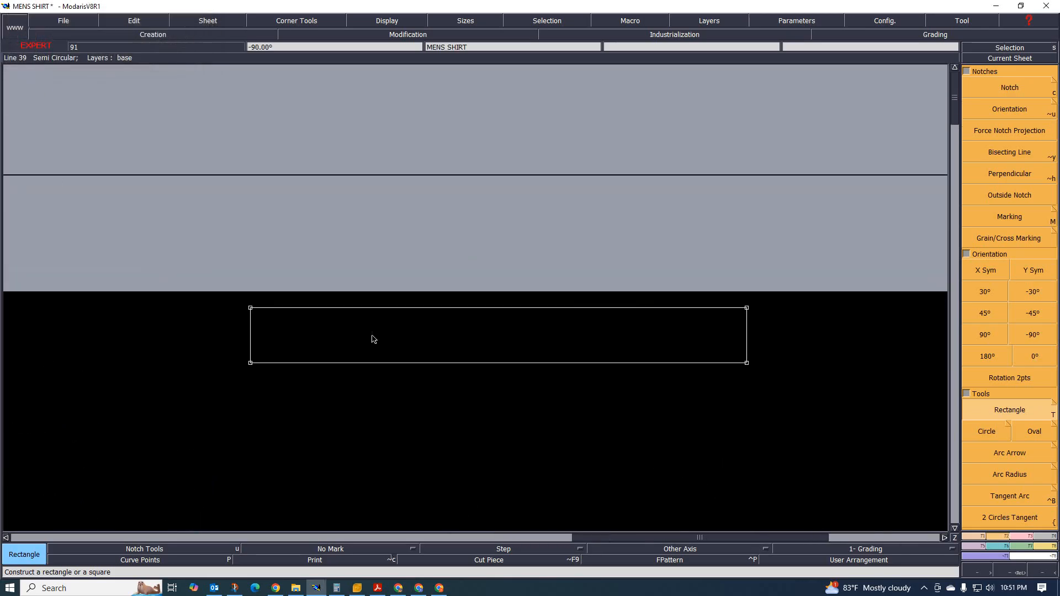
scroll(333, 360, "down", 3)
scroll(333, 360, "up", 2)
scroll(303, 372, "down", 2)
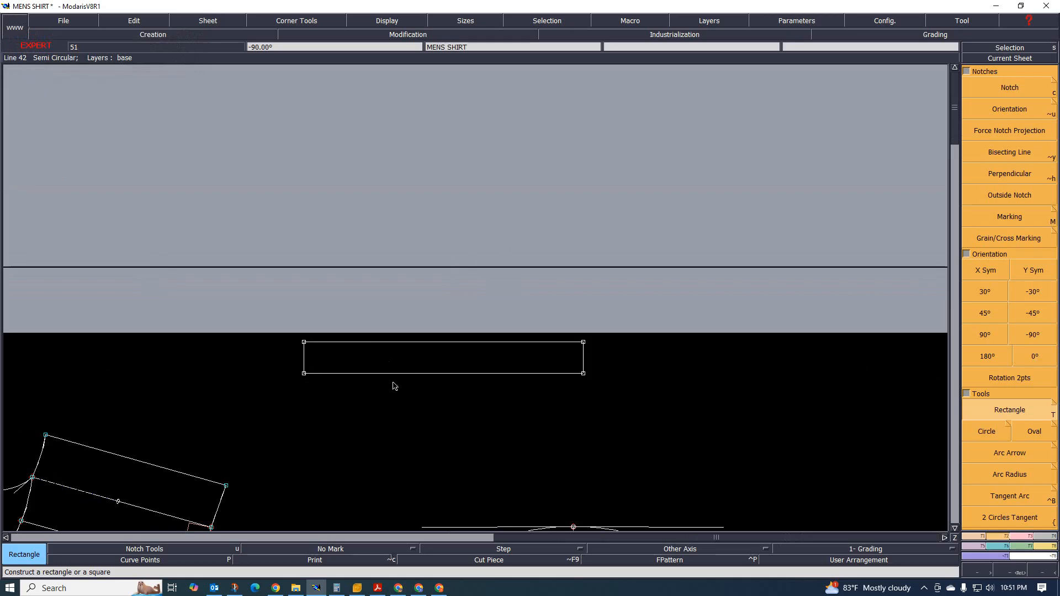
scroll(393, 385, "up", 1)
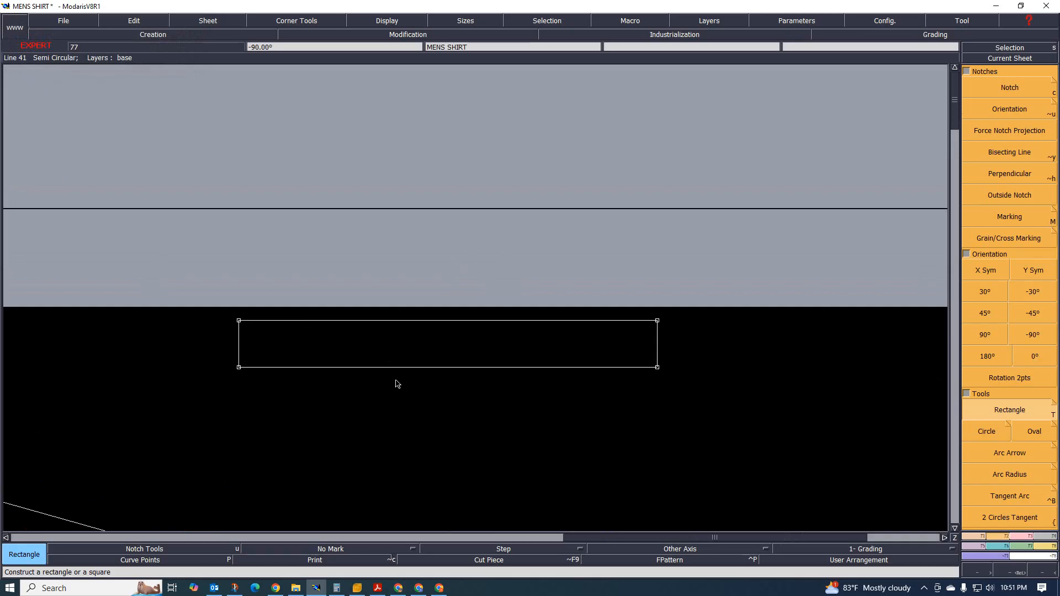
scroll(553, 371, "down", 2)
scroll(504, 374, "up", 1)
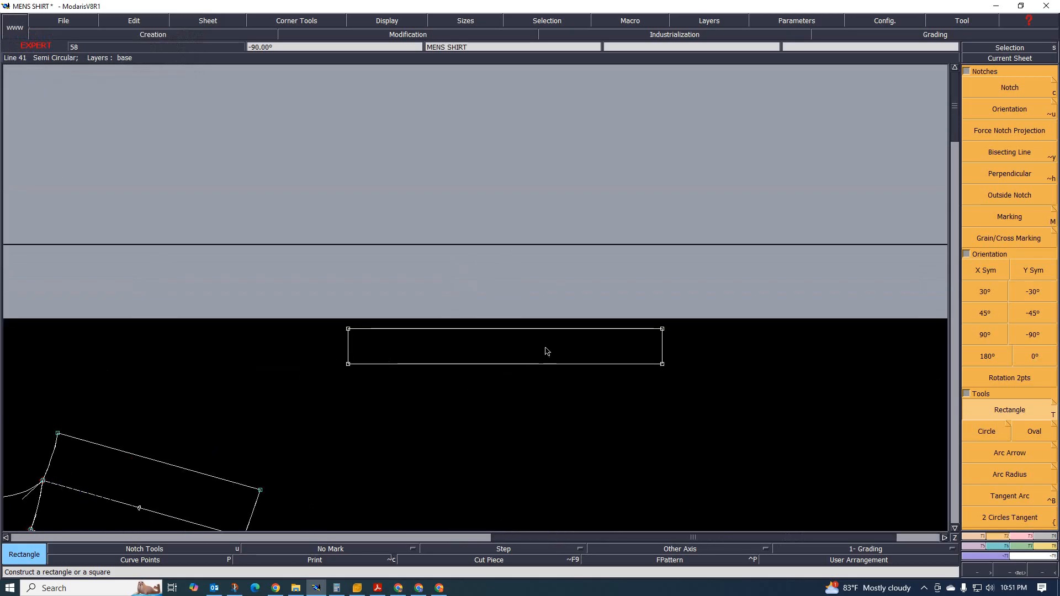
scroll(459, 334, "up", 1)
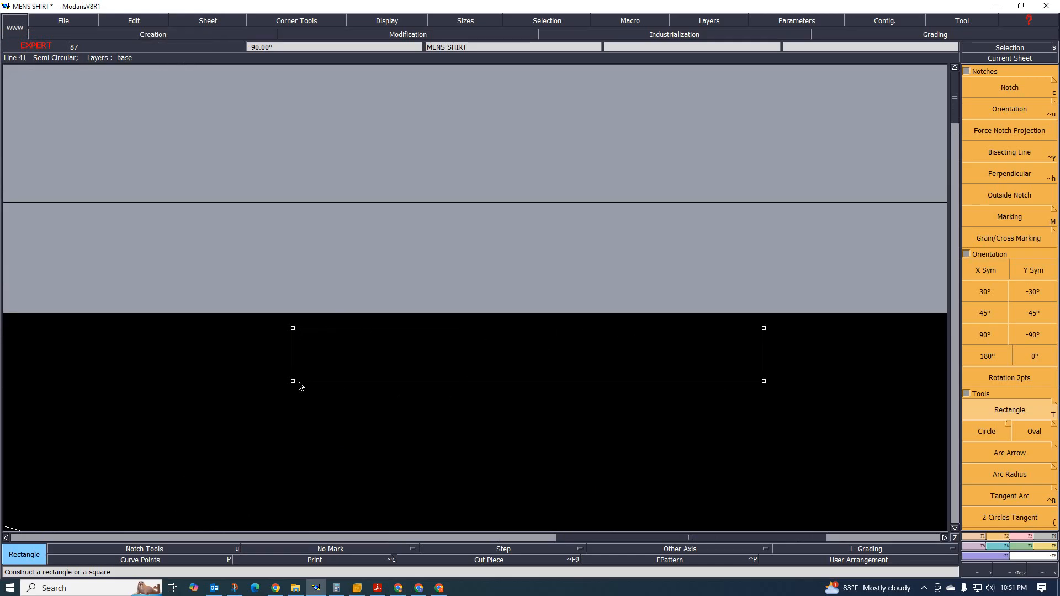
scroll(365, 393, "down", 2)
scroll(337, 406, "up", 2)
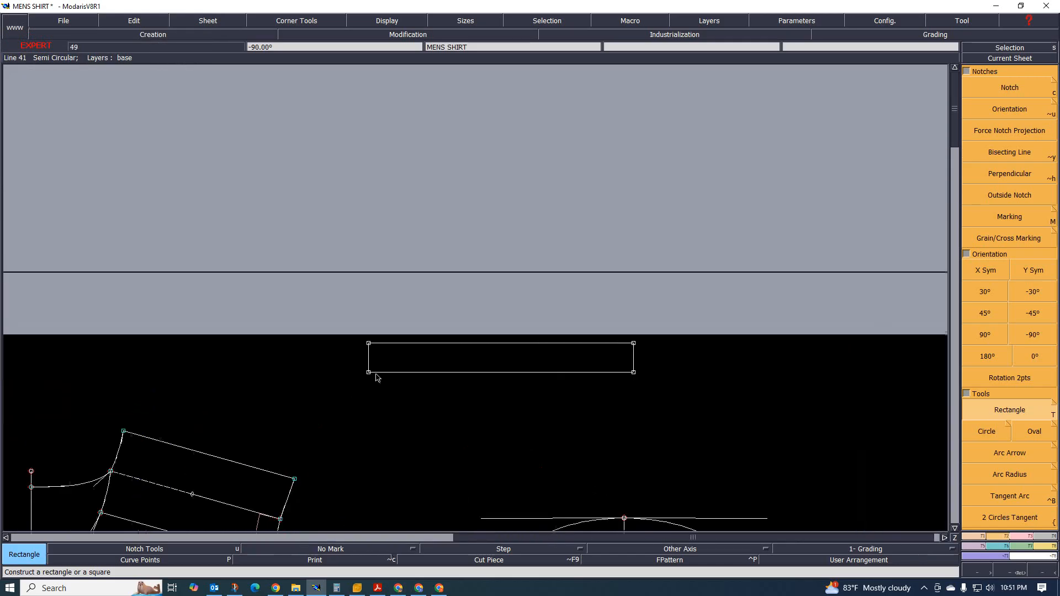
scroll(530, 349, "up", 1)
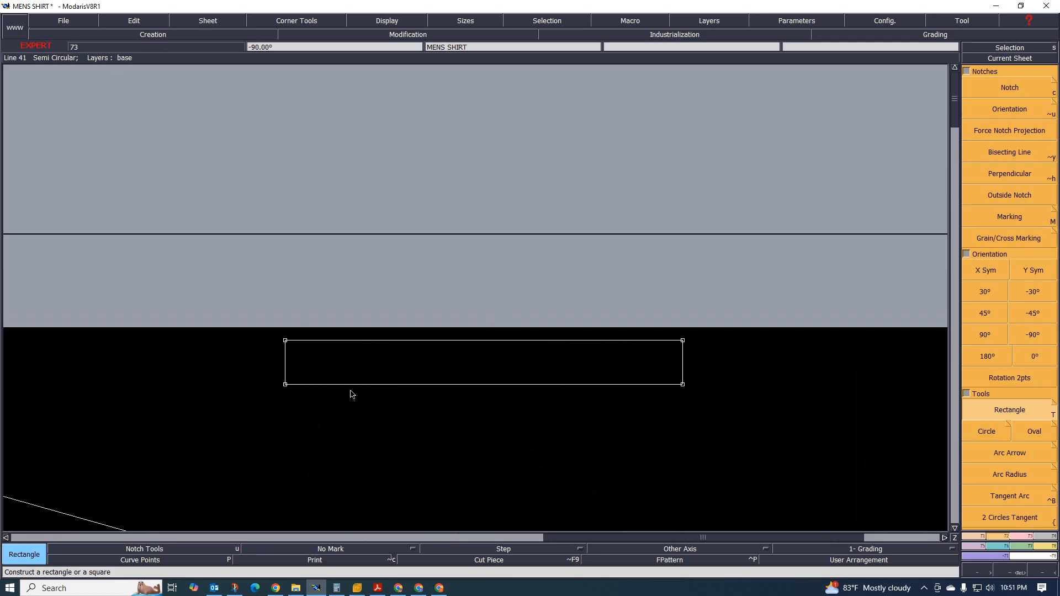
scroll(351, 394, "down", 2)
scroll(344, 391, "up", 1)
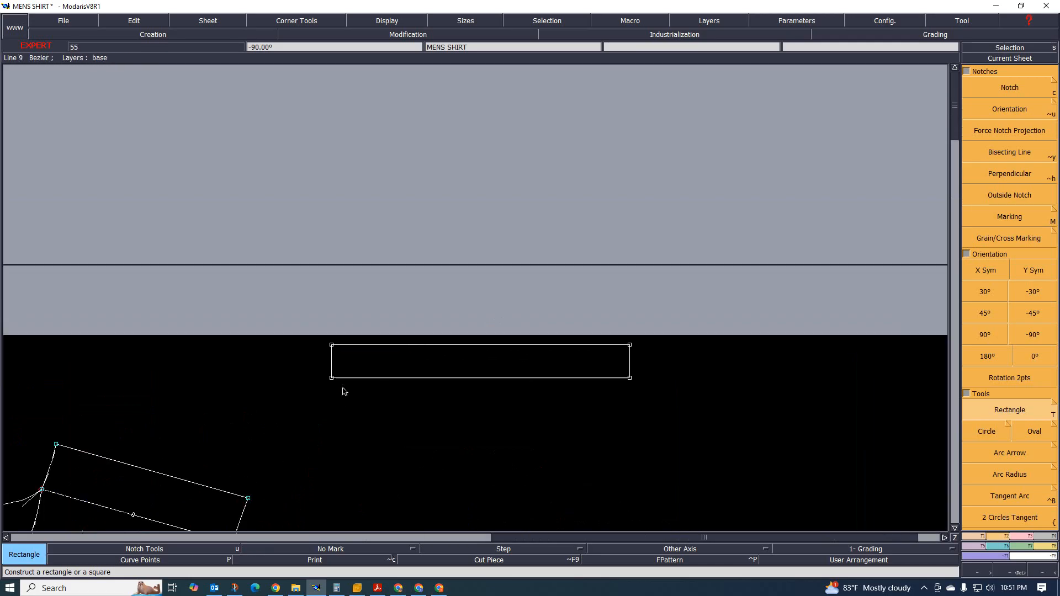
scroll(497, 389, "up", 2)
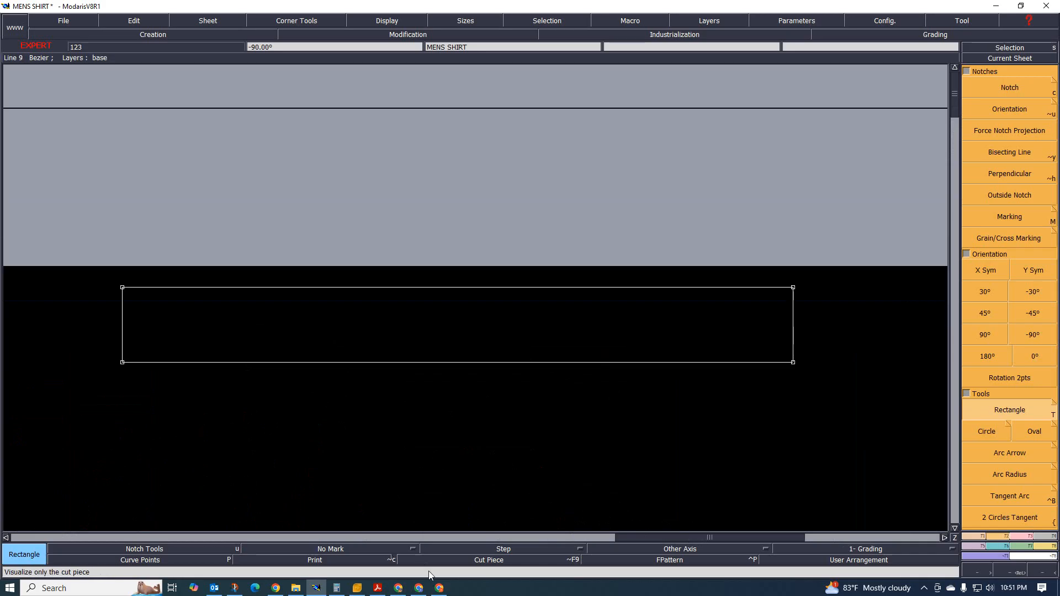
- Switch to Acrobat to check the stand-up collar shape in the technical sketch, and return to Modaris to examine the body's neckline
left_click(377, 588)
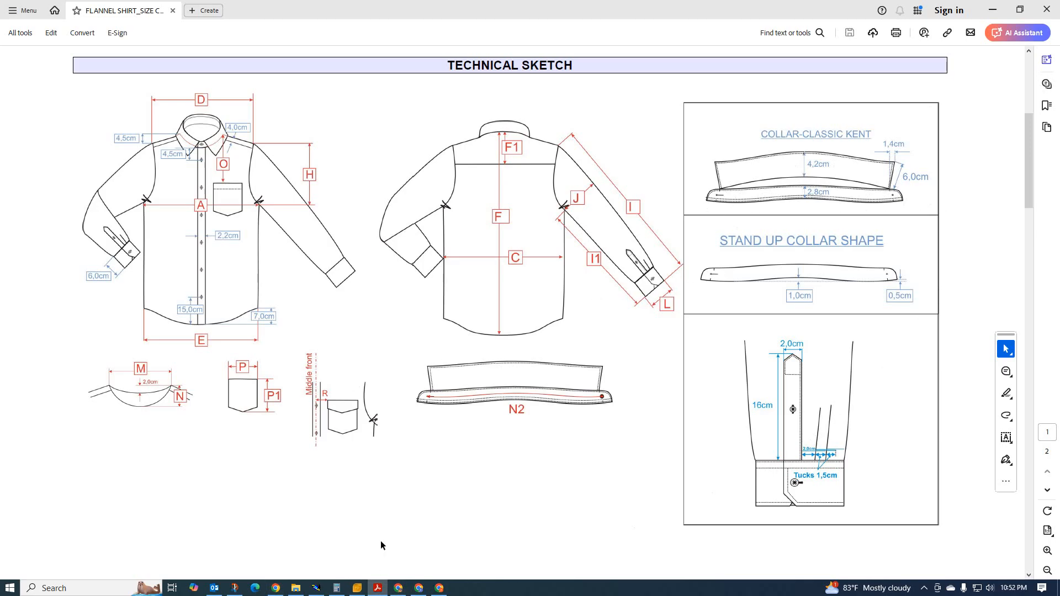
left_click(316, 587)
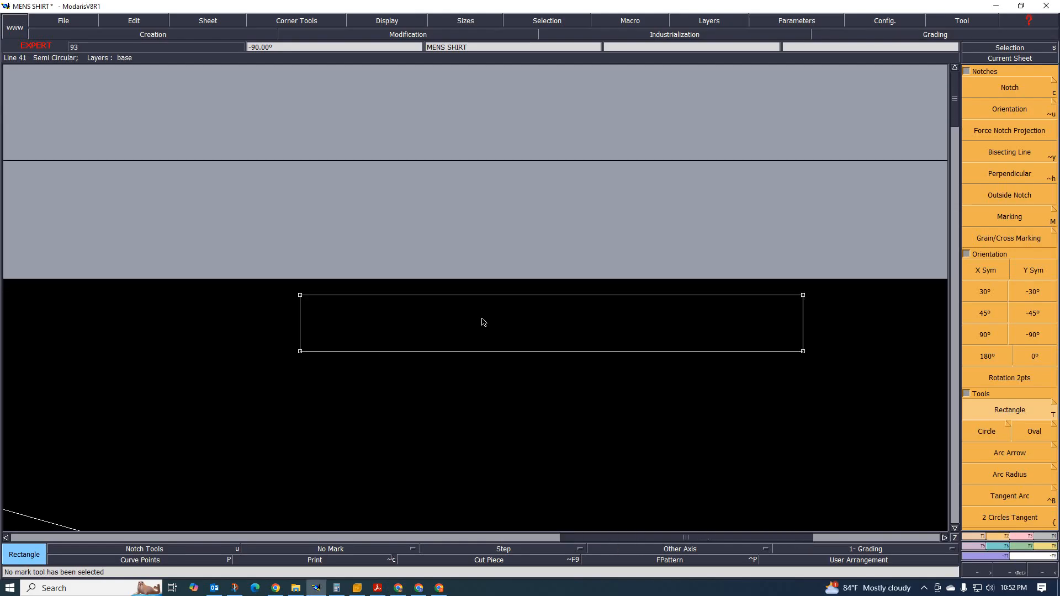
scroll(483, 322, "down", 1)
scroll(483, 322, "down", 1)
scroll(294, 423, "up", 1)
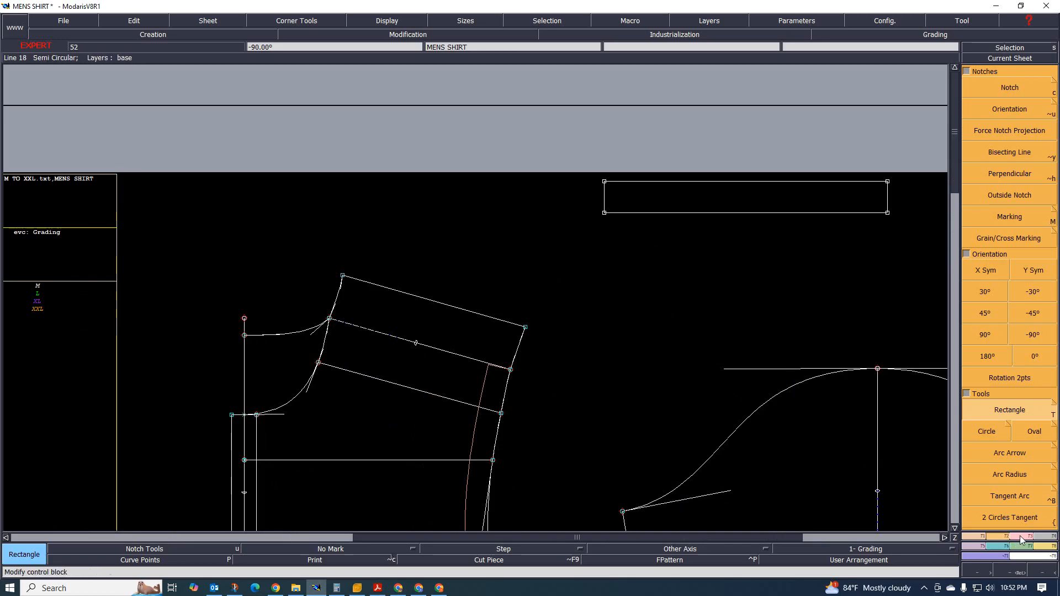
- Add dynamic length measures to the body's back neckline curve and front neckline curve
left_click(1041, 544)
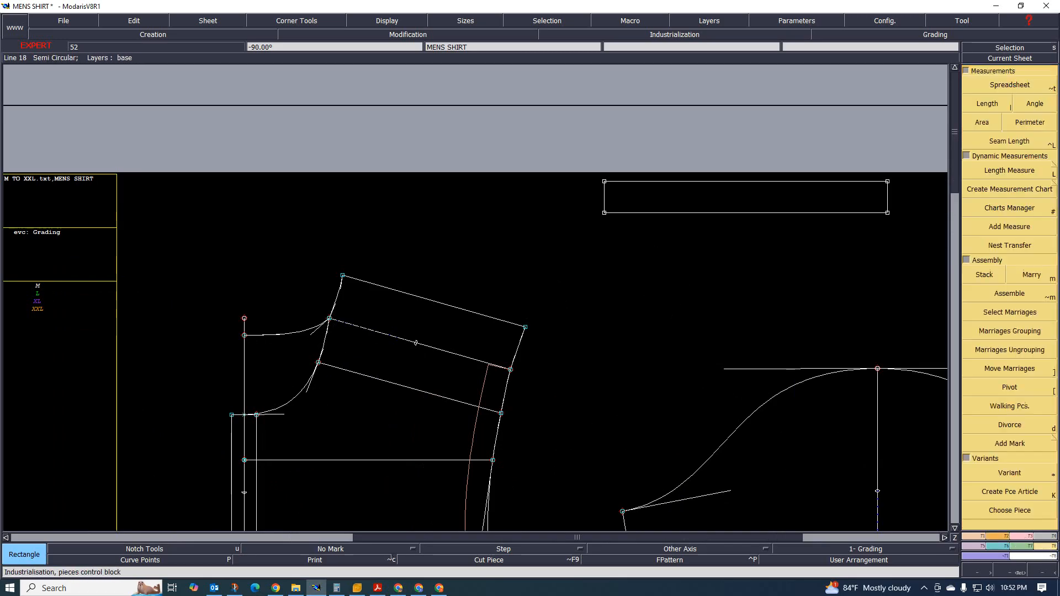
left_click(1008, 172)
left_click(273, 334)
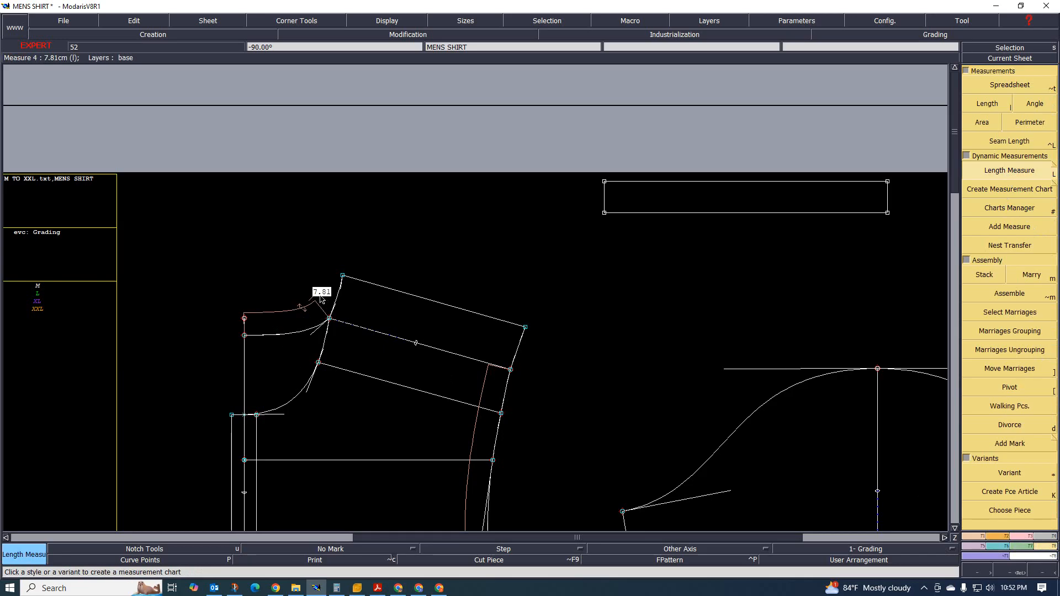
left_click(290, 405)
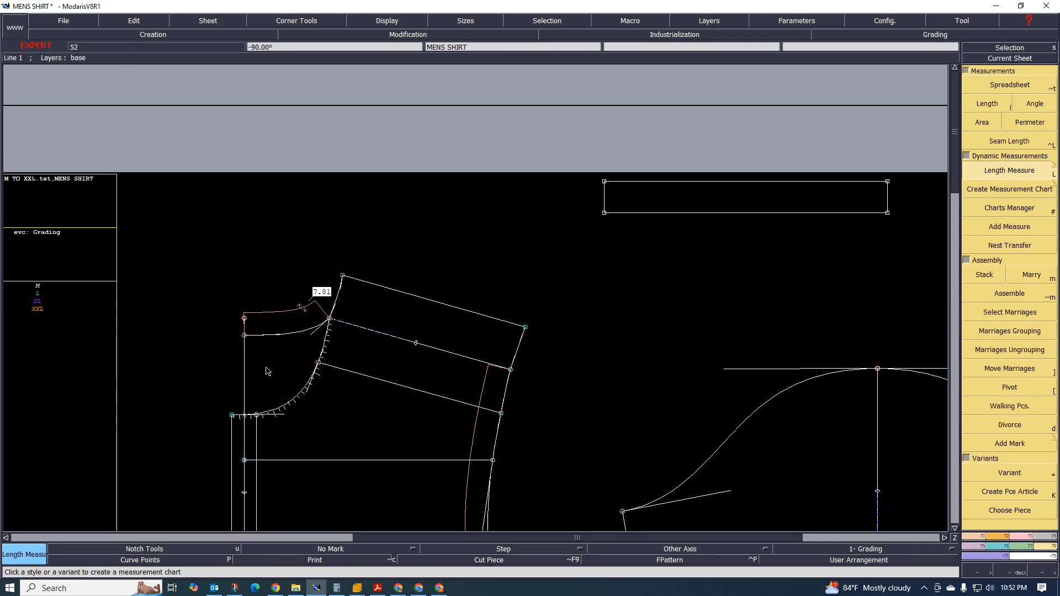
left_click(267, 371)
- Examine both neckline measures, switch to Acrobat to check the collar in the technical sketch, and return to Modaris
scroll(232, 416, "up", 2)
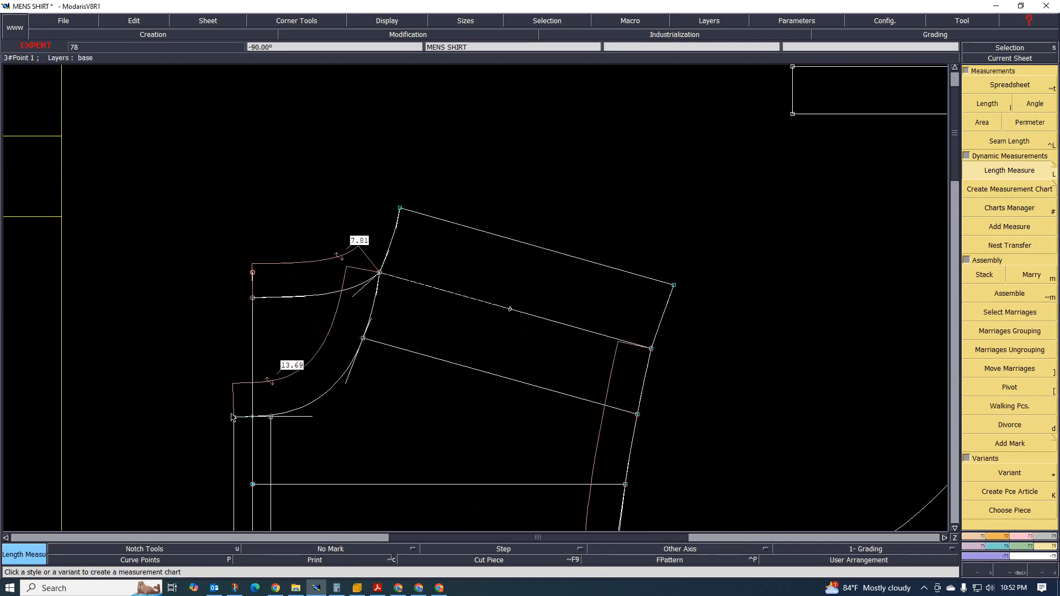
scroll(233, 417, "up", 1)
scroll(233, 418, "down", 1)
scroll(234, 417, "up", 1)
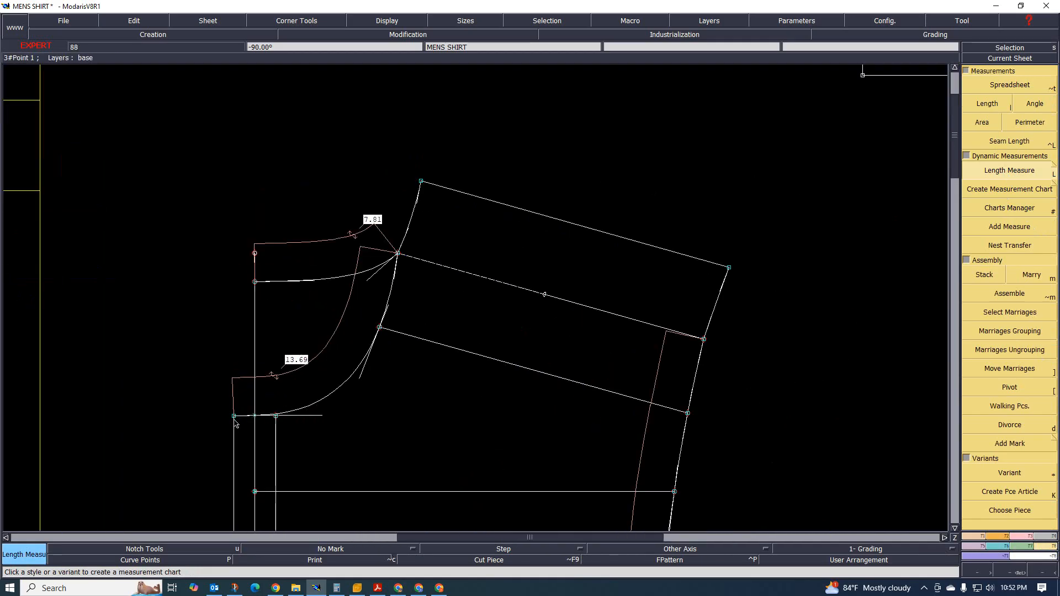
scroll(235, 421, "down", 1)
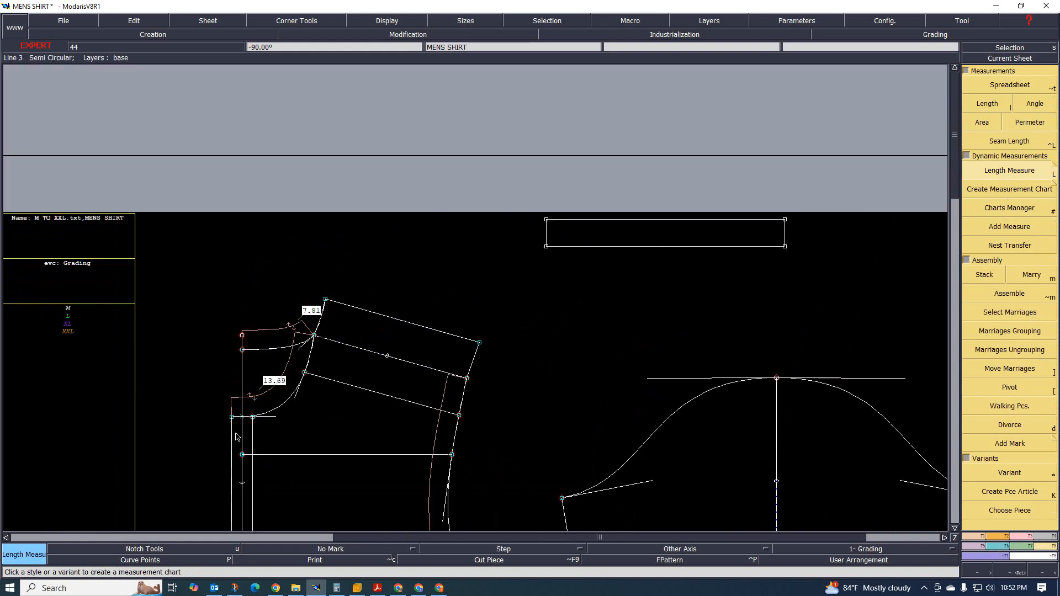
left_click(359, 589)
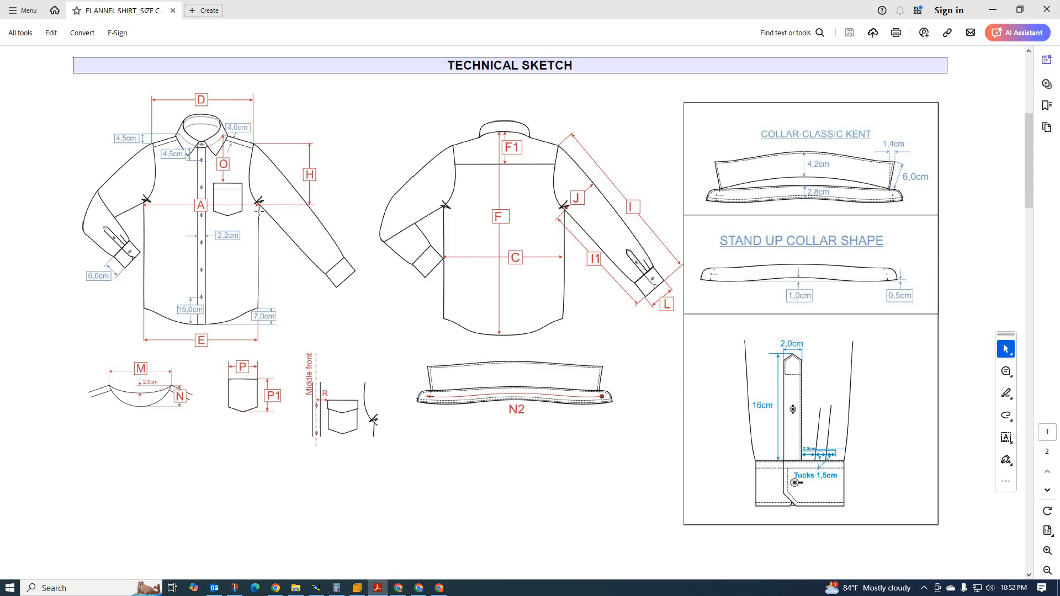
scroll(204, 149, "up", 3)
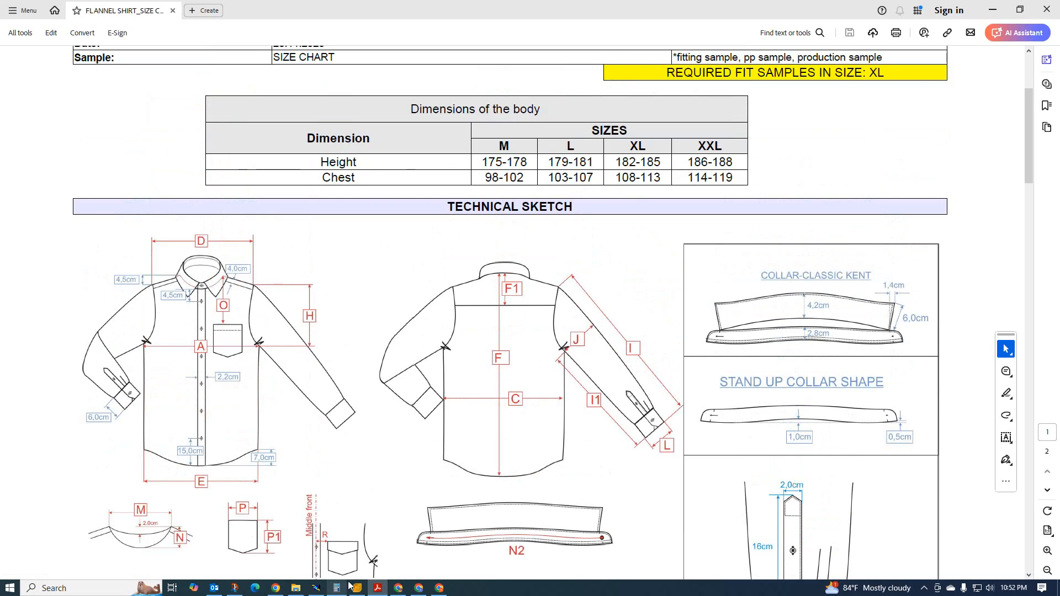
left_click(315, 588)
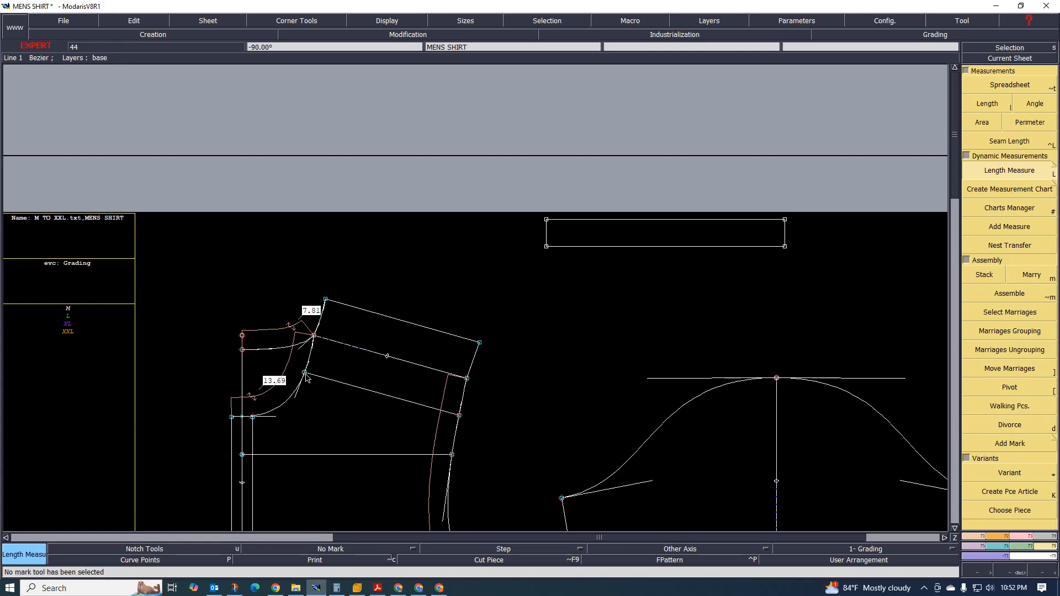
scroll(305, 333, "up", 1)
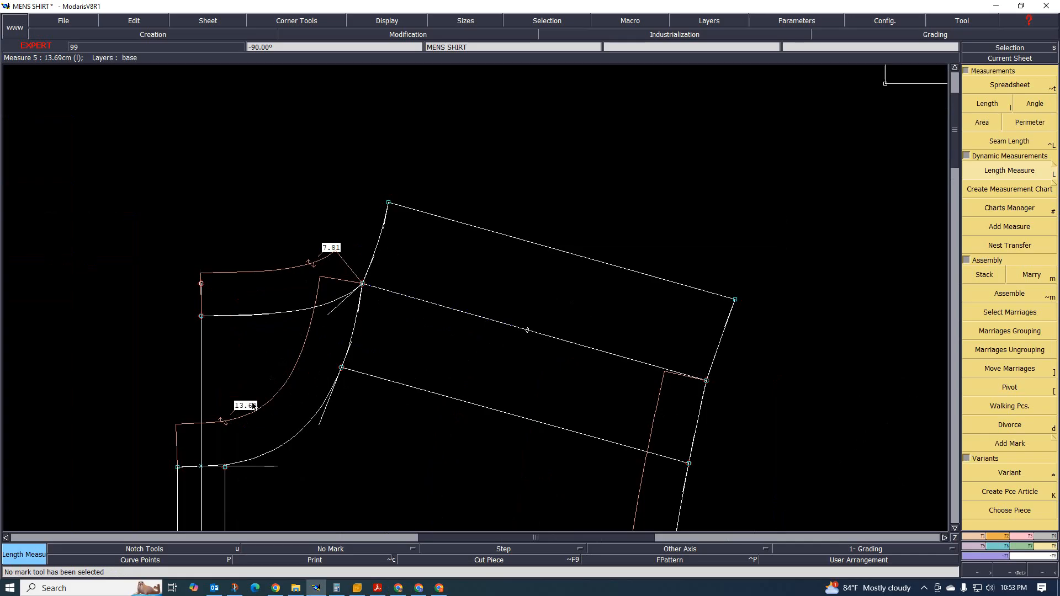
- Place a developed point on the collar stand rectangle's lower edge, about 12.2 cm from its lower left corner
scroll(243, 292, "down", 4)
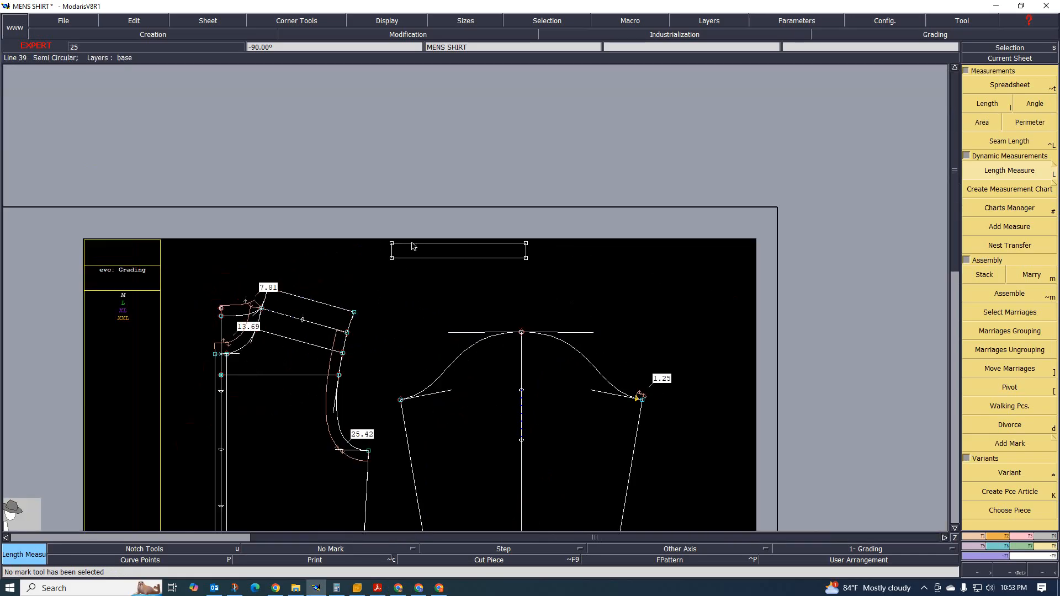
scroll(386, 271, "up", 2)
scroll(374, 286, "down", 1)
scroll(373, 286, "up", 3)
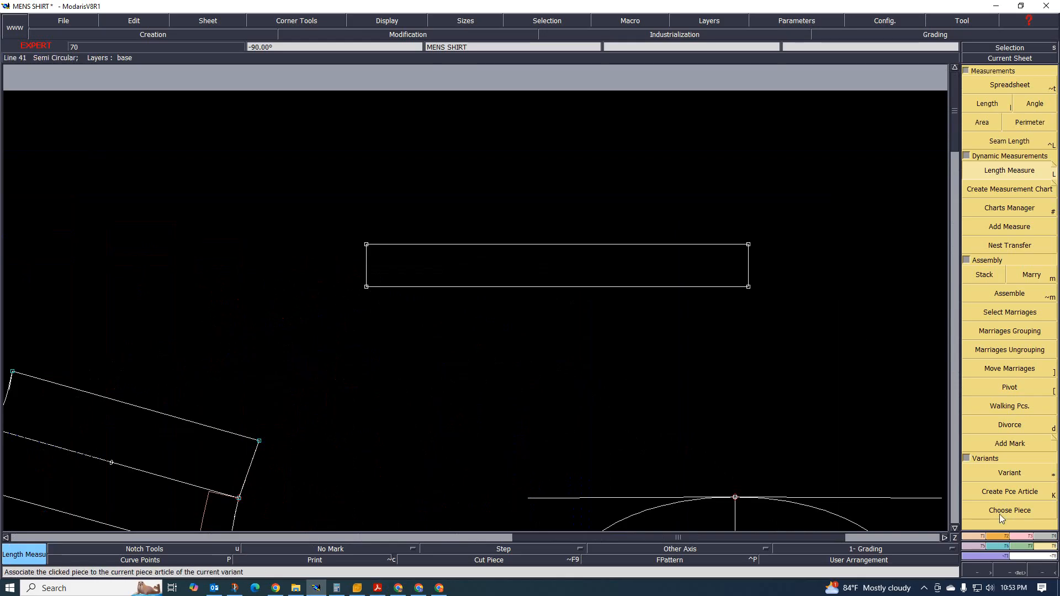
left_click(975, 536)
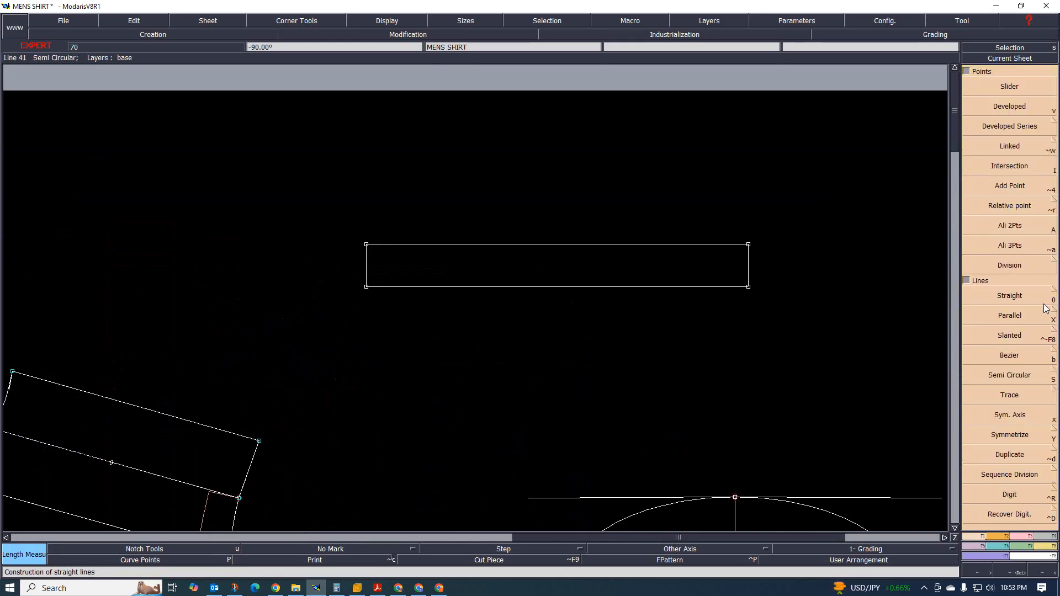
left_click(1010, 106)
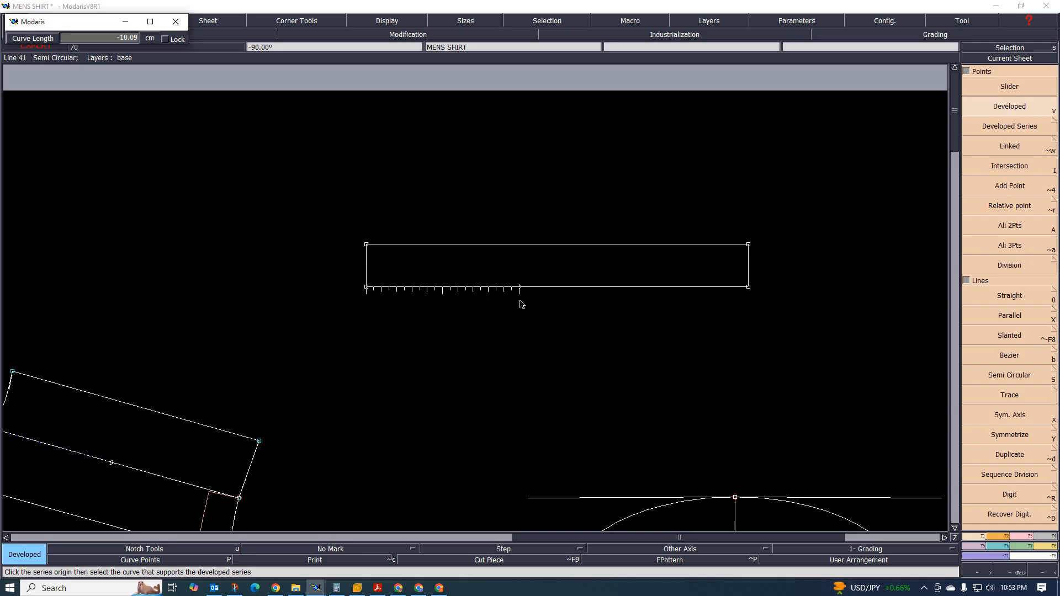
scroll(531, 300, "down", 1)
left_click(542, 305)
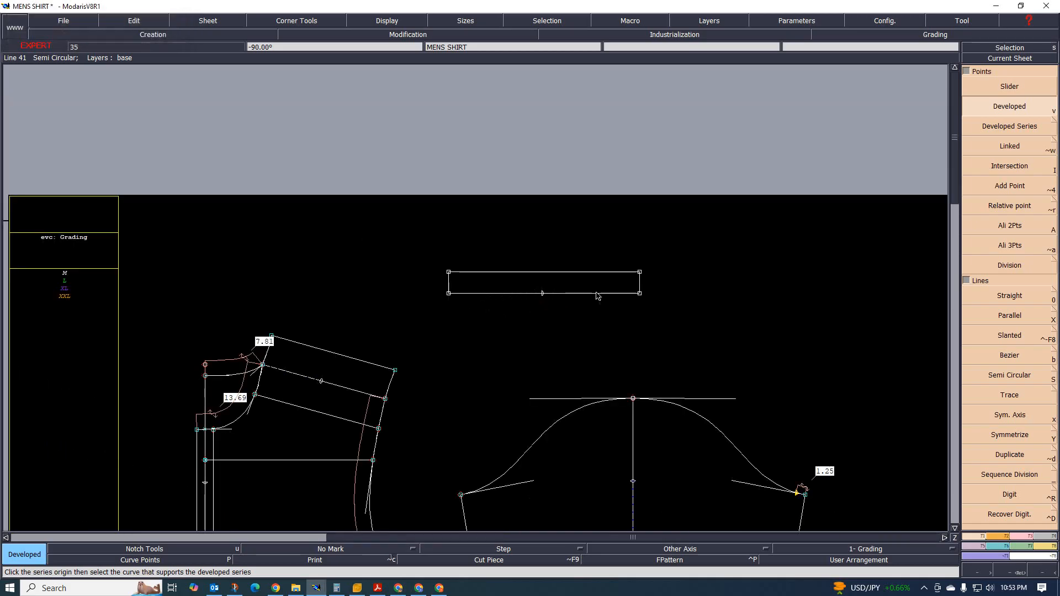
scroll(483, 298, "up", 1)
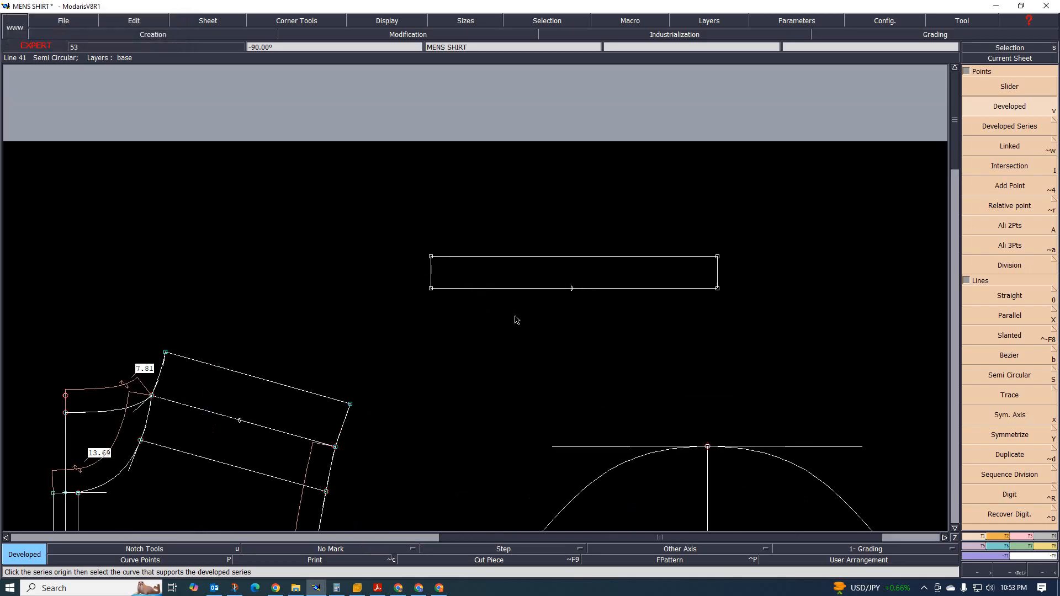
scroll(627, 251, "down", 2)
scroll(591, 294, "up", 2)
mouse_move(610, 244)
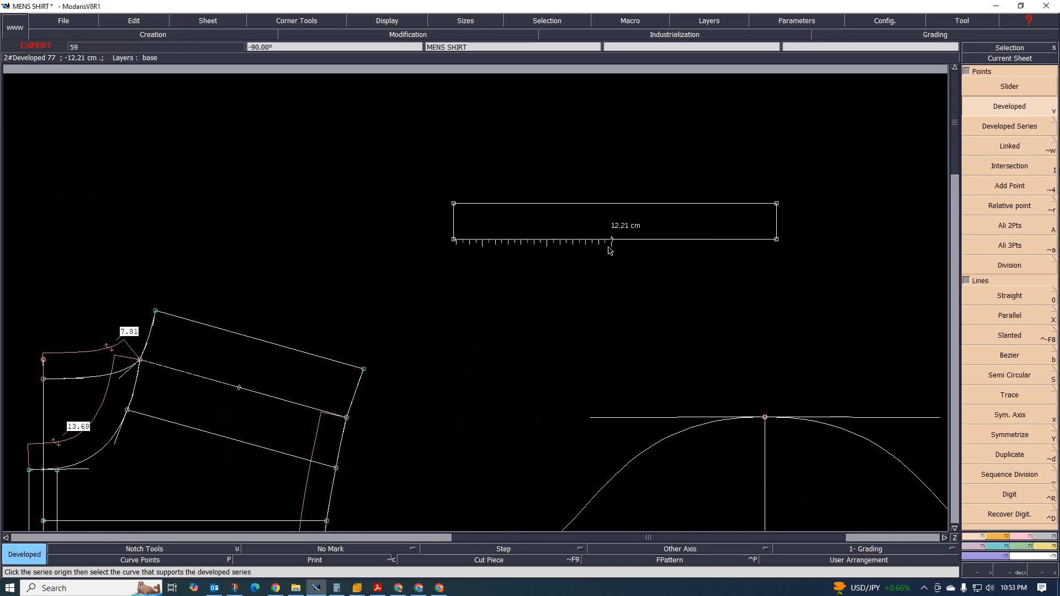
- Constrain the developed point's distance to the sum of the front and back neckline measures, using Constraint by Measure
left_click(1025, 536)
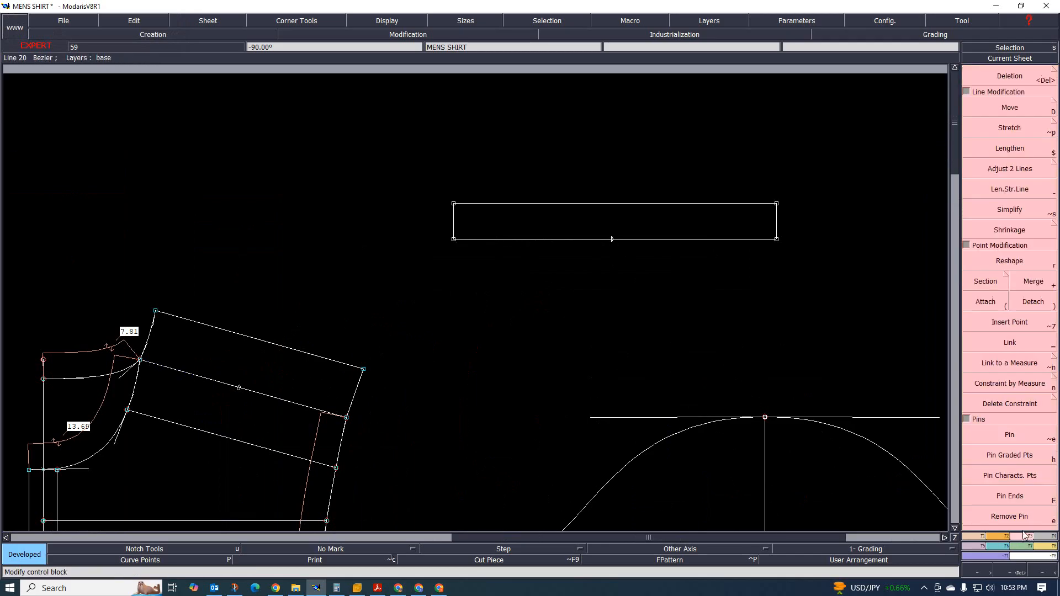
left_click(1025, 384)
left_click(611, 241)
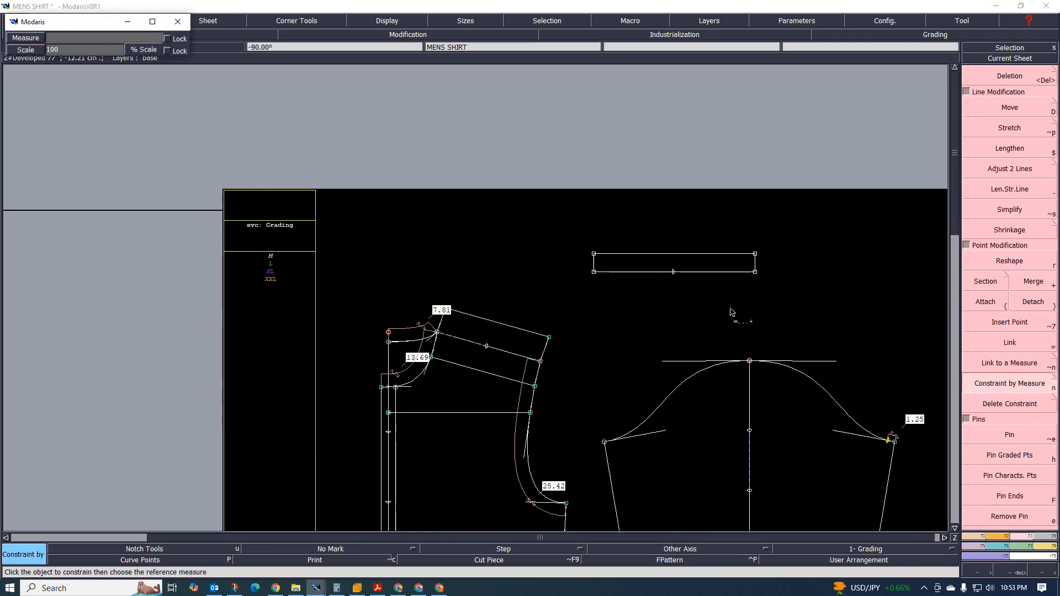
scroll(401, 390, "up", 3)
left_click(391, 331)
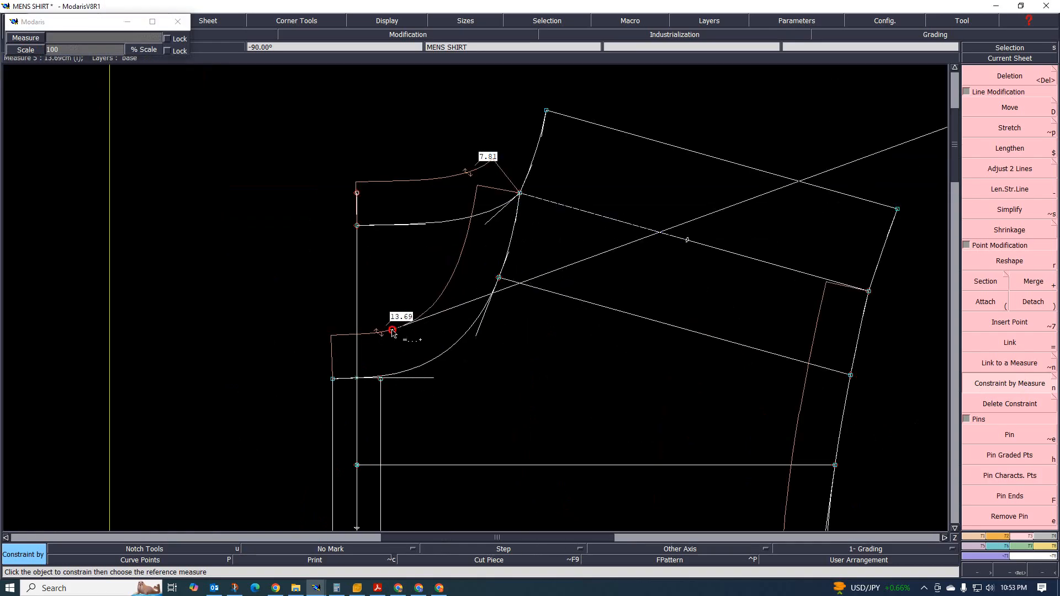
left_click(409, 186)
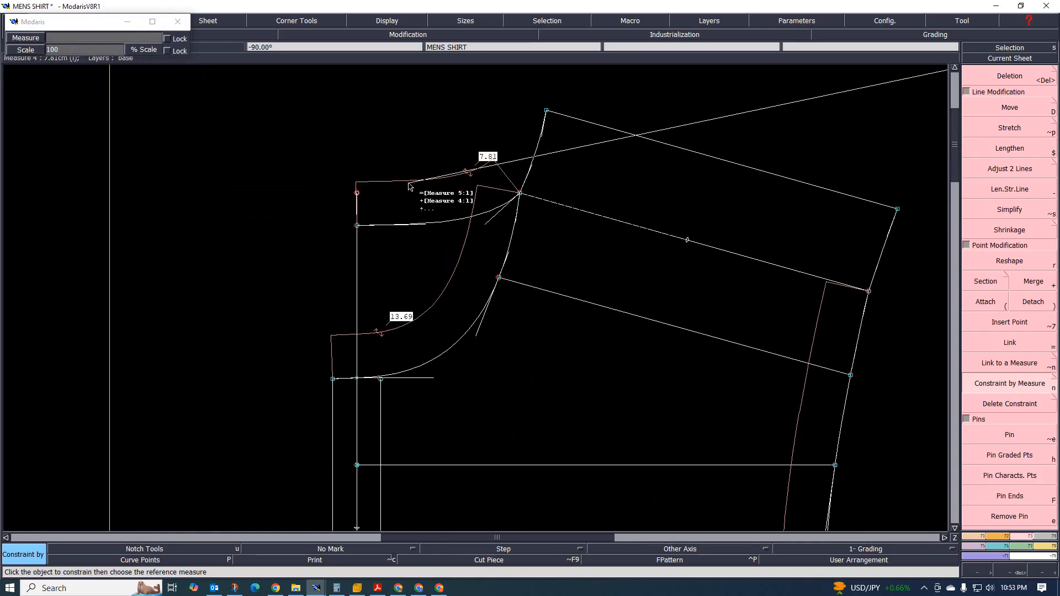
scroll(340, 348, "down", 1)
right_click(340, 348)
scroll(524, 374, "down", 2)
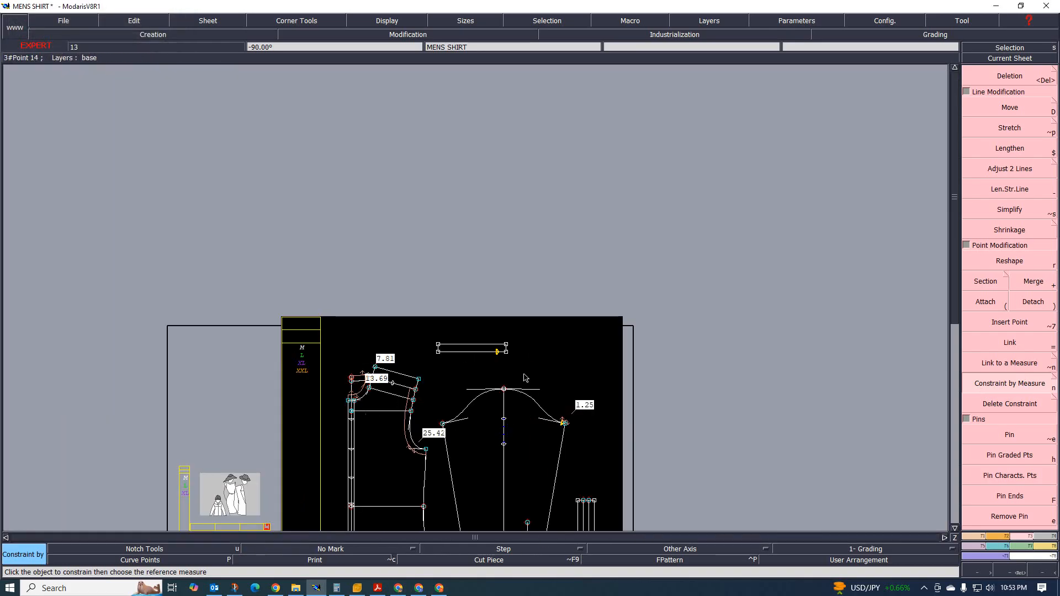
- Shorten the collar stand rectangle with Ali 2Pts, bringing its lower right corner onto the constrained point and the upper right corner directly above it
scroll(525, 377, "up", 4)
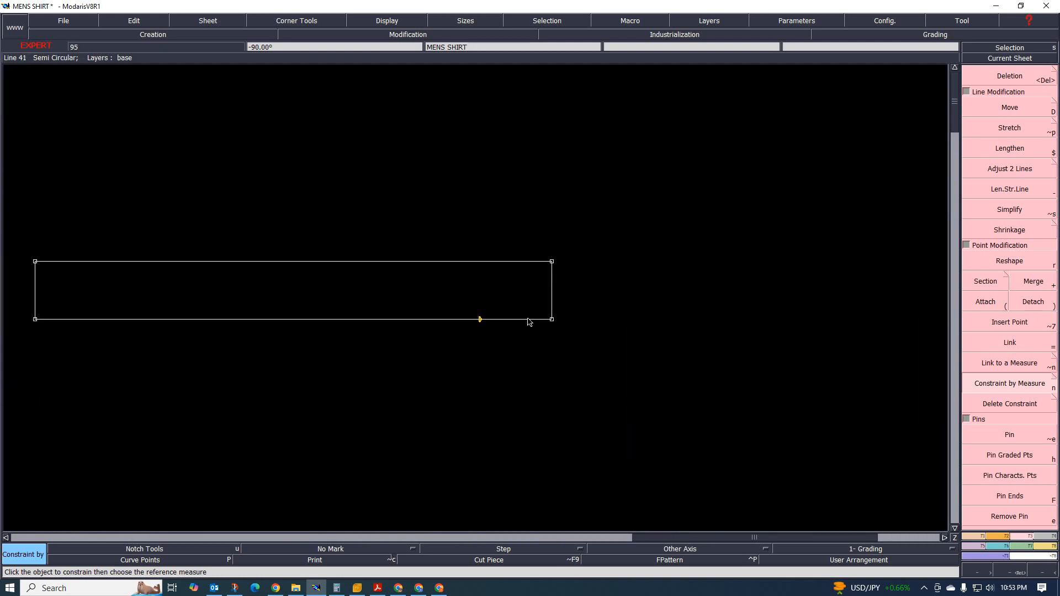
scroll(513, 310, "down", 2)
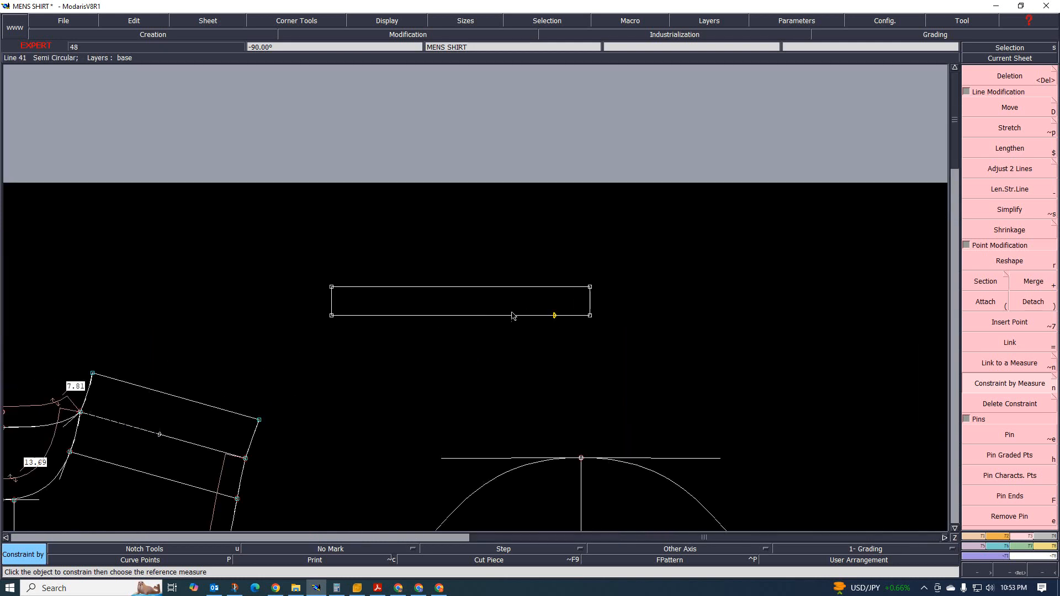
scroll(513, 314, "up", 2)
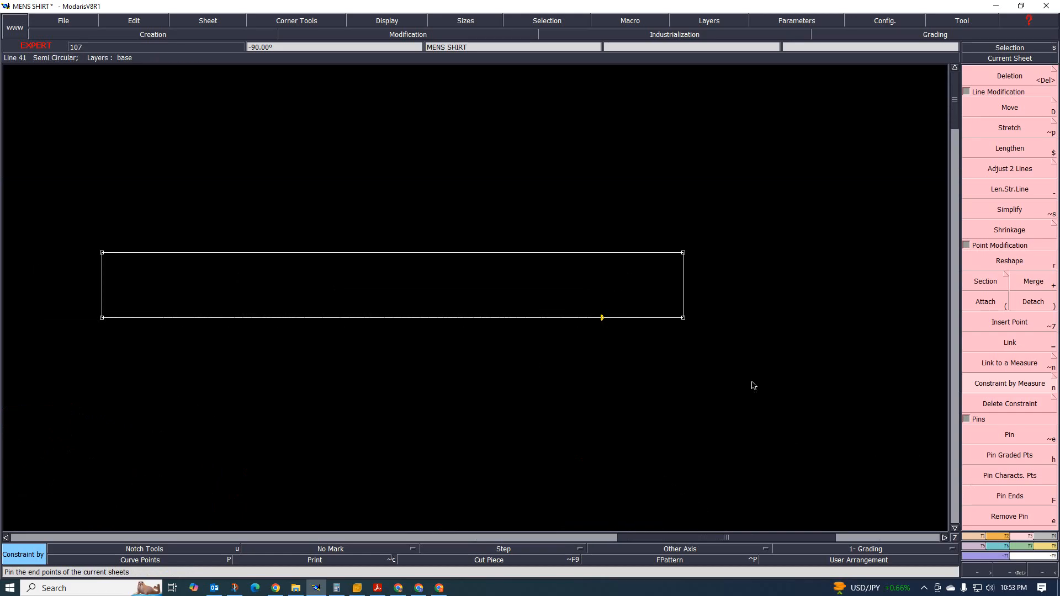
left_click(972, 538)
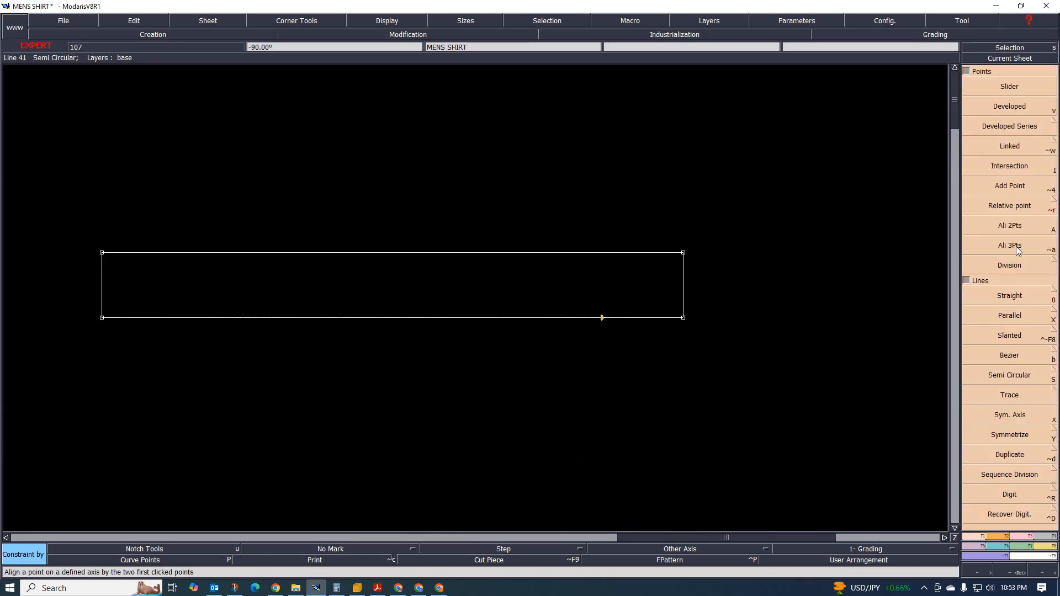
left_click(1008, 229)
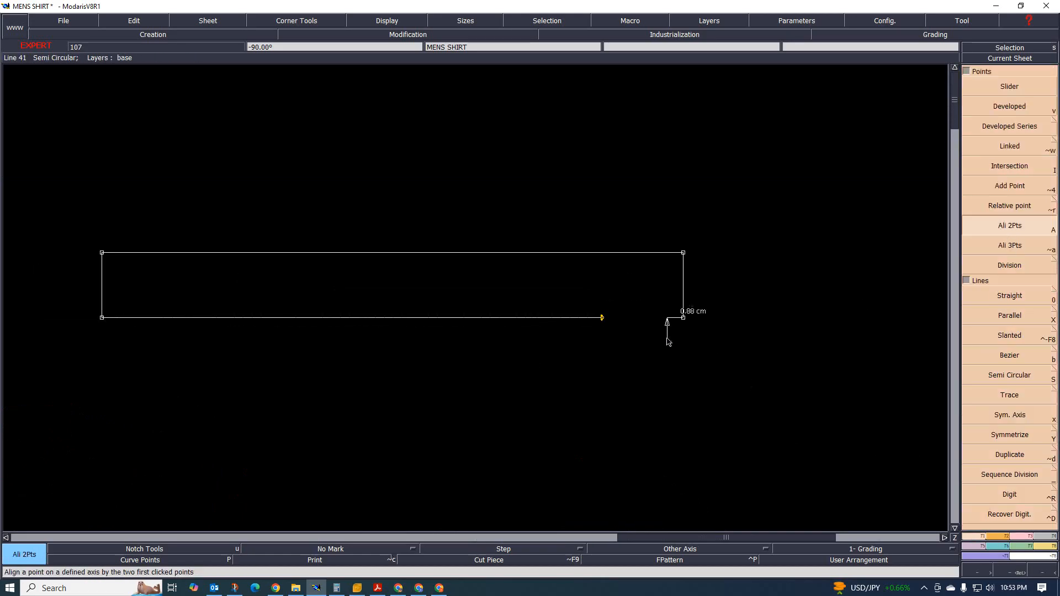
left_click(683, 318)
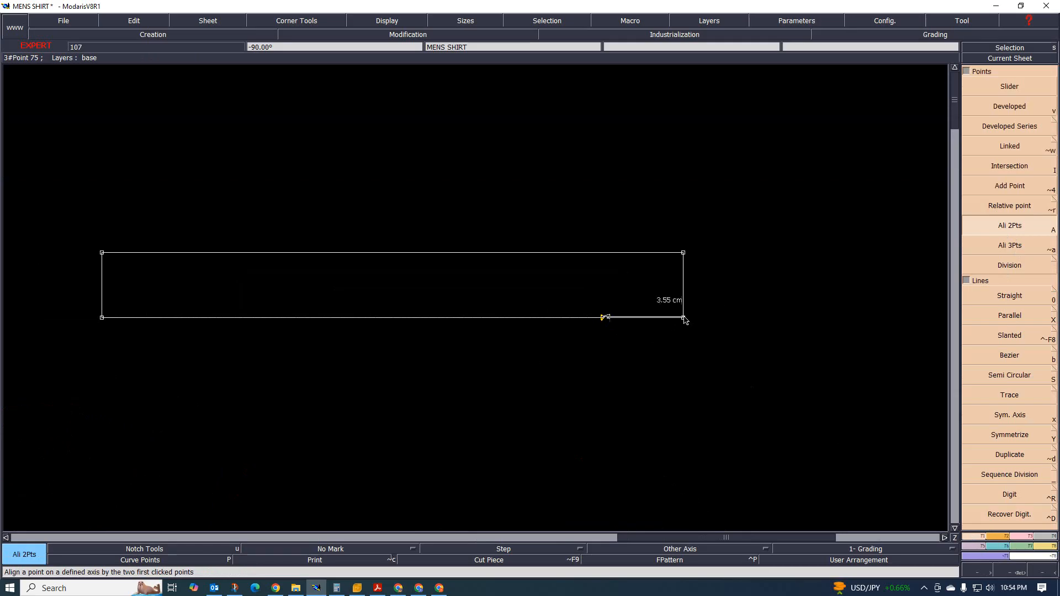
left_click(601, 317)
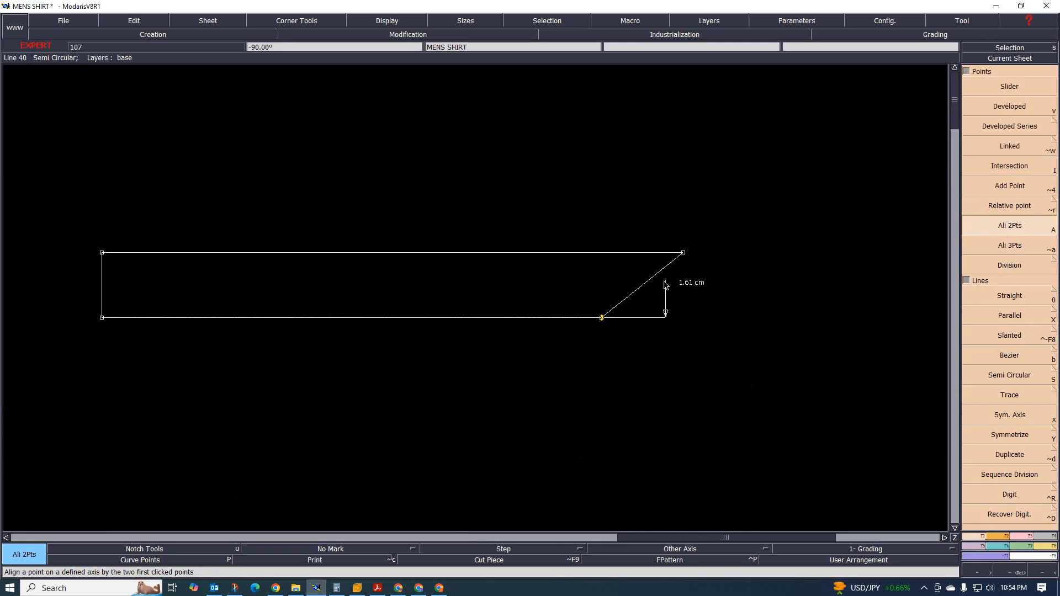
left_click(683, 253)
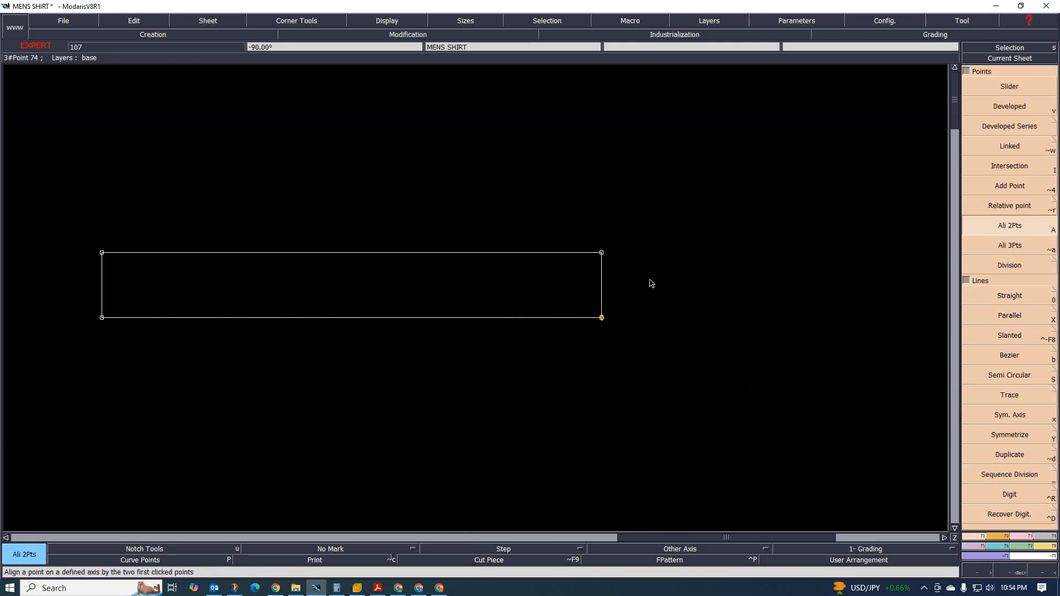
- Place a developed point on the collar stand's lower edge, 7.8 cm from its lower left corner
scroll(718, 305, "down", 2)
scroll(686, 332, "up", 2)
scroll(692, 301, "down", 1)
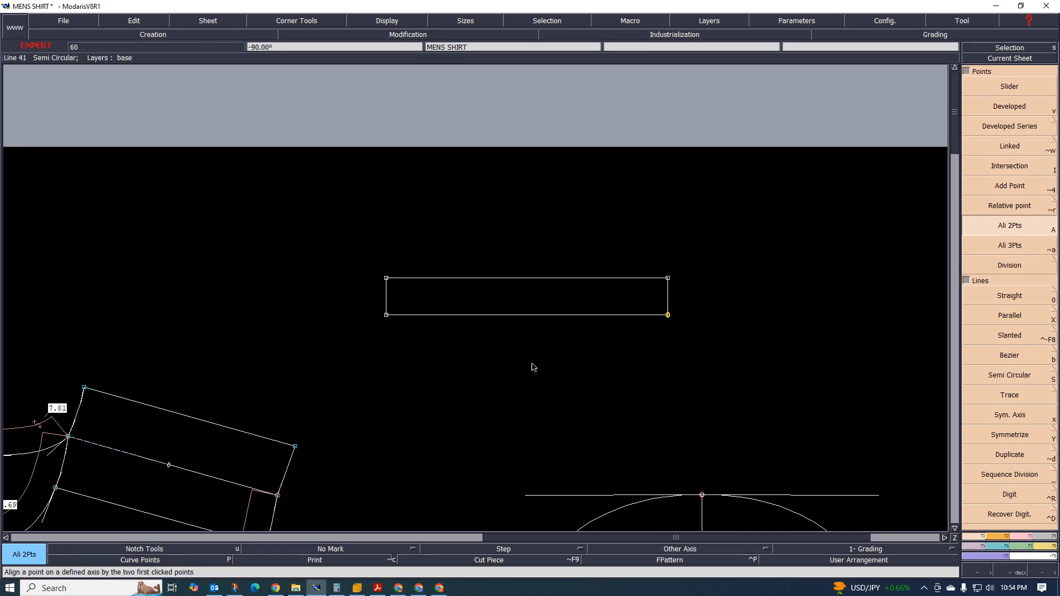
scroll(308, 390, "down", 1)
scroll(391, 391, "up", 1)
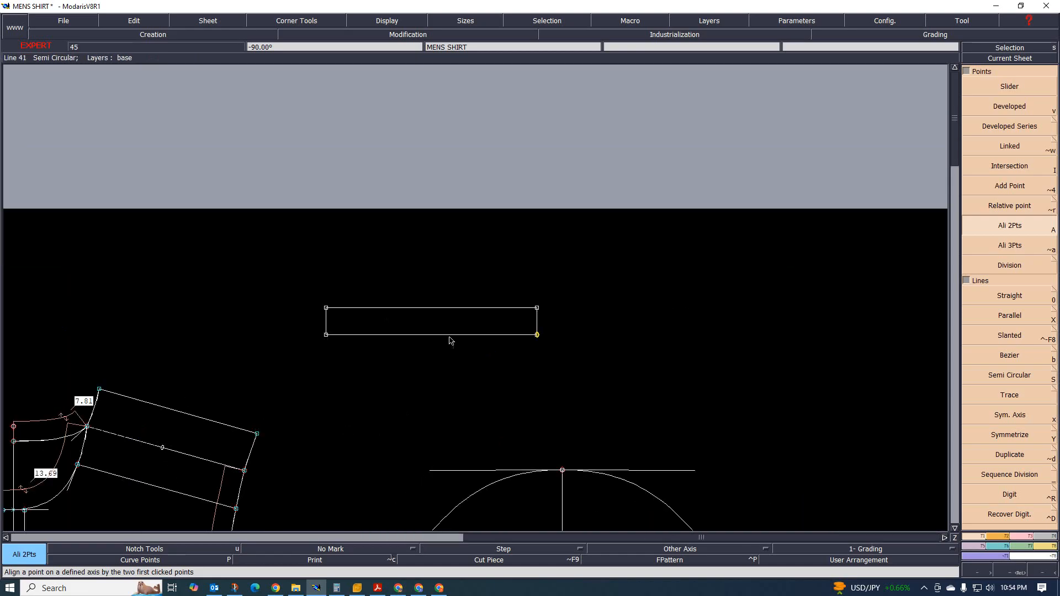
scroll(318, 339, "up", 1)
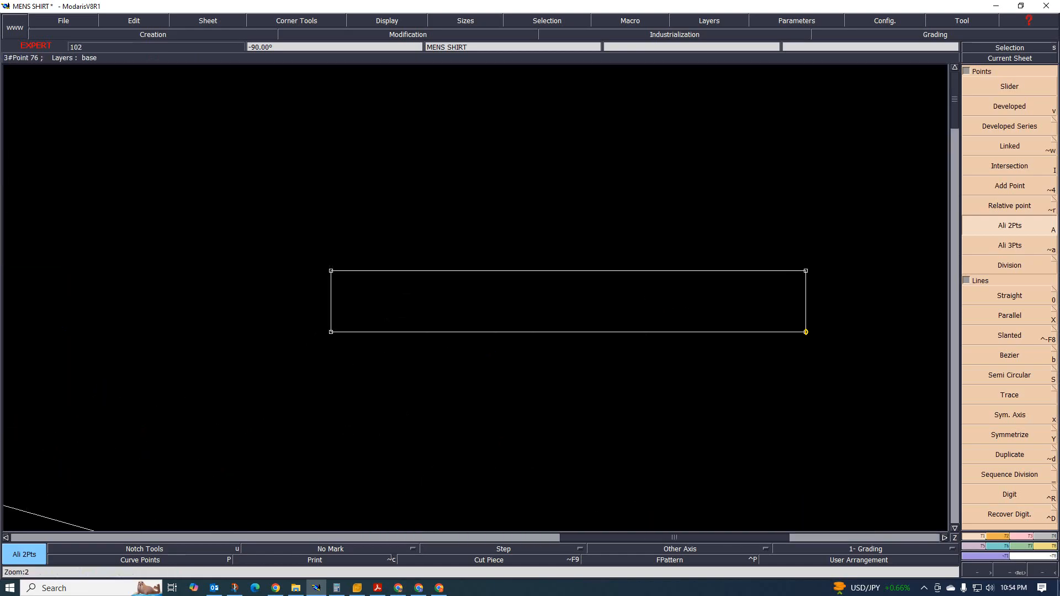
left_click(1009, 106)
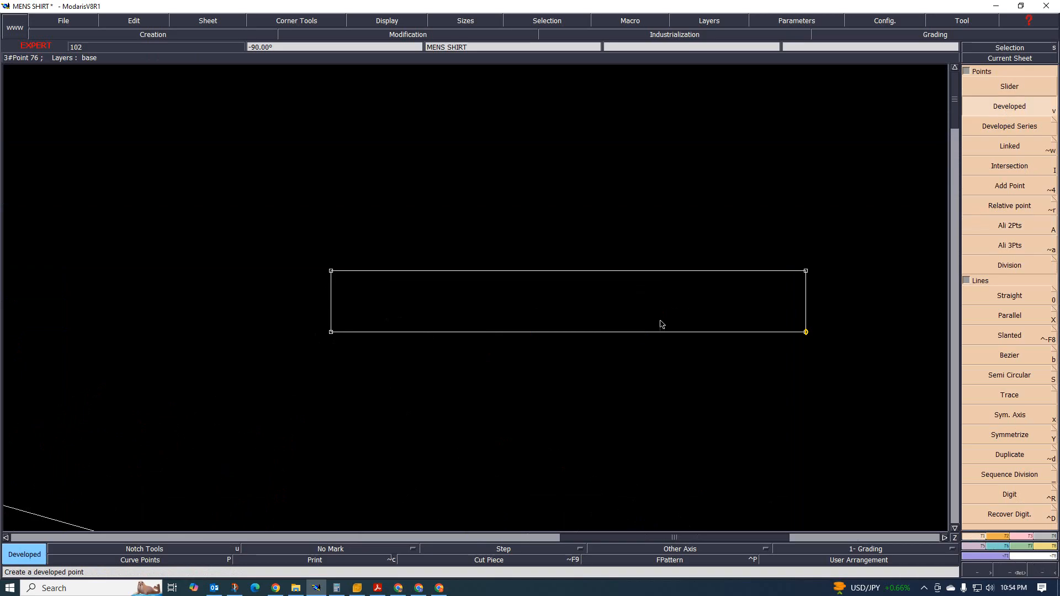
left_click(331, 333)
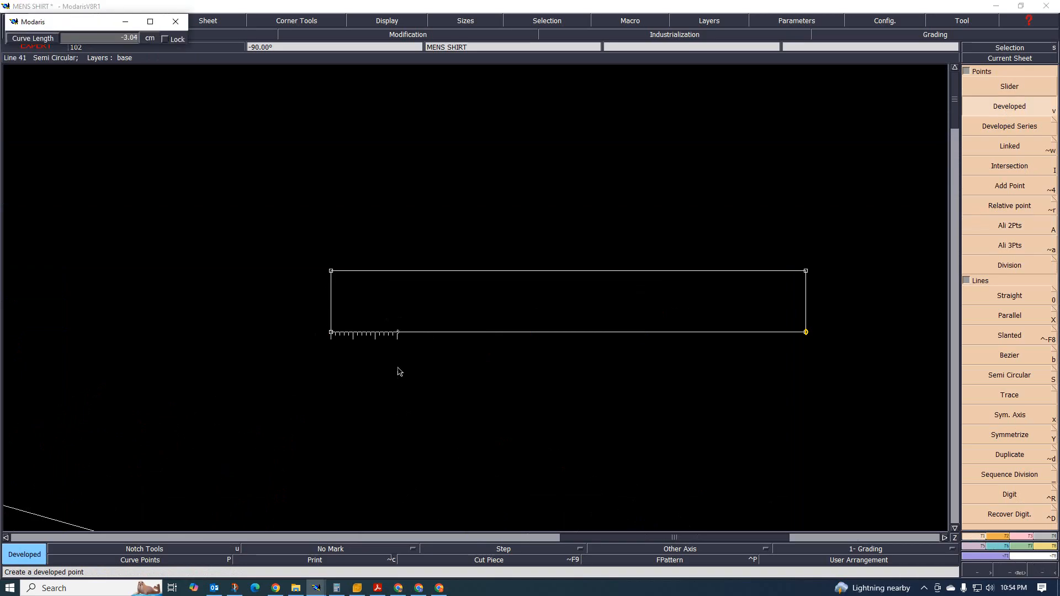
key("Down")
type("-7.8")
key("Return")
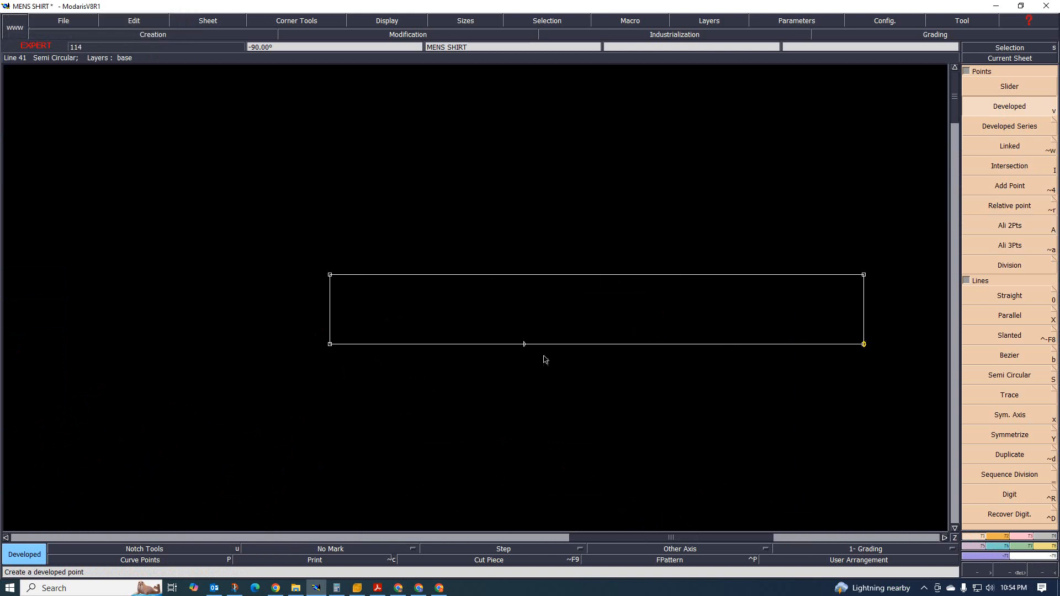
- Insert the developed point into the collar stand's lower edge with Insert Point
left_click(1029, 535)
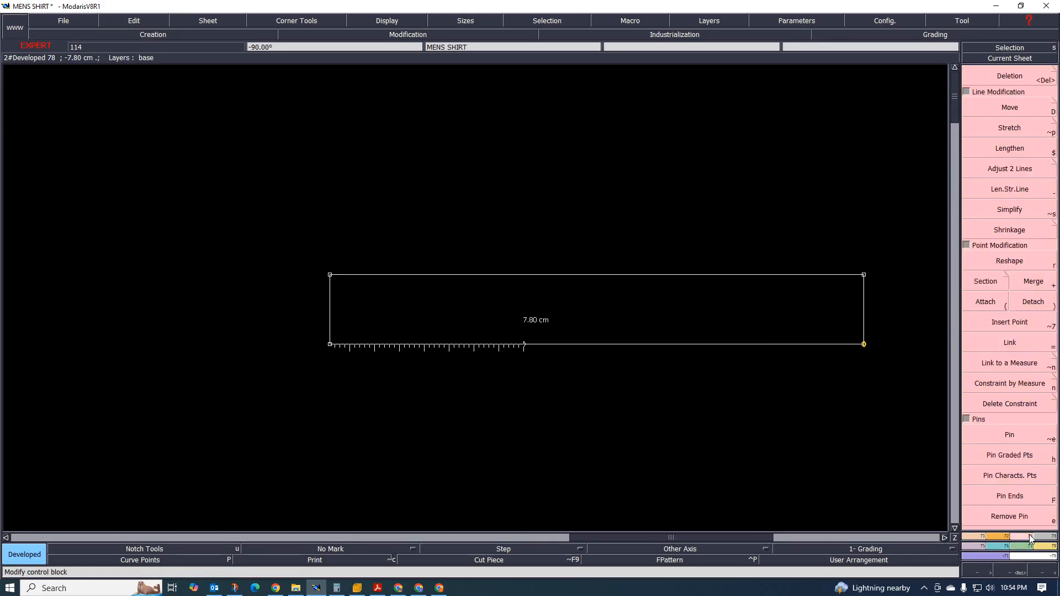
left_click(1008, 322)
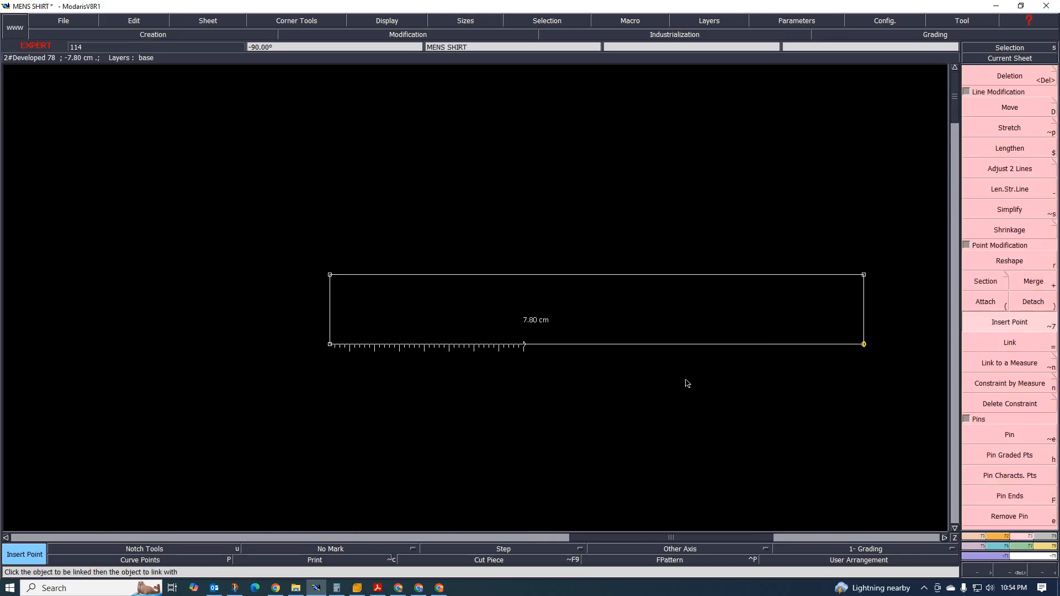
left_click(529, 352)
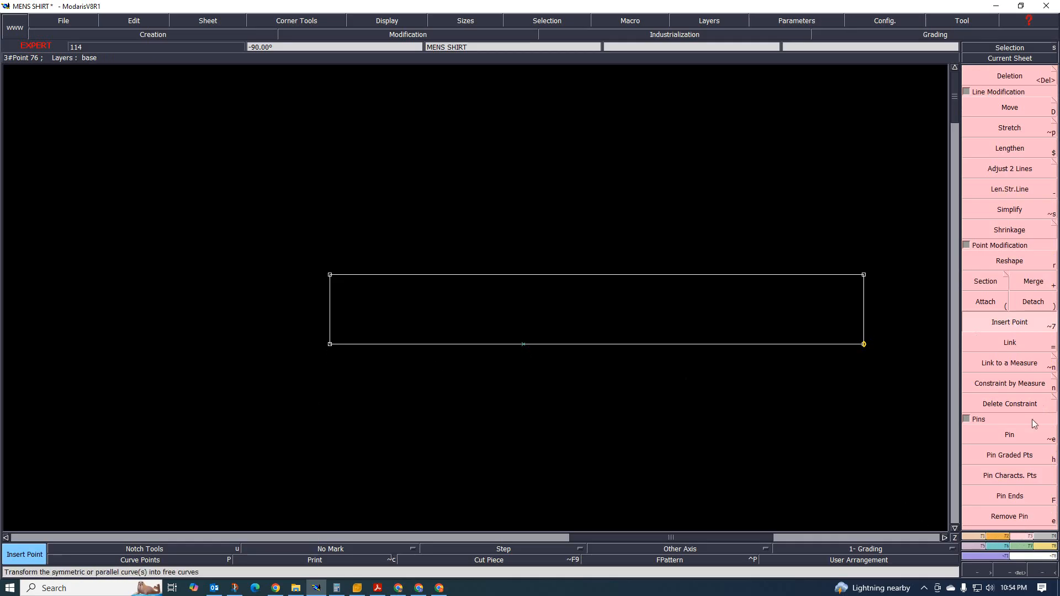
- Raise the collar stand's lower left corner by 1 cm (dy) with Reshape
left_click(1021, 264)
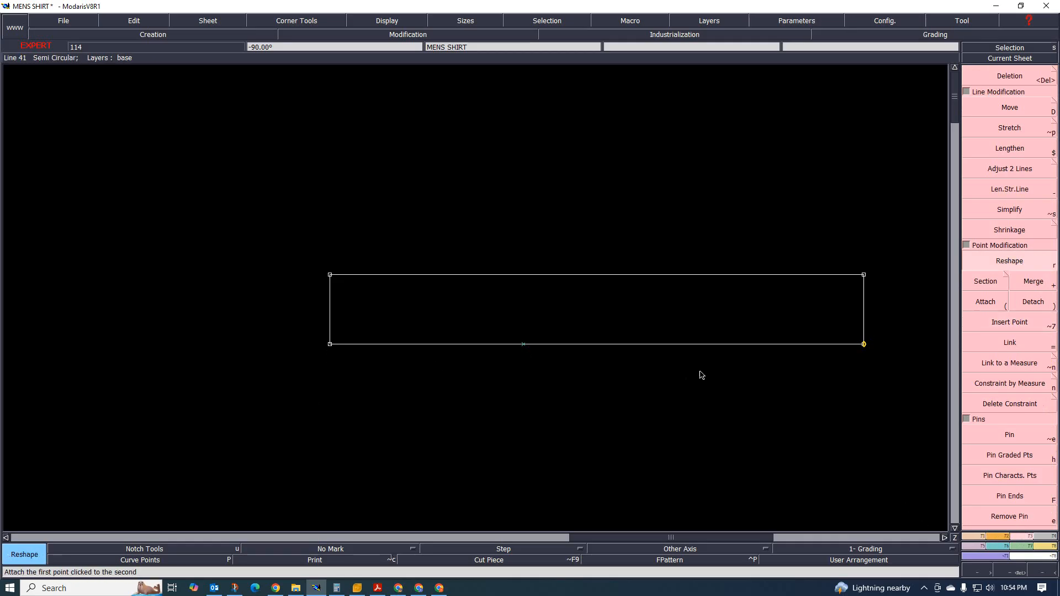
left_click(329, 343)
type("-0.30")
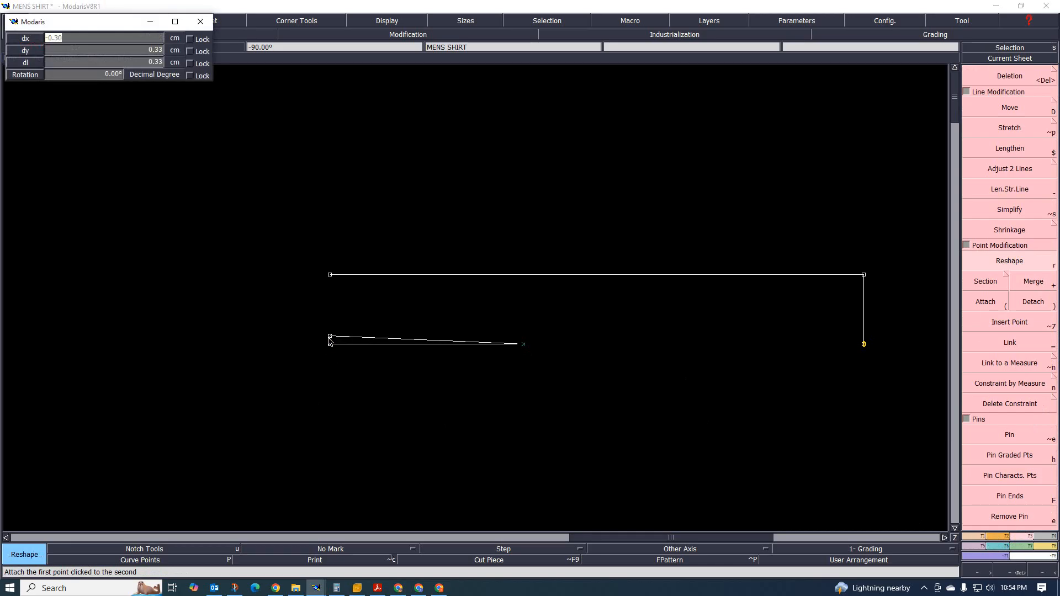
key("Tab")
type("1")
key("Return")
- Try to reshape the collar stand's upper left corner upward without an inserted point on the upper edge, and undo it
left_click(330, 274)
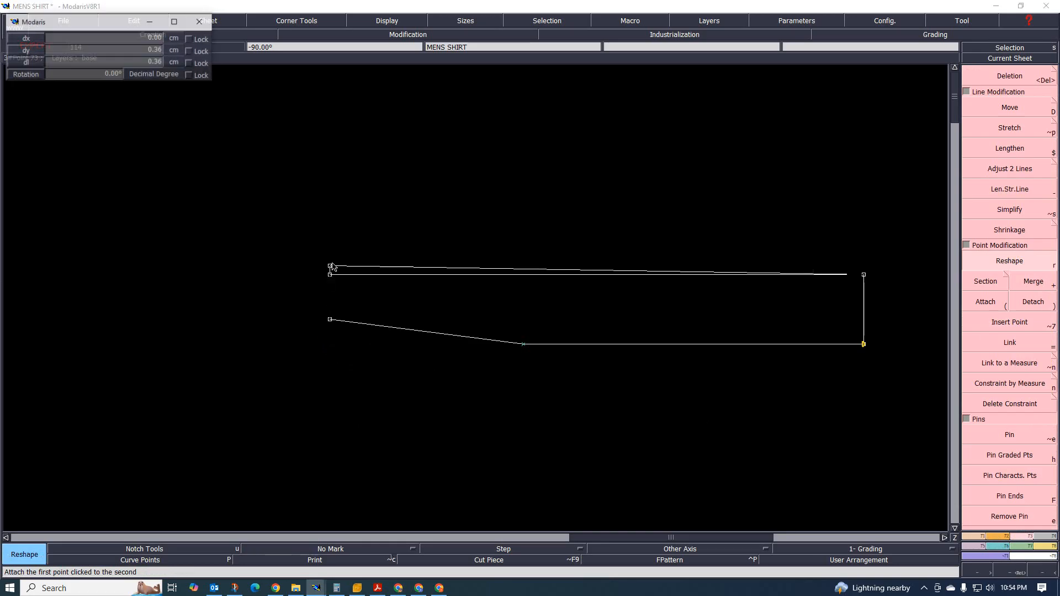
left_click(333, 261)
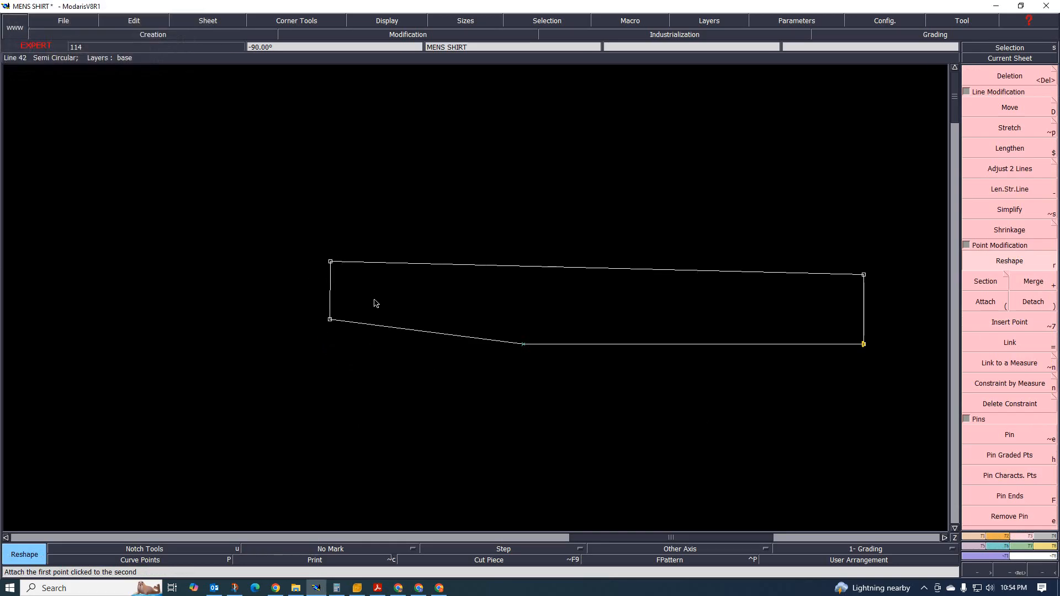
key("ctrl+z")
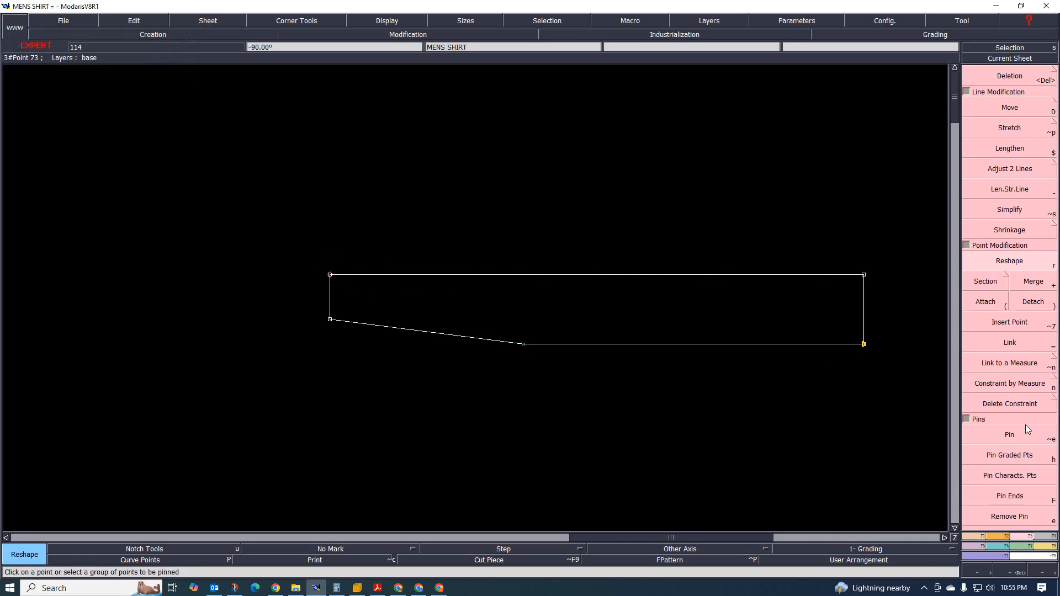
- Place a developed point on the upper edge, 7.80 cm from the upper left corner, and insert it into the line
left_click(1017, 468)
left_click(330, 274)
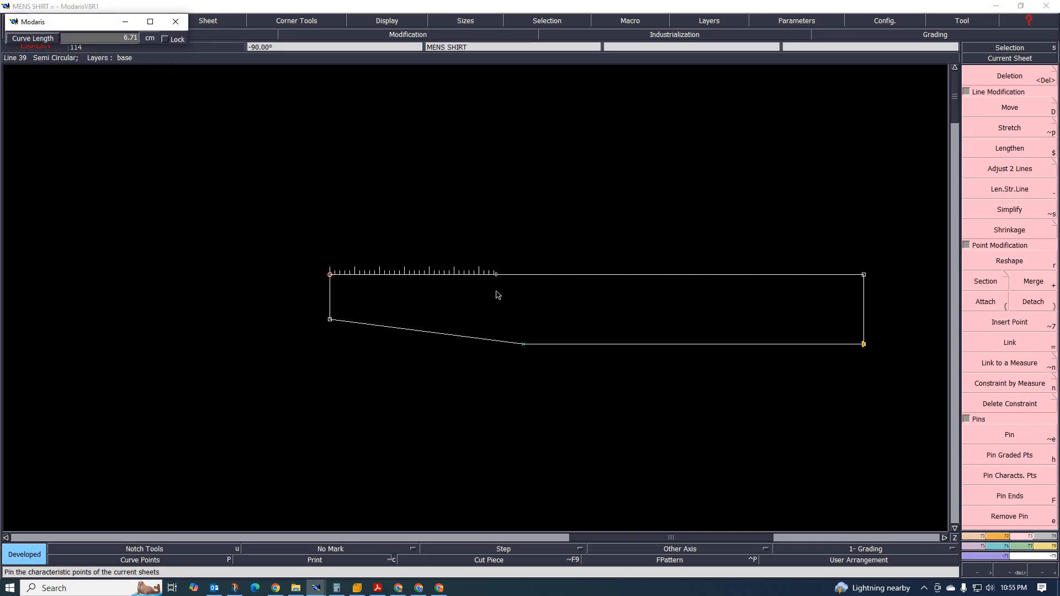
type("7.80")
key("Return")
scroll(509, 298, "up", 1)
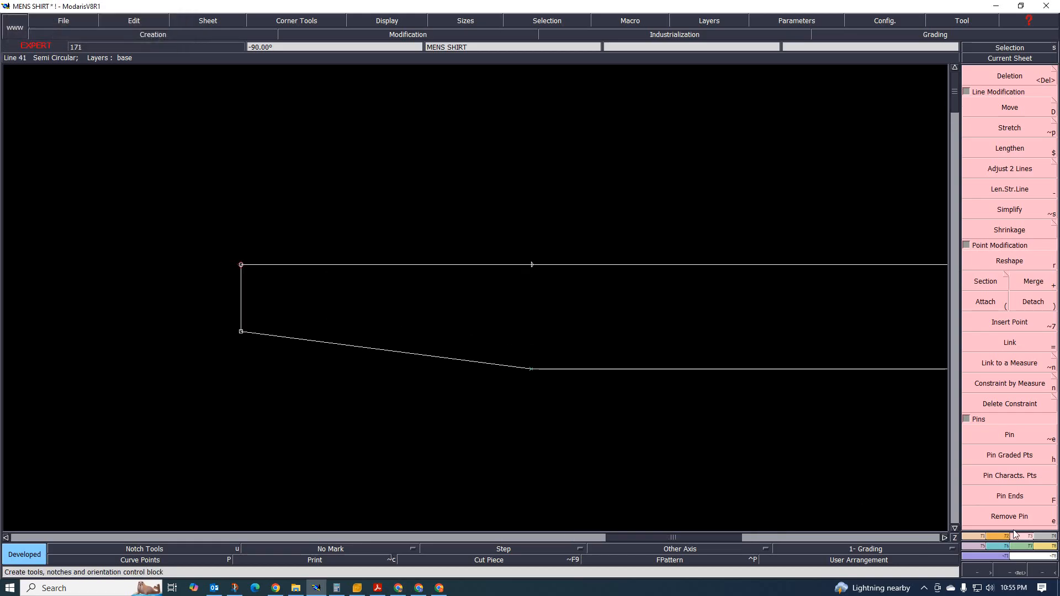
left_click(1009, 322)
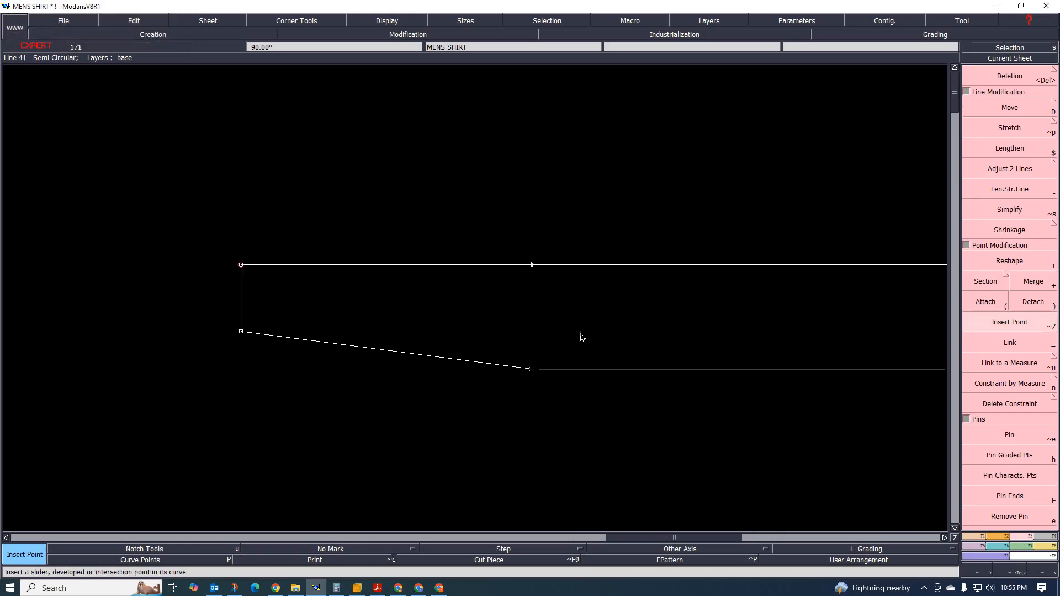
left_click(532, 265)
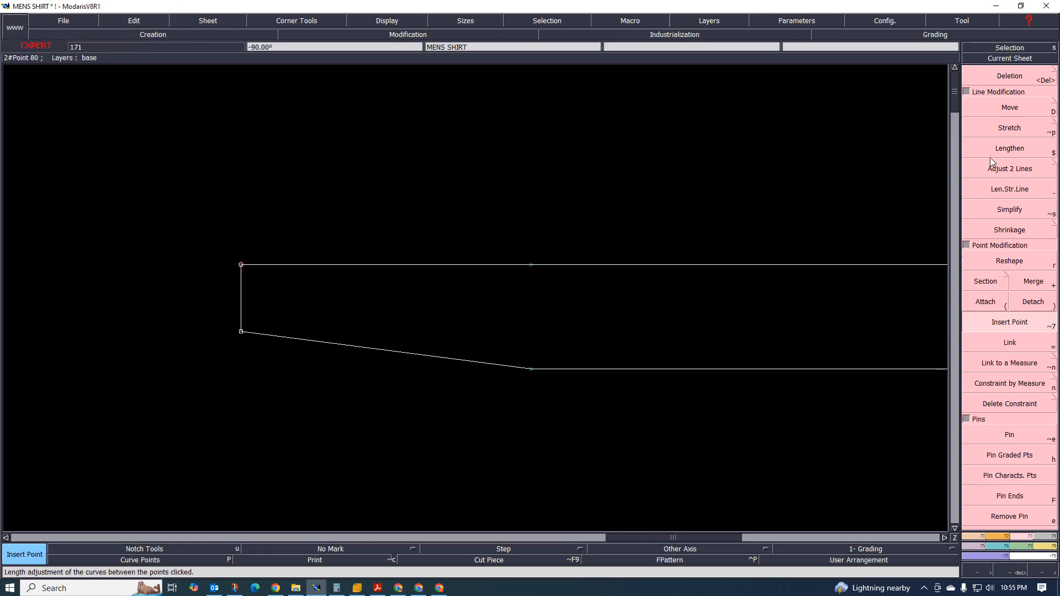
- Raise the collar stand's upper left corner about 1 cm with Reshape, keeping it directly above the lower left corner
left_click(1009, 261)
left_click(244, 255)
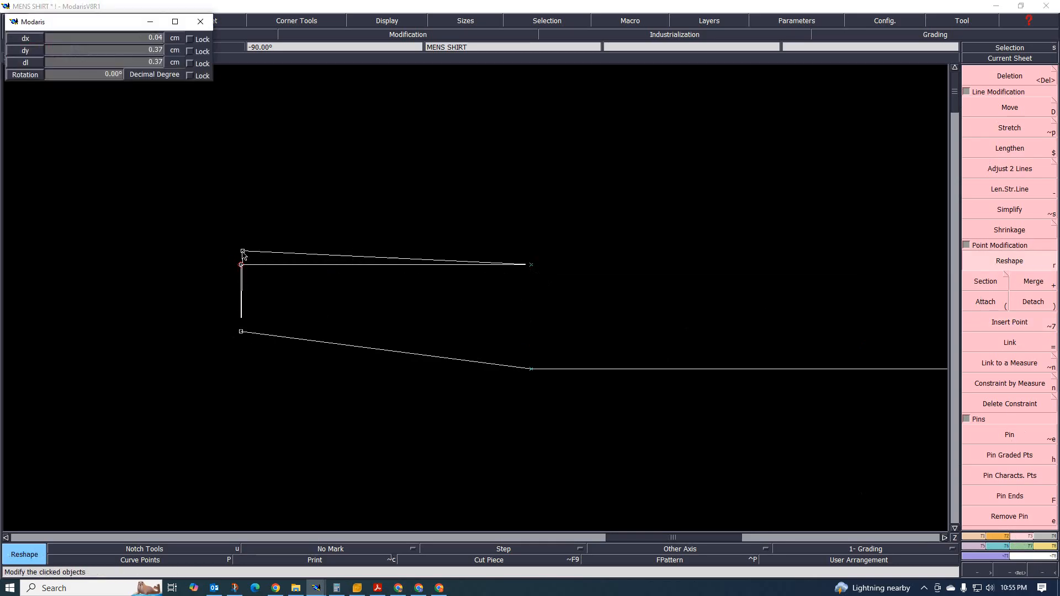
left_click(240, 228)
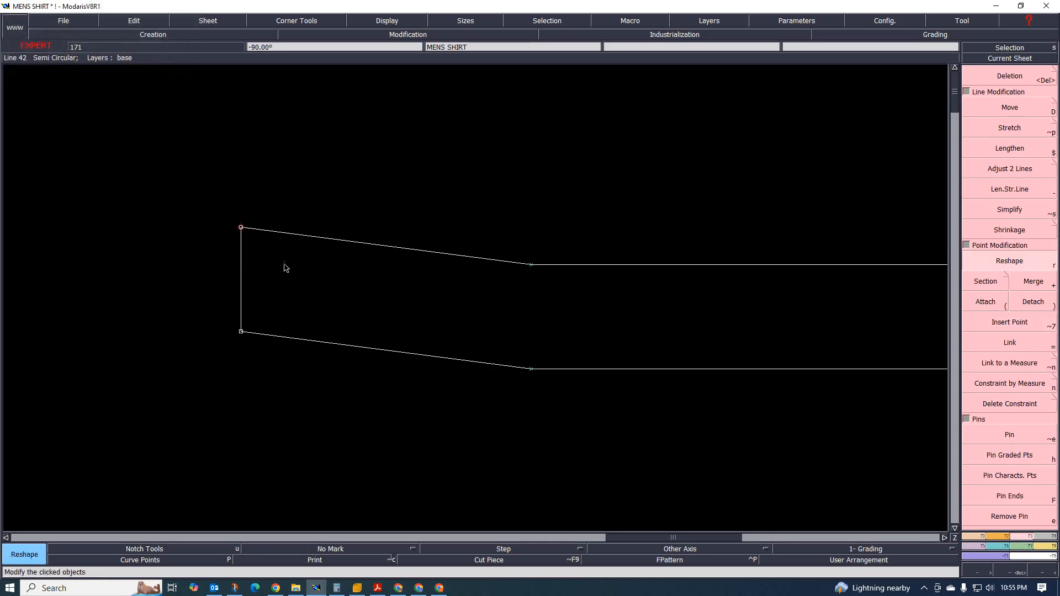
- Delete the bent lower and upper edge lines of the collar stand, keeping the two vertical end lines
scroll(157, 405, "down", 2)
scroll(530, 348, "up", 1)
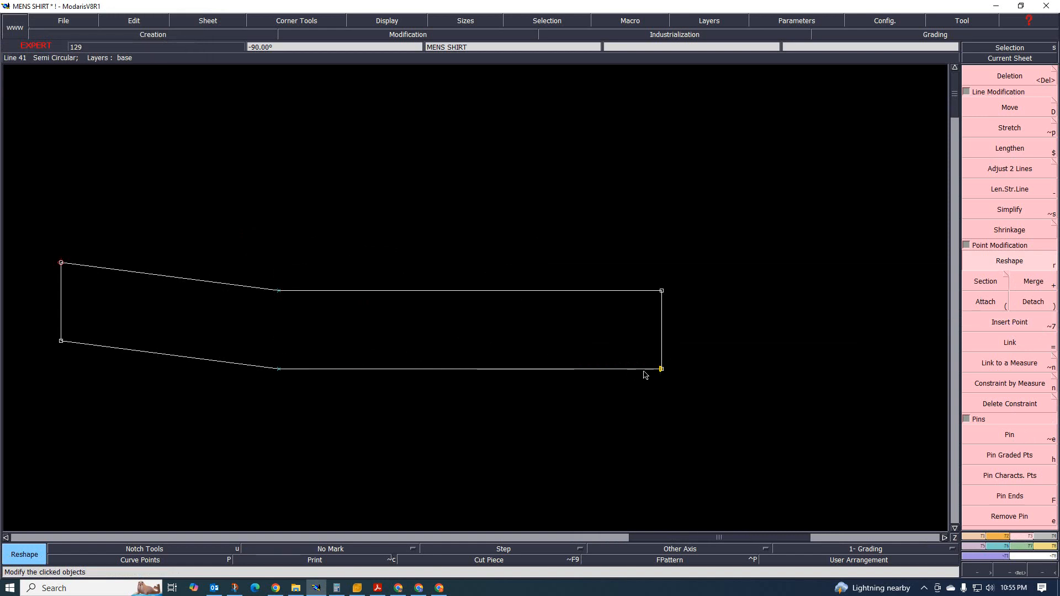
scroll(589, 308, "down", 2)
scroll(393, 308, "up", 1)
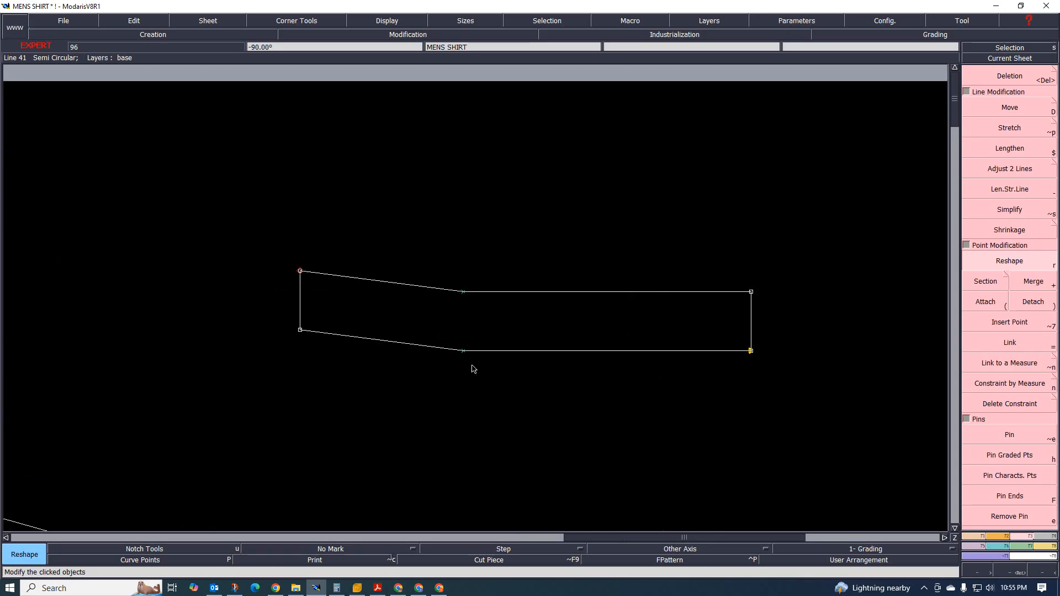
scroll(566, 355, "up", 1)
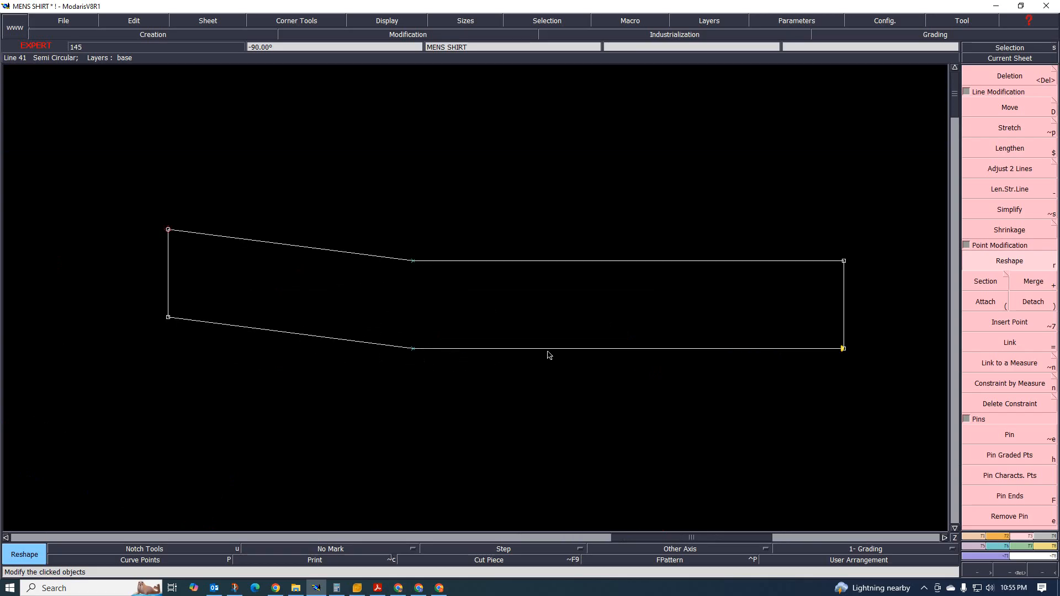
key("Delete")
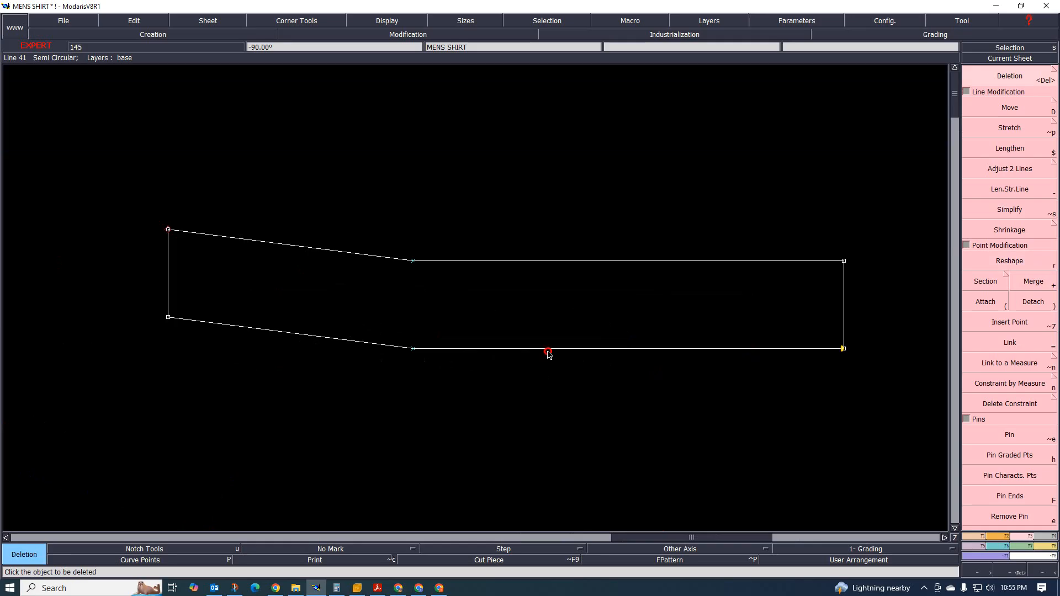
left_click(550, 354)
left_click(524, 261)
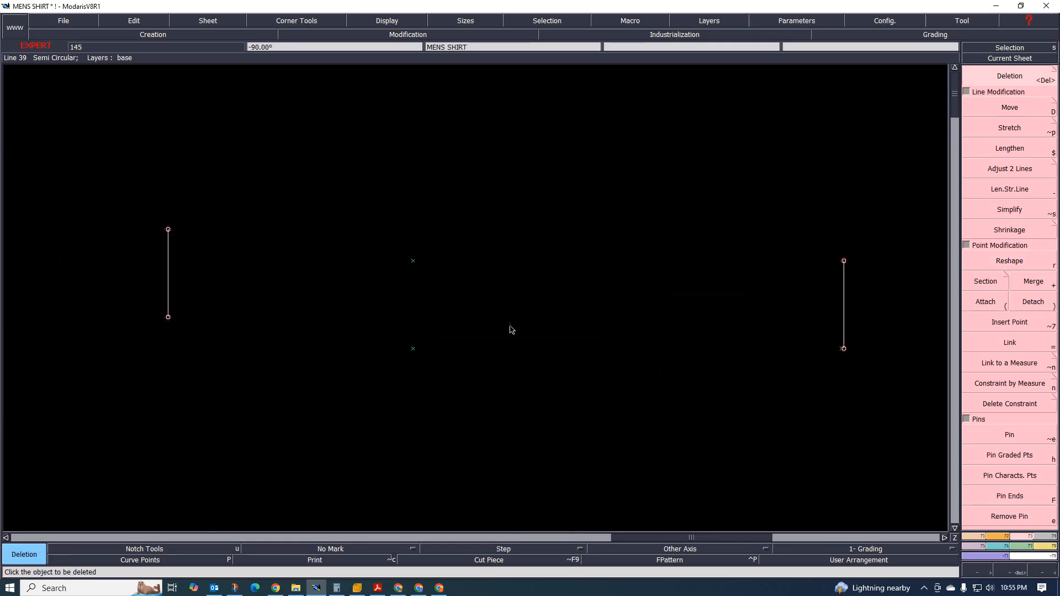
- Redraw the collar stand's lower and upper edges as Bezier curves from left corner to right corner, each passing through its bend point
right_click(993, 469)
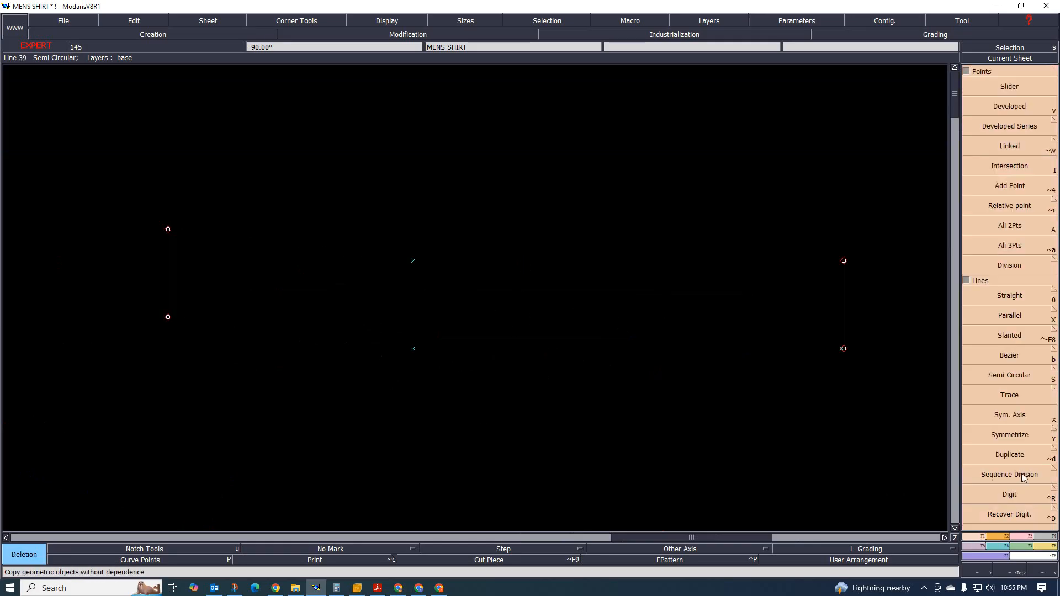
left_click(1009, 357)
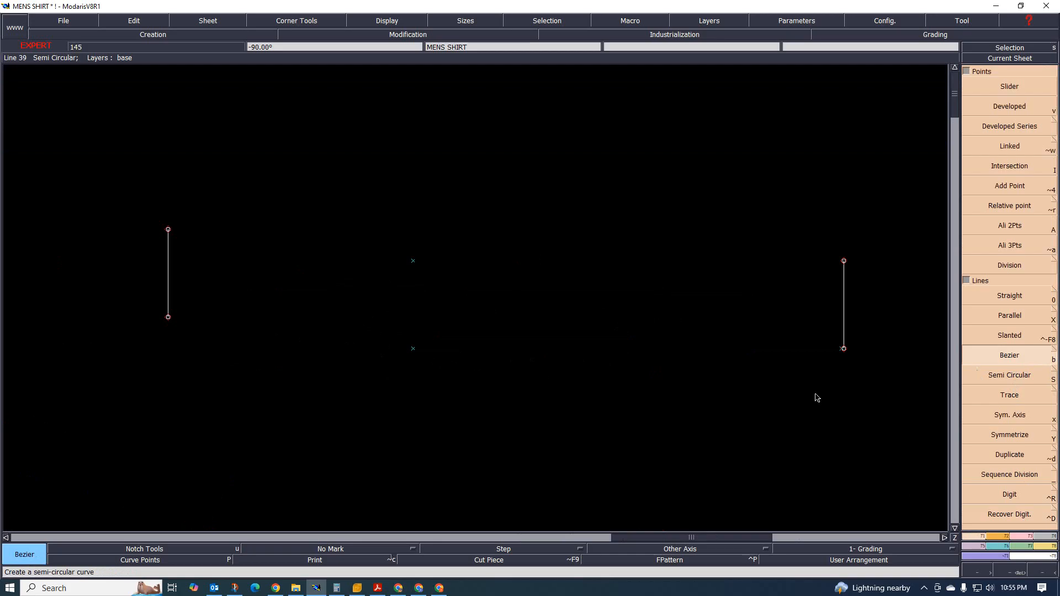
left_click(168, 317)
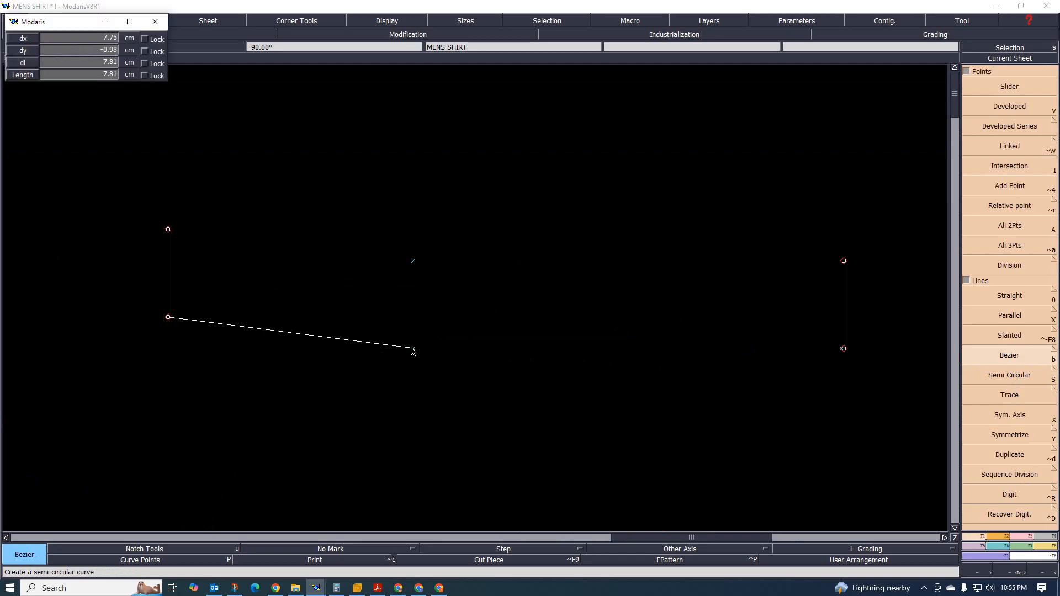
left_click(412, 348)
left_click(843, 348)
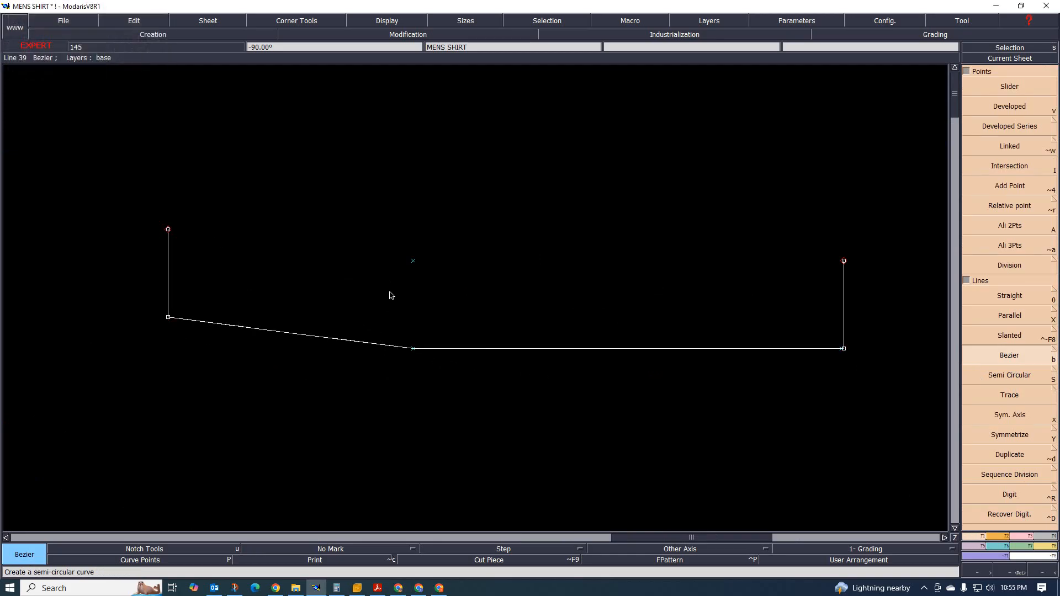
left_click(168, 229)
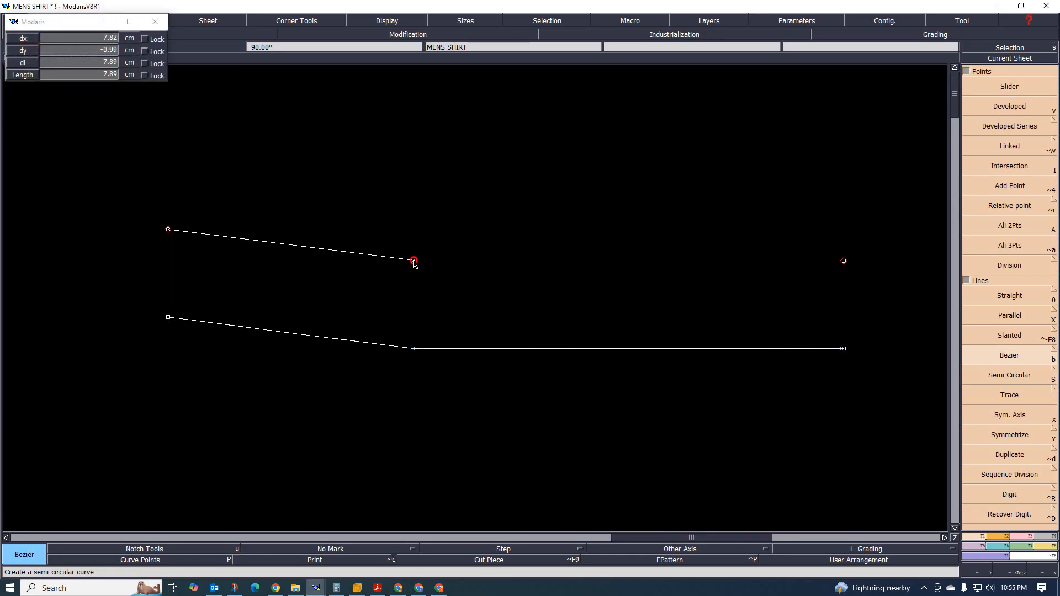
left_click(843, 261)
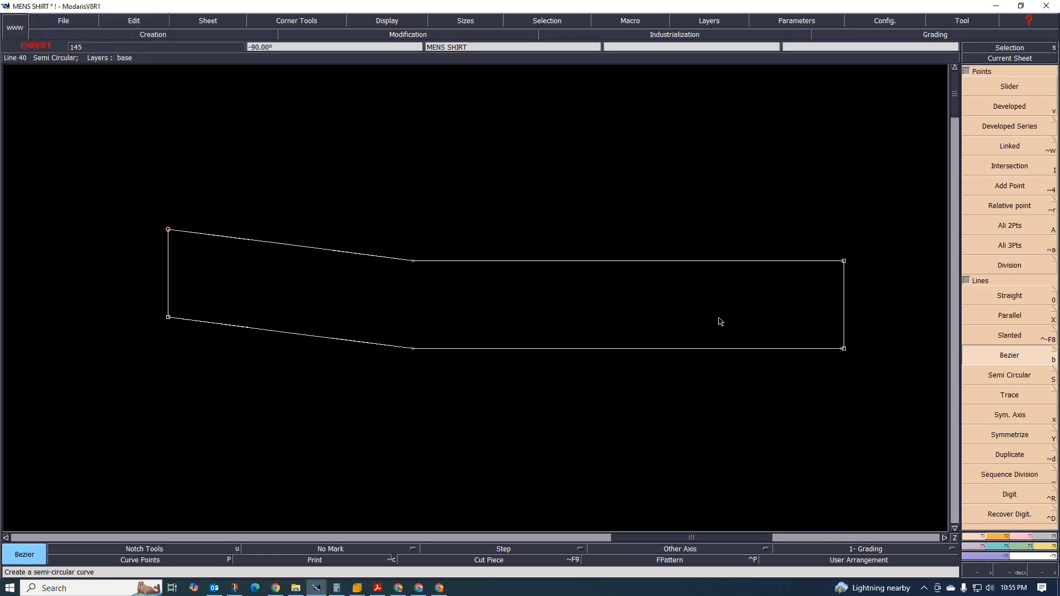
- Examine the redrawn collar stand outline, from its right end to the bend points and left end
scroll(690, 359, "down", 2)
scroll(696, 357, "up", 2)
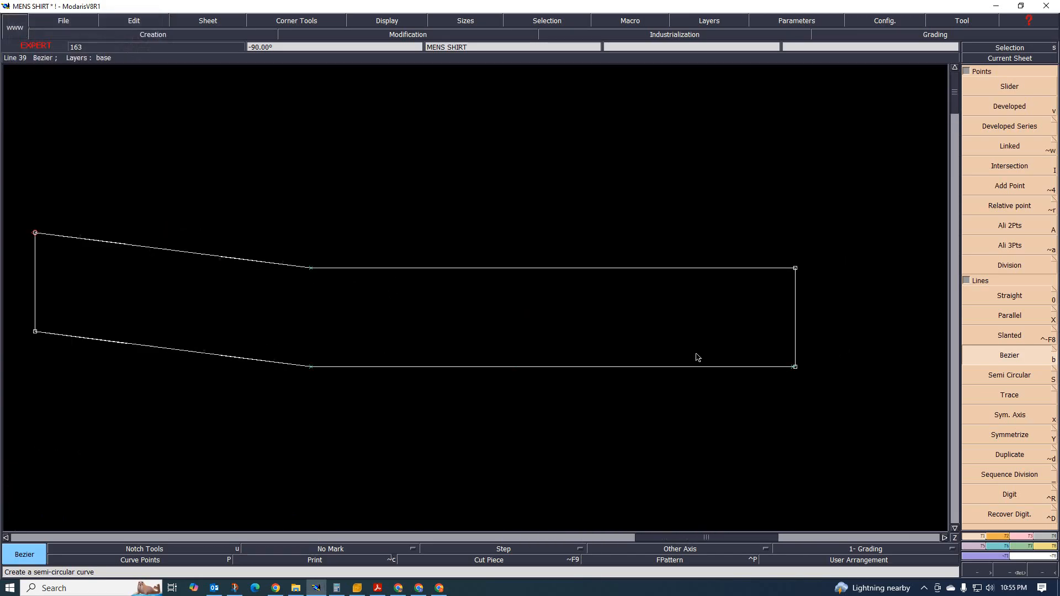
scroll(719, 354, "down", 2)
scroll(727, 371, "up", 2)
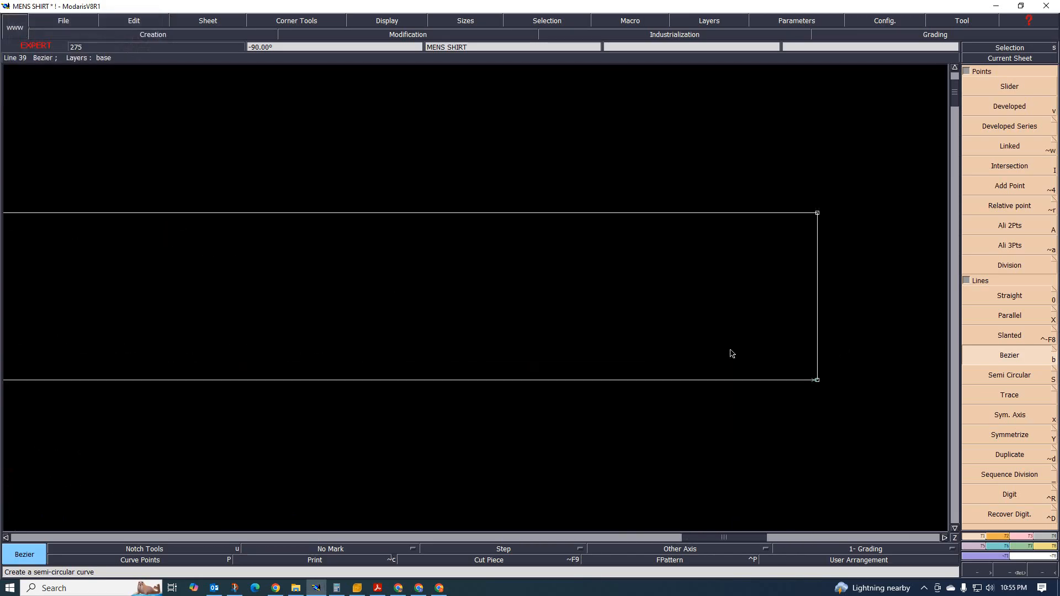
scroll(731, 353, "down", 3)
scroll(712, 334, "up", 3)
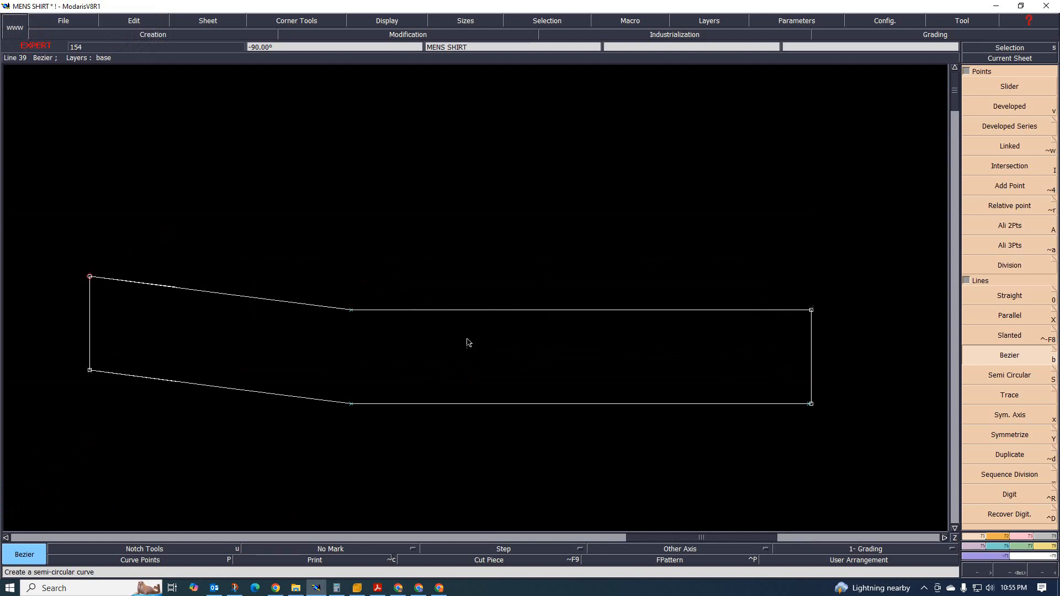
scroll(451, 350, "down", 3)
scroll(444, 351, "up", 2)
scroll(685, 316, "up", 2)
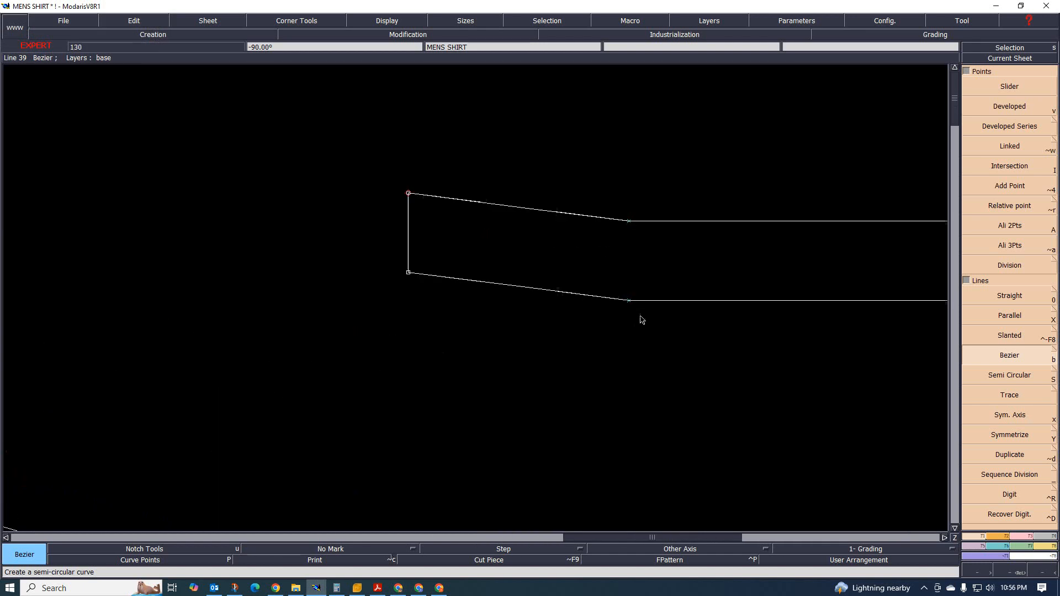
- Raise the collar stand's upper right corner 0.5 cm with Reshape, keeping it vertically in line with its original position
scroll(463, 339, "down", 3)
scroll(515, 344, "up", 3)
scroll(515, 344, "down", 3)
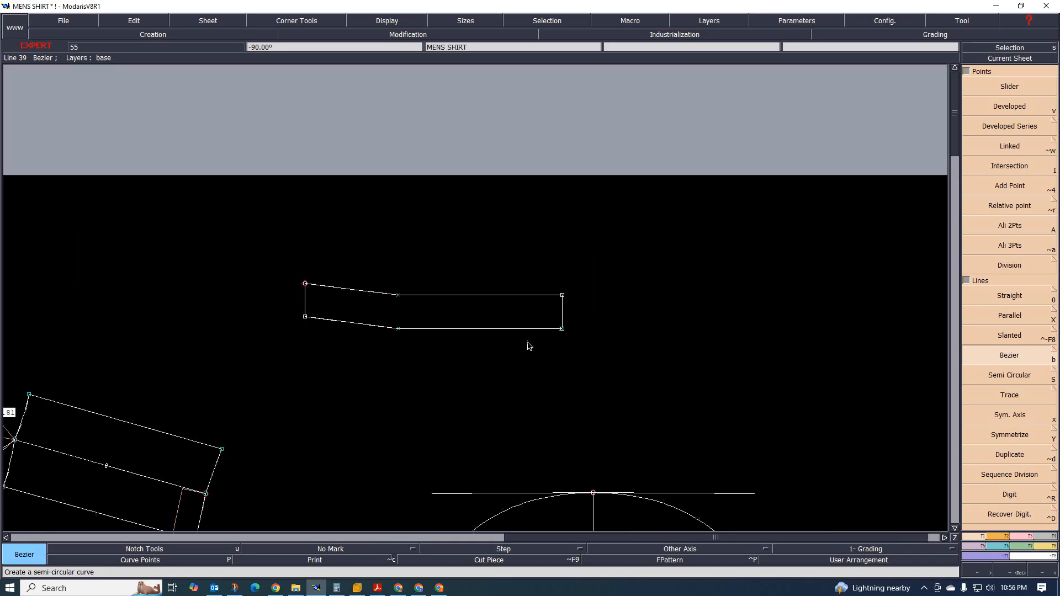
scroll(448, 339, "up", 2)
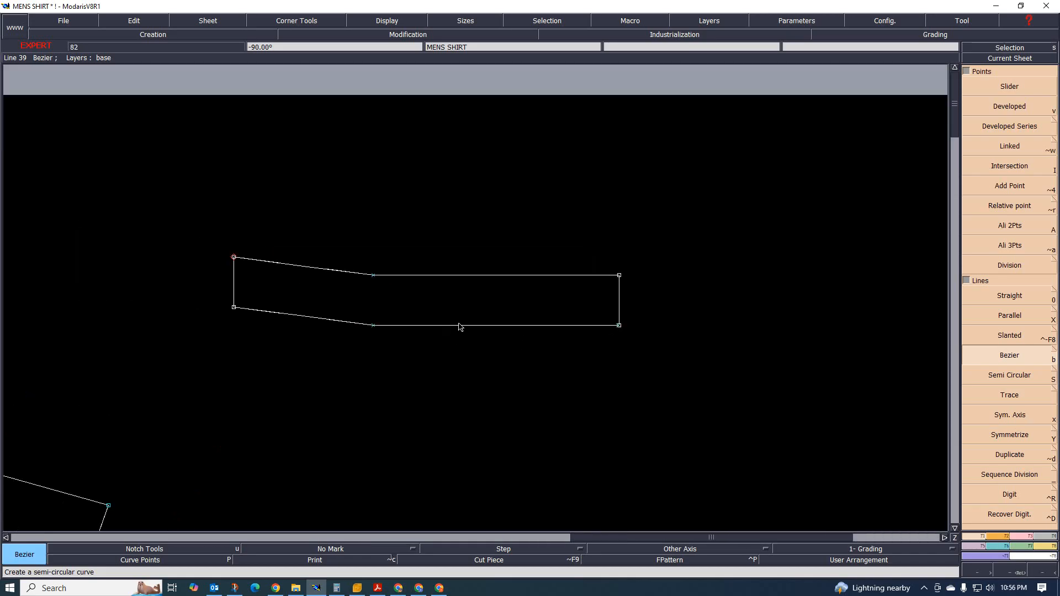
key("Escape")
scroll(565, 339, "up", 2)
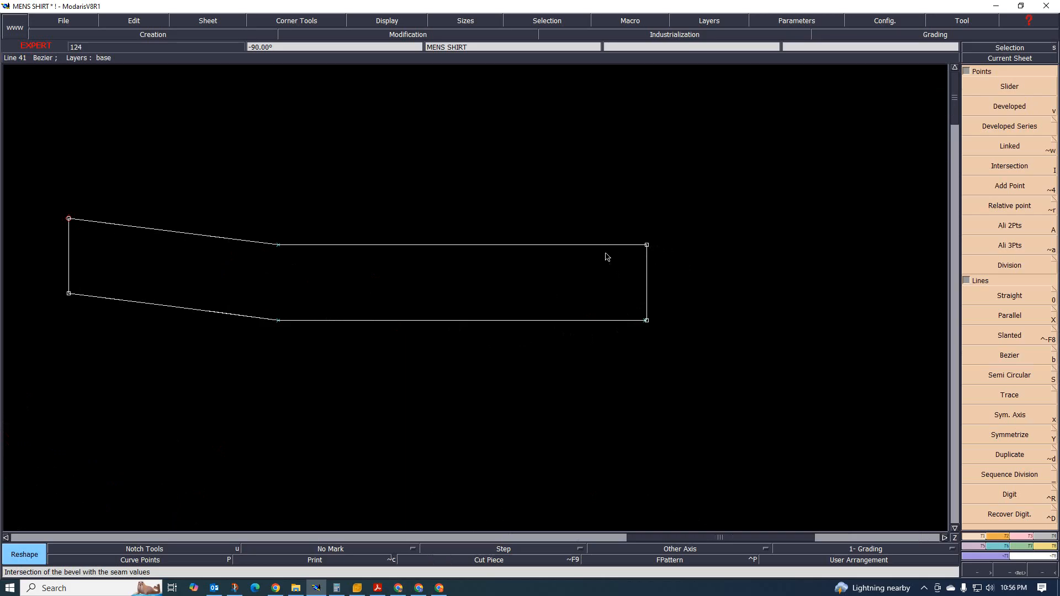
left_click(647, 247)
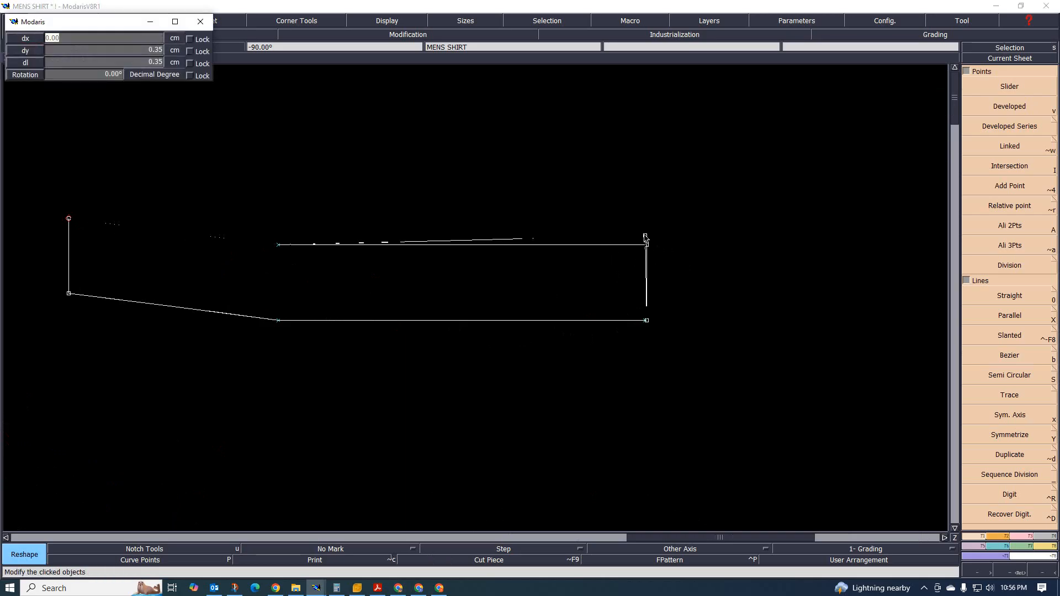
key("Tab")
key("BackSpace")
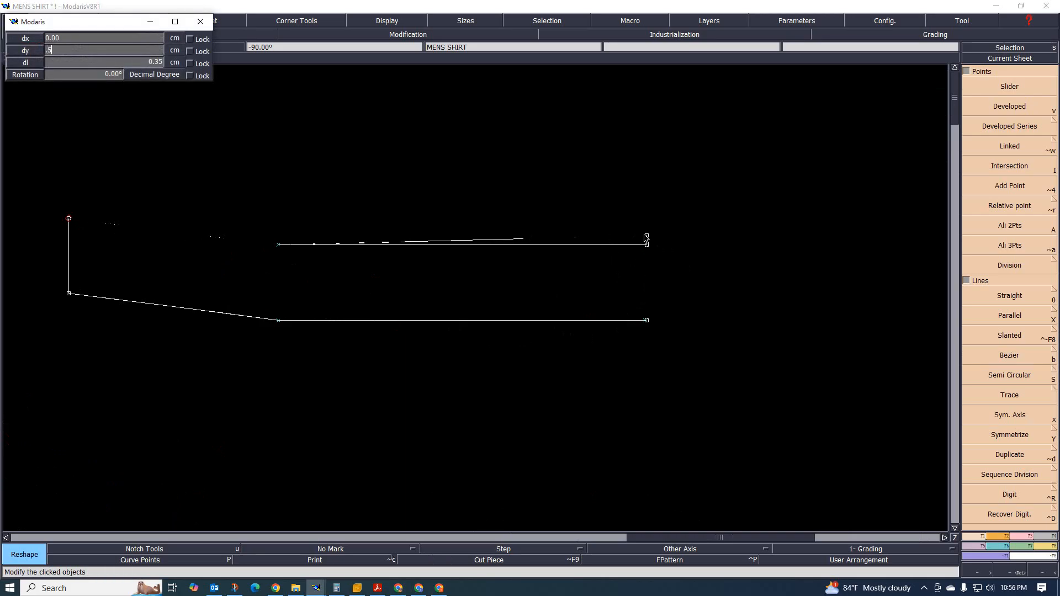
type(".5")
key("Return")
- Raise the collar stand's lower right corner about 0.5 cm with Reshape, with a horizontal shift of 0
left_click(647, 320)
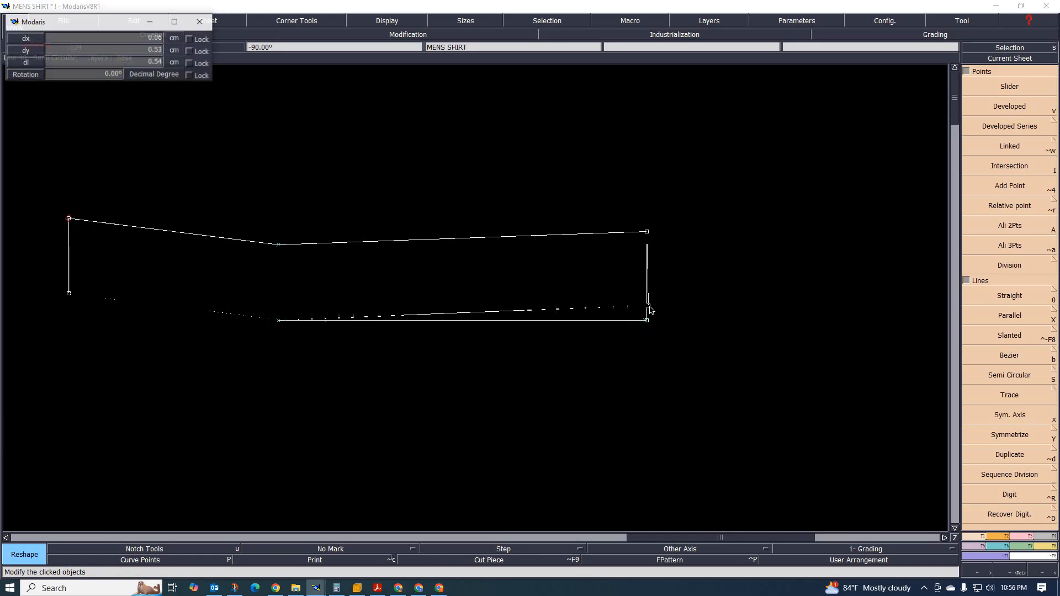
type("0")
key("Tab")
key("Return")
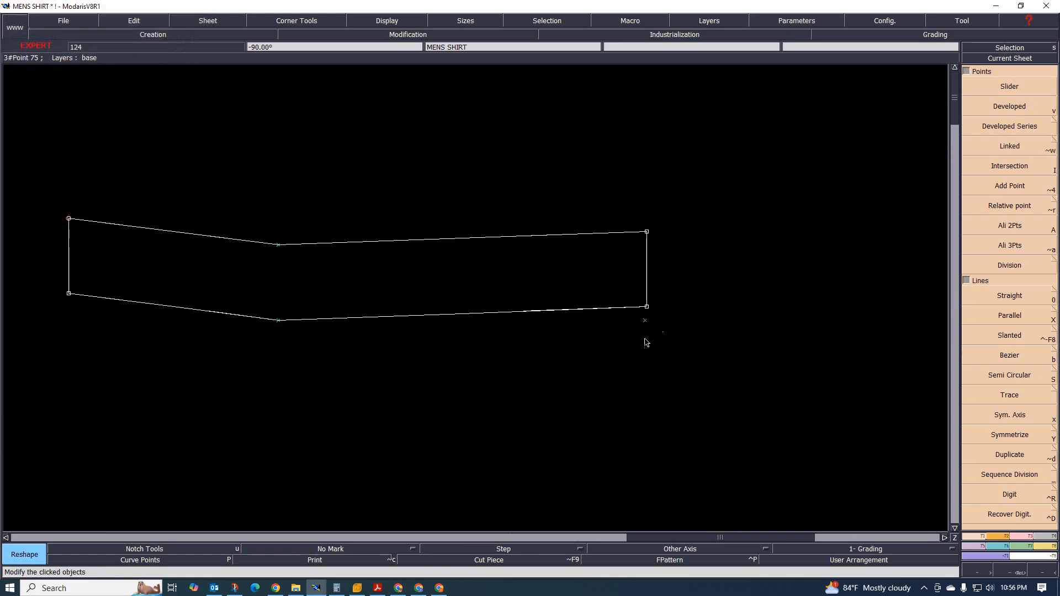
scroll(595, 346, "up", 3)
scroll(622, 343, "down", 3)
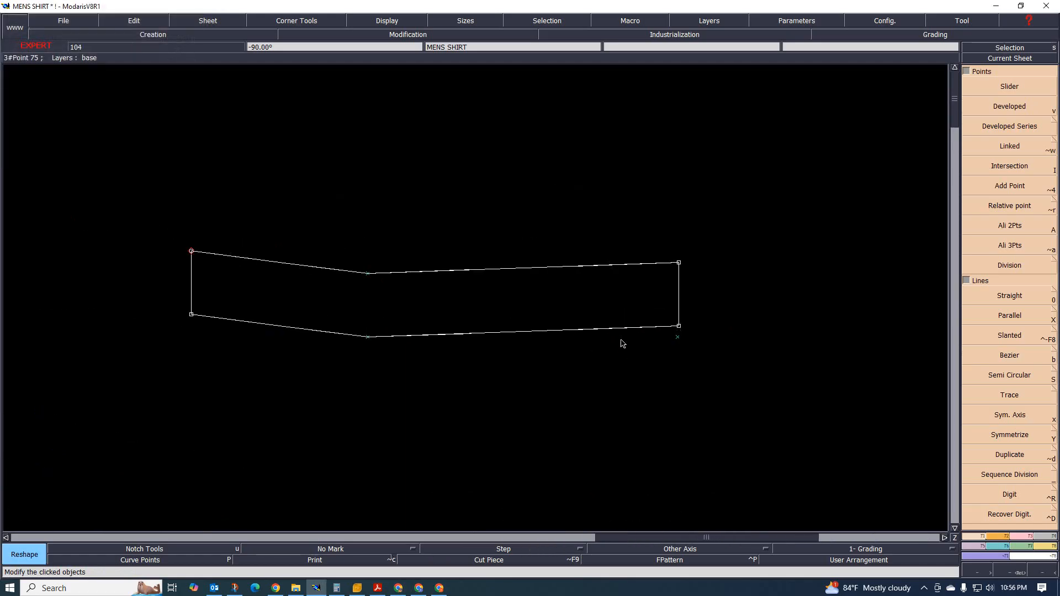
scroll(622, 335, "up", 2)
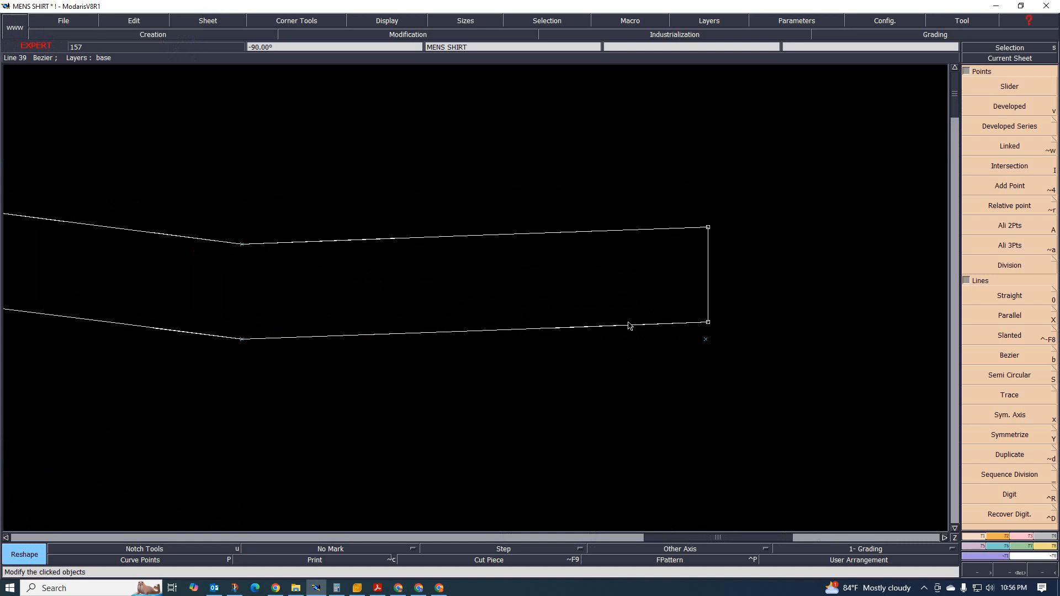
- Curve the lower edge's right section downward by lowering its Bezier tangents near the right corner and beside the bend point
left_click(628, 328)
left_click(628, 338)
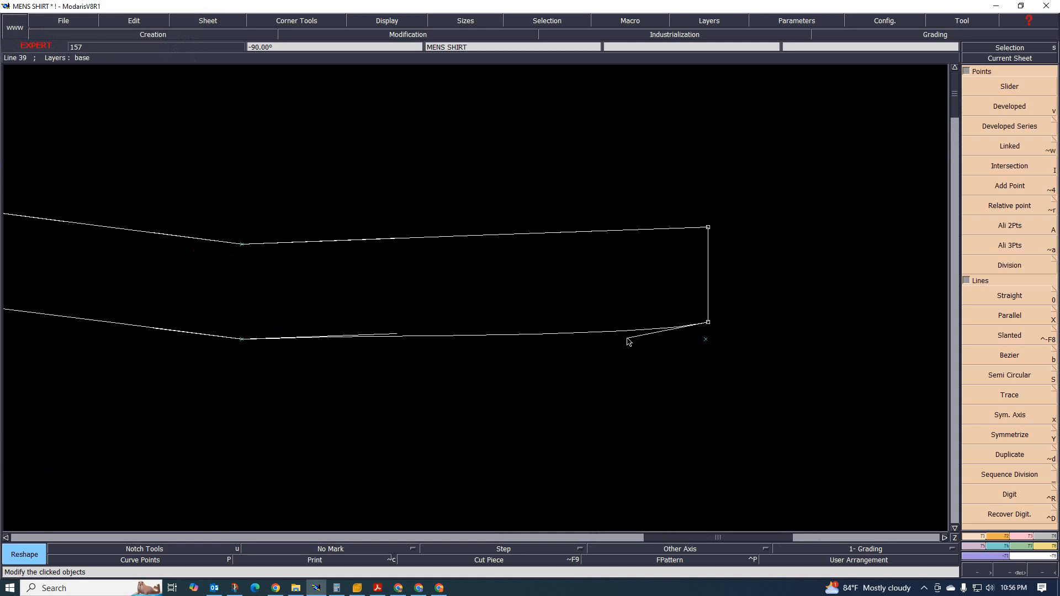
left_click(396, 335)
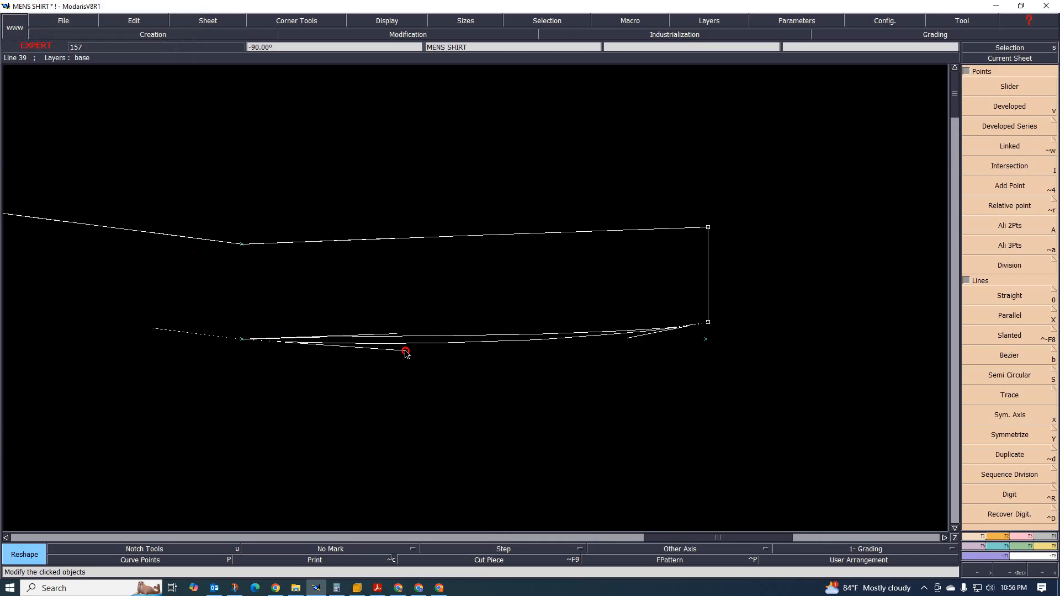
left_click(406, 352)
scroll(420, 359, "down", 2)
scroll(273, 356, "up", 1)
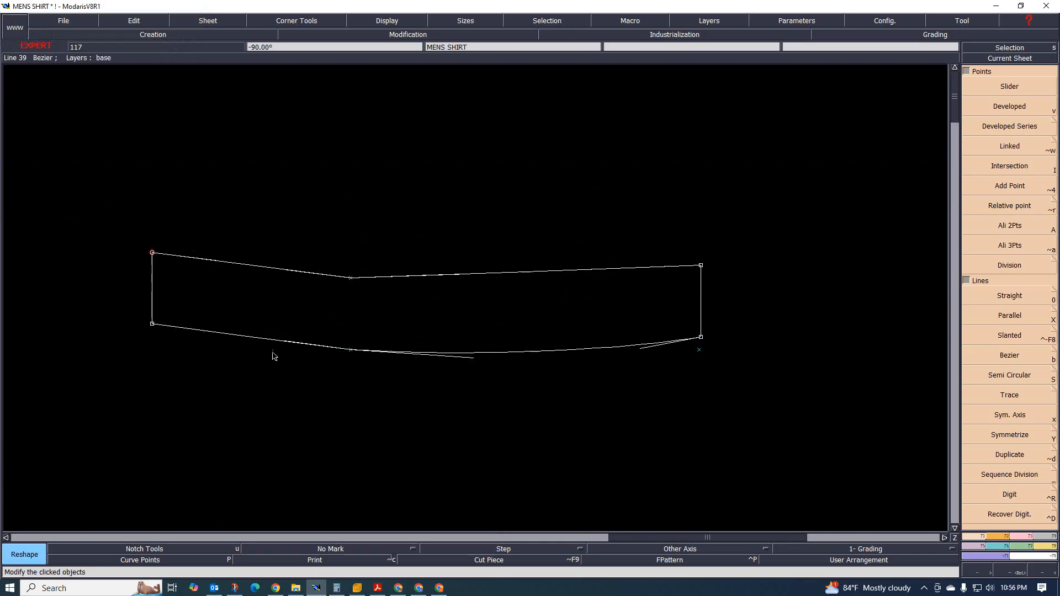
- Flatten the lower edge's start at the left corner by pulling its Bezier tangent nearly horizontal
left_click(207, 331)
left_click(238, 328)
left_click(291, 345)
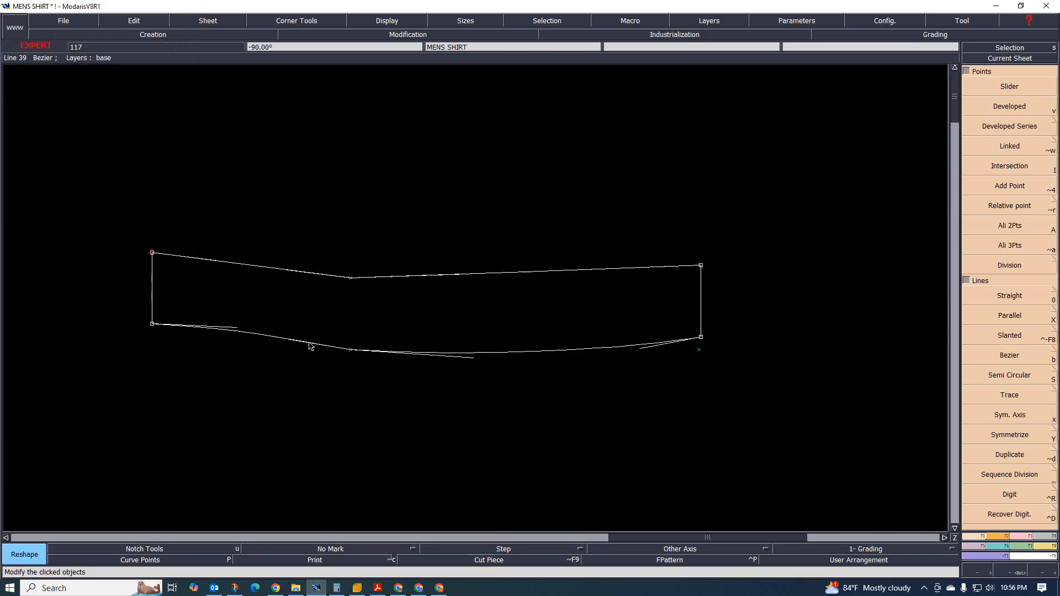
scroll(320, 363, "up", 1)
- Lengthen the lower edge's tangent right of the bend point, and shorten and steepen the tangent at the right corner
left_click(548, 356)
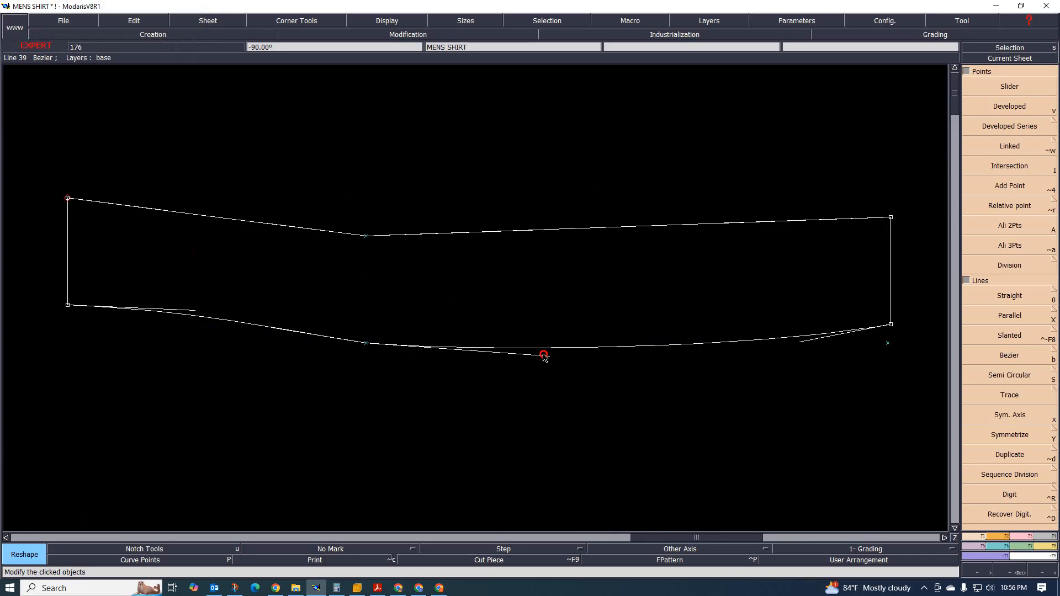
left_click(552, 358)
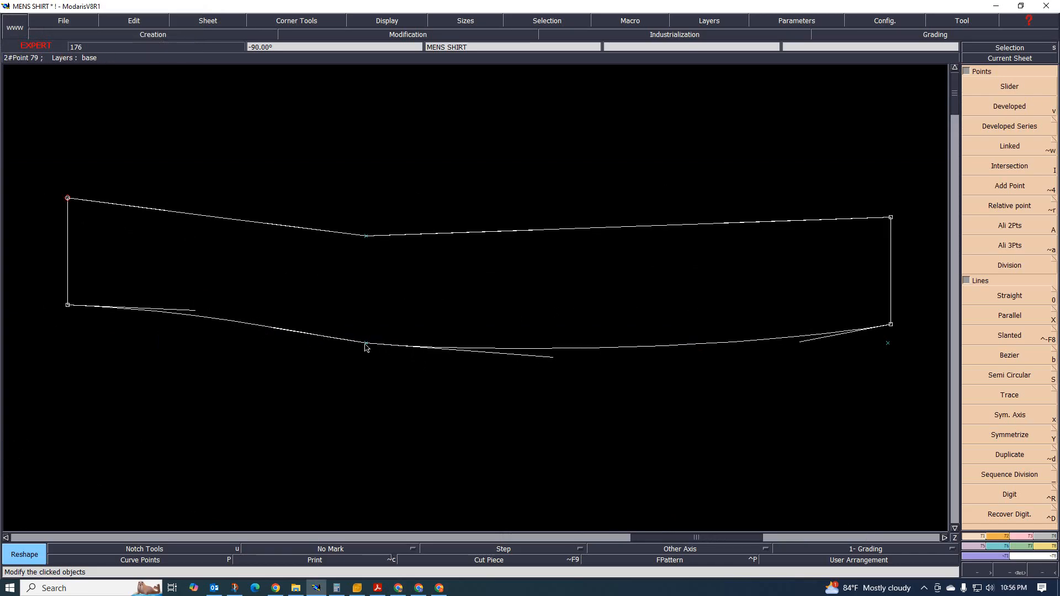
scroll(469, 352, "down", 1)
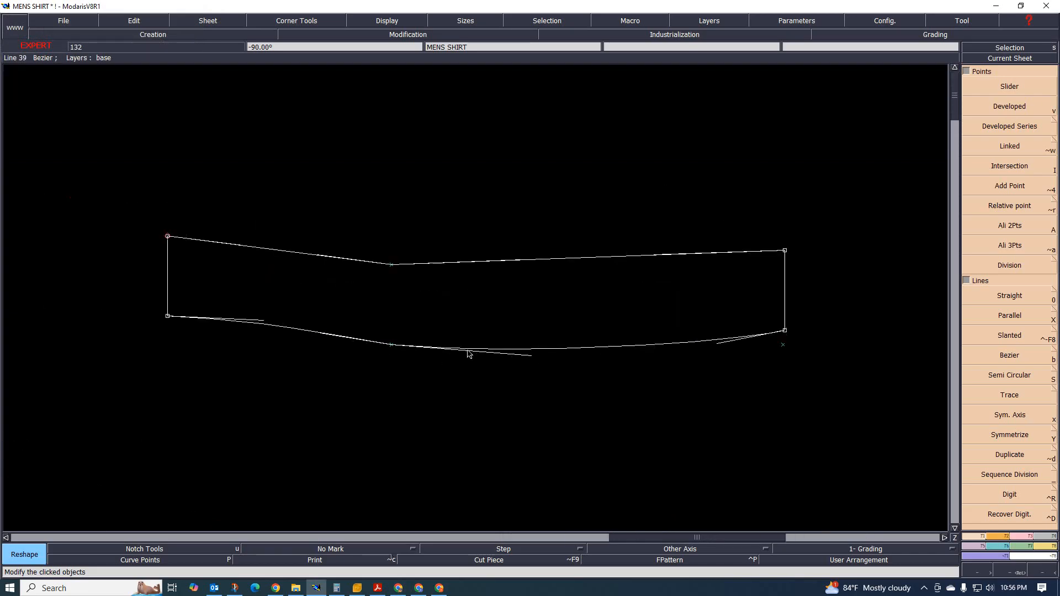
left_click(529, 356)
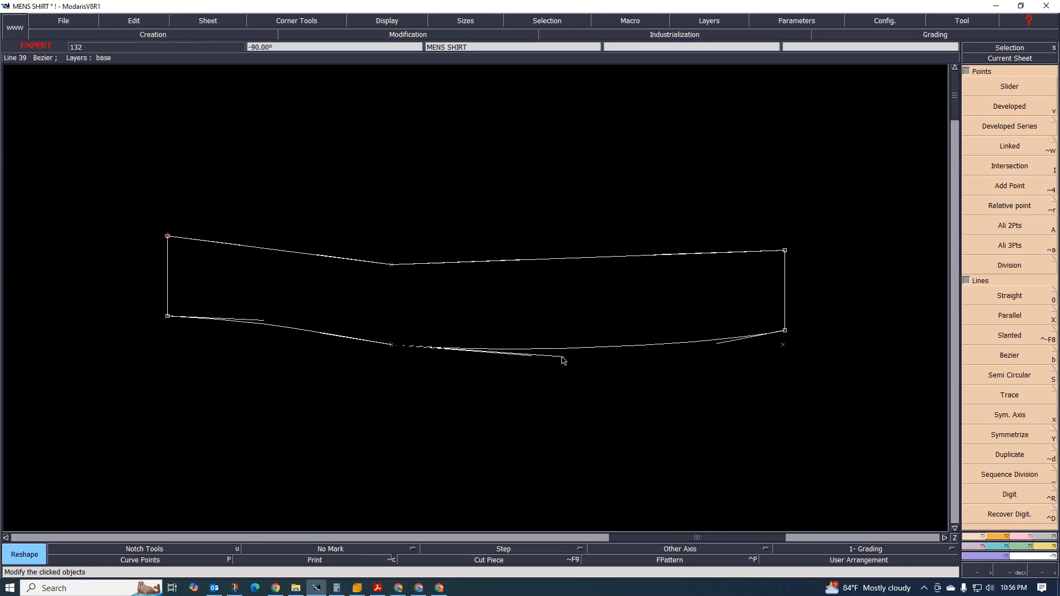
left_click(605, 357)
left_click(715, 350)
left_click(743, 347)
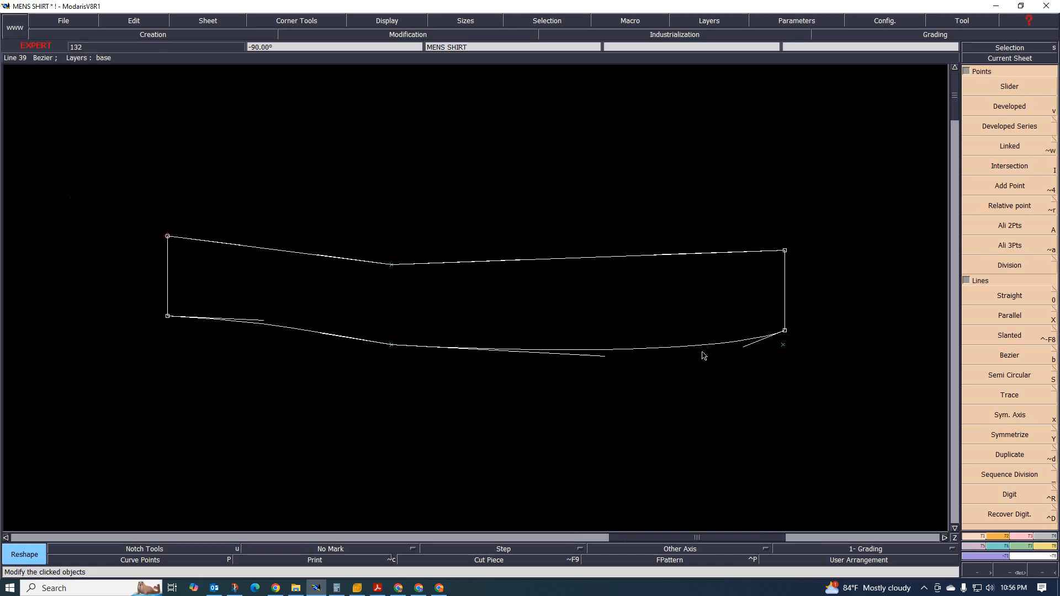
- Shorten the lower edge's tangent right of the bend point and fine-tune its length for an even curve
left_click(605, 357)
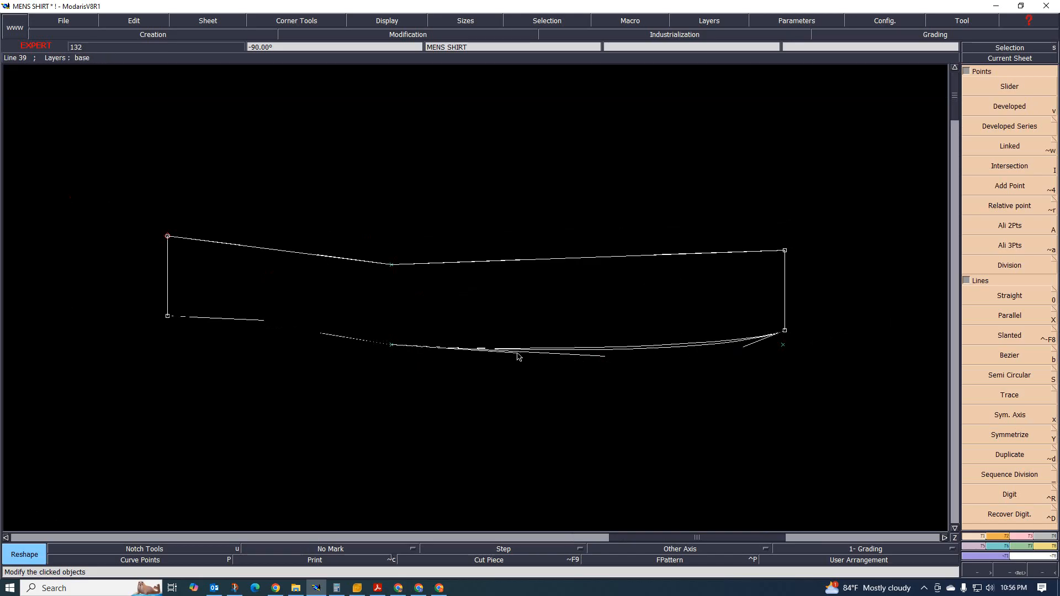
left_click(492, 355)
scroll(568, 369, "down", 2)
scroll(453, 354, "up", 4)
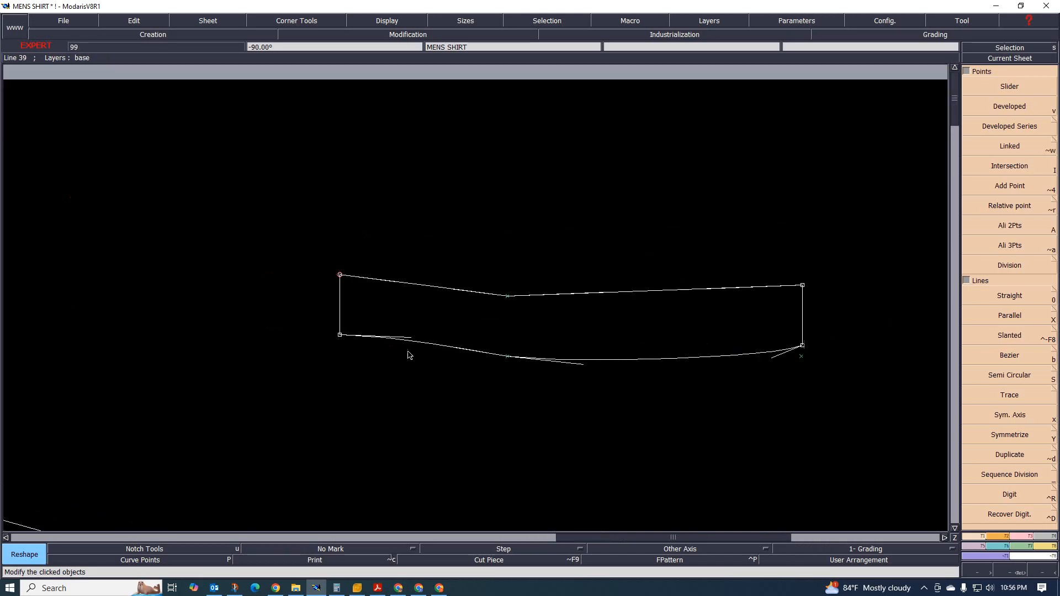
scroll(499, 367, "down", 2)
scroll(494, 368, "up", 3)
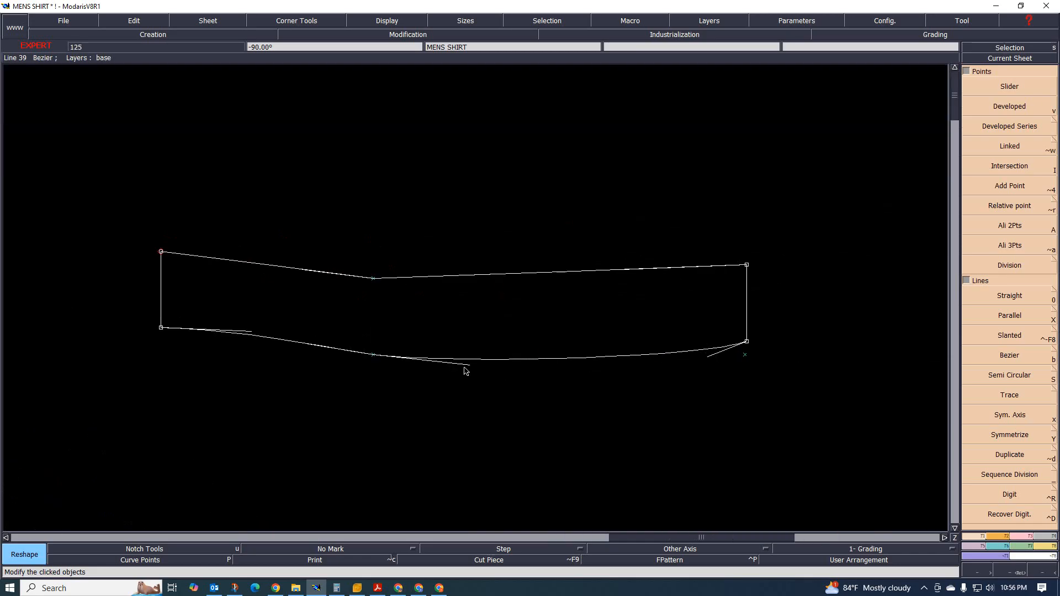
left_click(469, 369)
left_click(492, 366)
- Smooth the lower edge's left section by aligning the tangent left of the bend point and shortening the left corner's tangent
left_click(309, 345)
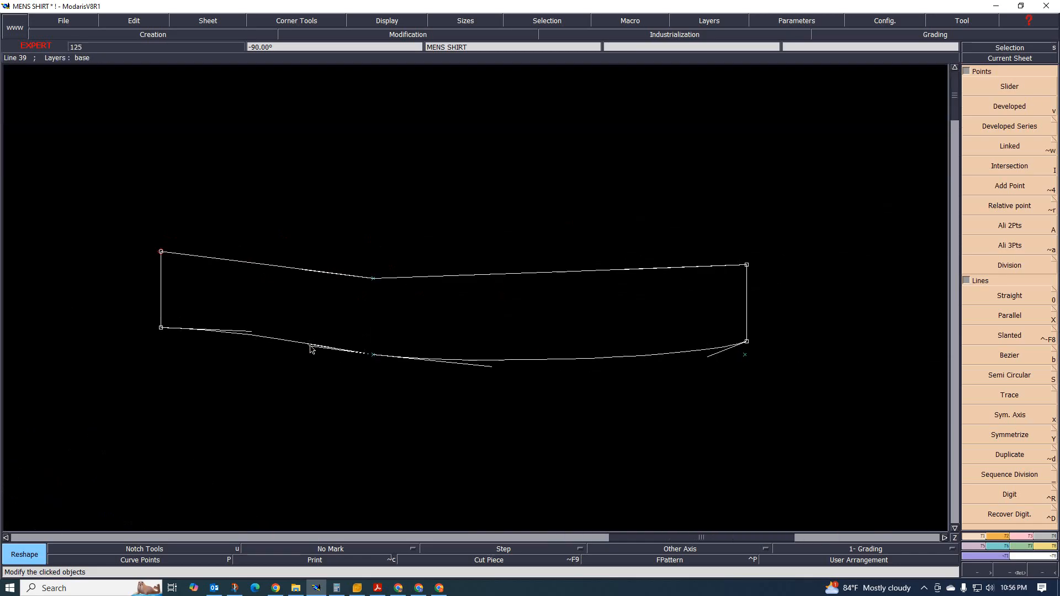
left_click(256, 335)
left_click(247, 334)
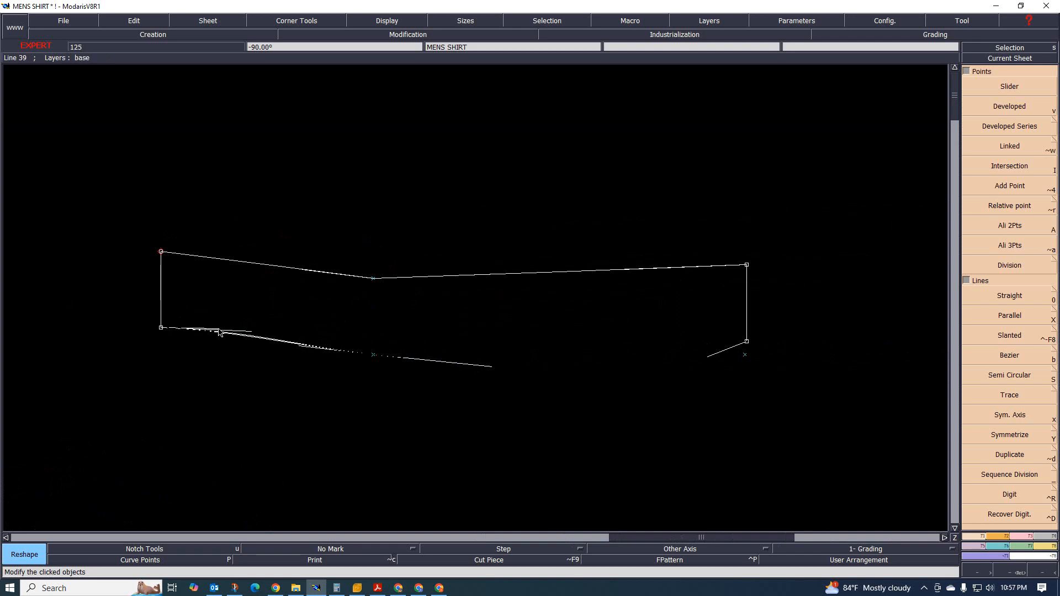
left_click(218, 331)
scroll(274, 359, "down", 1)
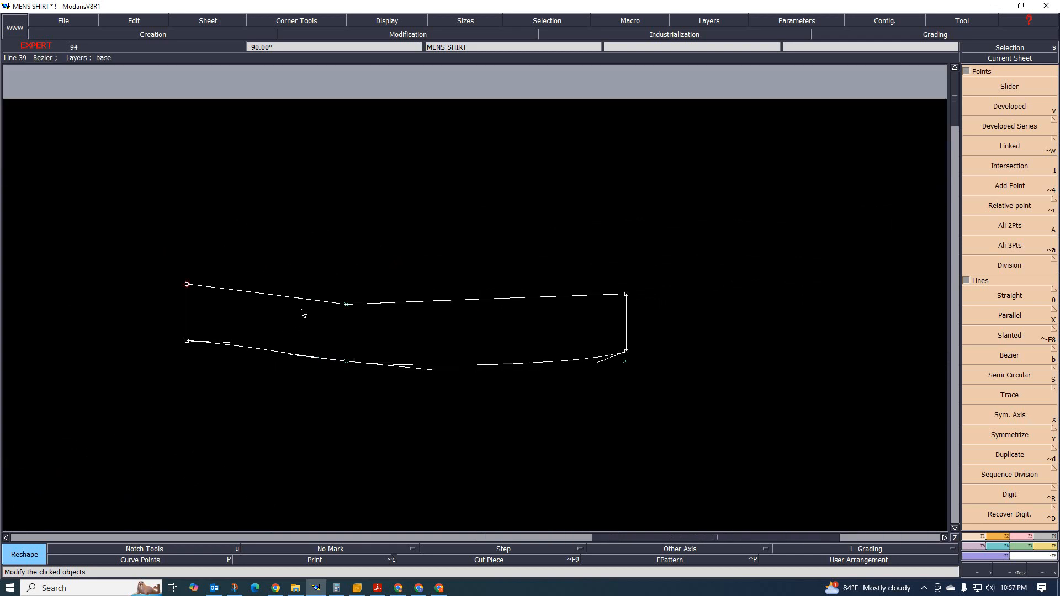
- Soften the upper edge's start at the left corner by pulling its Bezier tangent nearly horizontal, like the lower edge
left_click(223, 290)
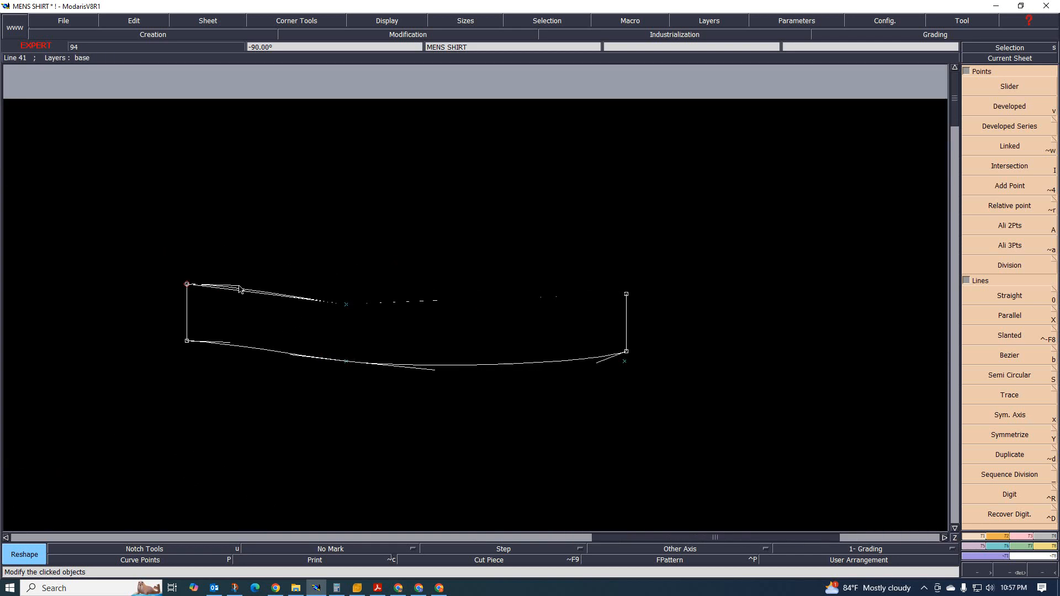
left_click(239, 289)
left_click(237, 288)
left_click(236, 287)
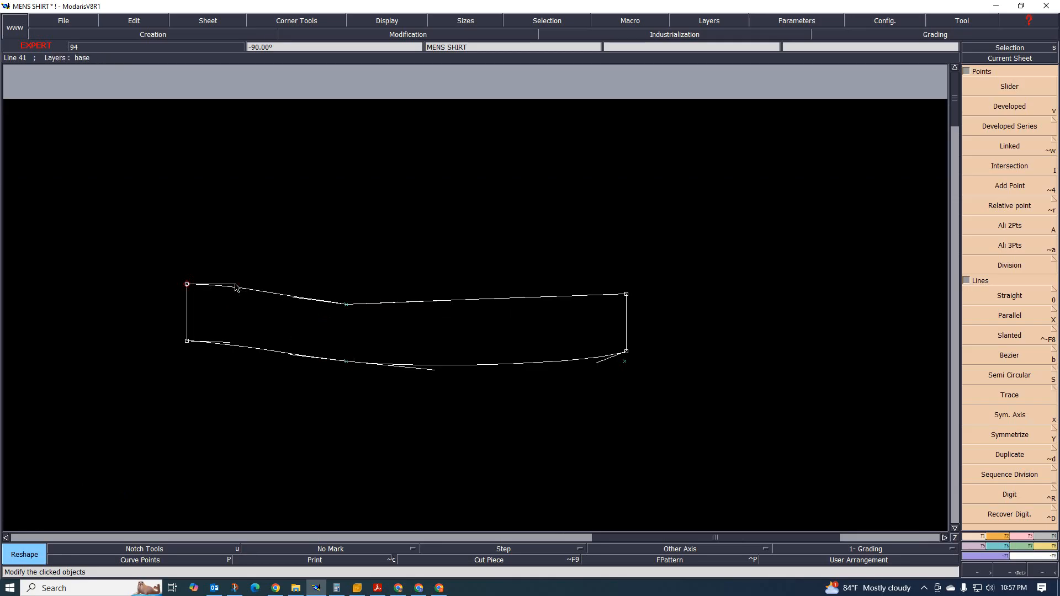
left_click(248, 289)
- Smooth the upper edge through its bend point by lowering the right-hand tangent and aligning the left-hand tangent with it
scroll(411, 304, "up", 1)
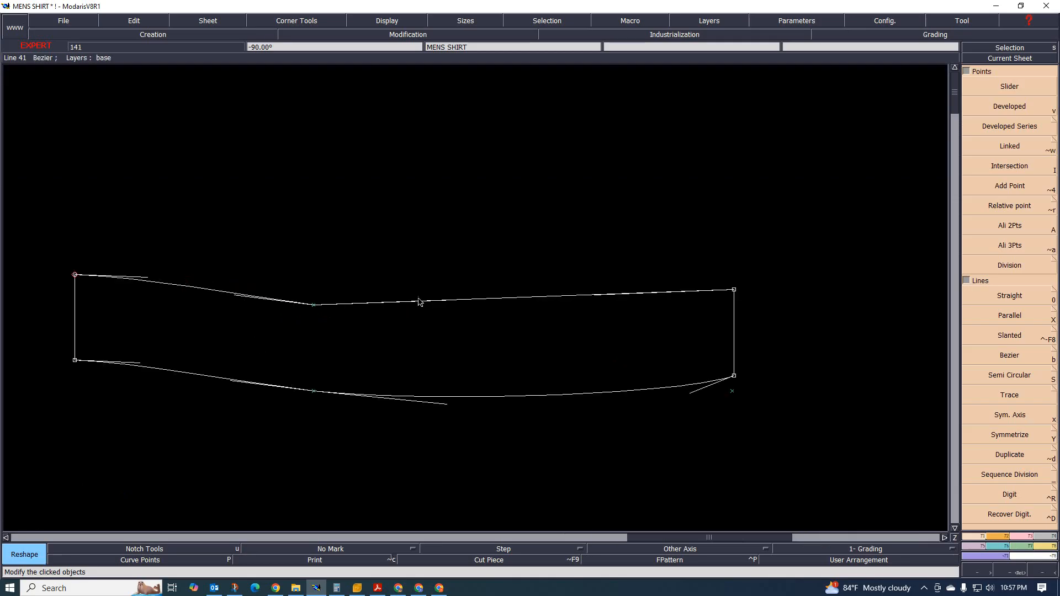
left_click(419, 303)
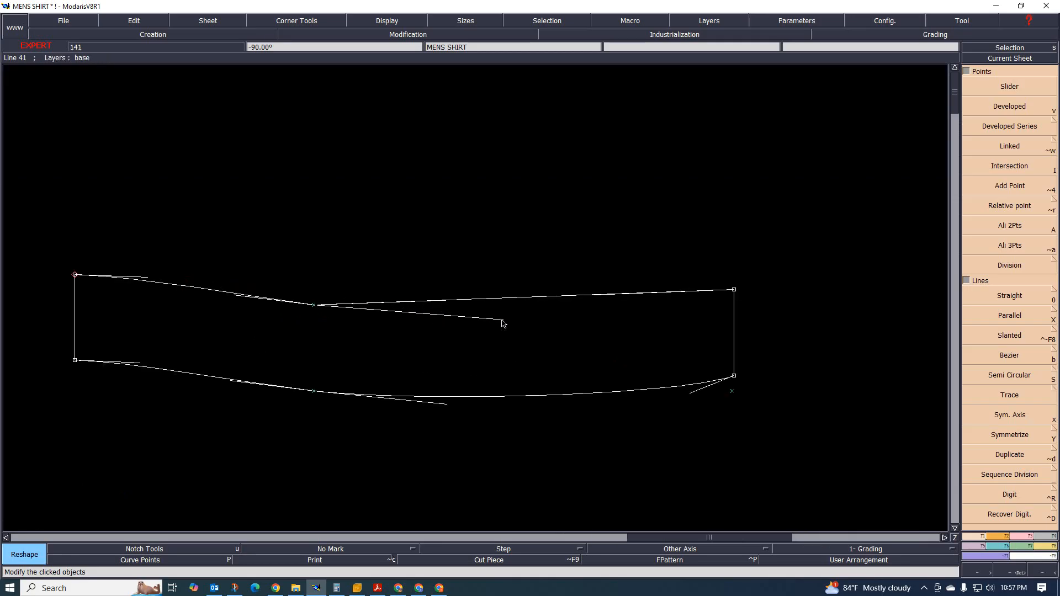
left_click(220, 296)
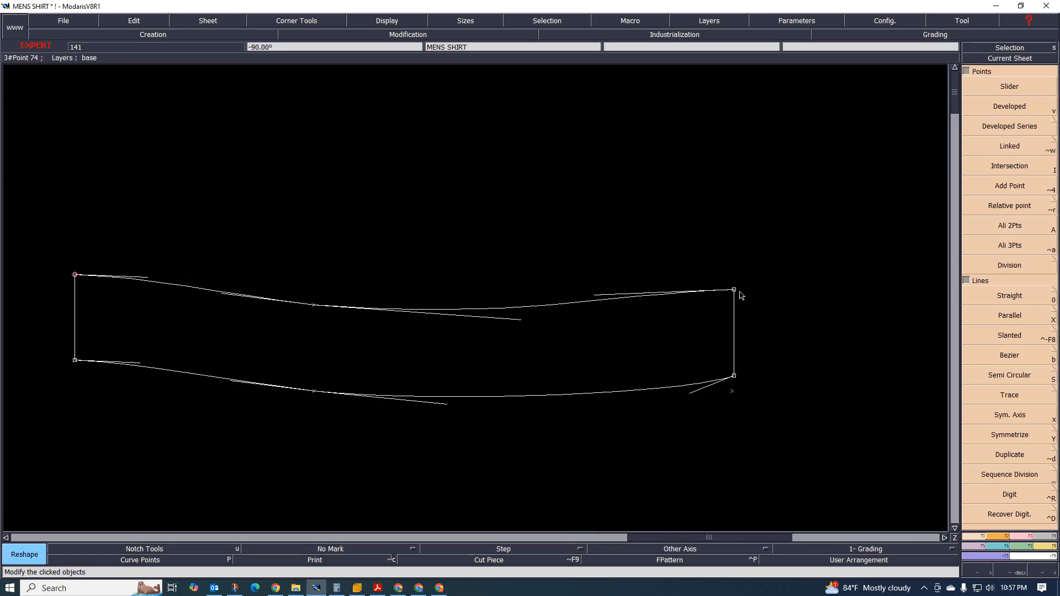
scroll(706, 298, "up", 1)
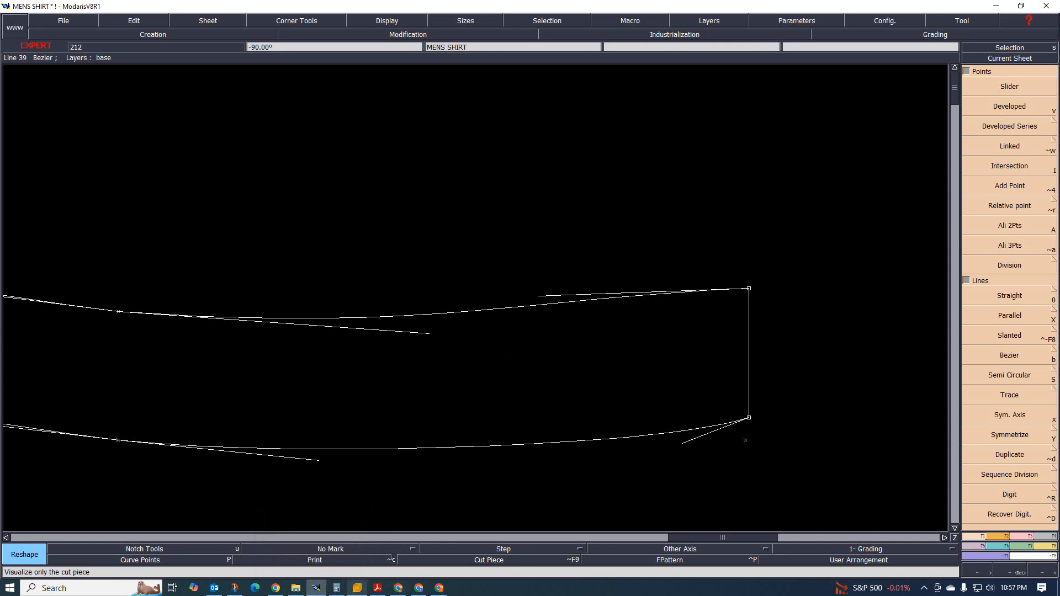
- Switch to the Calculator
left_click(336, 588)
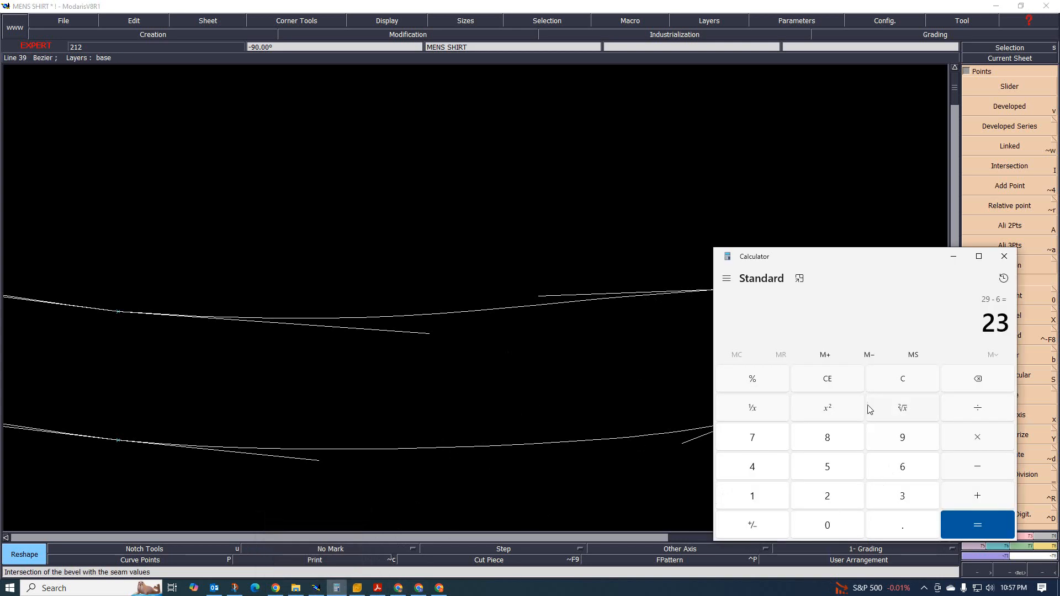
left_click(901, 381)
left_click(827, 497)
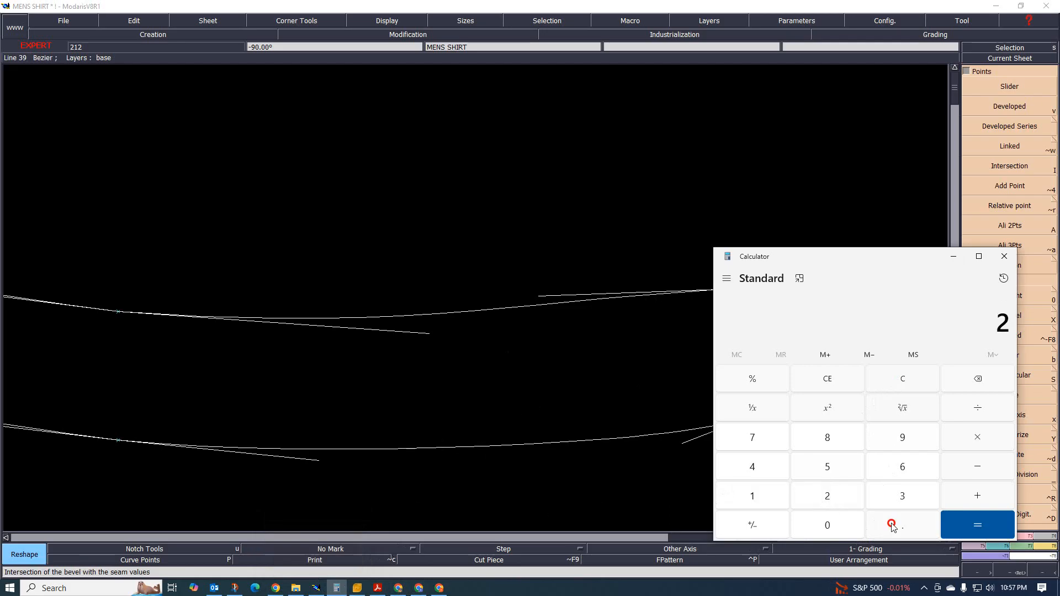
left_click(891, 524)
left_click(850, 439)
left_click(977, 407)
left_click(986, 523)
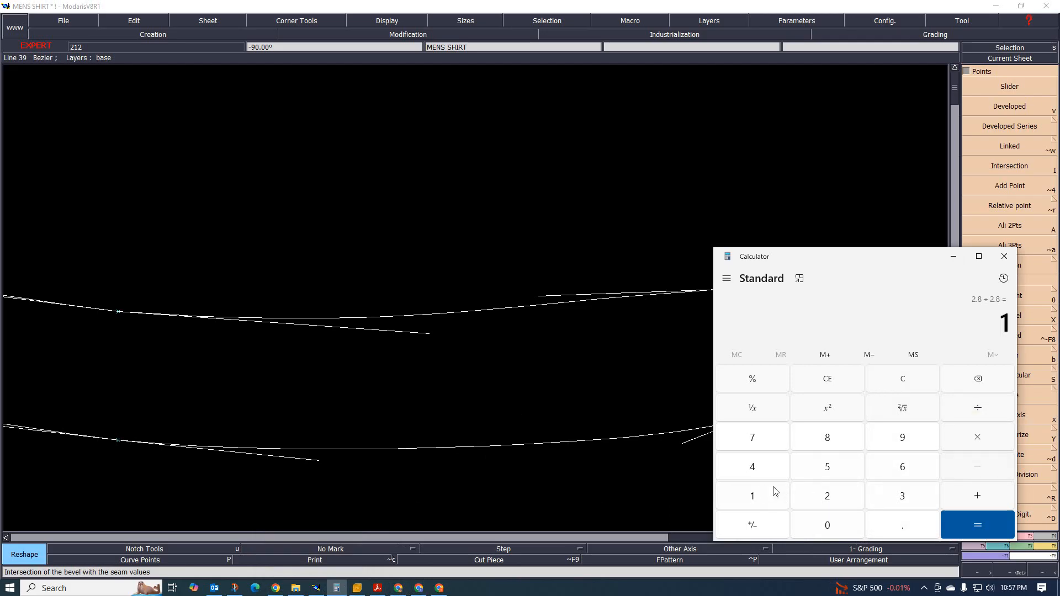
- Calculate 2.8 divided by 3
left_click(918, 381)
left_click(815, 498)
left_click(897, 531)
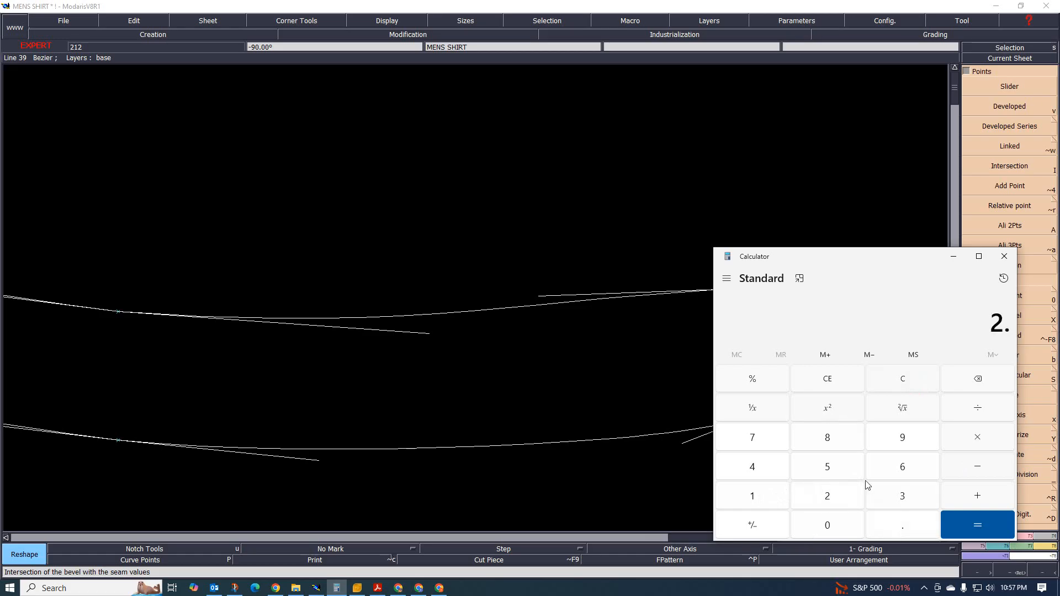
left_click(837, 443)
left_click(980, 409)
left_click(902, 495)
left_click(980, 523)
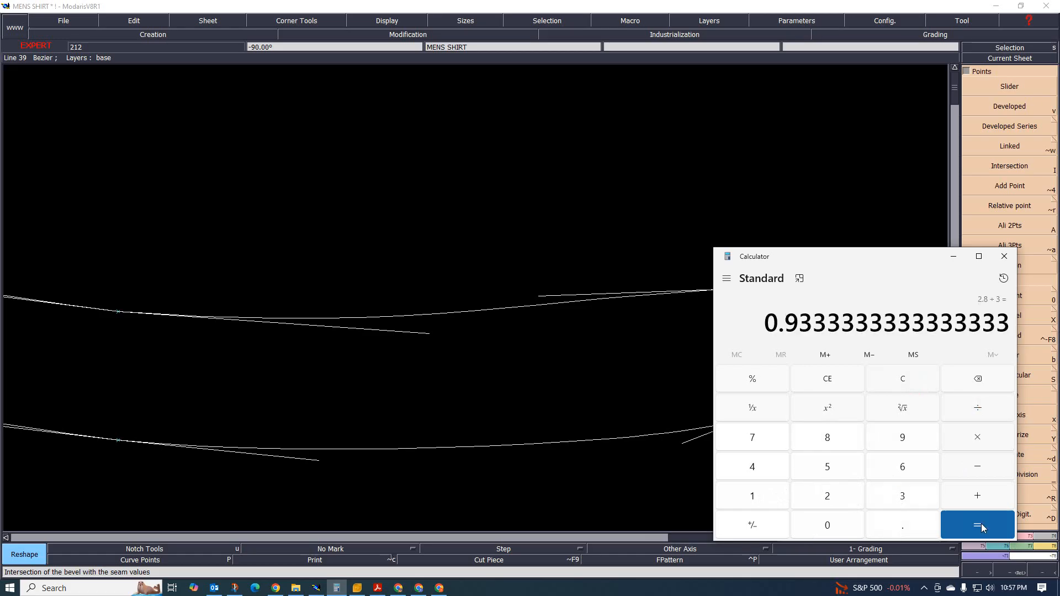
- Return to the pattern sheet and move the collar stand's upper front corner by dx -1 cm and dy 0
scroll(588, 357, "down", 1)
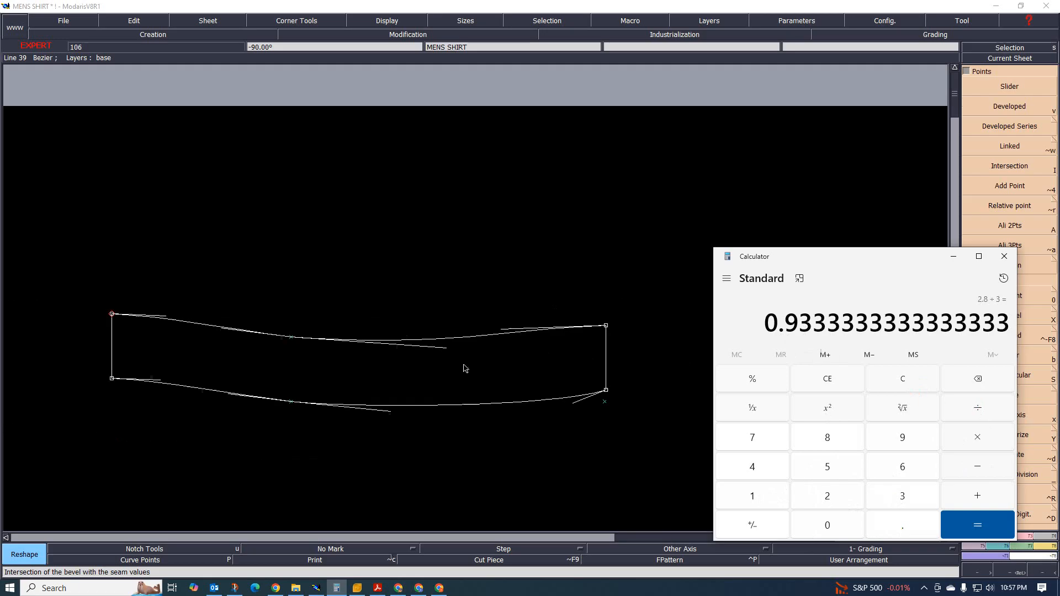
left_click(953, 256)
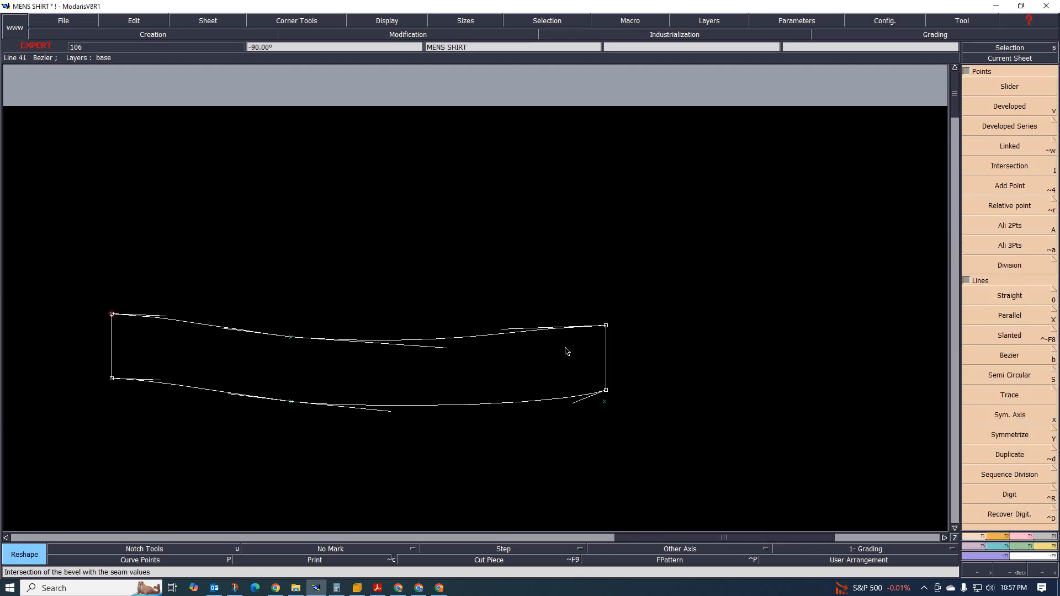
scroll(582, 333, "up", 1)
left_click(617, 323)
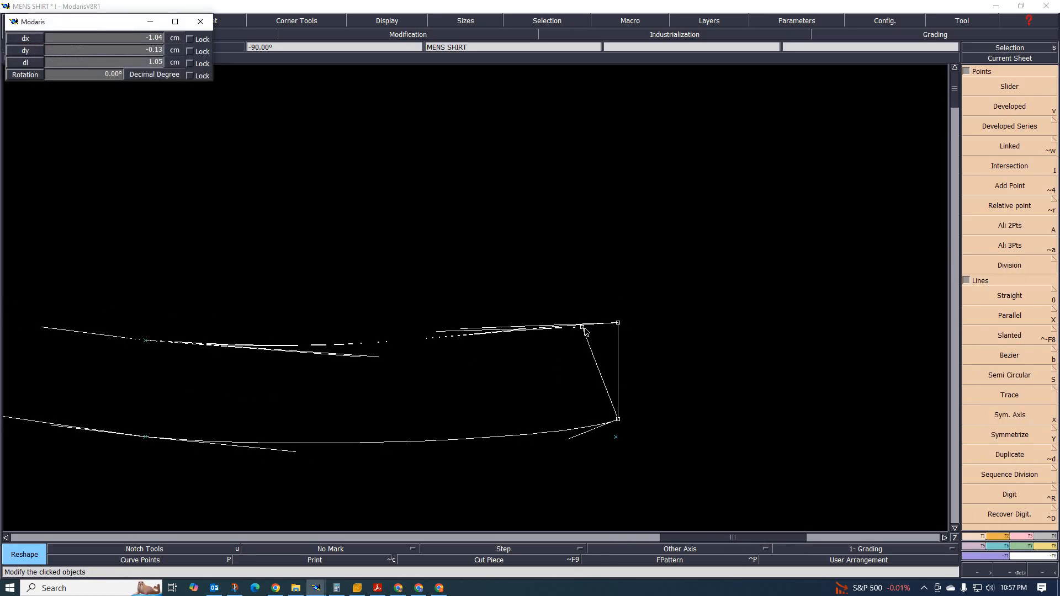
key("Down")
type("-1")
key("Down")
type("00")
key("Return")
scroll(585, 387, "down", 1)
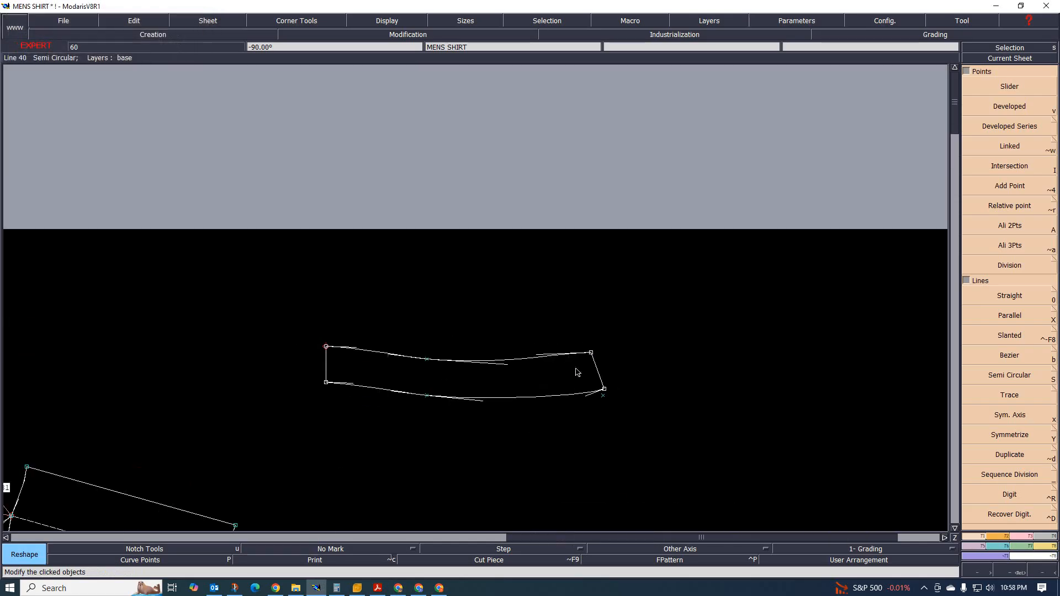
scroll(588, 380, "up", 1)
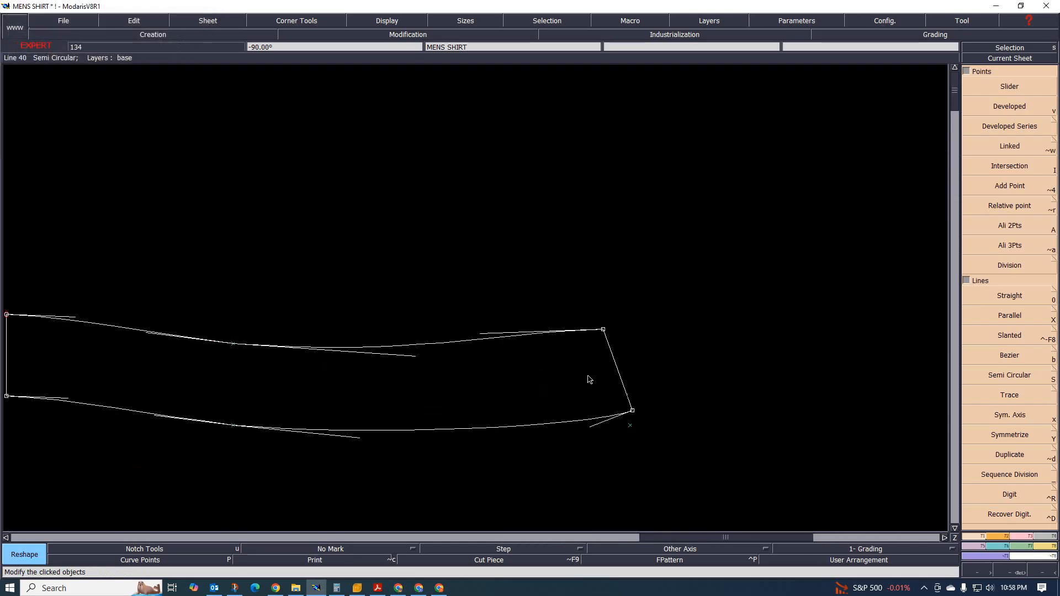
- Replace the stand's slanted front end line with a Bezier curve joining its upper and lower front corners
key("Delete")
left_click(618, 373)
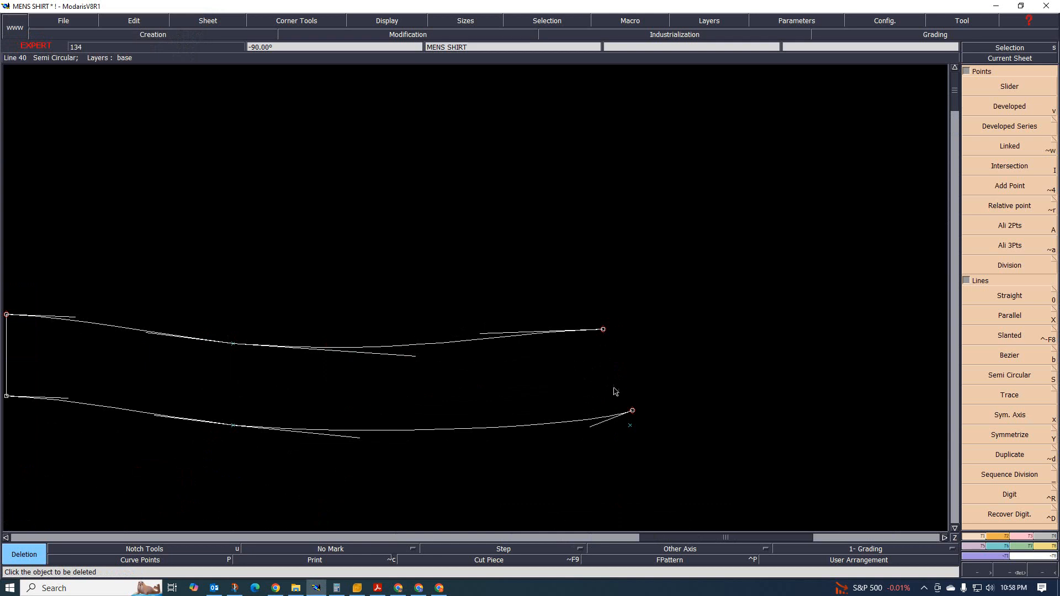
key("b")
left_click(603, 330)
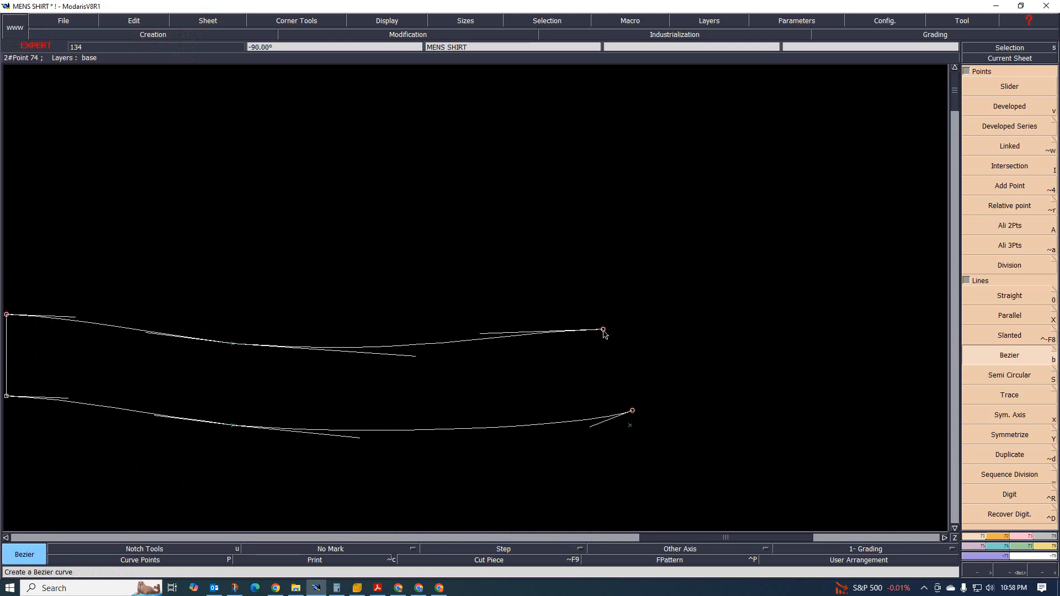
left_click(632, 409)
scroll(620, 379, "up", 2)
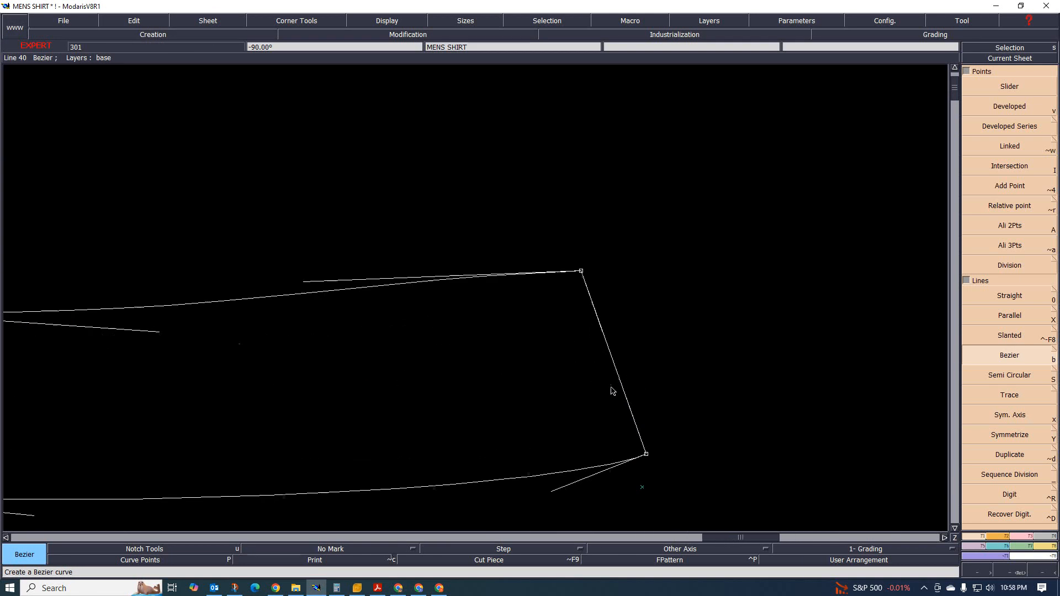
- Round the stand's front end by pulling the new curve's upper tangent outward and its lower tangent nearly vertical
key("r")
left_click(602, 331)
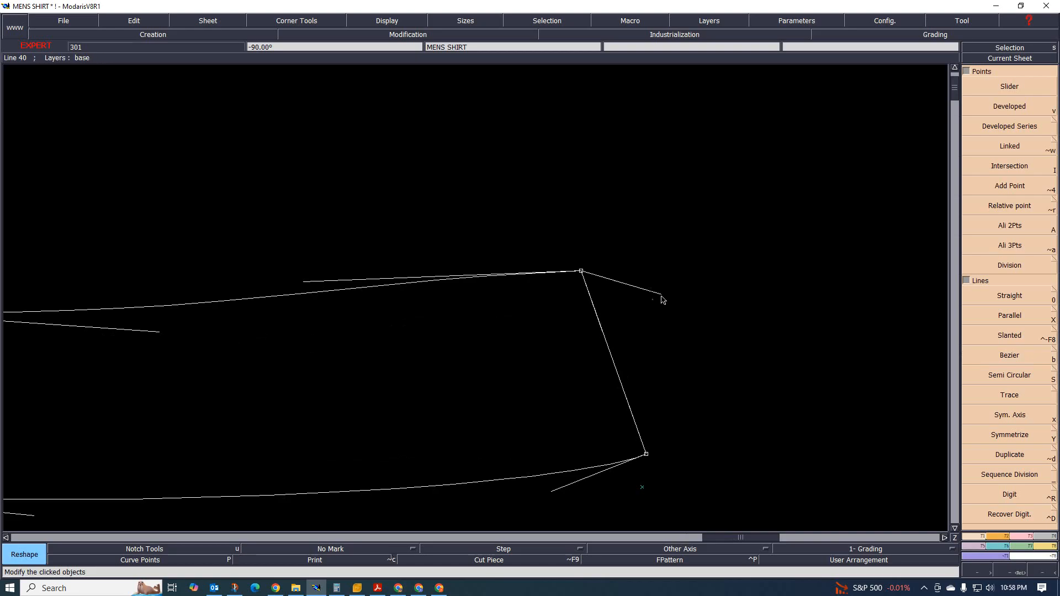
left_click(661, 293)
left_click(625, 394)
left_click(639, 388)
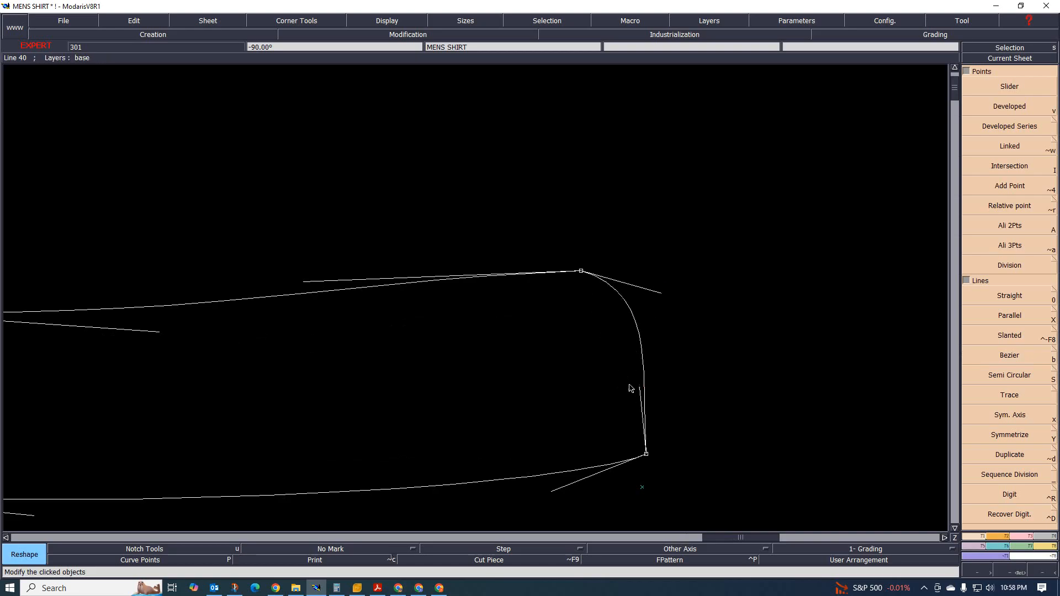
scroll(590, 346, "down", 3)
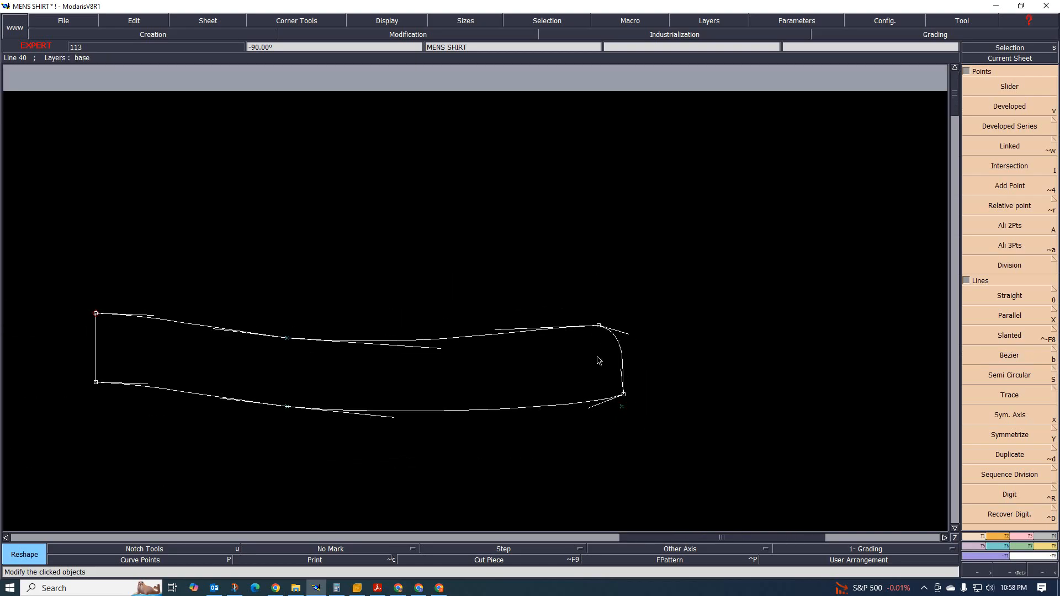
- Lower the upper edge's tangent at the front corner and move that corner back and slightly down along the edge
scroll(557, 330, "up", 2)
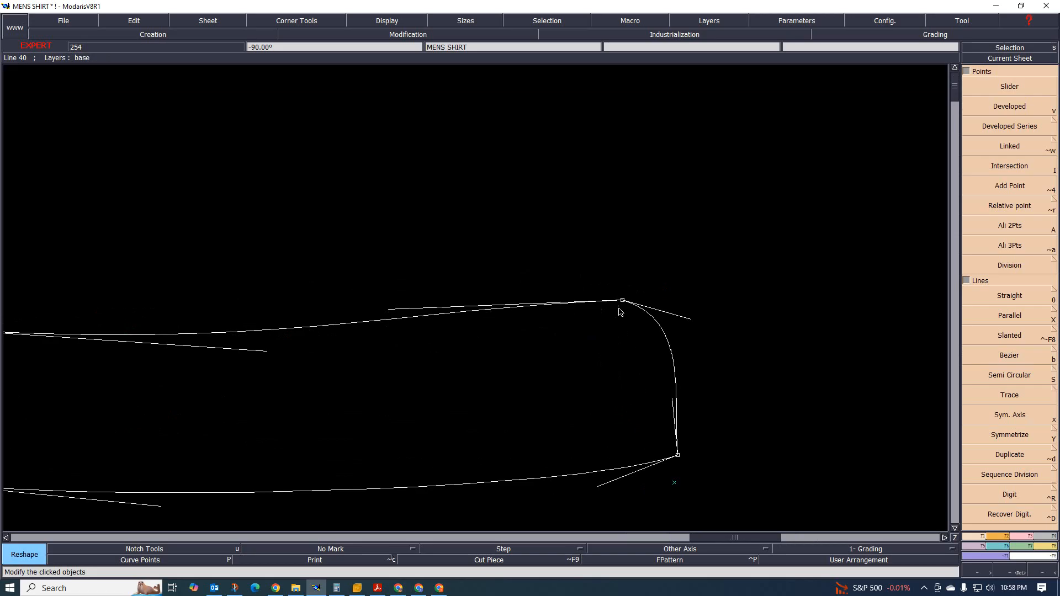
scroll(603, 347, "down", 2)
scroll(600, 350, "up", 1)
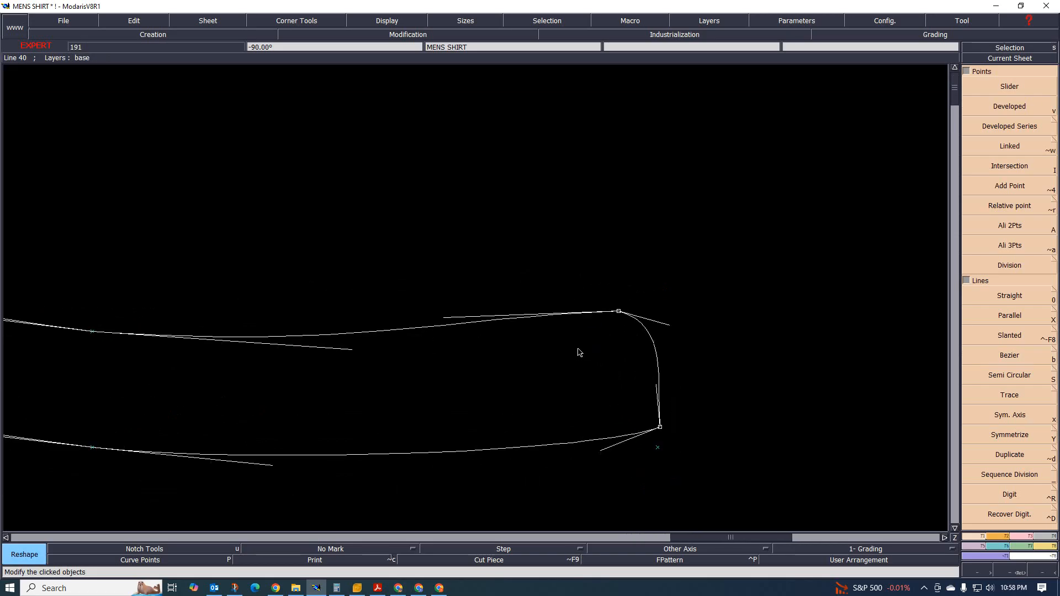
scroll(436, 338, "down", 2)
scroll(562, 362, "up", 1)
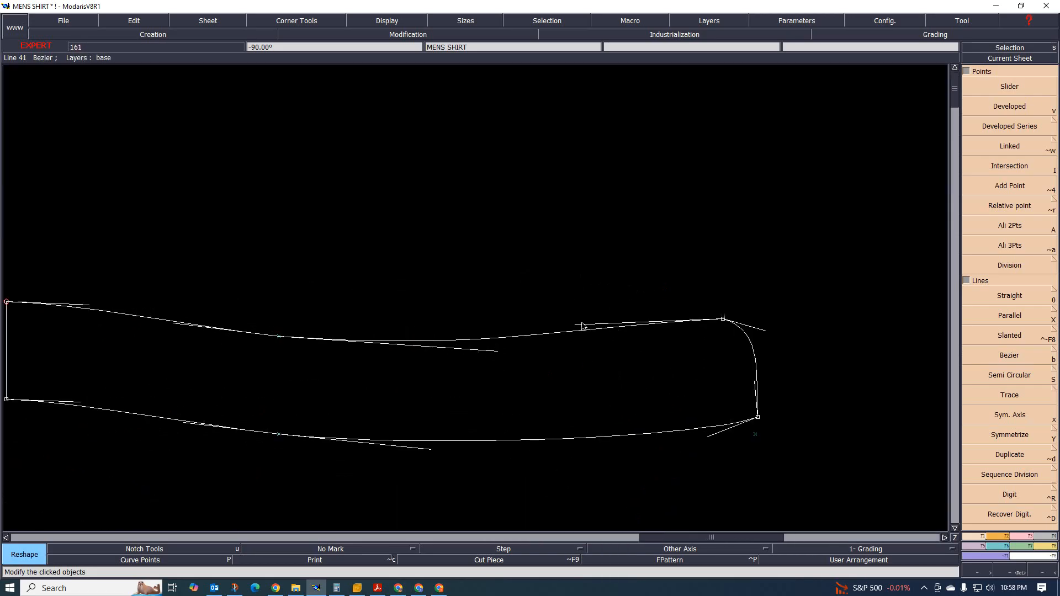
left_click_drag(581, 327, 569, 335)
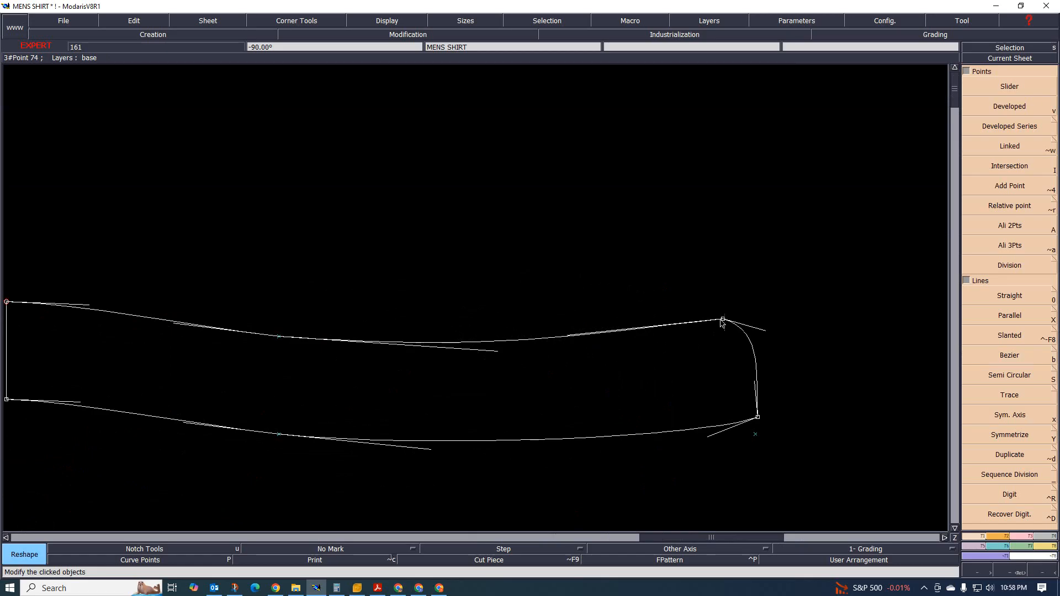
left_click_drag(721, 321, 684, 326)
- Refine the rounded front end by lengthening its lower tangent upward and aligning its upper tangent with the upper edge
scroll(741, 382, "up", 2)
left_click_drag(745, 393, 761, 359)
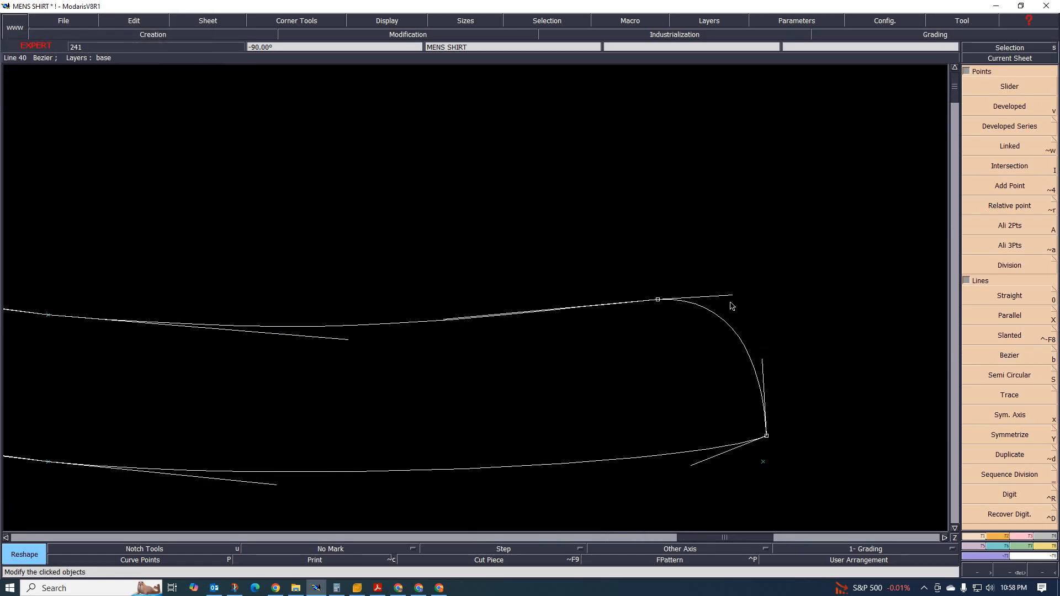
left_click_drag(732, 296, 748, 301)
scroll(745, 320, "down", 2)
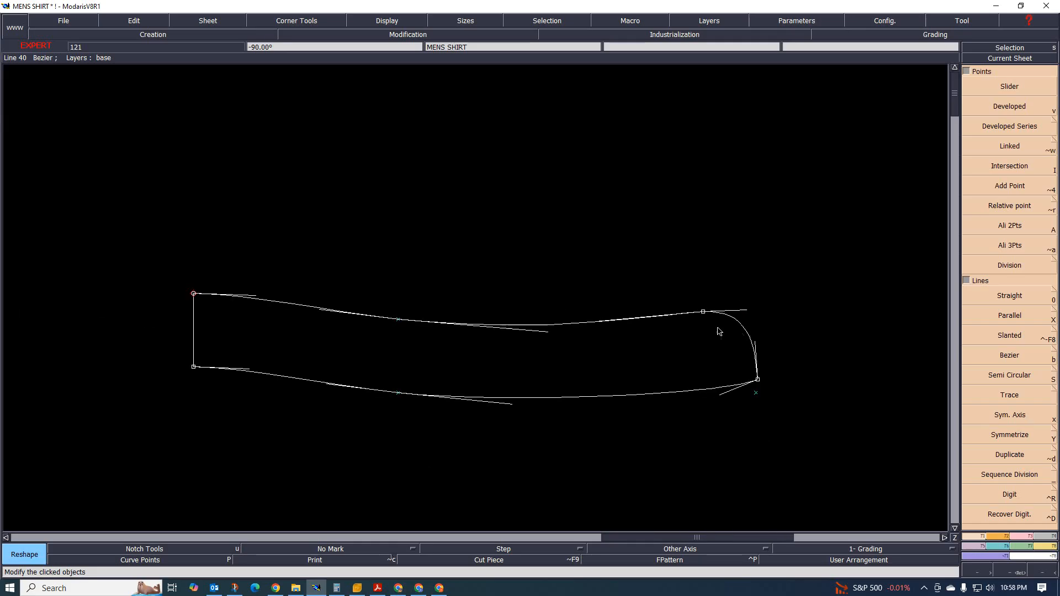
scroll(635, 331, "up", 2)
scroll(557, 340, "down", 1)
scroll(569, 339, "up", 1)
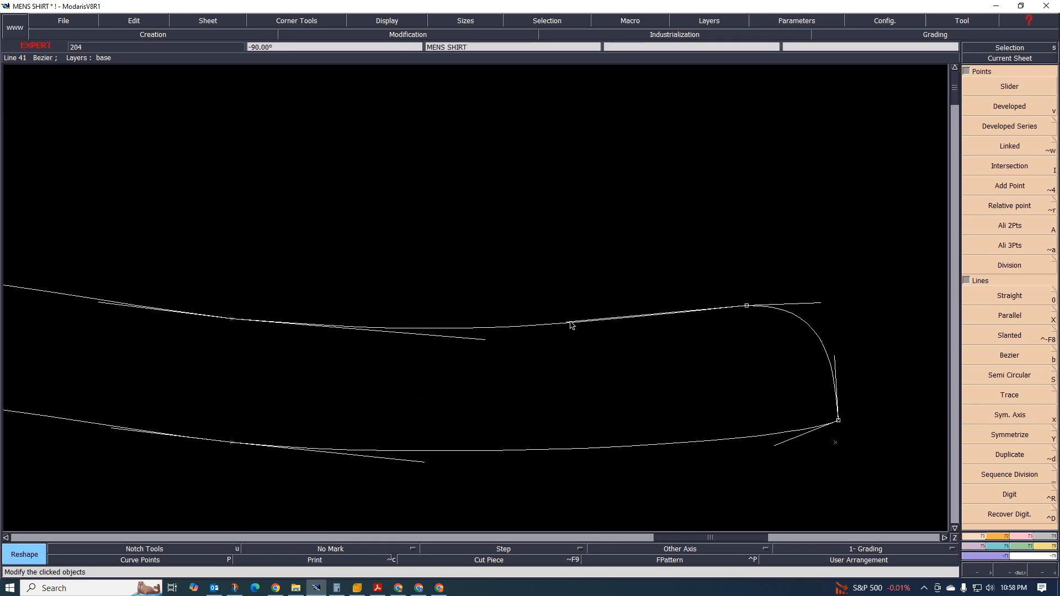
- Raise the bend point on the stand's upper edge vertically by 0.3 cm
scroll(544, 341, "down", 2)
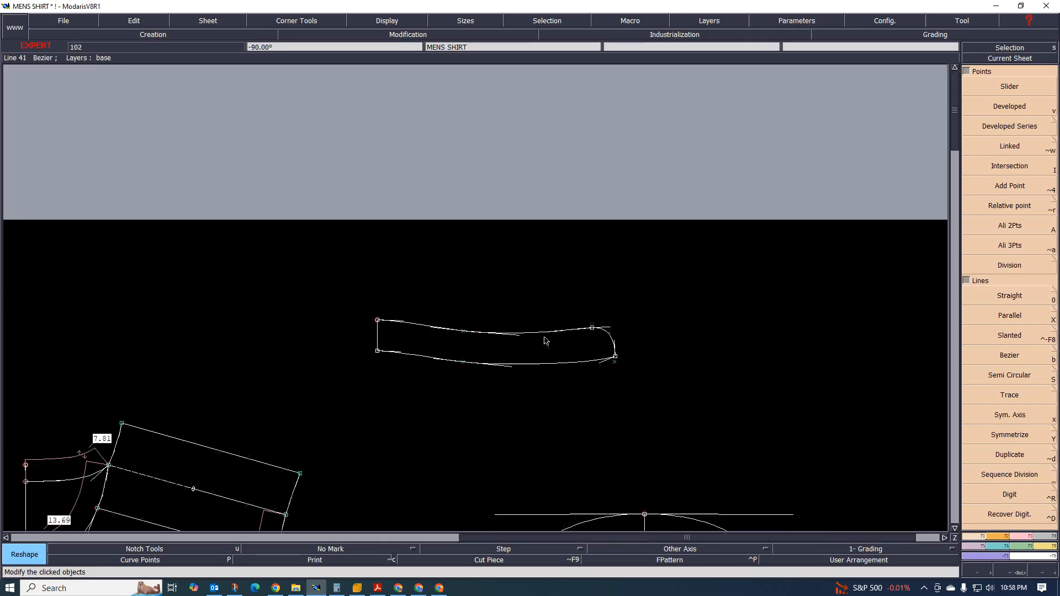
scroll(445, 357, "up", 3)
scroll(496, 373, "down", 1)
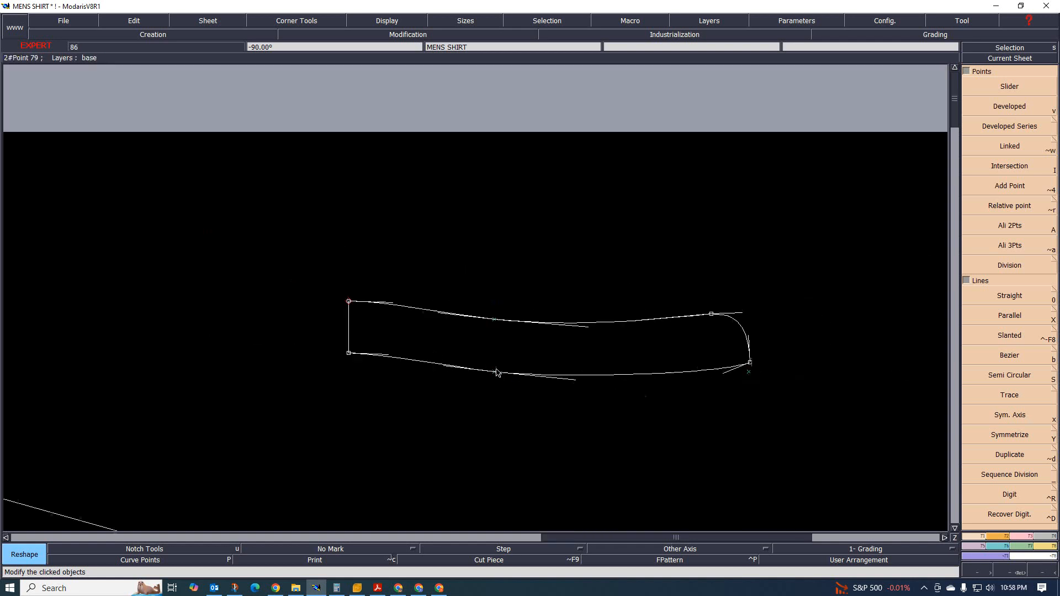
scroll(445, 360, "up", 1)
scroll(520, 382, "up", 1)
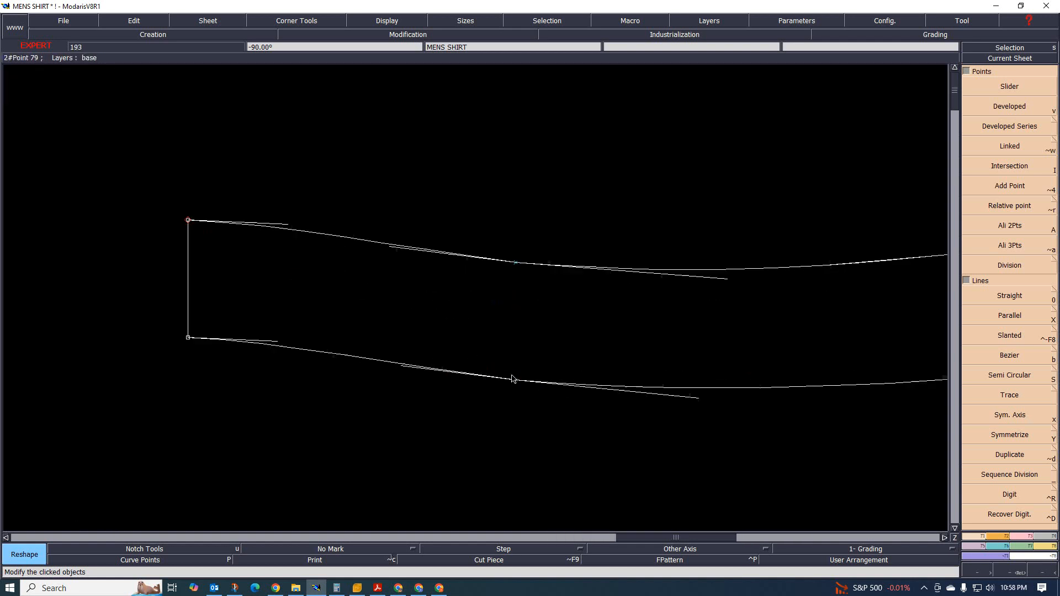
scroll(487, 331, "down", 3)
scroll(485, 305, "up", 2)
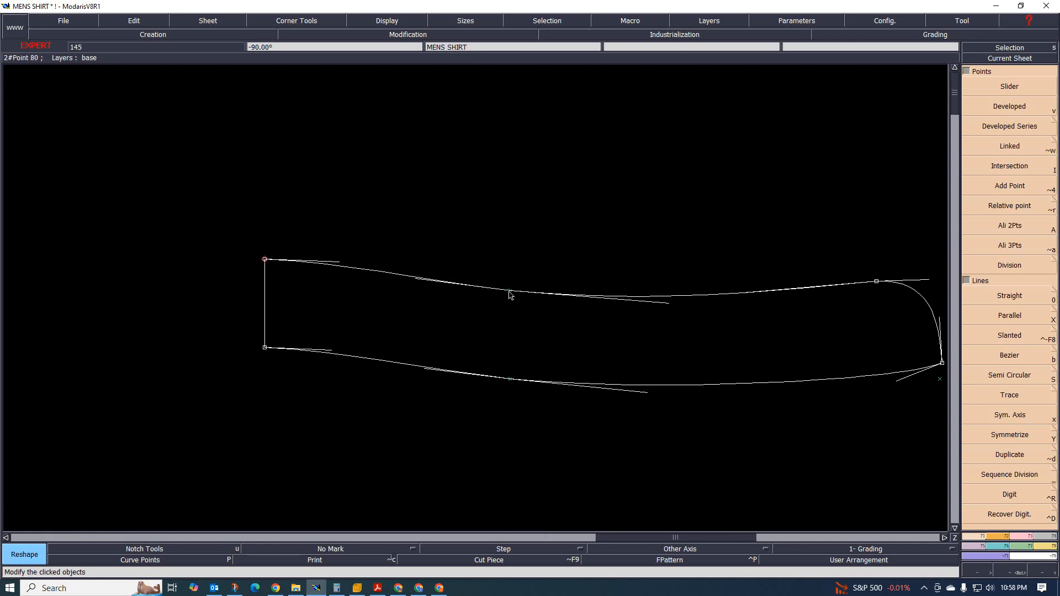
left_click(509, 294)
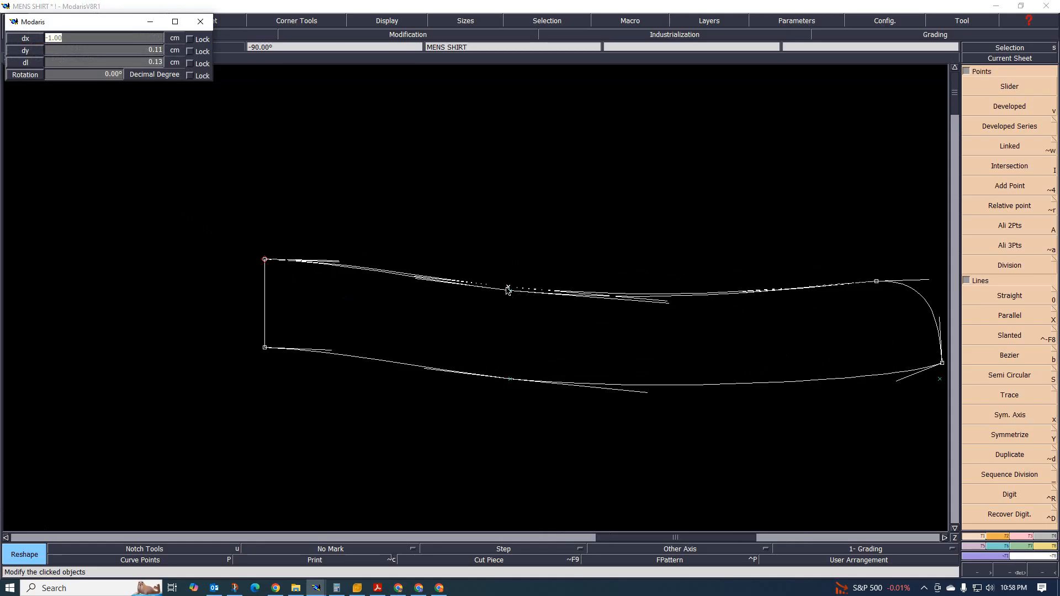
type("00")
key("Return")
key("BackSpace")
key("Return")
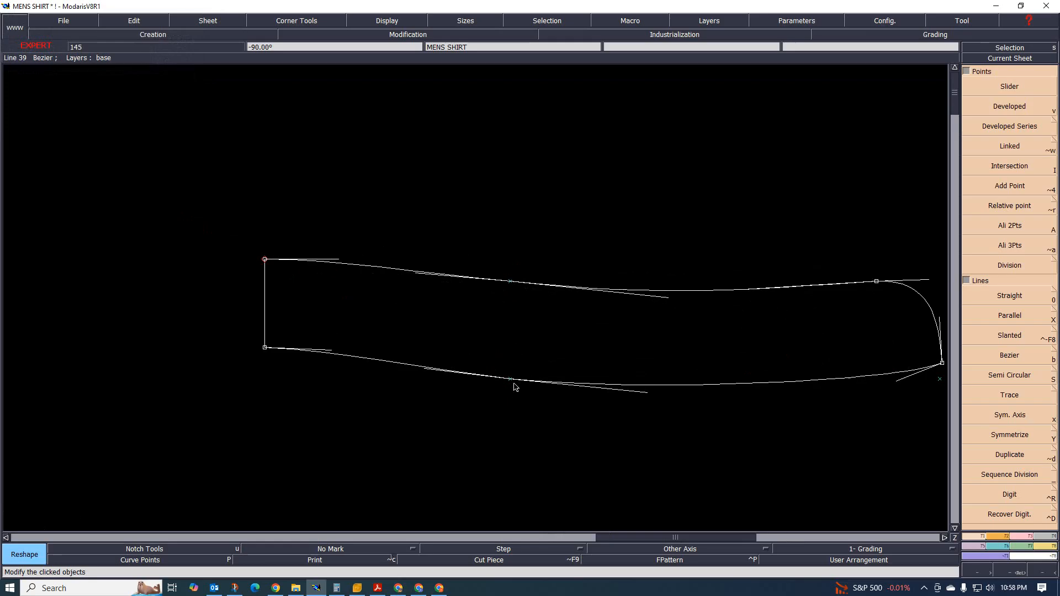
- Raise the bend point on the stand's lower edge by dx 0 and dy 0.3 cm
left_click(511, 381)
key("Return")
key("Return")
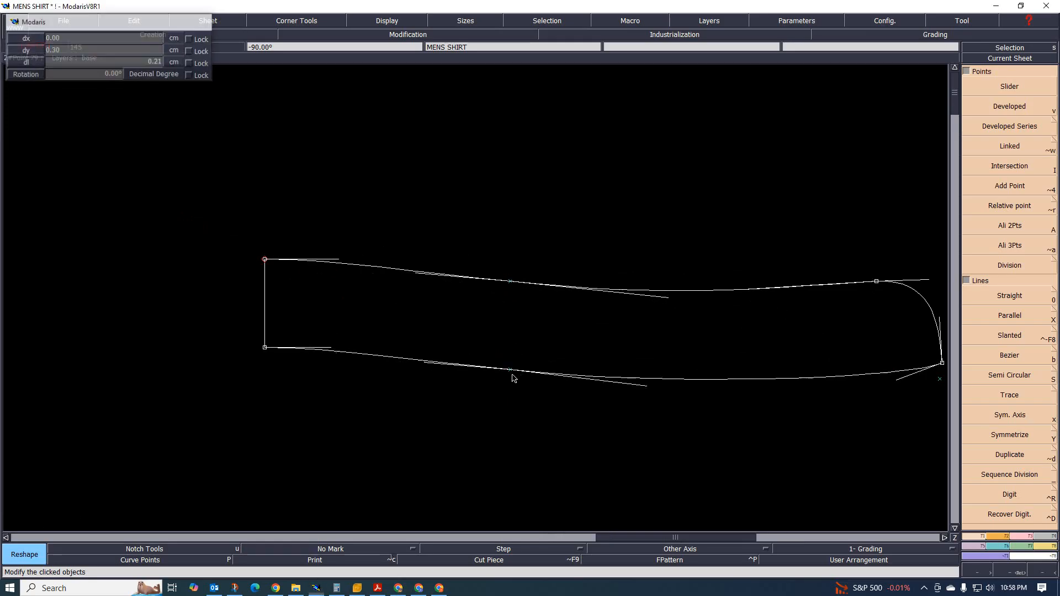
scroll(511, 378, "down", 1)
scroll(530, 379, "up", 2)
scroll(508, 350, "down", 1)
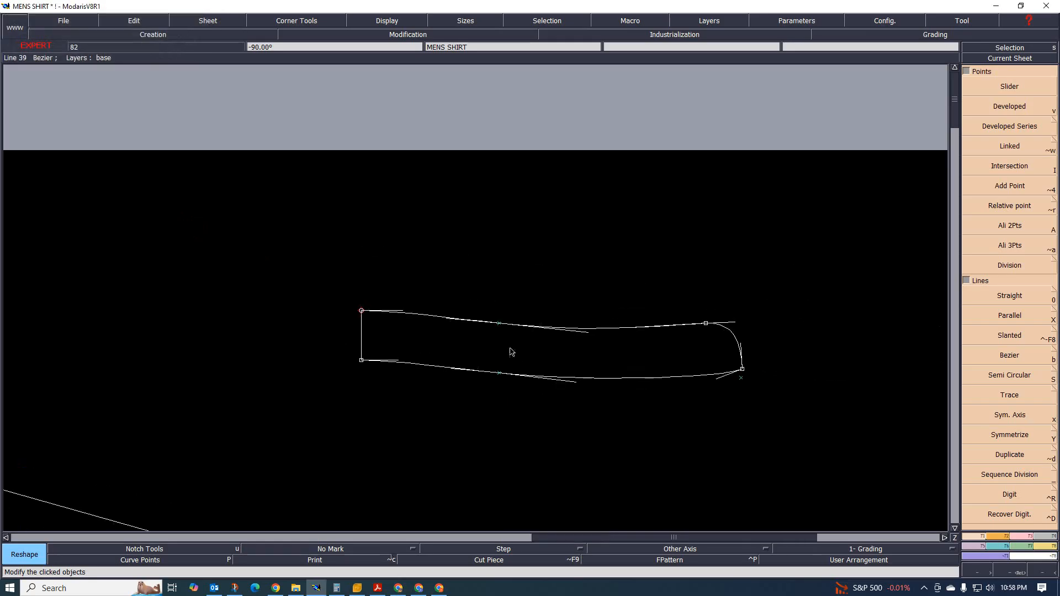
- Tilt the starting tangents of the lower and upper edges slightly downward at the straight back end
scroll(278, 335, "up", 1)
left_click(298, 390)
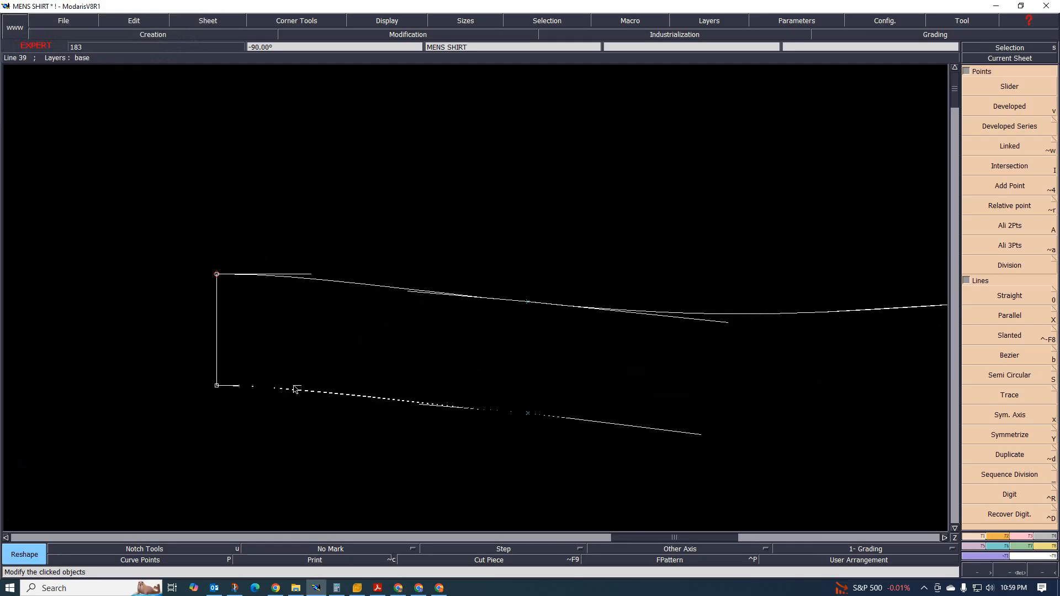
left_click(309, 282)
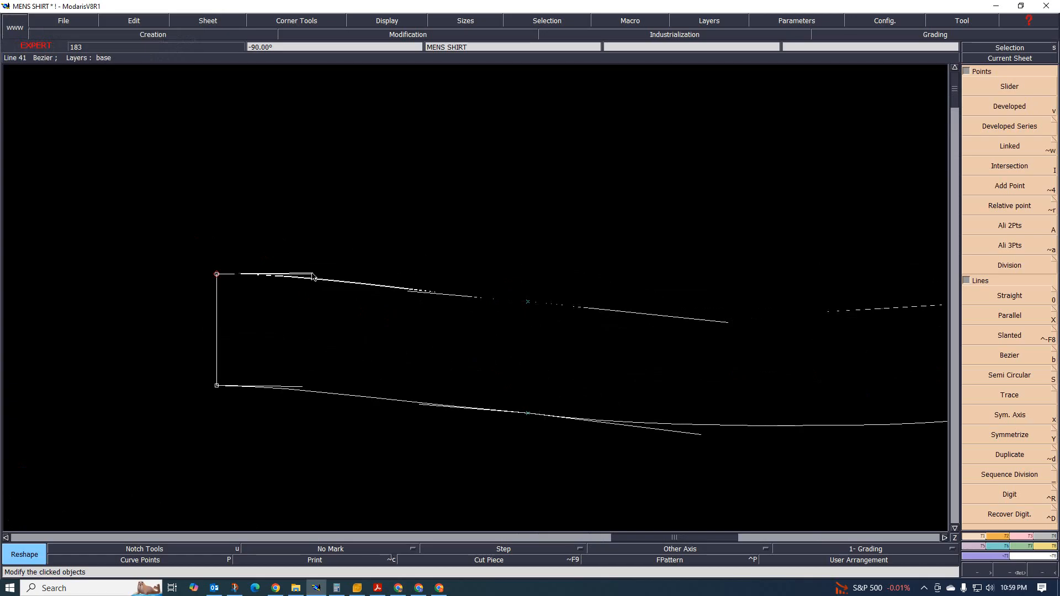
scroll(346, 324, "down", 1)
scroll(458, 326, "up", 1)
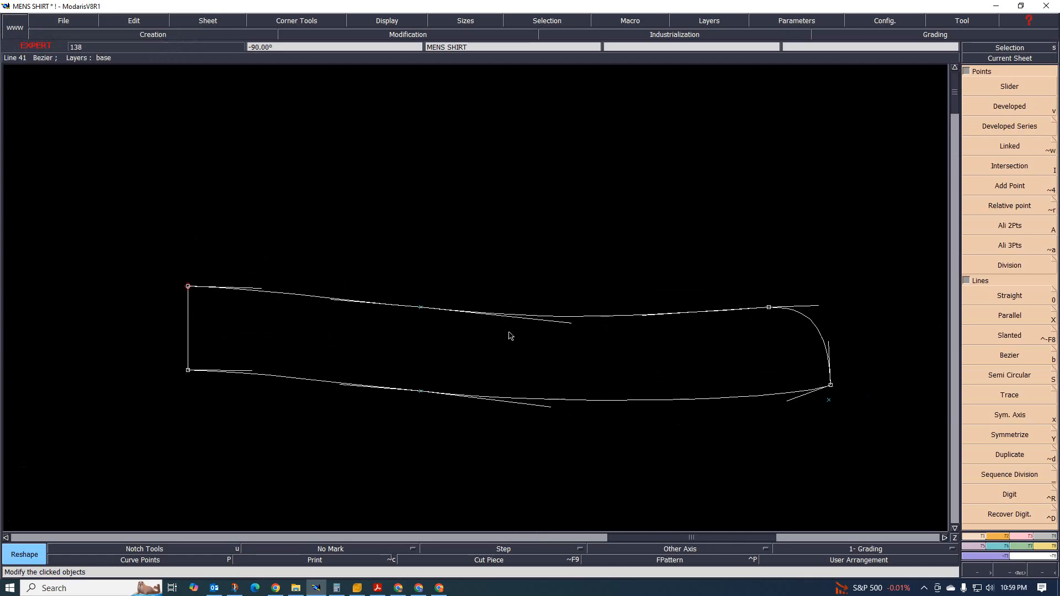
- Deepen the lower edge's curve near the front corner by steepening its end tangent
scroll(552, 364, "down", 1)
scroll(623, 364, "up", 1)
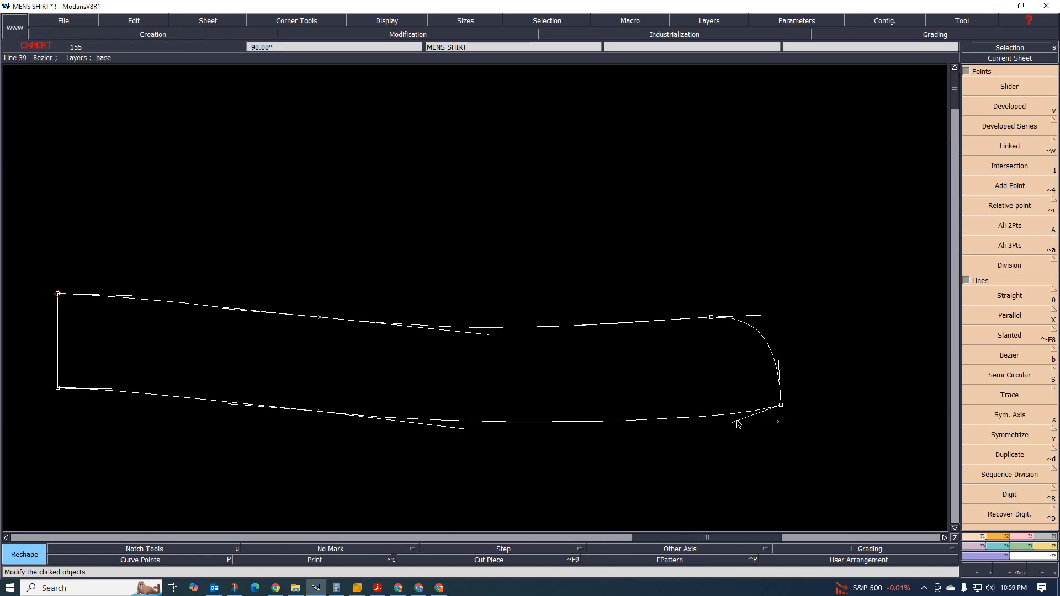
mouse_move(735, 426)
left_mouse_down()
mouse_move(745, 428)
mouse_move(727, 430)
left_mouse_up()
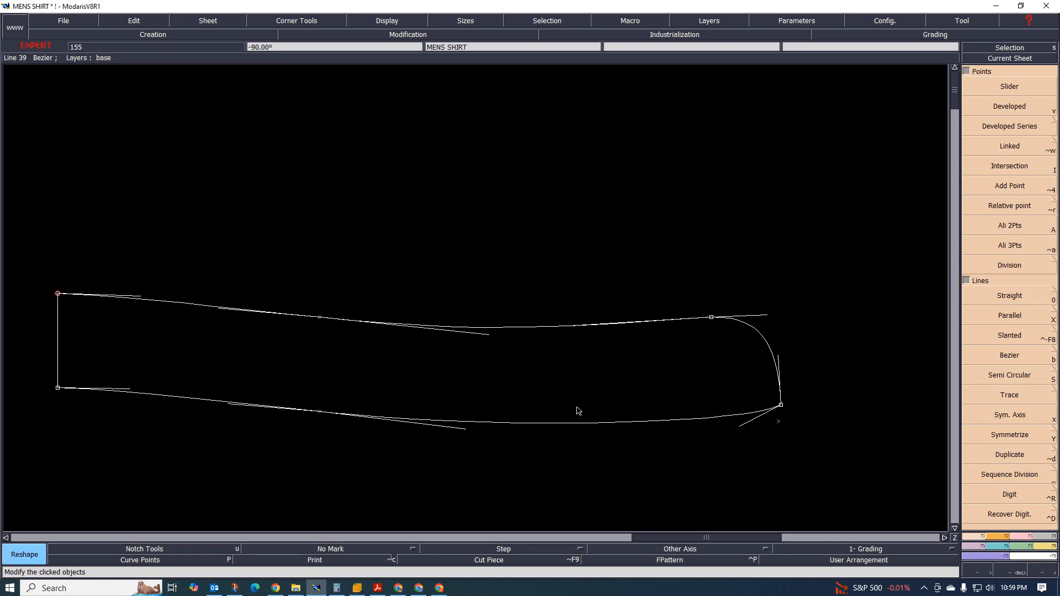
- Lower the stand's upper front corner slightly and adjust the adjoining curve tangents to smooth the upper edge
scroll(656, 352, "up", 1)
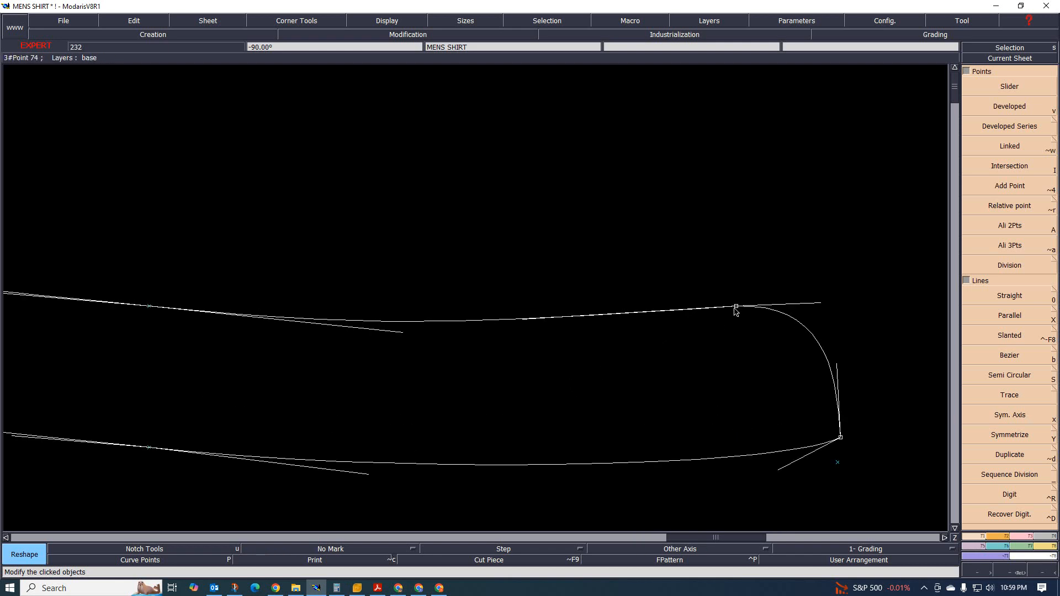
left_click_drag(735, 307, 729, 323)
scroll(686, 314, "down", 2)
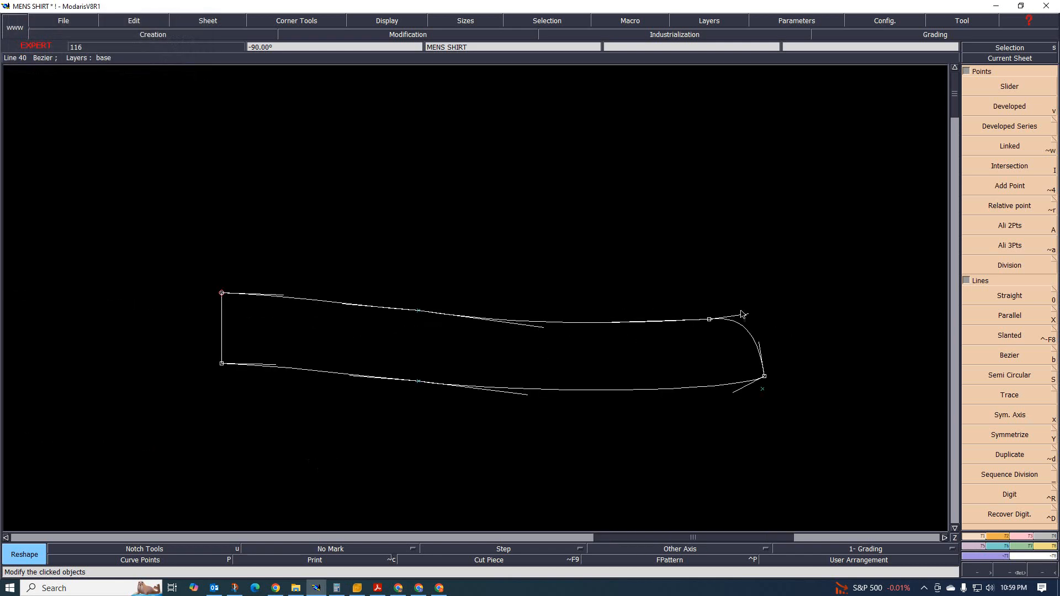
scroll(604, 346, "up", 2)
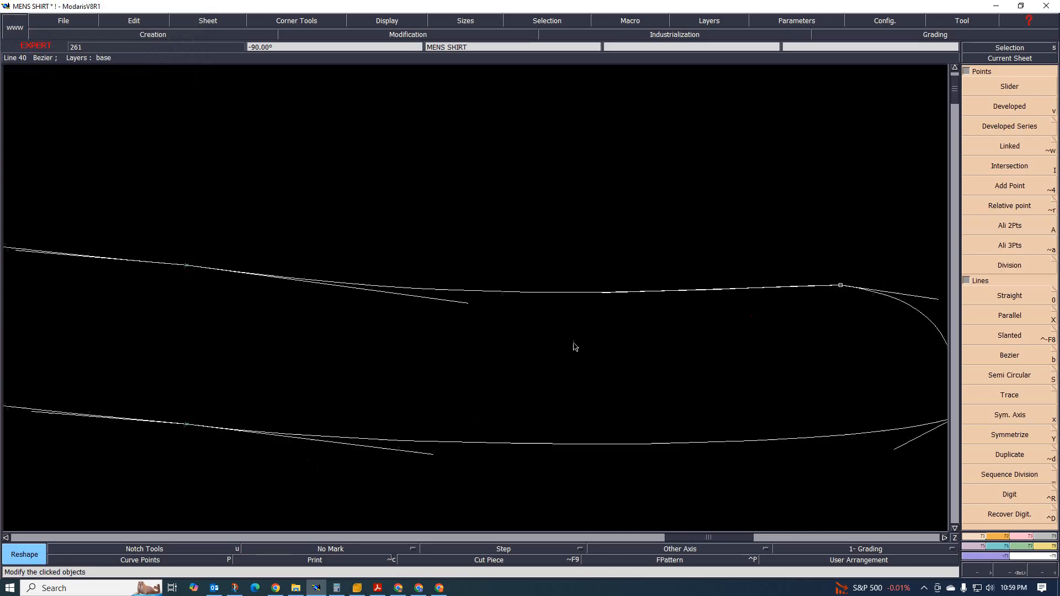
left_click(457, 298)
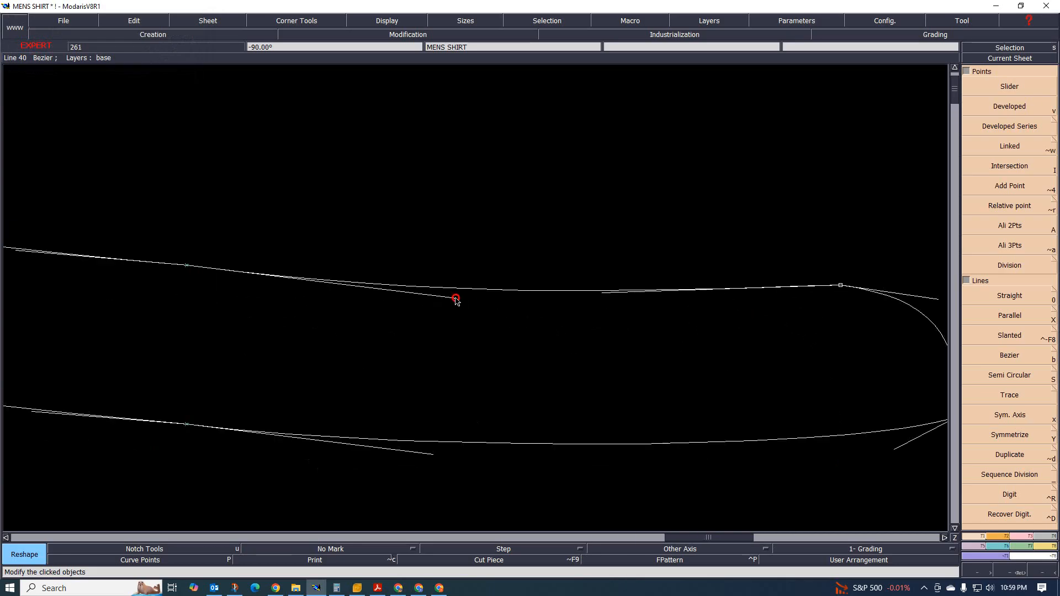
- Adjust the Bezier tangents at the upper edge's bend point to smooth the curve on both sides
left_click(504, 301)
scroll(629, 326, "down", 2)
scroll(499, 324, "up", 2)
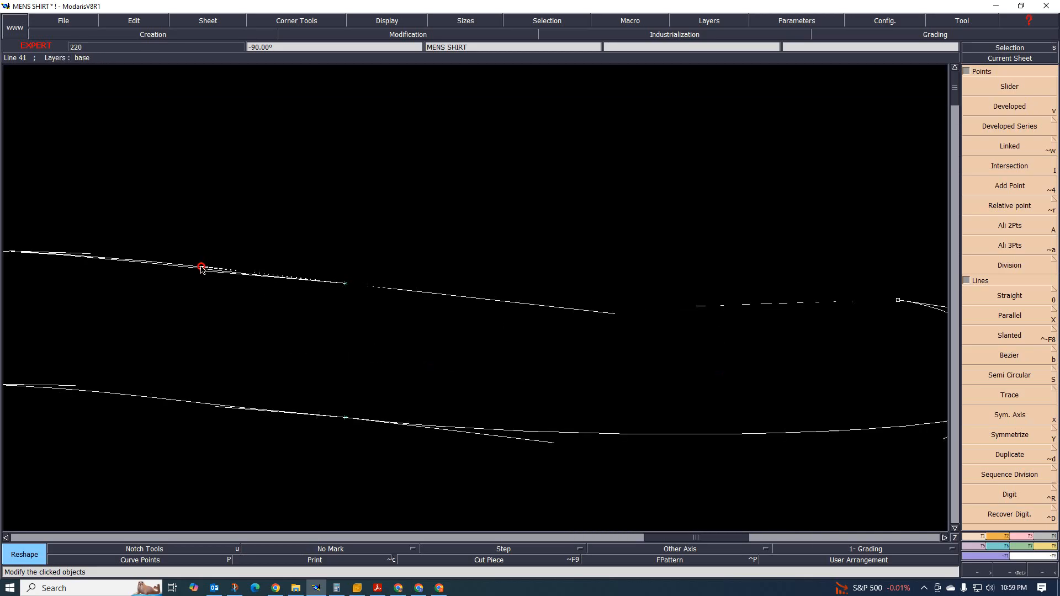
scroll(416, 337, "down", 4)
scroll(422, 341, "up", 1)
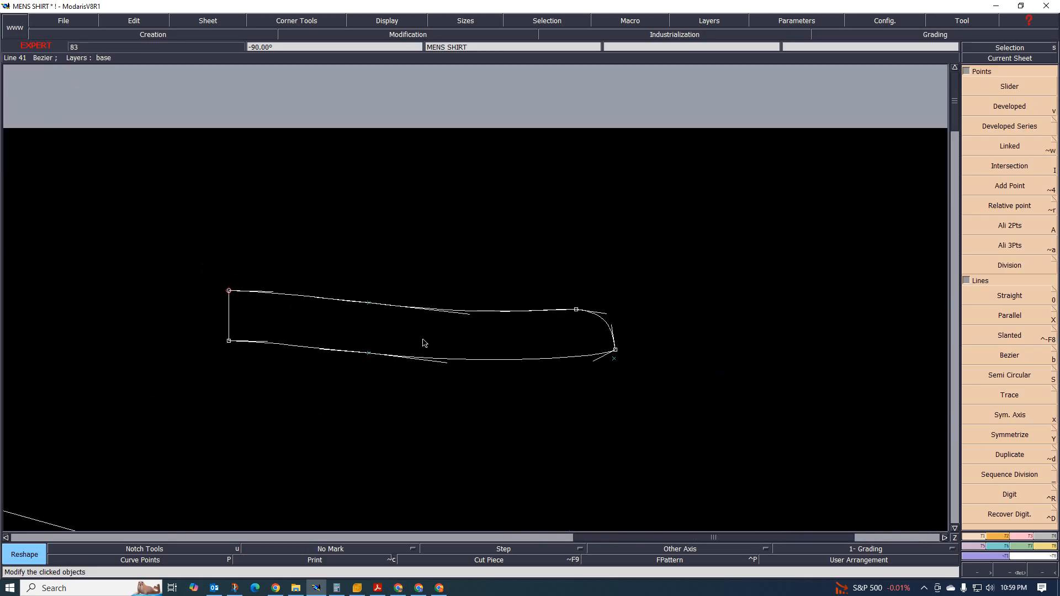
scroll(303, 329, "up", 2)
scroll(489, 343, "down", 4)
scroll(397, 320, "up", 2)
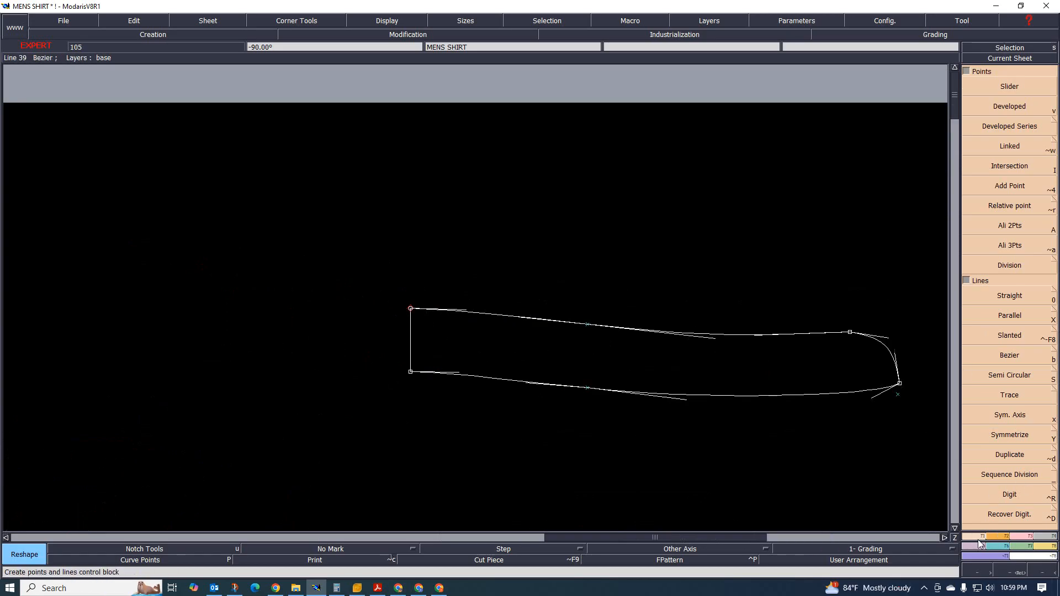
- Make the straight back end a symmetry axis and mirror the stand's upper and lower edges across it
left_click(1032, 418)
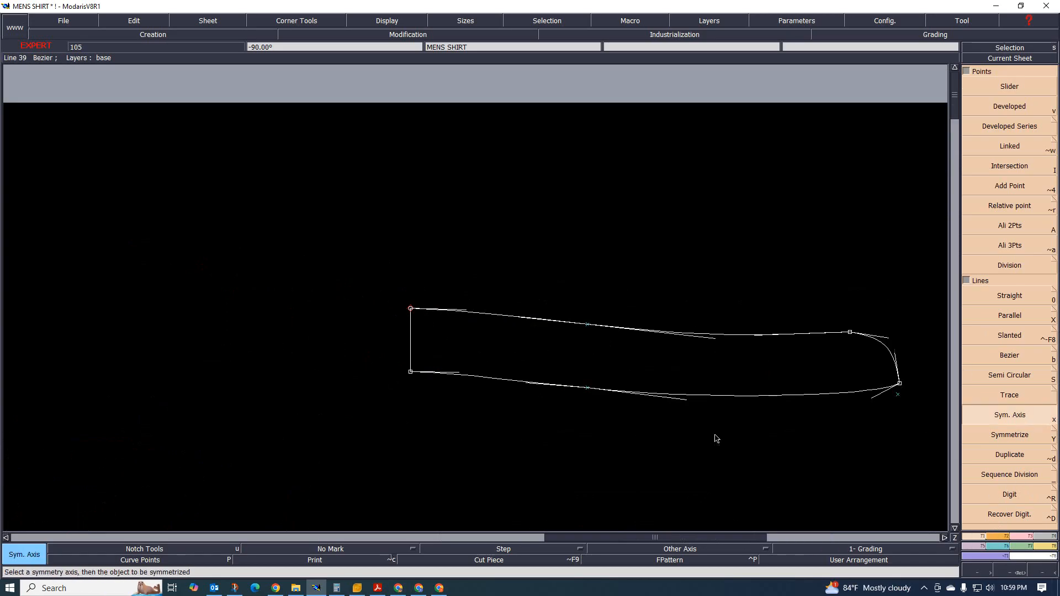
left_click(410, 347)
left_click(989, 444)
left_click(557, 326)
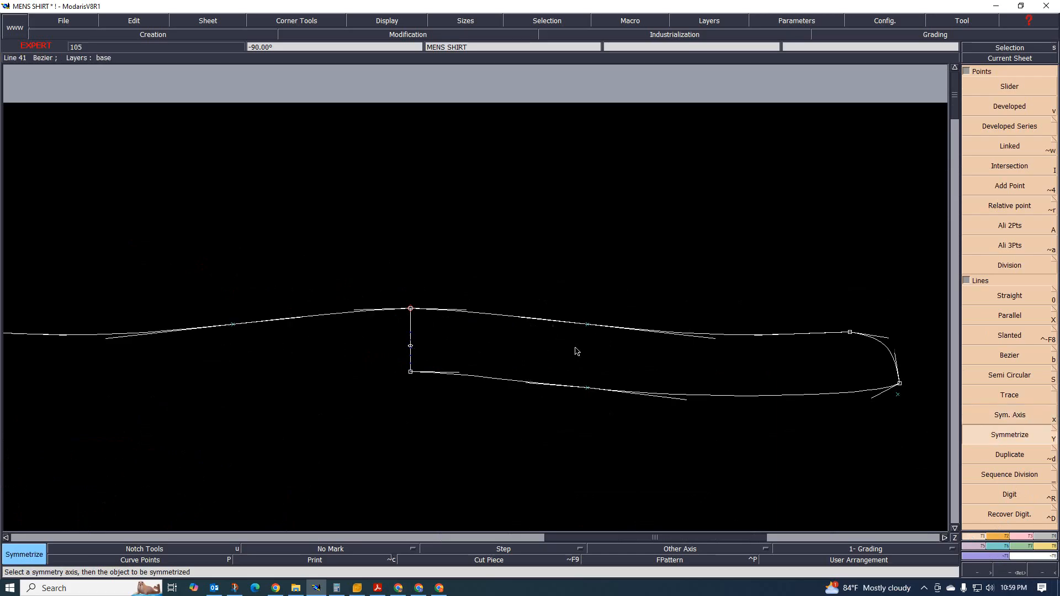
left_click(738, 402)
scroll(660, 419, "down", 1)
scroll(549, 419, "up", 2)
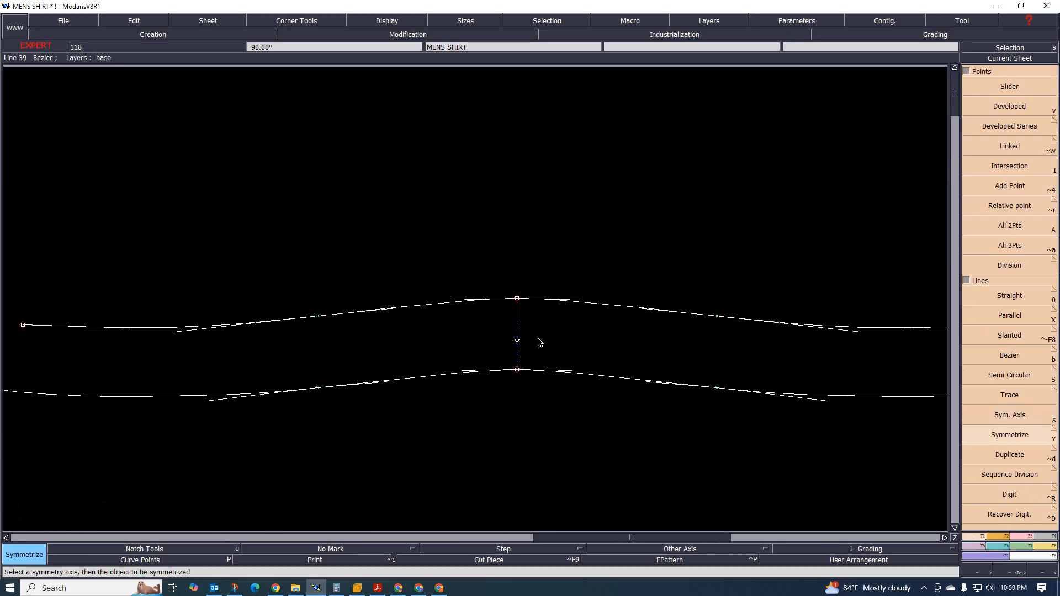
- Reshape the upper edge by moving its bend point dx 1.5 and dy 0 cm
scroll(535, 367, "down", 1)
scroll(511, 370, "up", 2)
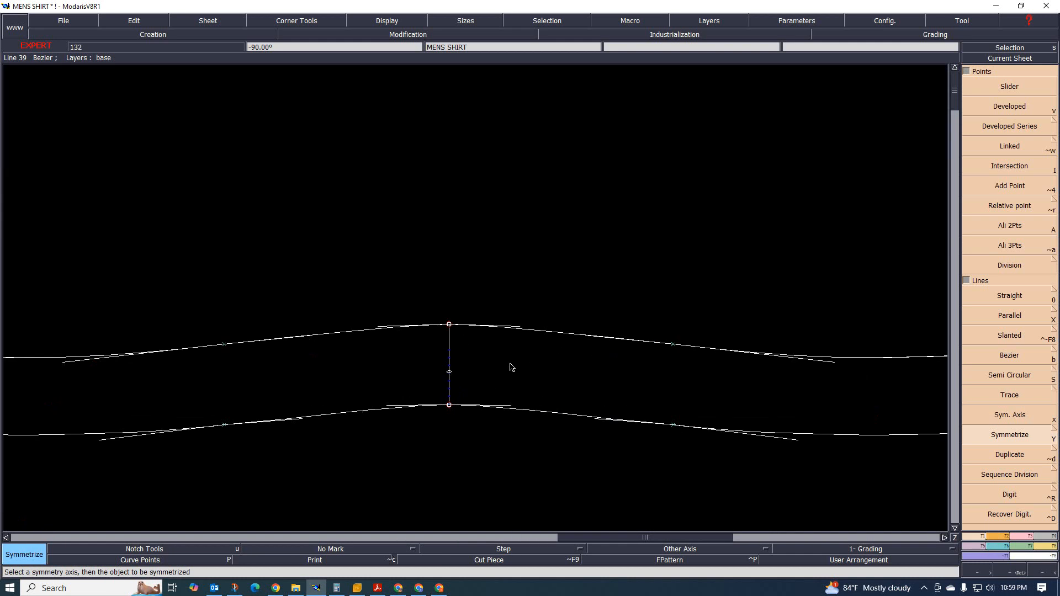
scroll(574, 389, "down", 1)
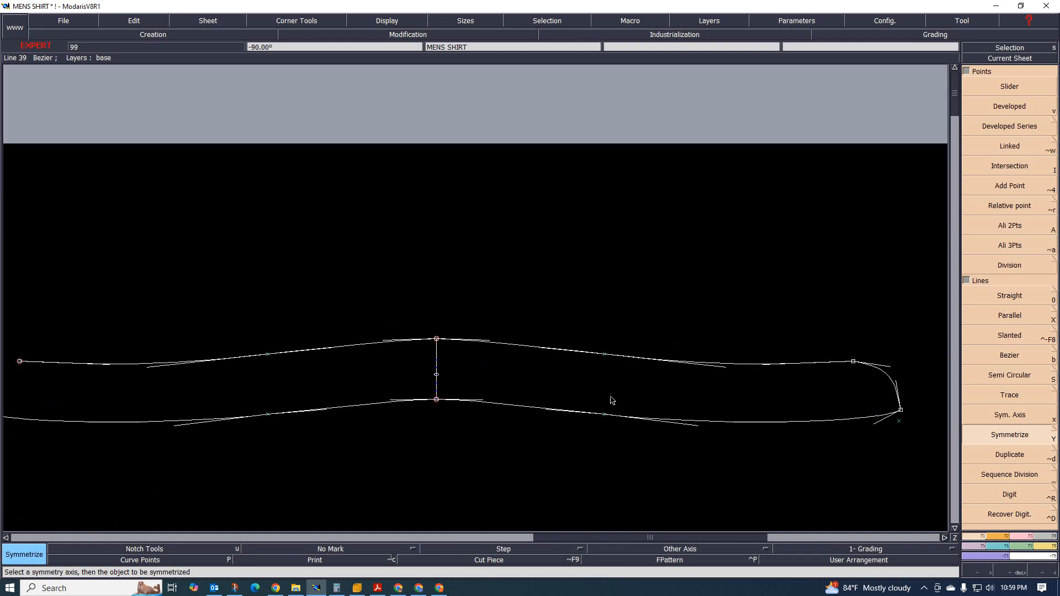
scroll(612, 401, "up", 1)
scroll(558, 355, "down", 2)
scroll(585, 353, "up", 2)
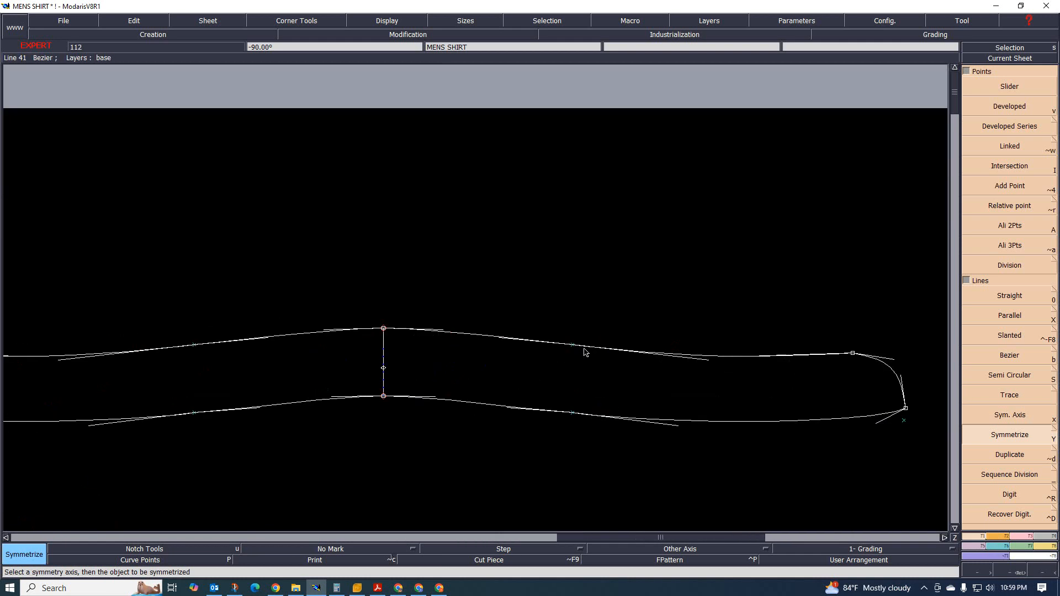
key("r")
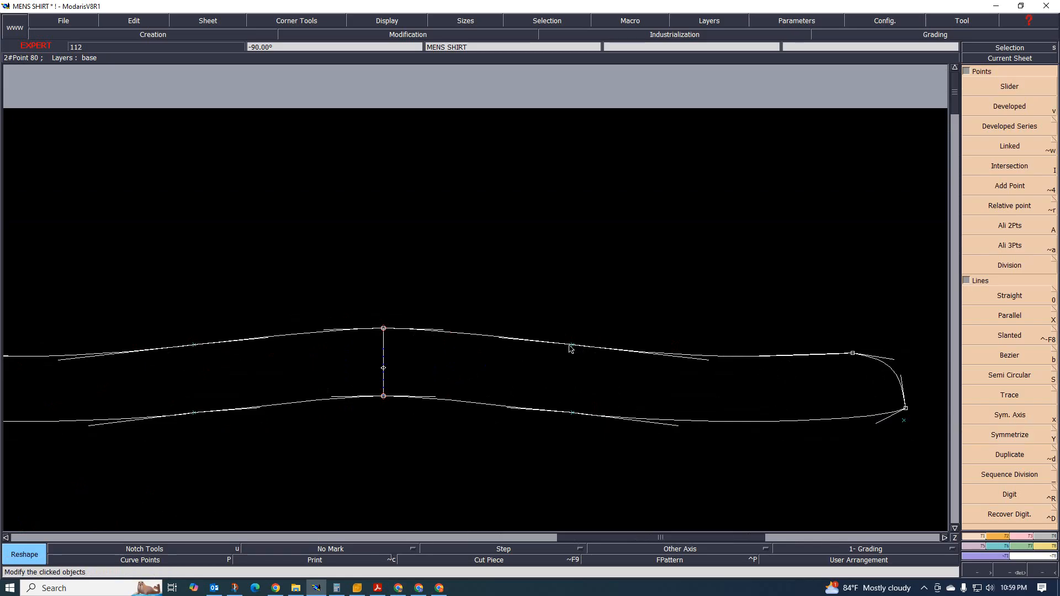
left_click(588, 348)
key("Tab")
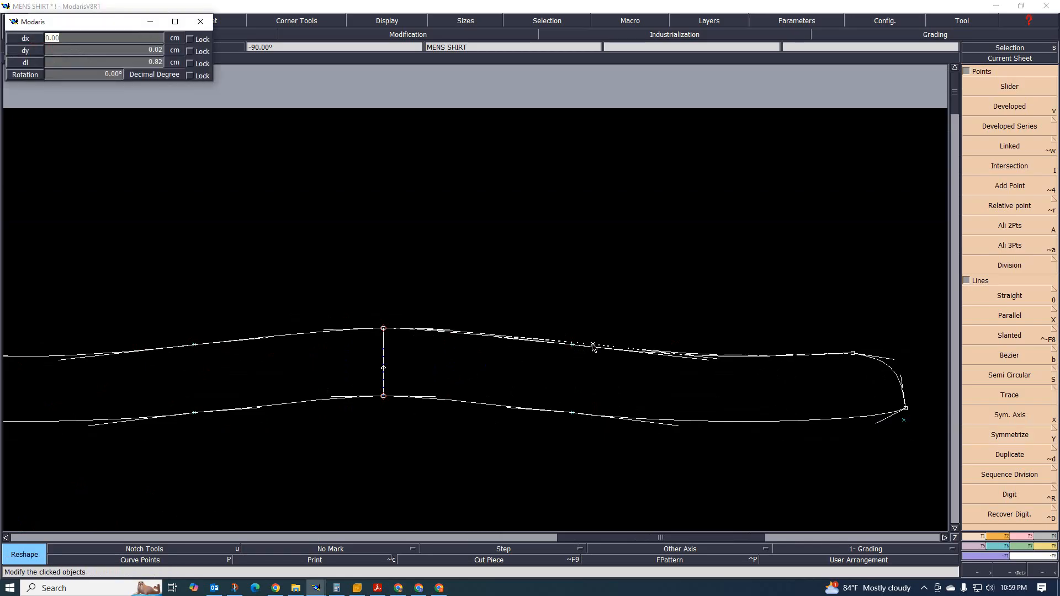
type("1.5")
key("Tab")
key("Return")
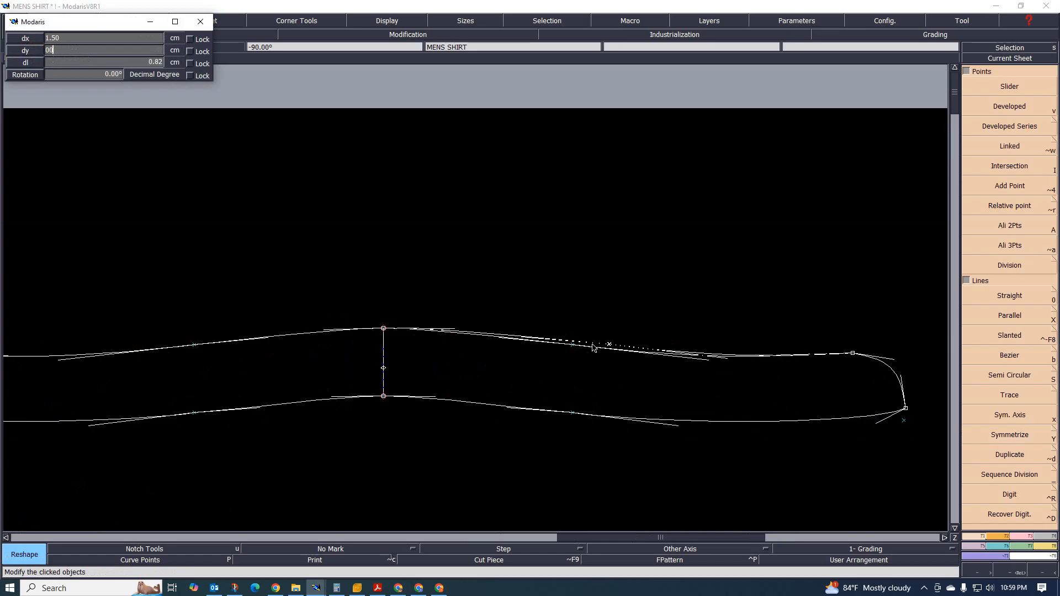
- Shift the lower edge's bend point forward until it lines up below the upper edge's bend point
left_click(571, 412)
left_click(585, 416)
scroll(660, 433, "down", 2)
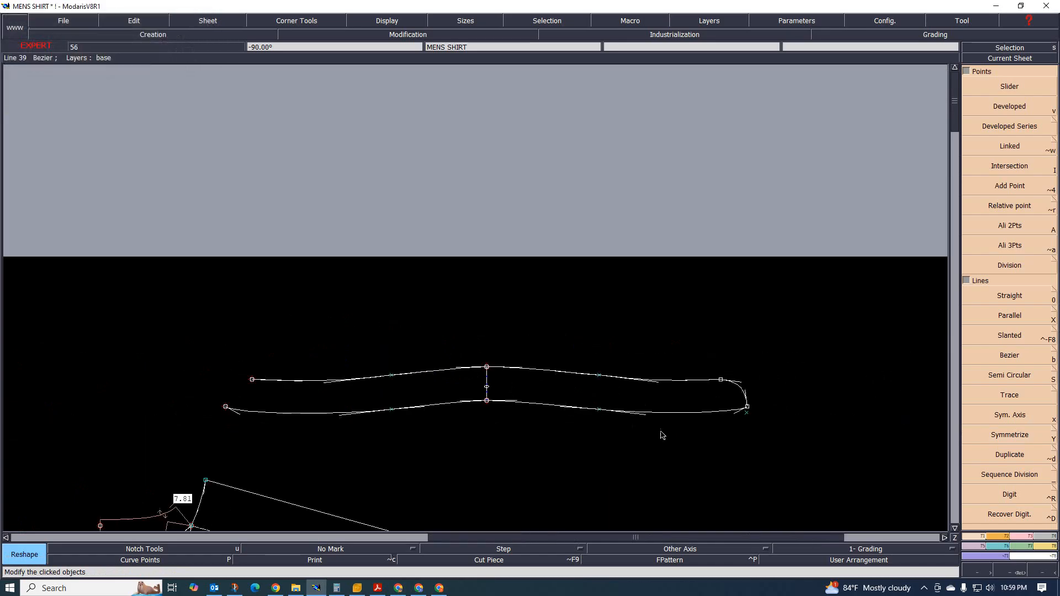
scroll(494, 380, "up", 1)
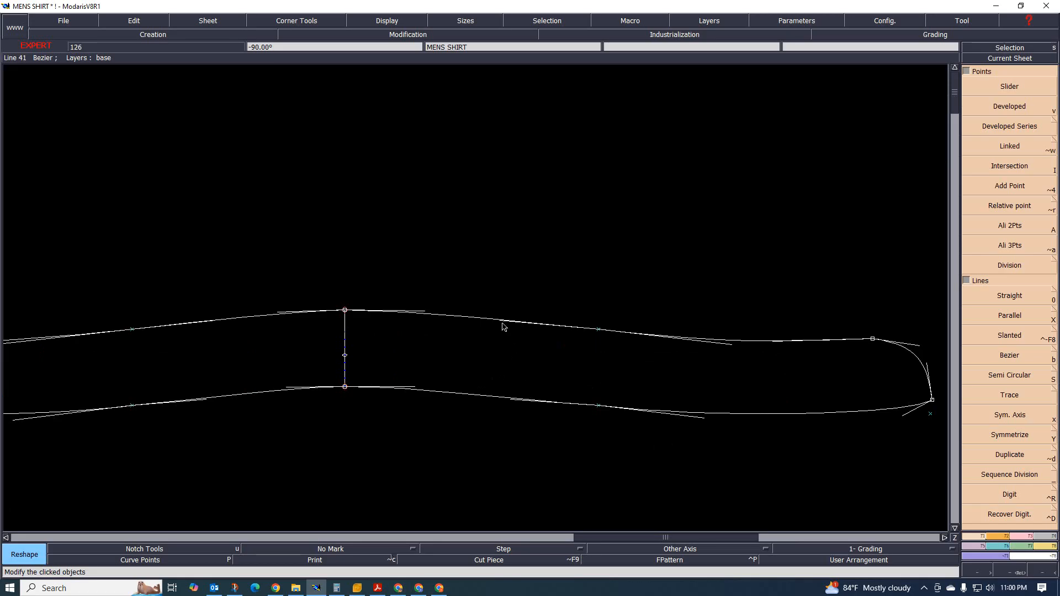
- Adjust the tangents at the lower edge's bend point to smooth the curve toward the back and front
left_click(512, 396)
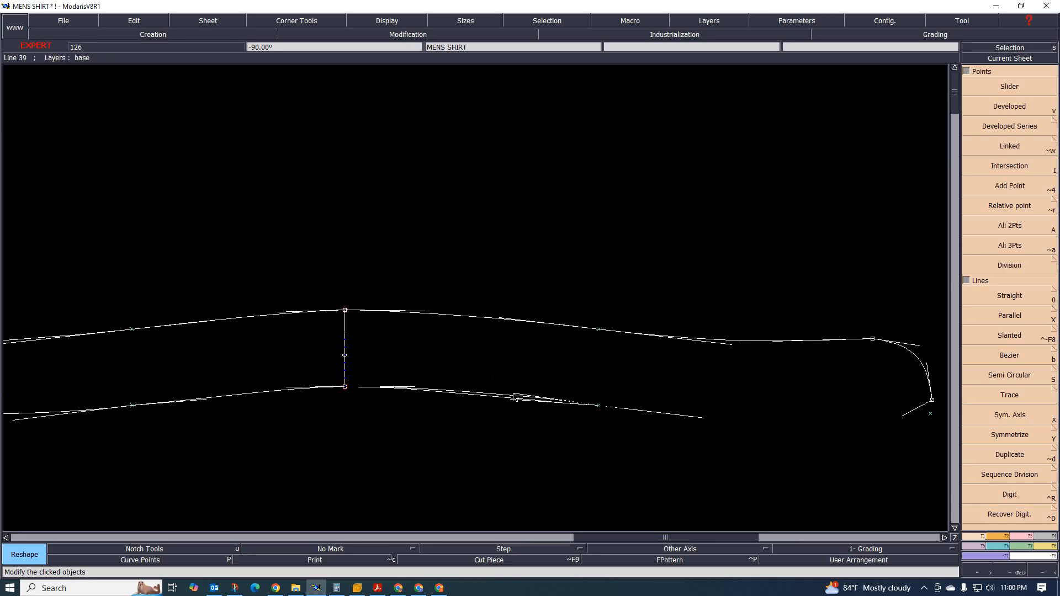
left_click(663, 414)
scroll(709, 424, "up", 1)
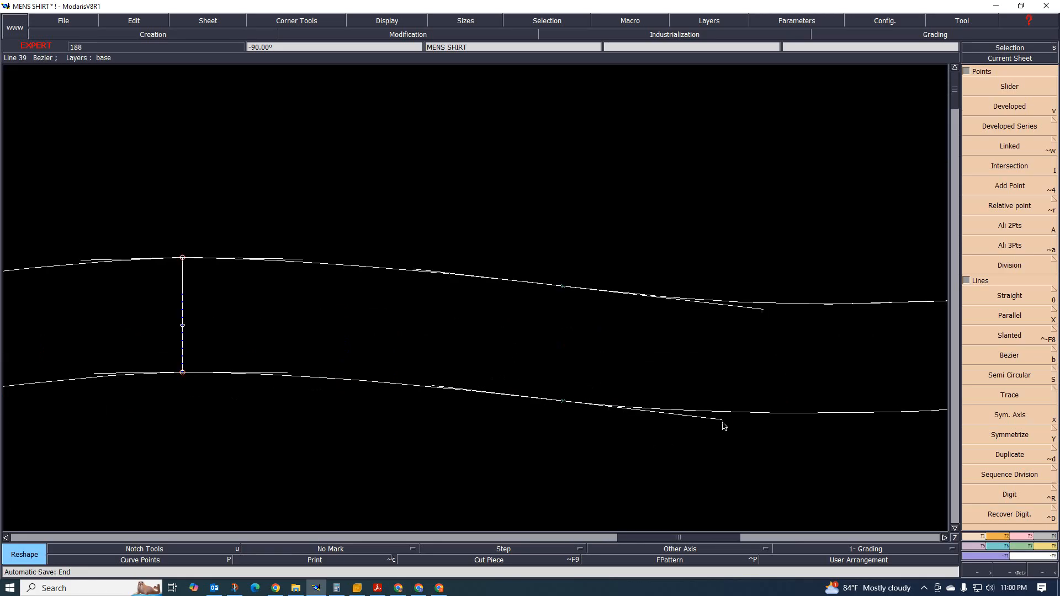
scroll(734, 428, "down", 4)
scroll(718, 430, "up", 2)
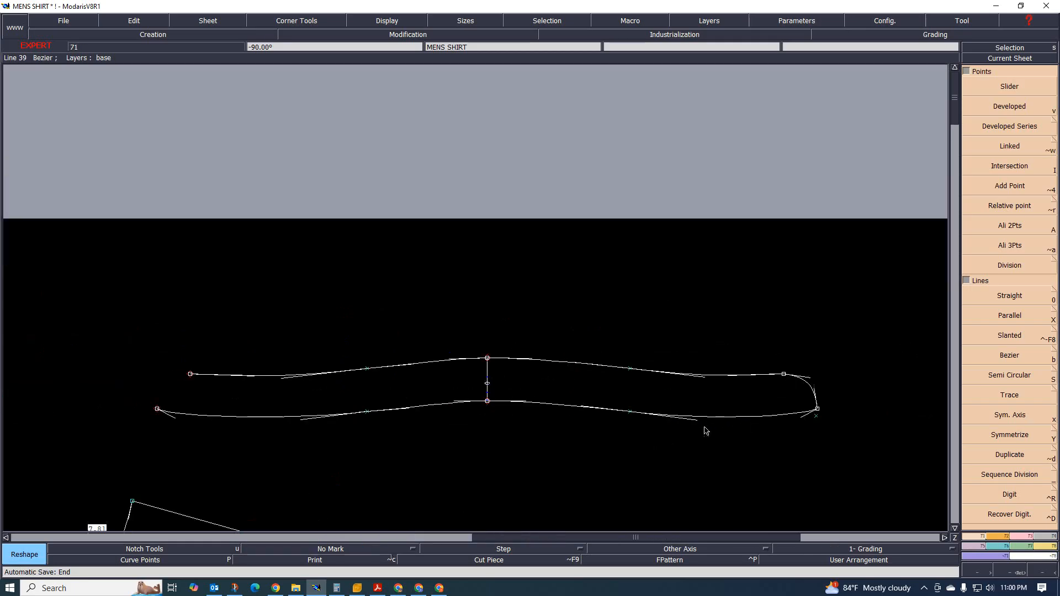
scroll(661, 428, "up", 2)
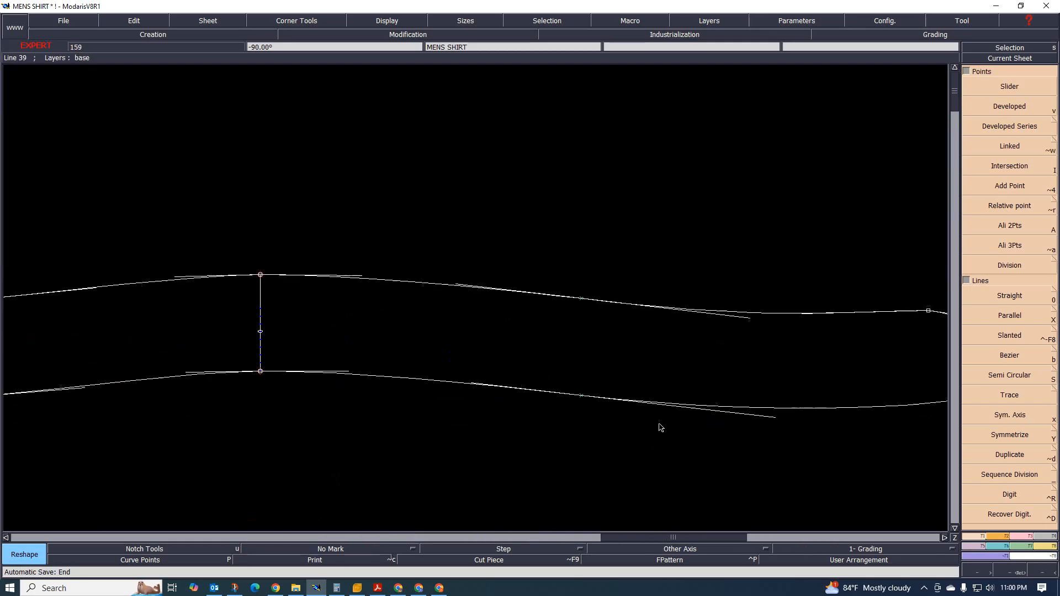
- Lengthen the upper edge's front-side tangent at the bend point and flatten the rounded front's starting tangent
left_click(749, 318)
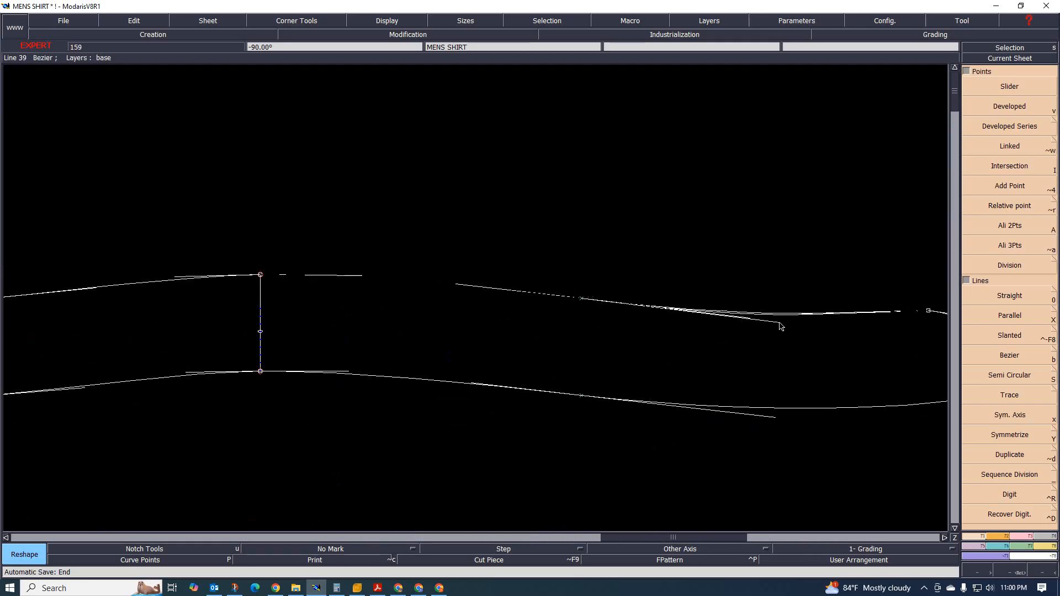
scroll(693, 369, "down", 2)
scroll(828, 343, "up", 3)
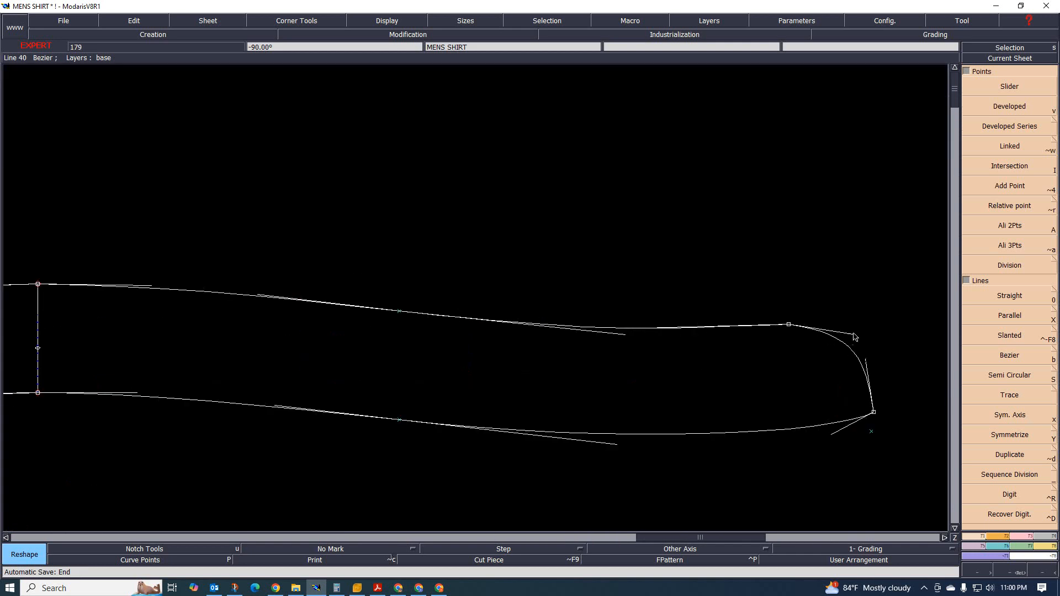
left_click(855, 332)
scroll(793, 333, "down", 3)
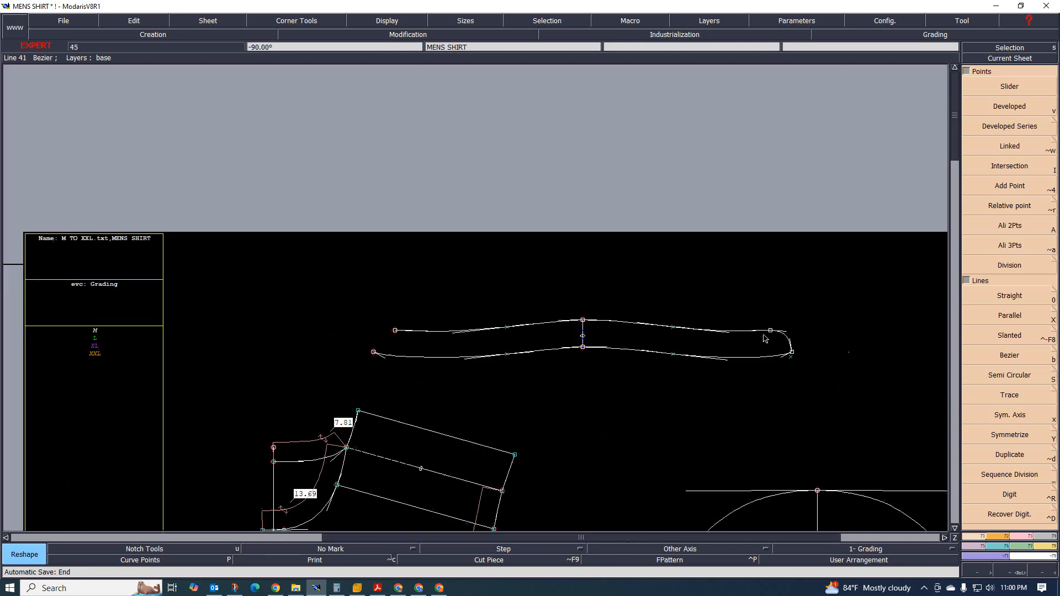
scroll(766, 338, "up", 1)
scroll(482, 321, "up", 2)
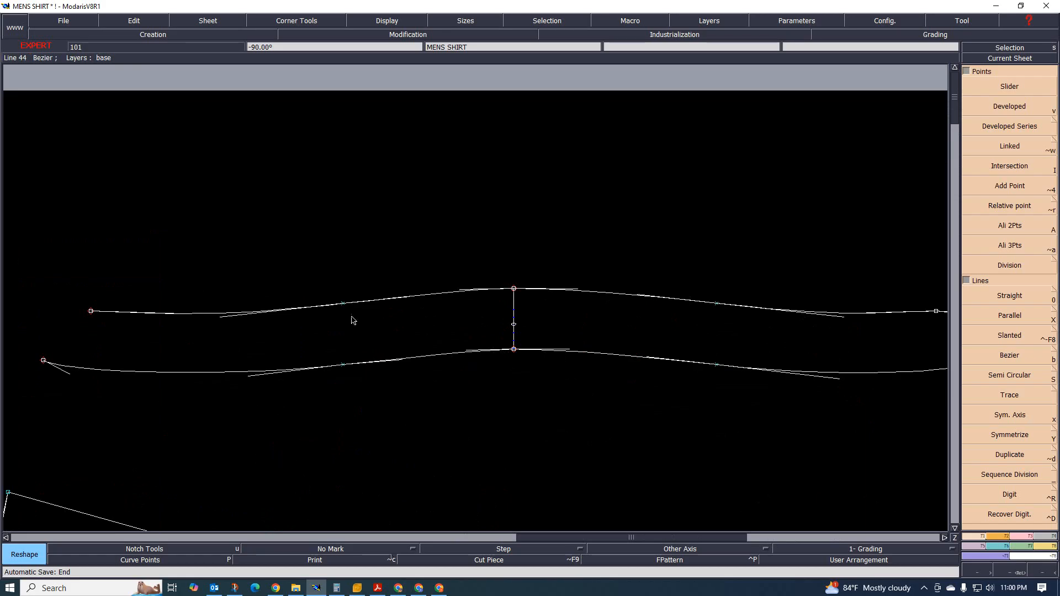
- Delete the mirrored upper and lower edges and their leftover points behind the back end
key("Delete")
left_click(189, 313)
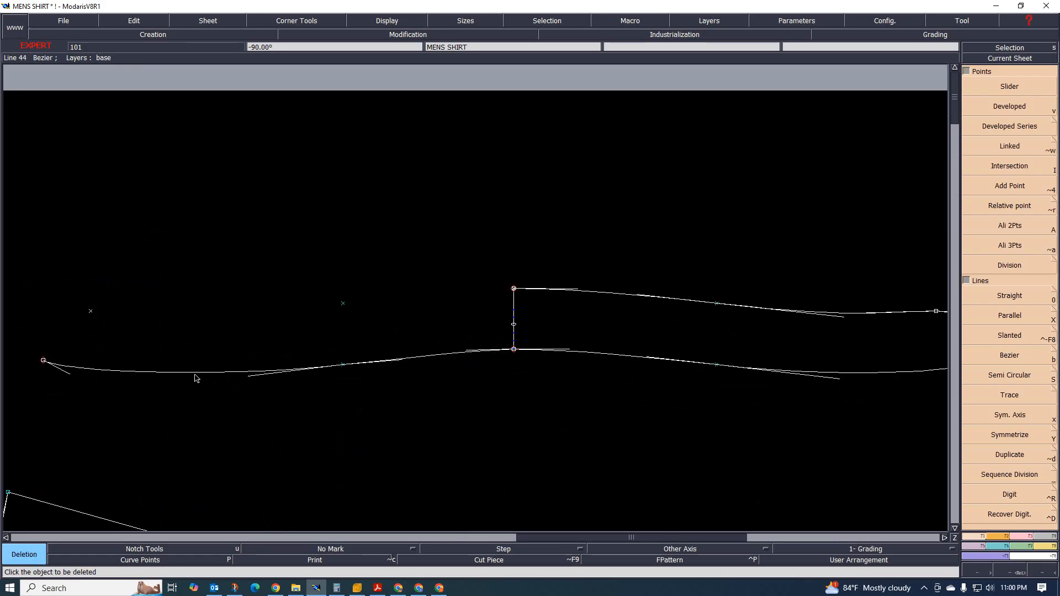
left_click(196, 374)
left_click(342, 303)
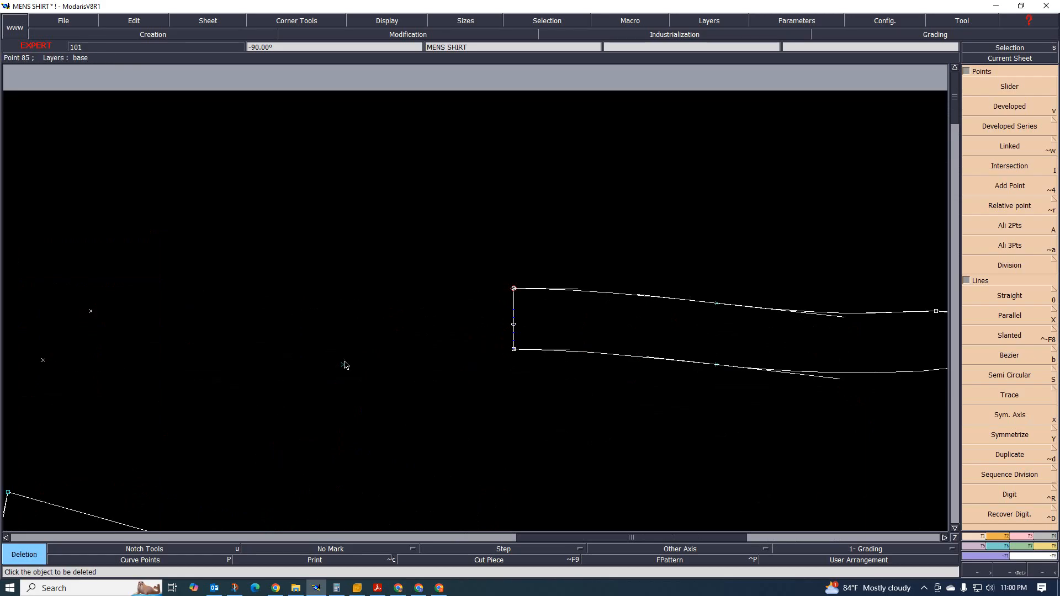
left_click(343, 362)
left_click(91, 311)
scroll(363, 359, "down", 1)
scroll(411, 326, "up", 2)
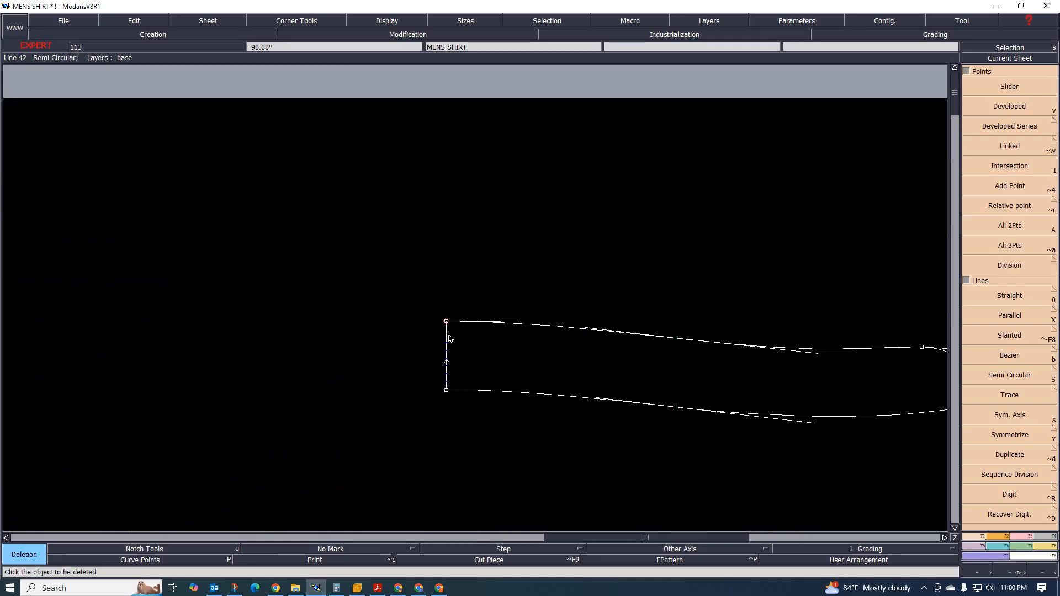
- Move the stand's upper front corner forward by about 0.5 cm
scroll(387, 359, "down", 1)
scroll(456, 353, "up", 1)
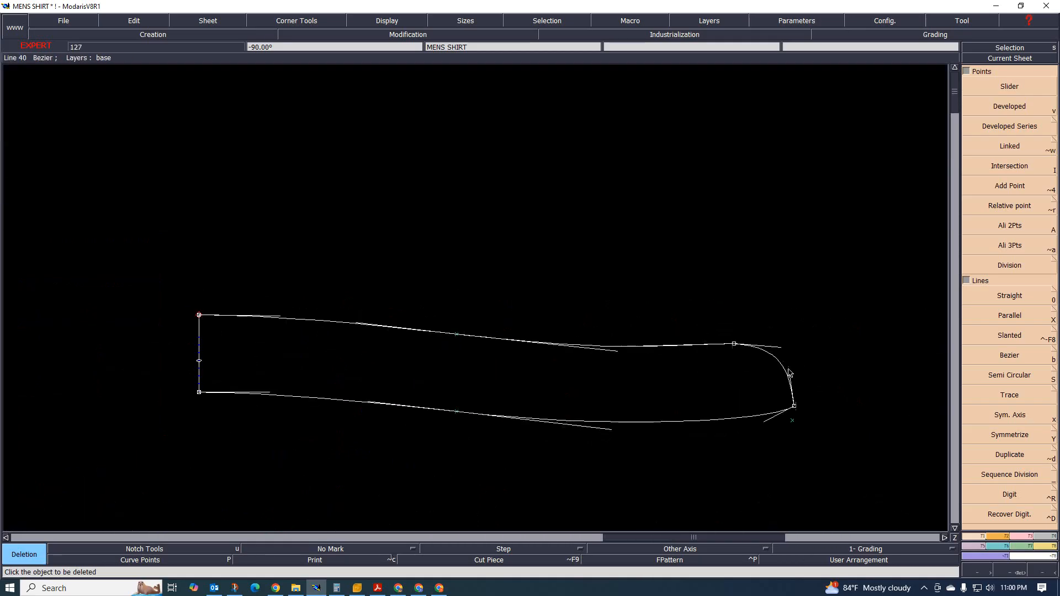
scroll(770, 363, "up", 2)
key("r")
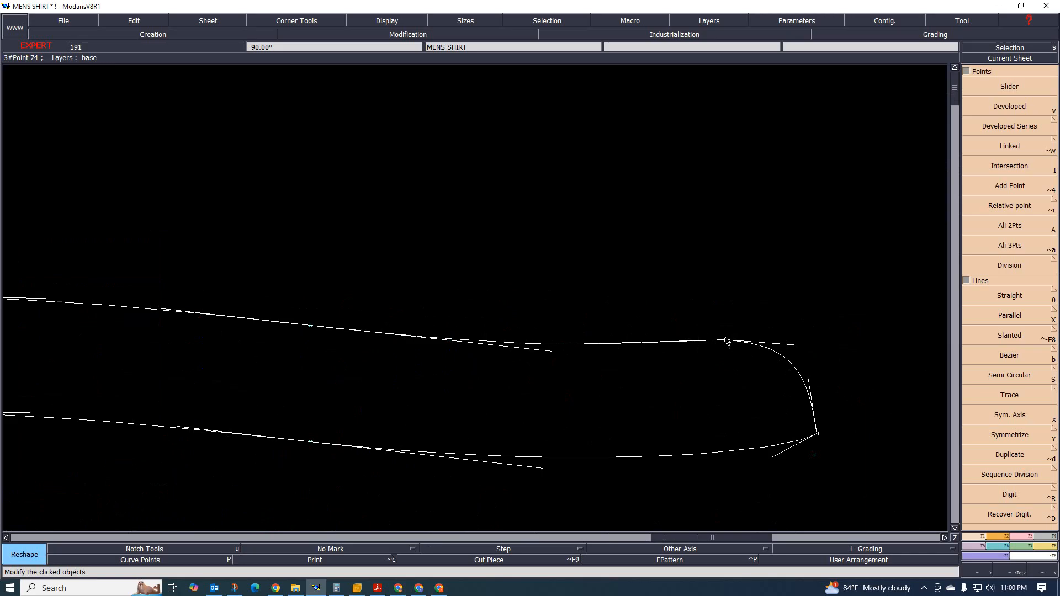
left_click(726, 340)
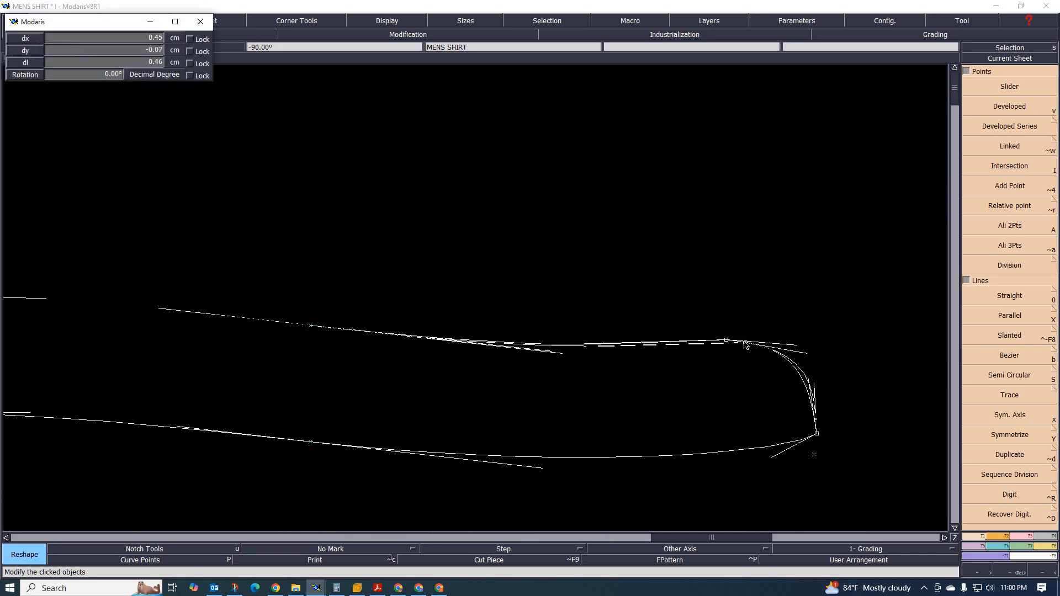
left_click(745, 339)
scroll(821, 393, "up", 1)
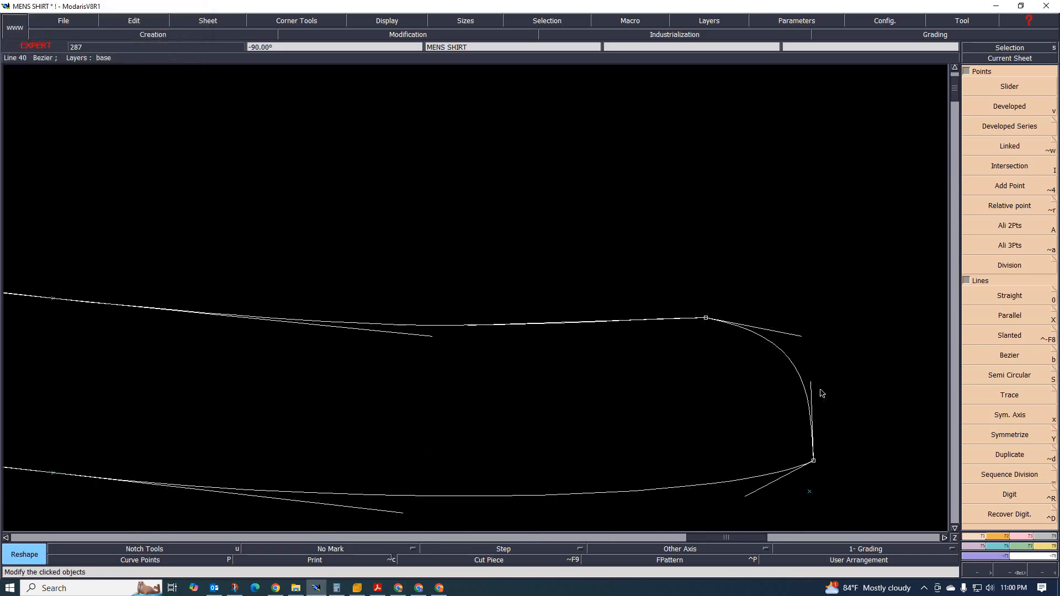
- Flatten the tangents on both sides of the upper front corner and tilt the upper edge's bend tangent slightly downward
left_click(798, 339)
left_click(774, 335)
left_click(625, 325)
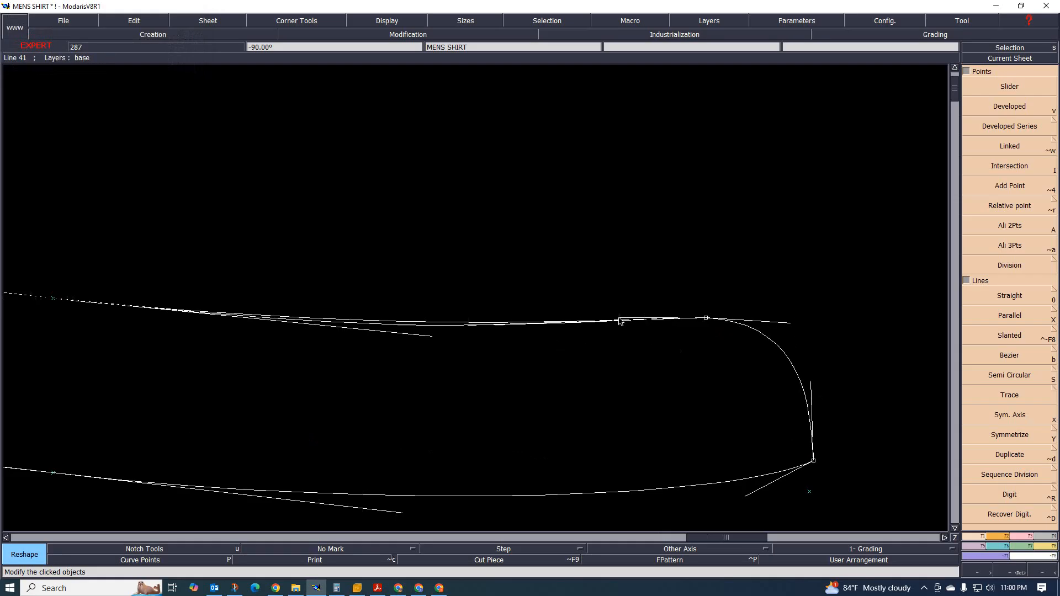
left_click(608, 325)
left_click(420, 342)
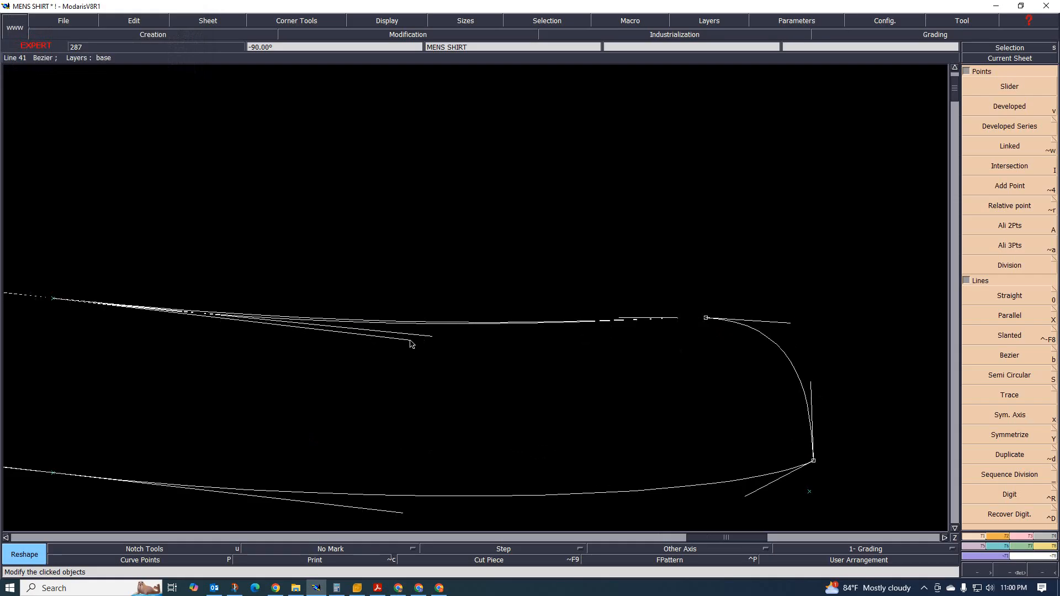
left_click(417, 342)
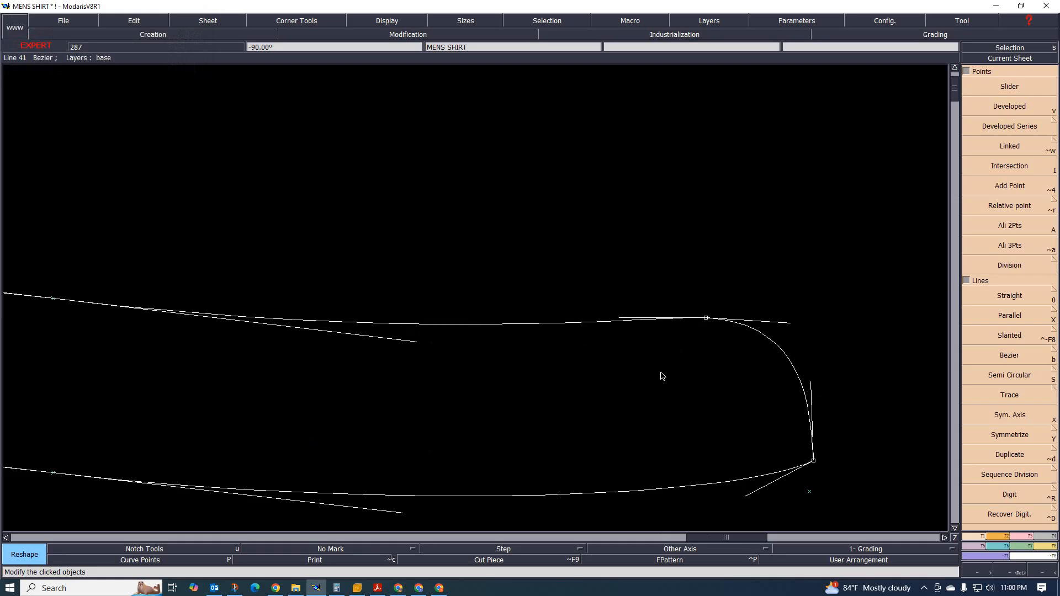
- Symmetrize the stand's lower edge, upper edge and rounded front about the centre-back axis to form the full collar stand
scroll(717, 408, "down", 1)
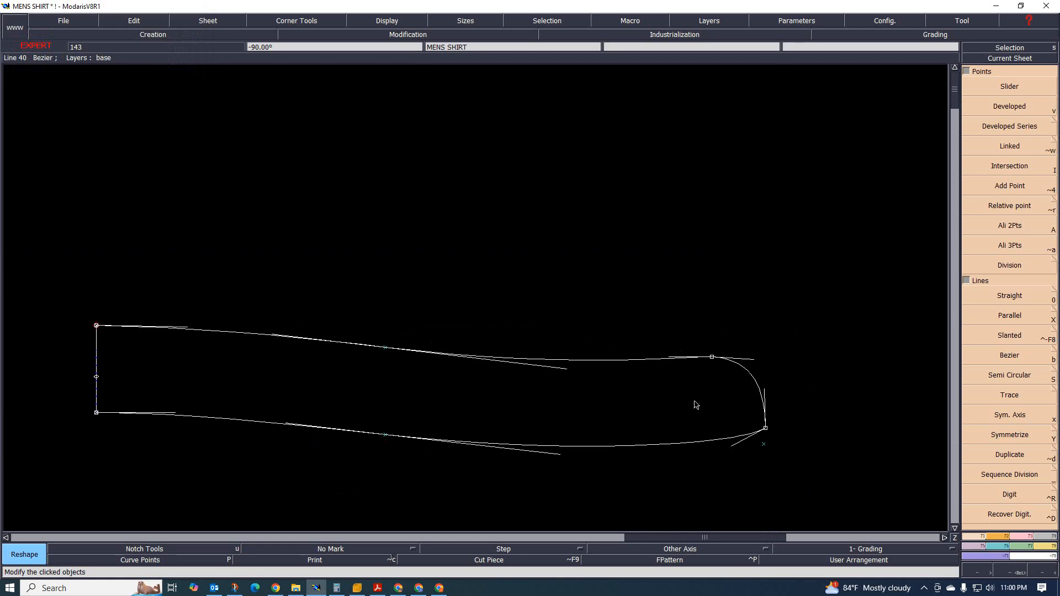
scroll(723, 418, "down", 1)
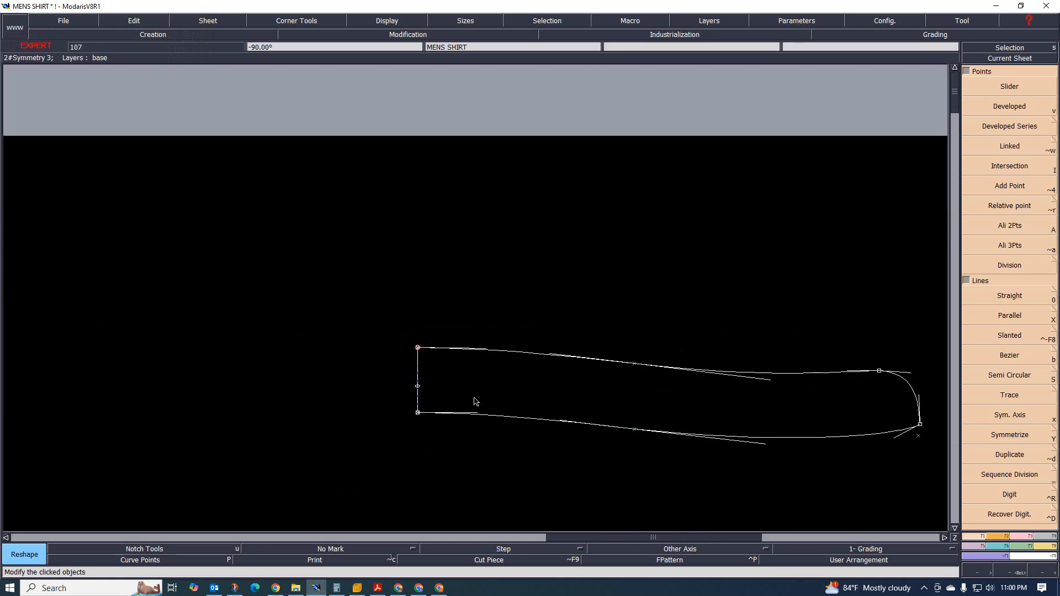
scroll(428, 419, "up", 2)
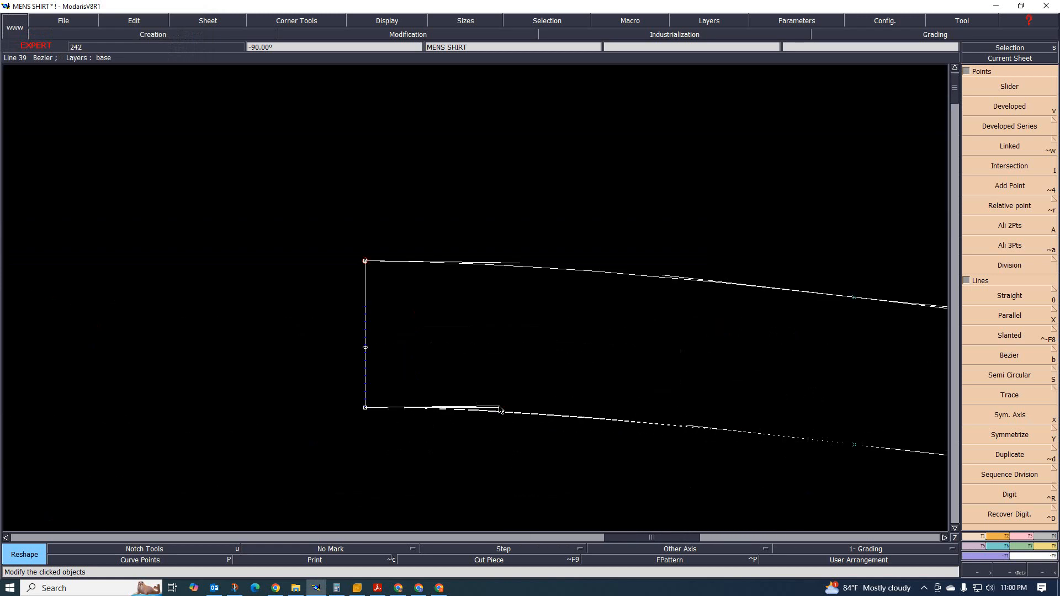
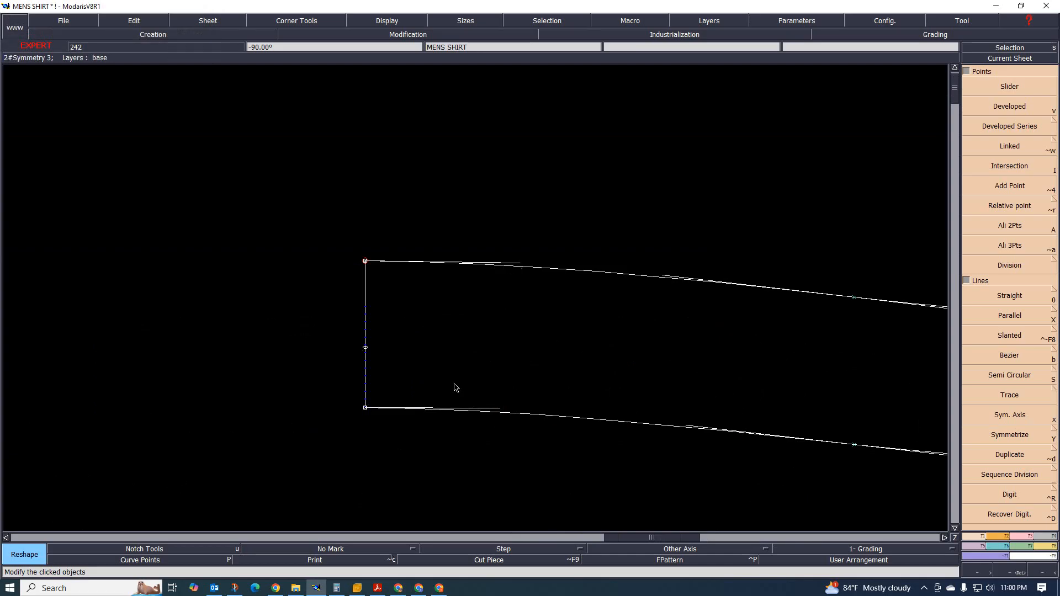
scroll(456, 388, "down", 3)
key("y")
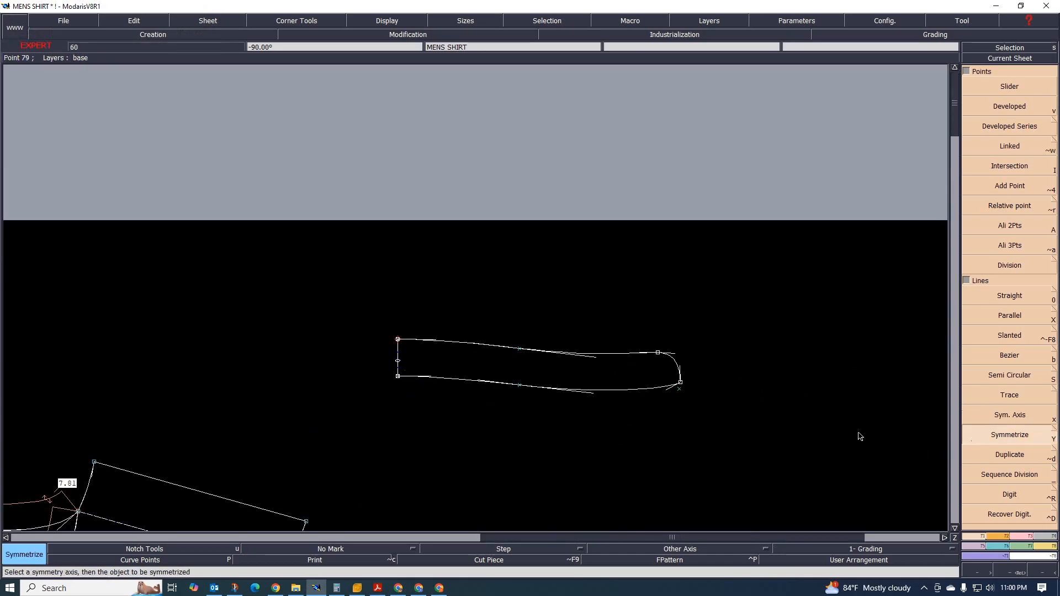
left_click(470, 381)
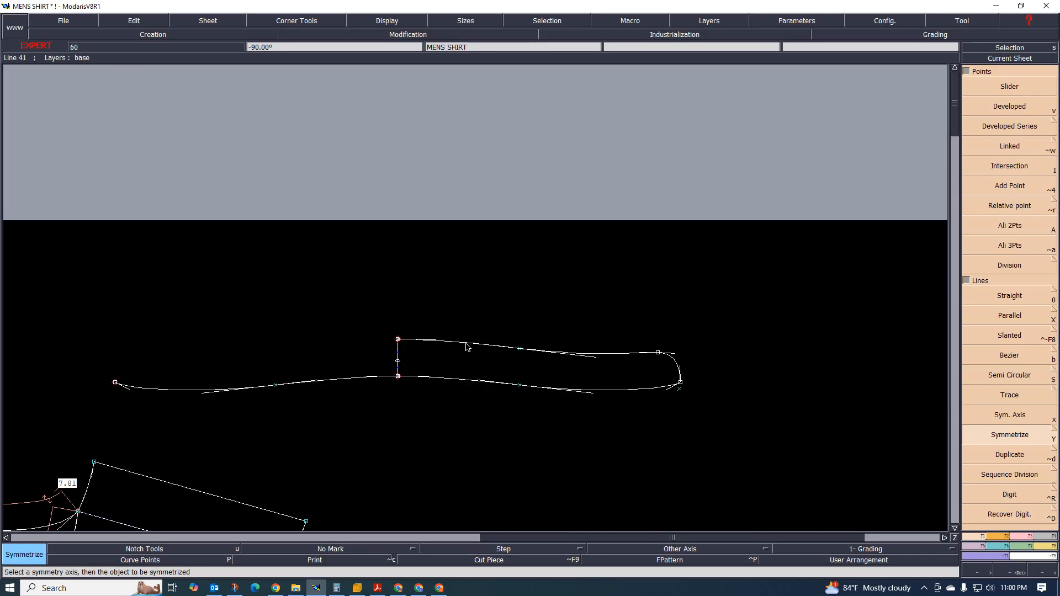
left_click(469, 345)
left_click(674, 367)
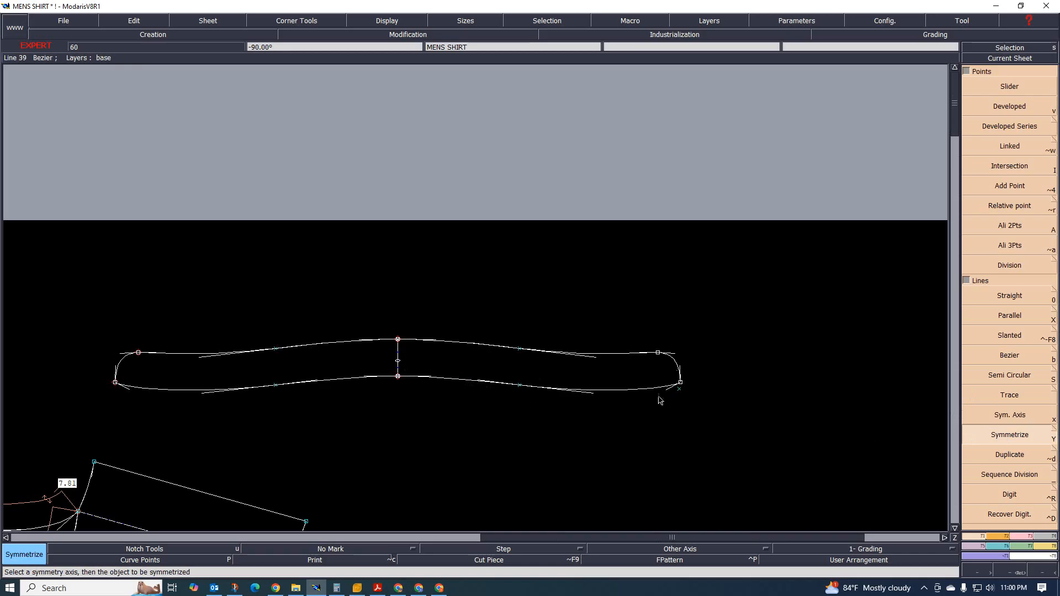
- Draw a straight horizontal line across the stand joining the lowest points of the lower edge on both halves
scroll(522, 436, "down", 2)
scroll(499, 432, "up", 2)
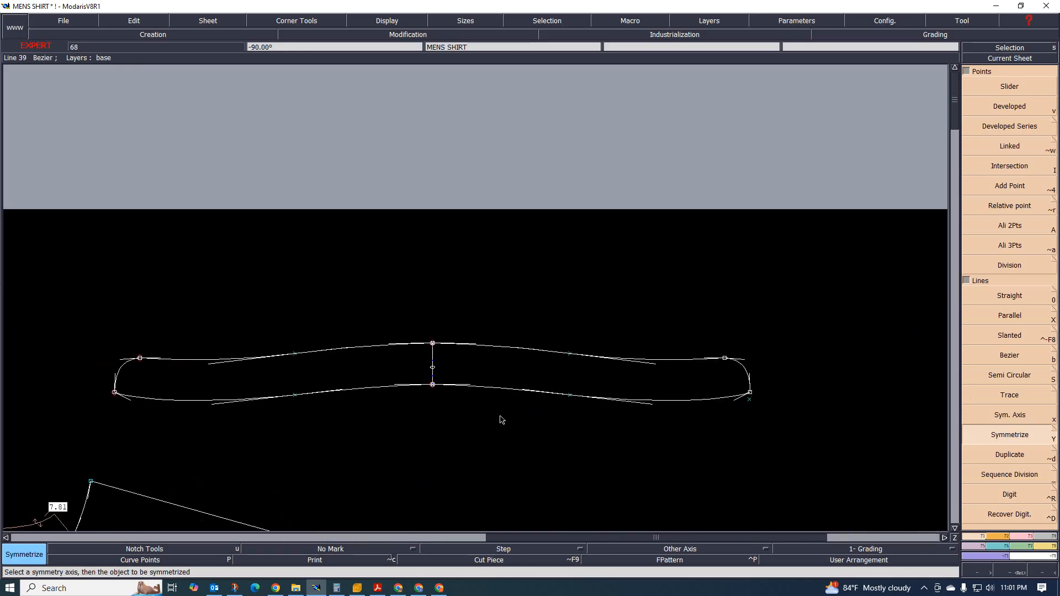
scroll(767, 403, "up", 1)
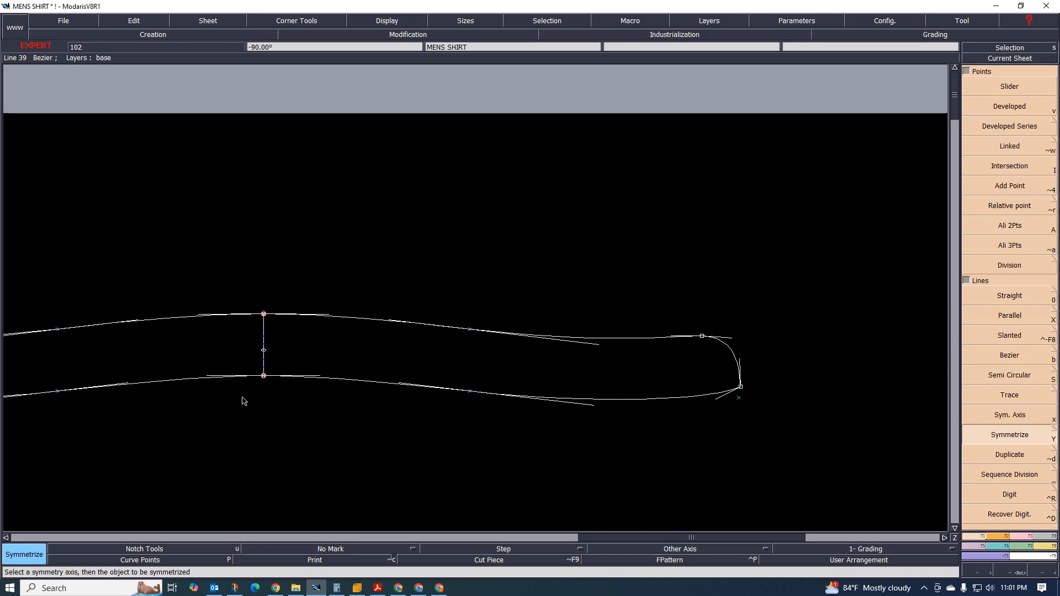
scroll(485, 408, "down", 2)
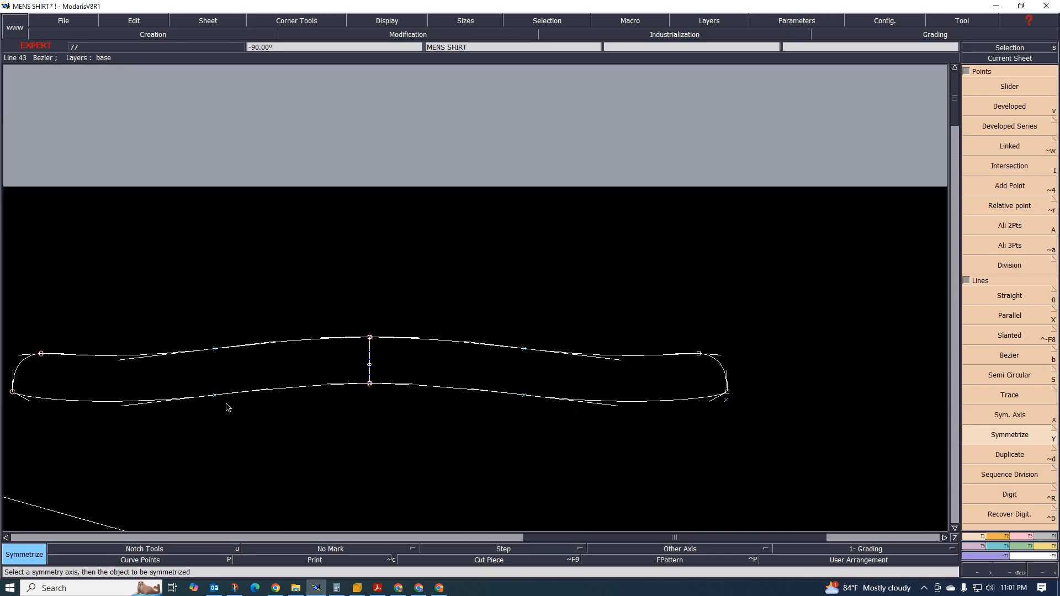
key("0")
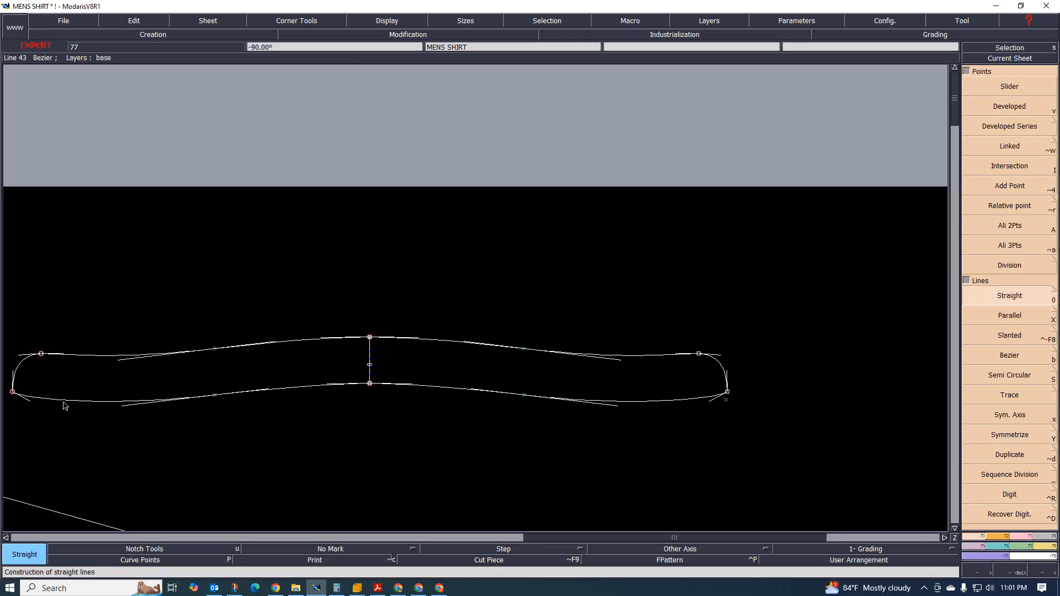
left_click(99, 404)
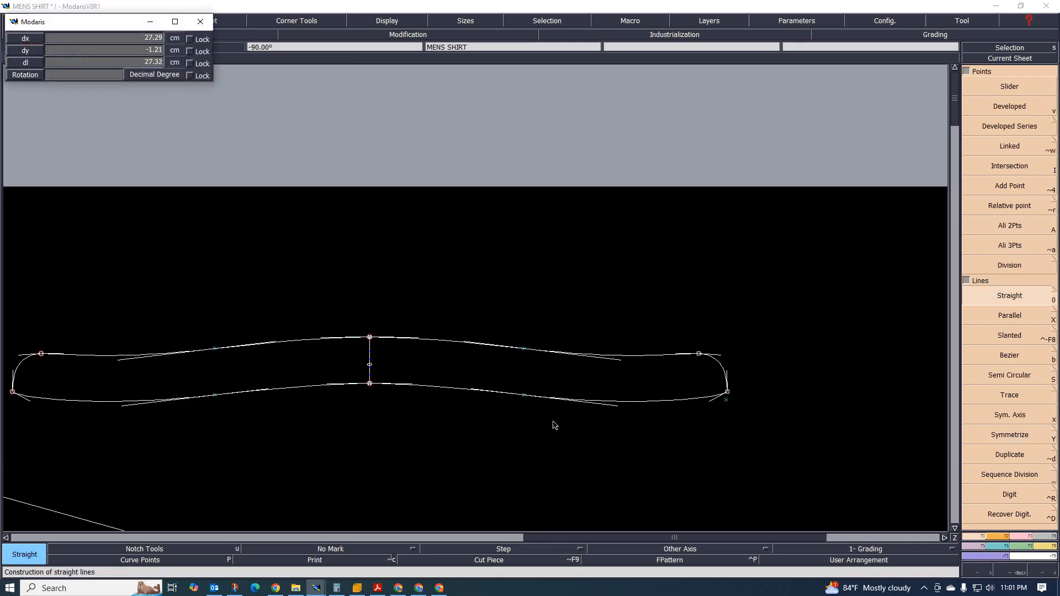
left_click(630, 404)
scroll(436, 399, "up", 2)
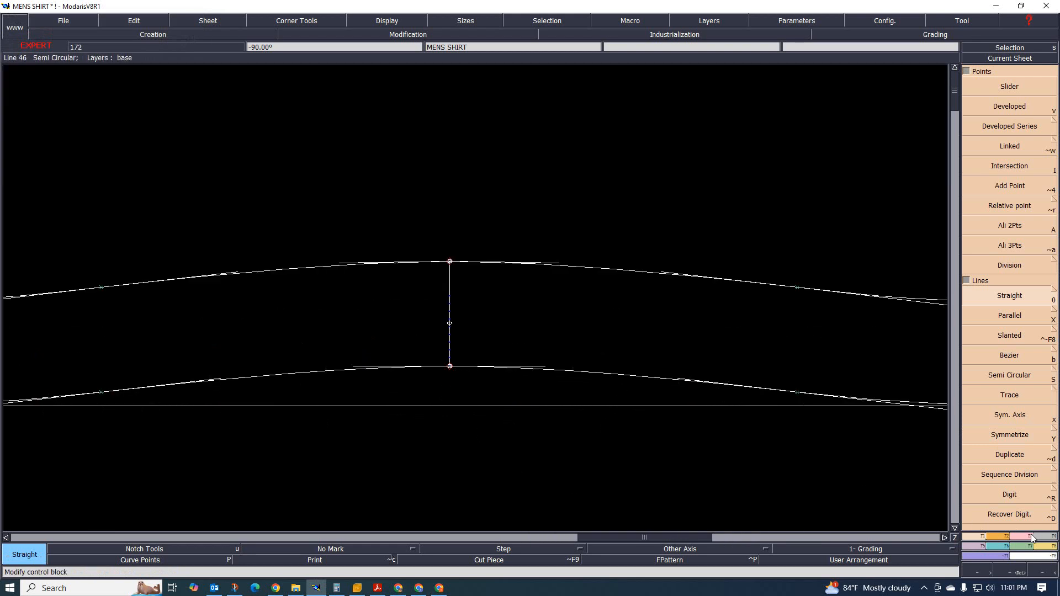
- Add a dynamic length measure from the horizontal line up to the lower edge's centre-back point
scroll(520, 455, "down", 2)
scroll(832, 449, "up", 1)
scroll(570, 437, "down", 1)
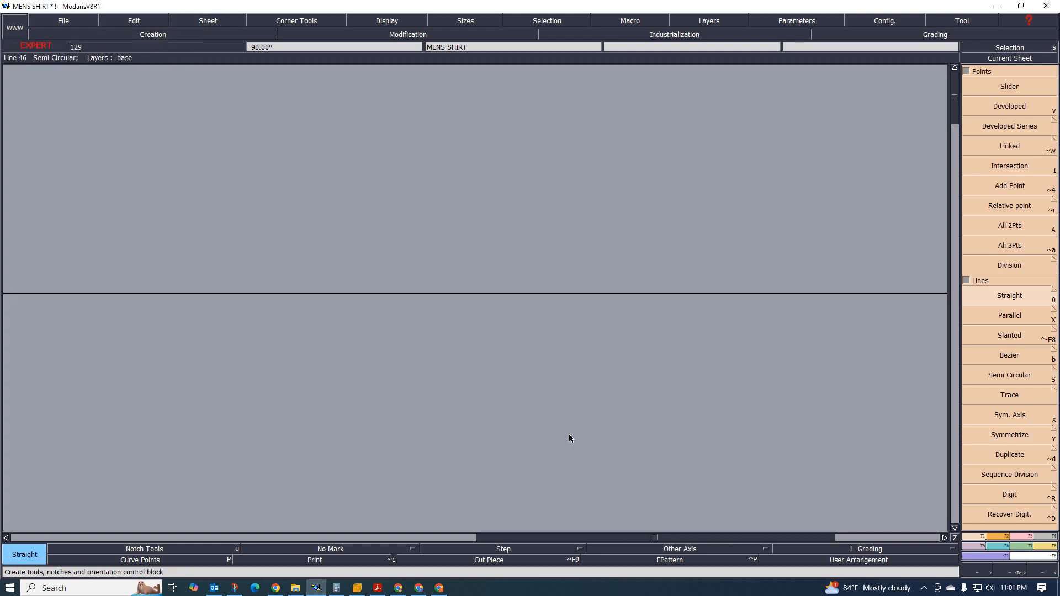
left_click(1050, 537)
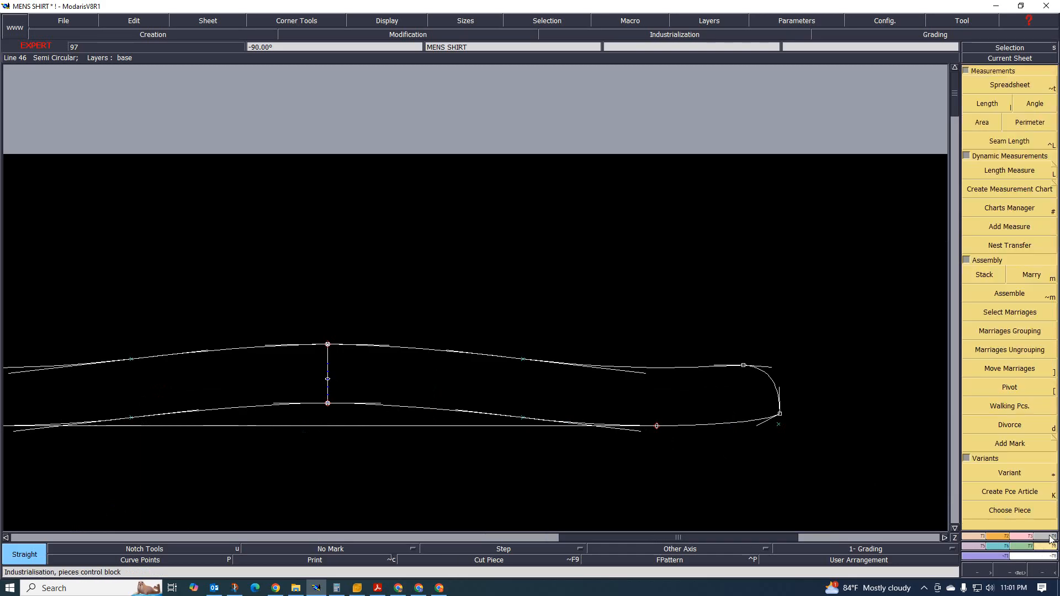
left_click(1012, 170)
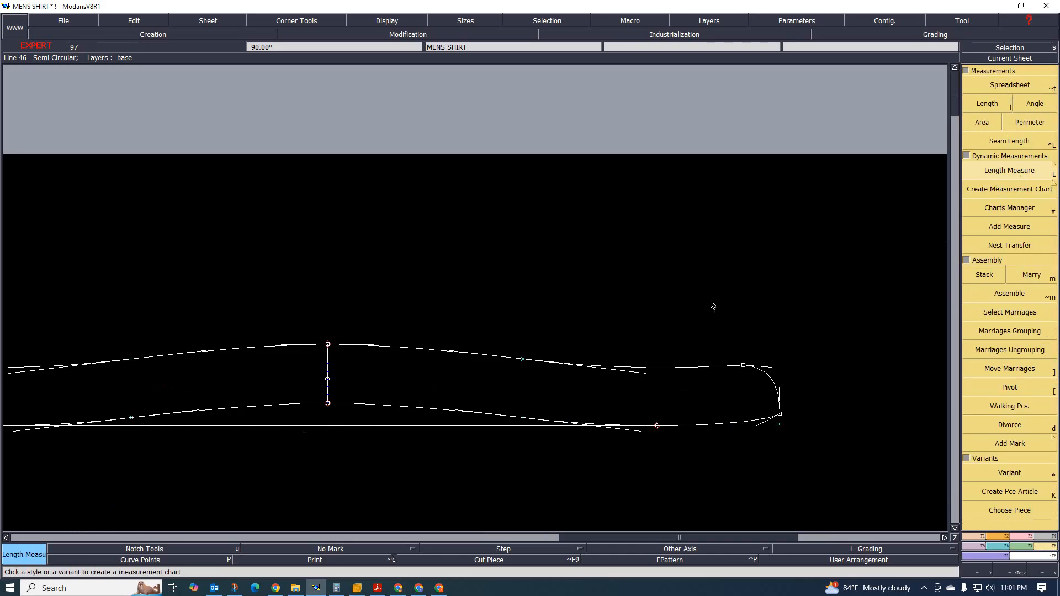
left_click(328, 429)
scroll(337, 426, "up", 3)
scroll(295, 418, "down", 5)
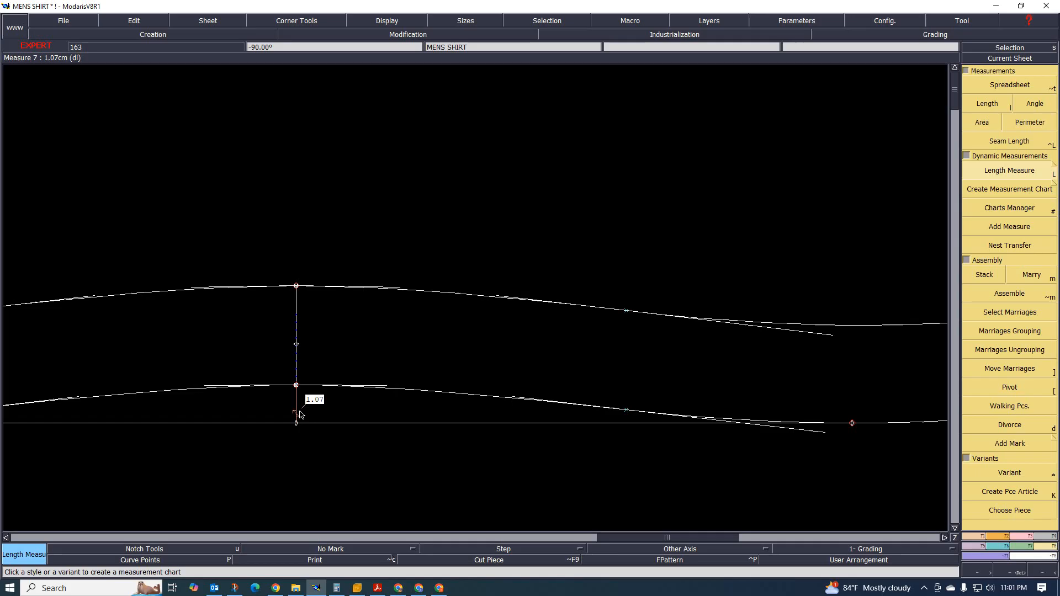
scroll(281, 390, "up", 3)
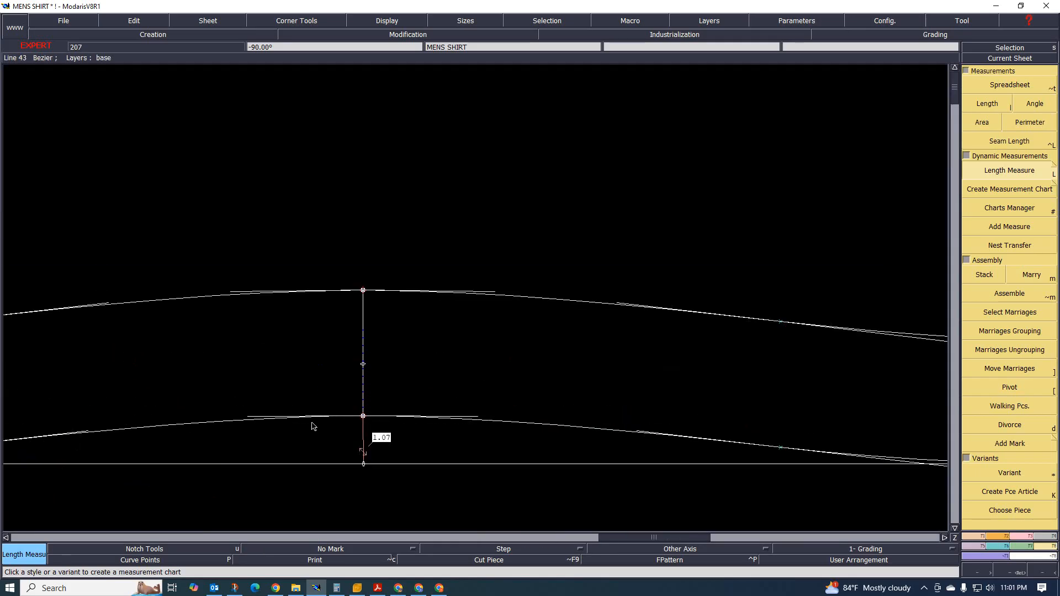
- Move the original half's lower centre-back point straight down with dx 0 and dy -0.10 cm
key("Escape")
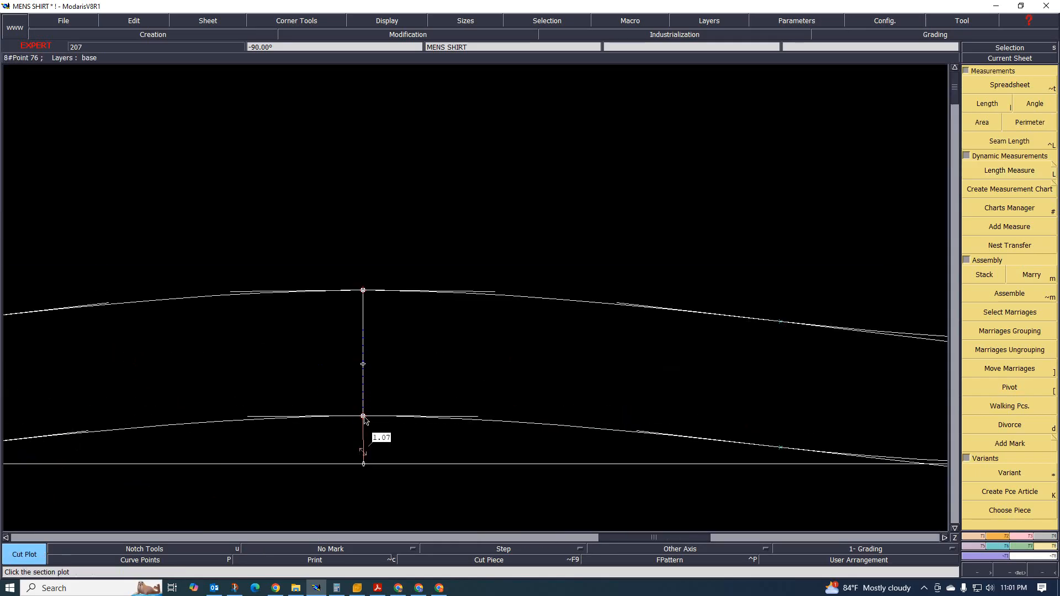
scroll(365, 418, "up", 1)
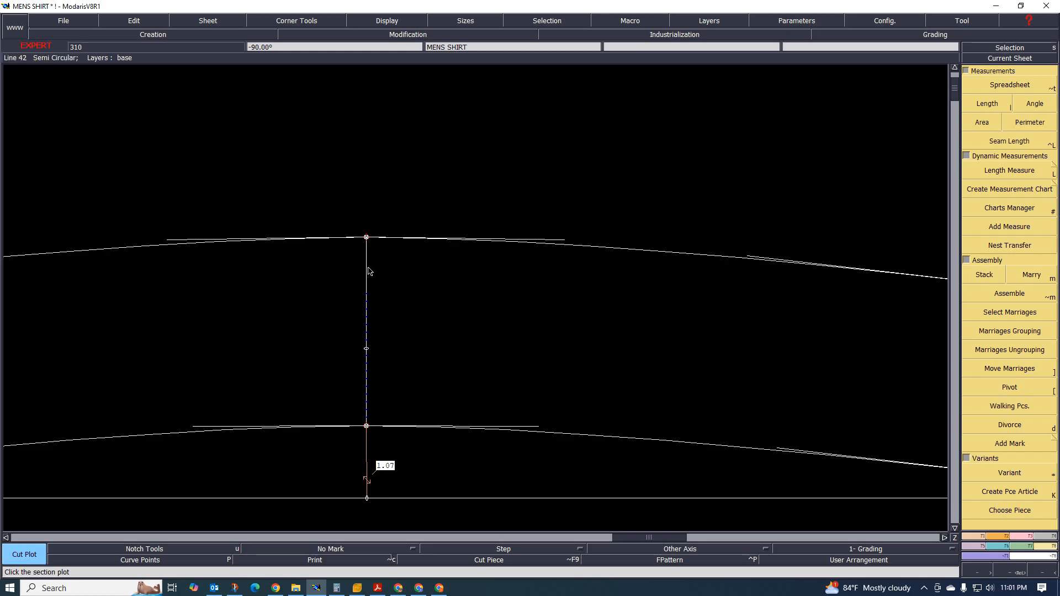
key("F5")
left_click(366, 425)
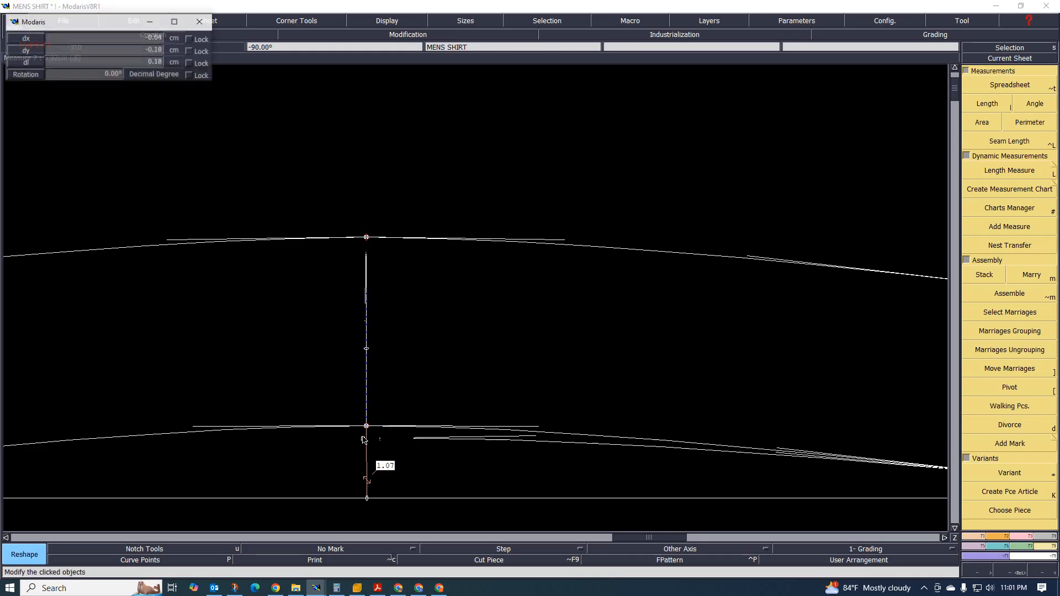
type("1.50")
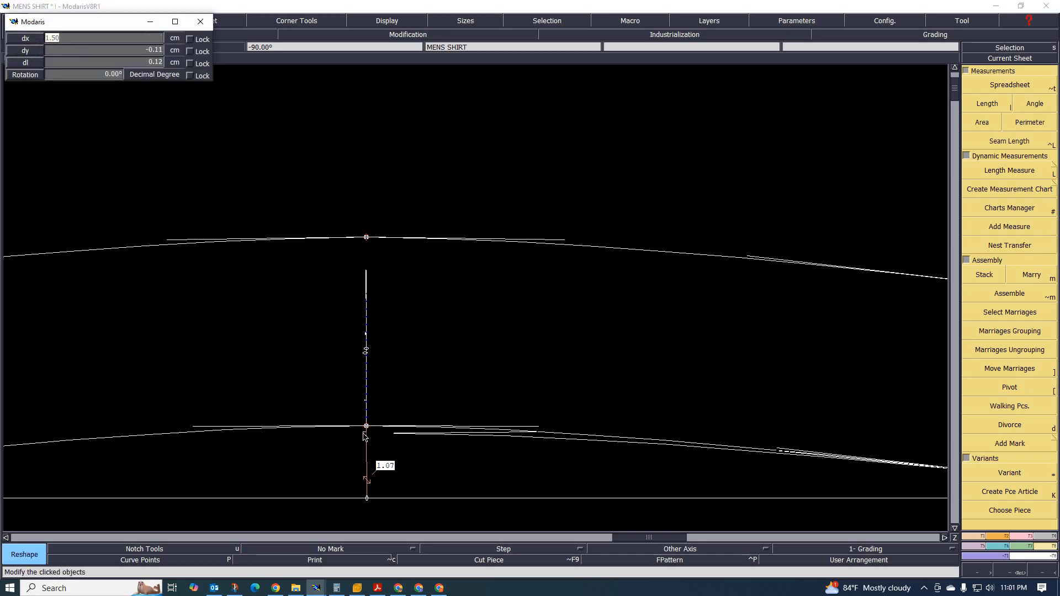
key("Return")
type("-.1")
key("Return")
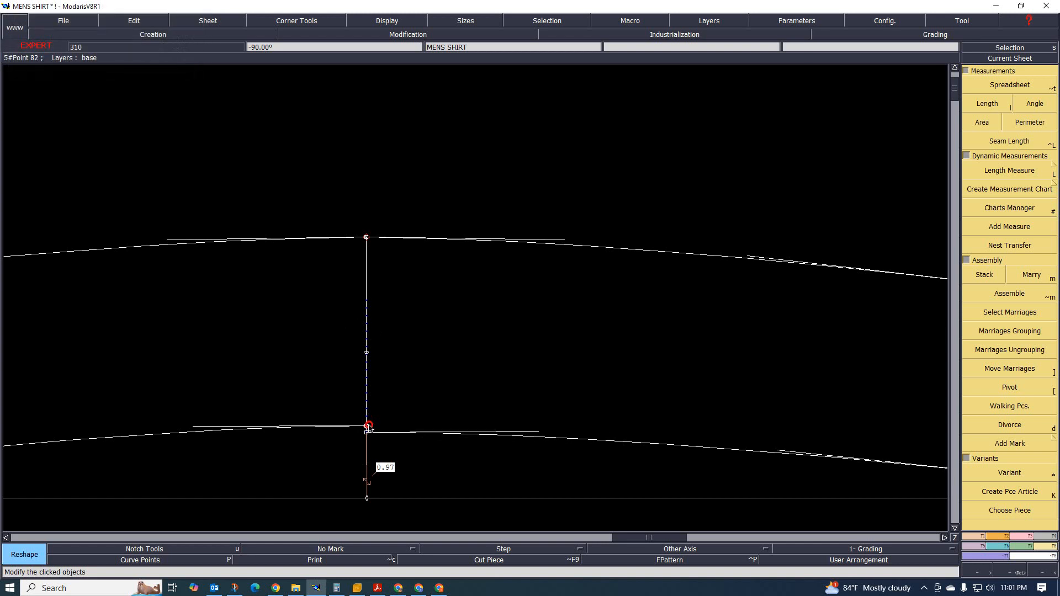
- Bring the mirrored lower edge's centre-back point onto the lowered one and lower the original half's upper centre-back point by about 0.09 cm
left_click(367, 428)
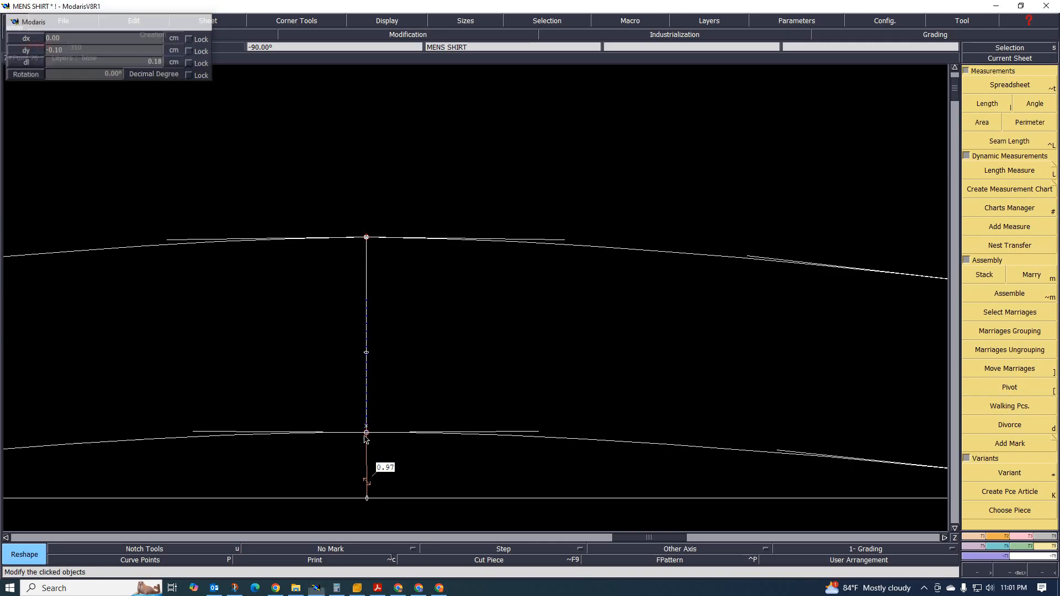
left_click(366, 243)
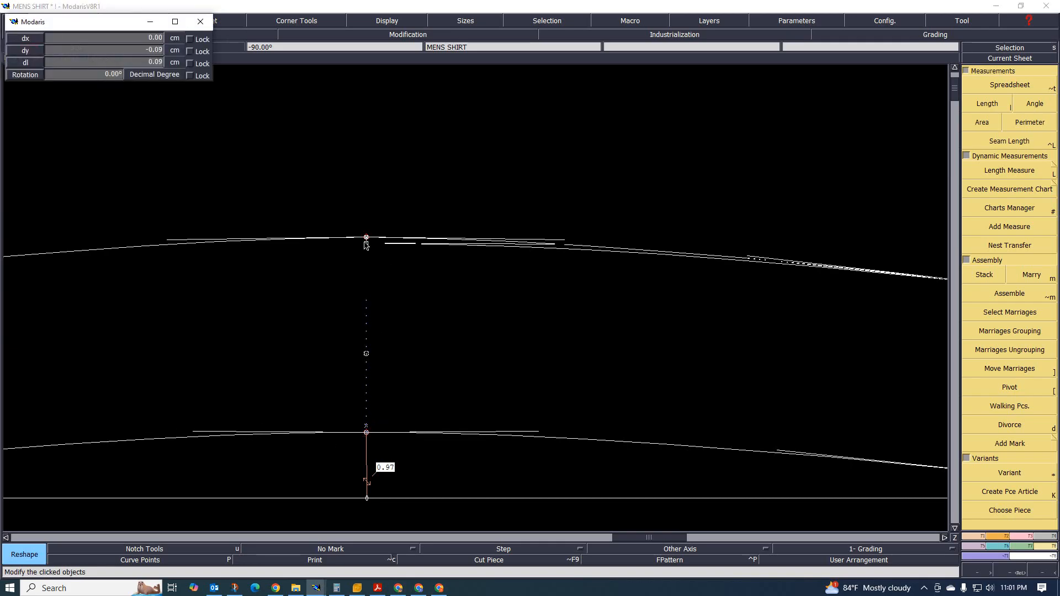
left_click(367, 243)
left_click(367, 240)
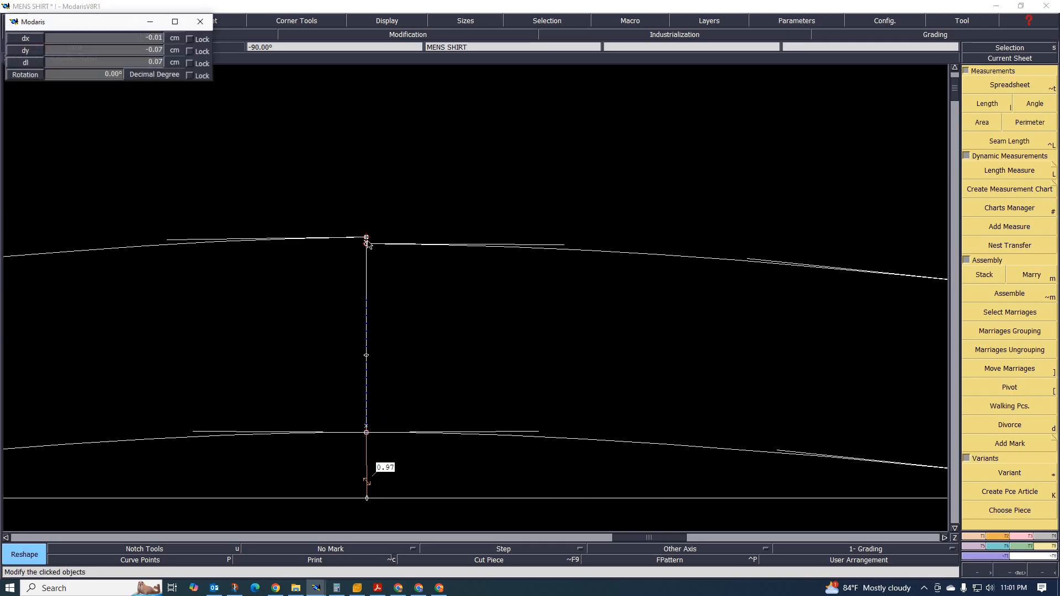
left_click(367, 242)
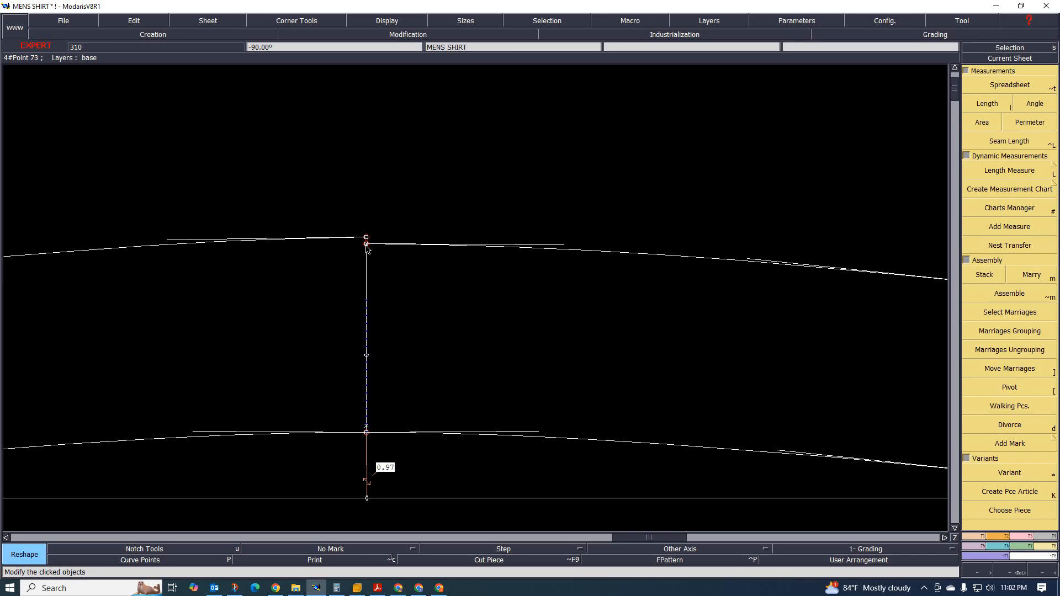
left_click(367, 241)
left_click(377, 273)
key("ctrl+z")
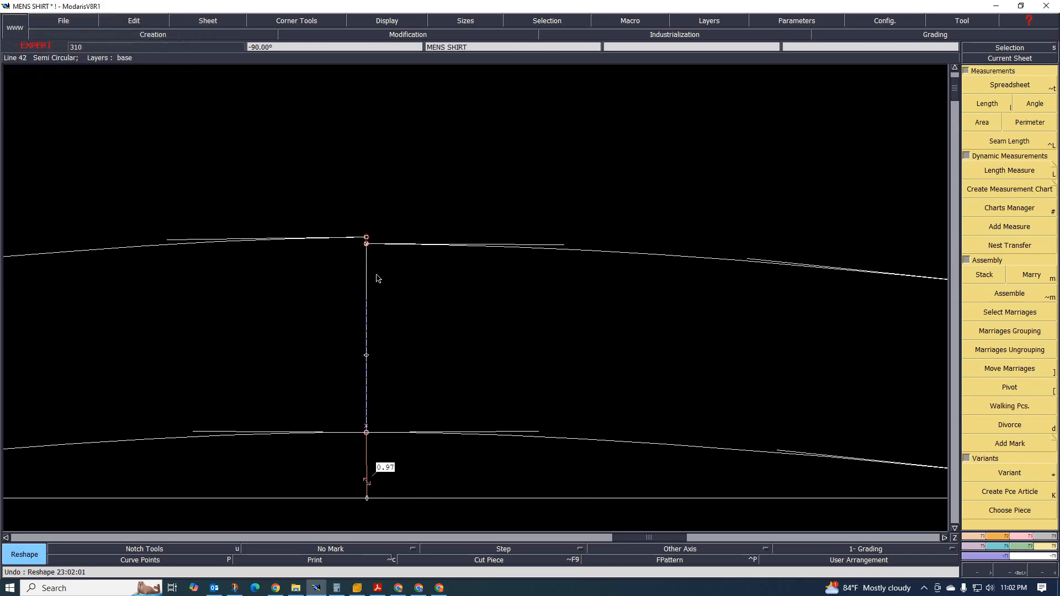
left_click(367, 240)
left_click(369, 238)
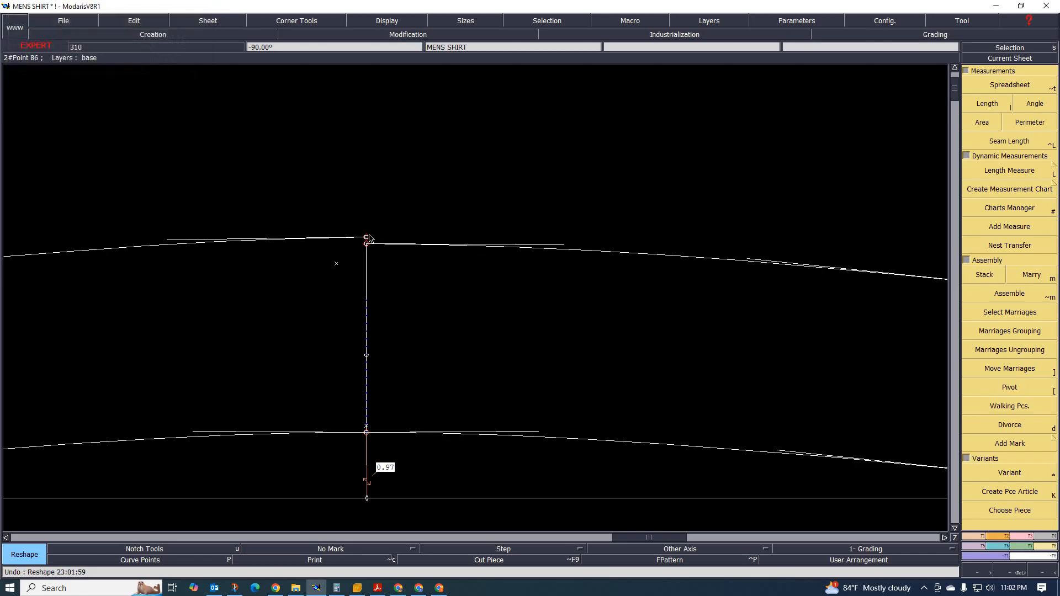
- Lower the mirrored upper edge's centre-back point by about 0.09 cm so it meets the original half's point
left_click(365, 241)
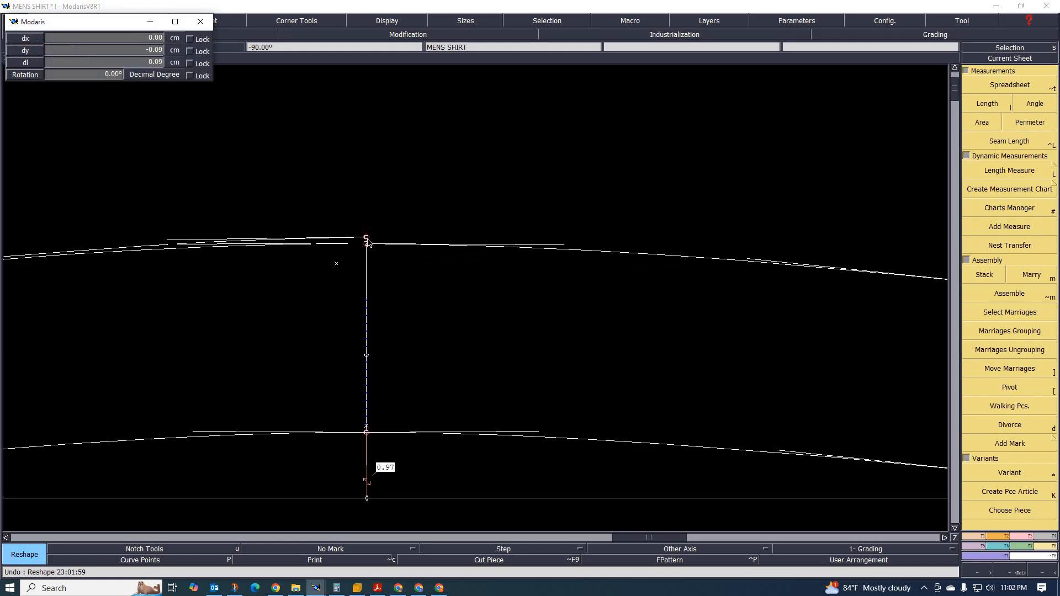
left_click(369, 245)
scroll(338, 379, "down", 3)
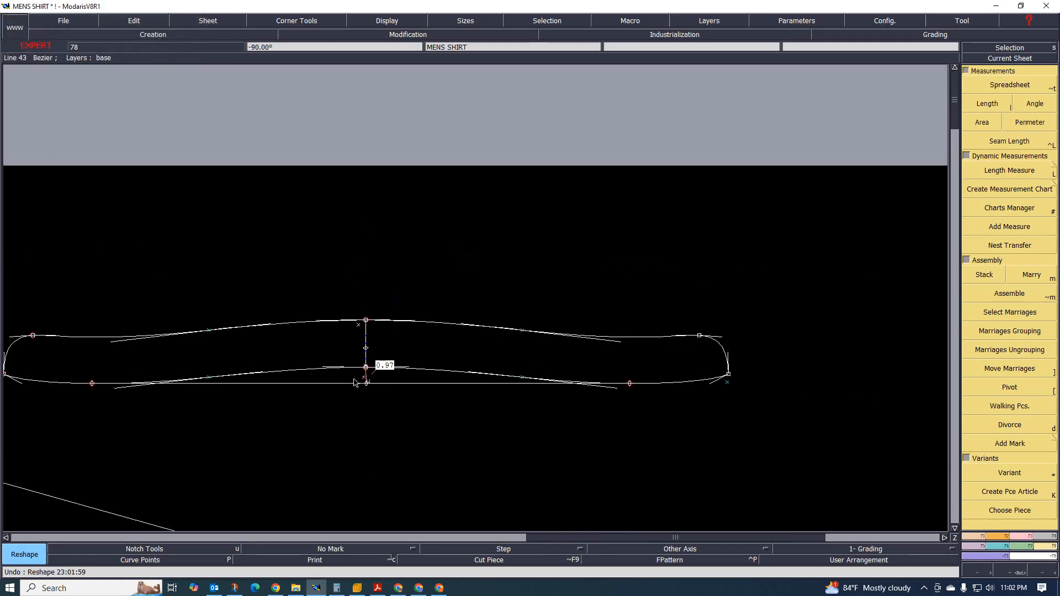
- Lengthen the horizontal baseline past the collar stand's front end with the Len.Str.Line tool
scroll(362, 378, "up", 2)
scroll(516, 408, "down", 3)
scroll(532, 416, "up", 2)
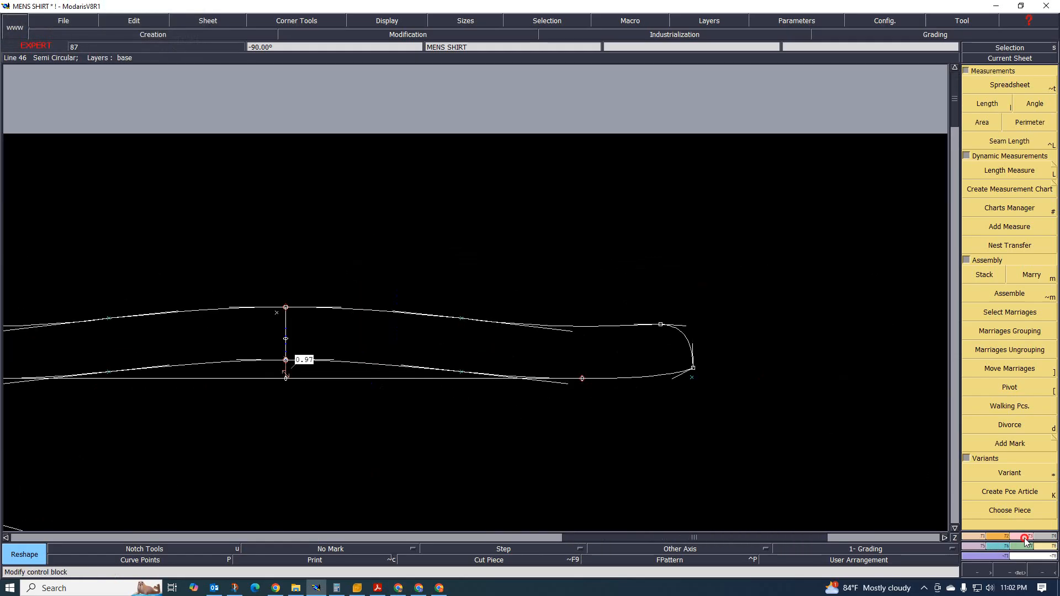
key("F2")
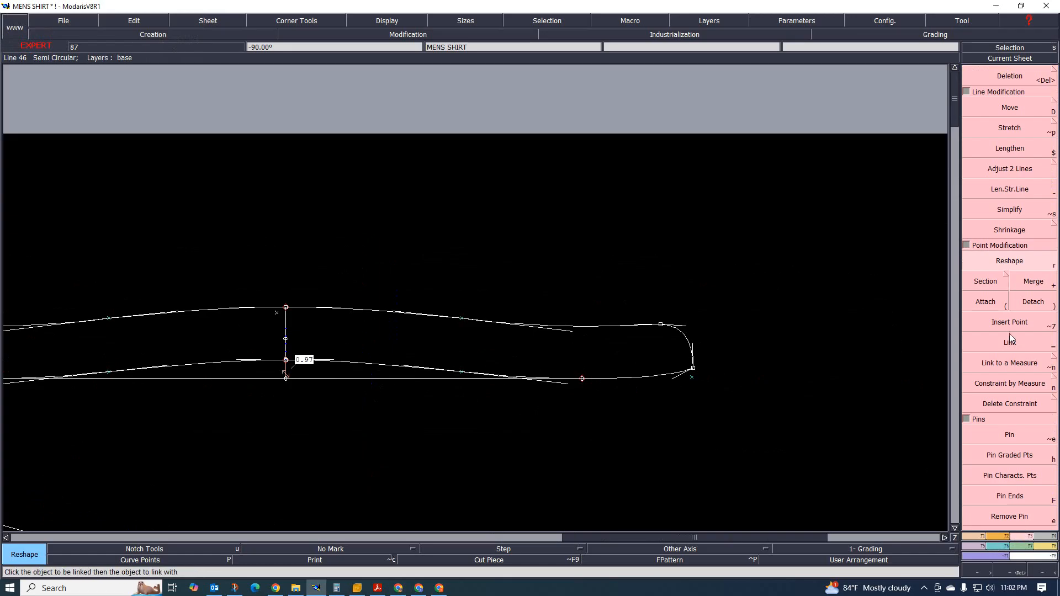
left_click(1009, 168)
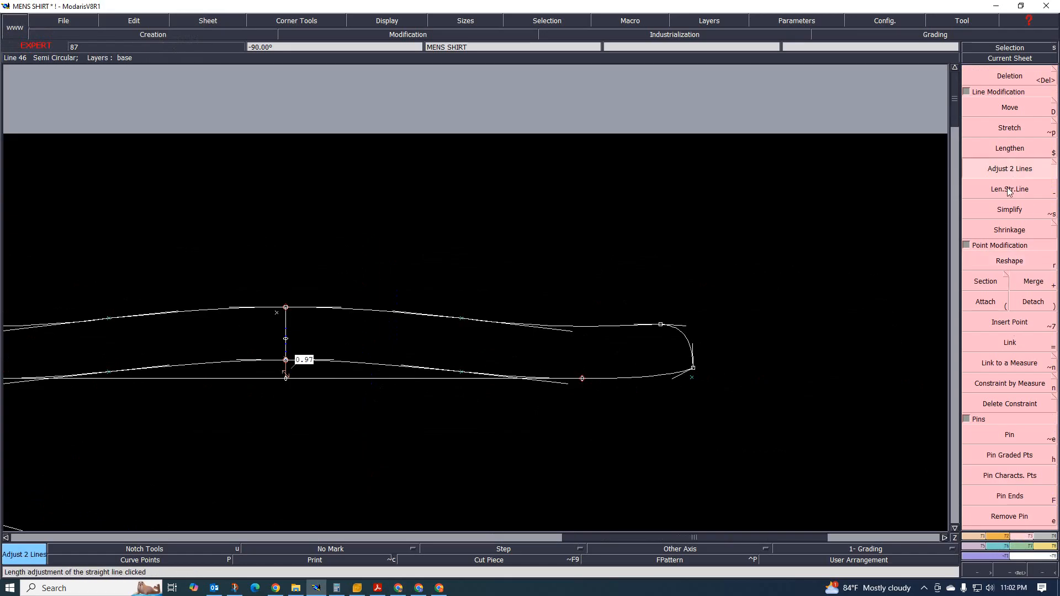
left_click(1009, 189)
left_click(670, 379)
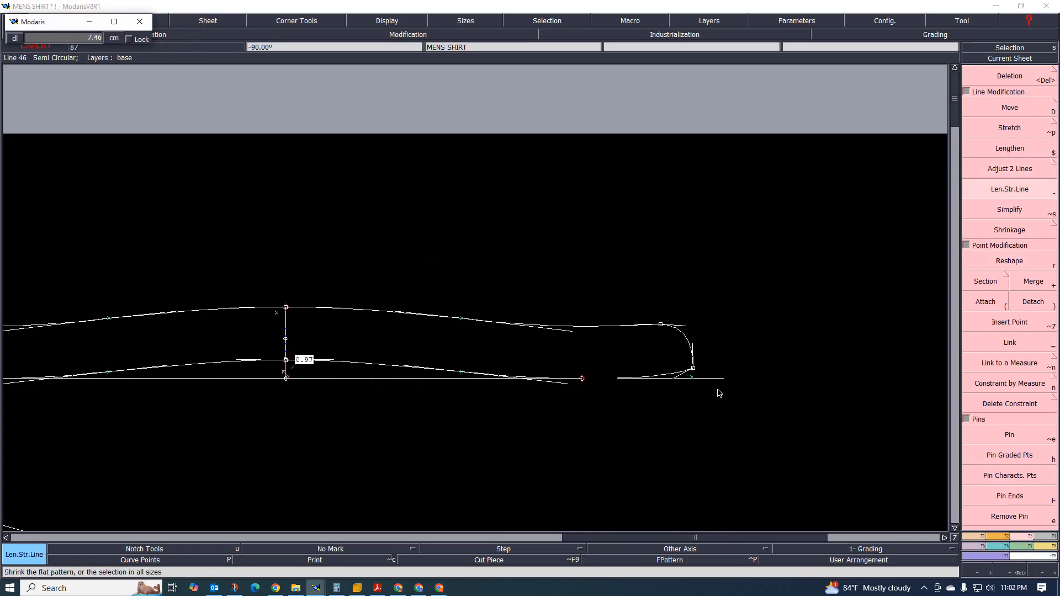
left_click(742, 381)
- Add a dynamic length measure from the extended baseline up to the collar stand's lower front corner
scroll(695, 380, "up", 2)
scroll(684, 367, "up", 1)
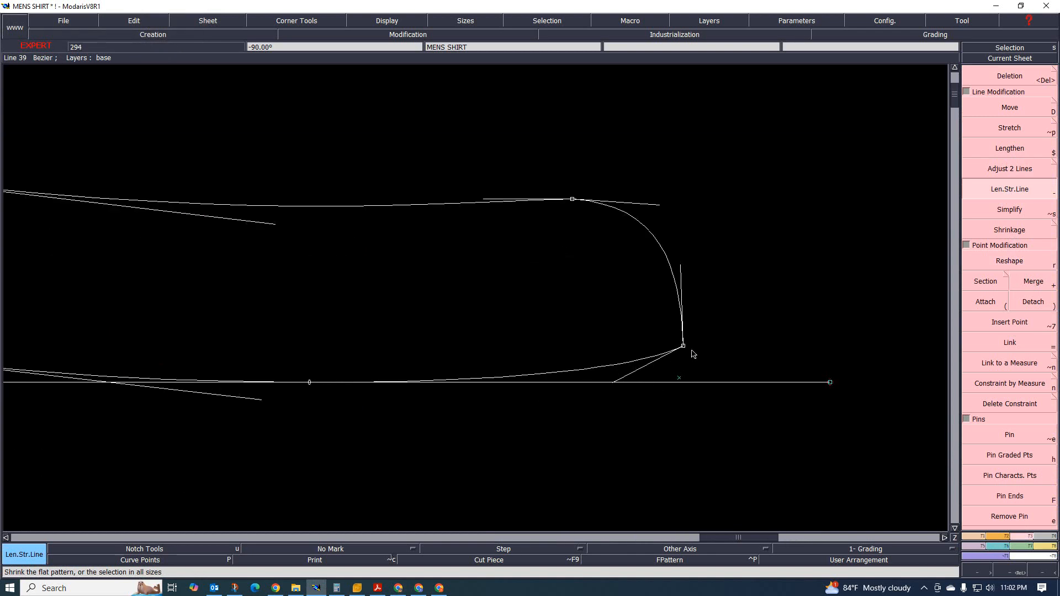
scroll(688, 360, "up", 1)
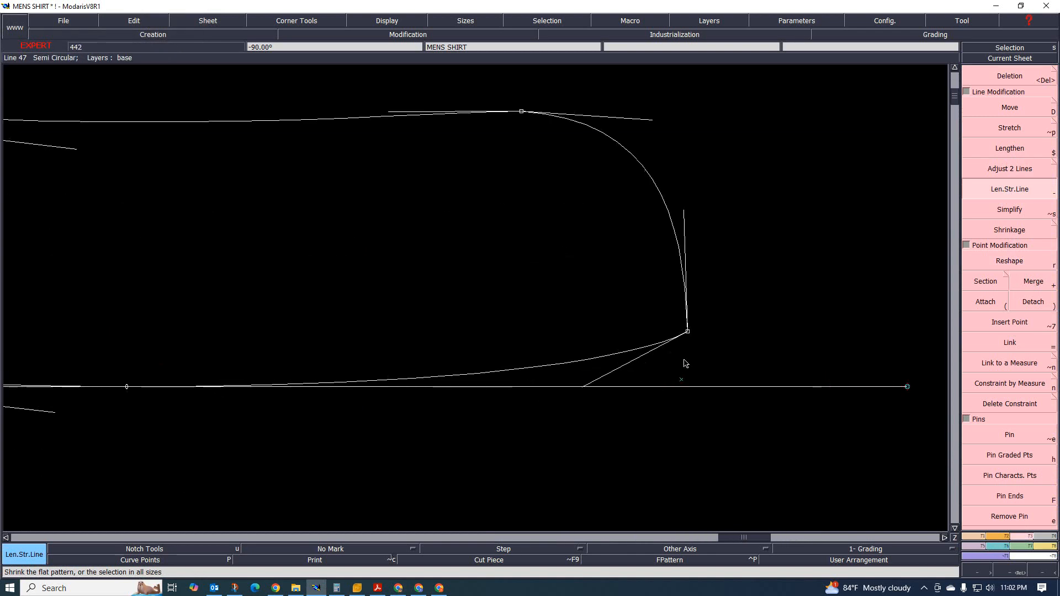
key("l")
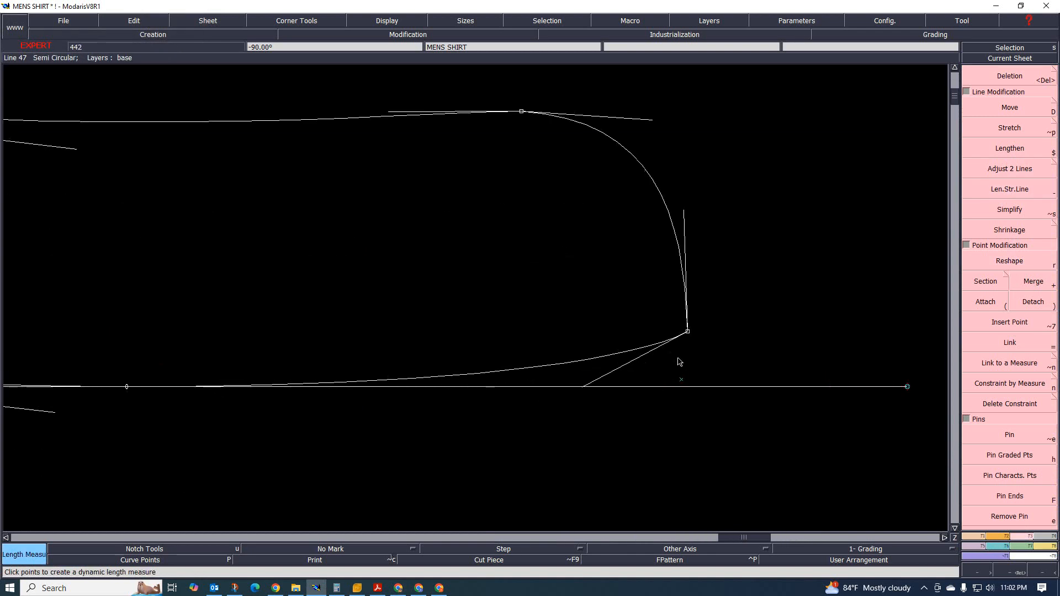
left_click(696, 389)
left_click(702, 361)
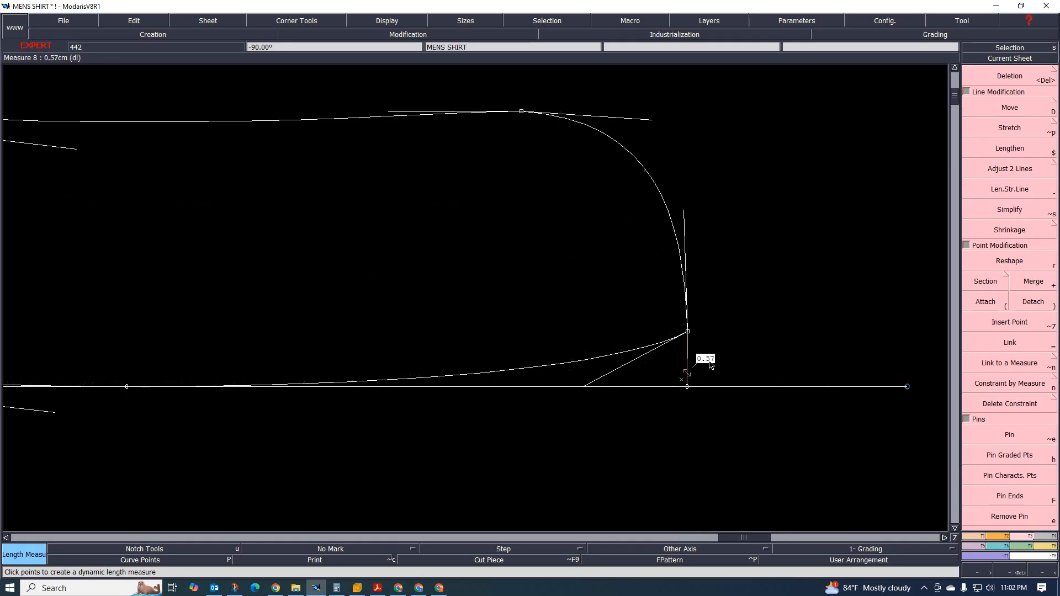
scroll(712, 367, "up", 2)
scroll(677, 384, "down", 2)
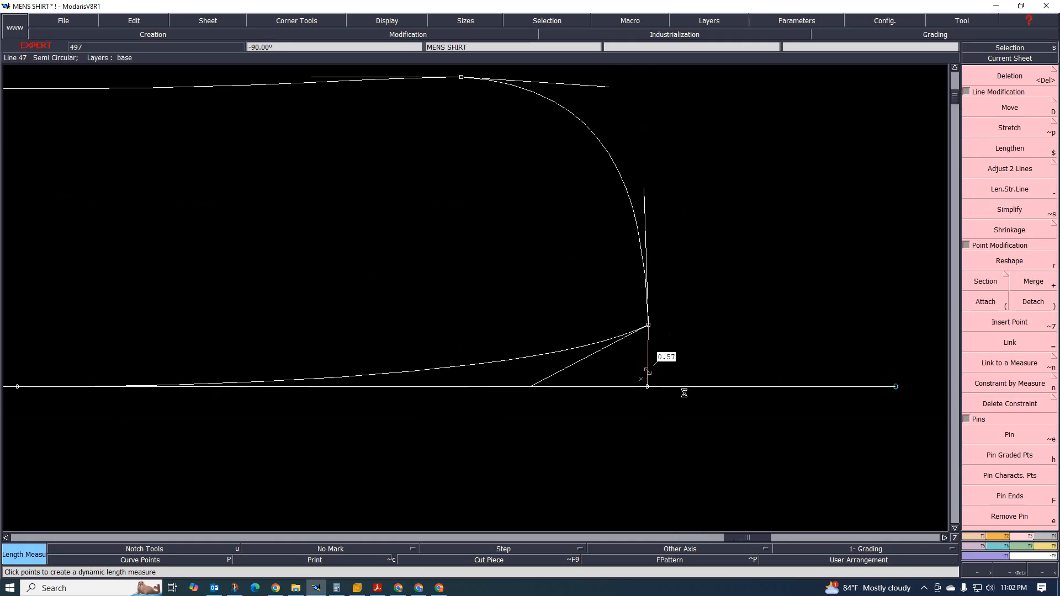
scroll(686, 395, "down", 1)
scroll(568, 397, "up", 1)
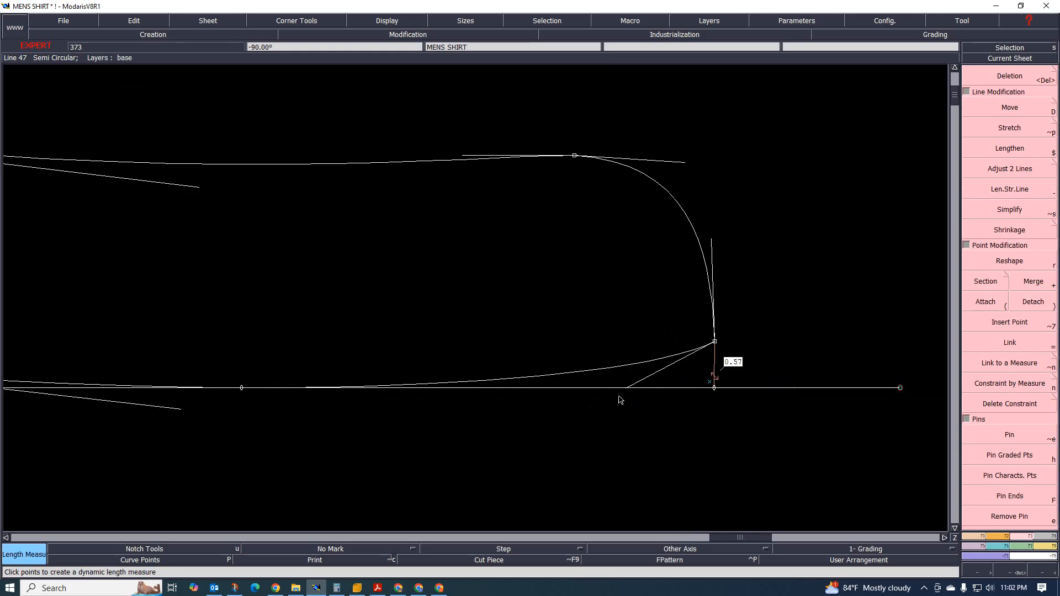
- Reshape the lower edge's front curve by pulling its end tangent handle slightly outward and below the baseline
key("r")
left_click(628, 391)
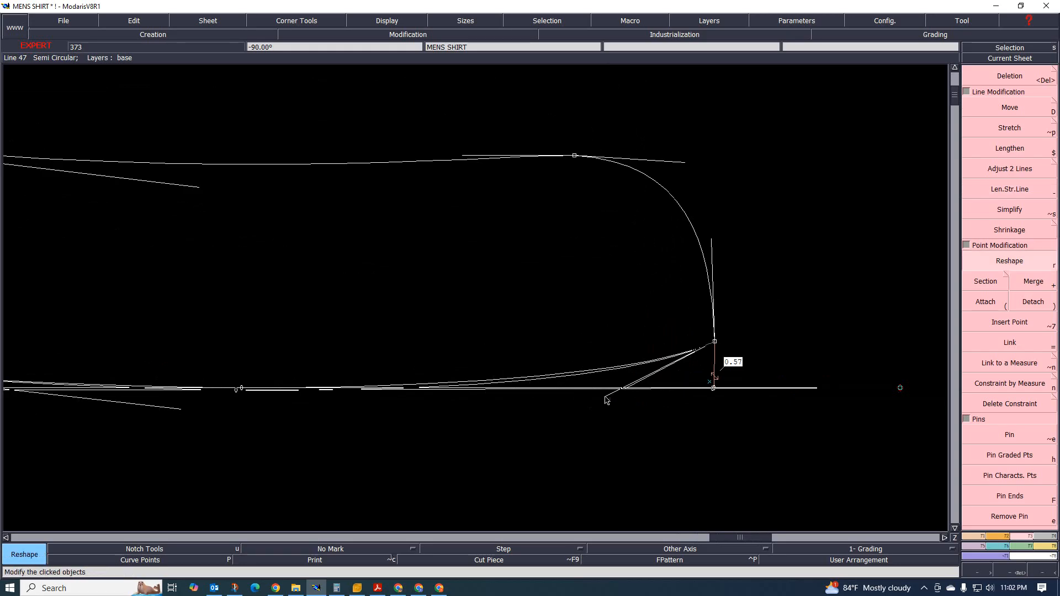
scroll(722, 362, "down", 1)
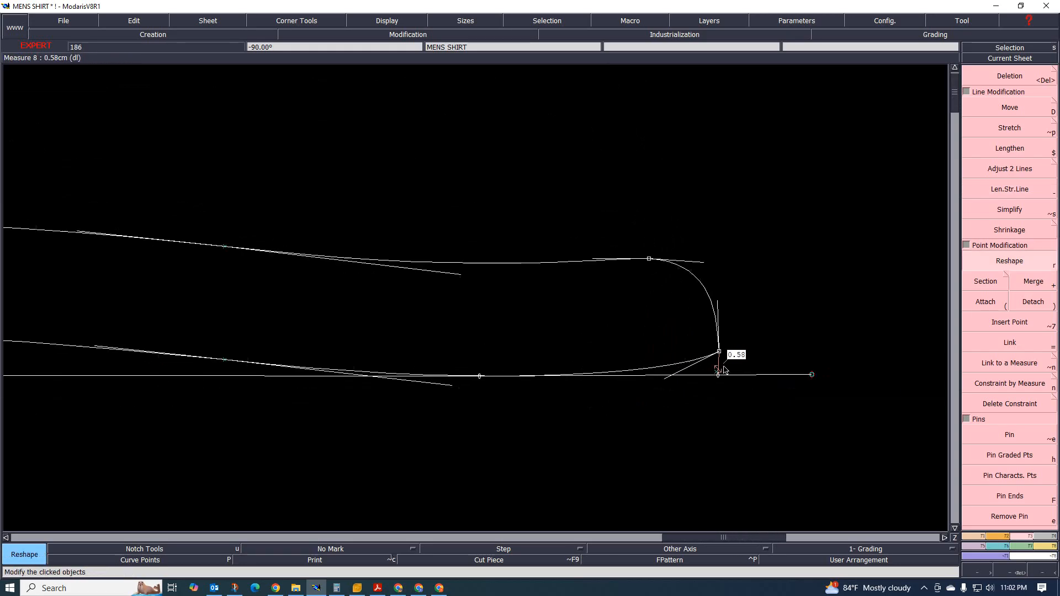
- Delete the horizontal baseline and the dynamic length measures at the front end and centre back
key("Delete")
left_click(748, 383)
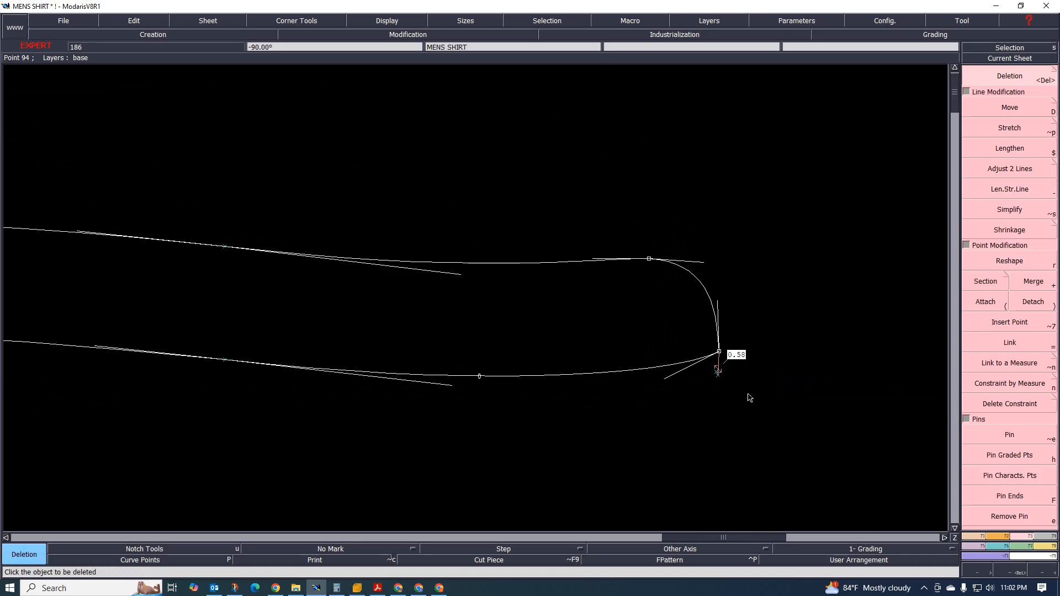
scroll(763, 393, "down", 1)
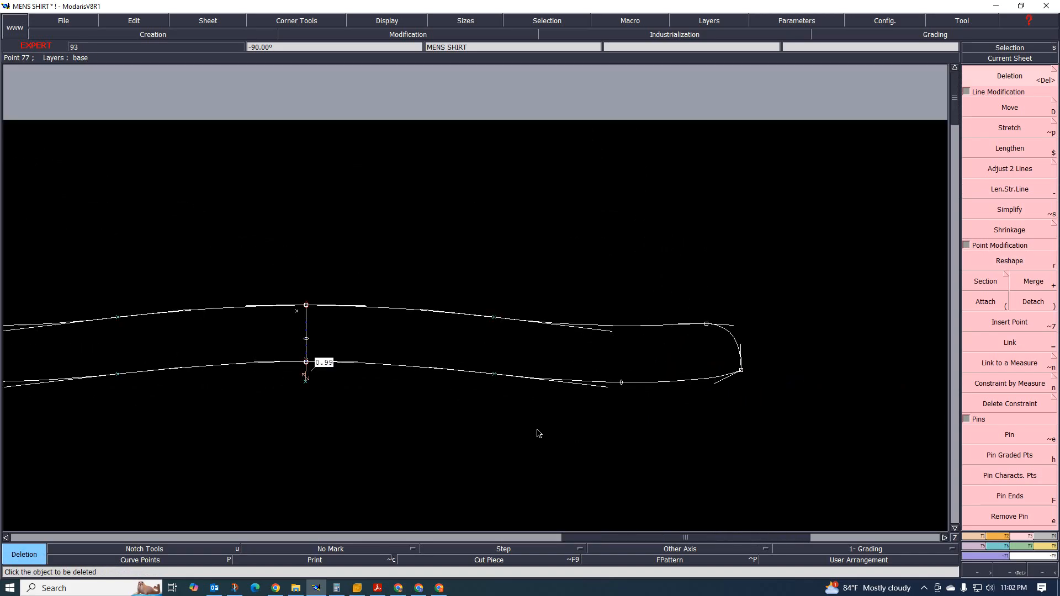
scroll(539, 433, "down", 1)
scroll(501, 404, "up", 2)
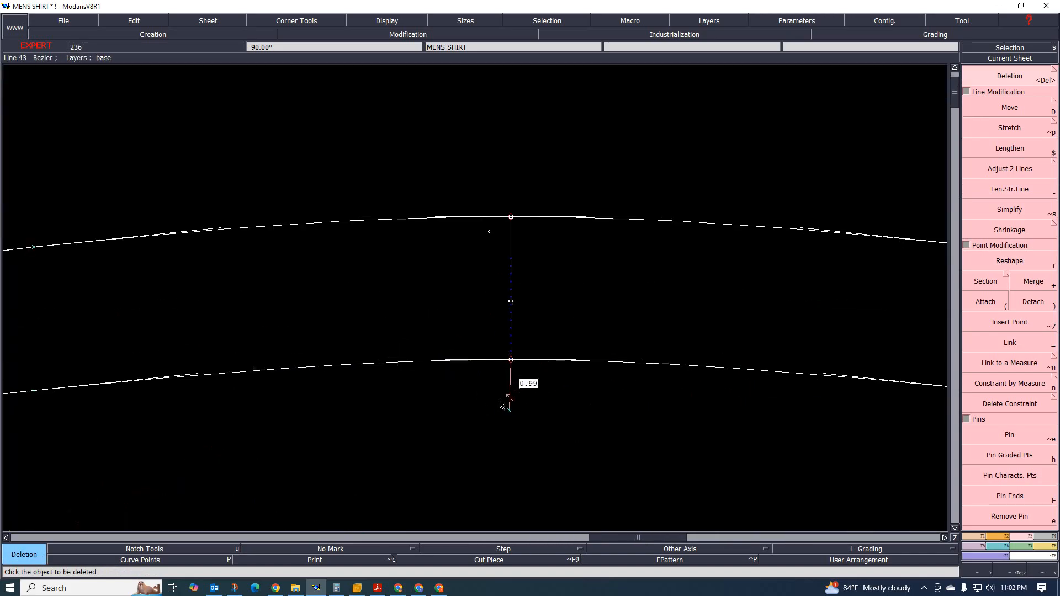
left_click(510, 408)
scroll(499, 364, "up", 2)
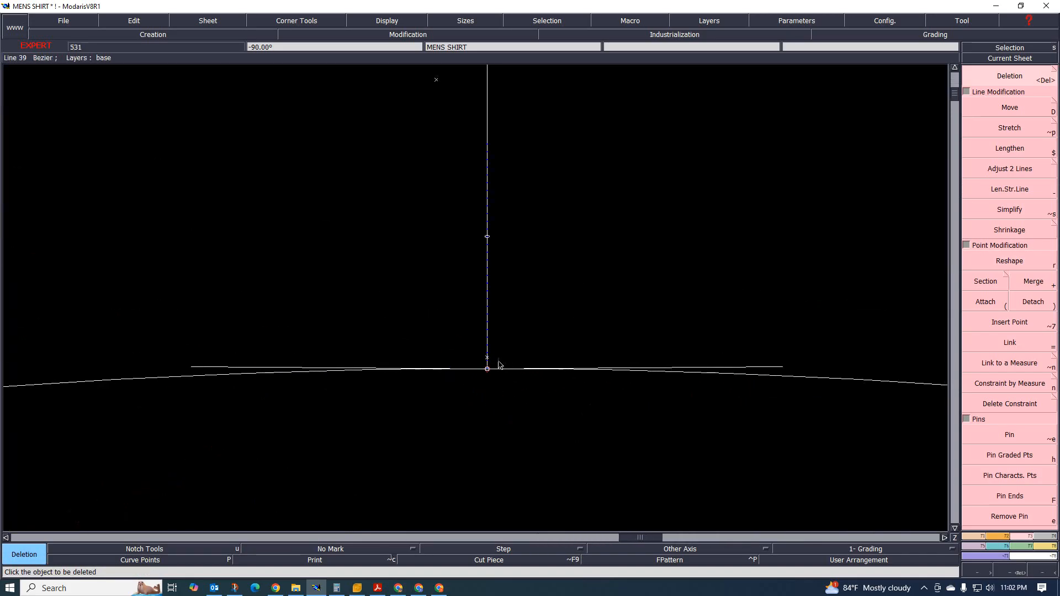
scroll(486, 408, "down", 5)
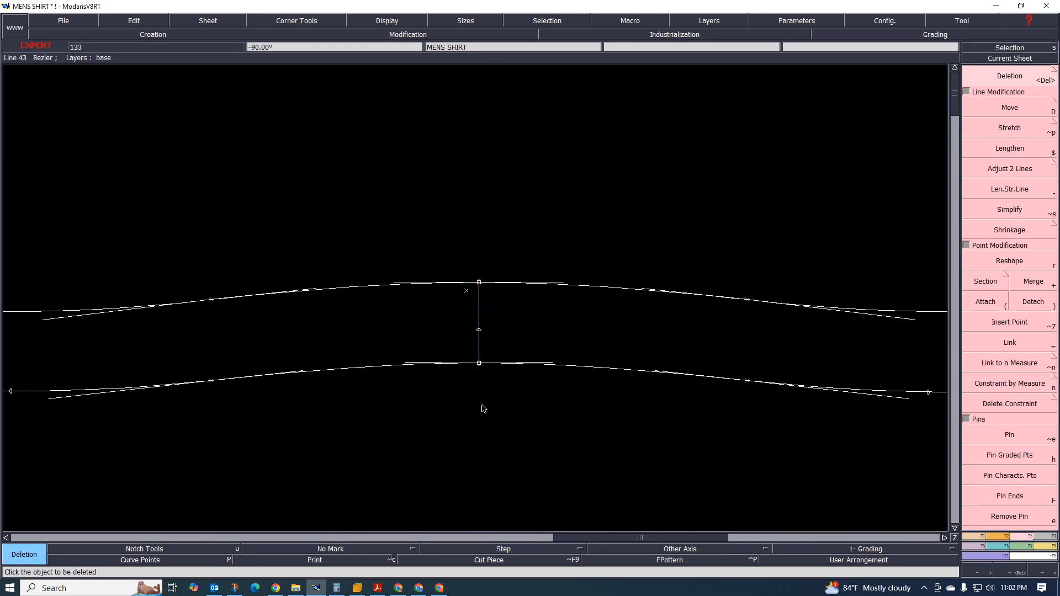
- Draw a vertical straight line about 3.28 cm long down from the upper edge's front point, crossing the lower edge
scroll(220, 416, "up", 2)
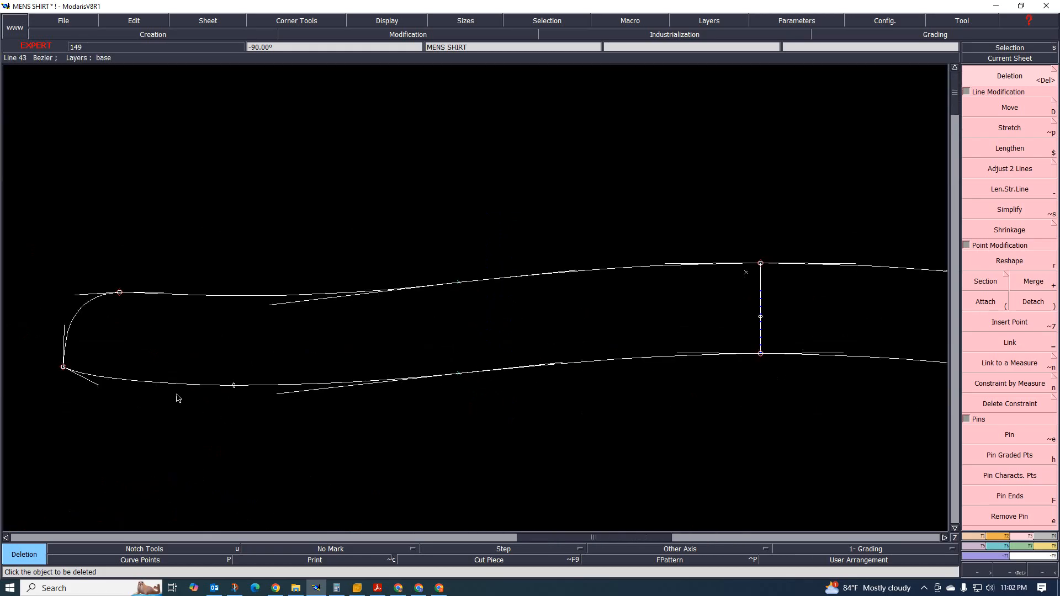
scroll(613, 407, "down", 2)
scroll(745, 419, "up", 1)
scroll(773, 364, "down", 1)
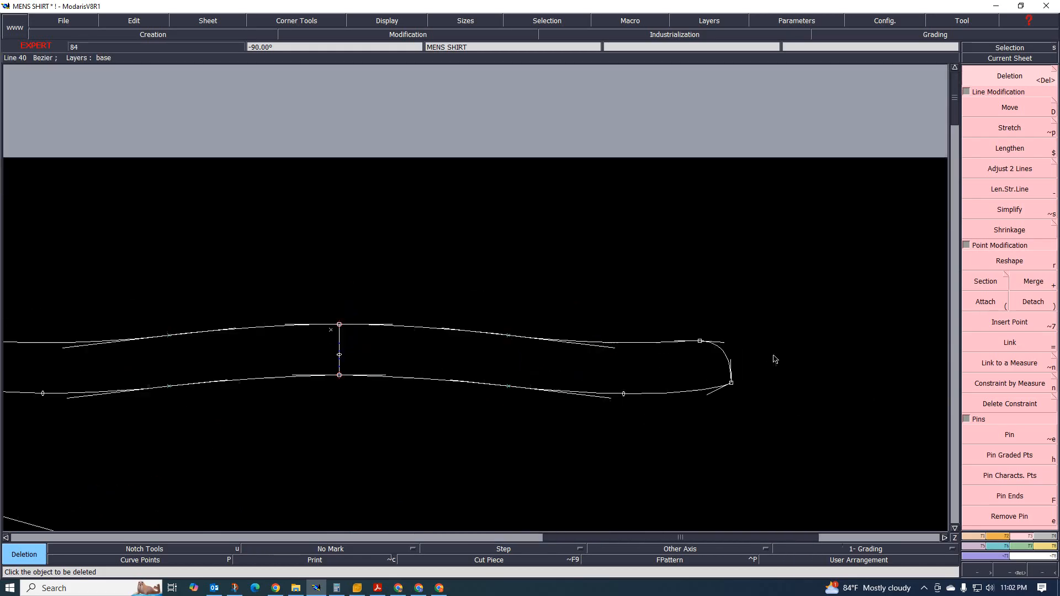
scroll(774, 360, "up", 3)
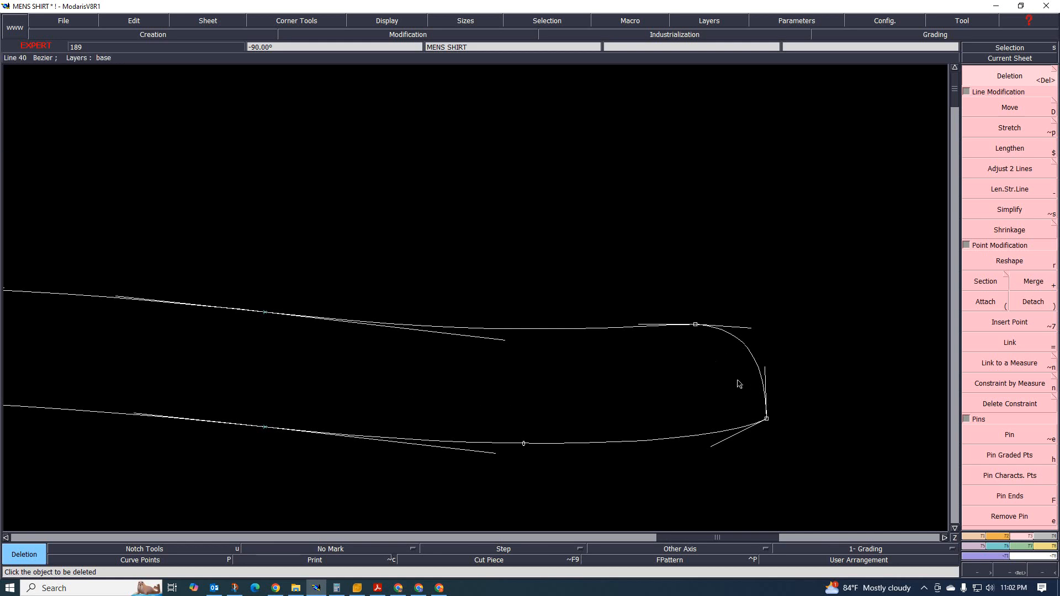
key("F2")
left_click(695, 325)
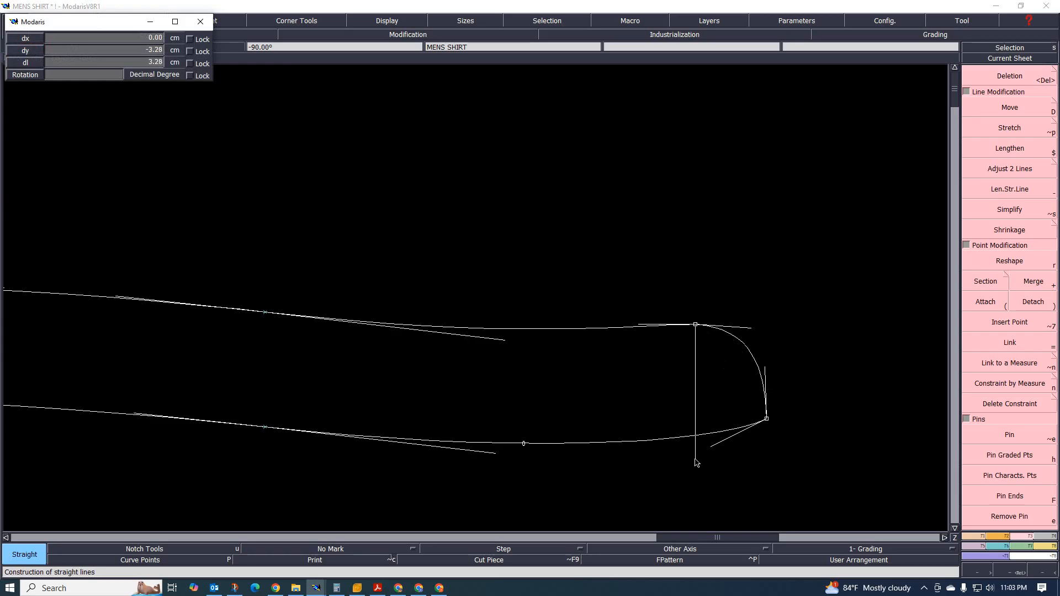
left_click(695, 459)
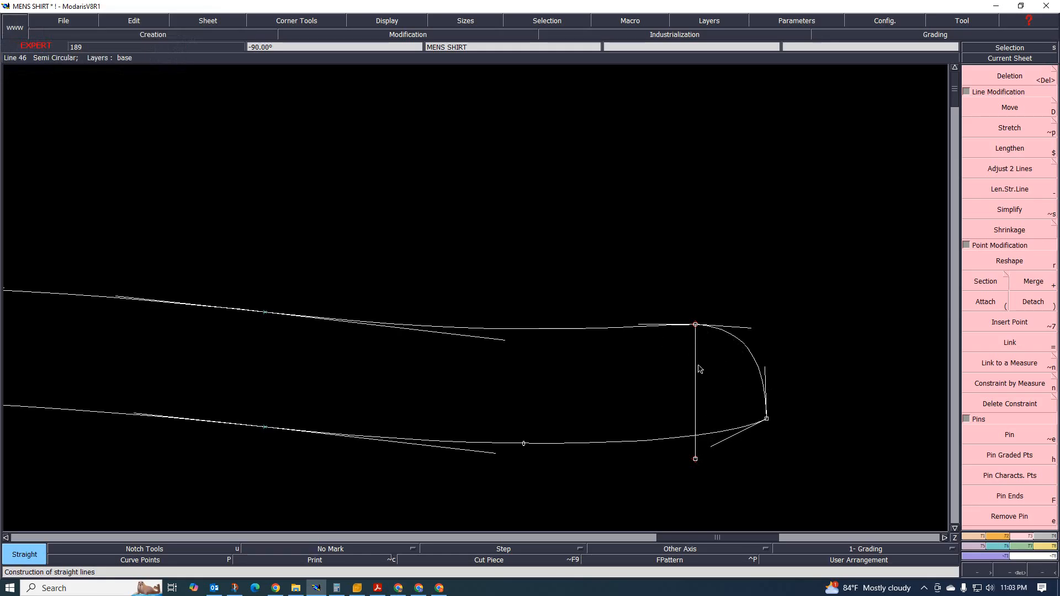
- Add a dynamic length measure from the vertical line across to the collar stand's lower front corner
scroll(728, 403, "up", 1)
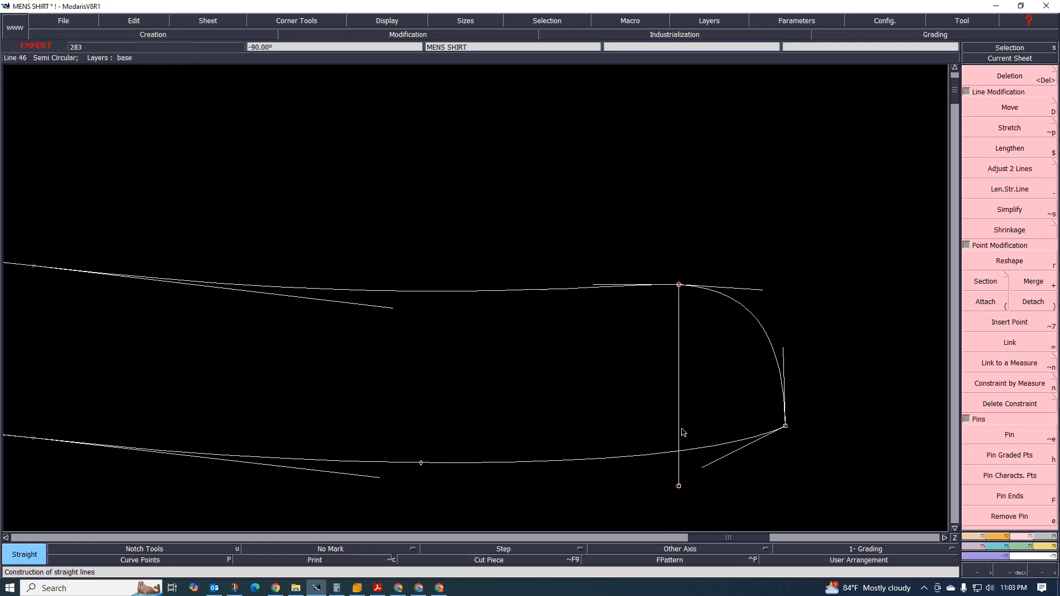
key("m")
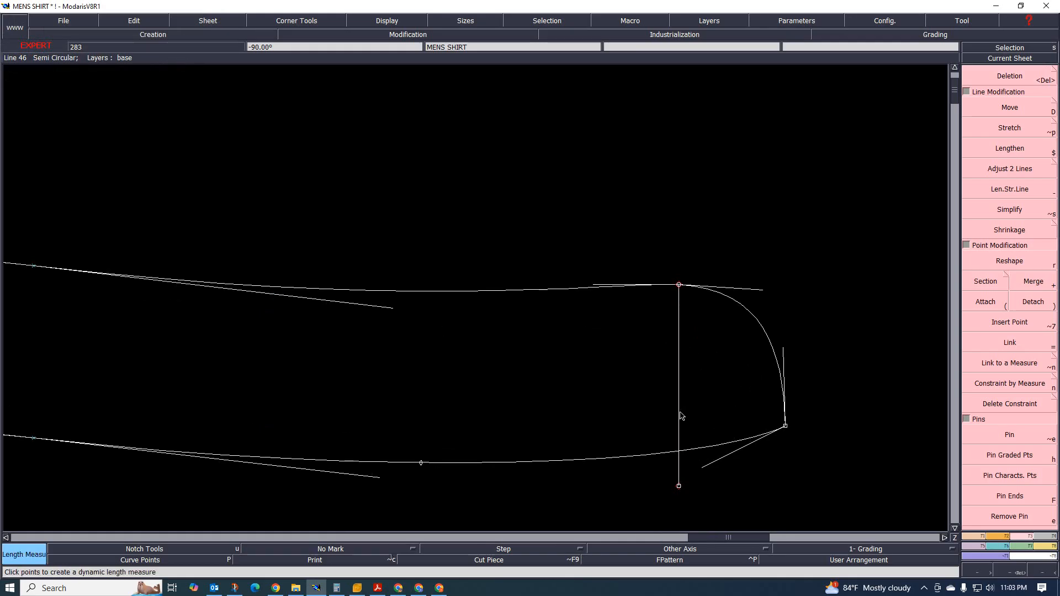
left_click(679, 426)
left_click(785, 425)
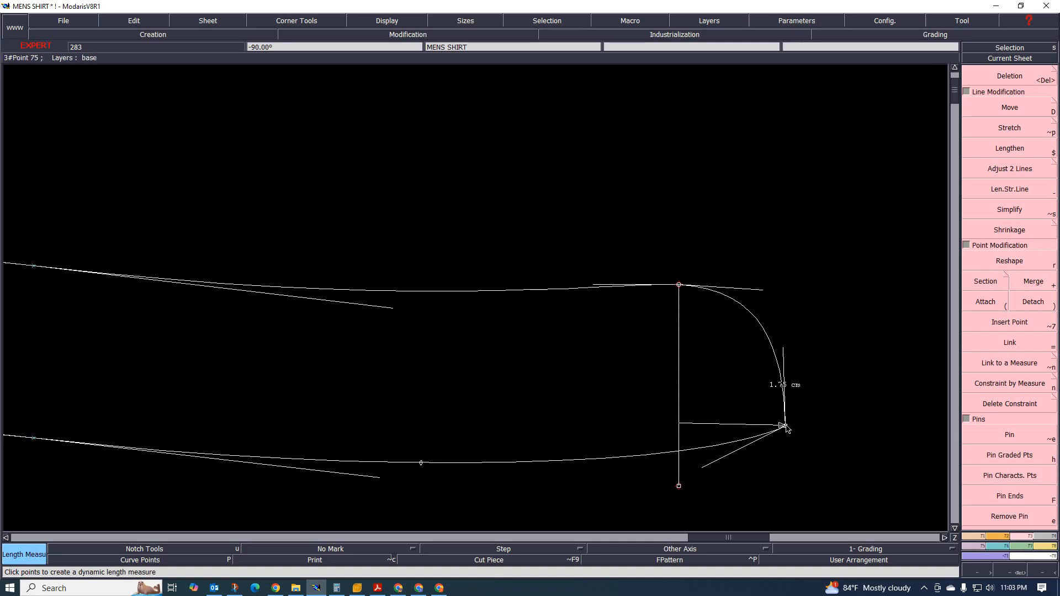
scroll(795, 409, "up", 3)
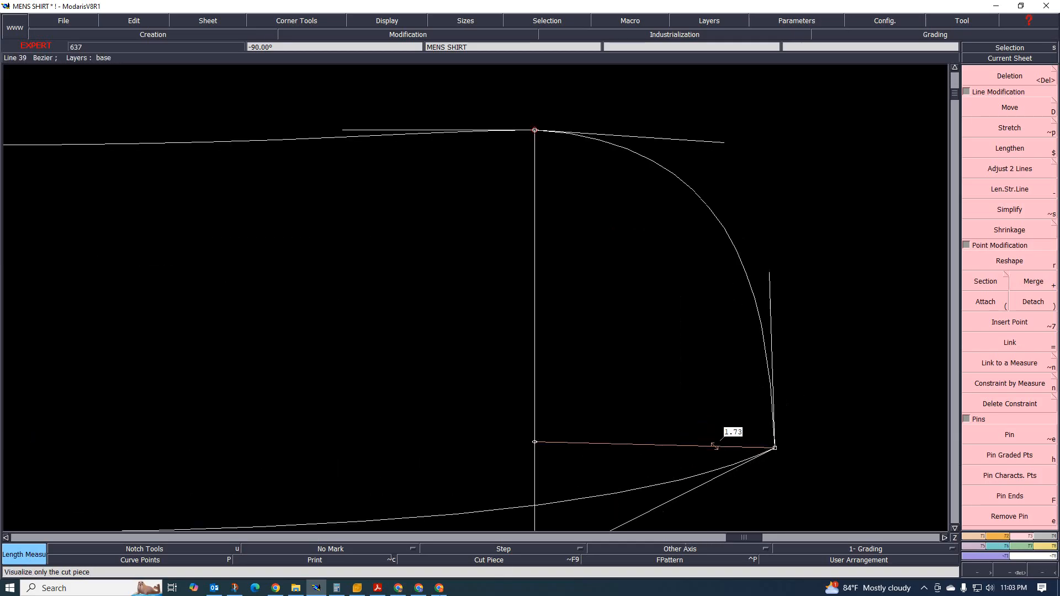
mouse_move(438, 590)
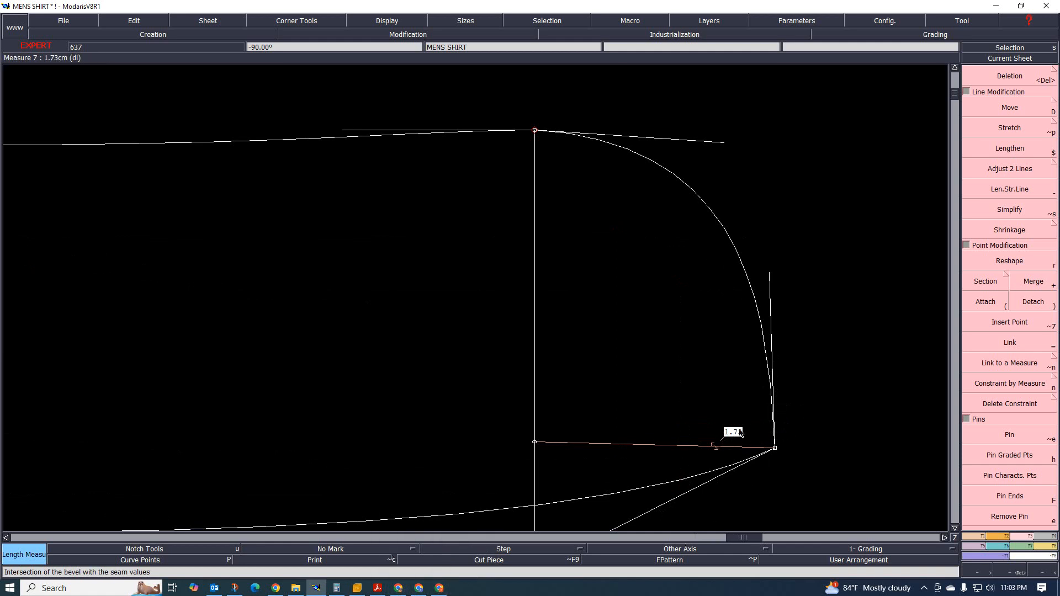
scroll(746, 436, "up", 2)
scroll(697, 437, "down", 3)
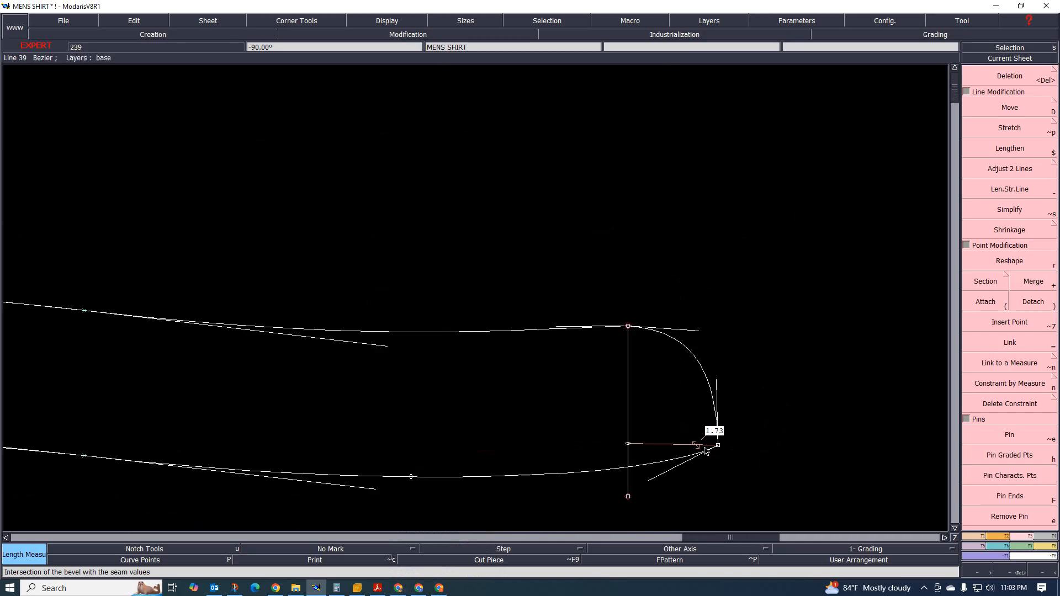
scroll(711, 433, "up", 2)
scroll(563, 345, "down", 1)
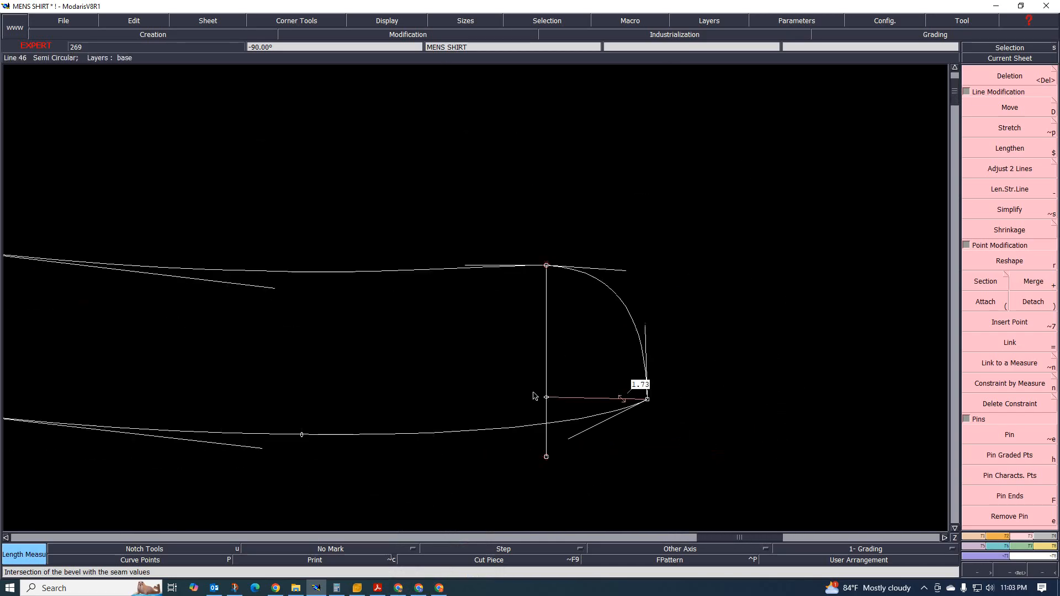
- Undo the front extension measure and delete the vertical helper line
key("ctrl+z")
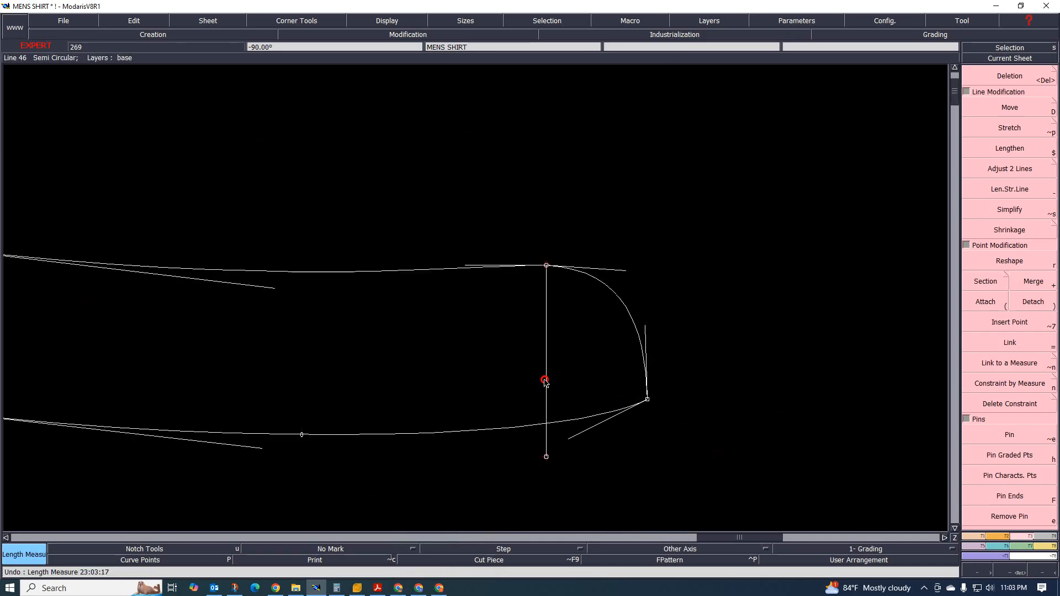
left_click_drag(546, 379, 558, 372)
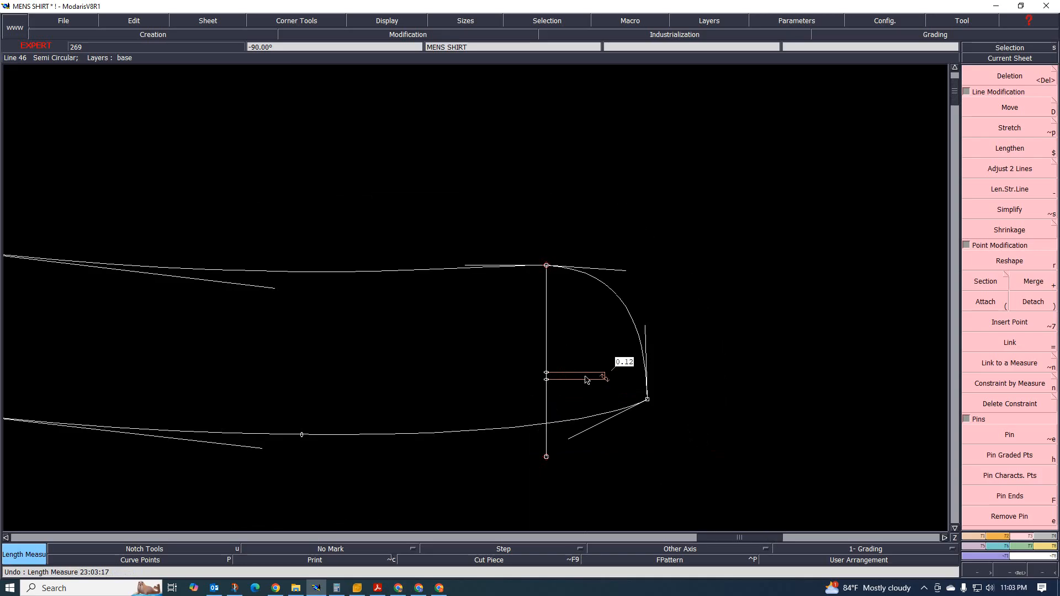
key("Delete")
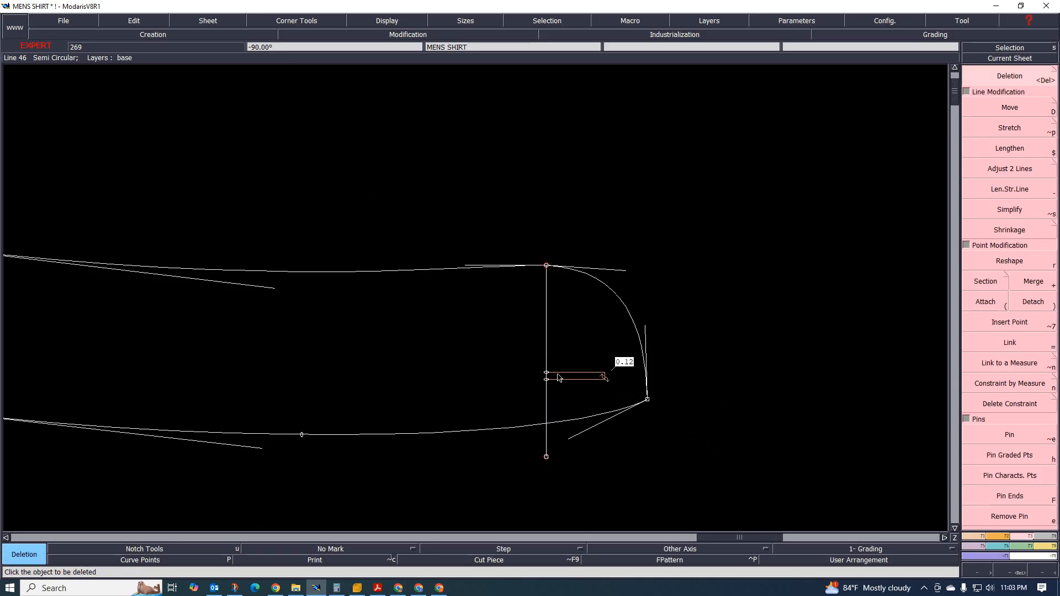
key("ctrl+z")
left_click(547, 379)
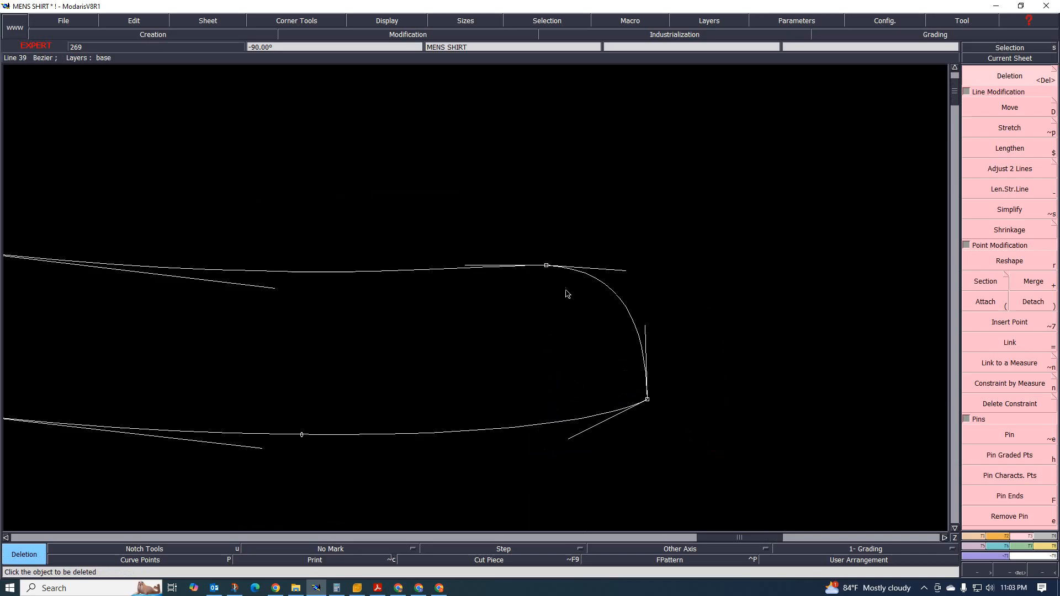
- Add a notch with notch tool 21 at the upper edge's front point, where the rounded end begins
key("u")
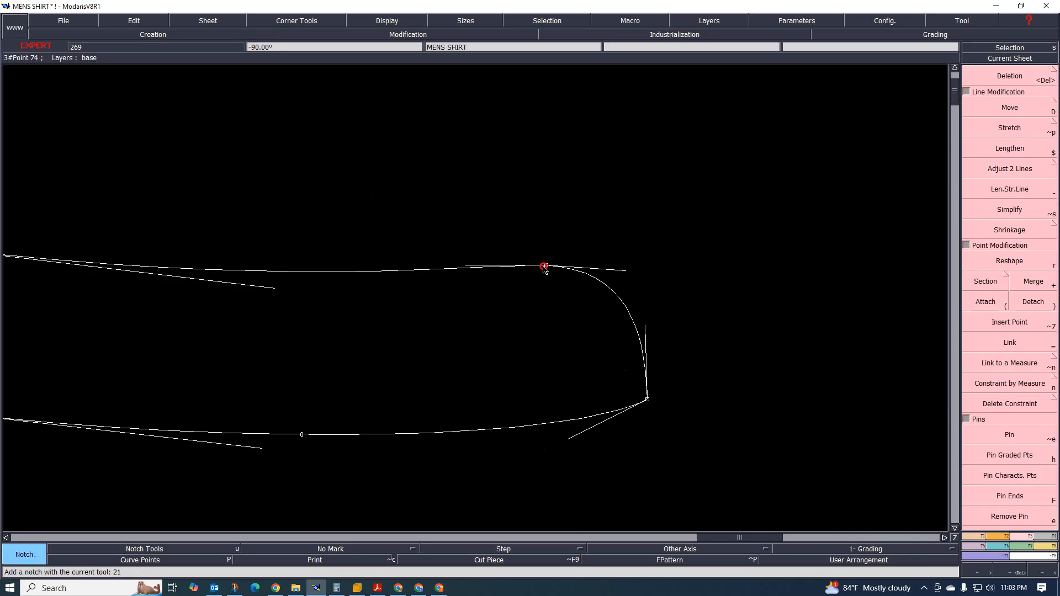
left_click(546, 265)
scroll(656, 301, "down", 3)
scroll(656, 298, "up", 2)
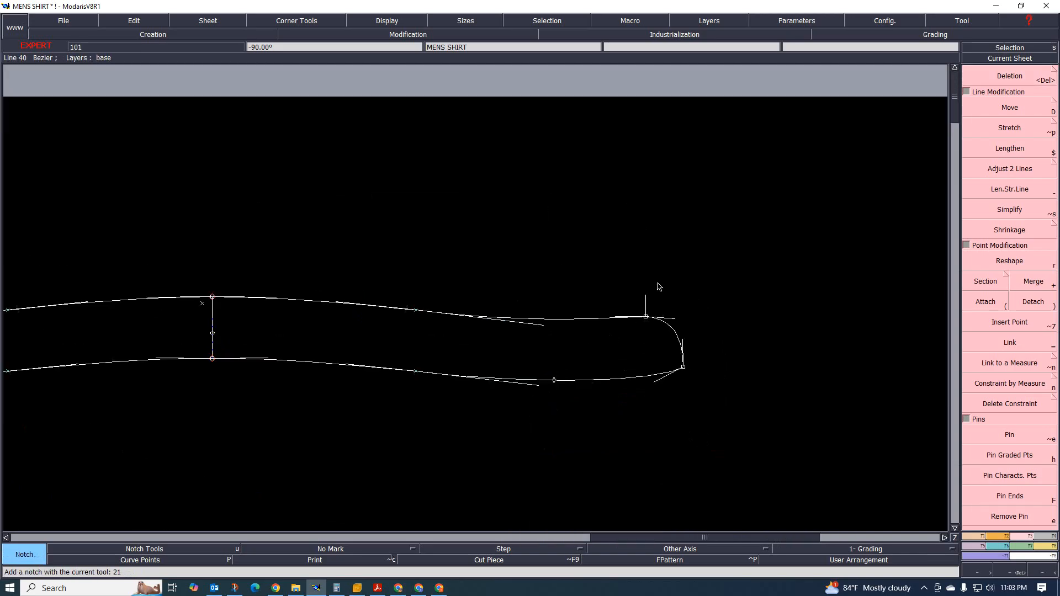
- Orient the notch at the upper edge's front point so that it points straight down into the collar stand
left_click(1044, 537)
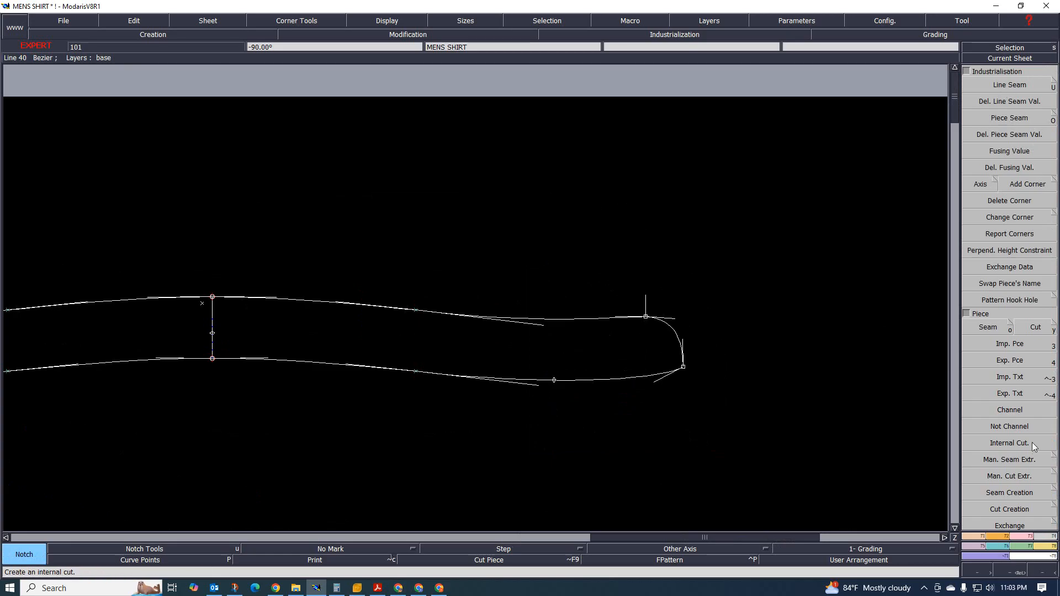
left_click(993, 535)
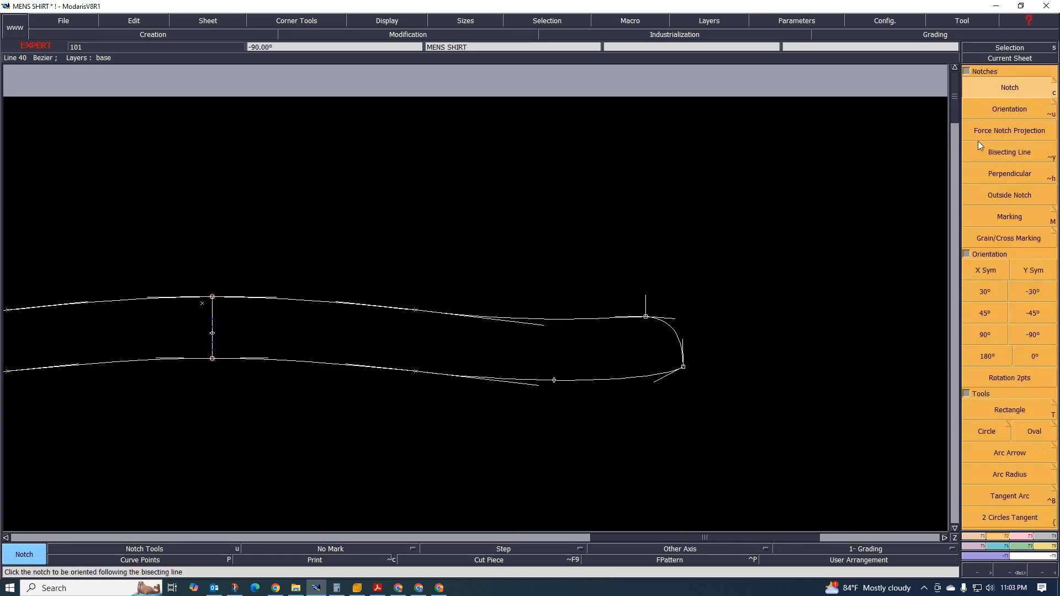
left_click(996, 111)
left_click(644, 306)
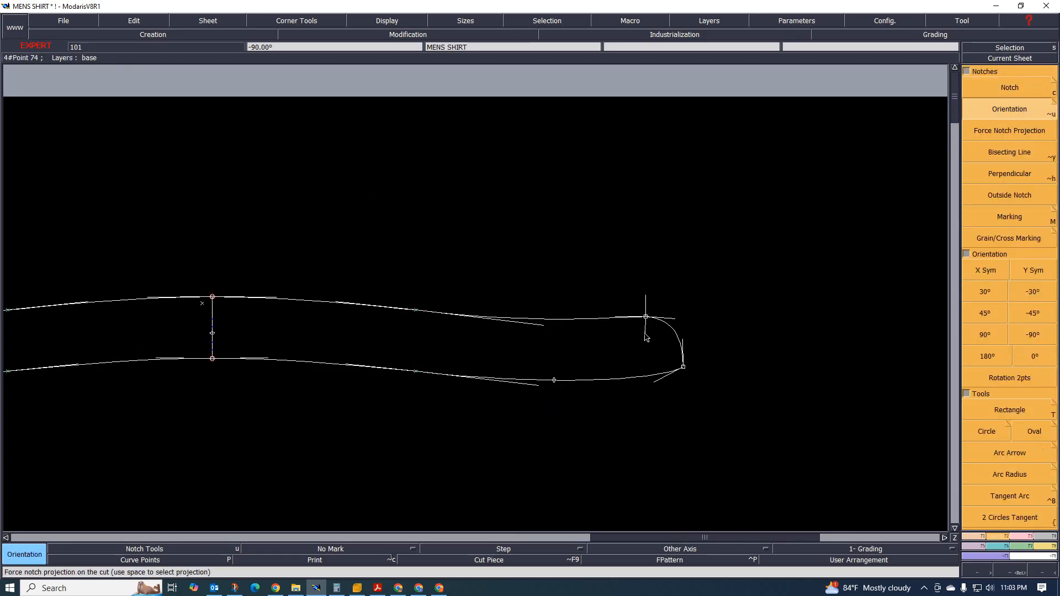
left_click(644, 336)
scroll(700, 344, "down", 2)
scroll(479, 341, "up", 2)
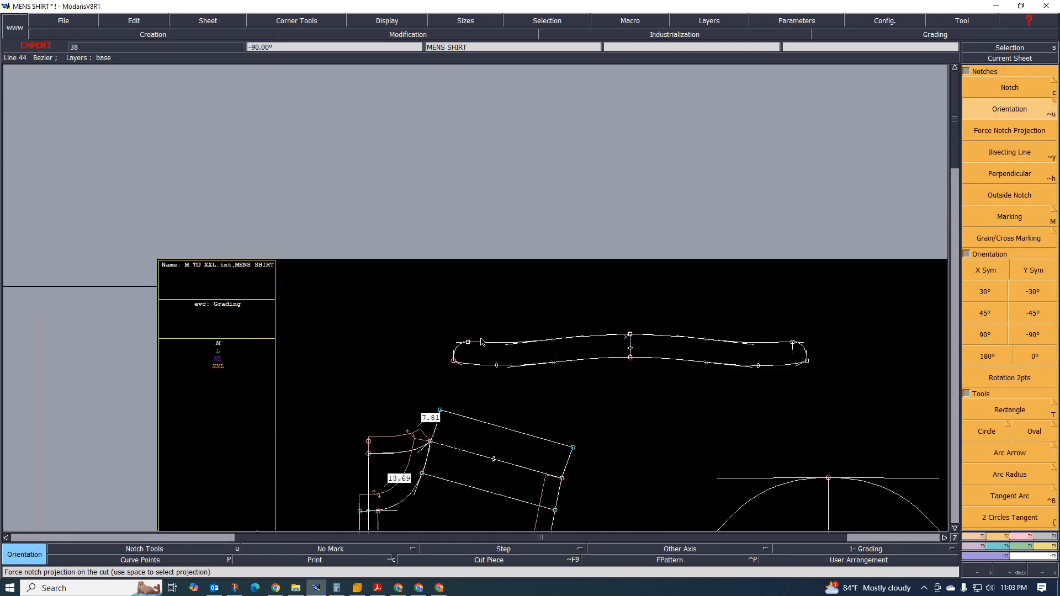
scroll(446, 376, "up", 1)
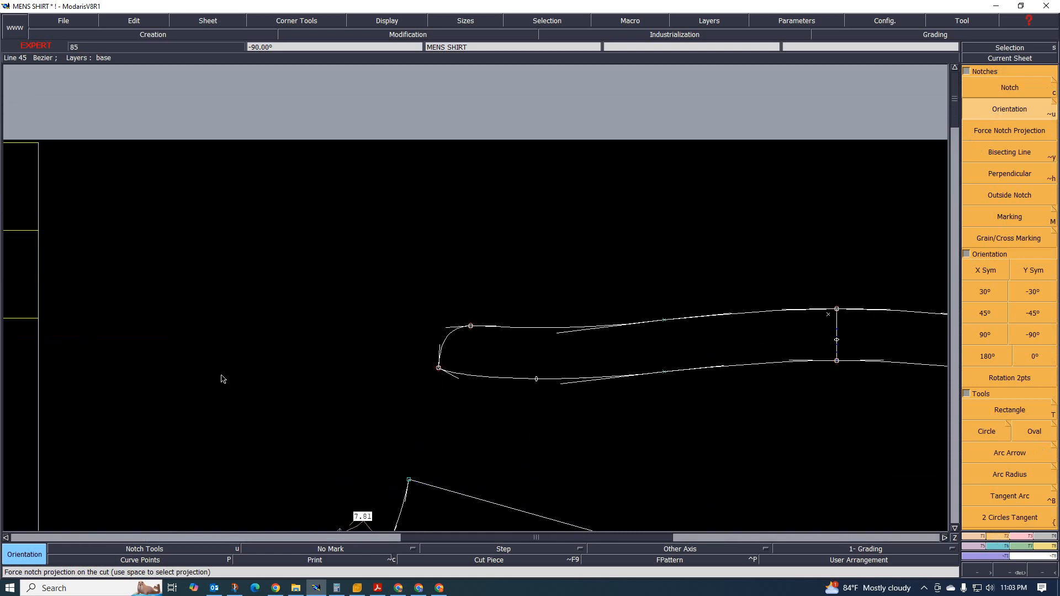
scroll(221, 379, "down", 2)
key("Delete")
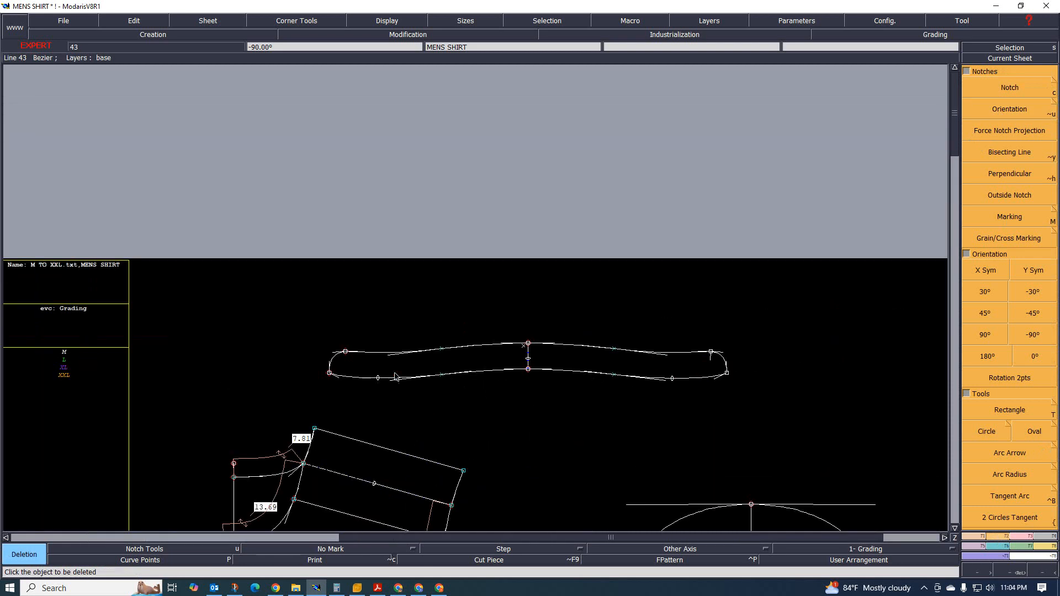
left_click(375, 356)
left_click(369, 378)
scroll(460, 356, "up", 1)
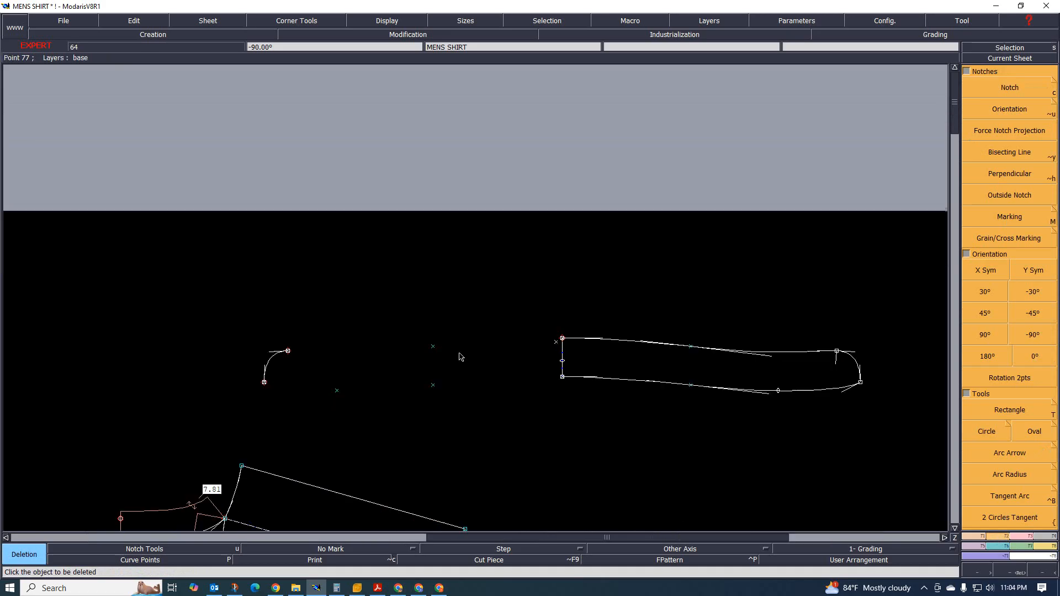
key("ctrl+z")
key("ctrl+z")
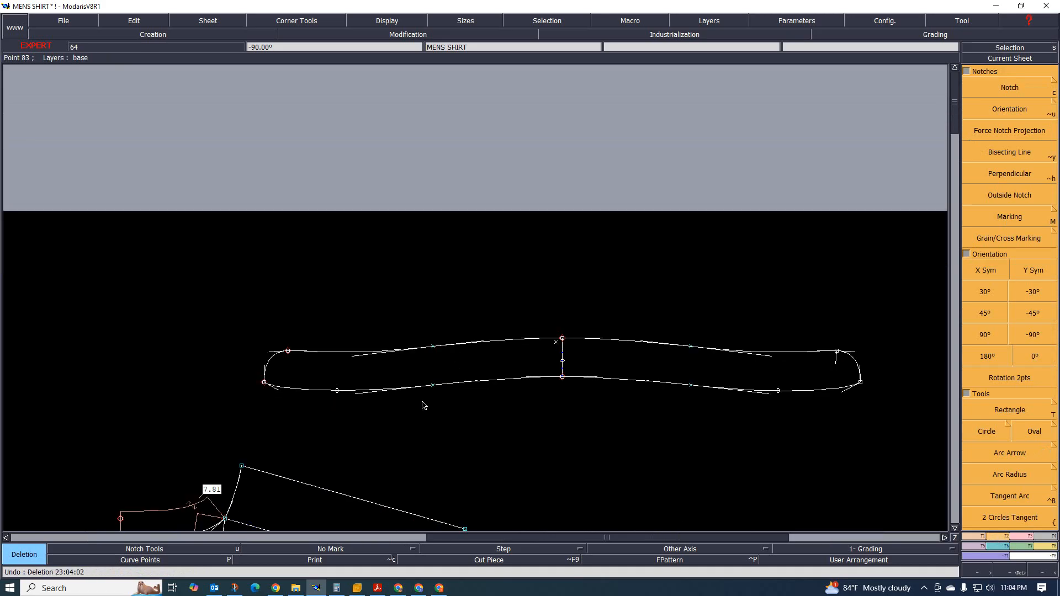
- Draw parallel curves above both halves of the collar stand's upper edge, at the same height so they meet at the centre
scroll(428, 406, "down", 2)
scroll(429, 342, "up", 1)
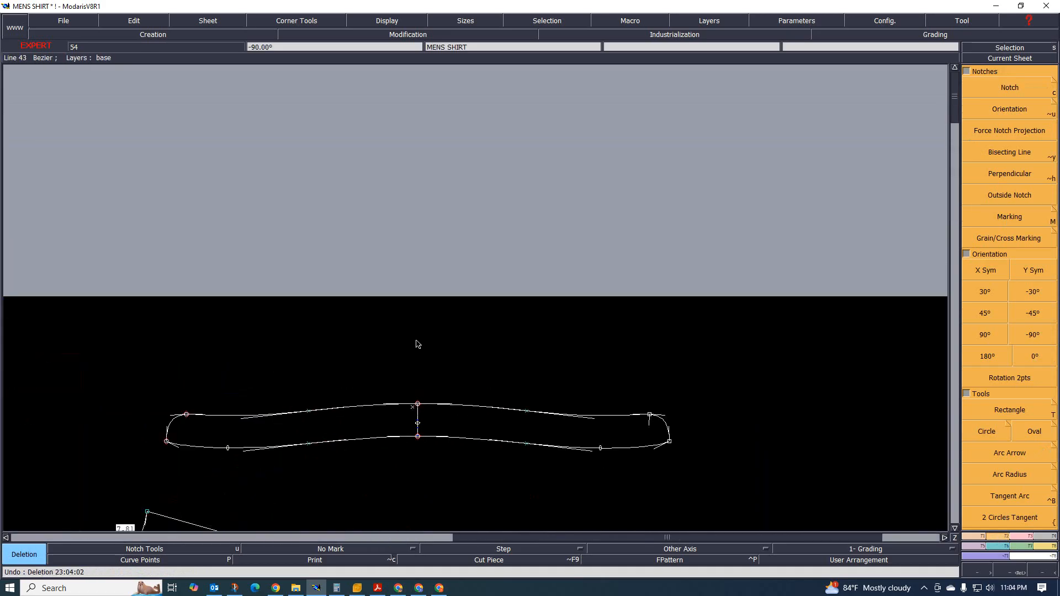
scroll(292, 392, "up", 1)
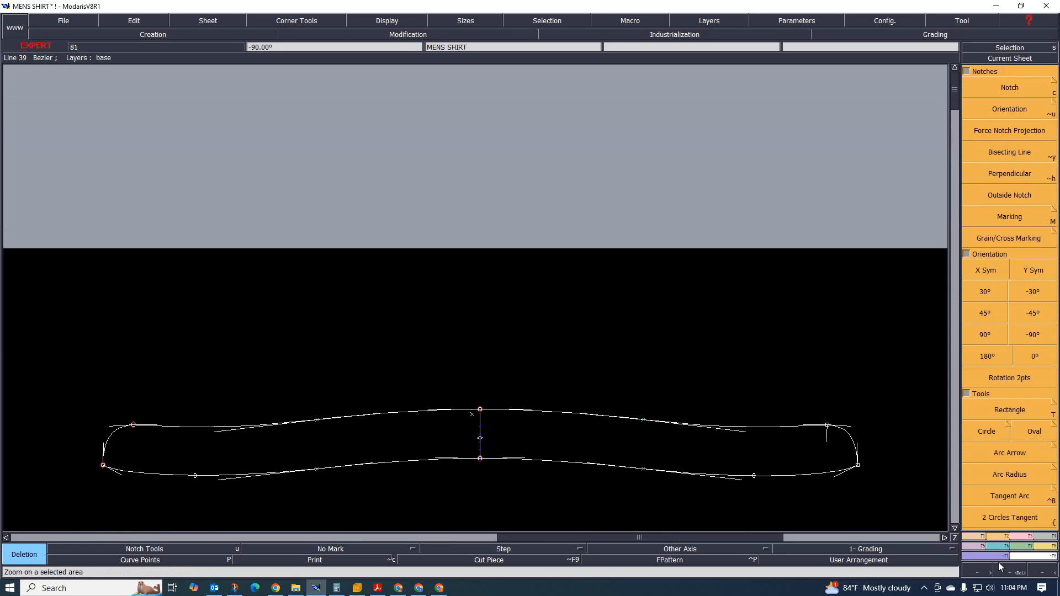
left_click(967, 536)
left_click(1009, 321)
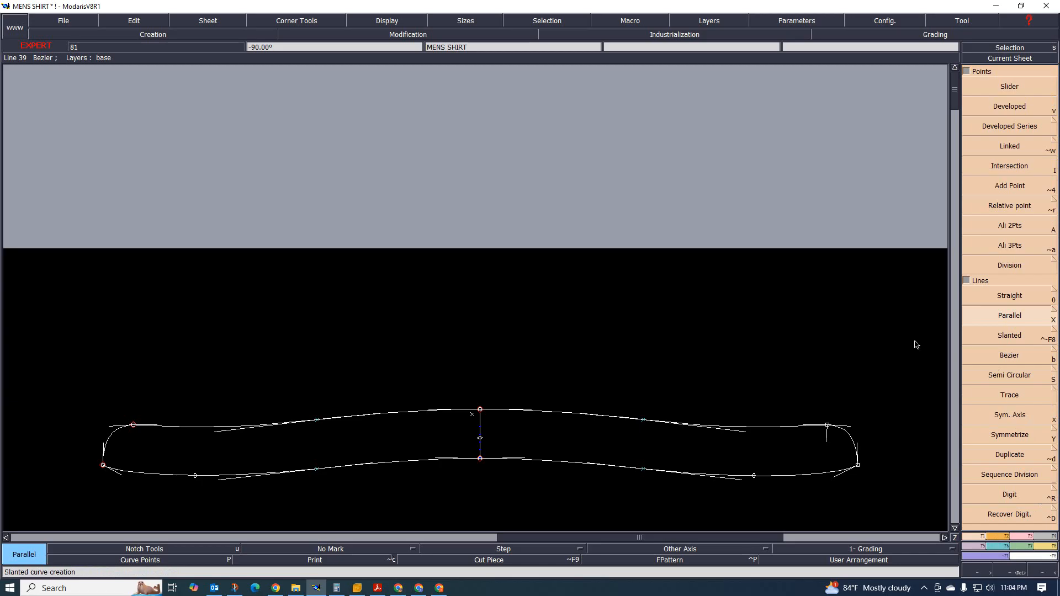
left_click(466, 412)
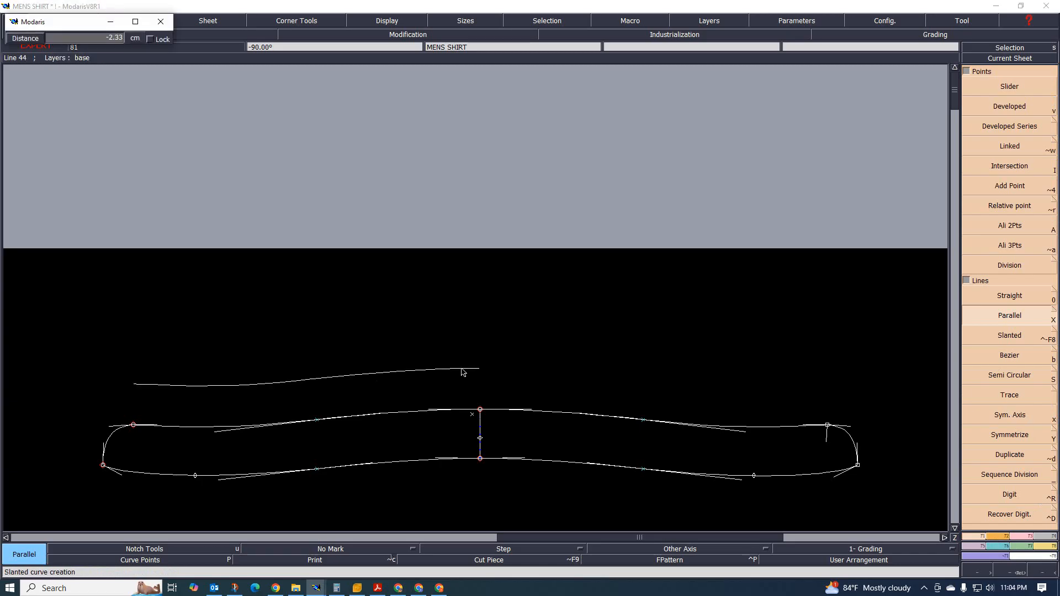
left_click(460, 375)
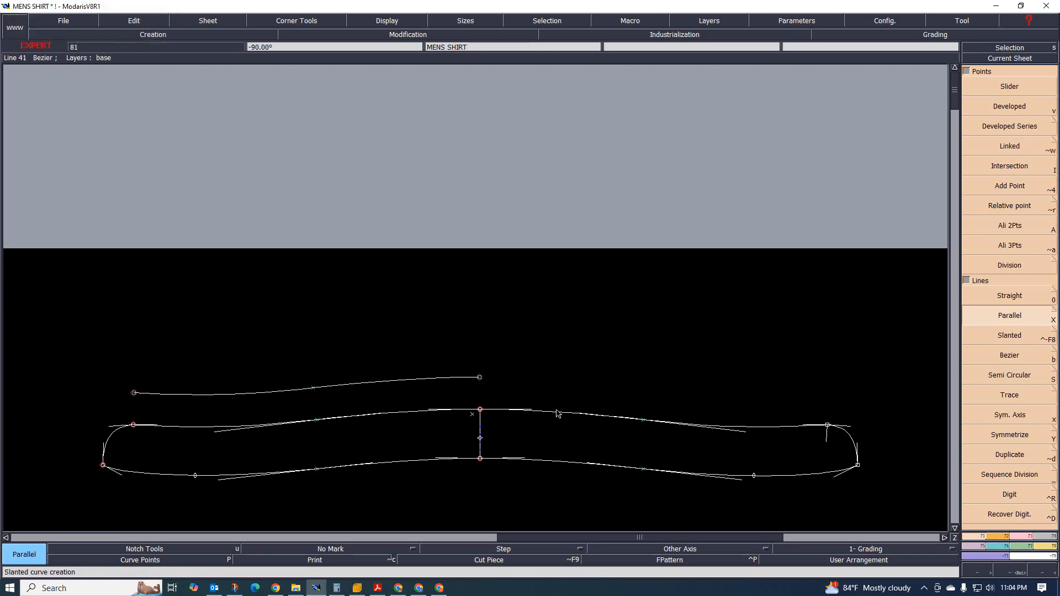
left_click(556, 413)
left_click(556, 382)
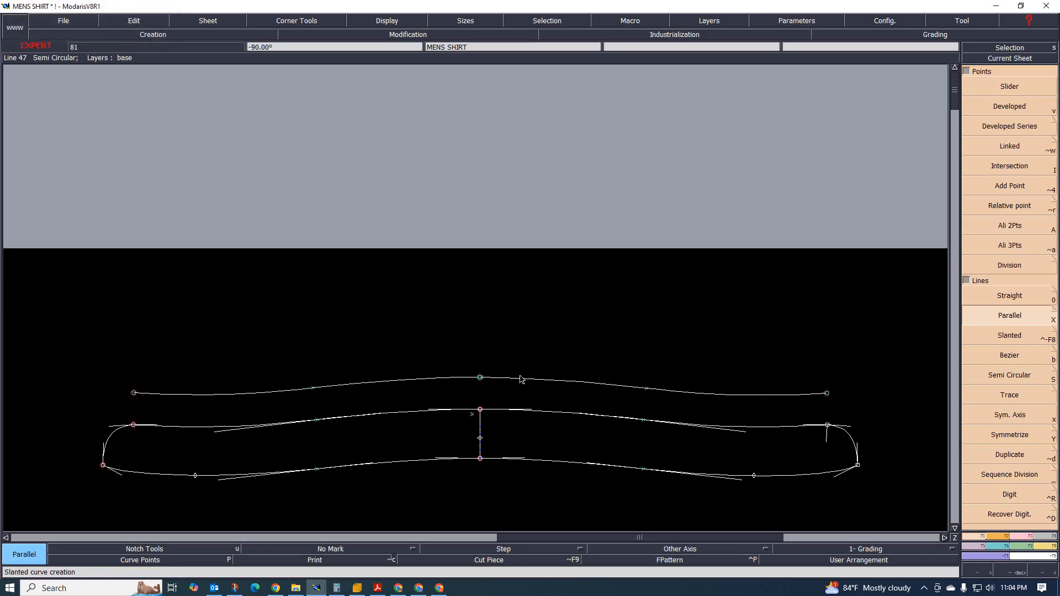
- Attach the adjoining end points of the two parallel curves at the centre back
scroll(520, 380, "down", 1)
scroll(511, 375, "up", 3)
scroll(479, 367, "down", 1)
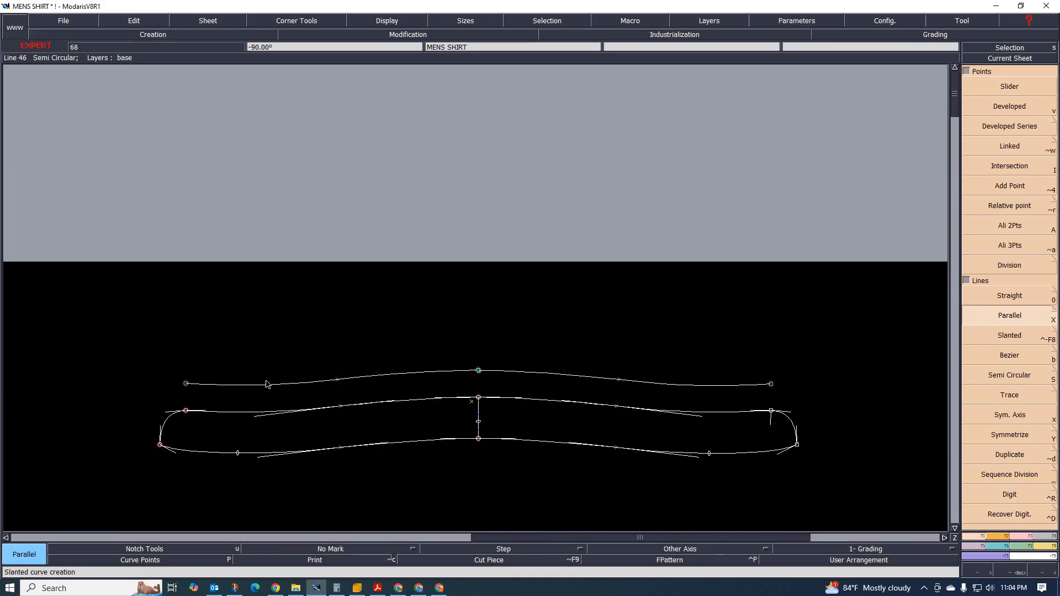
scroll(198, 385, "up", 1)
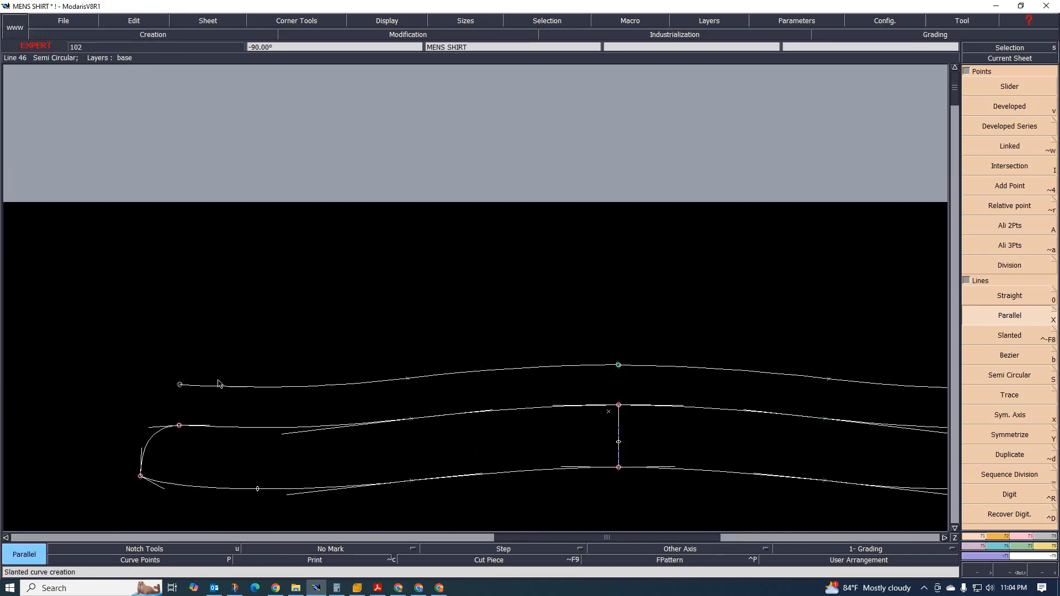
scroll(497, 379, "down", 2)
scroll(541, 366, "up", 2)
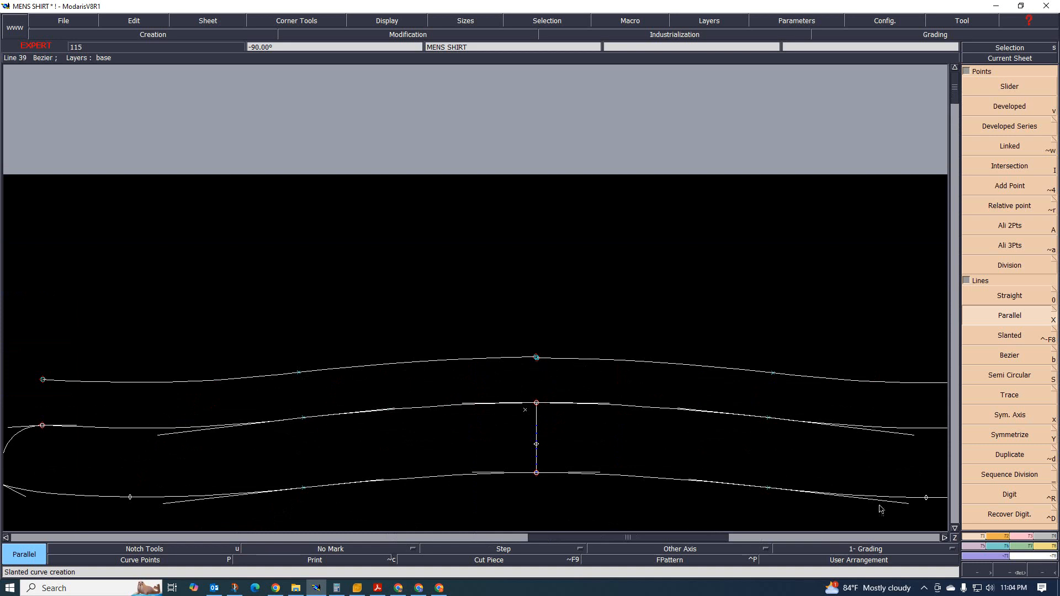
left_click(1020, 536)
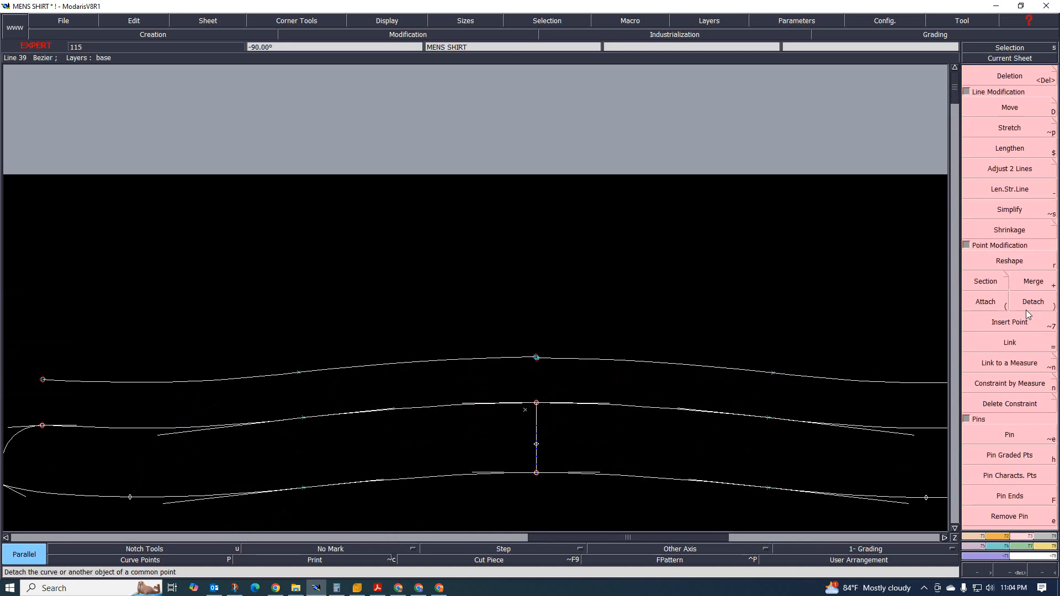
left_click(981, 303)
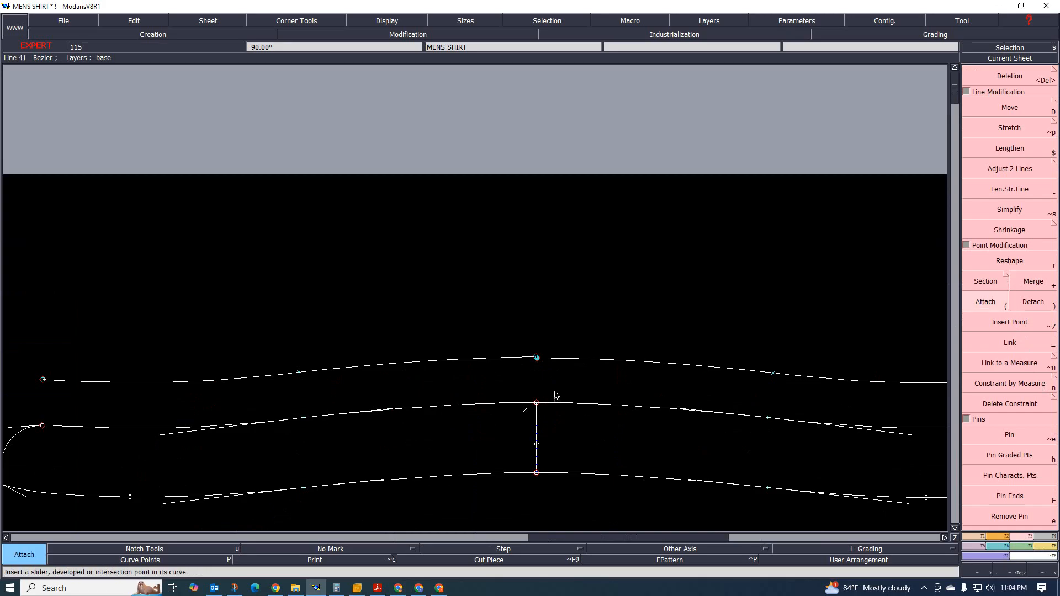
left_click(536, 357)
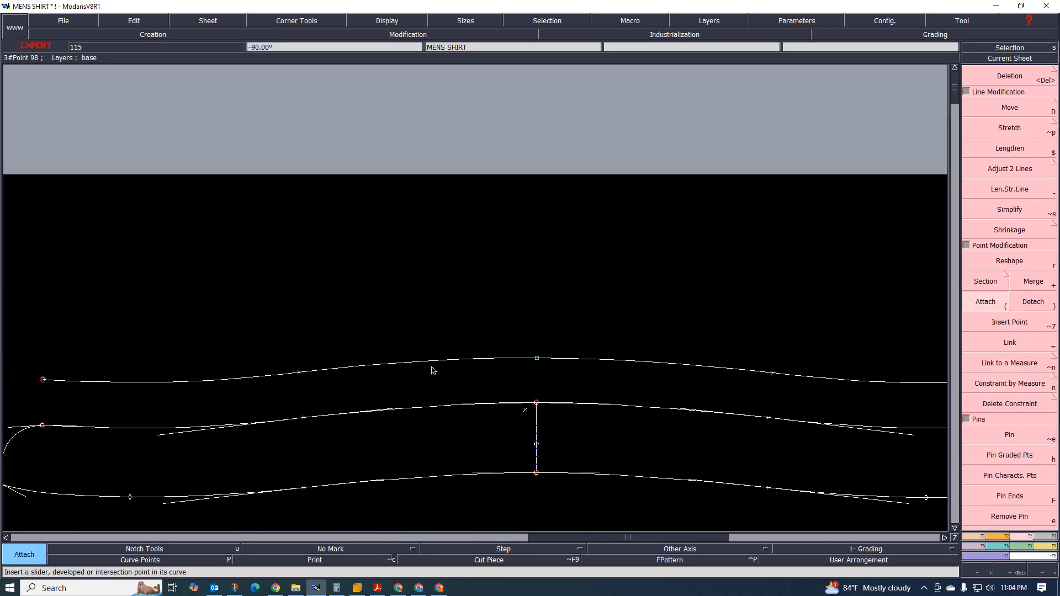
scroll(432, 371, "down", 1)
scroll(426, 377, "down", 1)
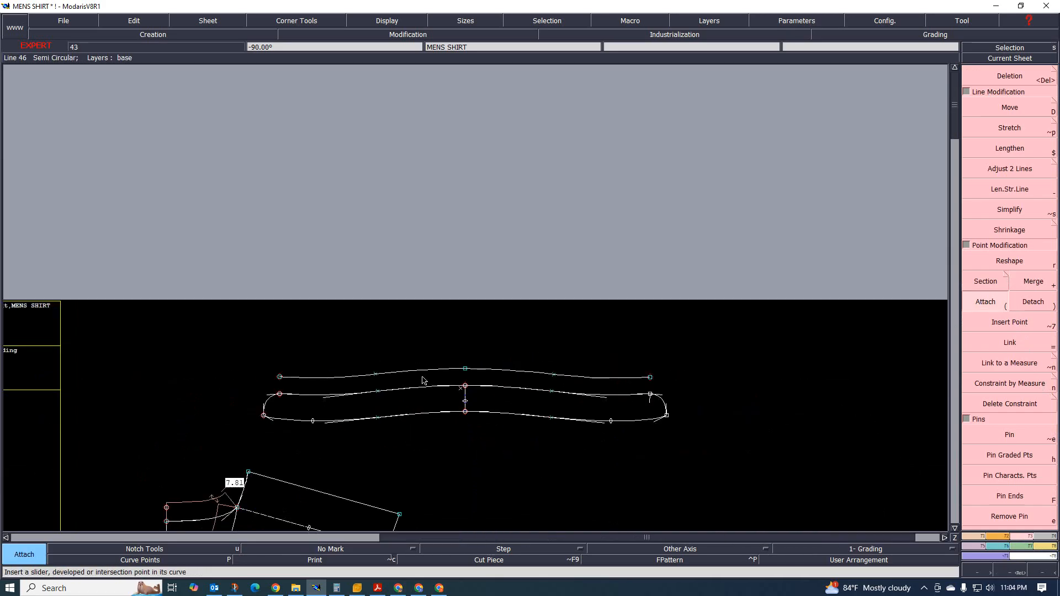
scroll(423, 381, "up", 1)
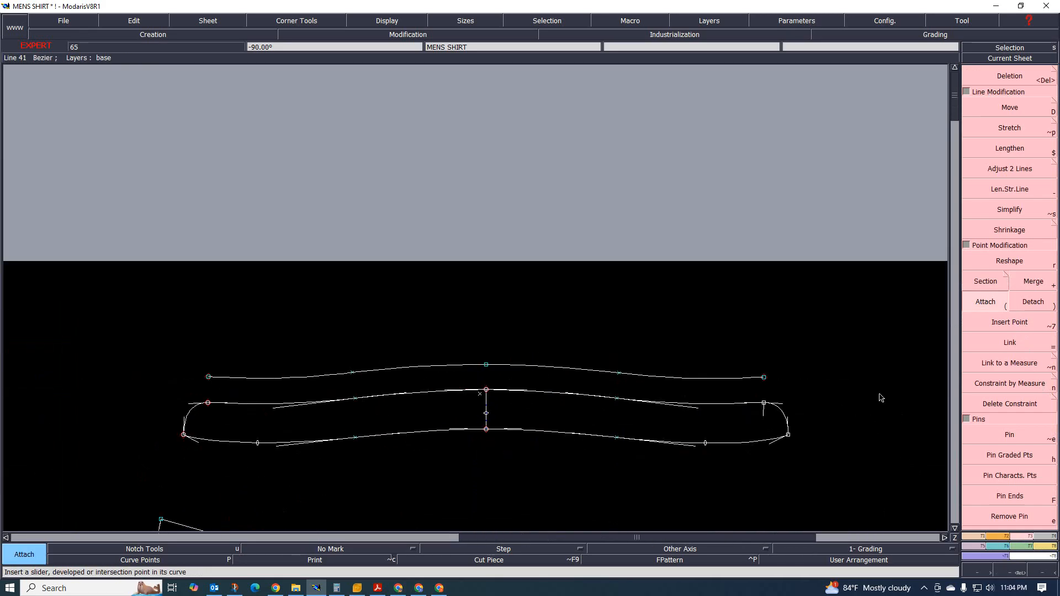
left_click(976, 537)
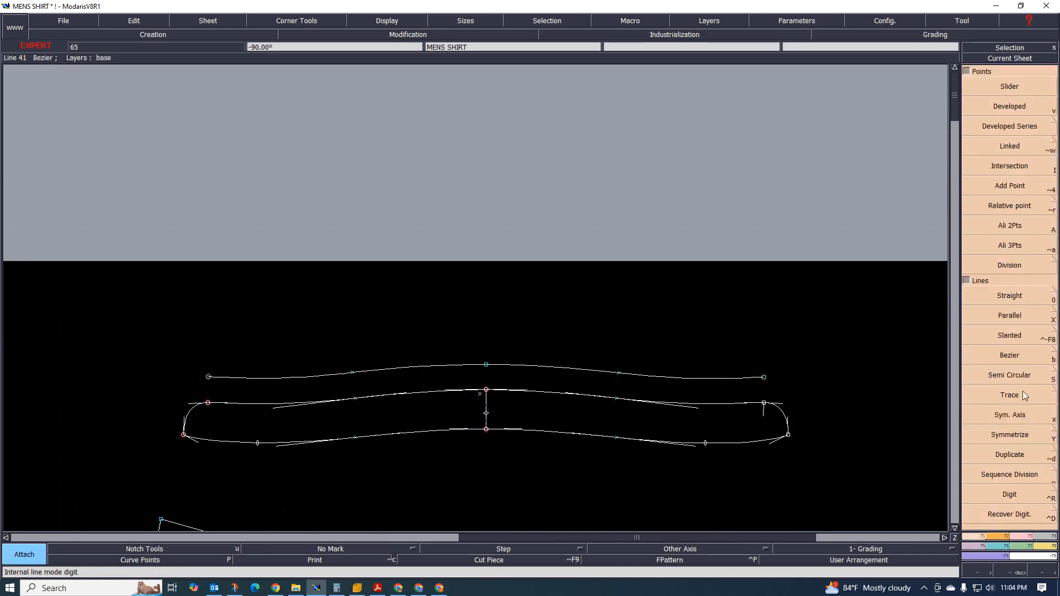
left_click(1005, 316)
left_click(538, 367)
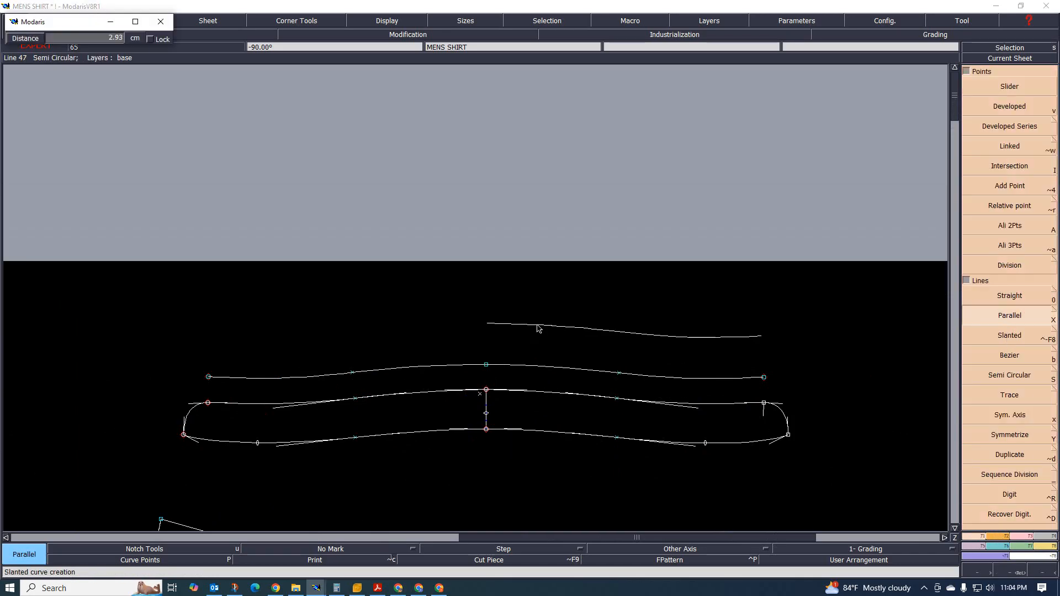
left_click(539, 327)
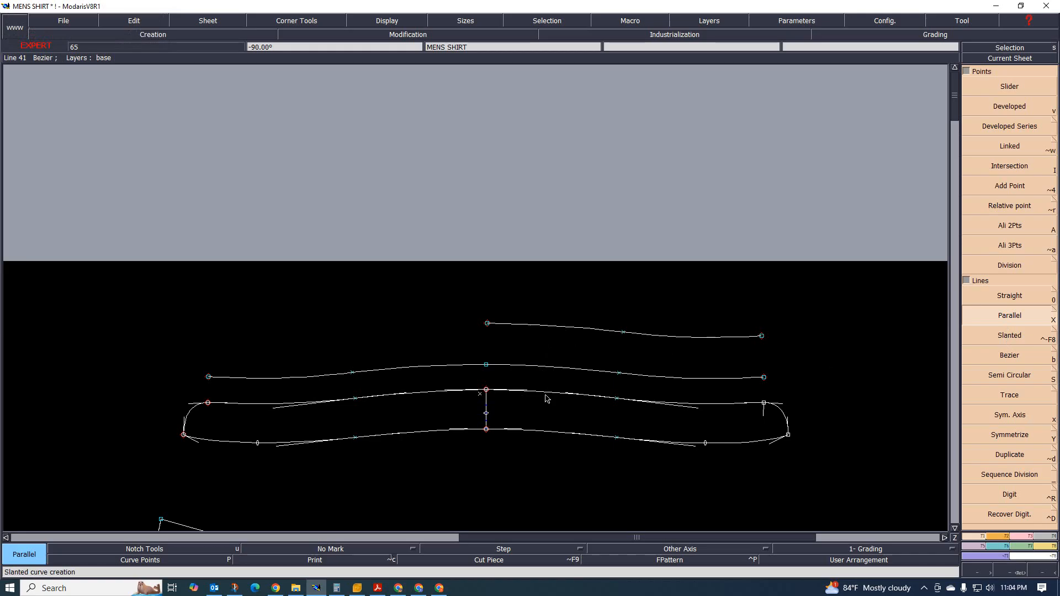
key("ctrl+z")
- Attach the centre point again so both new parallel curves share one common end point above the stand's centre line
scroll(495, 372, "up", 2)
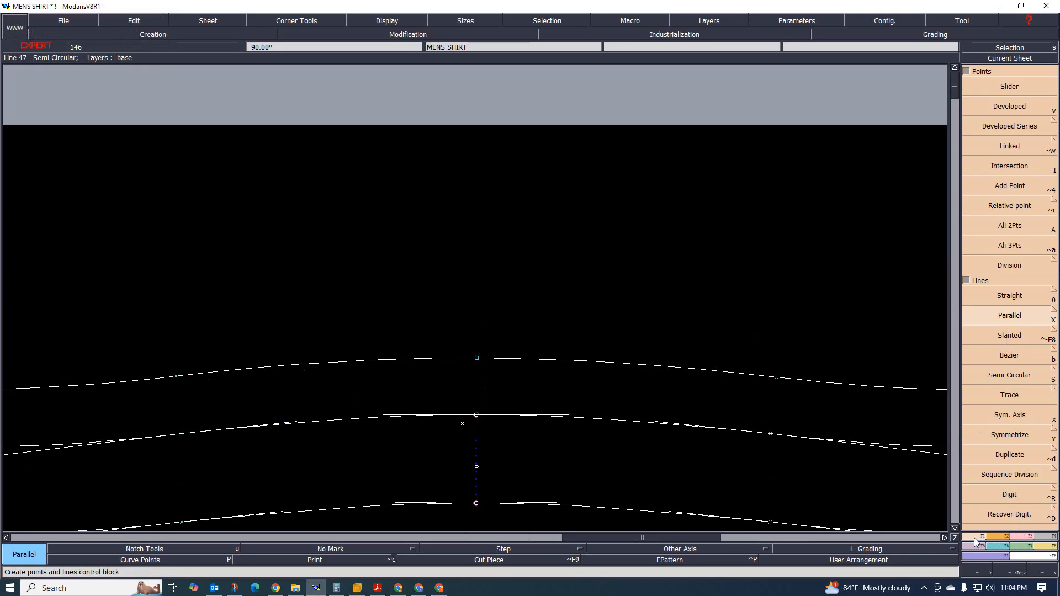
left_click(1029, 537)
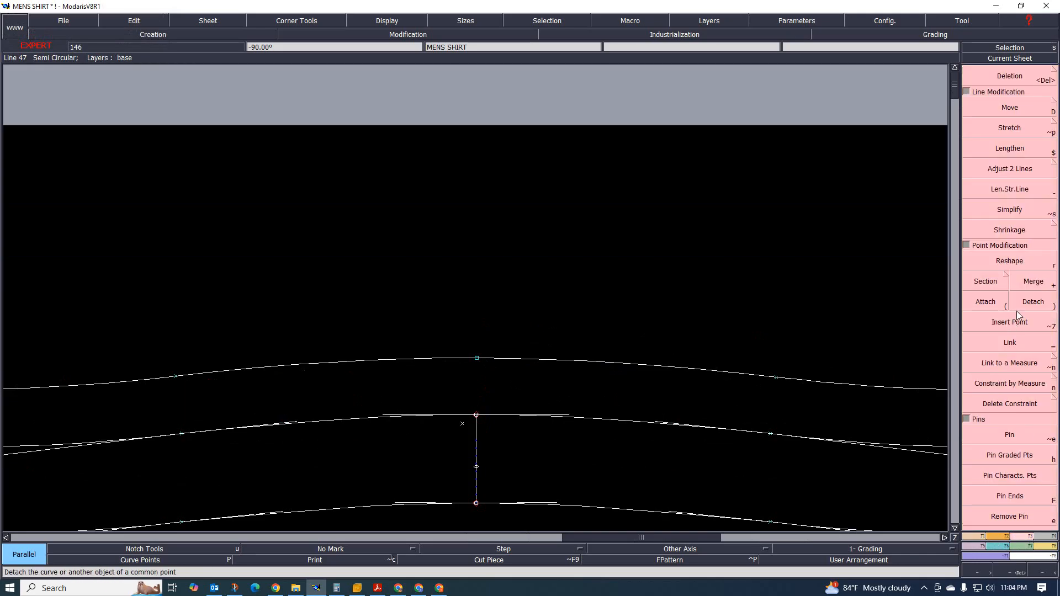
left_click(1032, 302)
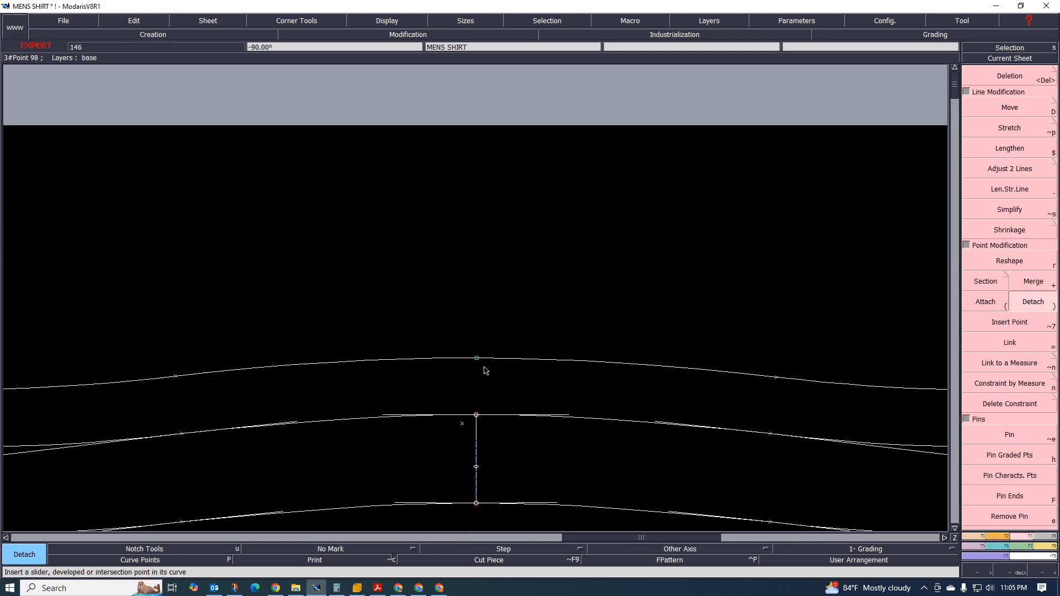
left_click(984, 307)
left_click(477, 358)
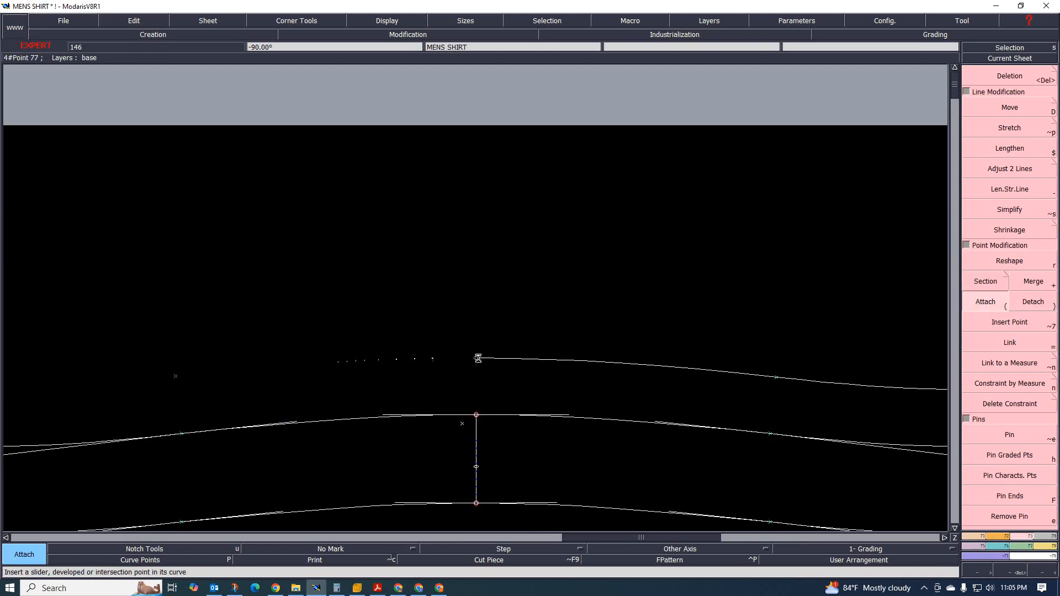
left_click(478, 358)
- Reshape the joined parallel curves by nudging their shared centre point very slightly
key("r")
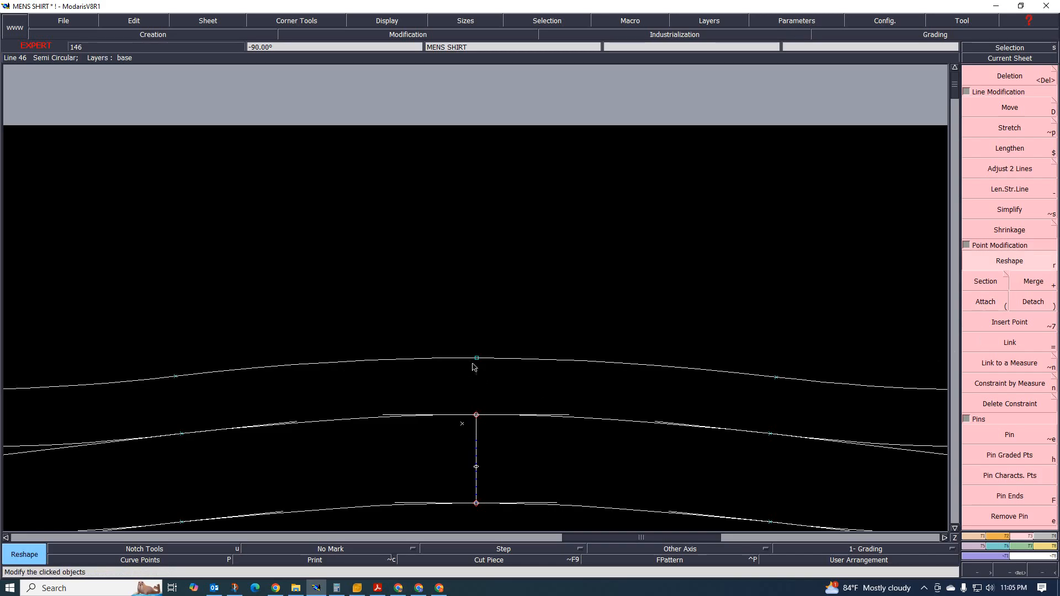
left_click(477, 357)
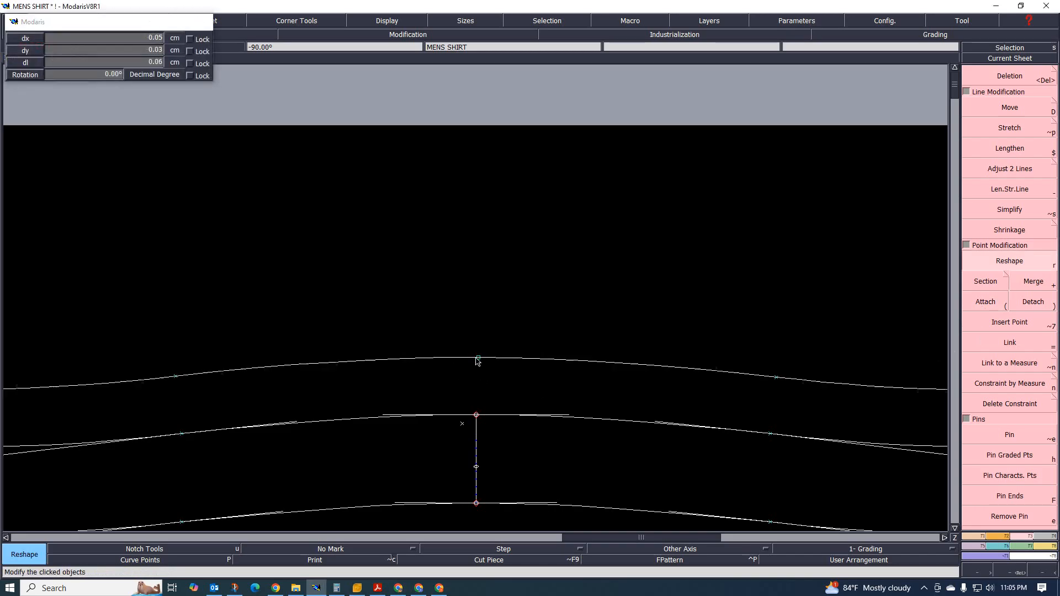
left_click(478, 367)
- Merge the two parallel curves at their shared centre point into one continuous collar line
scroll(490, 395, "down", 3)
scroll(493, 385, "up", 2)
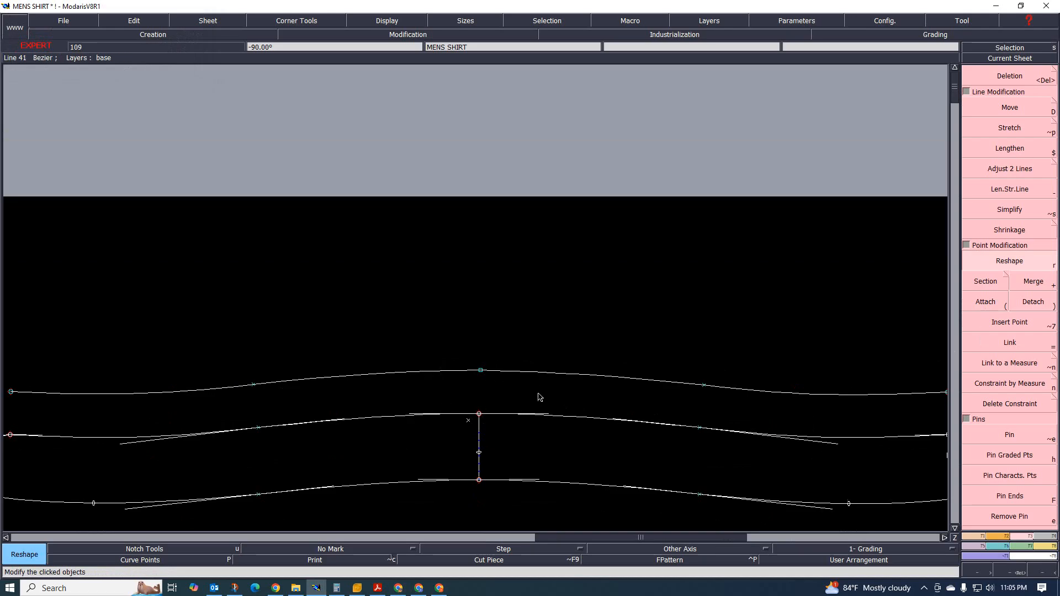
left_click(1033, 292)
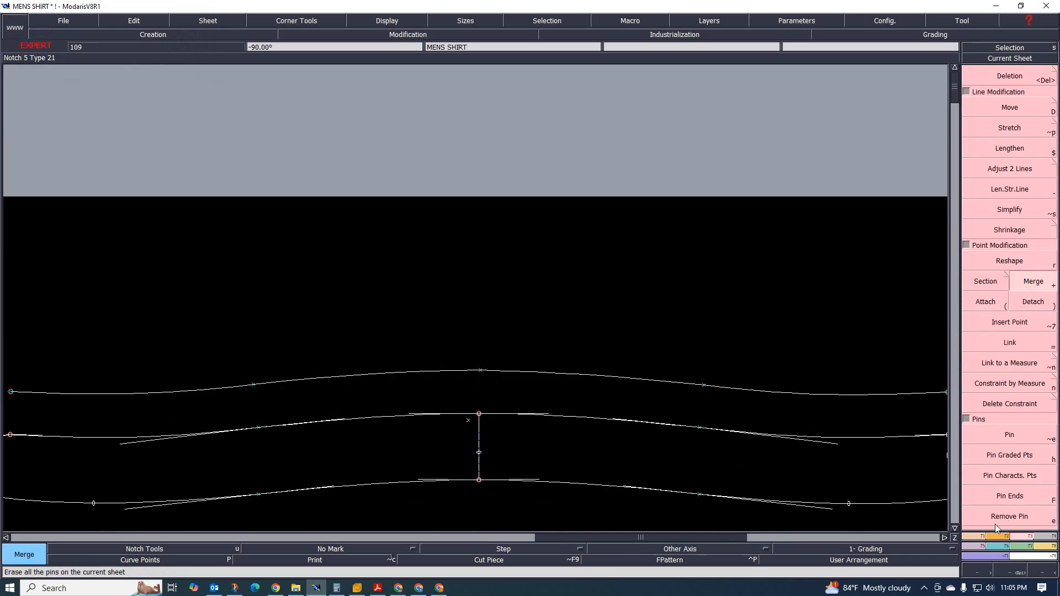
- Create a parallel of the merged collar line at a distance of -4.2 cm, checking the collar height in the size chart PDF
key("shift+x")
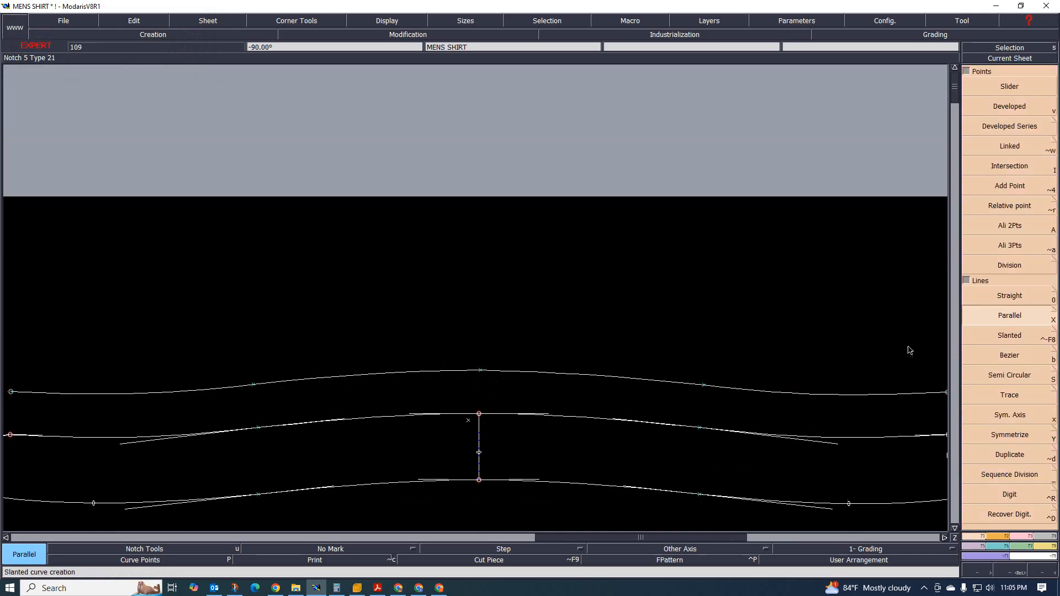
left_click(574, 377)
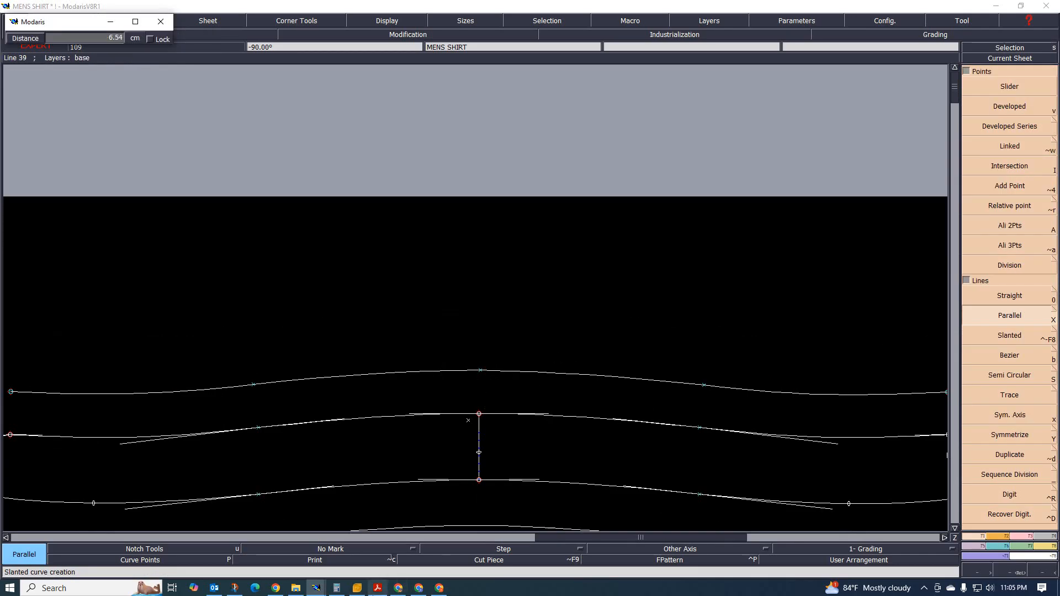
left_click(377, 588)
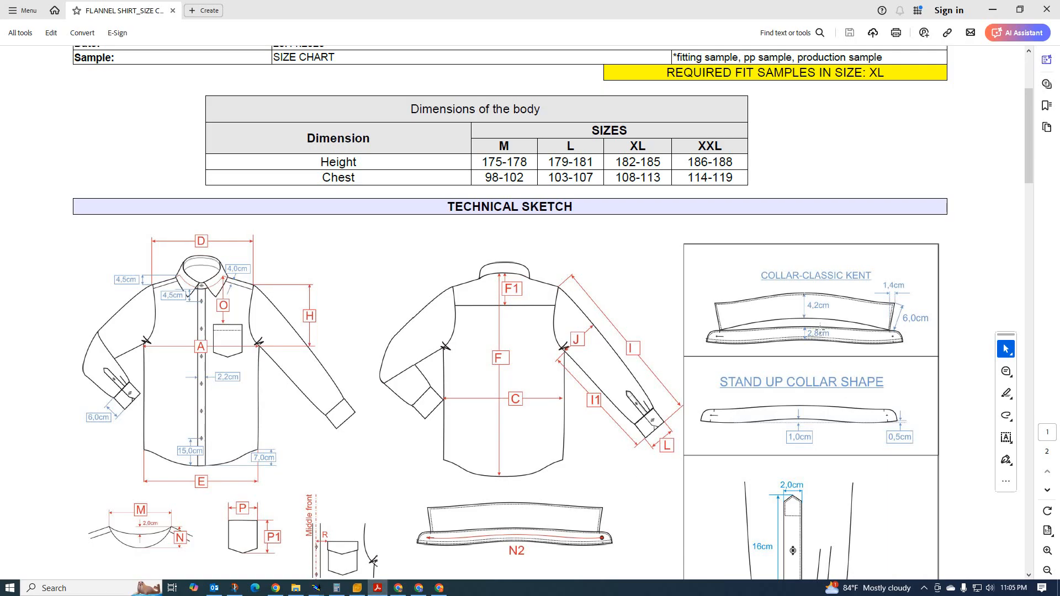
mouse_move(315, 588)
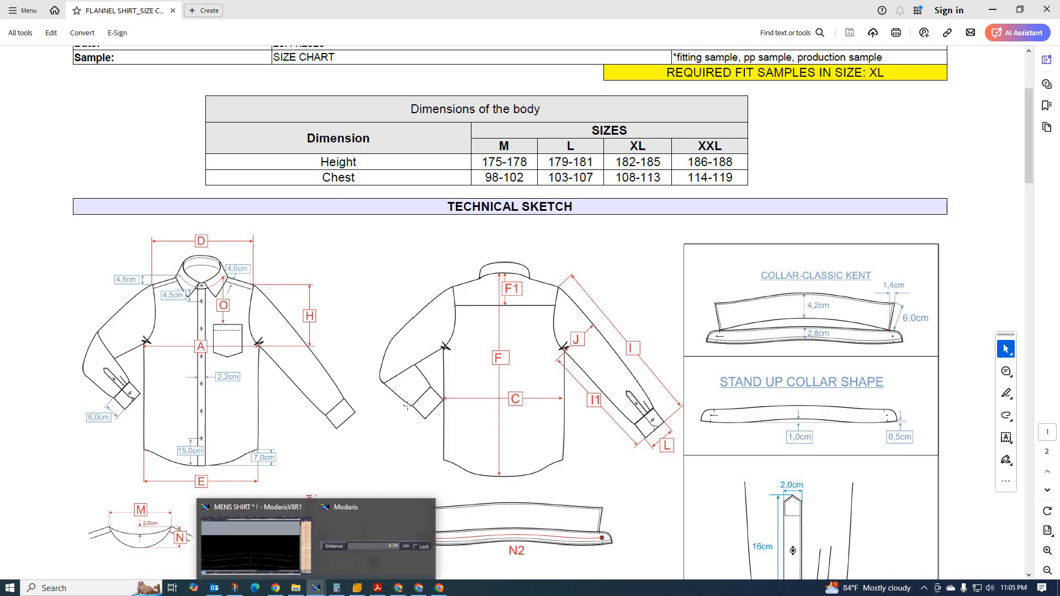
left_click(293, 530)
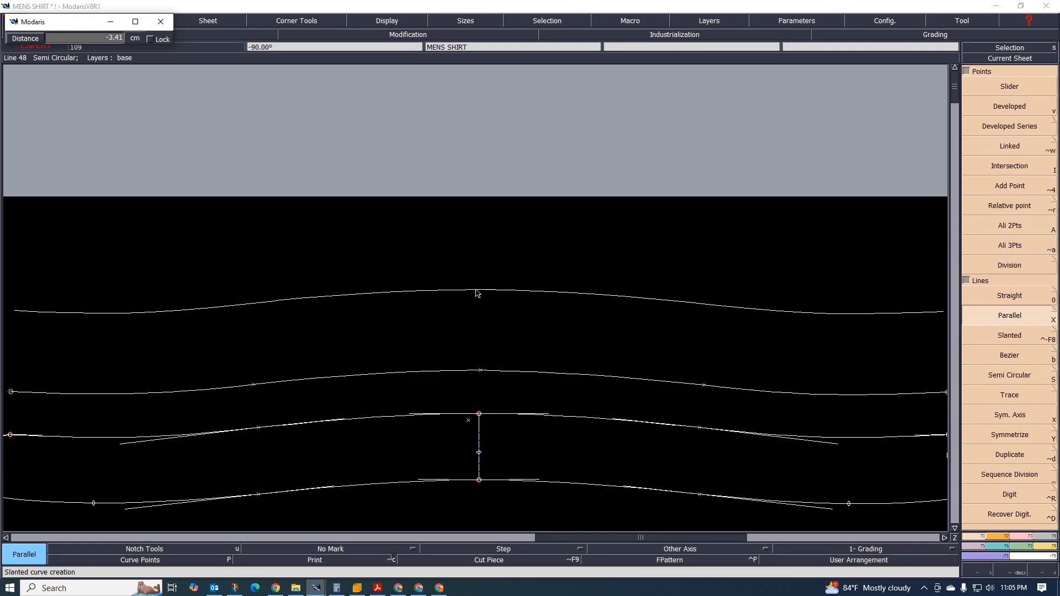
type("-4.2")
key("Return")
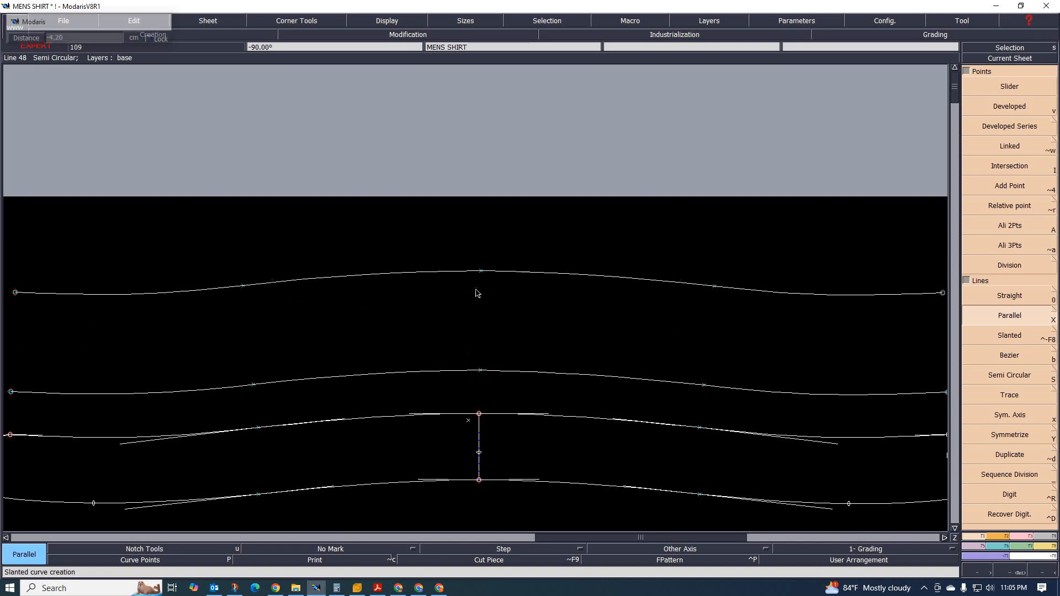
- Examine the new upper collar line against the classic kent collar drawing in the size chart PDF, and return to Modaris
scroll(429, 335, "down", 2)
scroll(617, 333, "up", 2)
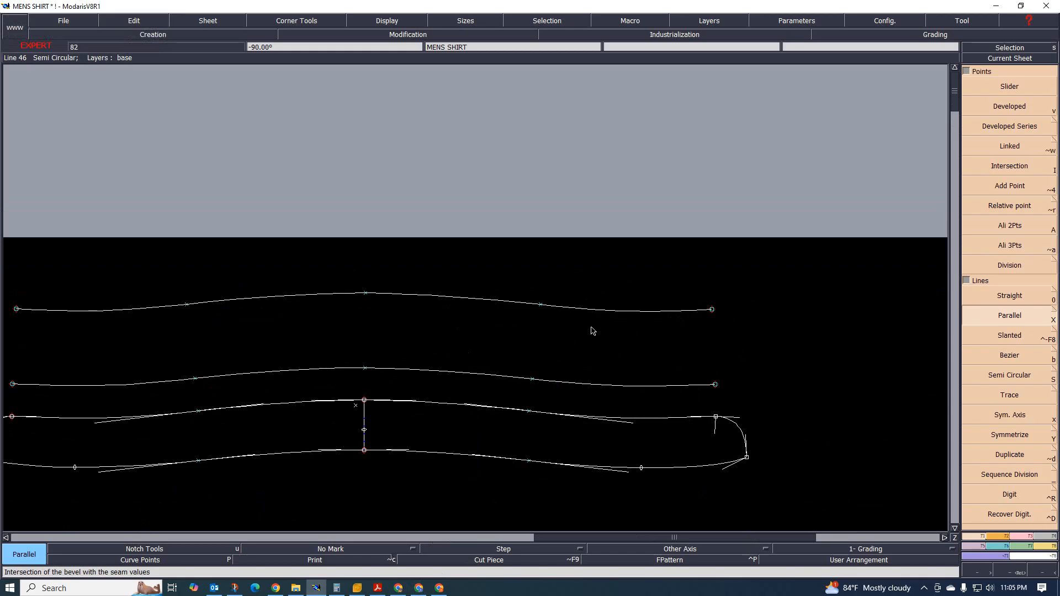
scroll(635, 334, "down", 3)
scroll(655, 332, "up", 2)
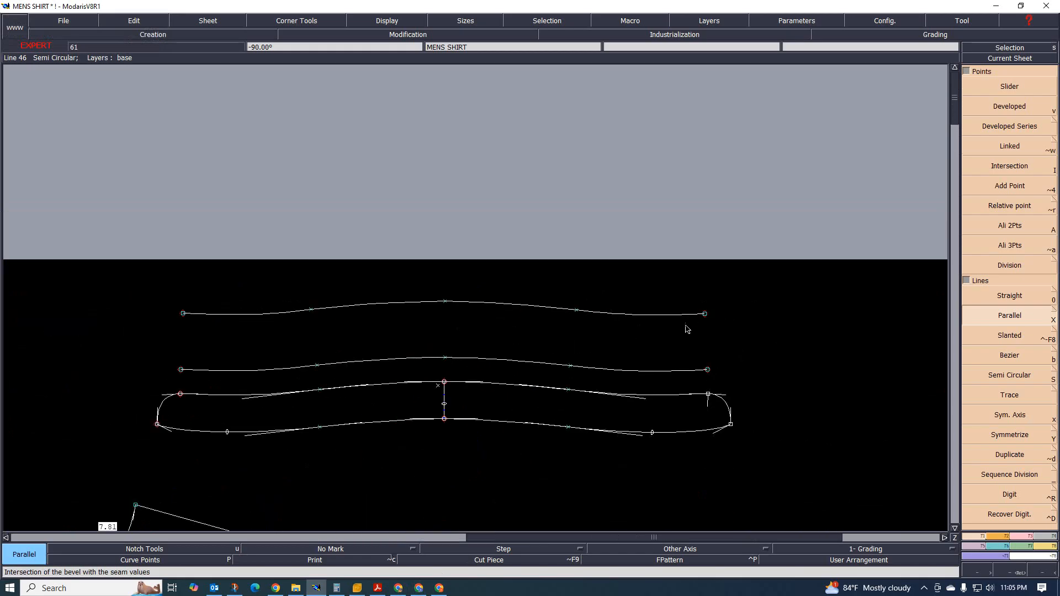
scroll(580, 319, "up", 2)
scroll(613, 328, "down", 3)
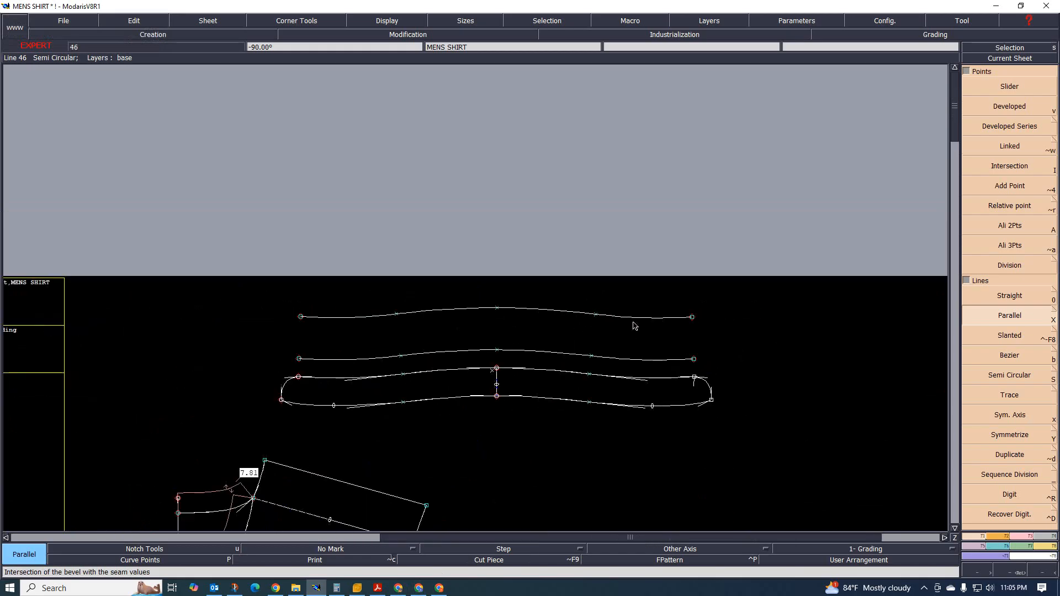
scroll(635, 330, "up", 2)
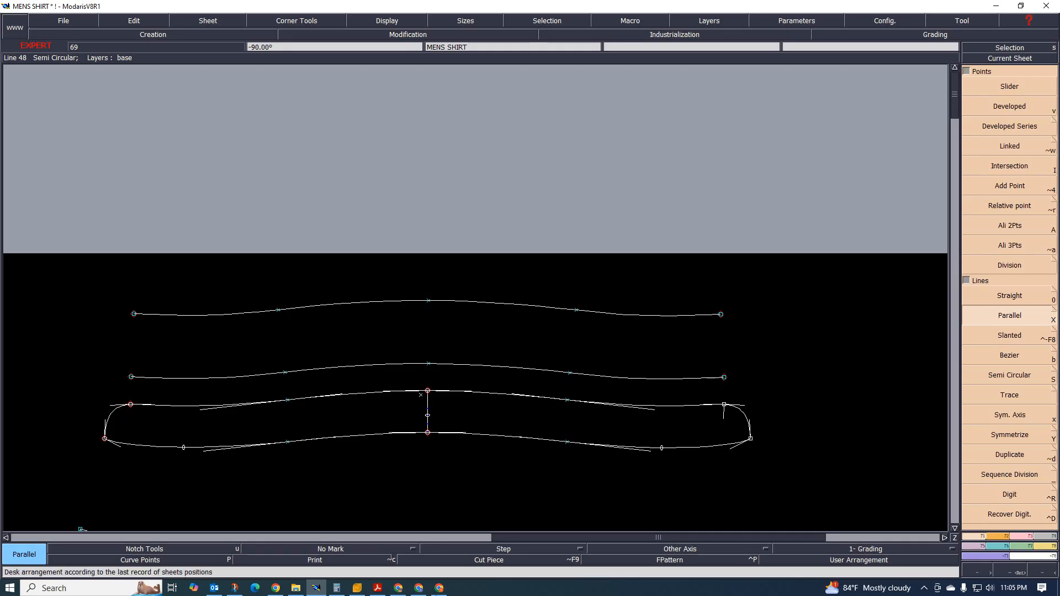
left_click(376, 588)
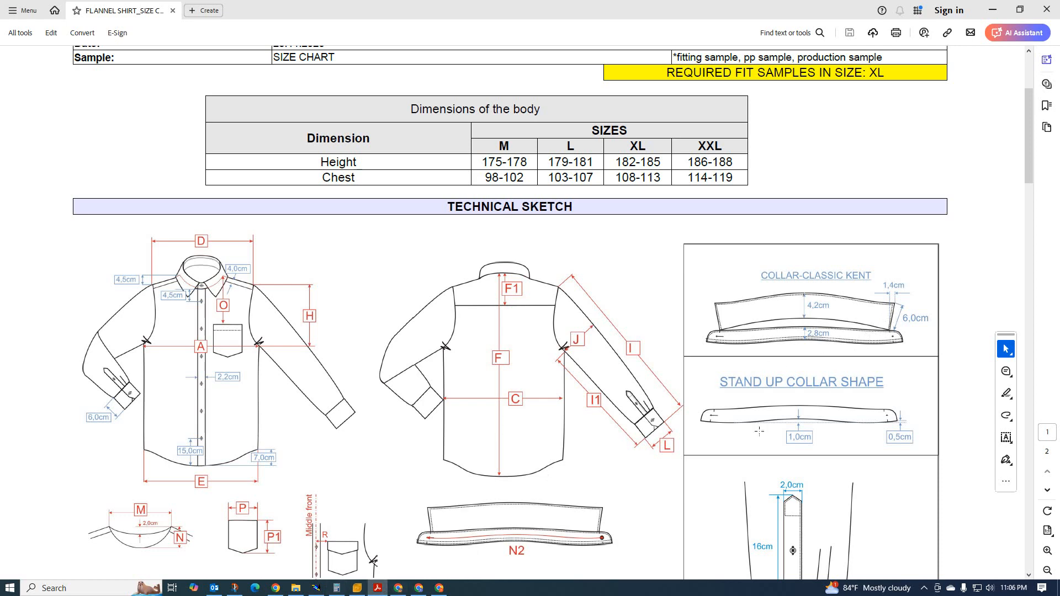
left_click(316, 588)
- Lengthen the upper collar line in a straight continuation beyond its right end point
scroll(671, 309, "up", 2)
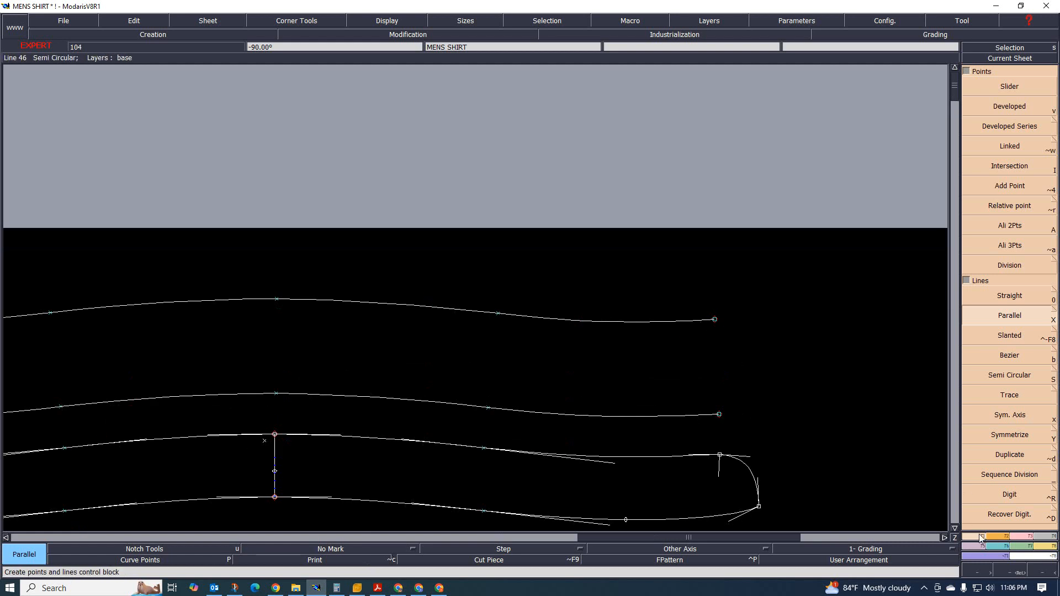
left_click(1022, 537)
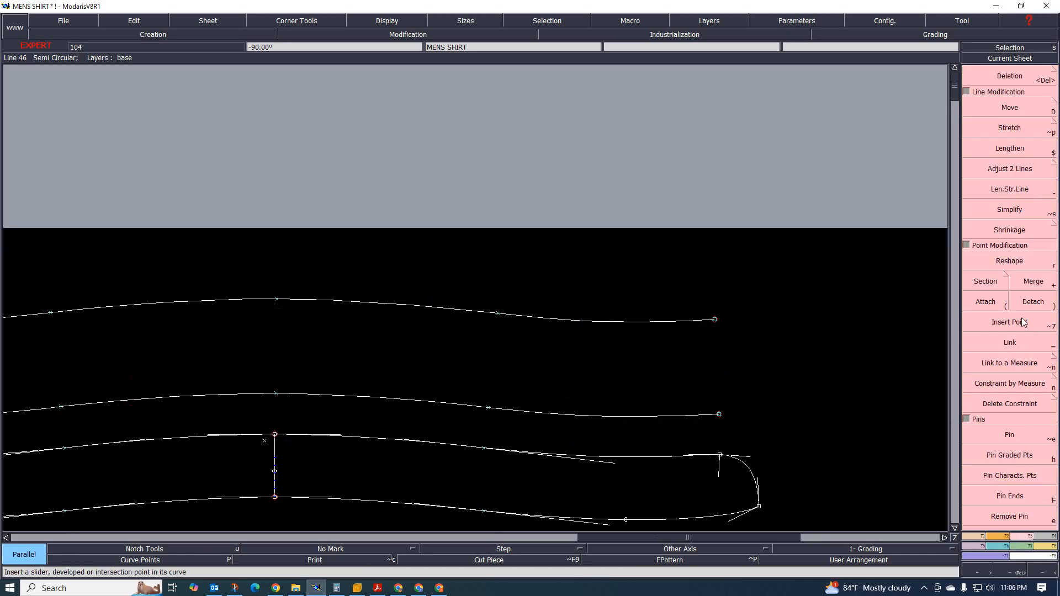
left_click(1009, 189)
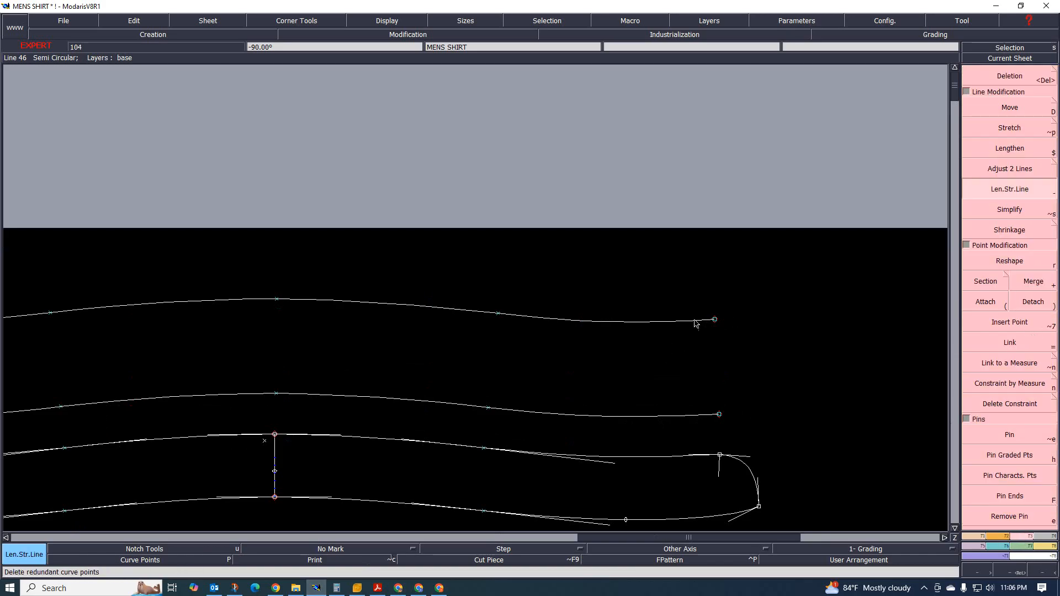
left_click(714, 320)
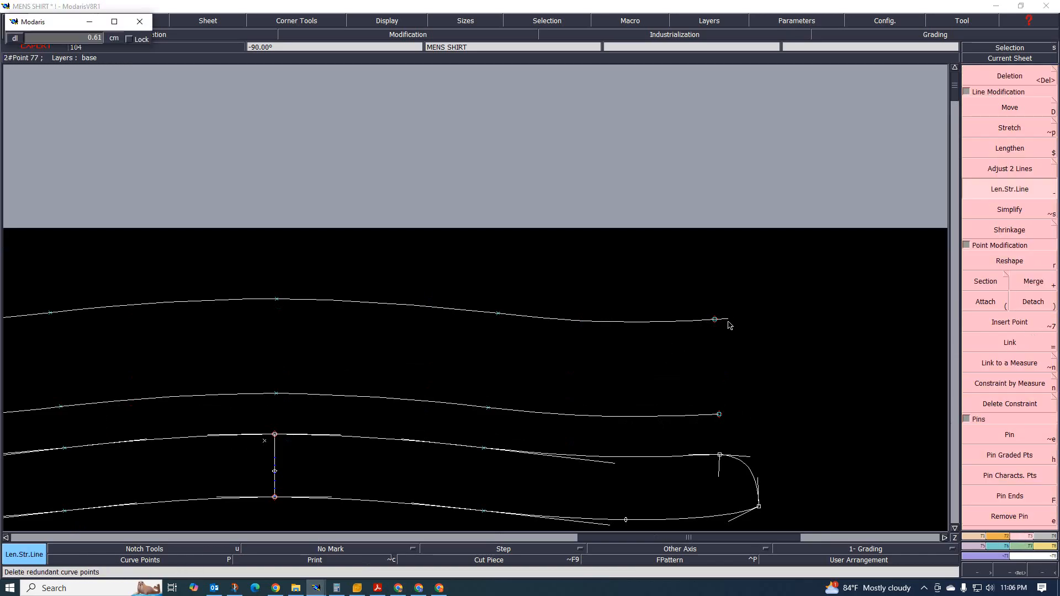
key("BackSpace")
key("Return")
left_click(722, 341)
scroll(720, 317, "down", 1)
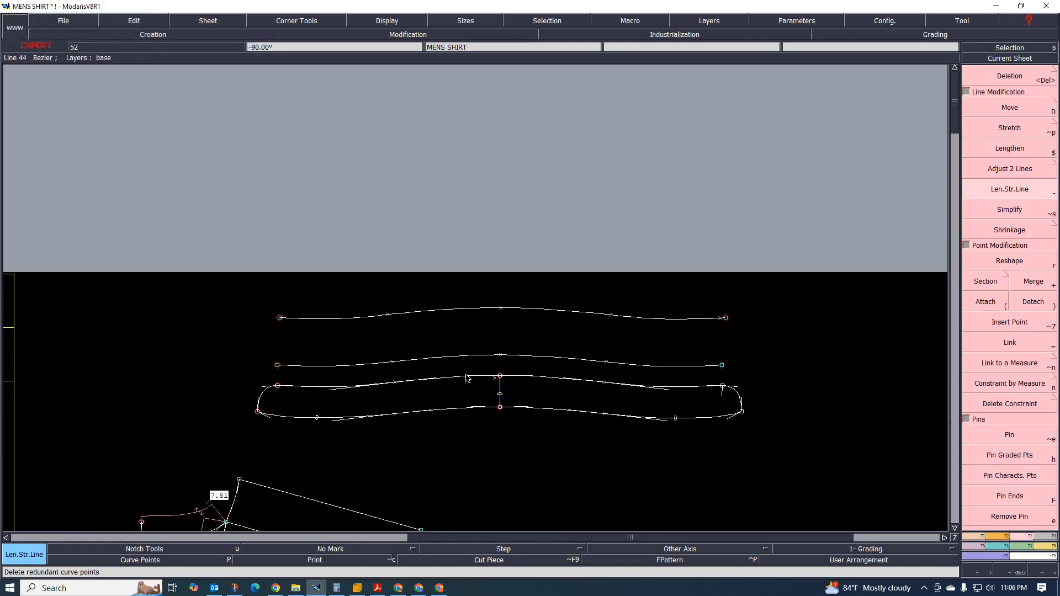
scroll(384, 326, "up", 1)
left_click(233, 316)
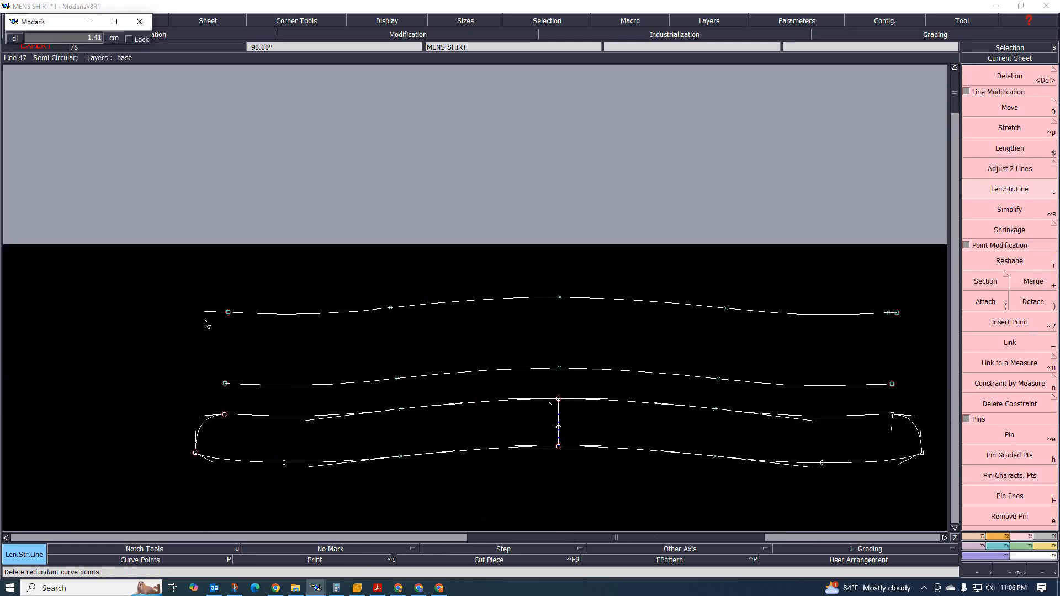
left_click(207, 325)
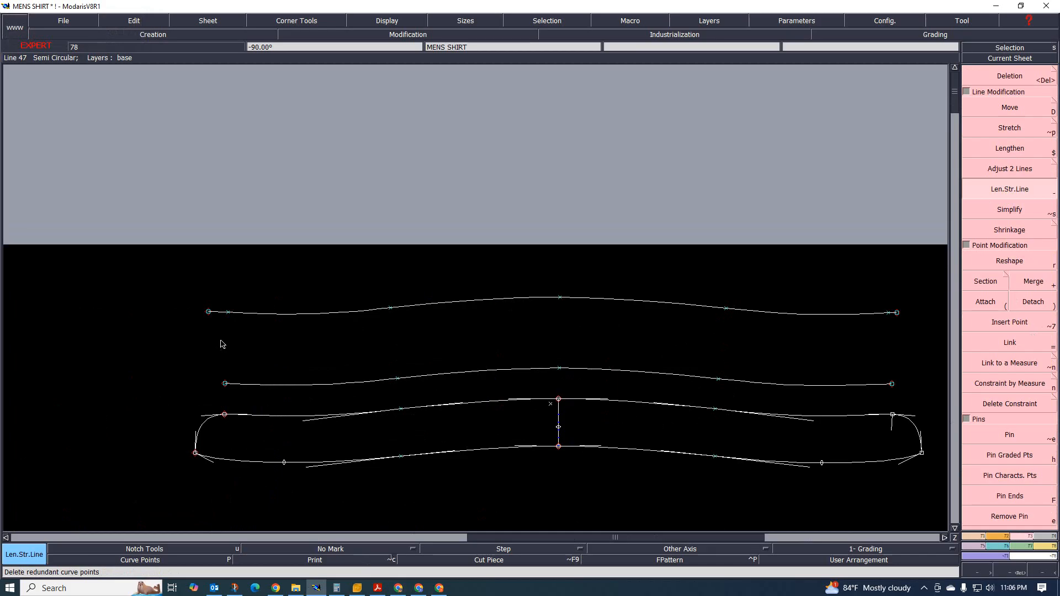
key("ctrl+z")
- Lengthen the upper collar line by 0.50 cm in a straight continuation beyond its left end point
left_click(229, 313)
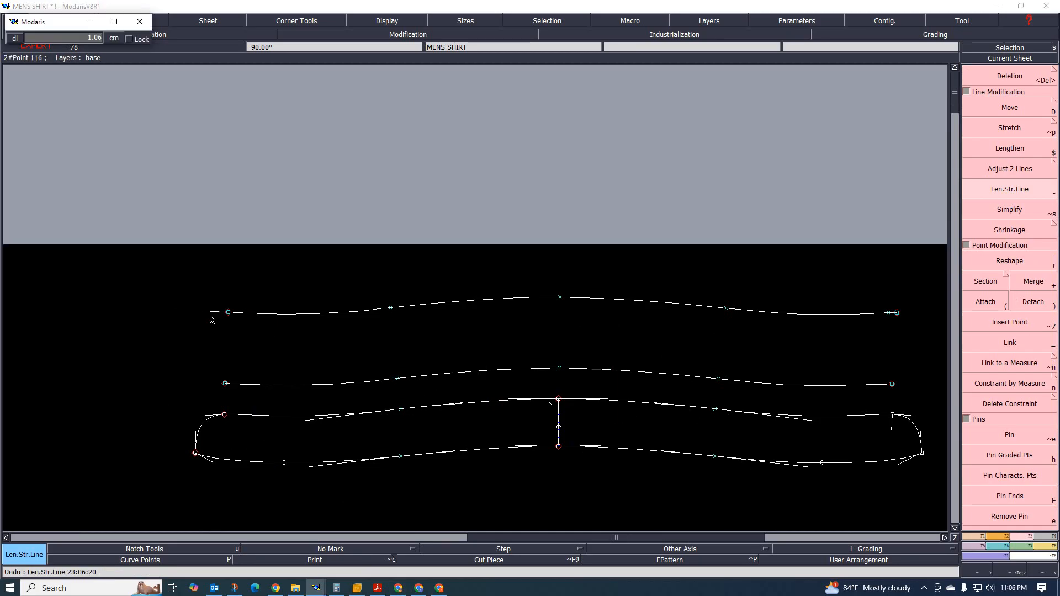
type("0.50")
left_click(213, 306)
scroll(227, 380, "up", 2)
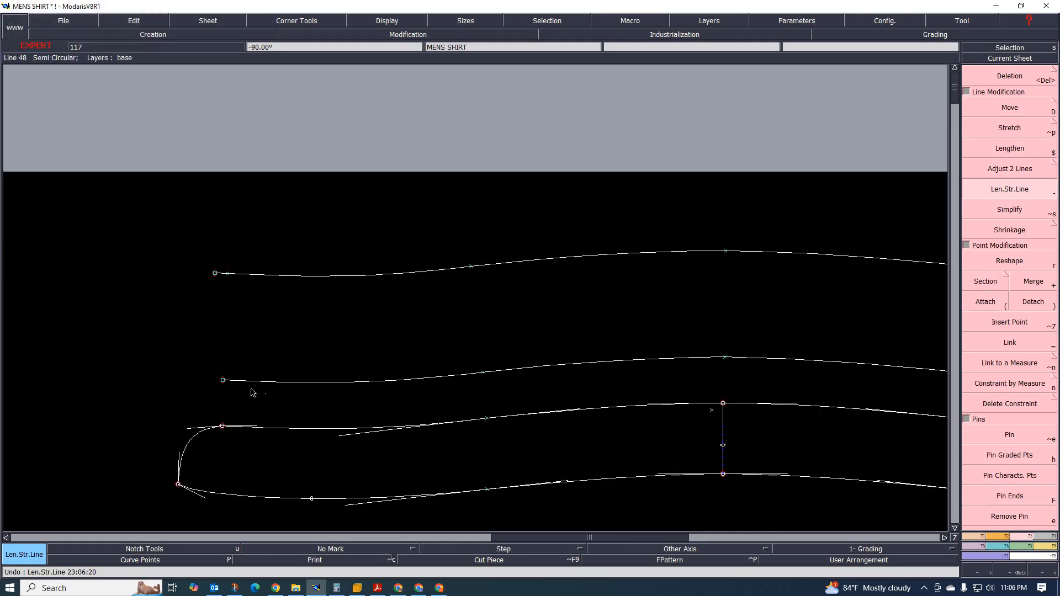
left_click(221, 385)
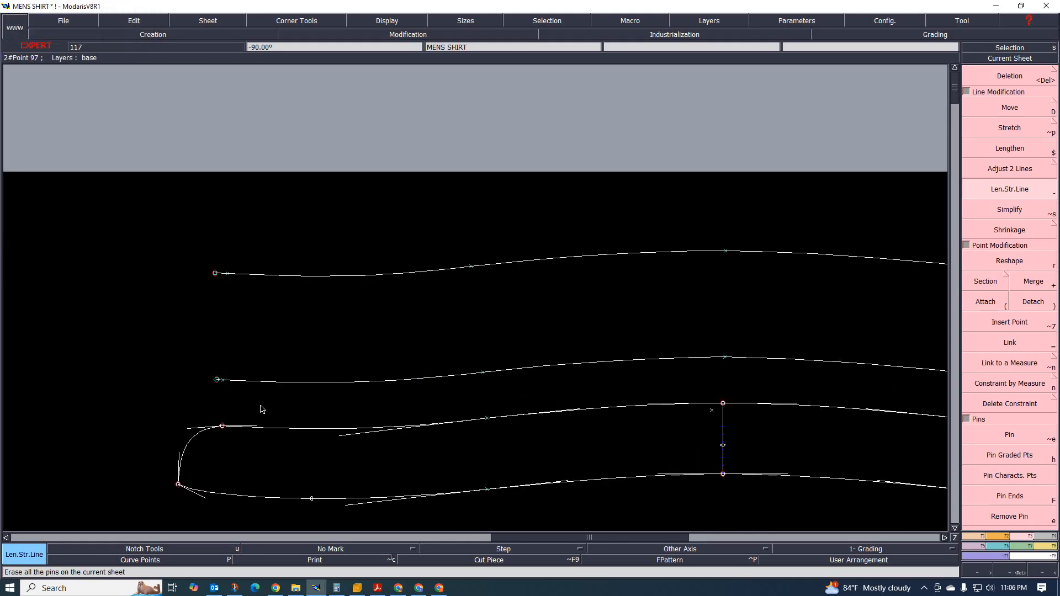
- Reshape the lower collar line by moving its left end point vertically by -0.5 cm
left_click(1013, 262)
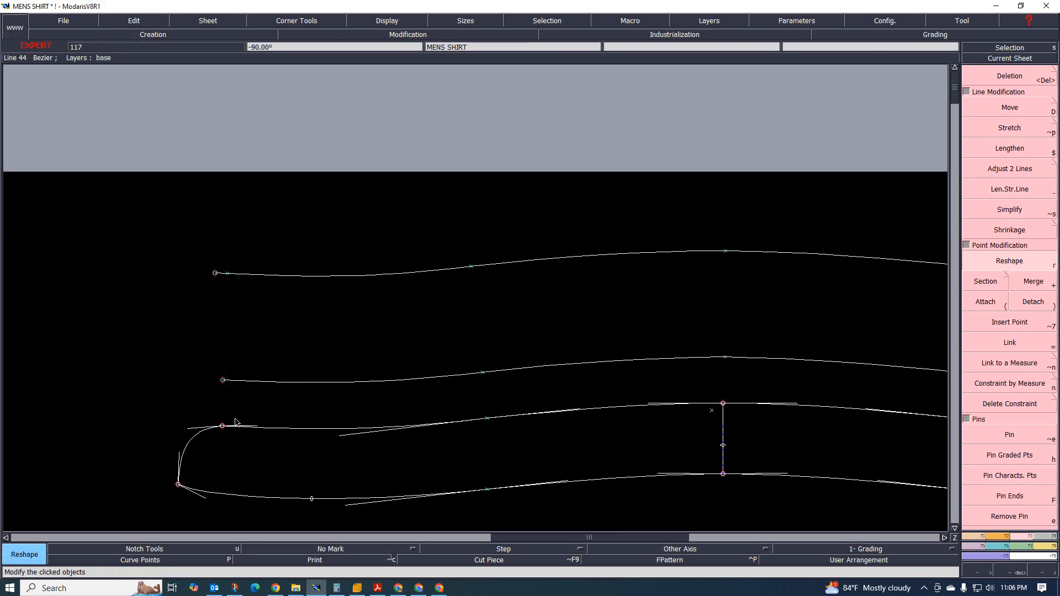
left_click_drag(224, 381, 225, 386)
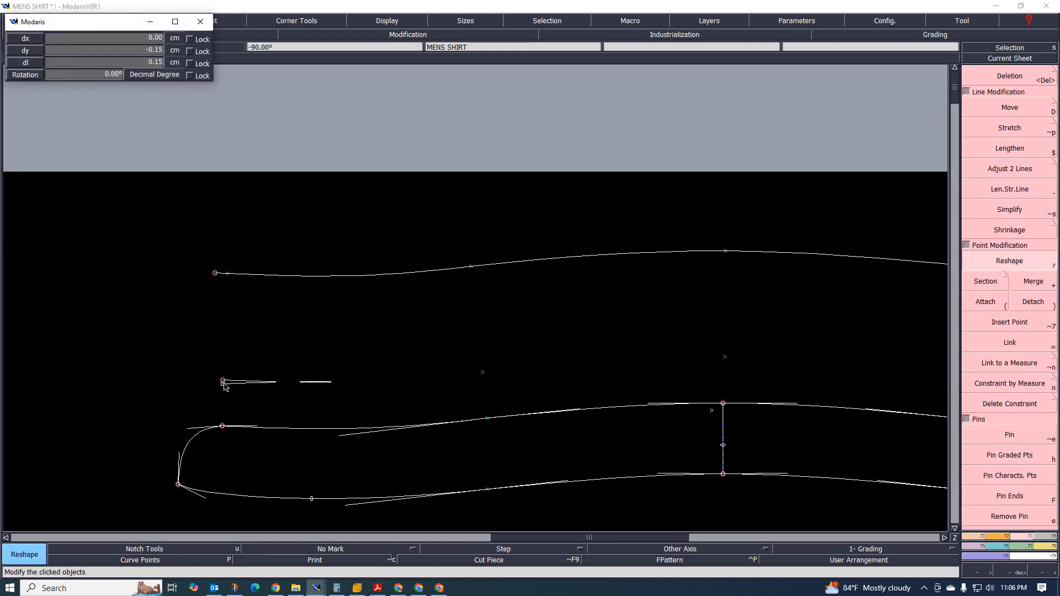
key("Down")
key("Down")
type("-.5")
key("Return")
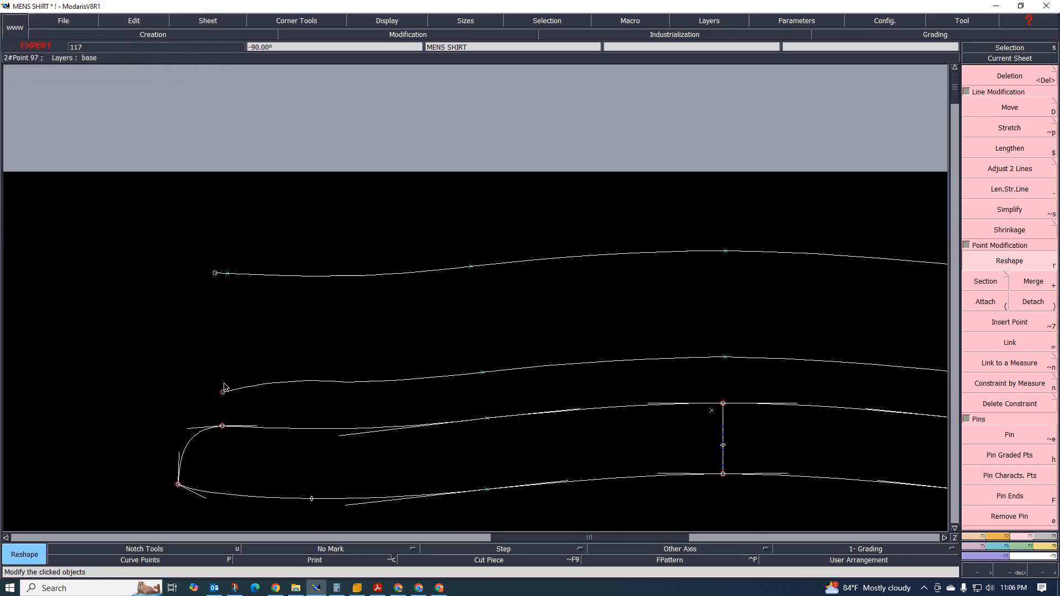
- Reshape the lower collar line's right end to match by moving its end point vertically by -0.5 cm
scroll(150, 364, "down", 2)
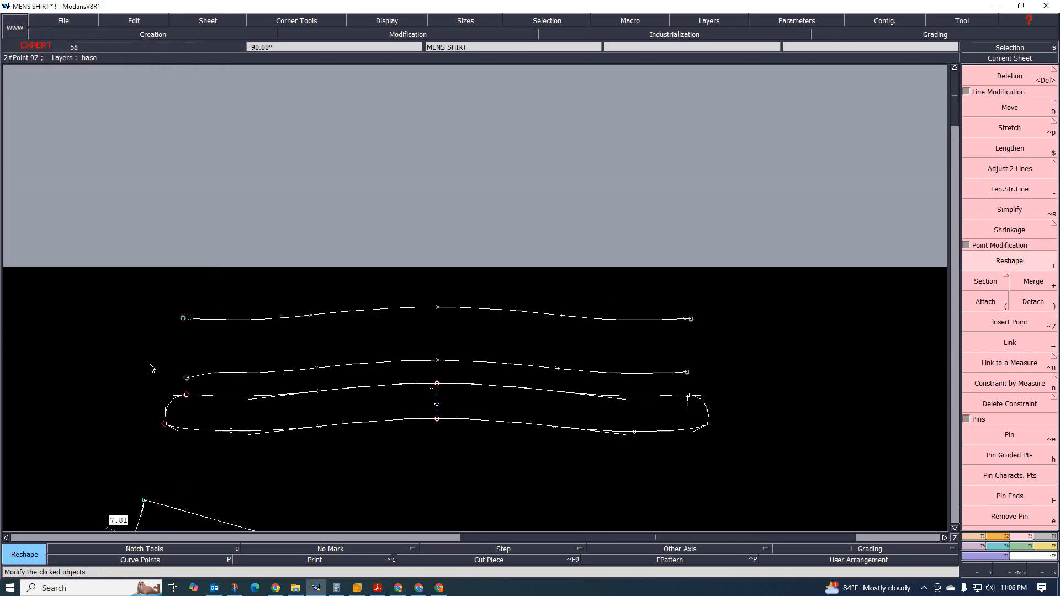
left_click(687, 372)
key("Down")
key("Down")
type("-.5")
key("Return")
scroll(749, 358, "down", 3)
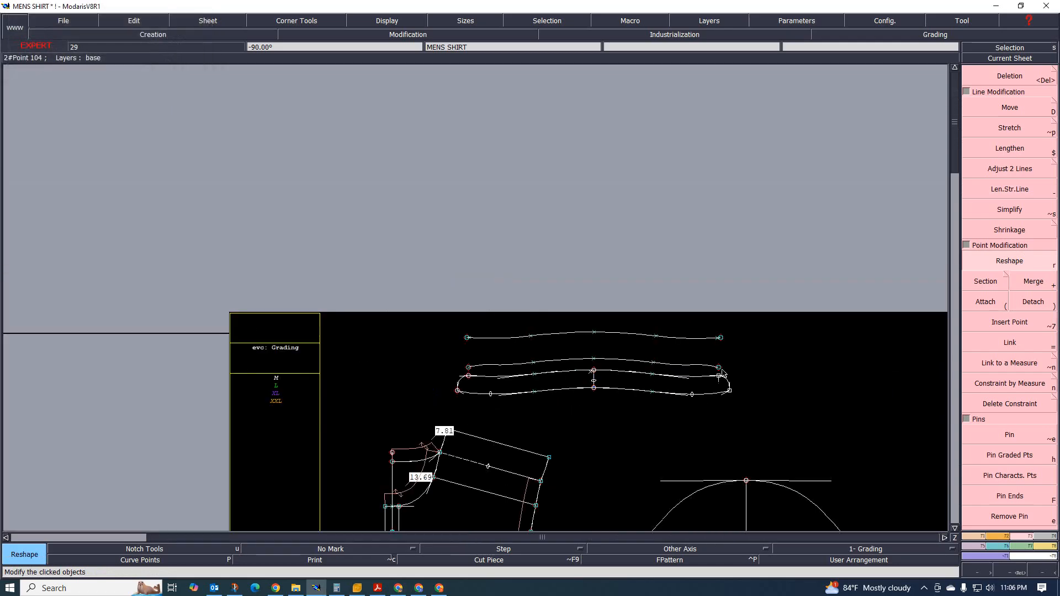
scroll(734, 362, "up", 3)
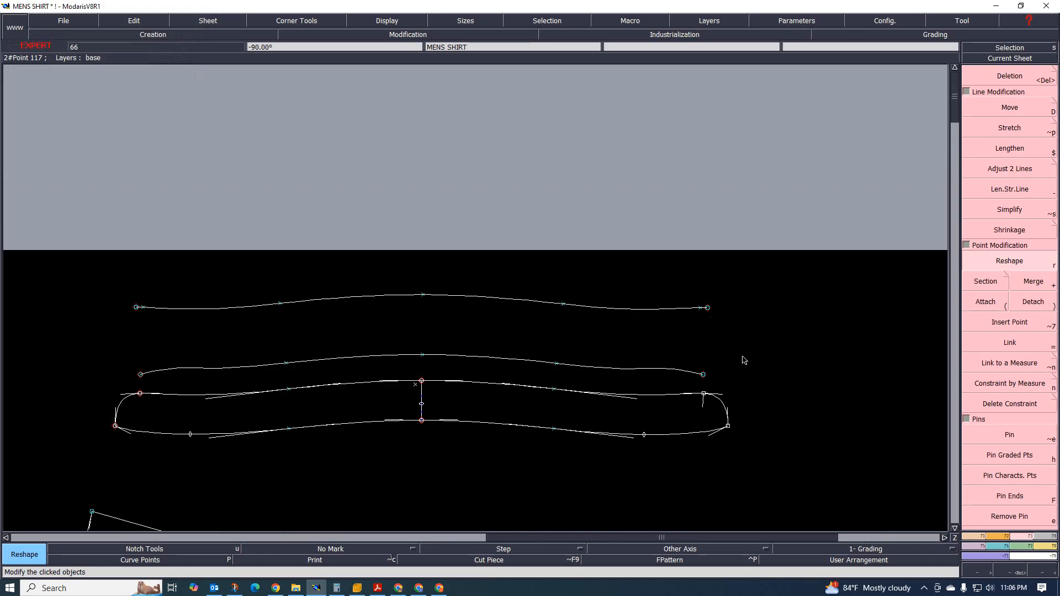
- Draw a straight line joining the right end points of the upper and lower collar lines
left_click(977, 535)
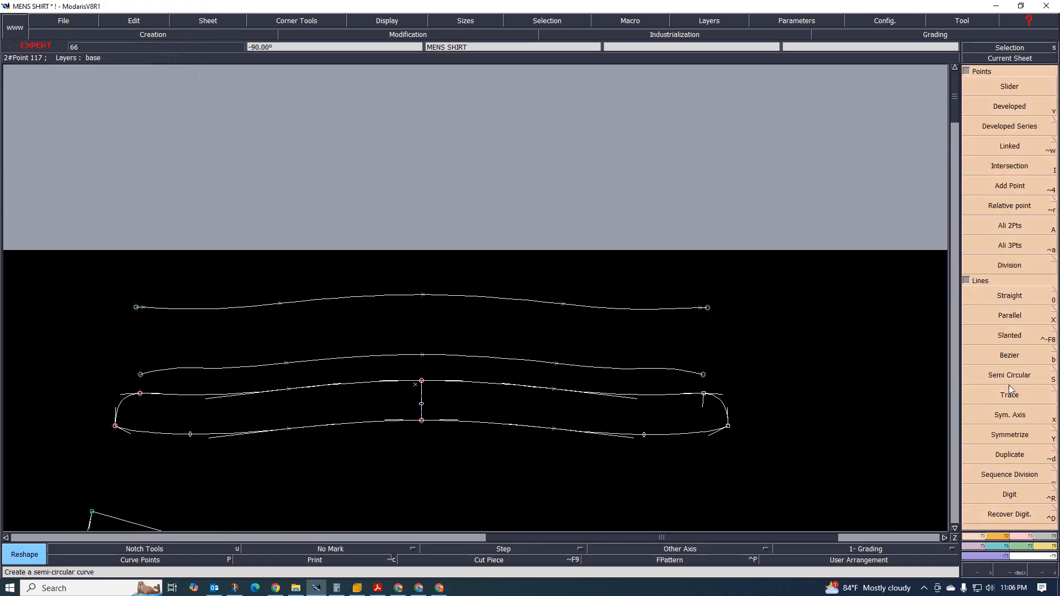
left_click(1015, 292)
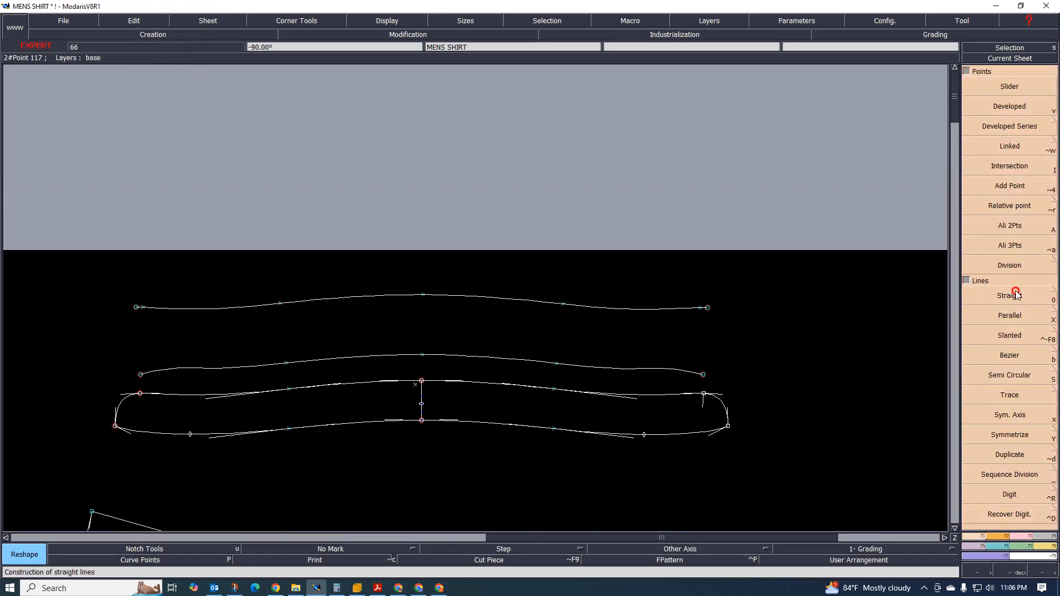
left_click(707, 308)
left_click(703, 374)
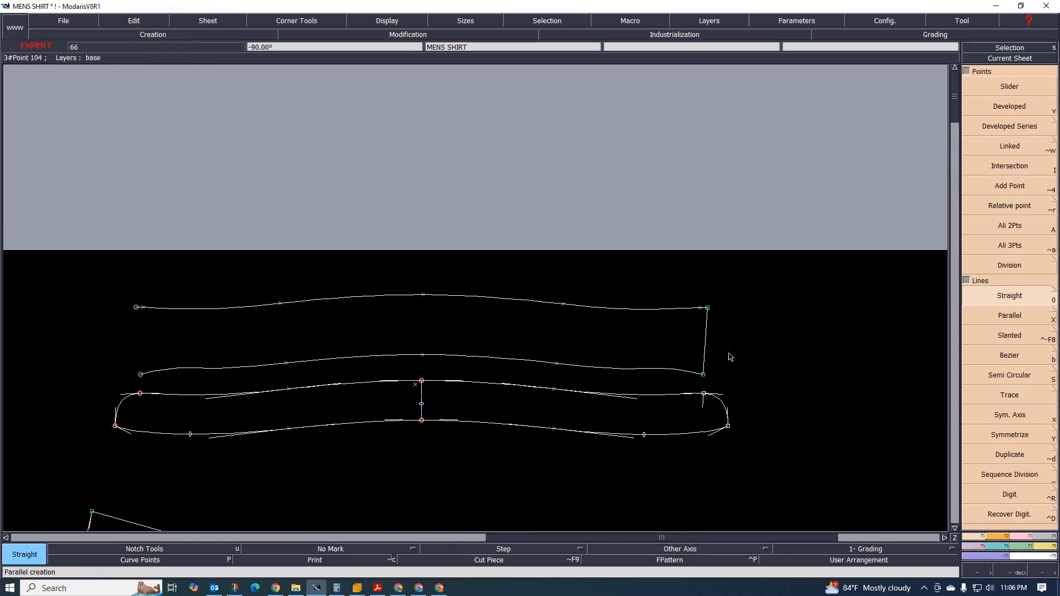
- Measure the length of the straight line closing the collar's right end
key("l")
left_click(705, 339)
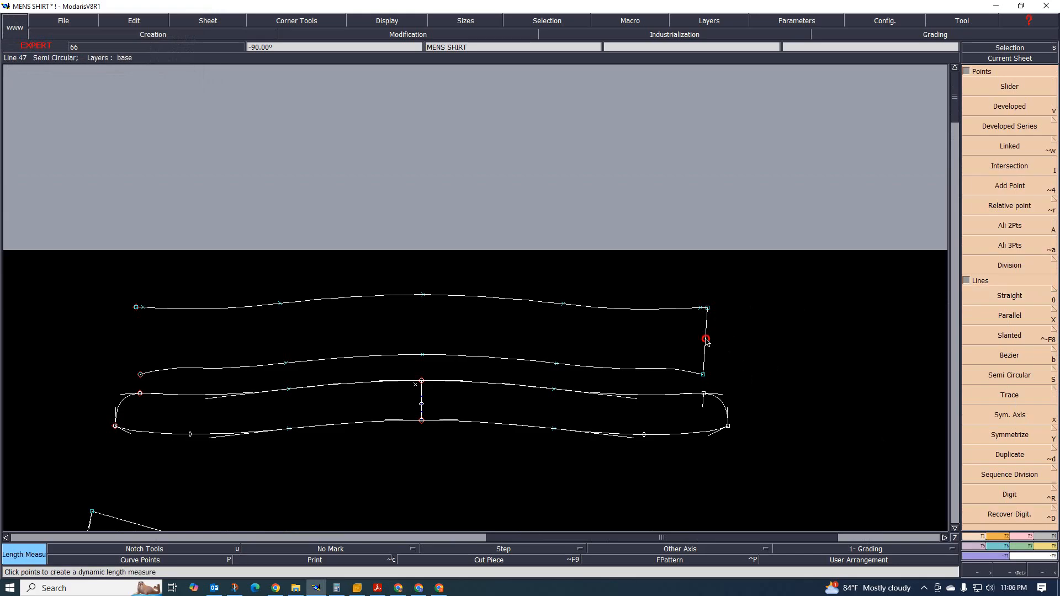
scroll(740, 348, "up", 3)
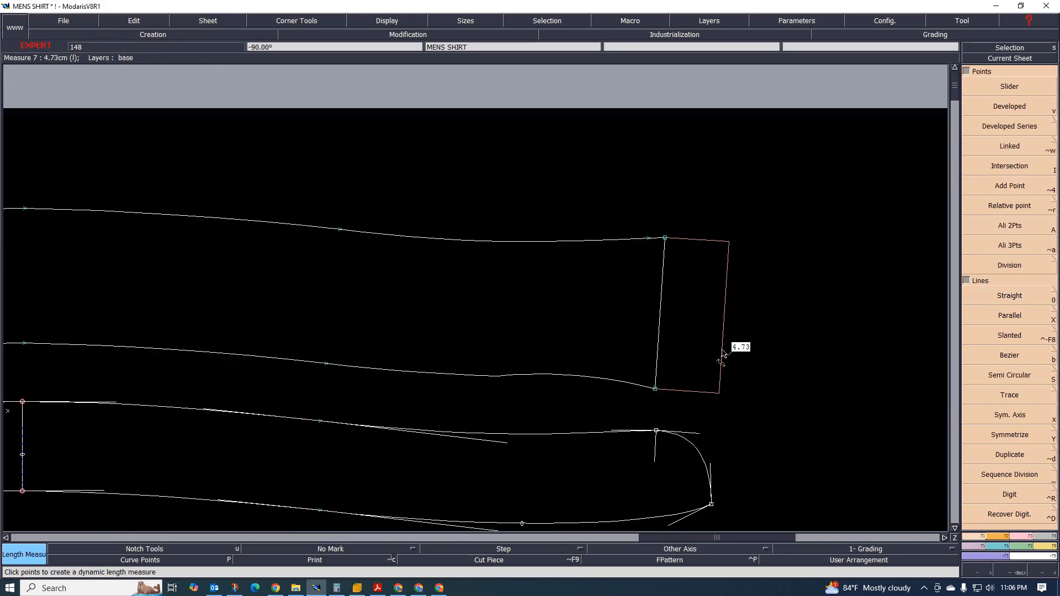
- Reshape the collar end line's upper point straight up so the end line measures 5.38 cm
scroll(679, 367, "down", 2)
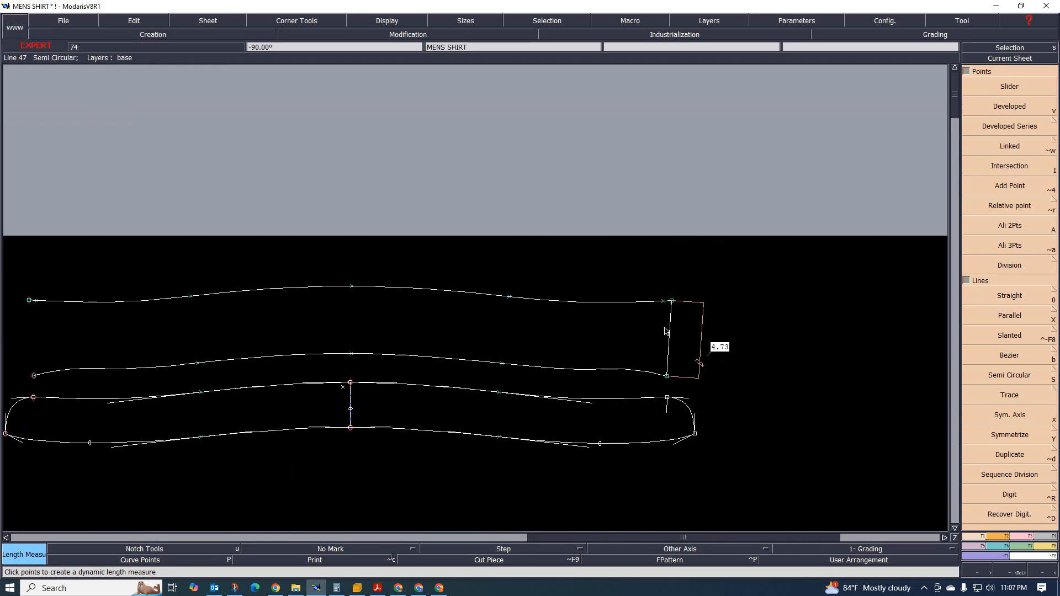
scroll(666, 301, "up", 1)
scroll(640, 304, "down", 1)
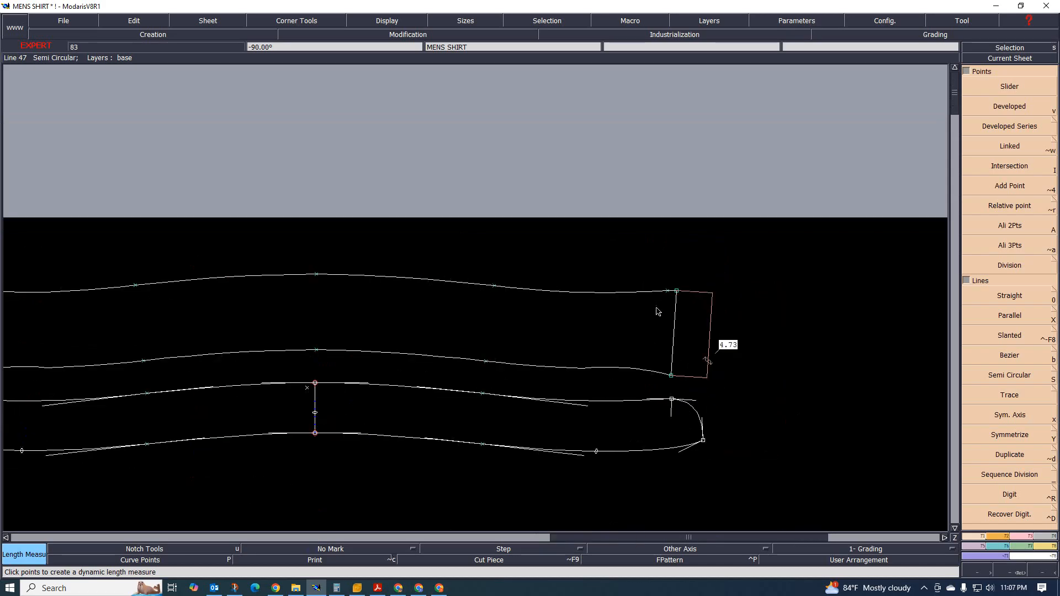
scroll(657, 312, "up", 1)
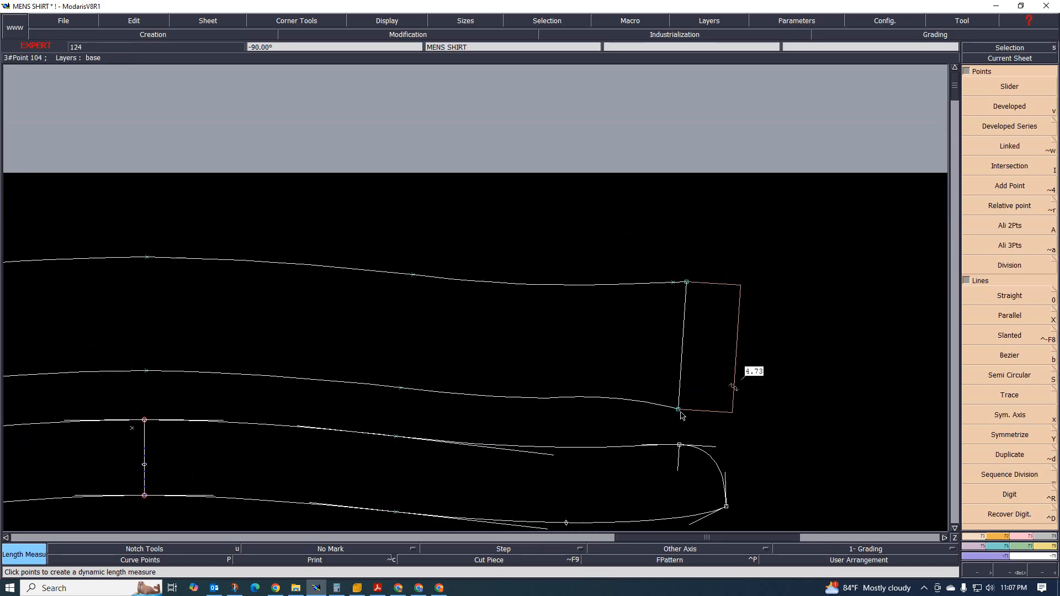
scroll(733, 388, "up", 1)
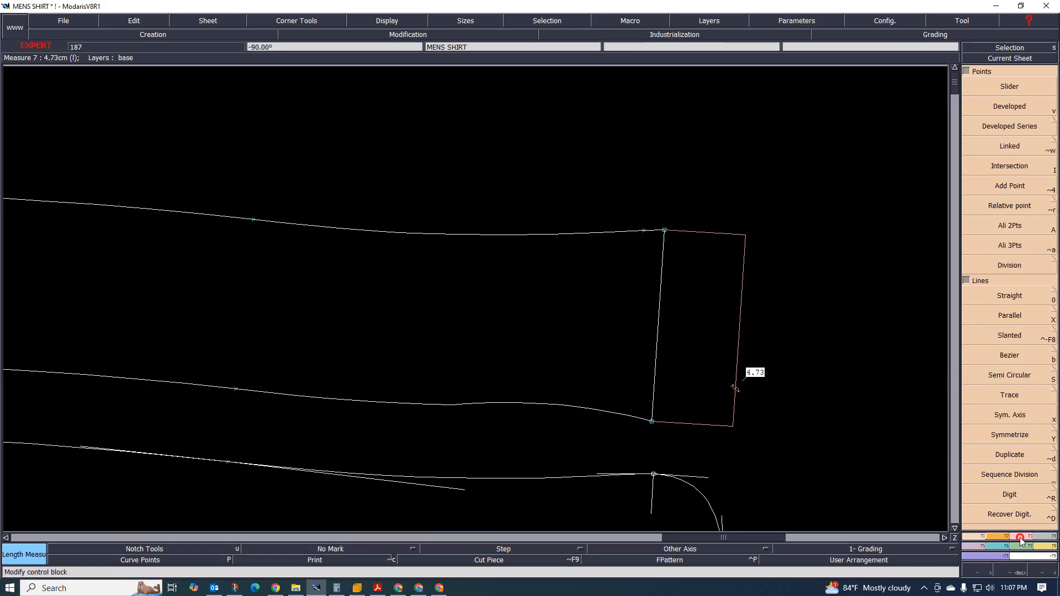
left_click(998, 537)
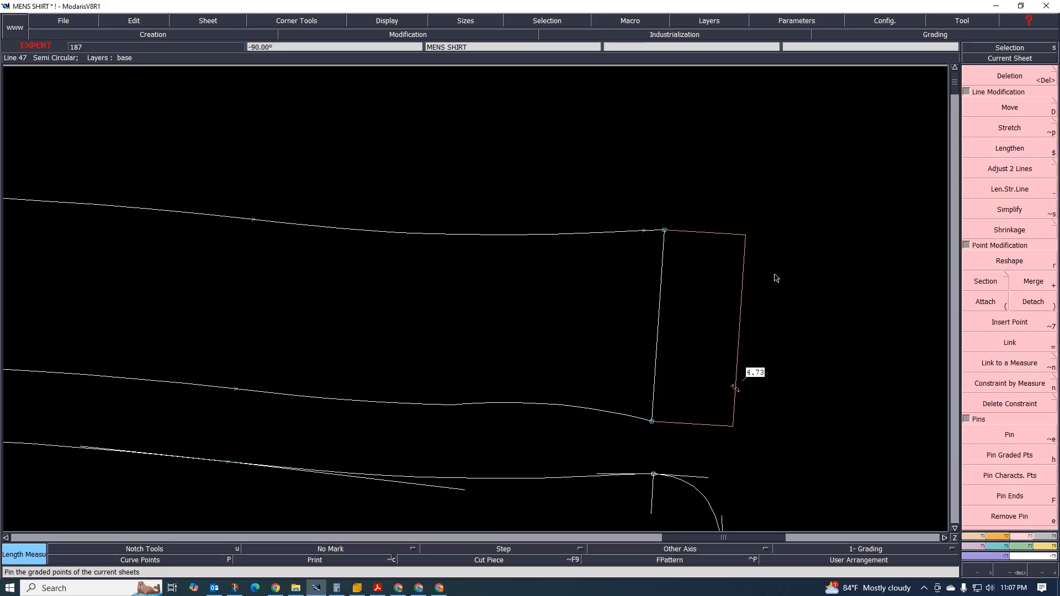
left_click(1011, 266)
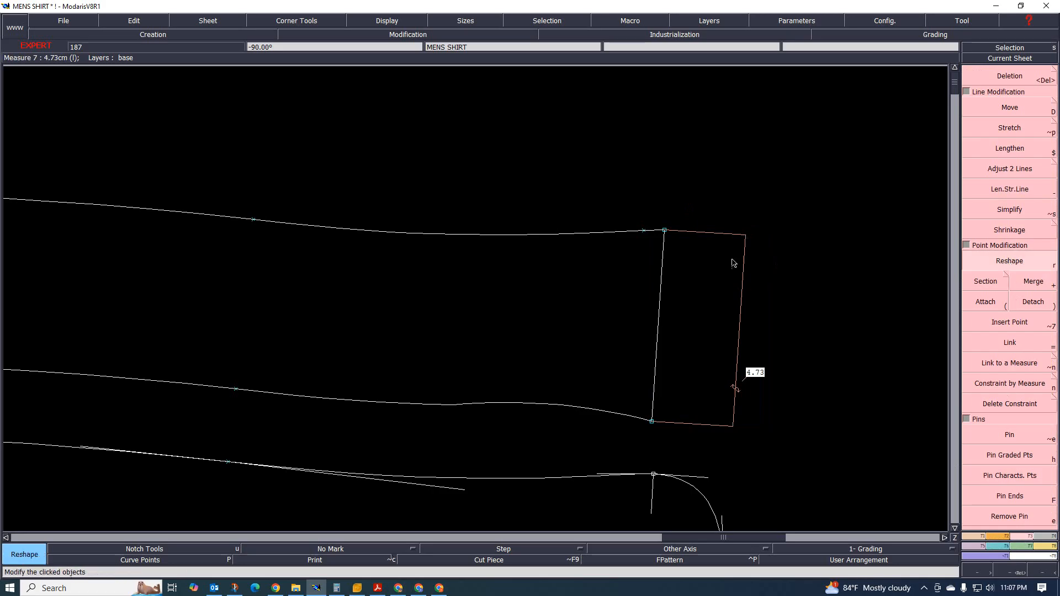
left_click_drag(664, 229, 667, 223)
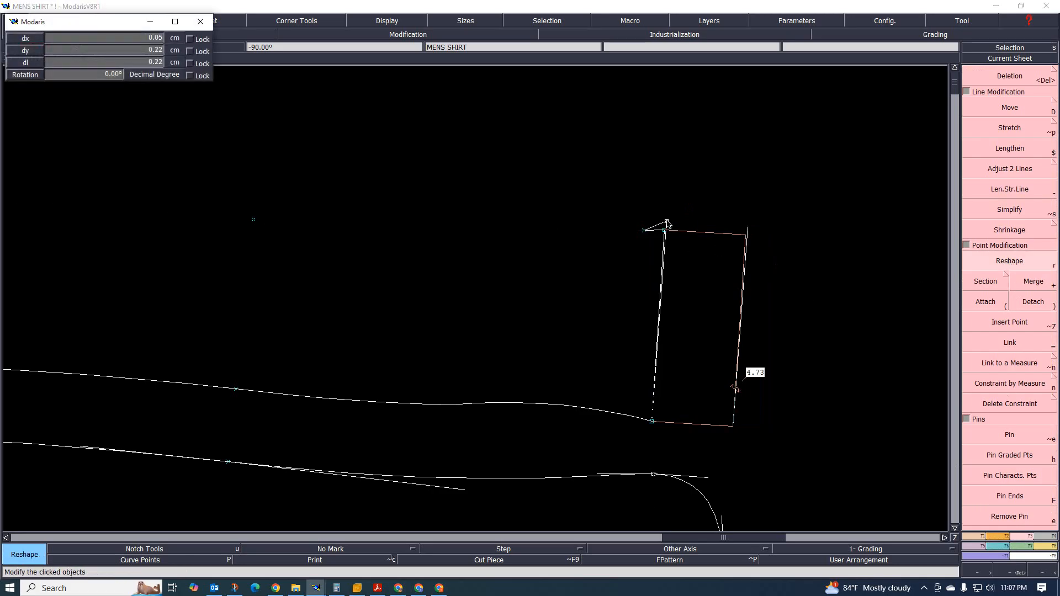
key("Down")
key("Down")
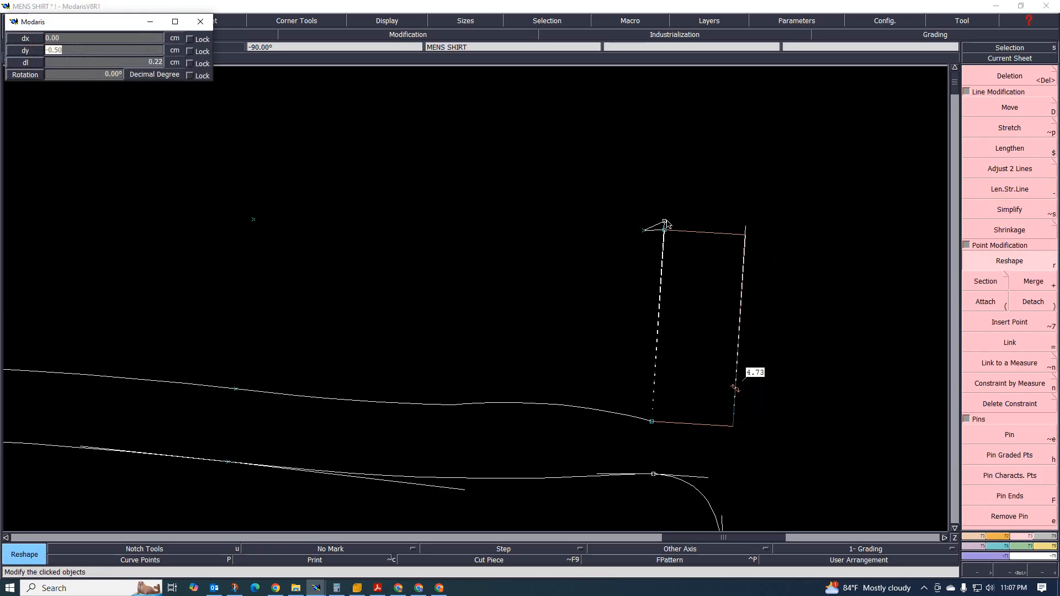
key("BackSpace")
key("Return")
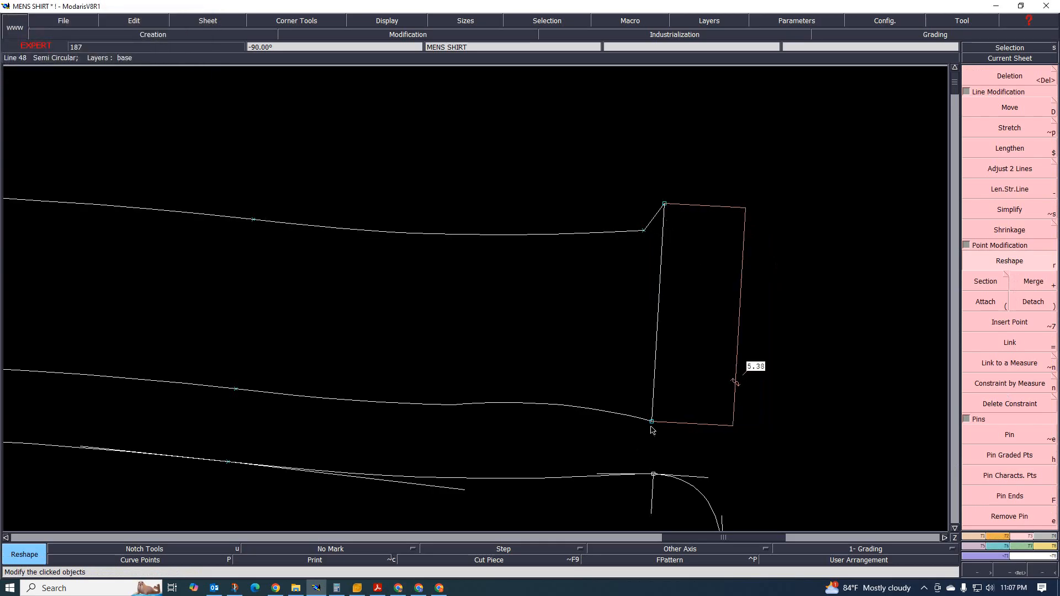
- Move the collar end line's lower point 0.65 cm straight down
left_click(652, 430)
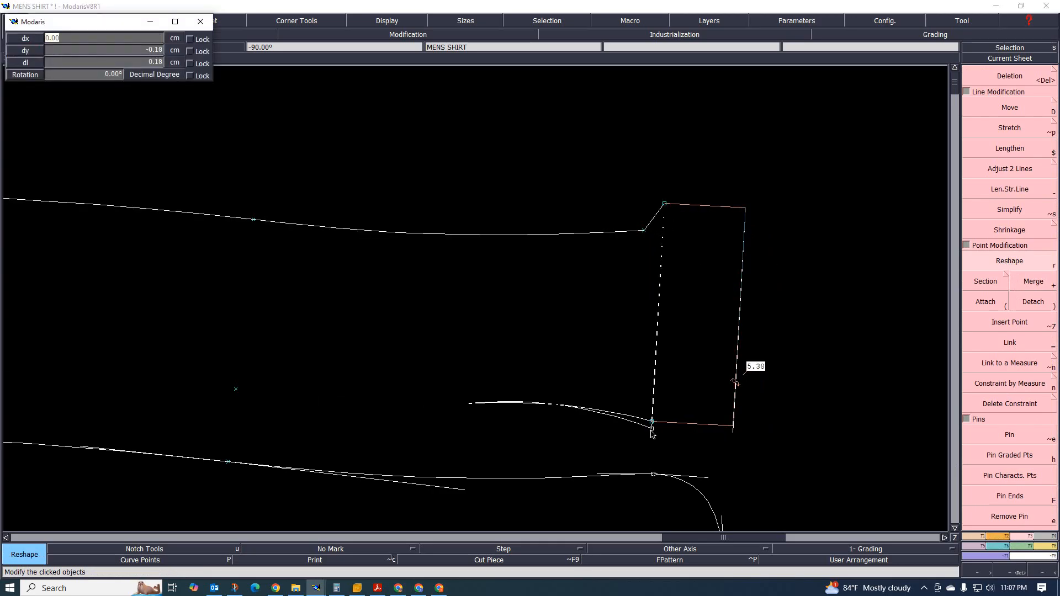
key("Tab")
key("BackSpace")
type("-.65")
key("Return")
- Draw two Bezier lines joining the collar's lower and upper centre points to the matching points of the collar end line
scroll(658, 393, "down", 2)
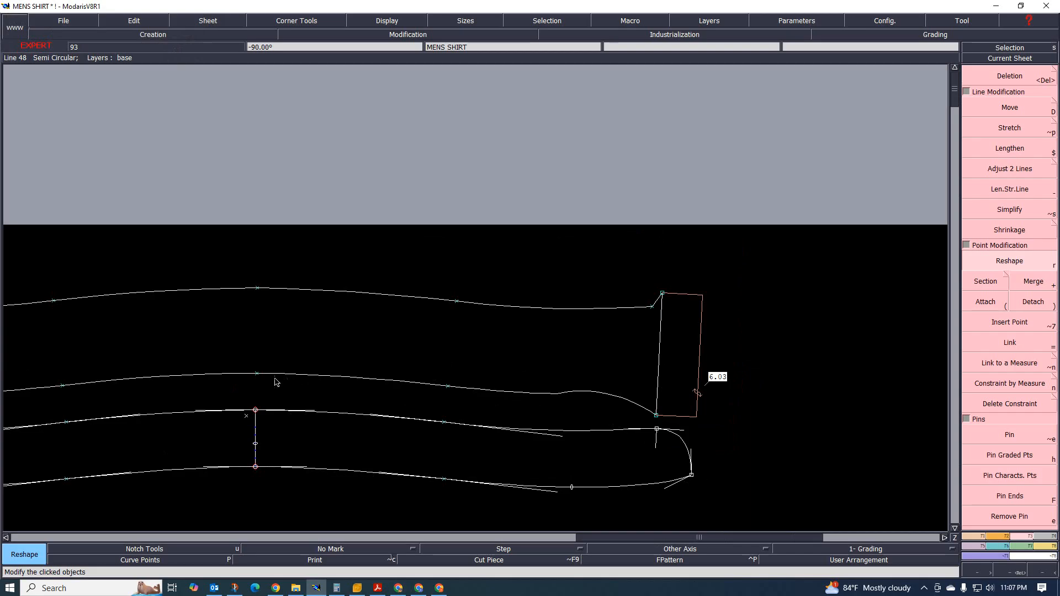
left_click(974, 538)
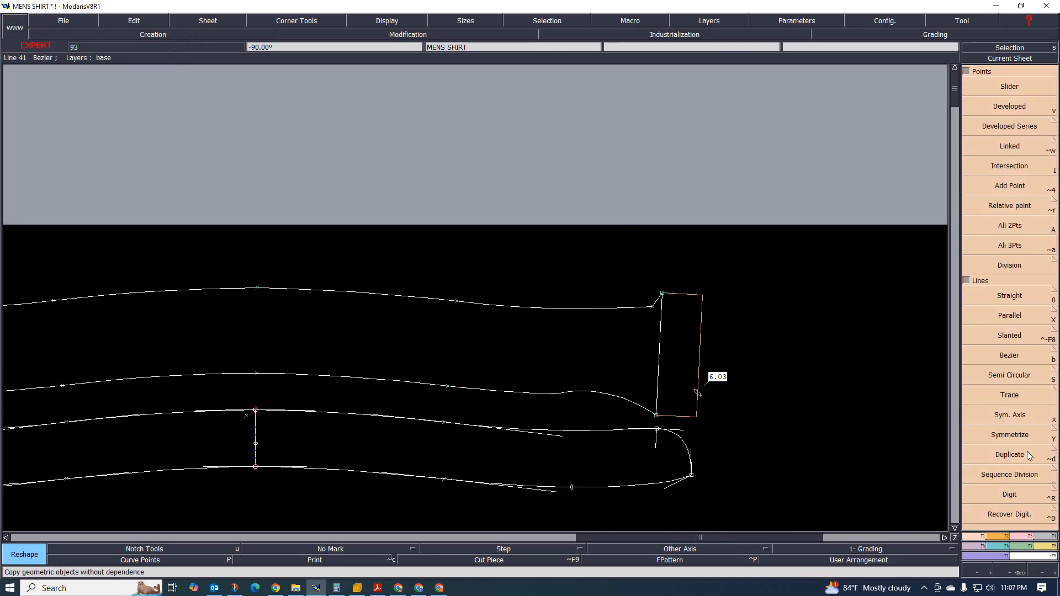
left_click(1008, 357)
left_click(256, 374)
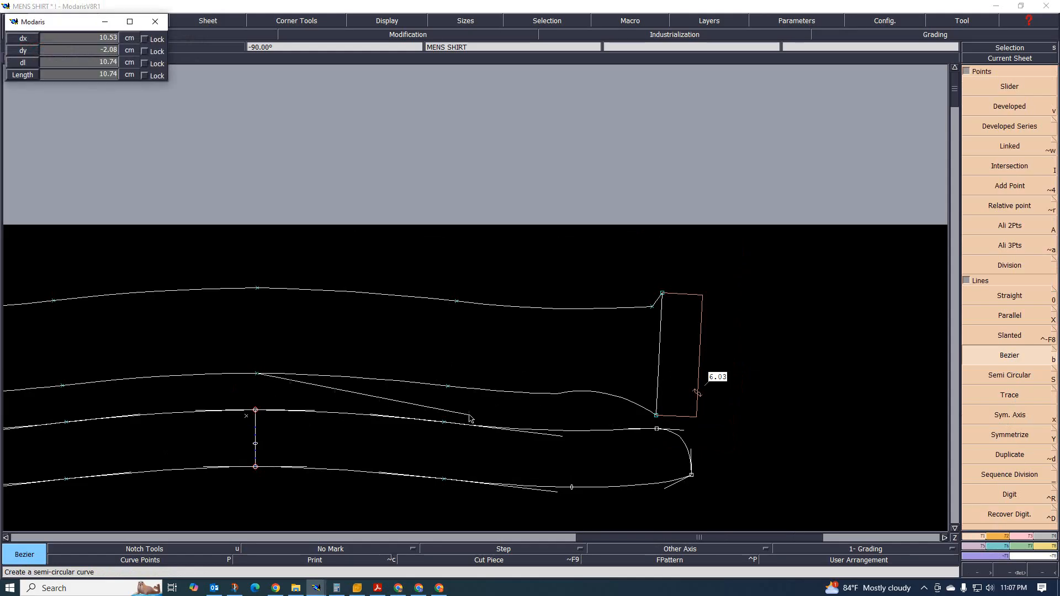
left_click(656, 414)
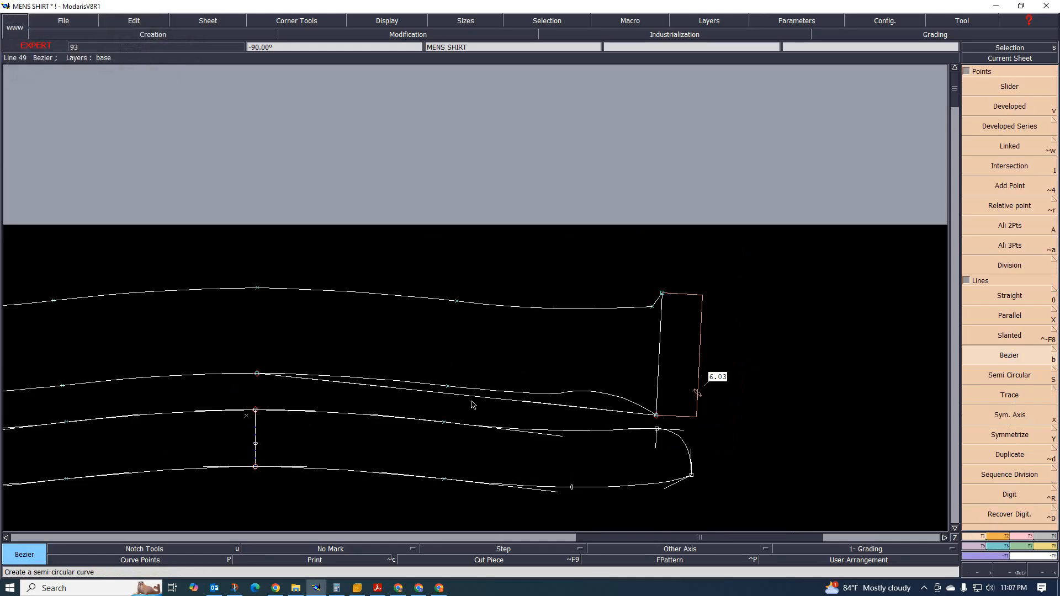
left_click(257, 288)
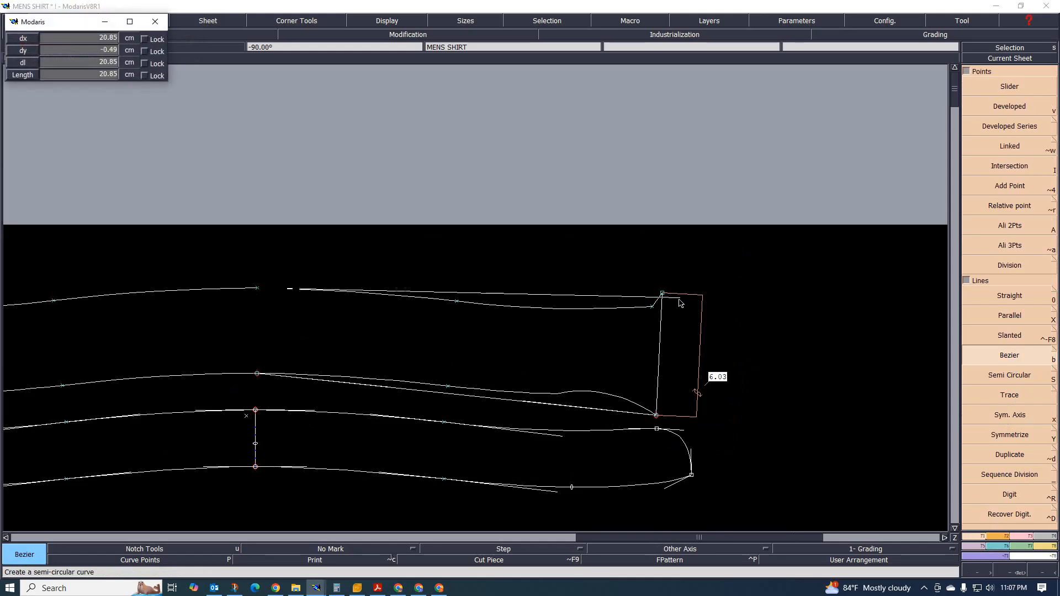
left_click(661, 293)
- Delete the old semi-circular upper and lower collar curves, keeping the new Bezier lines
scroll(639, 335, "down", 1)
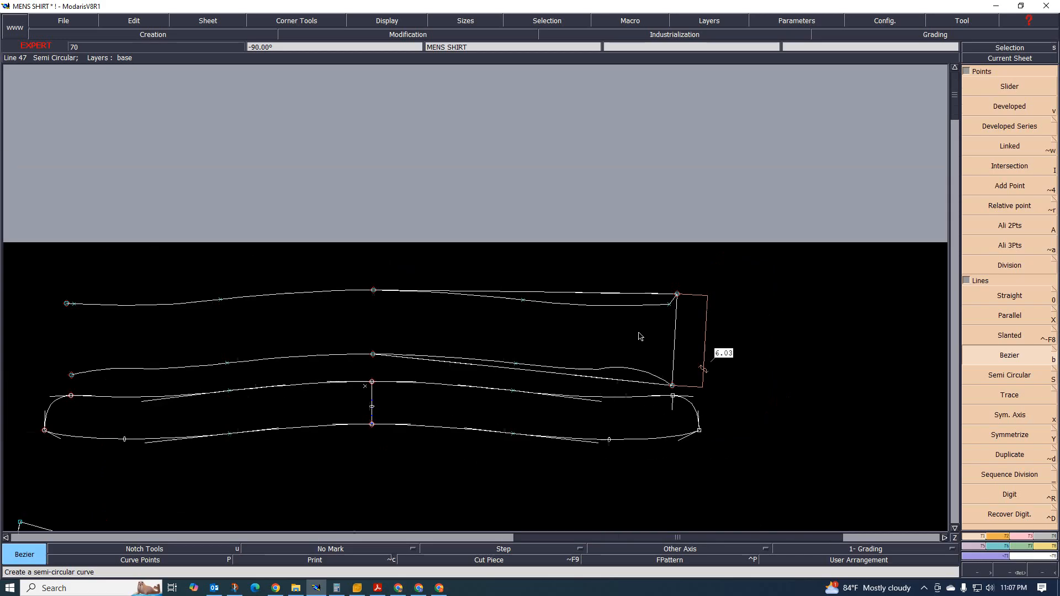
scroll(563, 333, "up", 2)
scroll(651, 281, "down", 2)
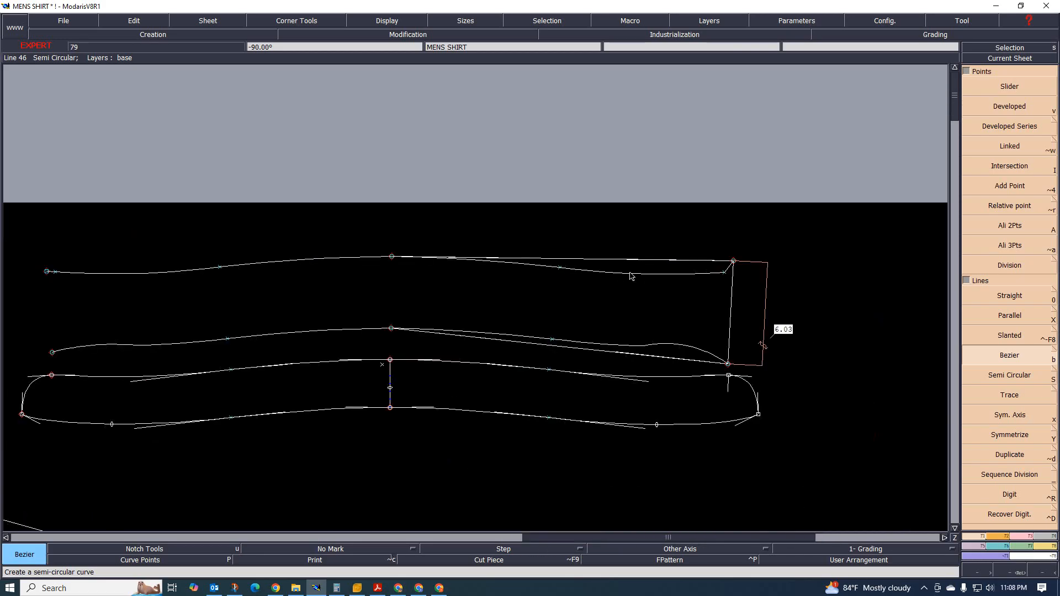
key("Delete")
left_click(628, 276)
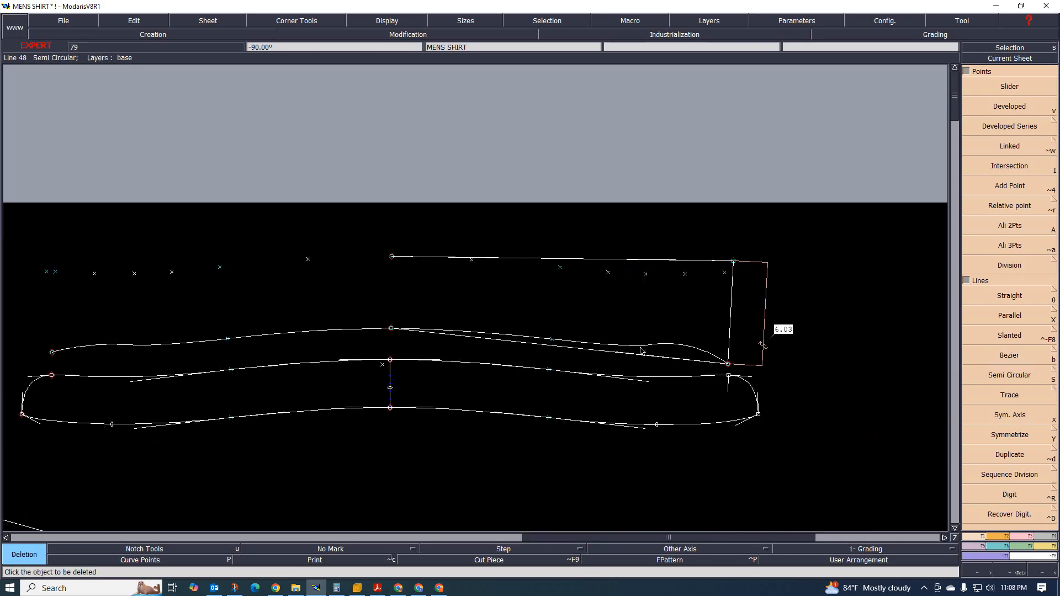
left_click(677, 345)
- Delete the leftover curve points between the collar's centre and the new end line along both edges
left_click(468, 331)
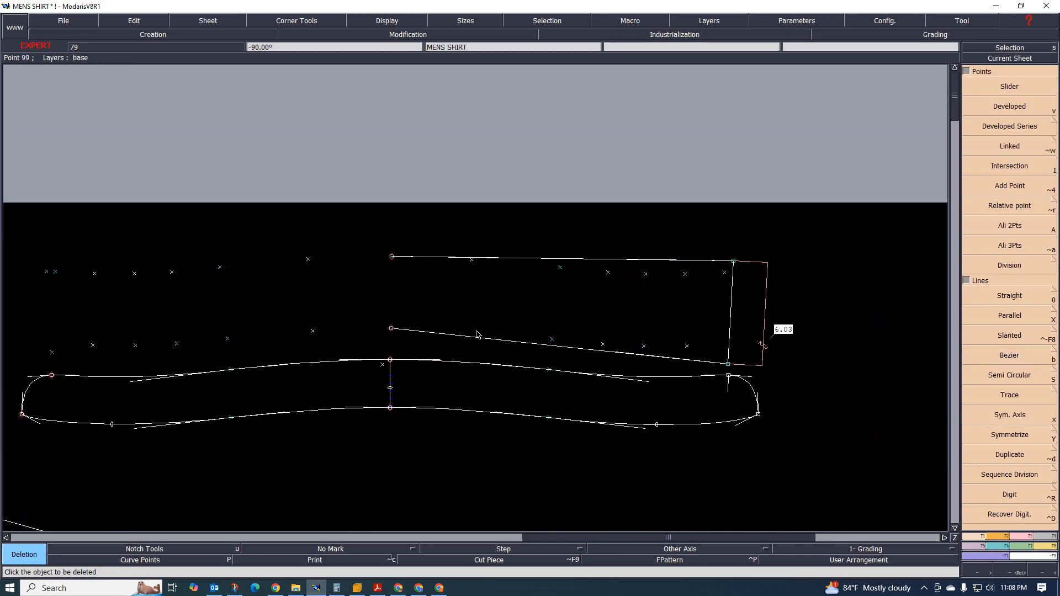
left_click(552, 339)
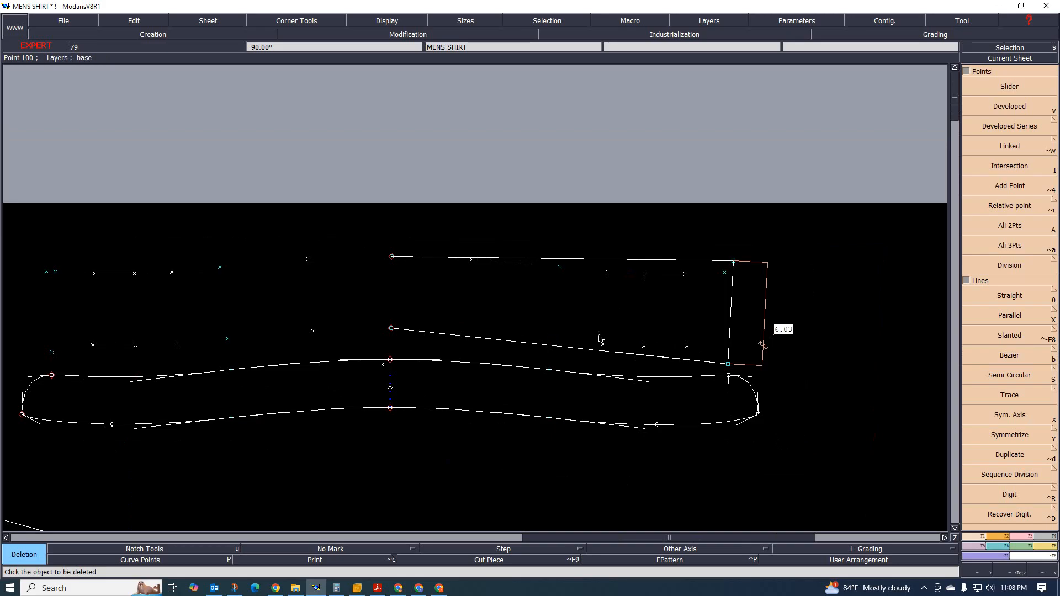
left_click(643, 346)
left_click(686, 346)
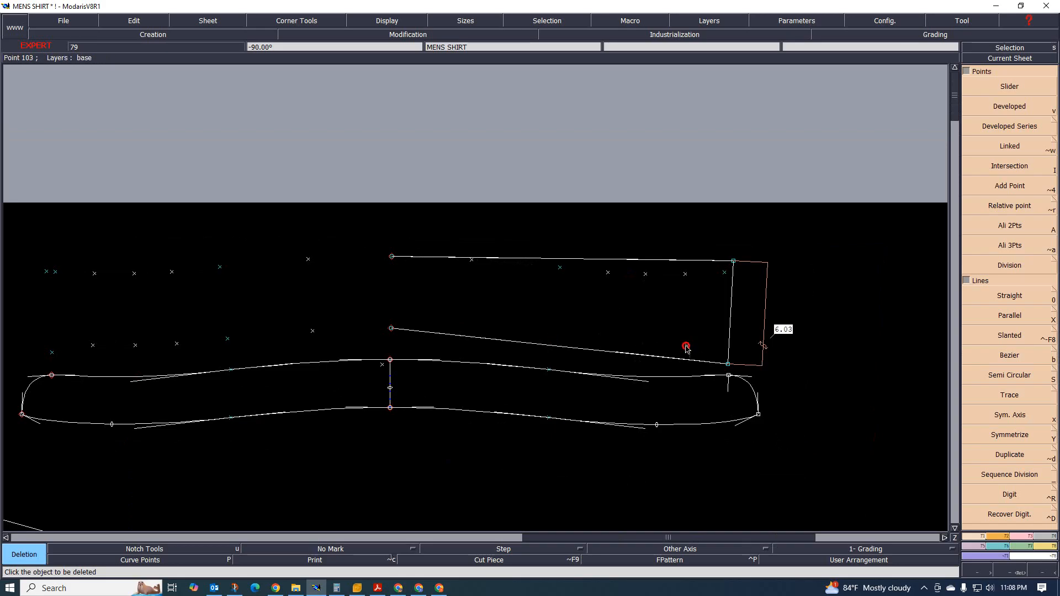
left_click(724, 274)
left_click(686, 274)
left_click(645, 274)
left_click(607, 273)
left_click(560, 268)
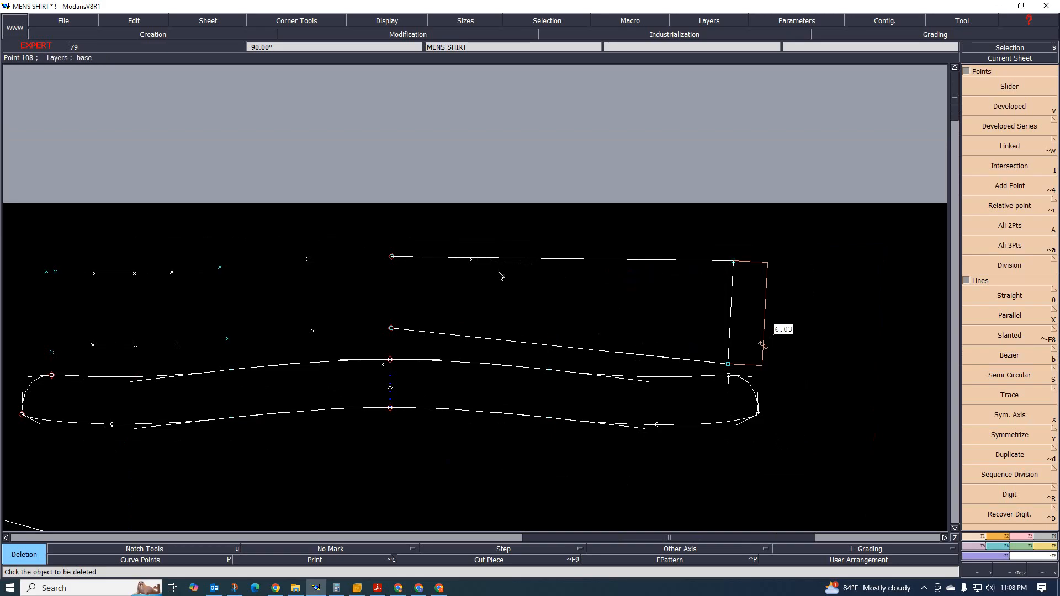
left_click(471, 262)
- Reshape the collar's upper Bezier line into a gentle curve, dipping it near the end line and lifting its centre-side handle
key("r")
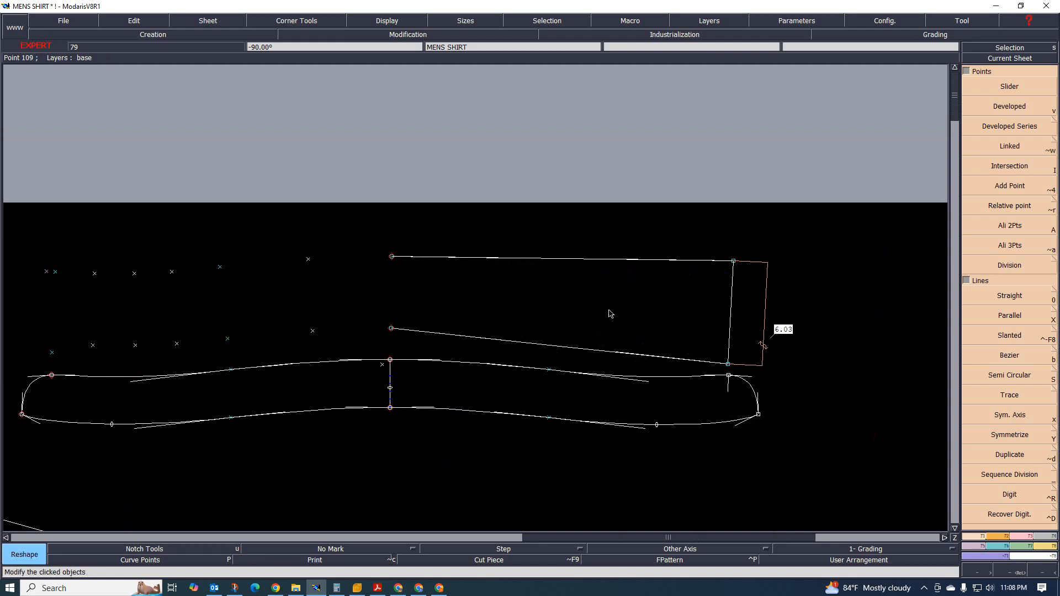
left_click(672, 260)
left_click(658, 274)
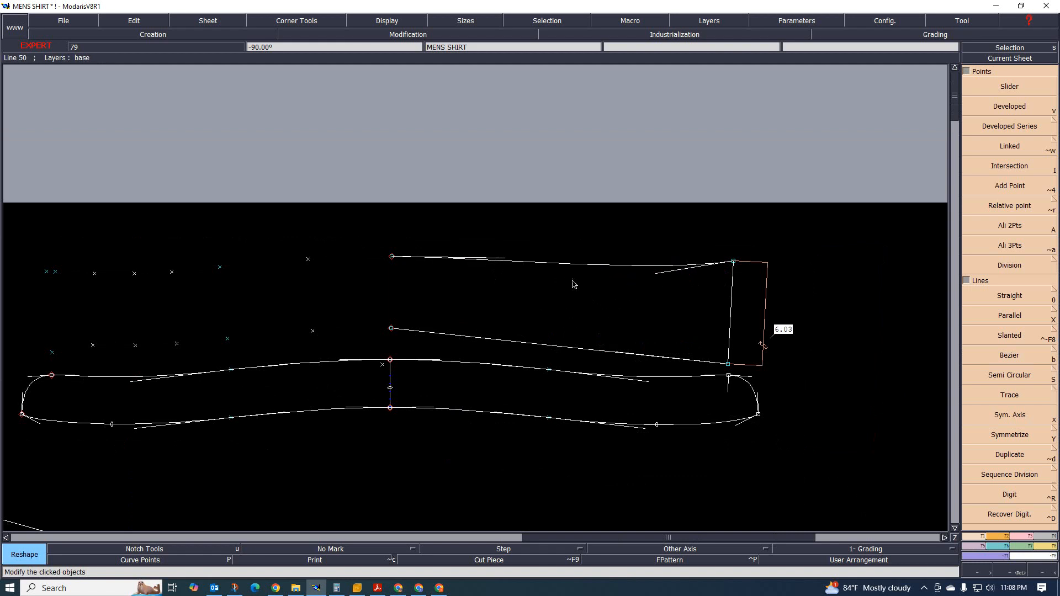
left_click(508, 265)
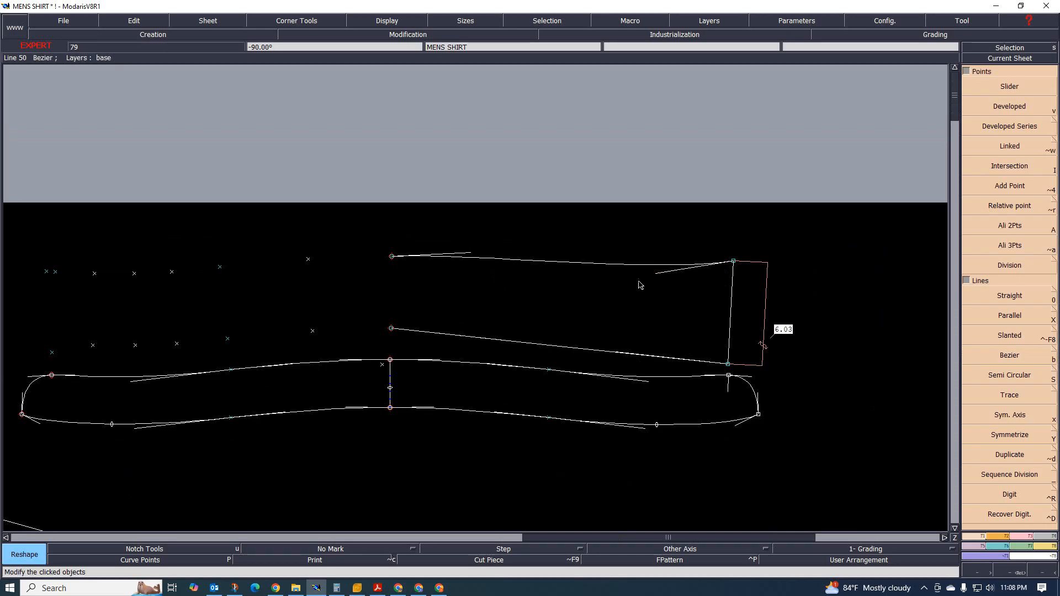
- Reshape the collar's lower Bezier line into a smooth curve, rounding it near the centre and flattening it towards the end line
scroll(648, 310, "up", 1)
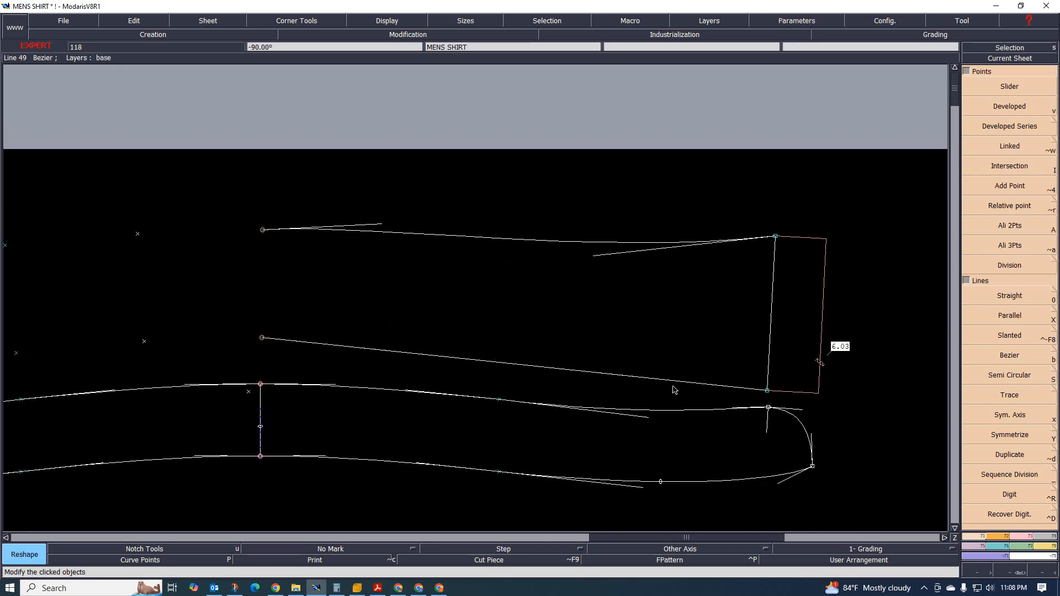
left_click(673, 380)
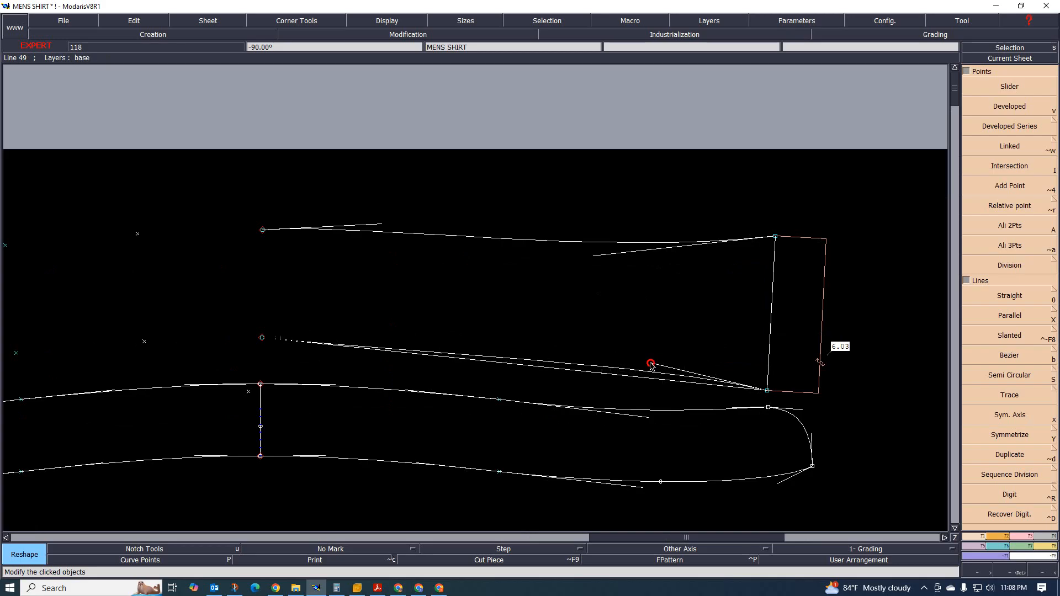
left_click(648, 359)
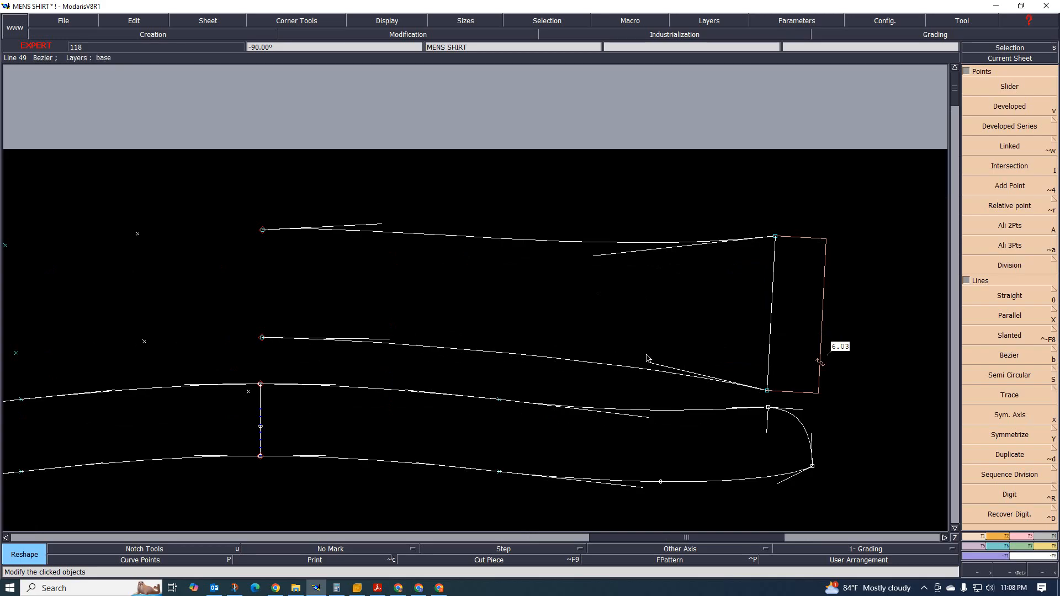
left_click(653, 366)
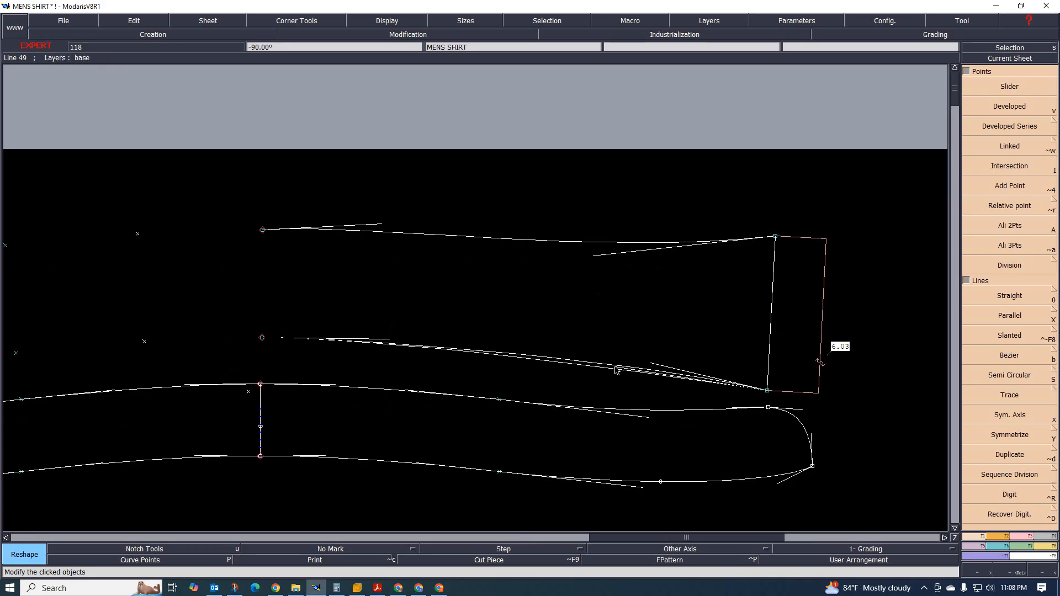
left_click(627, 366)
left_click(389, 343)
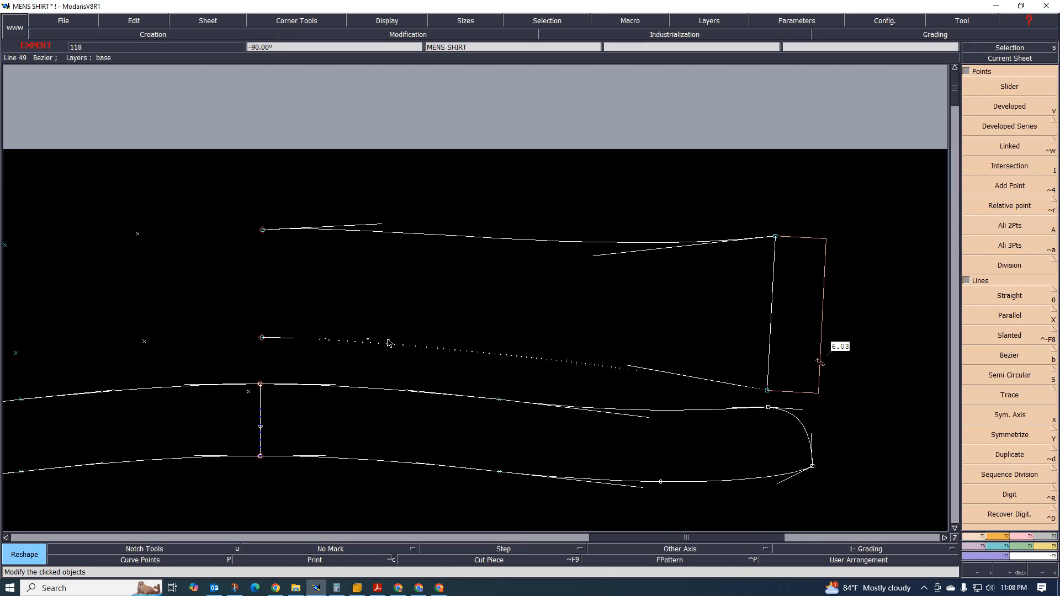
left_click(401, 330)
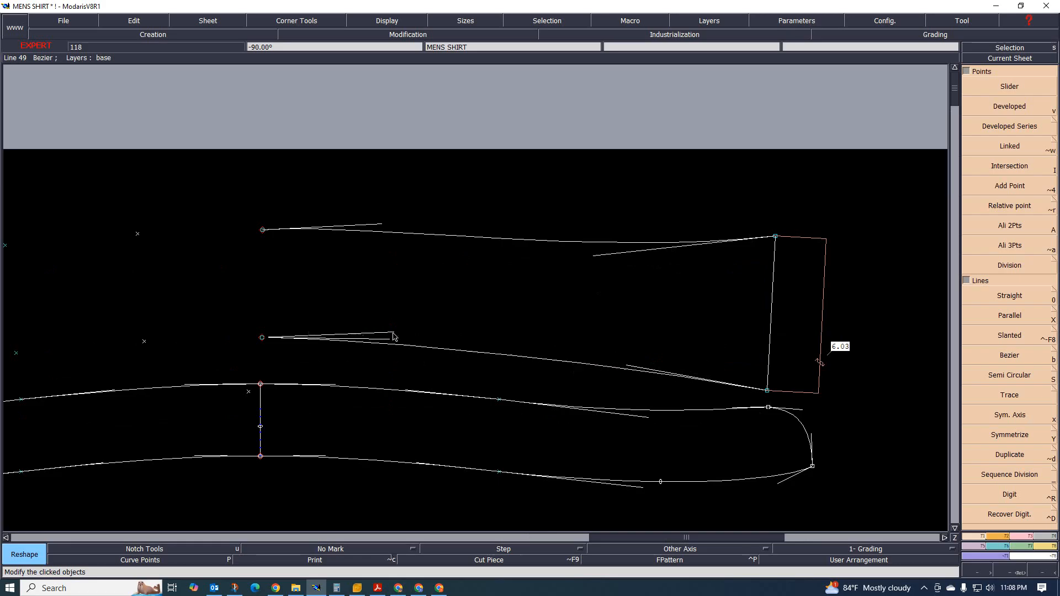
left_click(629, 370)
left_click(609, 376)
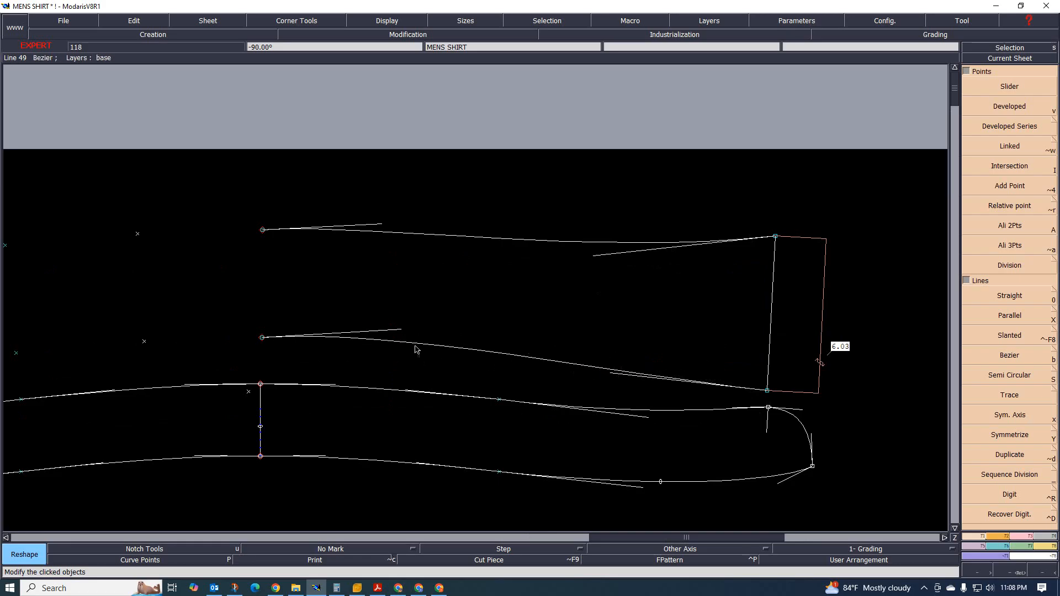
- Level the centre-side handles of the lower and upper collar curves so both leave the centre nearly horizontally
left_click(402, 333)
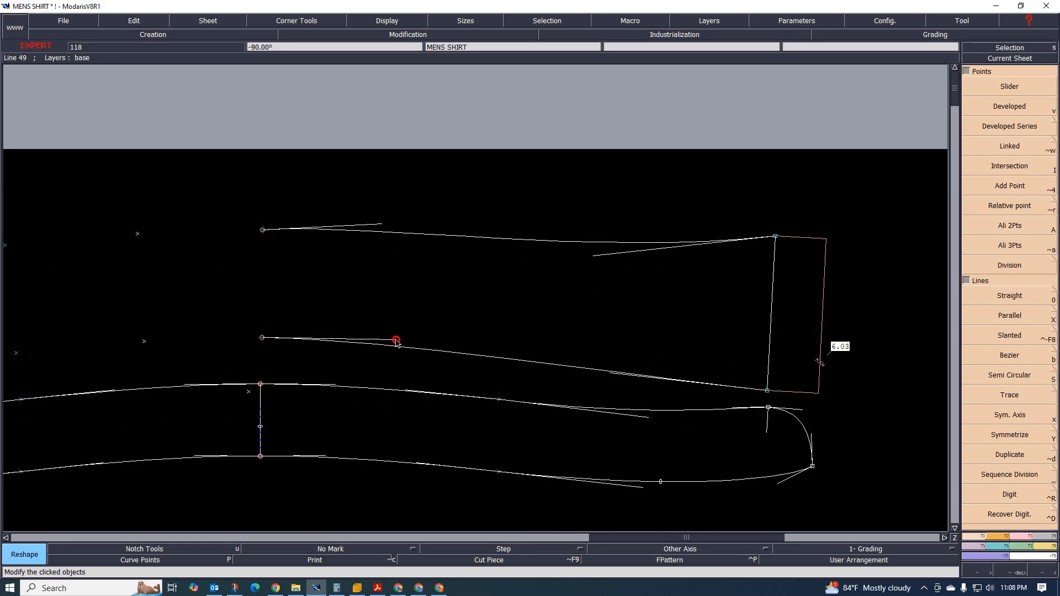
left_click(392, 338)
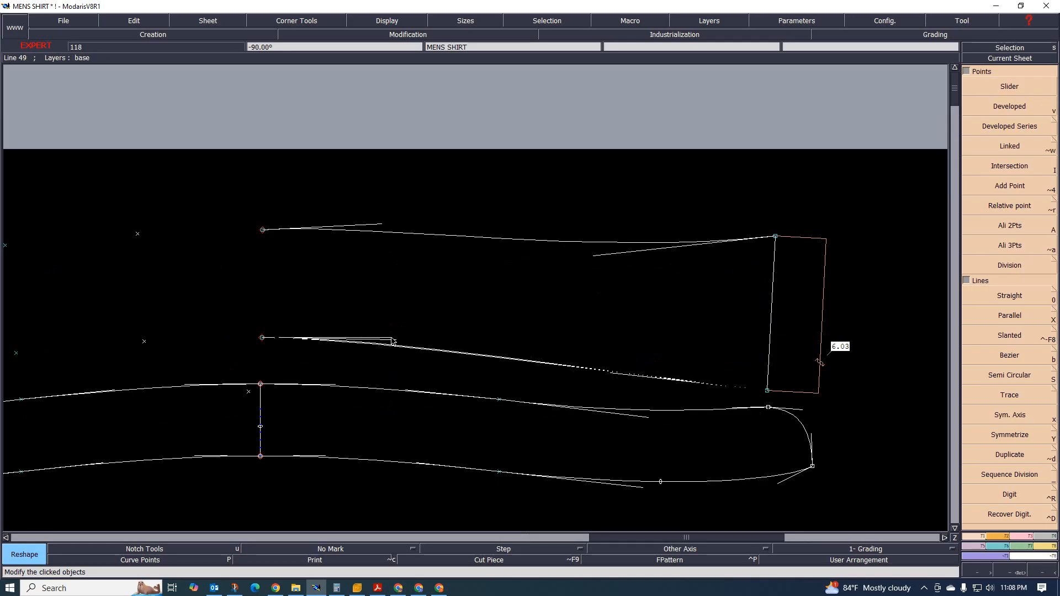
left_click(389, 241)
left_click(392, 228)
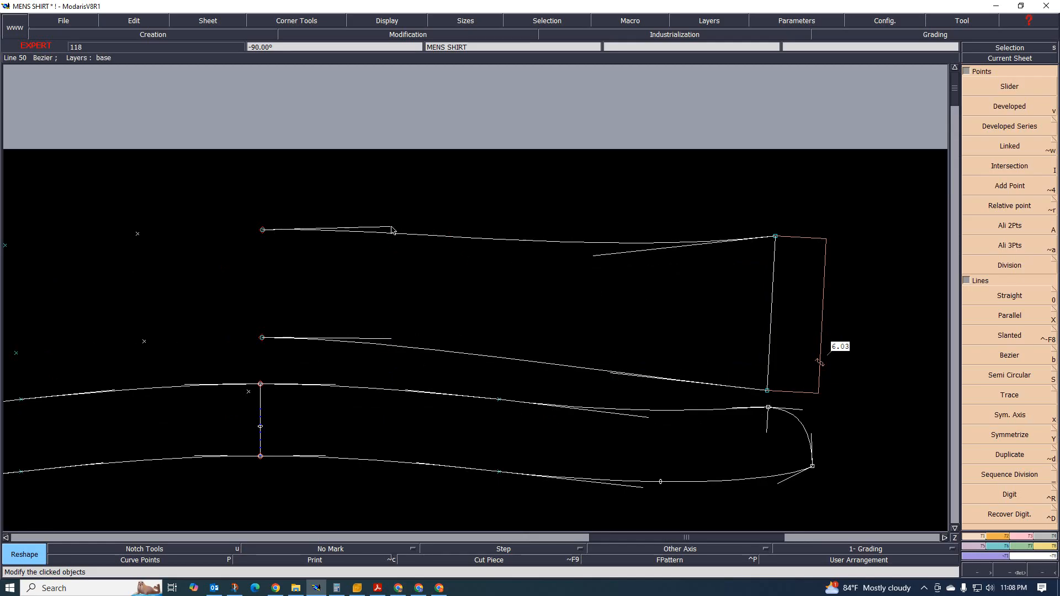
- Level the upper curve's centre handle and move the collar's upper end point by dx 0.50 cm and dy 0
left_click(392, 230)
left_click(398, 231)
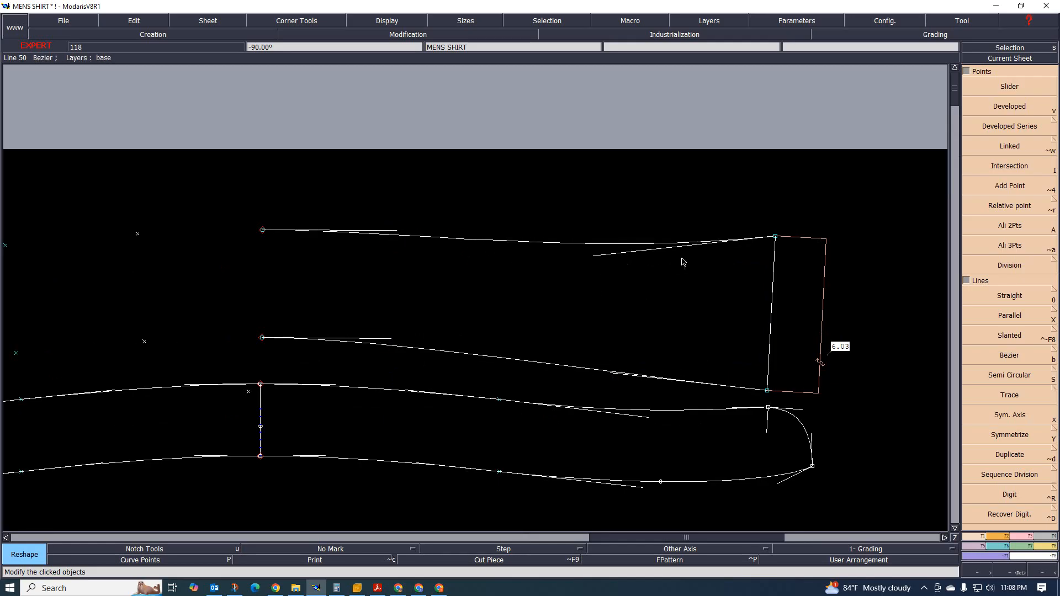
scroll(690, 264, "down", 1)
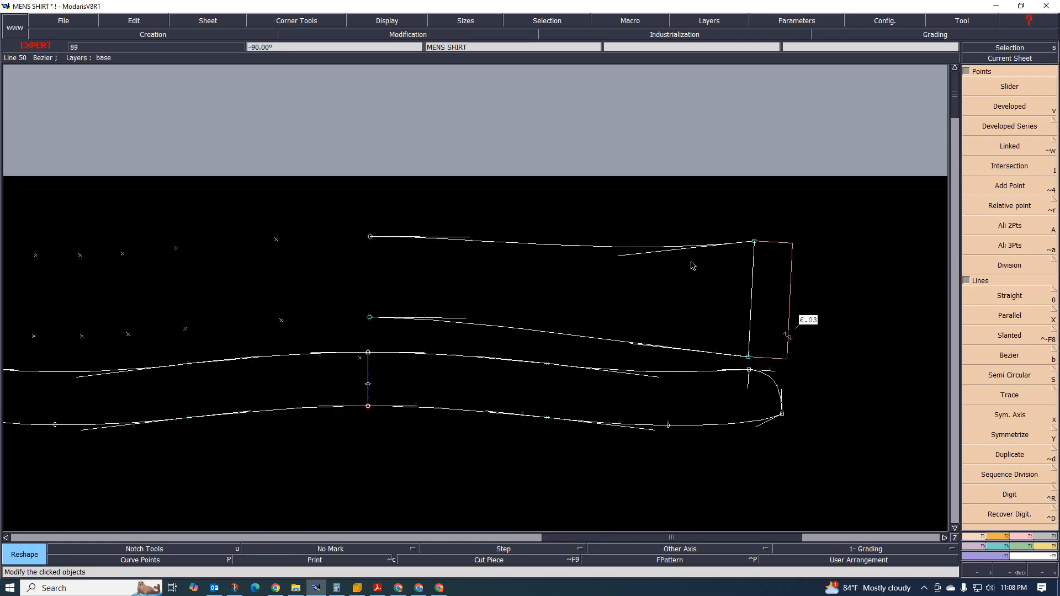
left_click(755, 243)
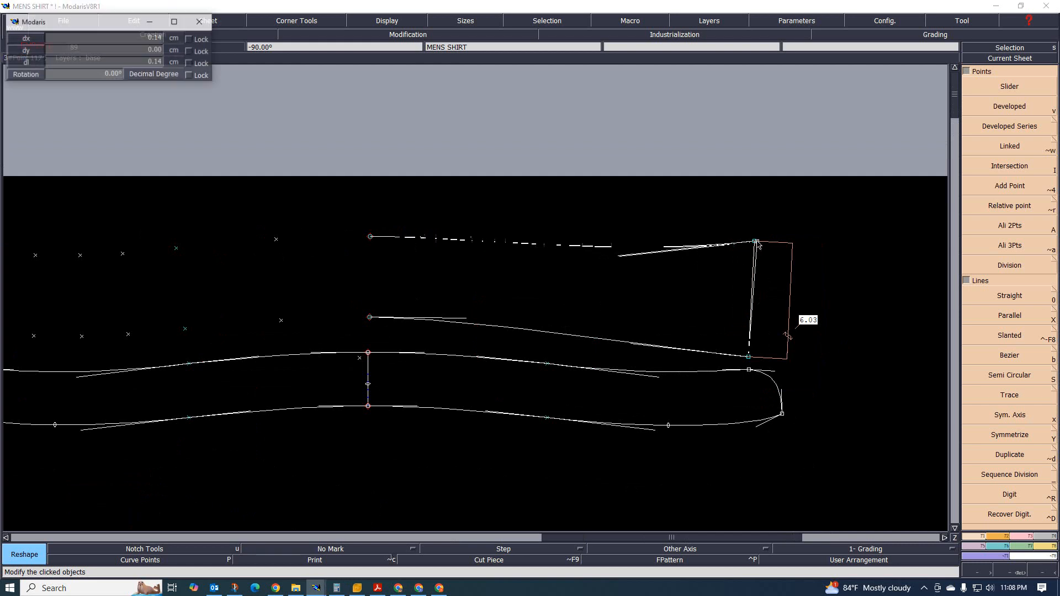
left_click(757, 245)
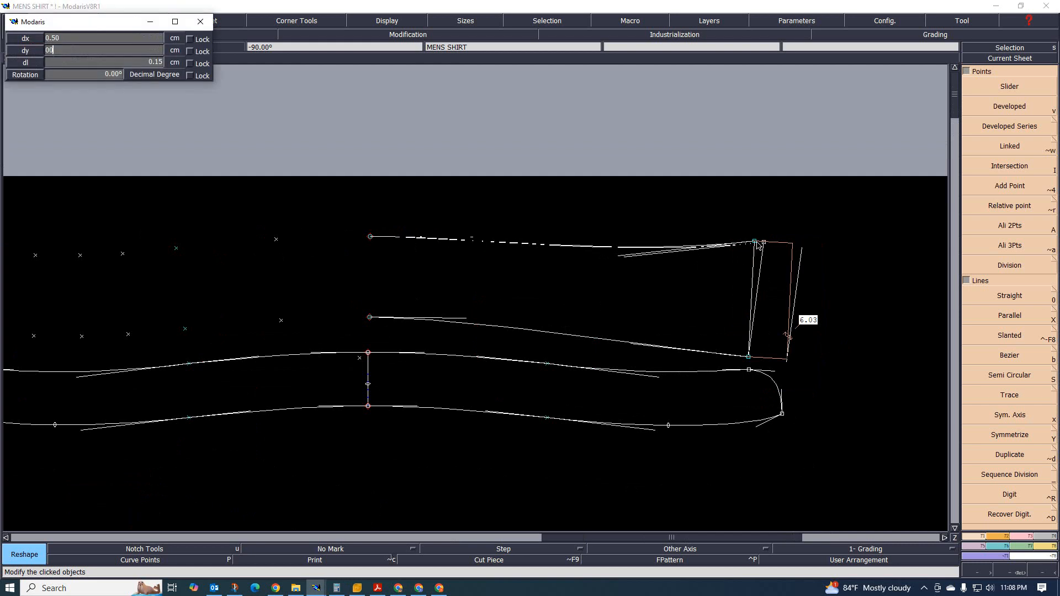
- Delete the leftover points of the old collar half on the other side of the centre
scroll(411, 271, "down", 1)
left_click_drag(158, 230, 349, 312)
key("Delete")
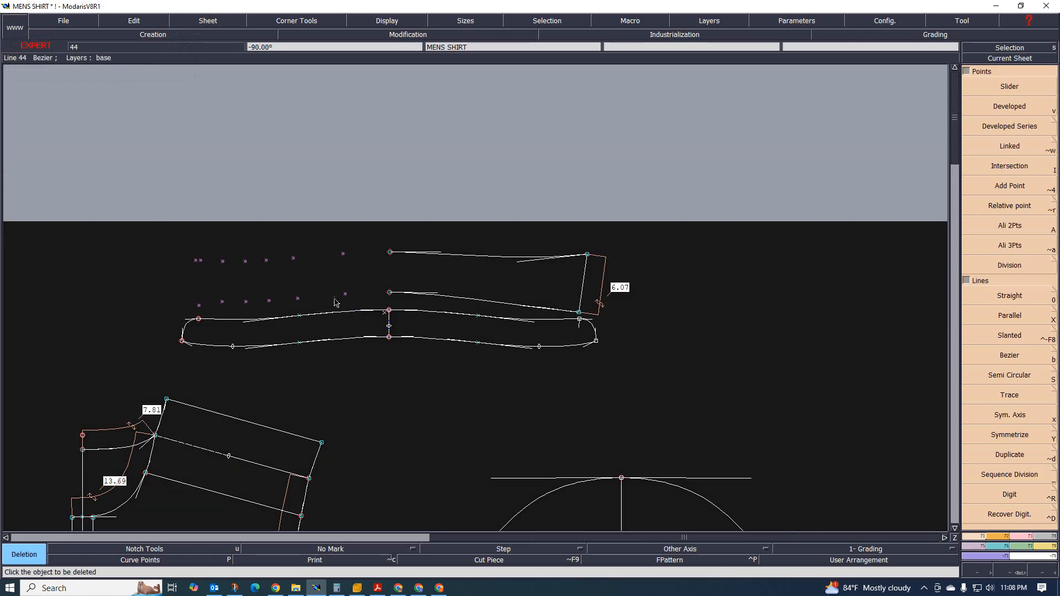
left_click(346, 295)
- Join the collar's upper and lower centre points with a straight line and create a symmetry axis through them
key("0")
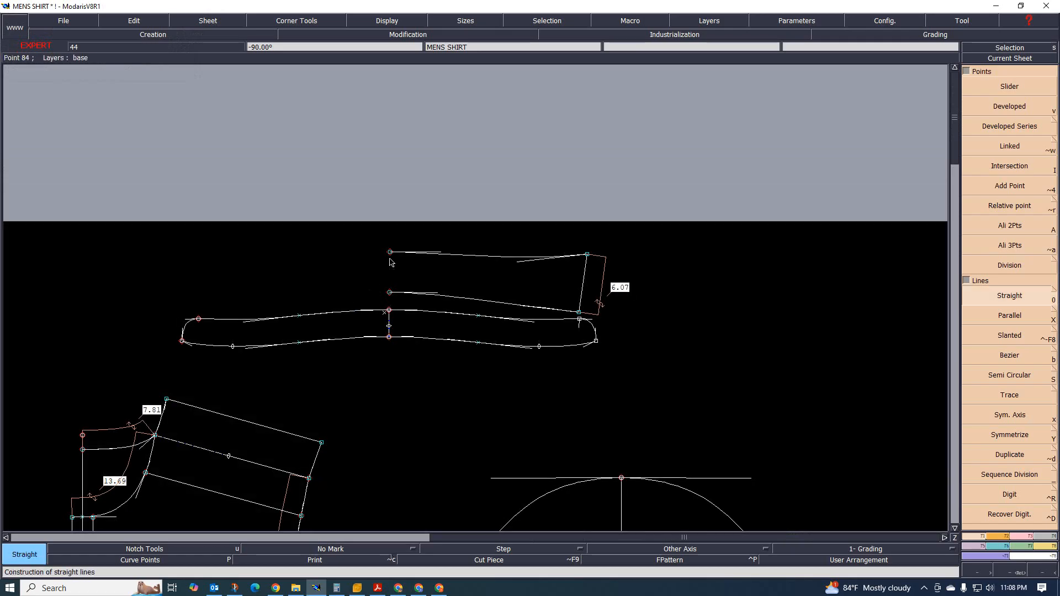
left_click(390, 252)
left_click(390, 293)
scroll(447, 283, "up", 1)
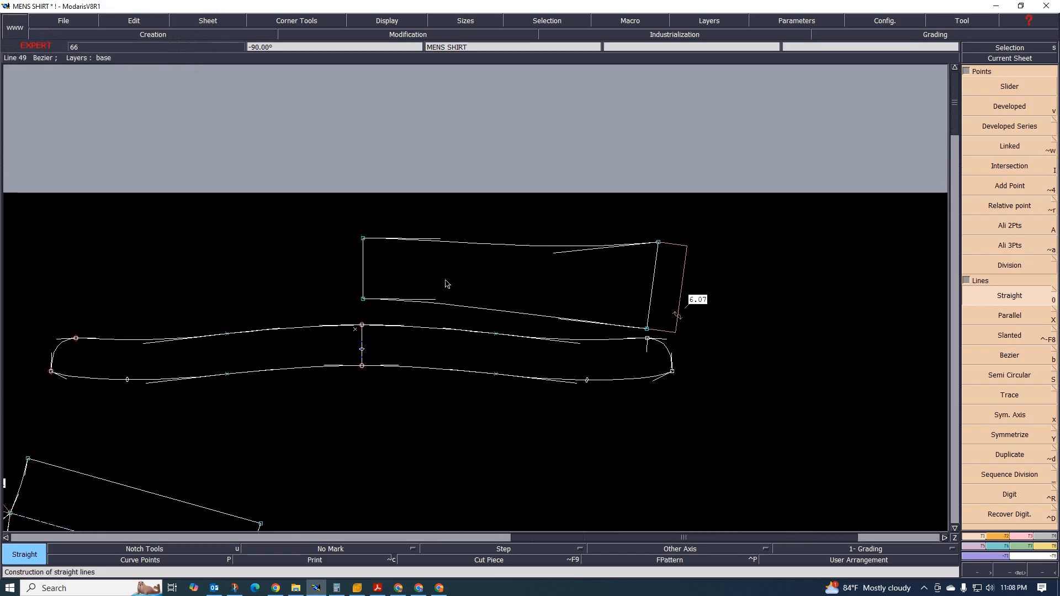
key("x")
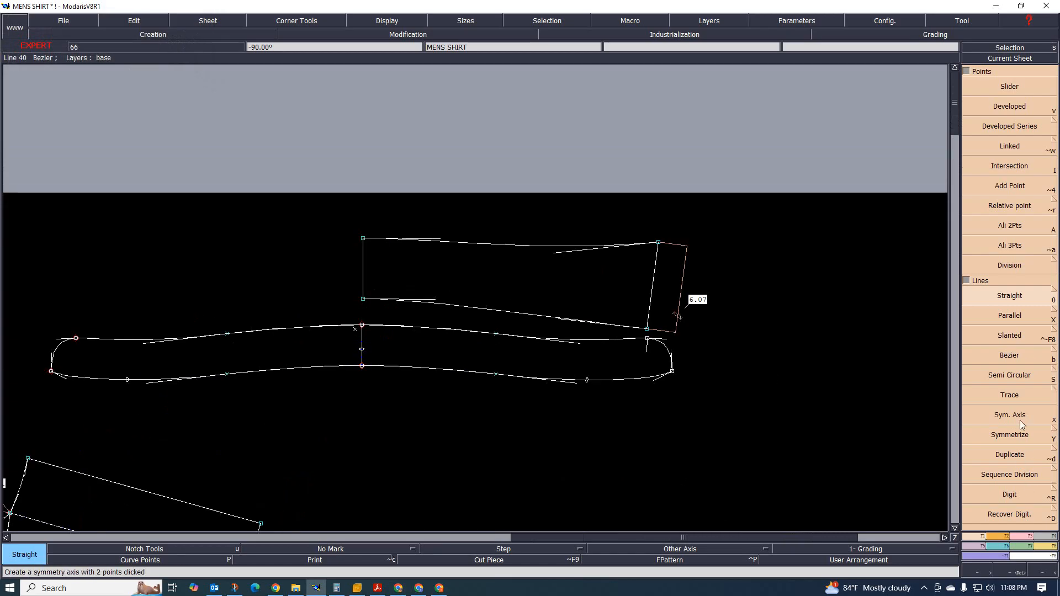
left_click(363, 299)
left_click(362, 238)
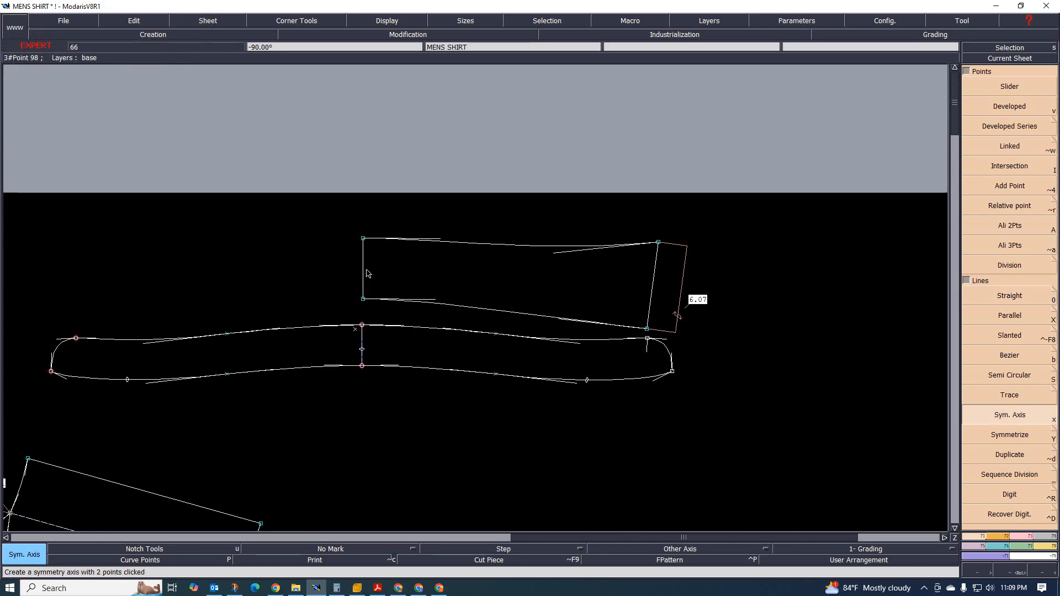
- Symmetrize the collar's upper edge, lower edge and end line across the centre axis
left_click(993, 435)
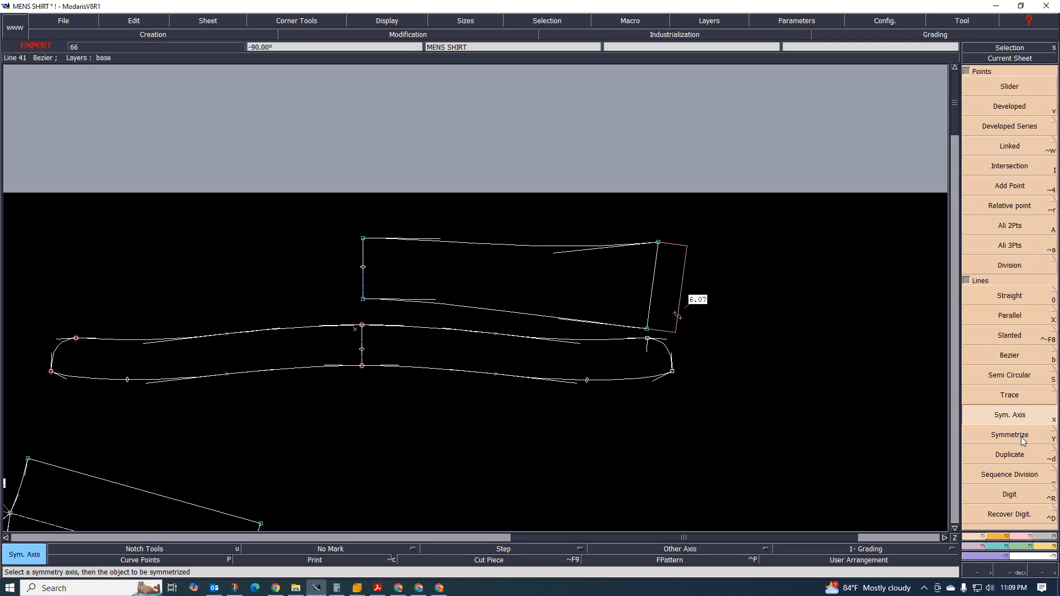
left_click(487, 245)
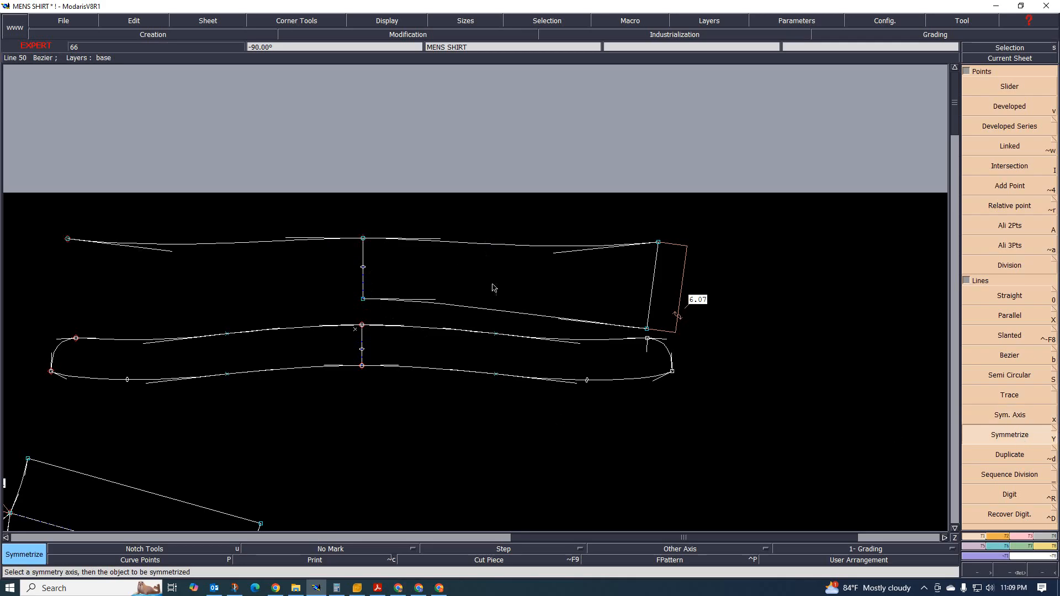
left_click(495, 310)
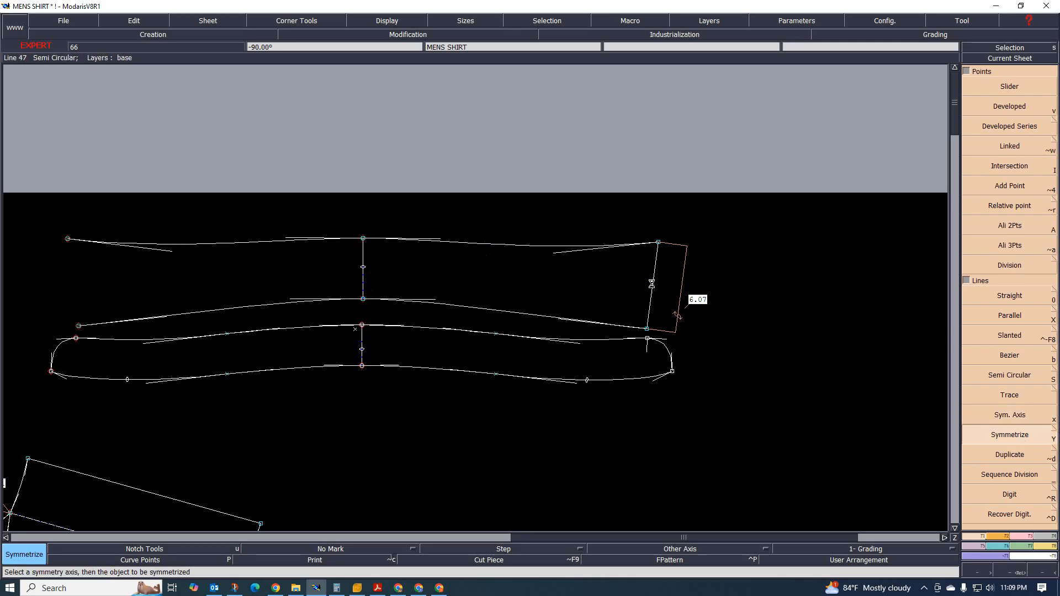
left_click(652, 282)
- Examine the full mirrored collar against the collar stand, comparing both ends, the edge curves and the centre
scroll(624, 318, "down", 1)
scroll(523, 335, "up", 2)
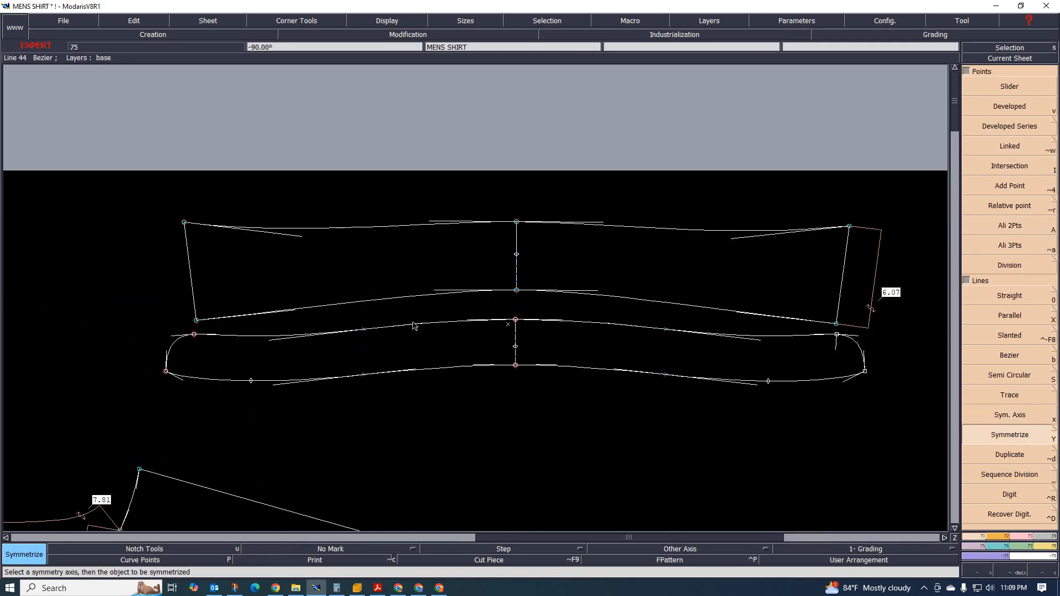
scroll(513, 291, "down", 2)
scroll(668, 303, "up", 2)
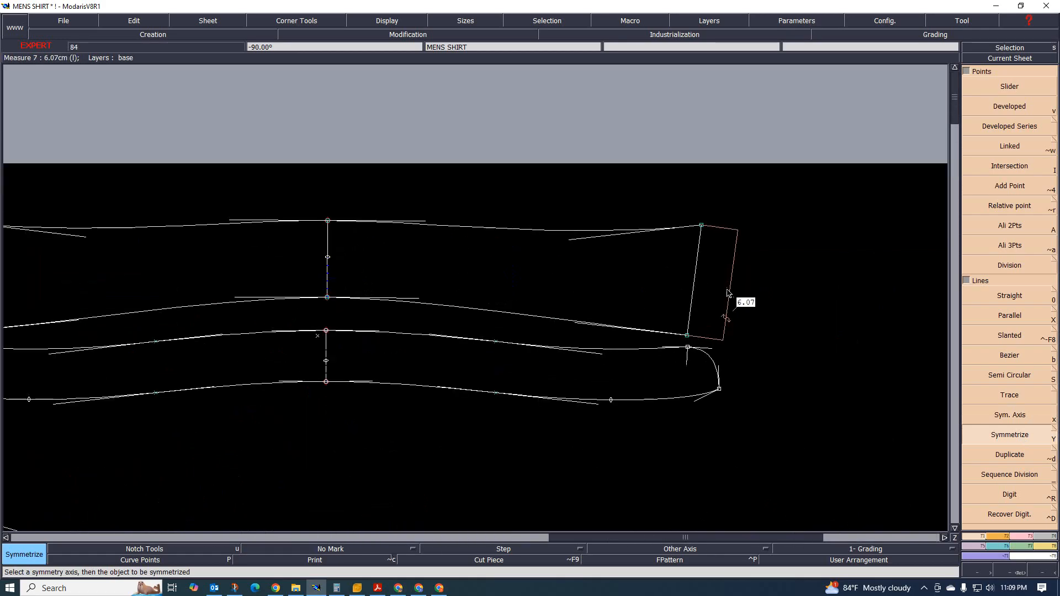
scroll(610, 307, "down", 1)
scroll(558, 303, "up", 1)
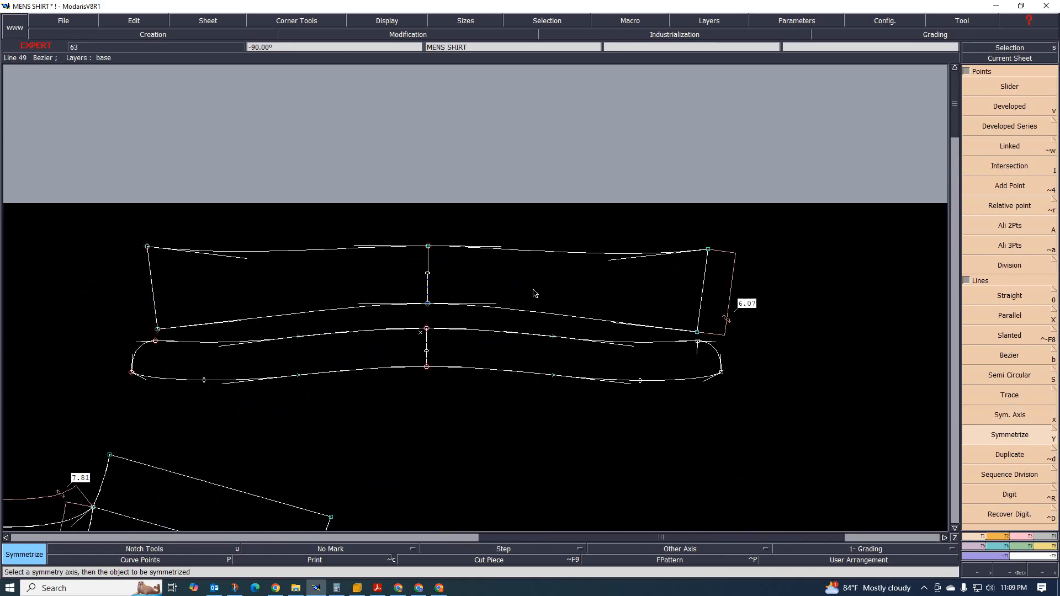
scroll(480, 260, "up", 1)
scroll(491, 270, "down", 1)
scroll(497, 279, "up", 1)
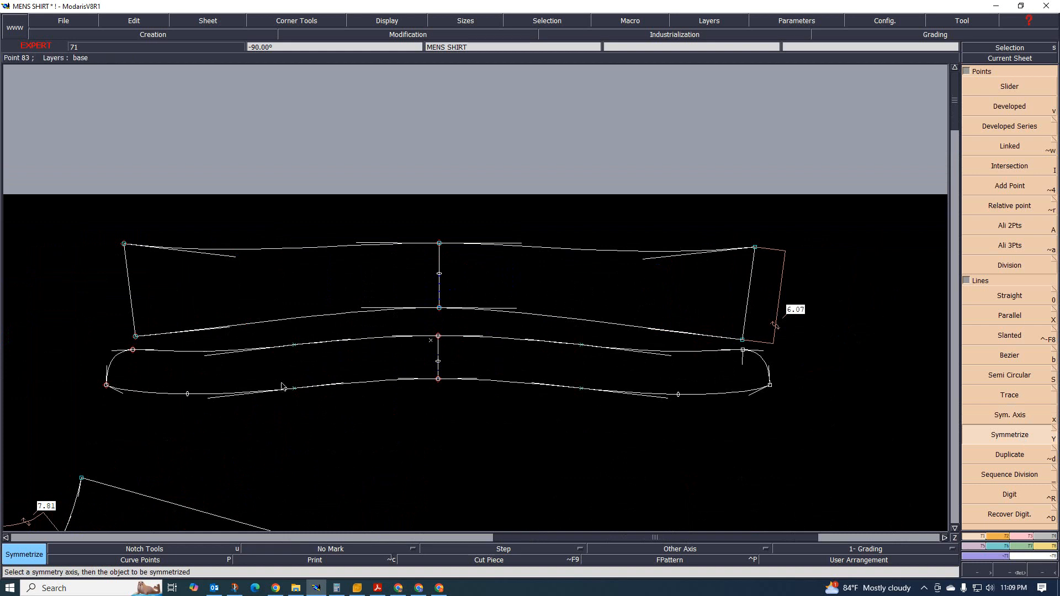
scroll(748, 361, "up", 2)
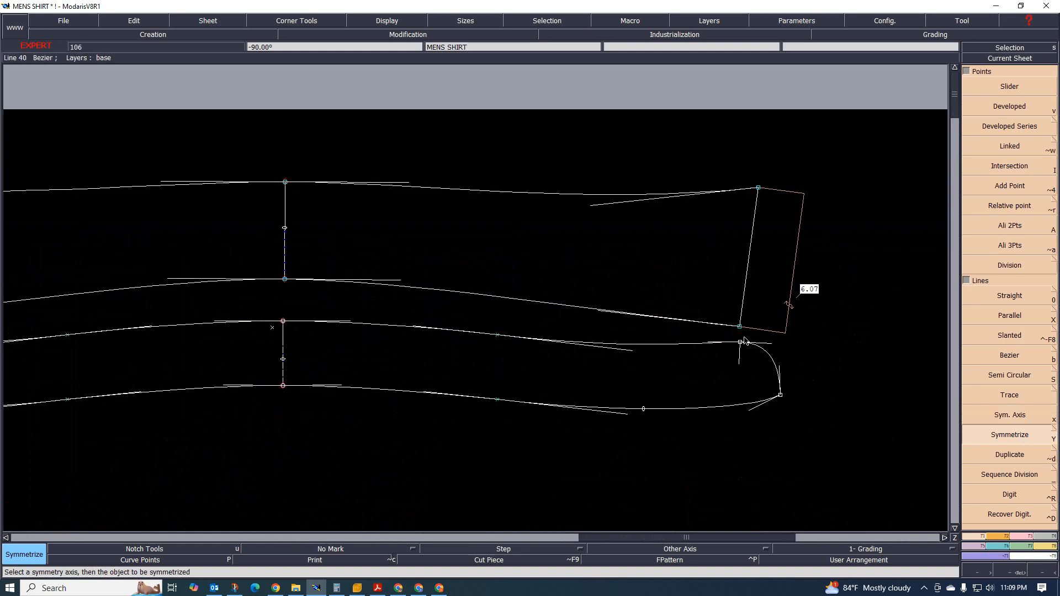
scroll(220, 359, "down", 3)
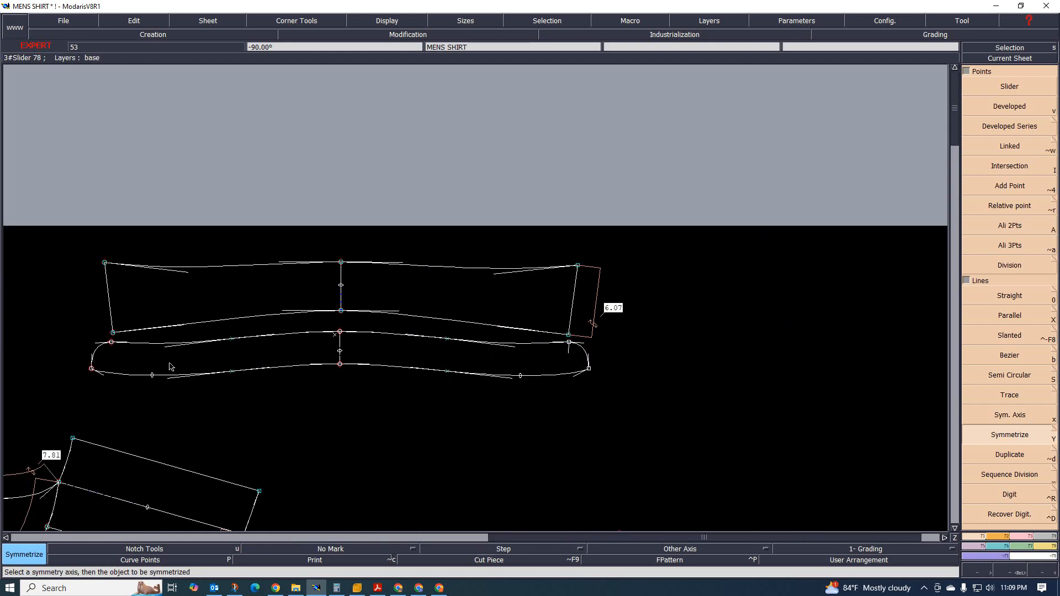
scroll(116, 341, "up", 2)
scroll(116, 341, "up", 2)
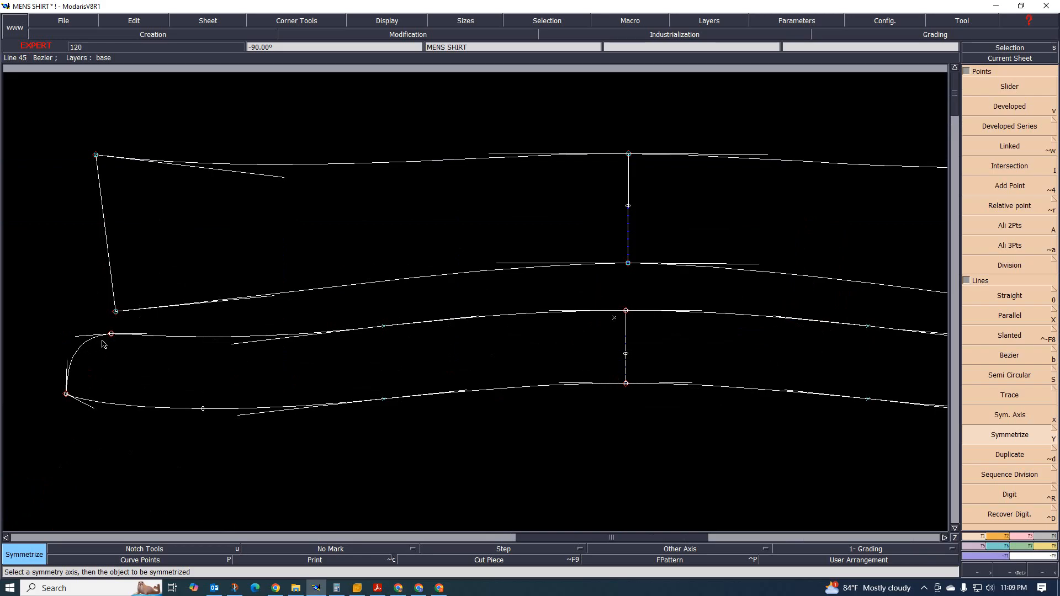
scroll(102, 344, "down", 3)
scroll(534, 339, "up", 2)
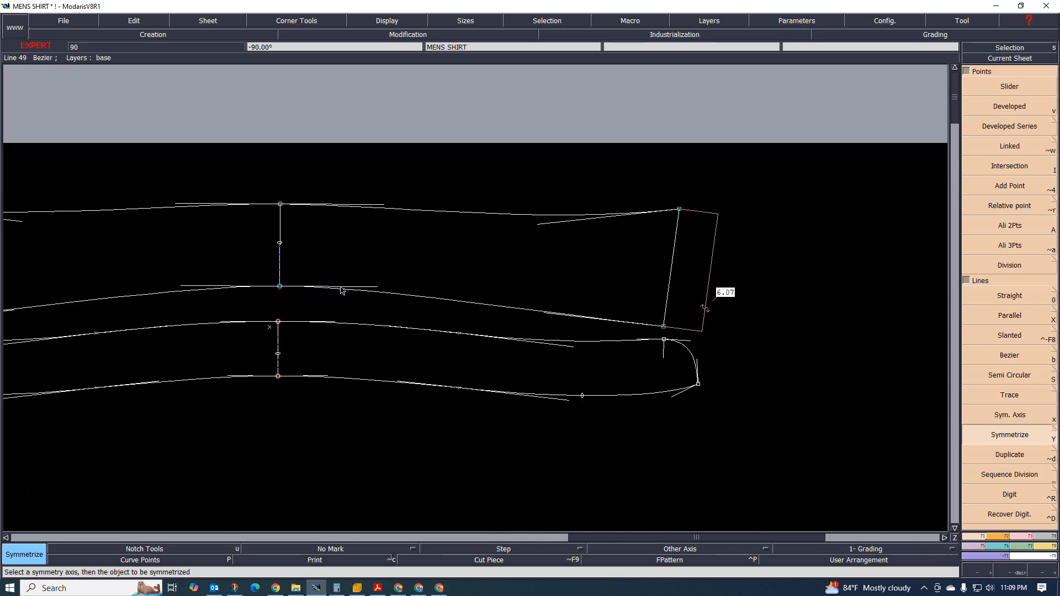
scroll(486, 352, "down", 3)
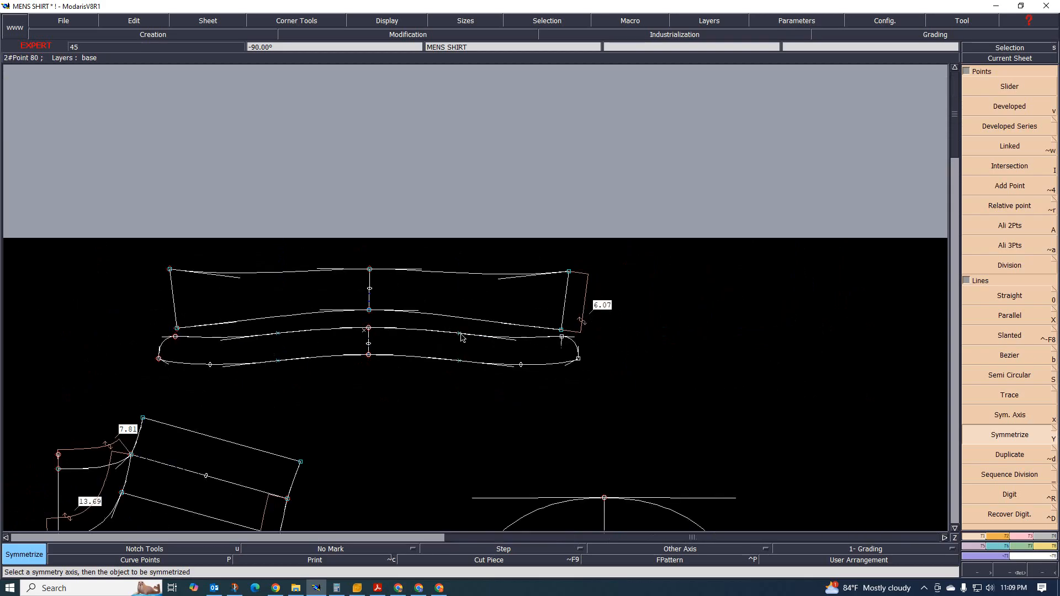
scroll(487, 356, "up", 2)
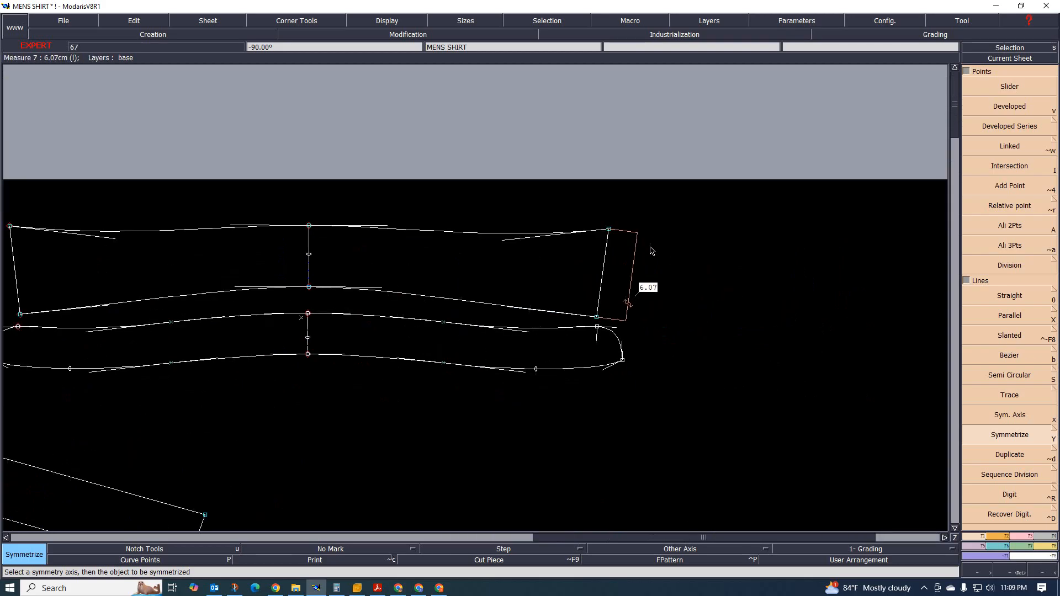
scroll(638, 282, "up", 2)
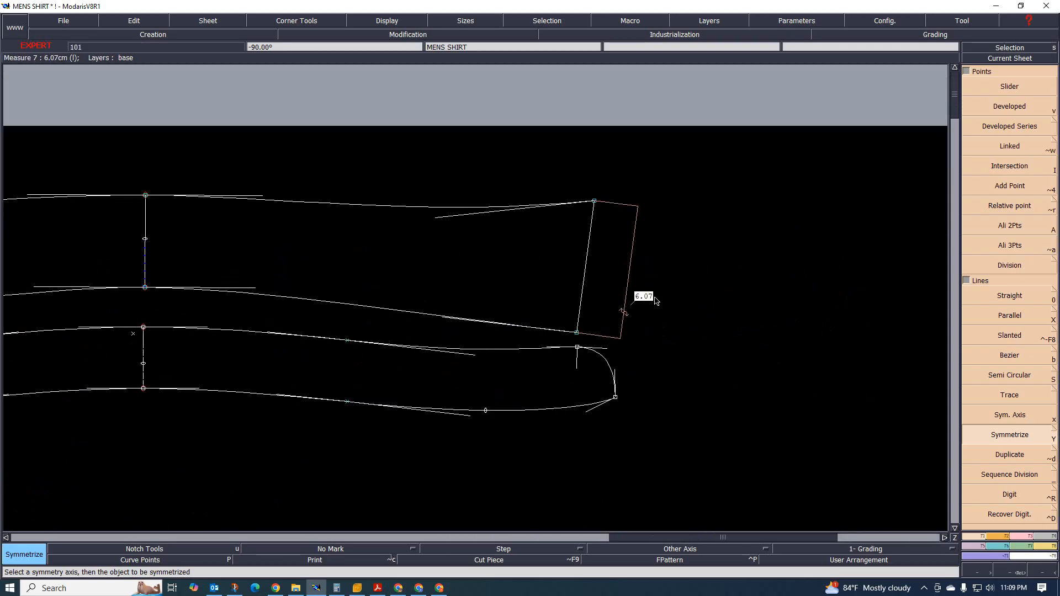
scroll(655, 301, "down", 3)
scroll(480, 272, "up", 1)
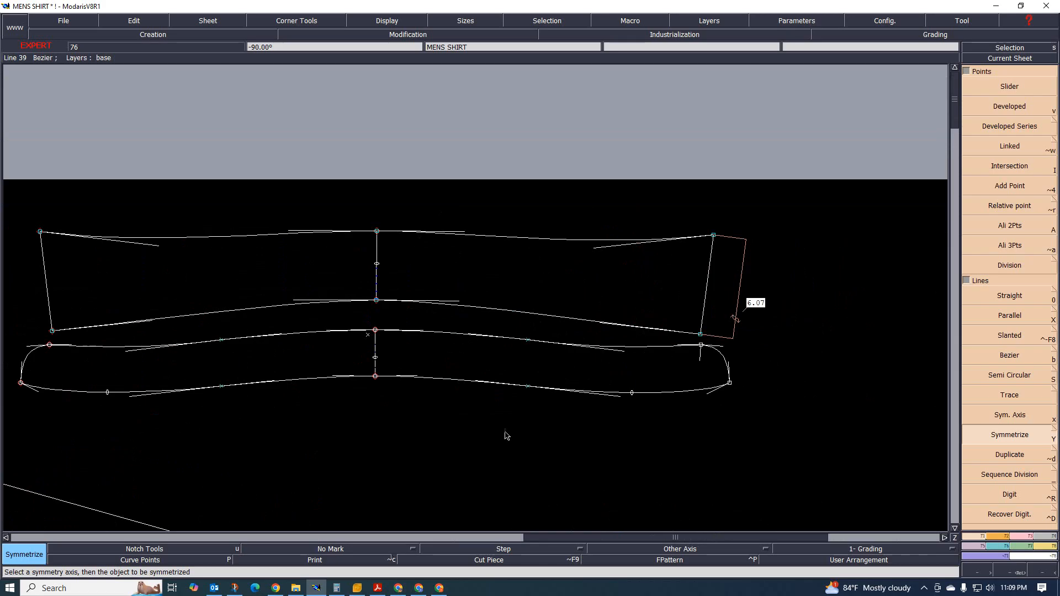
- Check the Classic Kent collar sketch in the size chart PDF and adjust the end-side handle of the collar's lower curve in Modaris
left_click(378, 587)
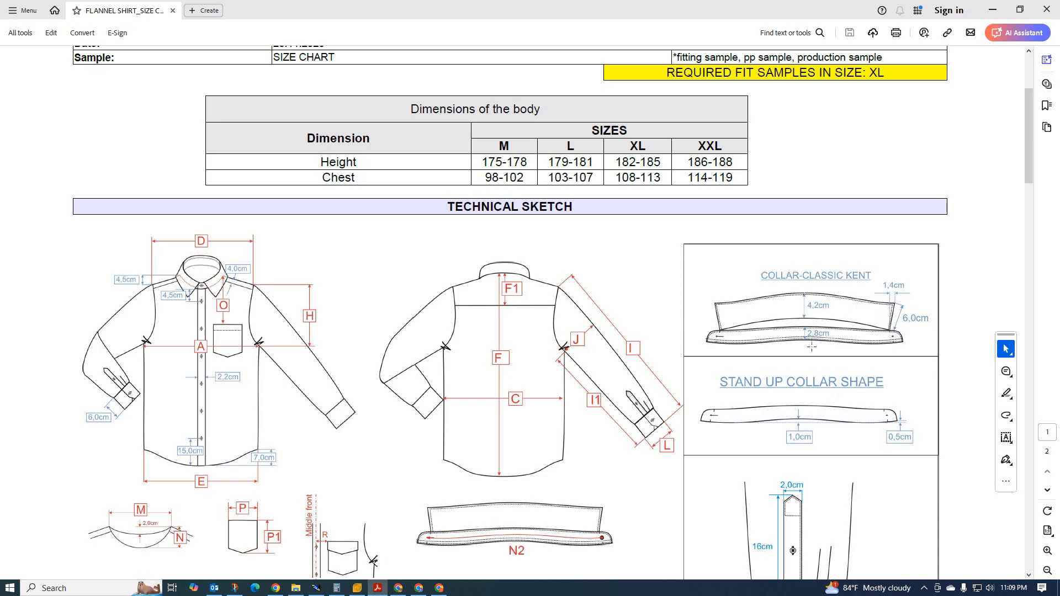
left_click(315, 588)
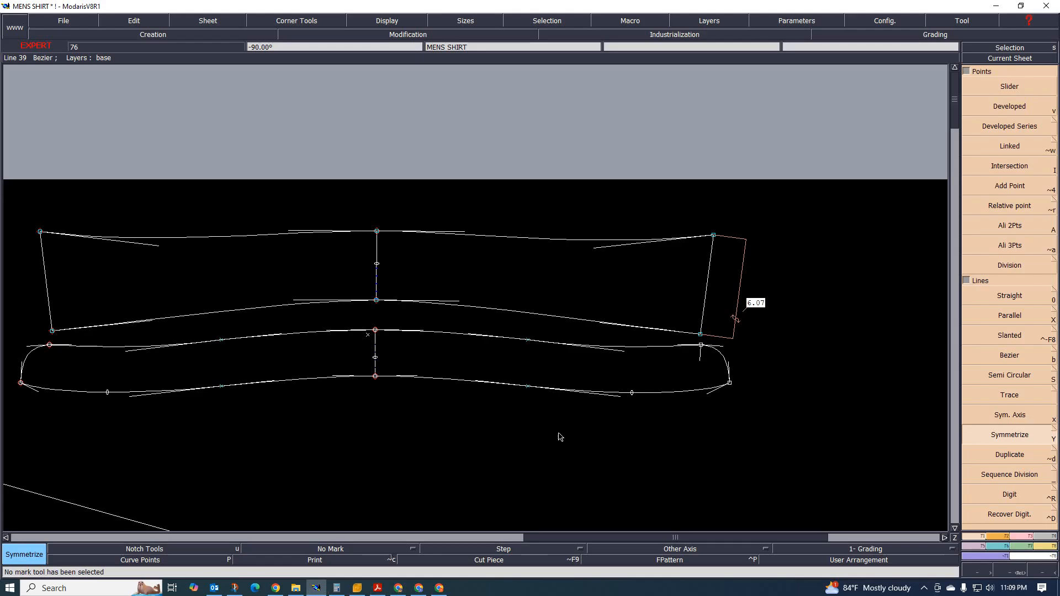
scroll(661, 343, "up", 2)
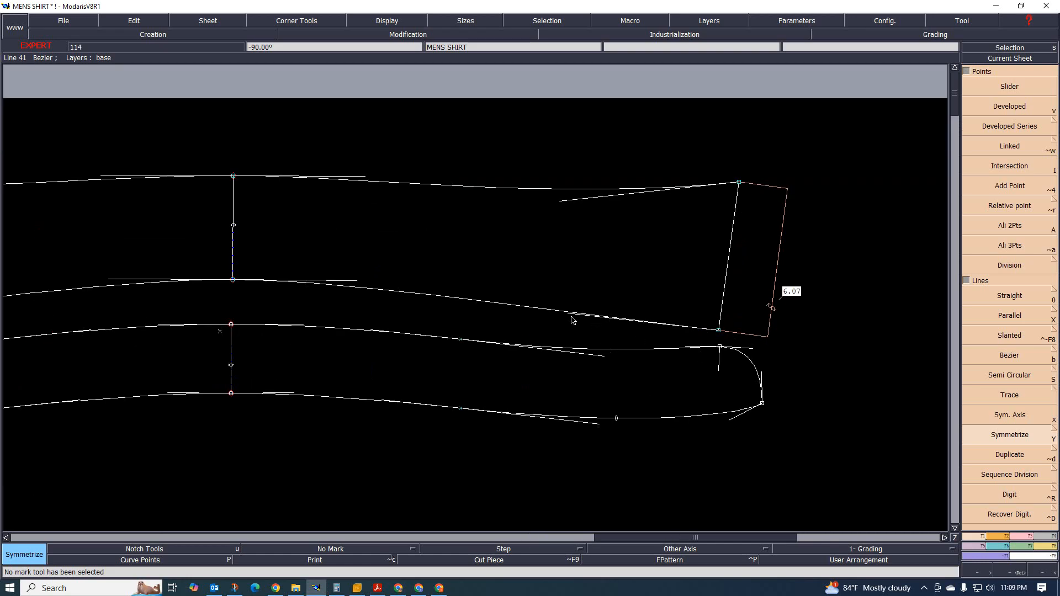
key("Escape")
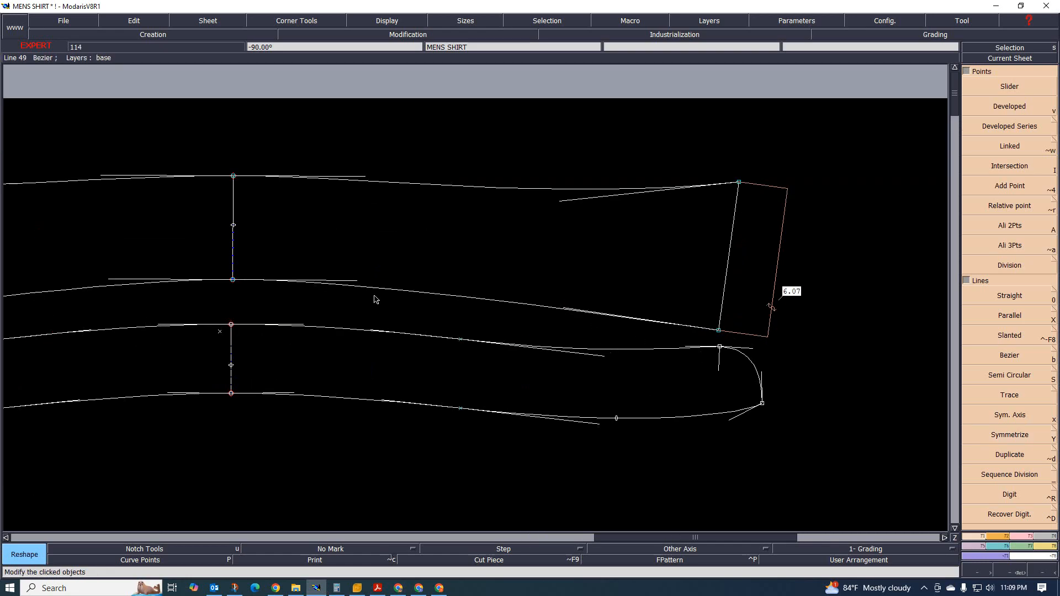
- Delete the mirrored half of the collar stand, including its upper and lower lines, rounded end curve and leftover points
scroll(370, 275, "down", 5)
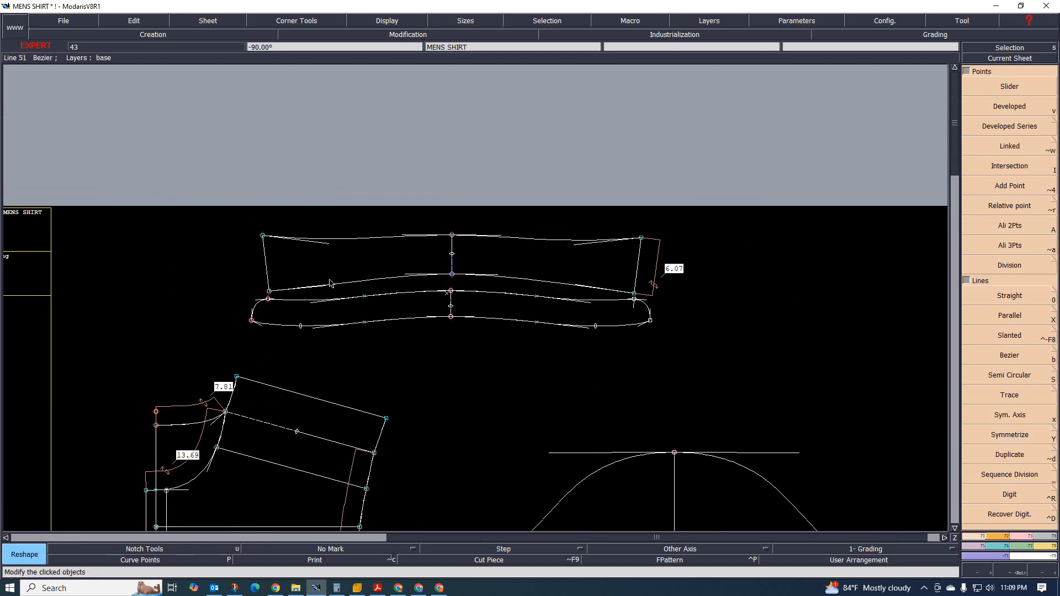
key("Delete")
left_click(284, 325)
left_click(304, 301)
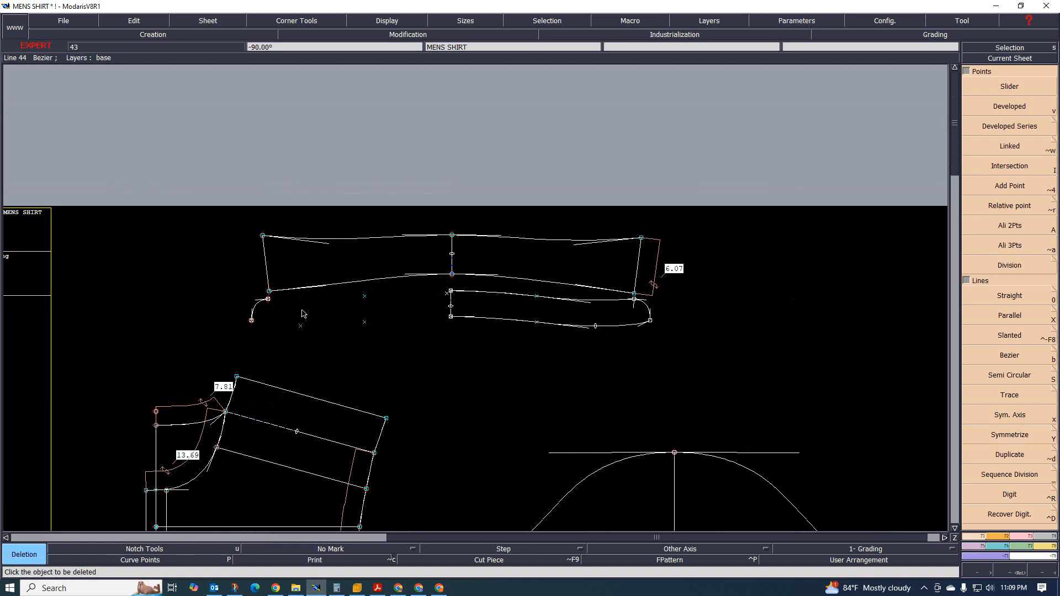
left_click(365, 322)
left_click(364, 296)
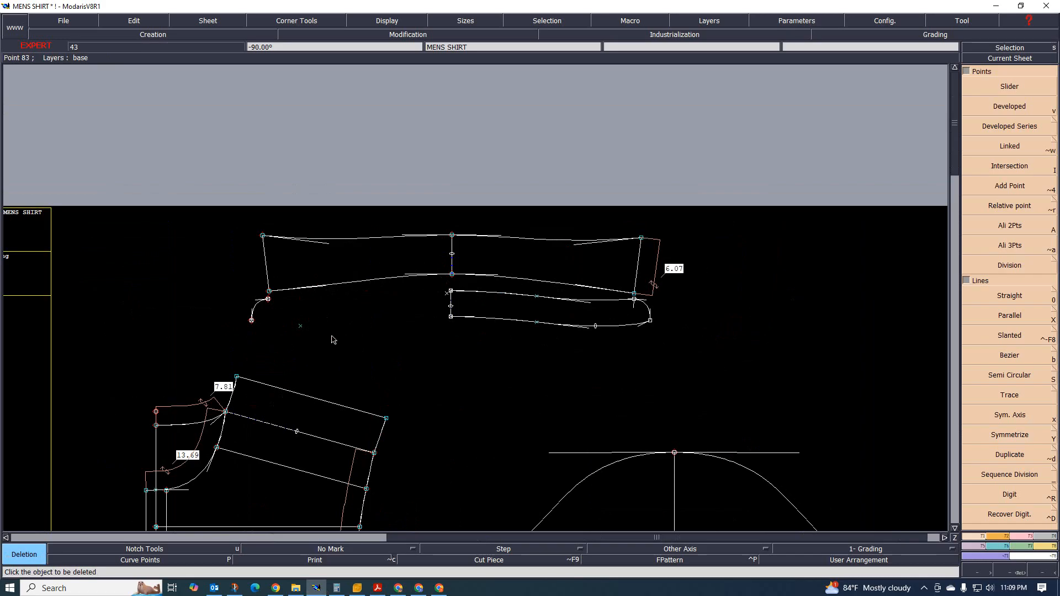
scroll(261, 320, "up", 2)
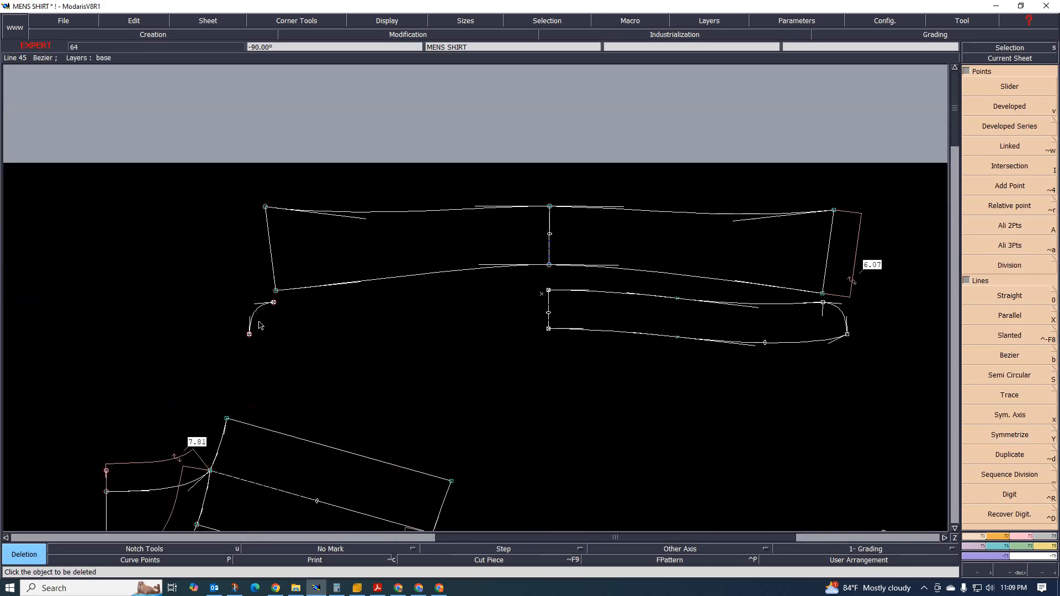
left_click(261, 314)
left_click_drag(210, 284, 290, 353)
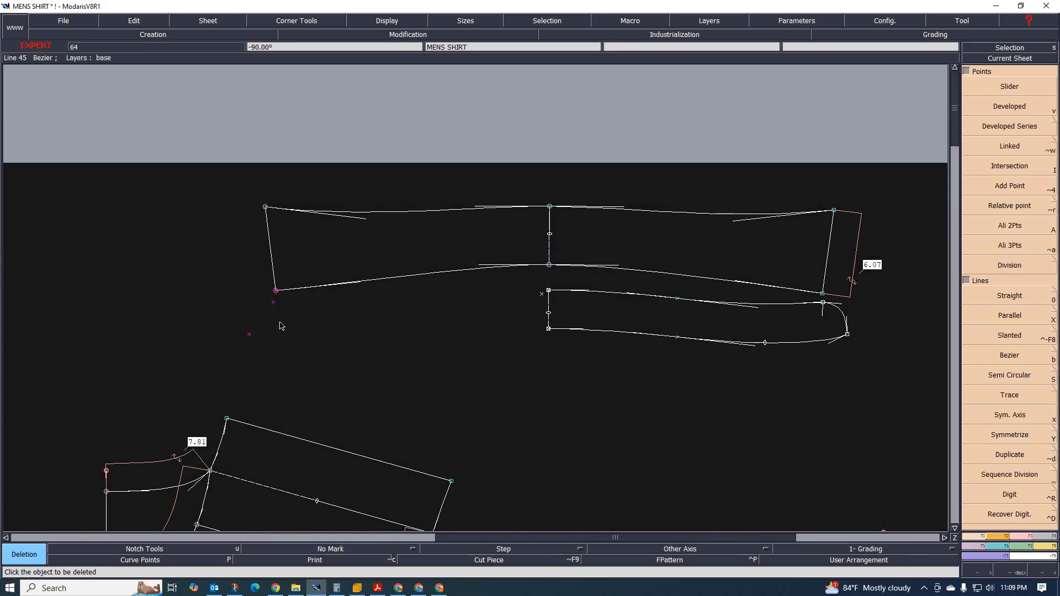
- Delete the mirrored half of the collar, removing its end line and its upper and lower edge curves
left_click(273, 264)
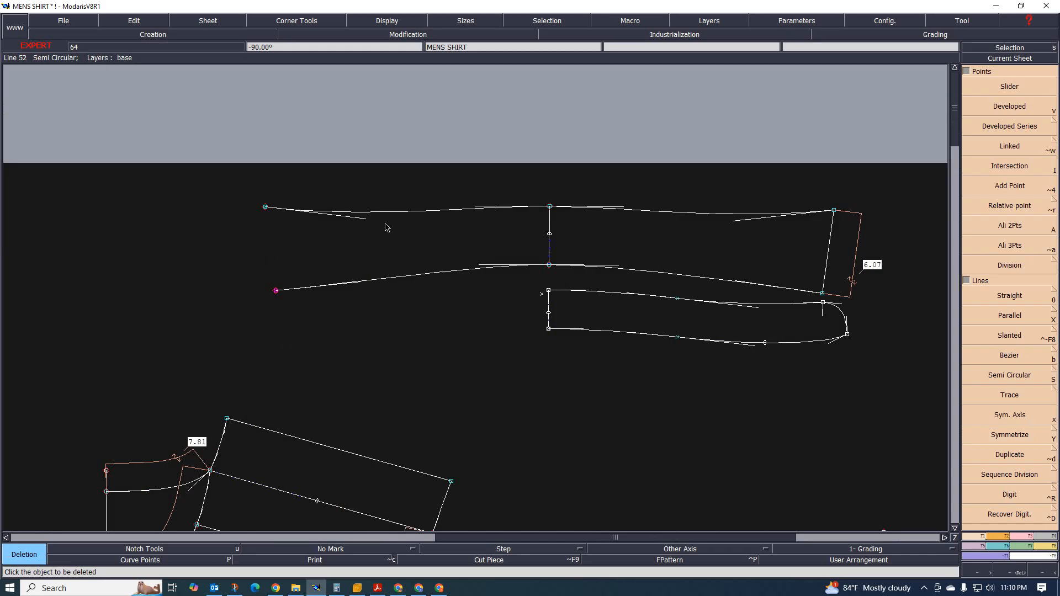
left_click(387, 214)
left_click(396, 279)
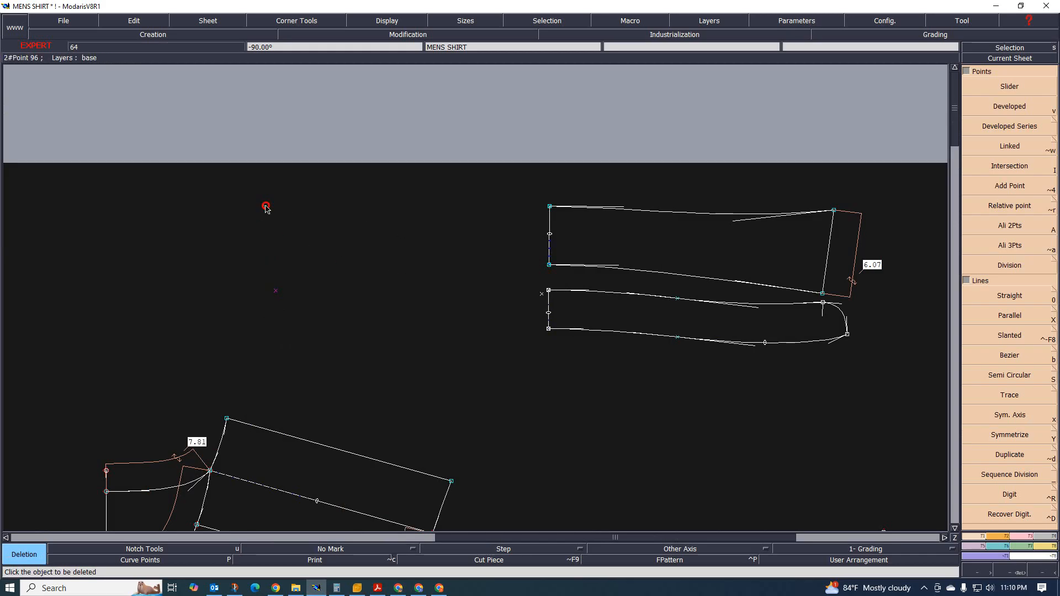
- Delete the two leftover points of the removed mirrored collar half
left_click(276, 291)
left_click(265, 206)
scroll(225, 277, "down", 2)
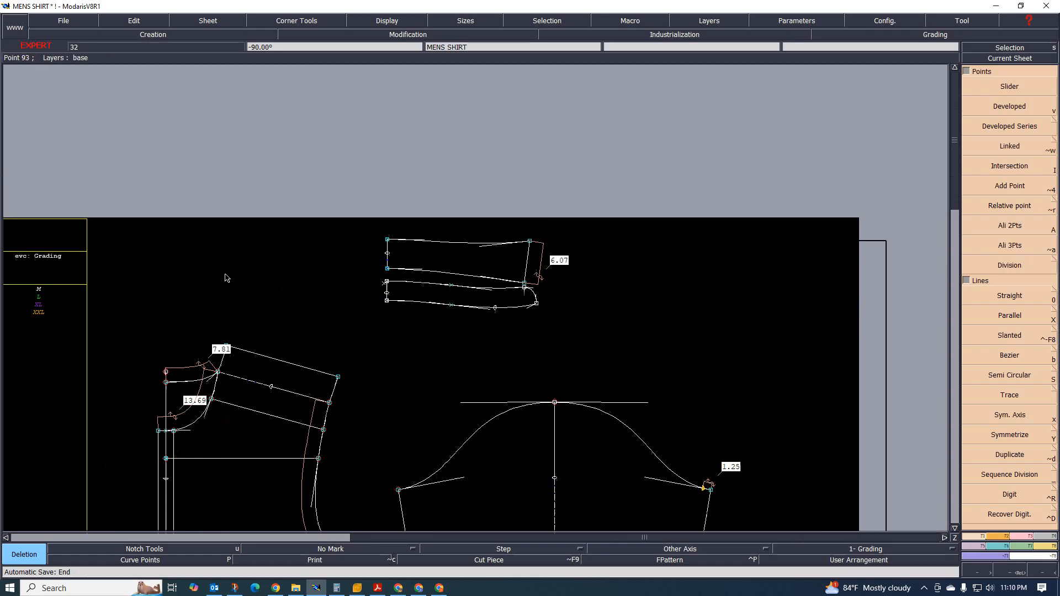
- Examine the half collar and collar stand patterns, their centre lines and end shapes, and their placement beside the body and sleeve
scroll(354, 288, "up", 5)
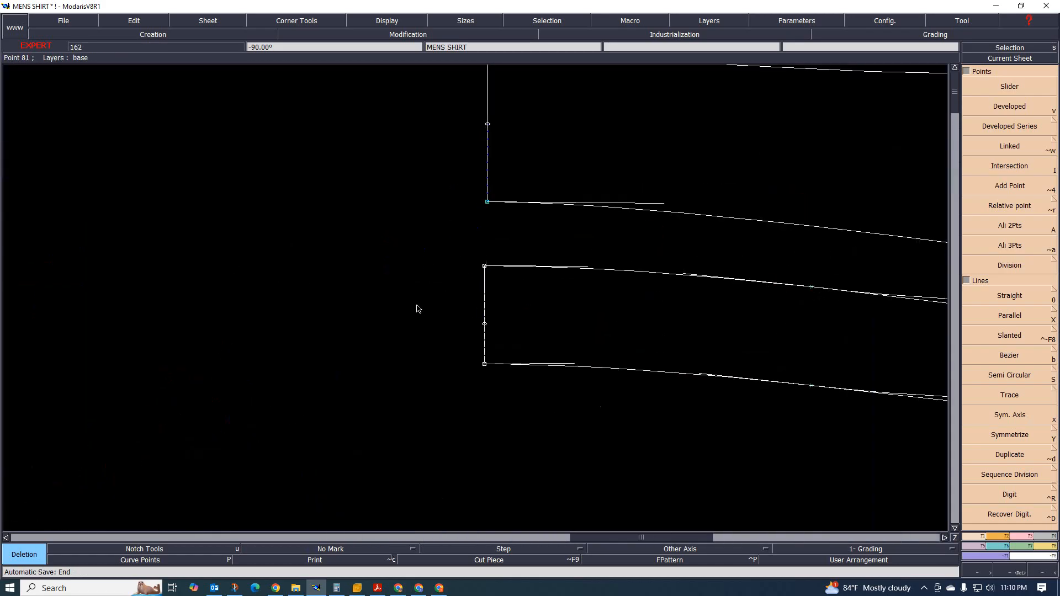
scroll(418, 307, "down", 4)
scroll(478, 321, "up", 4)
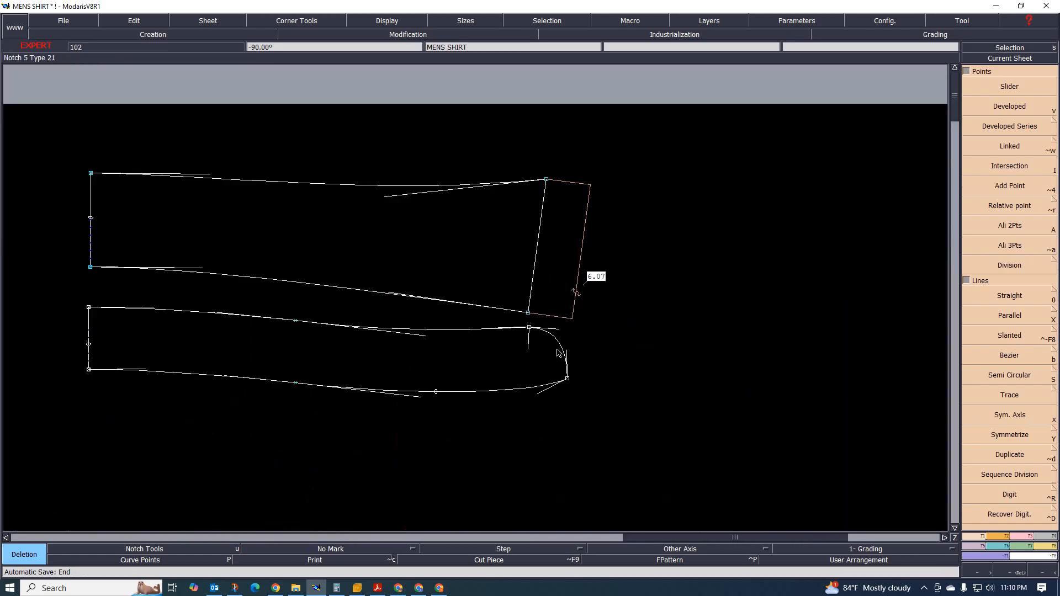
scroll(589, 347, "down", 2)
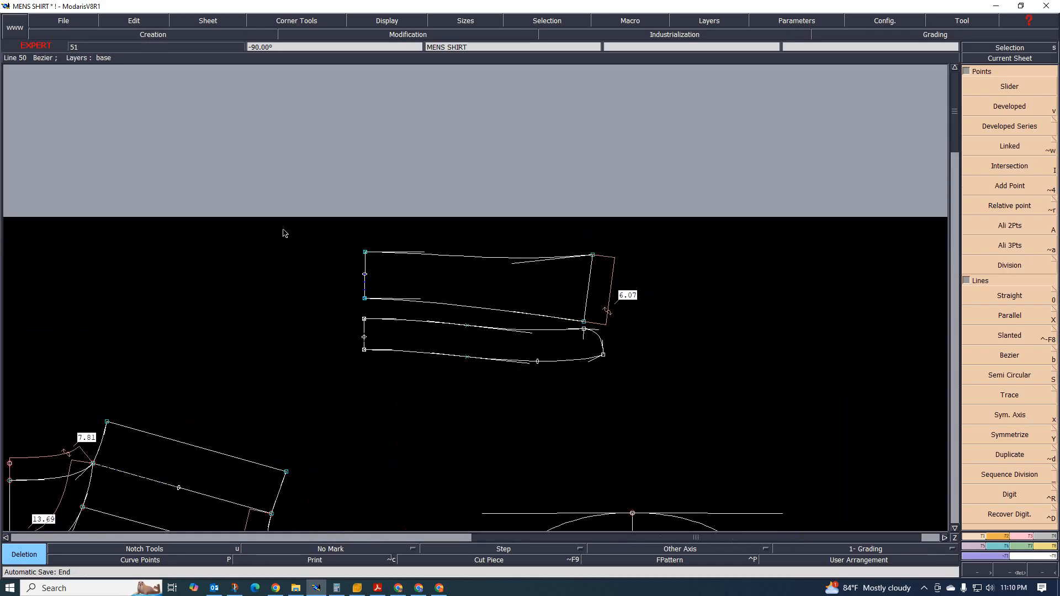
scroll(437, 293, "down", 2)
scroll(438, 293, "up", 1)
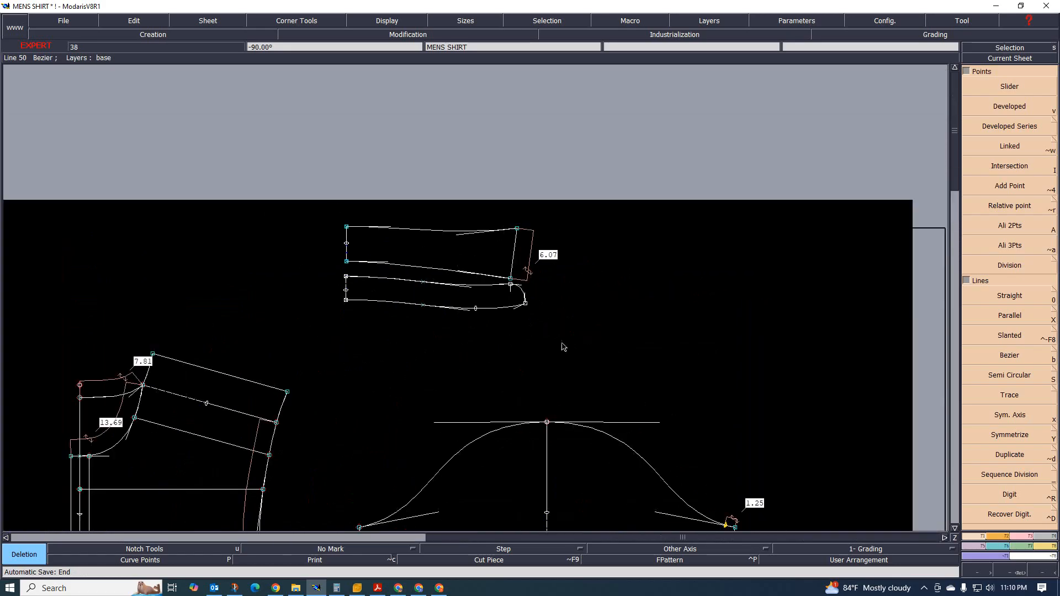
scroll(444, 235, "up", 2)
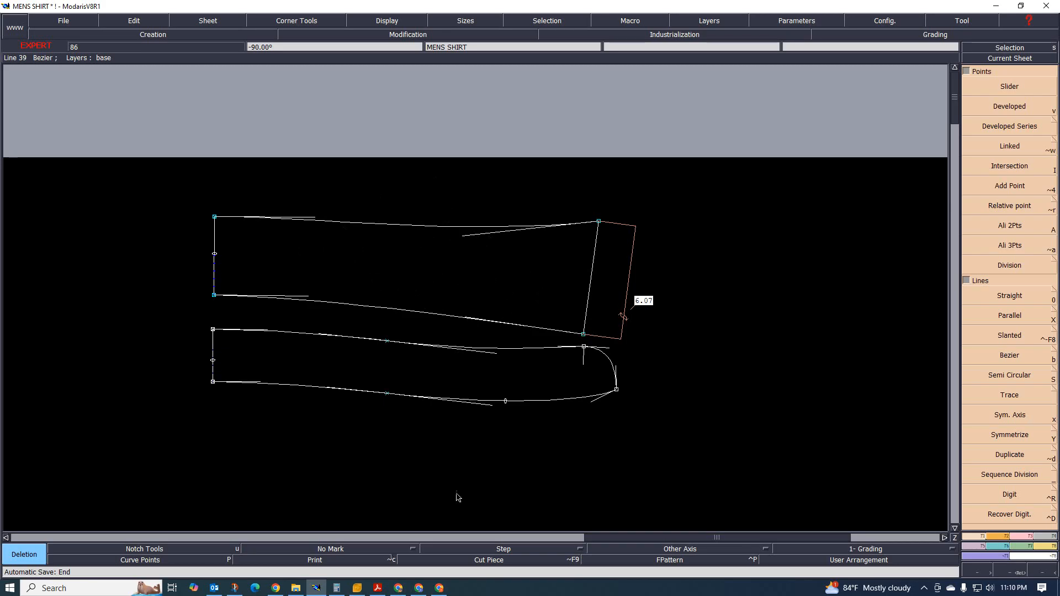
scroll(514, 331, "down", 3)
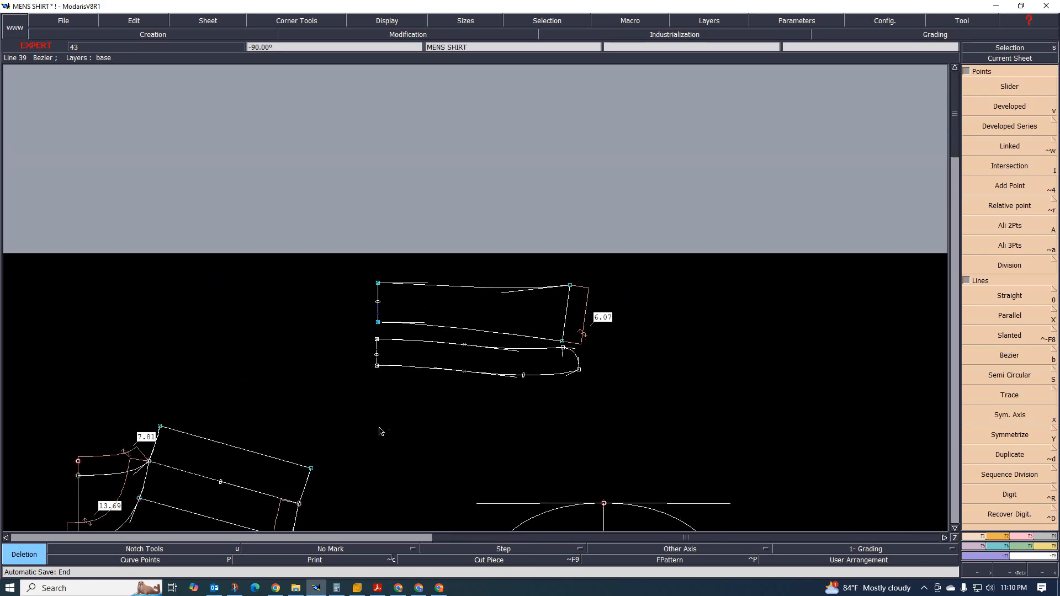
scroll(386, 331, "down", 2)
scroll(424, 385, "down", 2)
scroll(375, 444, "up", 2)
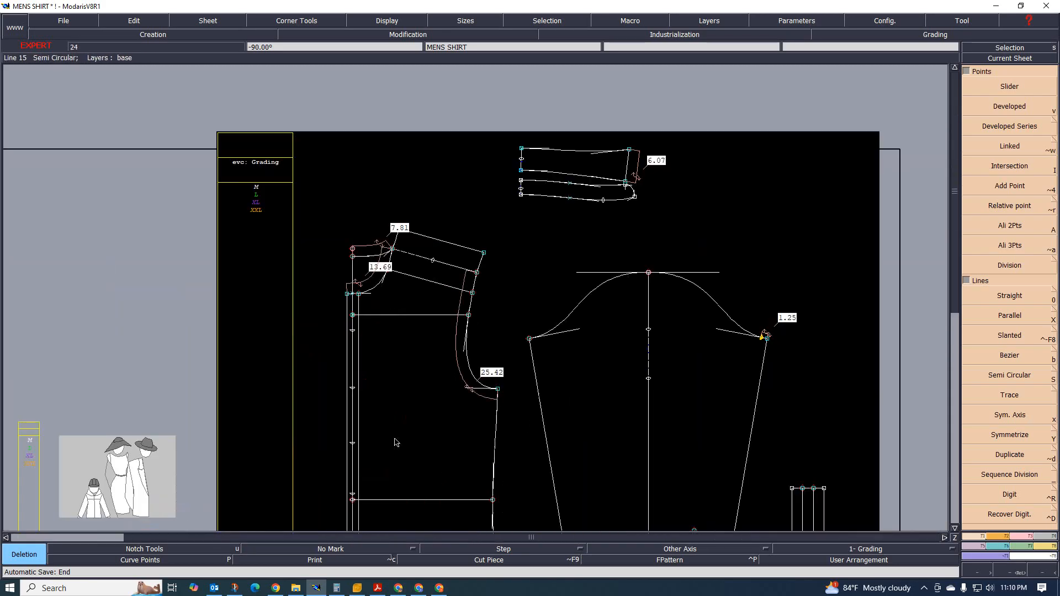
- Look up the size M pocket width and length in the shirt size chart PDF and return to Modaris
left_click(377, 587)
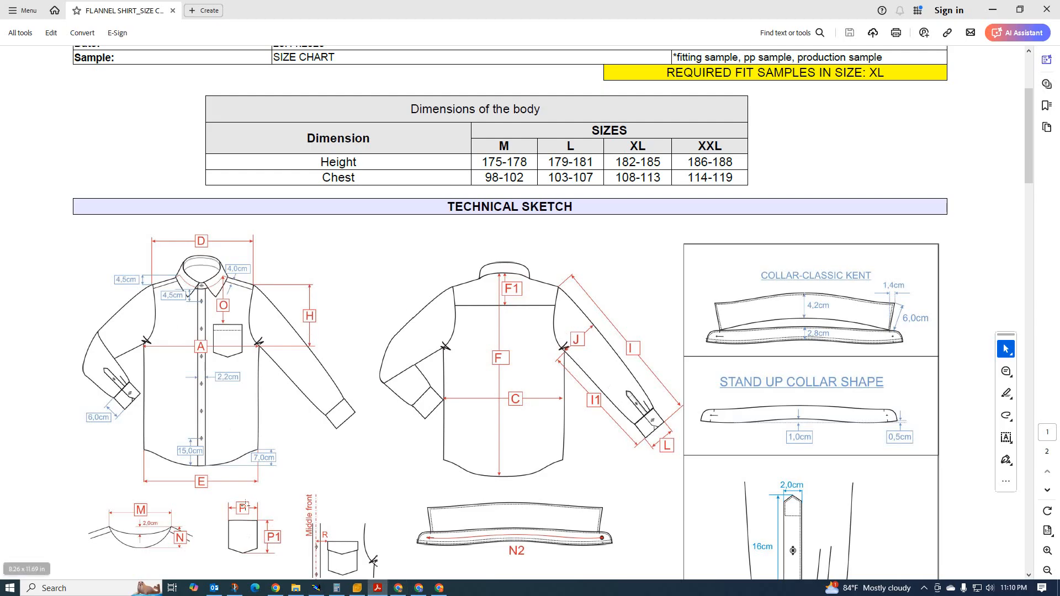
scroll(289, 475, "down", 3)
scroll(277, 477, "down", 9)
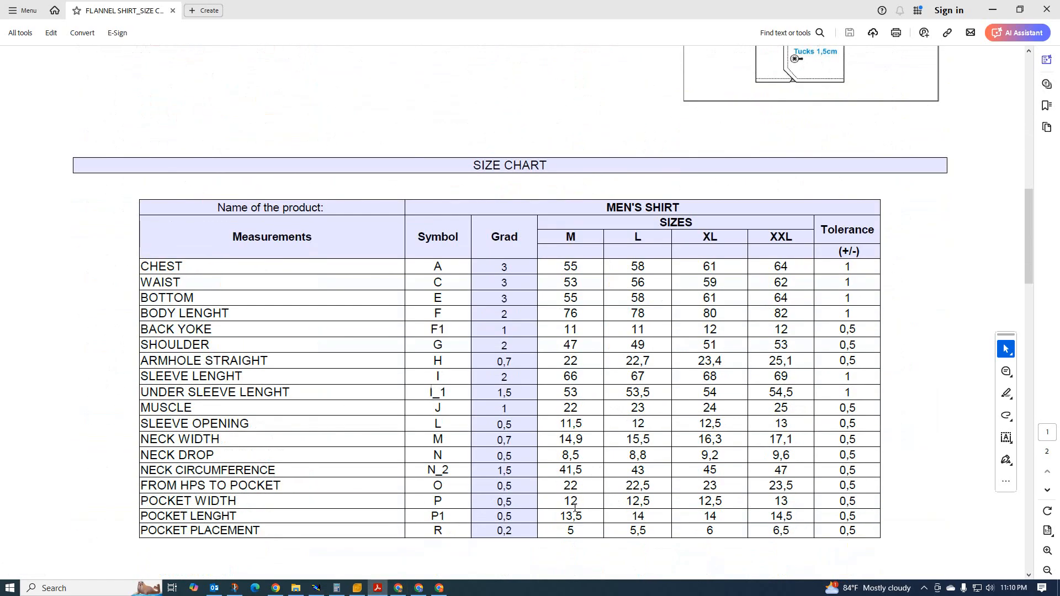
left_click(315, 588)
- Draw a half-pocket rectangle on the front body, 6 cm wide and 13.5 cm high, extending downward
scroll(405, 400, "down", 4)
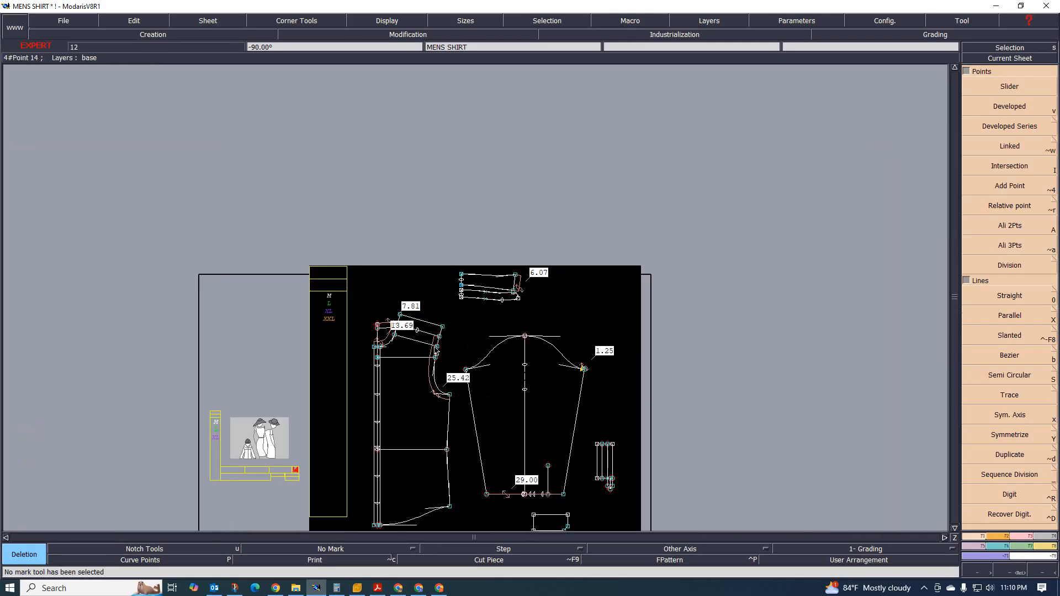
scroll(428, 376, "up", 3)
scroll(476, 346, "up", 2)
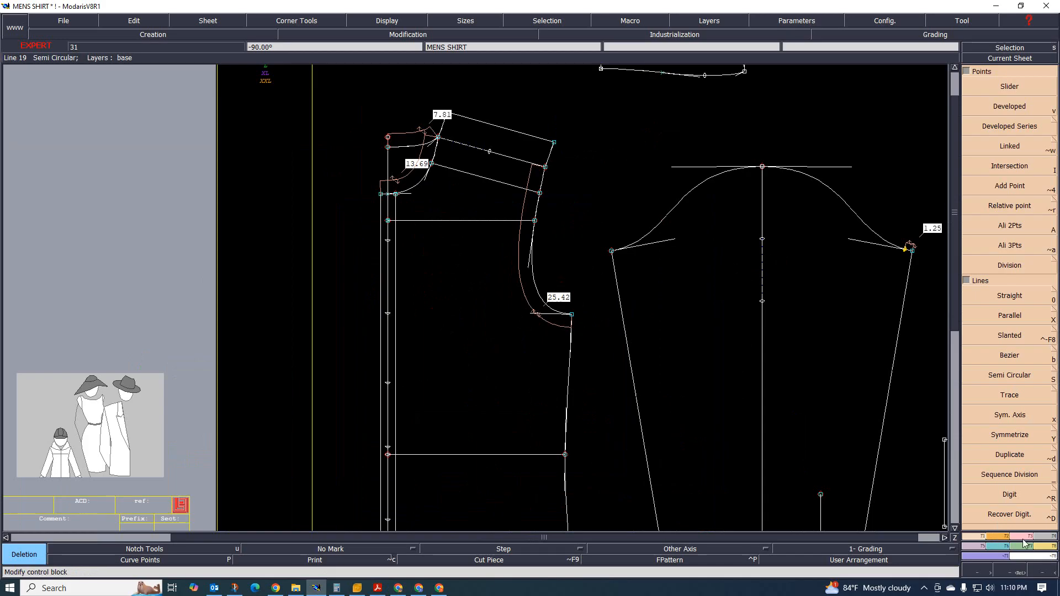
left_click(986, 537)
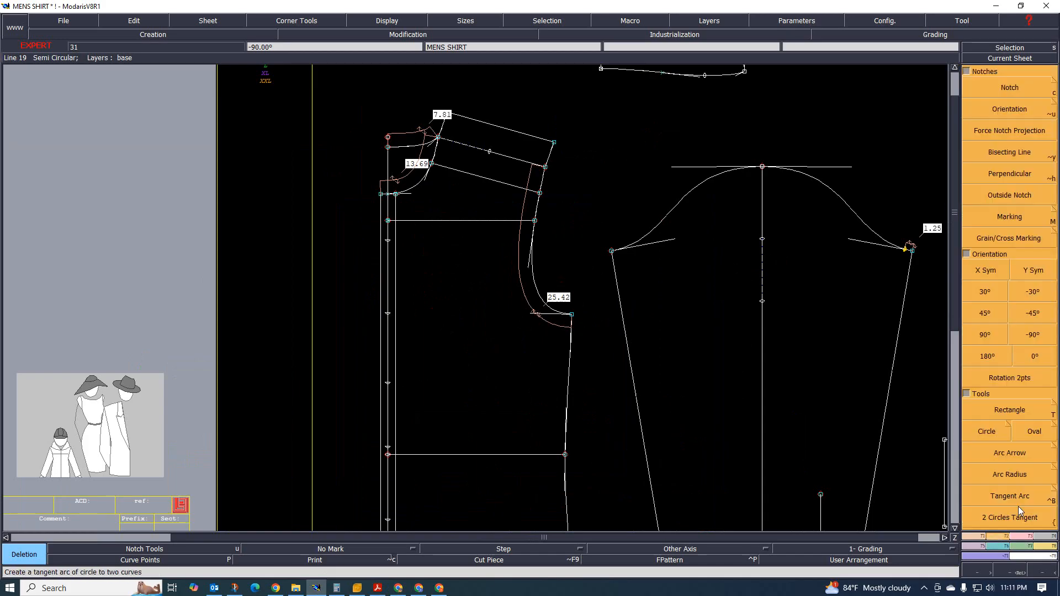
left_click(1010, 409)
left_click(437, 287)
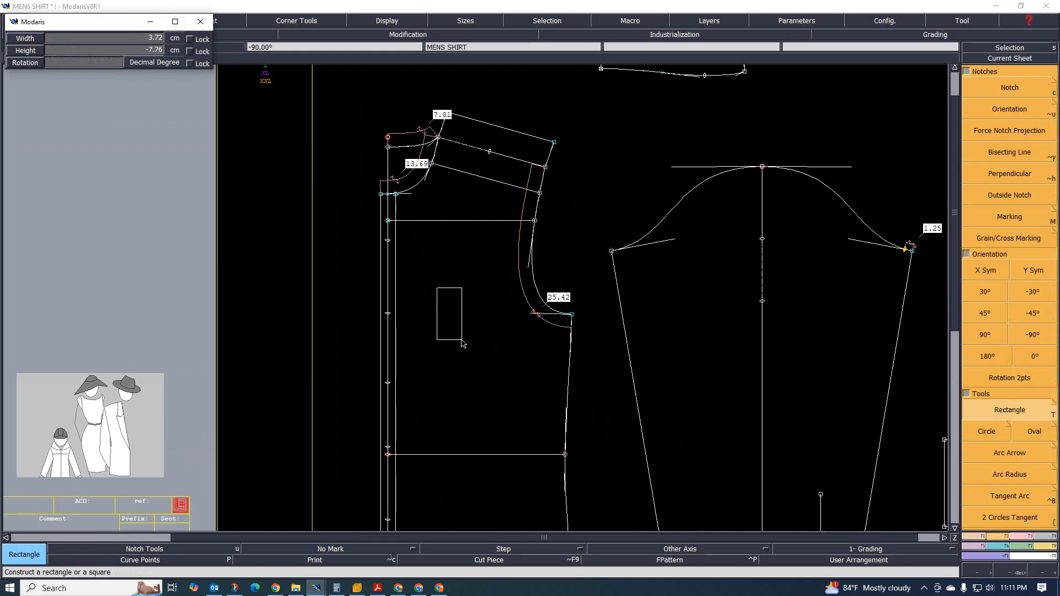
type("25.00")
type("6")
key("Tab")
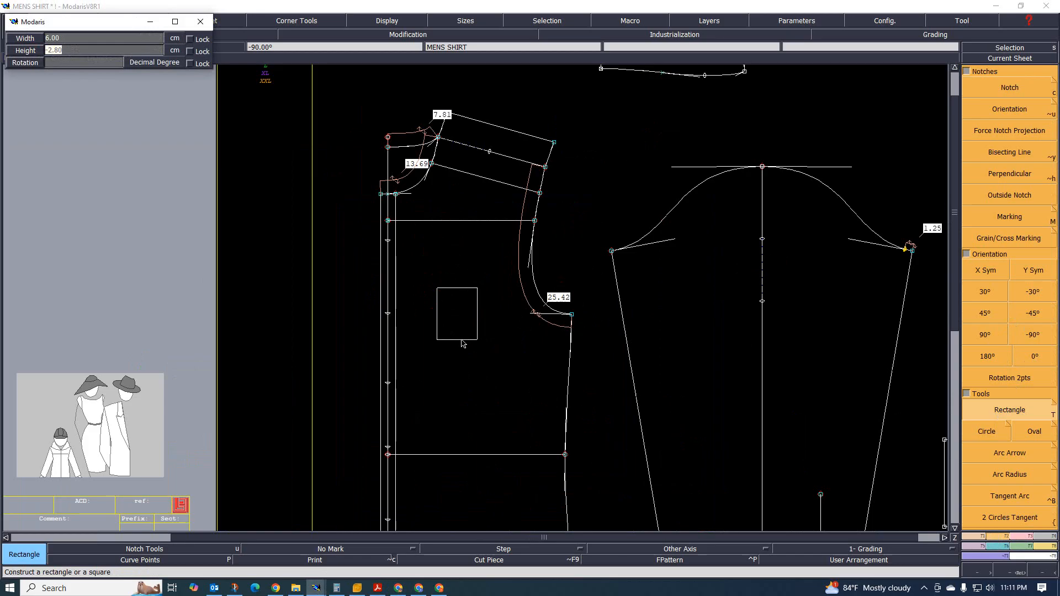
key("BackSpace")
type("-13.5")
key("Return")
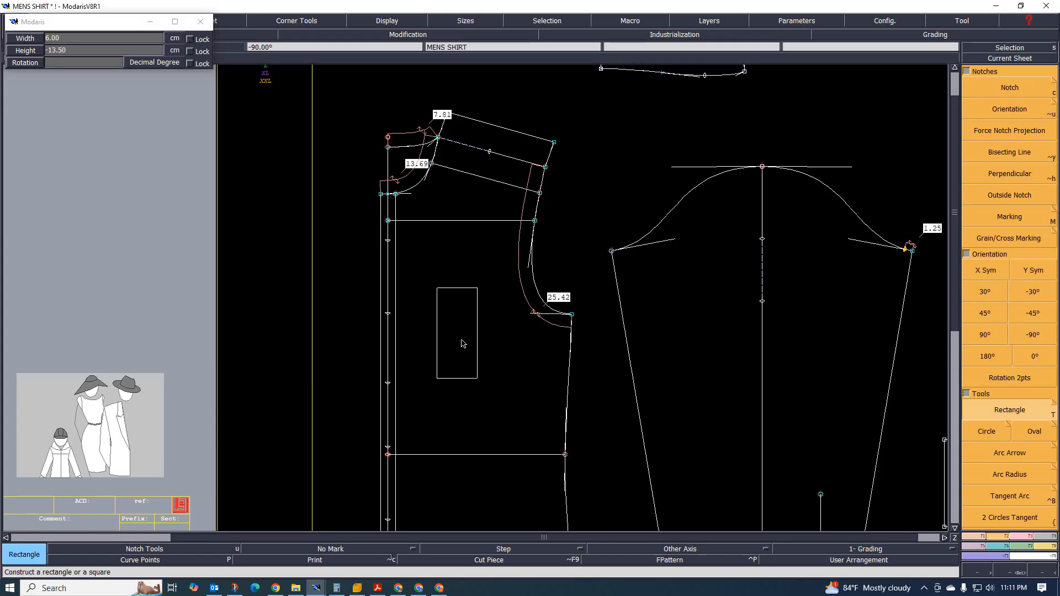
- Move the whole half-pocket rectangle about 6.7 cm toward the armhole and clear the selection
scroll(434, 257, "up", 2)
left_click_drag(412, 234, 505, 427)
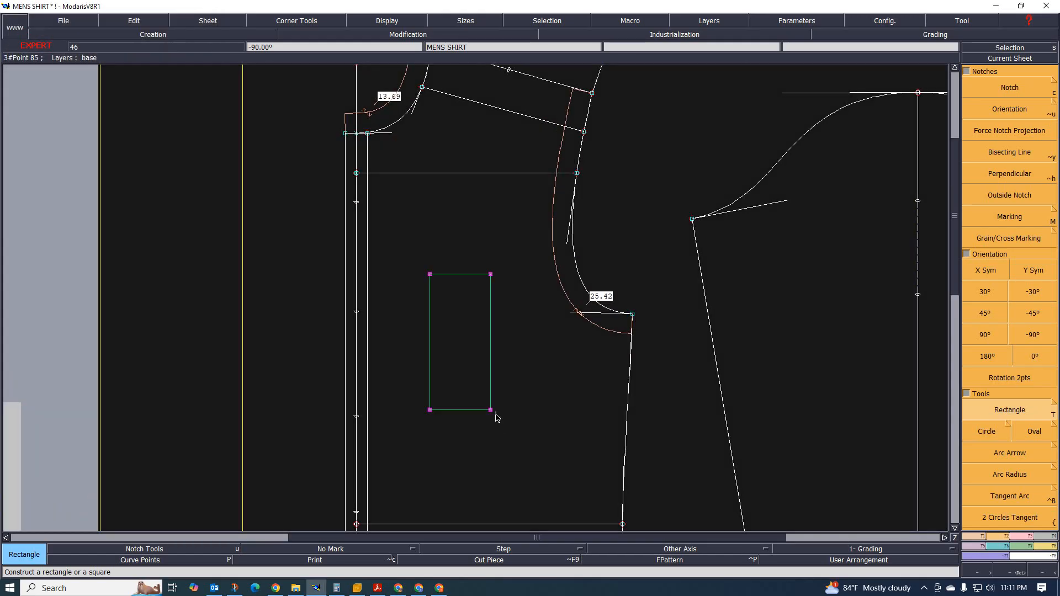
left_click(1021, 536)
left_click(1009, 109)
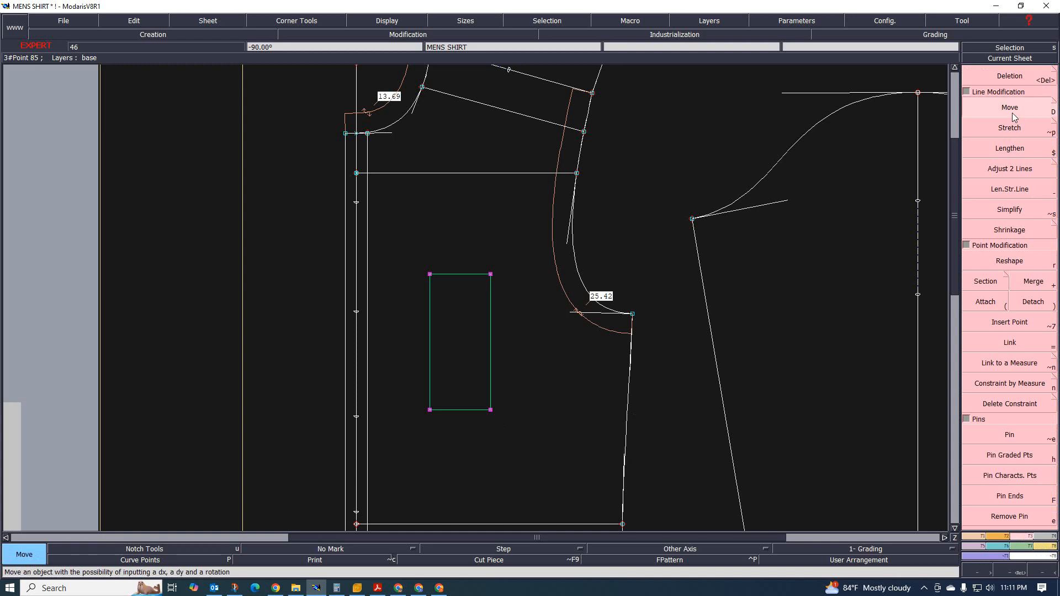
left_click(491, 338)
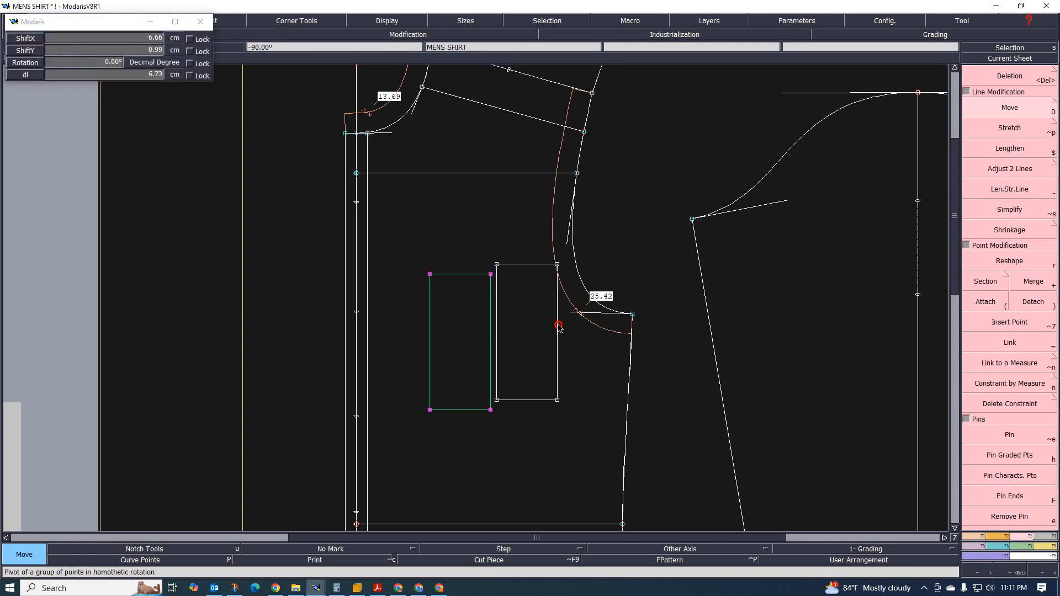
left_click(559, 327)
scroll(515, 388, "up", 2)
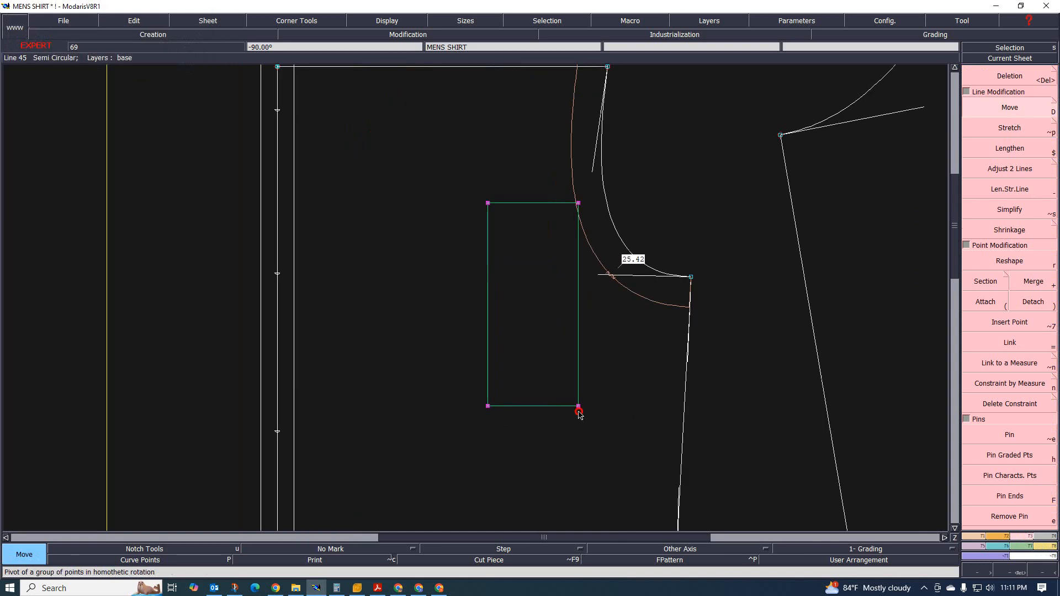
left_click(550, 410)
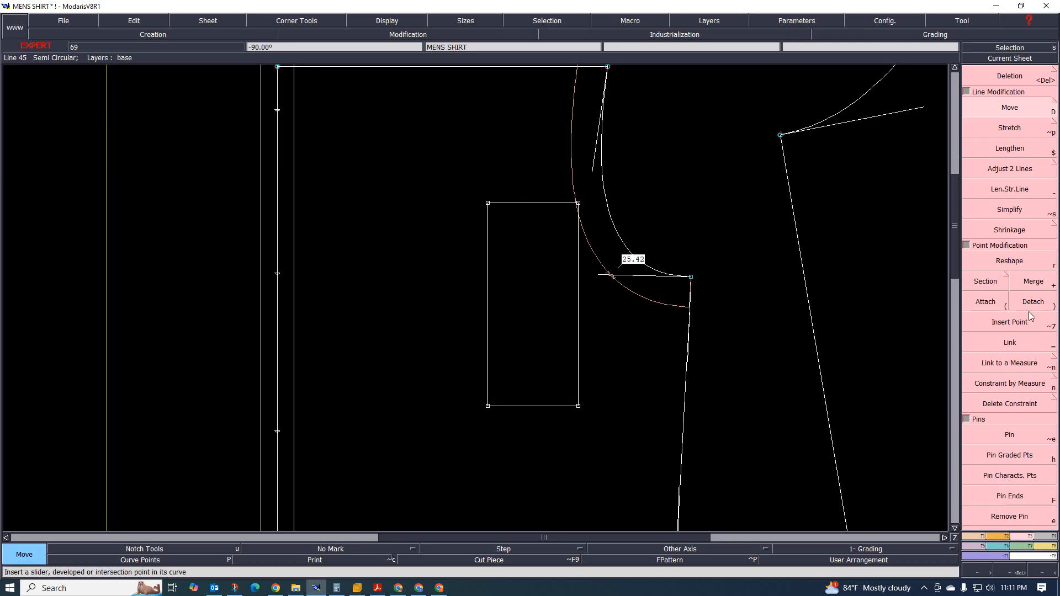
- Reshape the half pocket's lower armhole-side corner with dx 0 and dy 1.5 cm to slant the bottom edge
left_click(1008, 260)
left_click(578, 406)
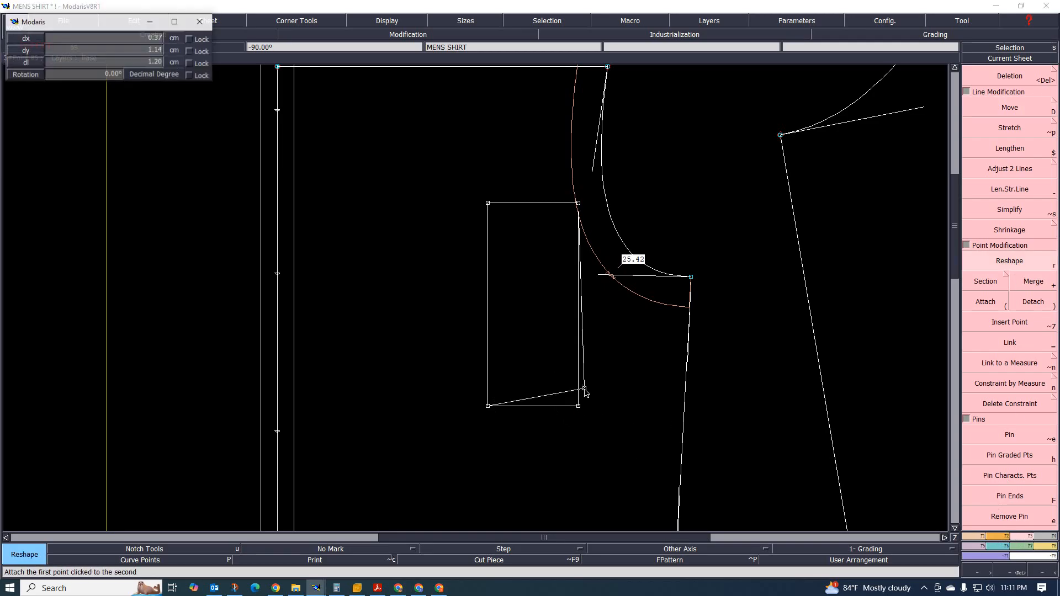
type("0")
key("Tab")
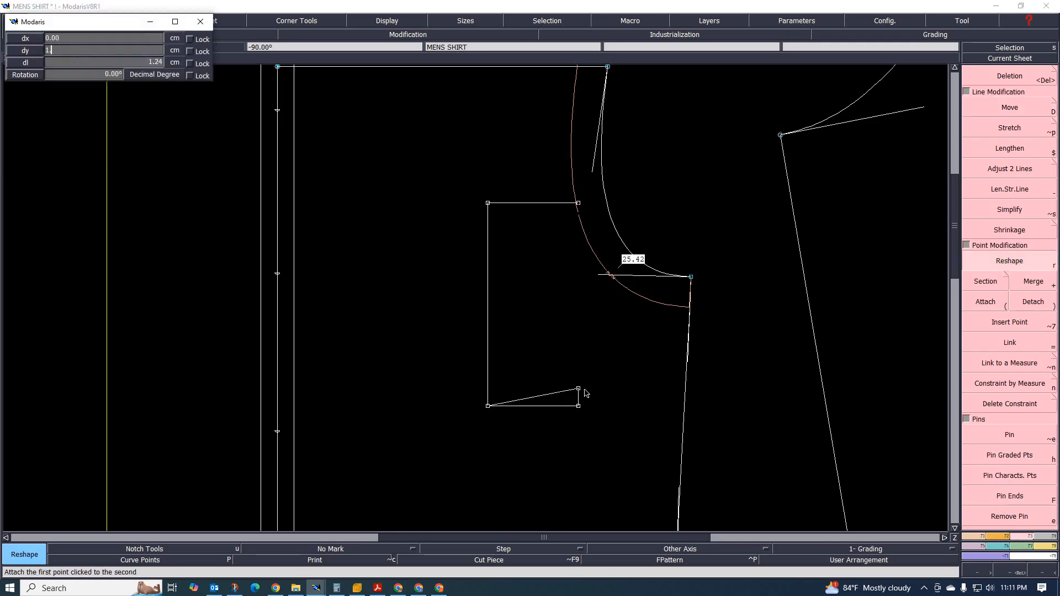
type("1.5")
key("Return")
scroll(485, 289, "down", 1)
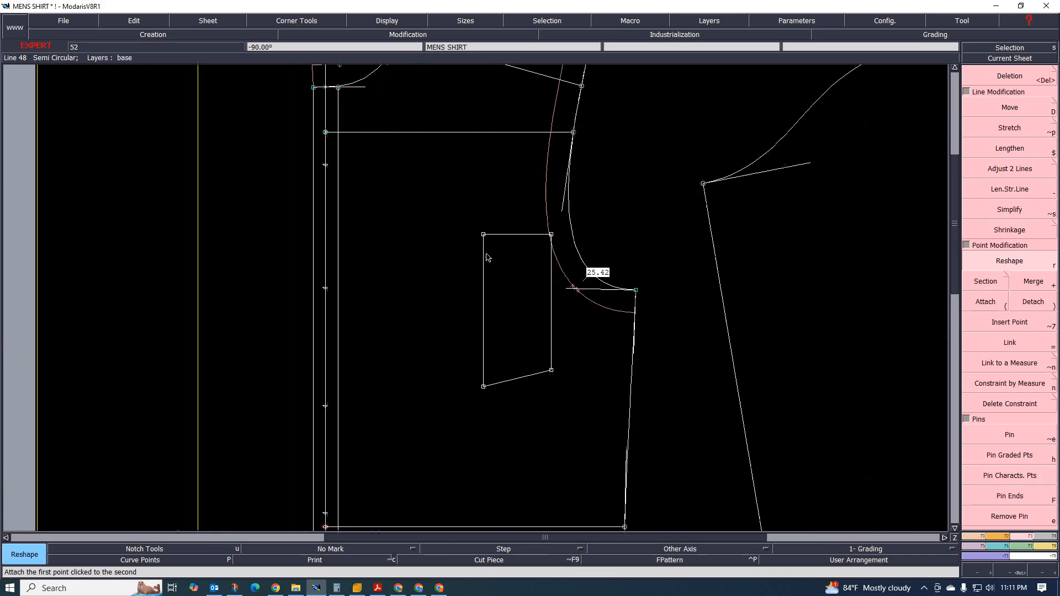
- Make the half pocket's vertical centre line a symmetry axis and mirror the bottom, side and top edges across it
left_click(975, 535)
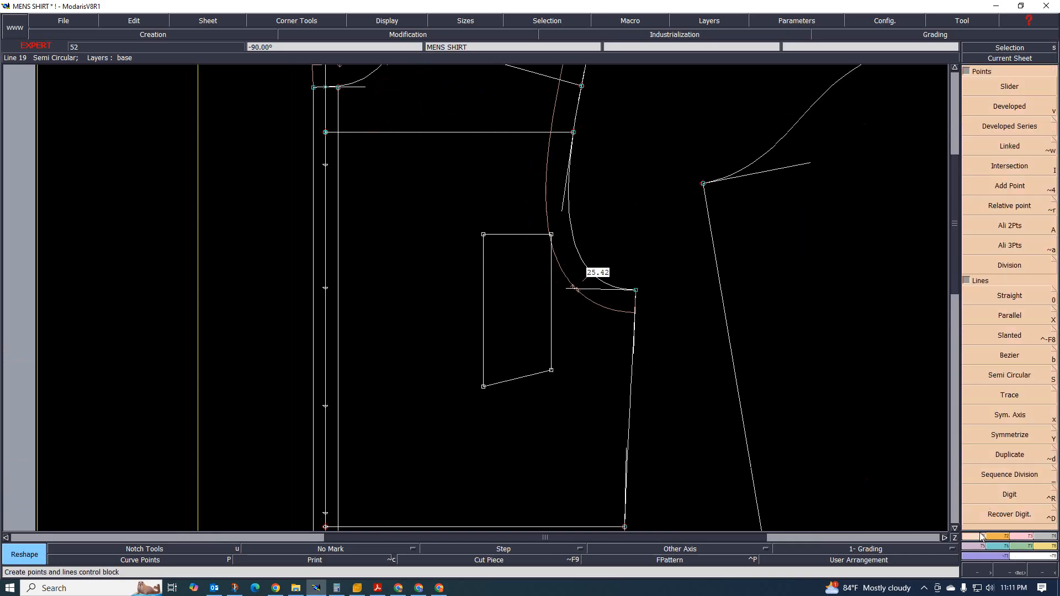
left_click(1020, 419)
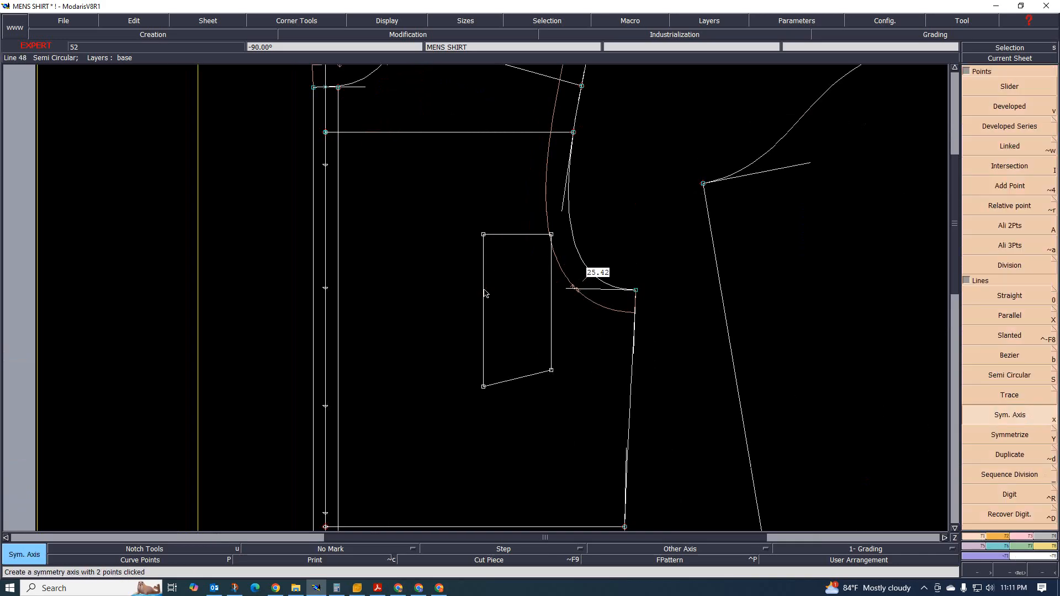
left_click(485, 320)
key("shift+y")
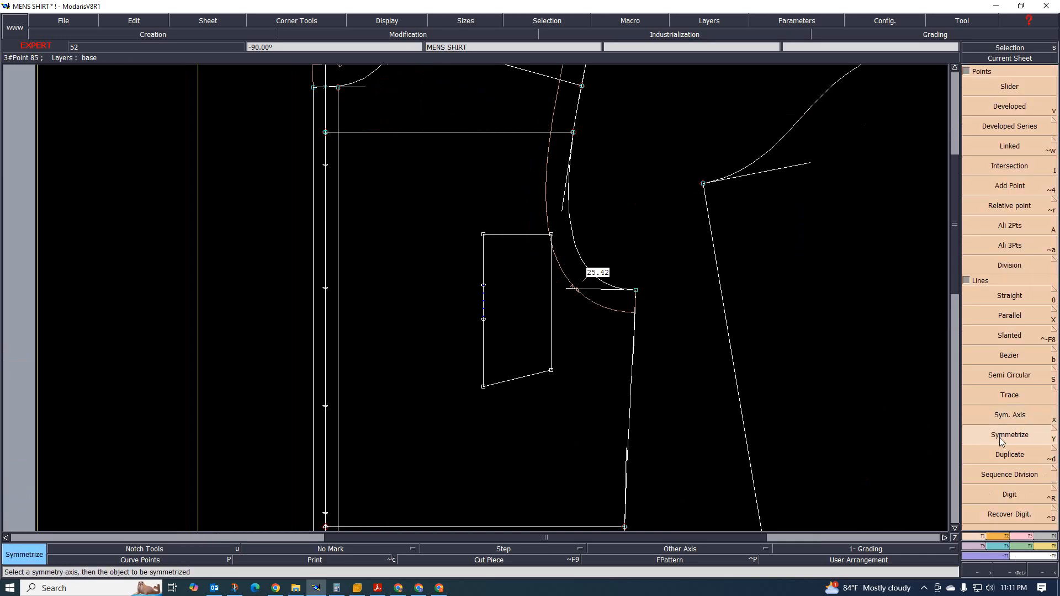
left_click(544, 371)
left_click(551, 309)
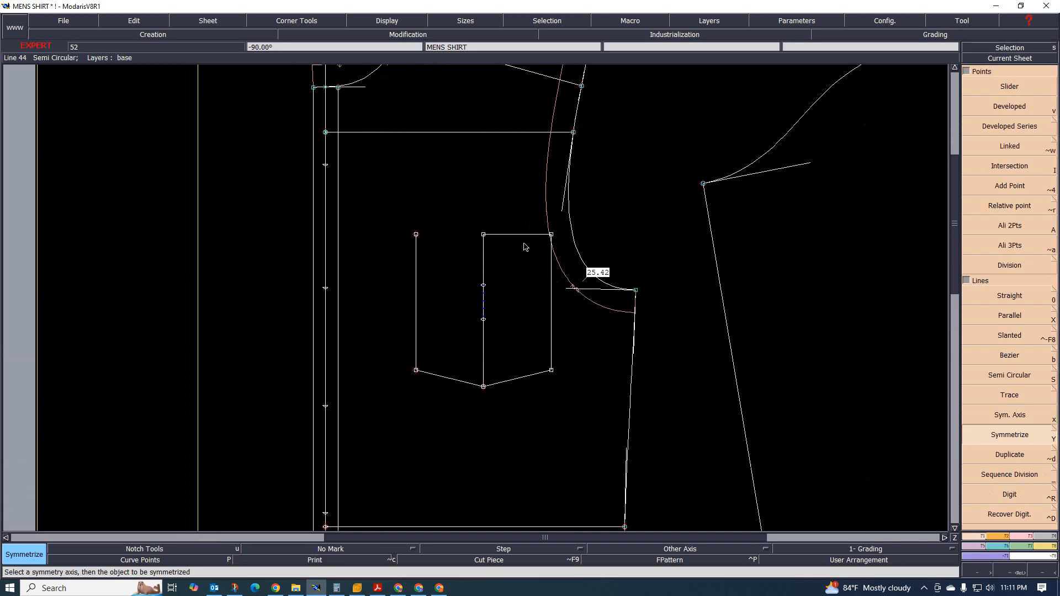
left_click(520, 235)
scroll(492, 303, "down", 1)
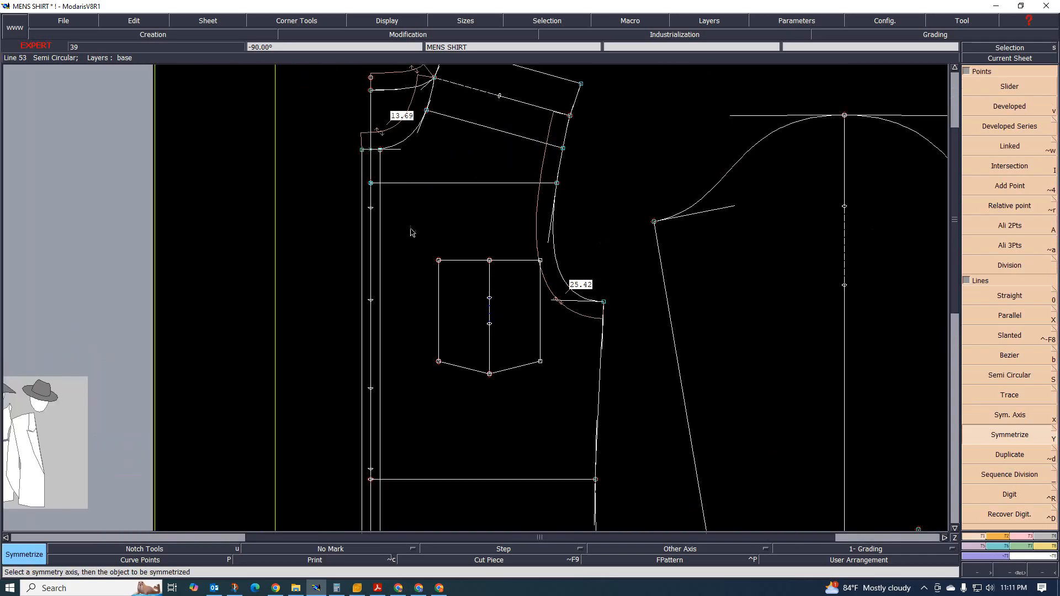
- Select the full pocket outline and look up the HPS-to-pocket distance and pocket placement in the size chart PDF
left_click_drag(410, 232, 547, 402)
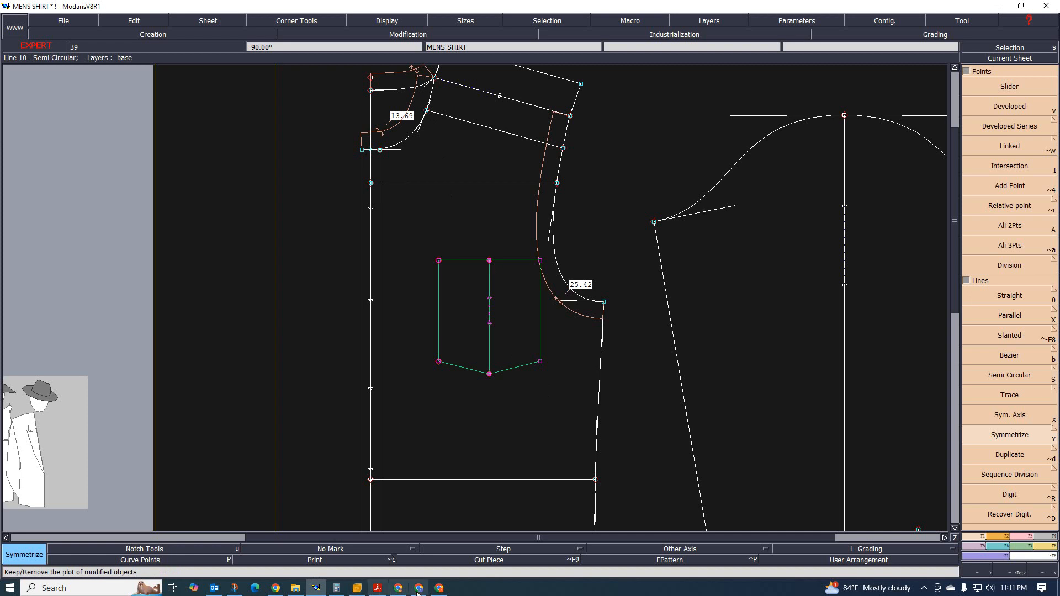
left_click(378, 588)
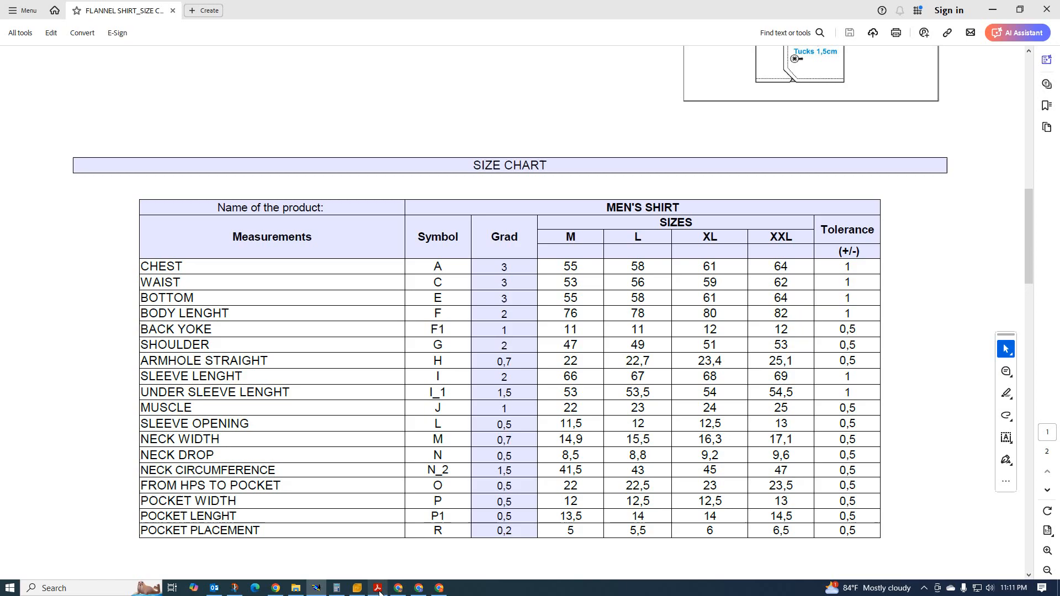
scroll(458, 346, "up", 8)
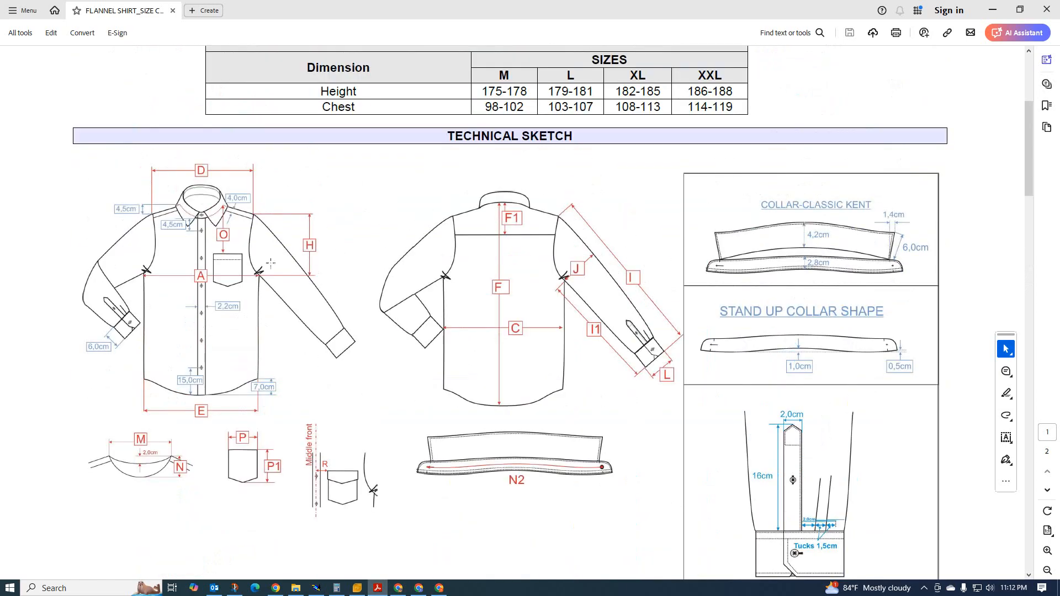
scroll(233, 270, "down", 8)
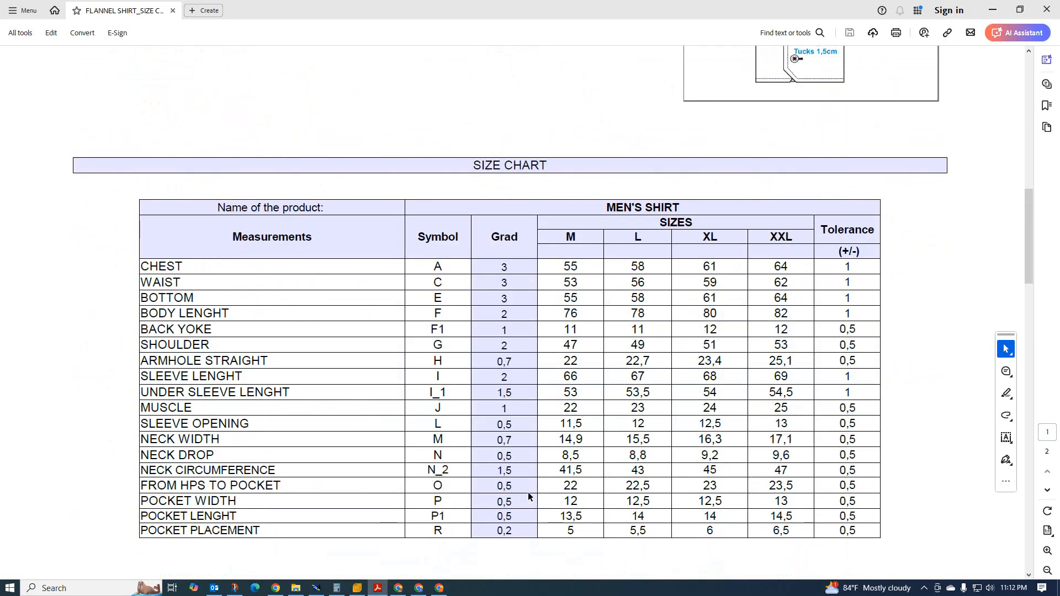
left_click(316, 588)
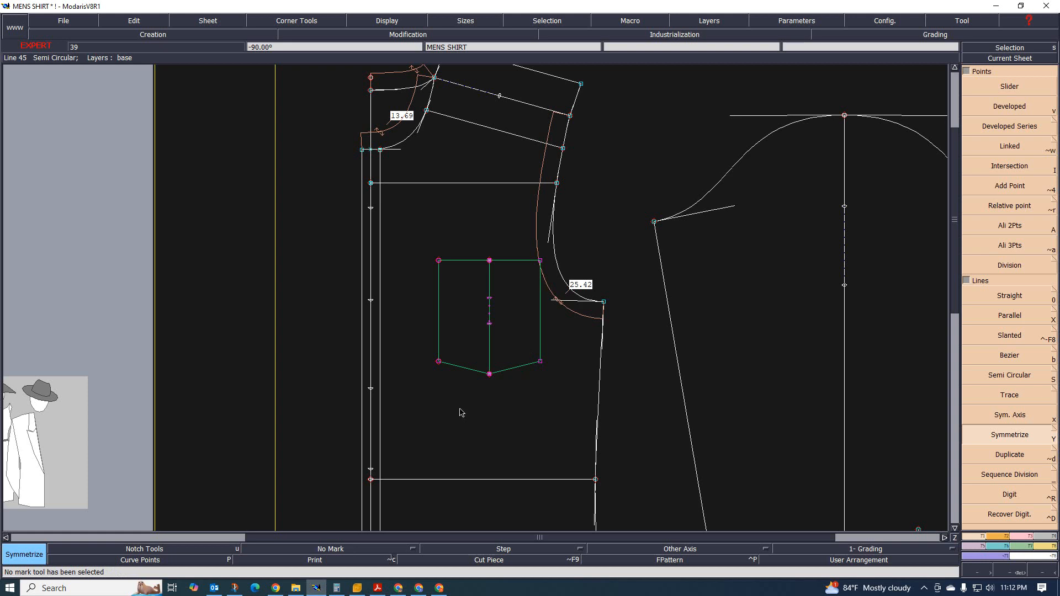
scroll(441, 221, "up", 2)
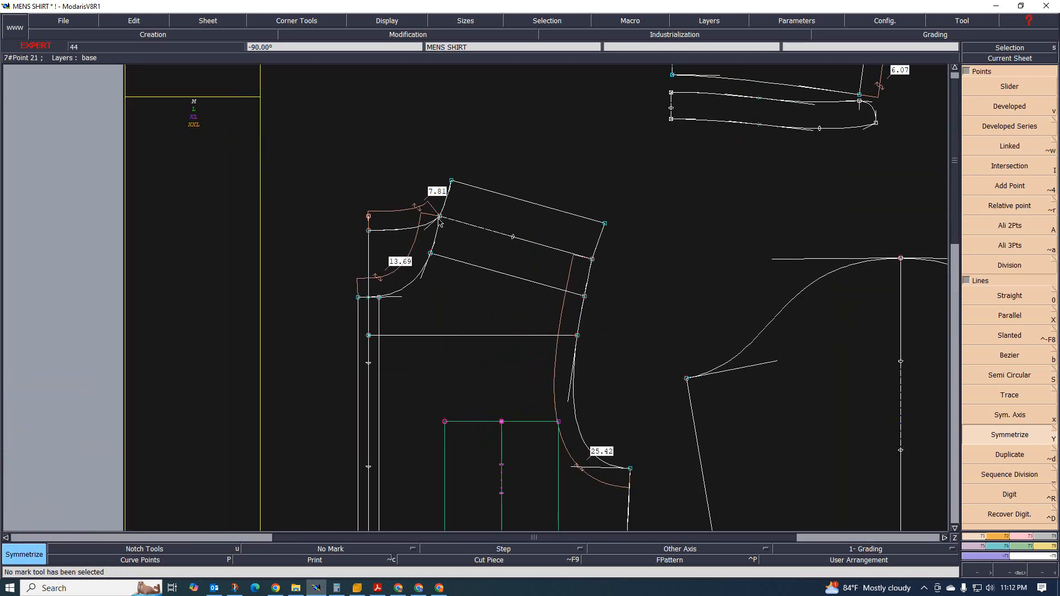
- Draw a straight vertical guide line from the front body's high shoulder point, 22 cm downward
key("0")
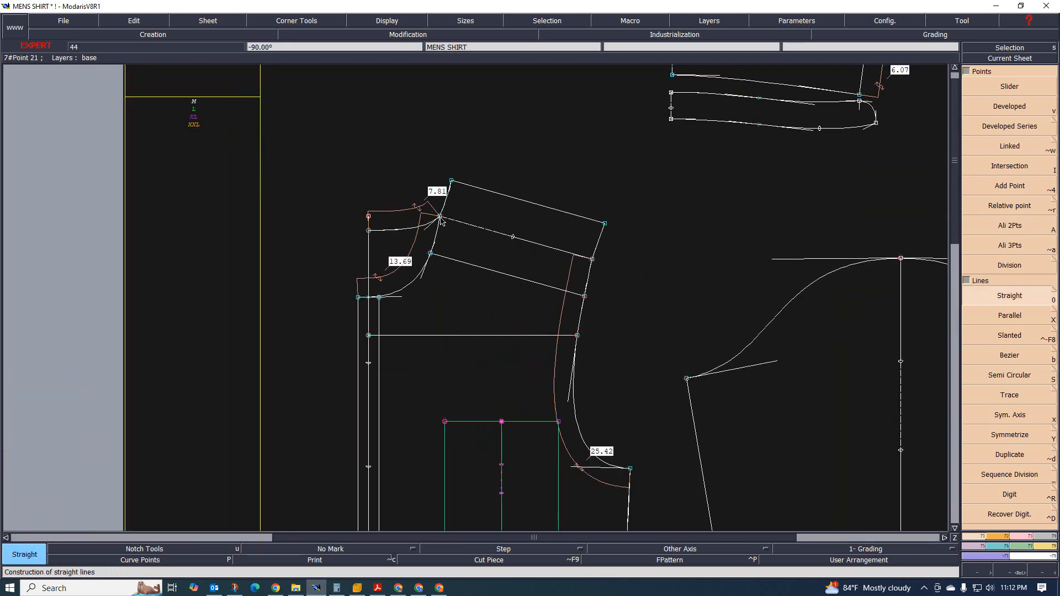
left_click(440, 217)
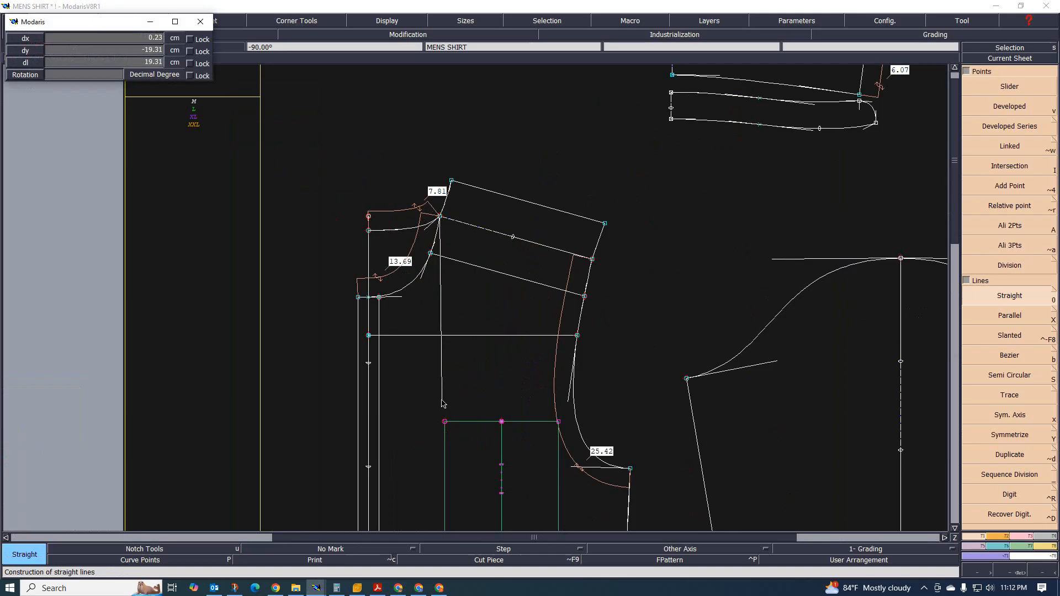
type("4.50")
key("Return")
type("-22")
key("Return")
scroll(433, 462, "down", 5)
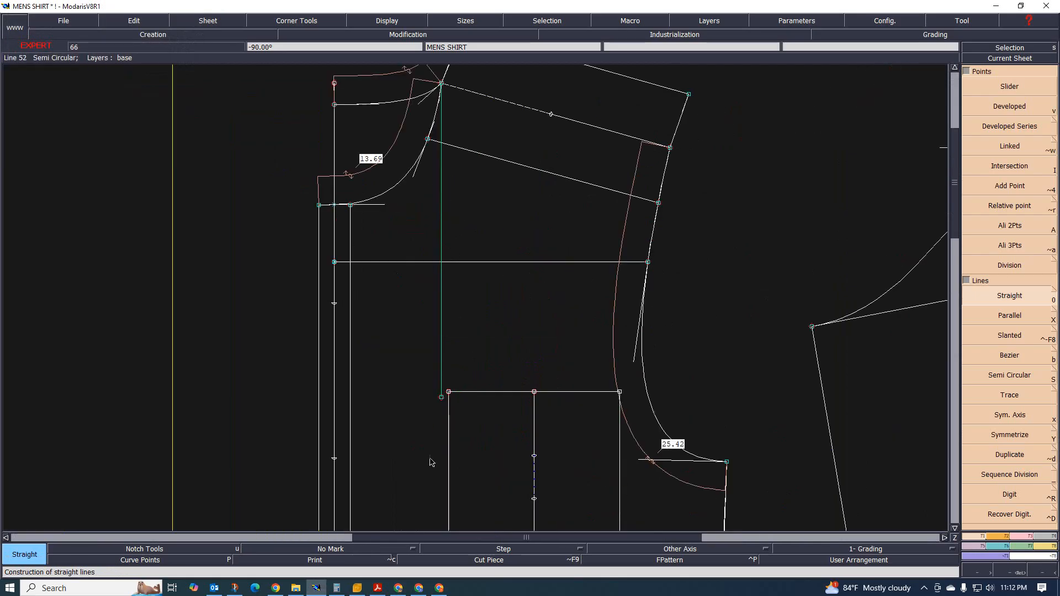
scroll(404, 356, "up", 4)
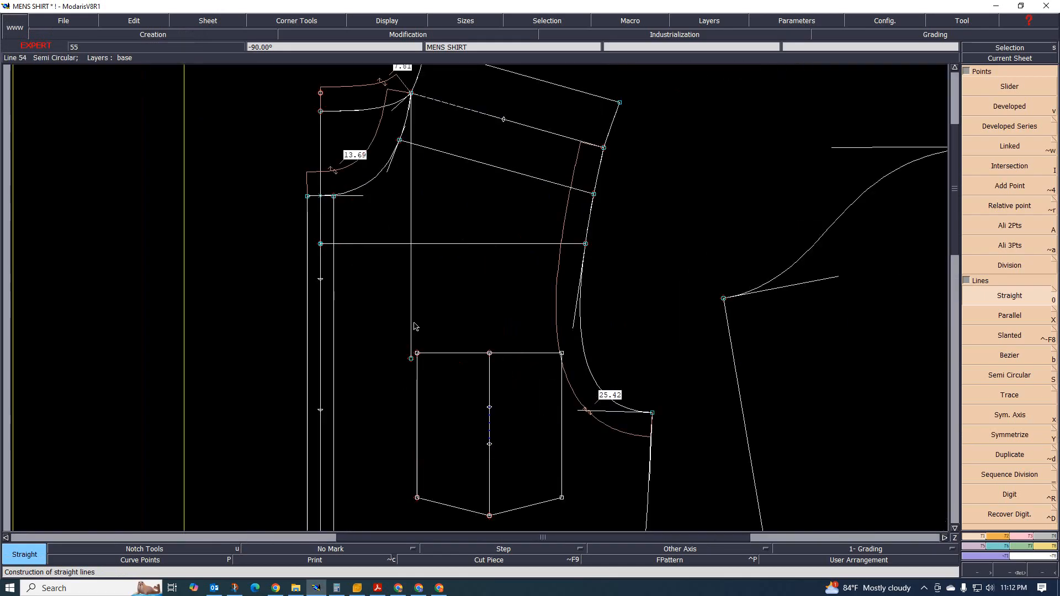
- Select the full pocket outline and move it down, clear of the vertical guide line's lower end
left_click_drag(414, 322, 574, 518)
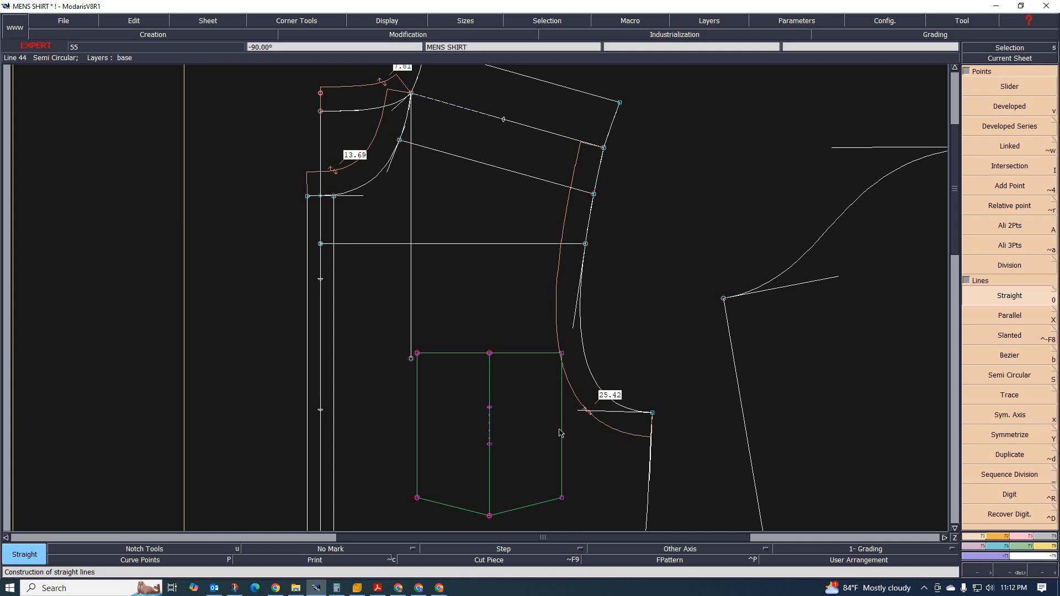
scroll(511, 296, "down", 5)
scroll(522, 397, "up", 4)
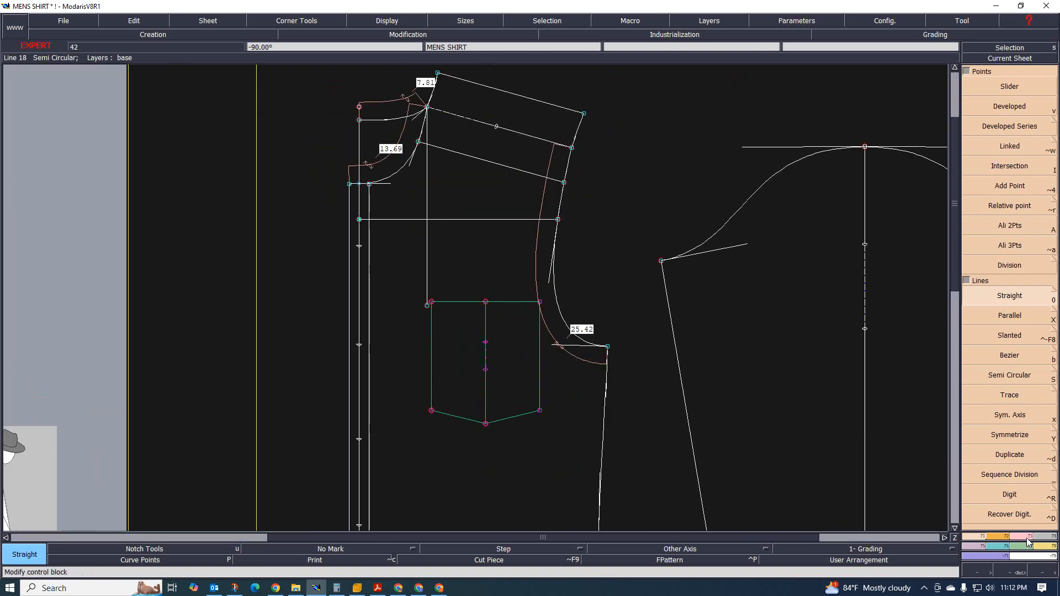
scroll(1026, 331, "down", 3)
left_click(1009, 108)
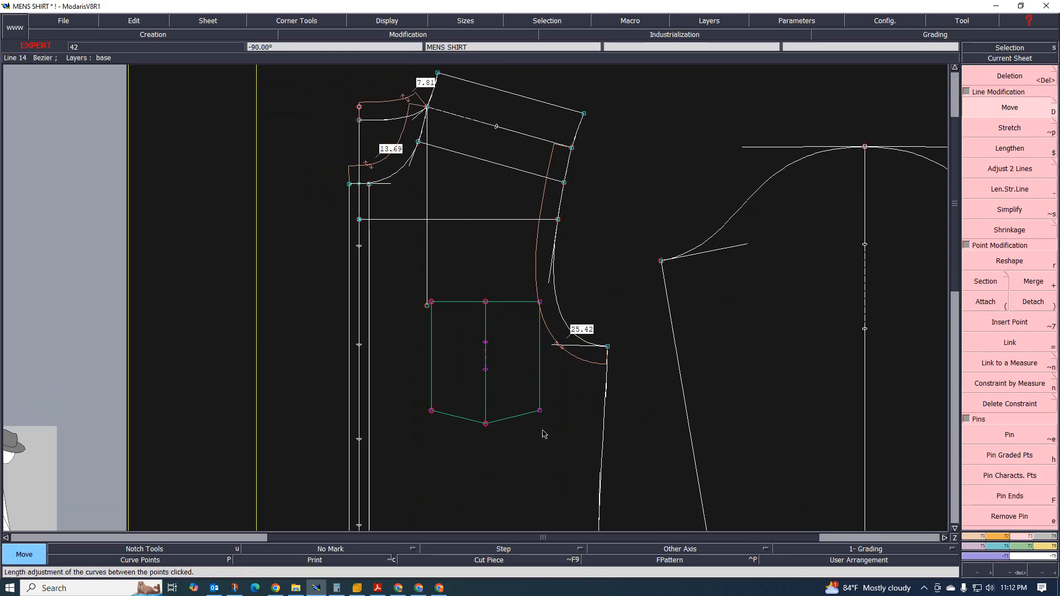
left_click(485, 424)
left_click(461, 510)
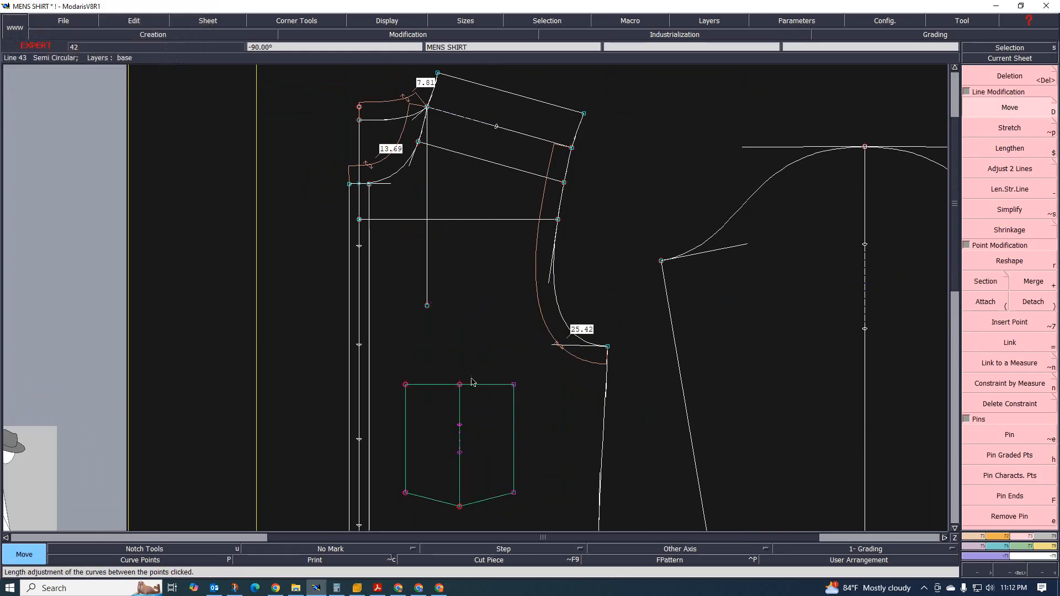
- Draw a straight line from the vertical guide's lower end across to the front armhole curve
scroll(435, 316, "up", 2)
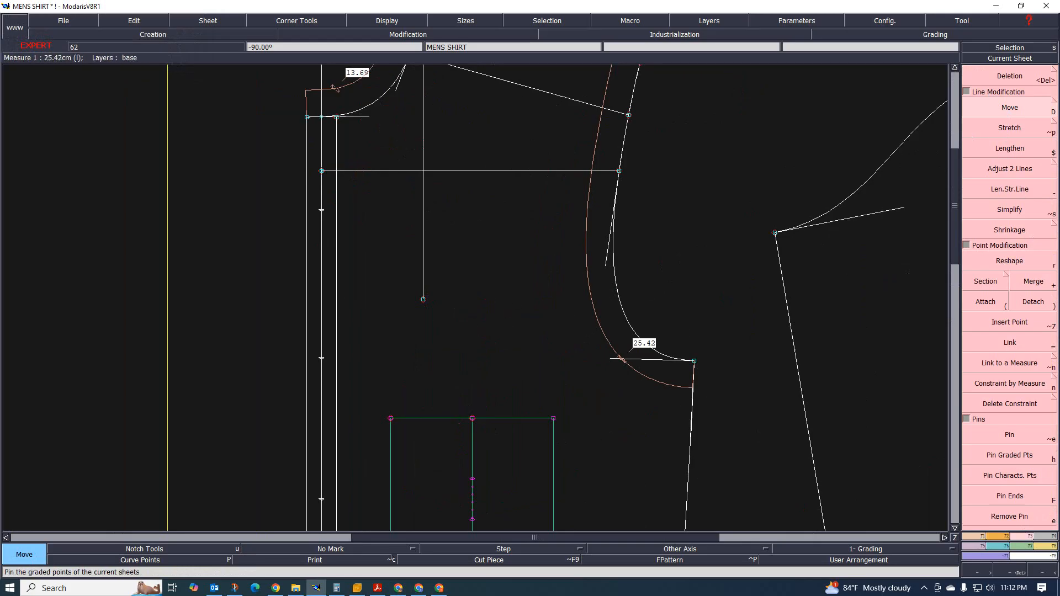
left_click(982, 536)
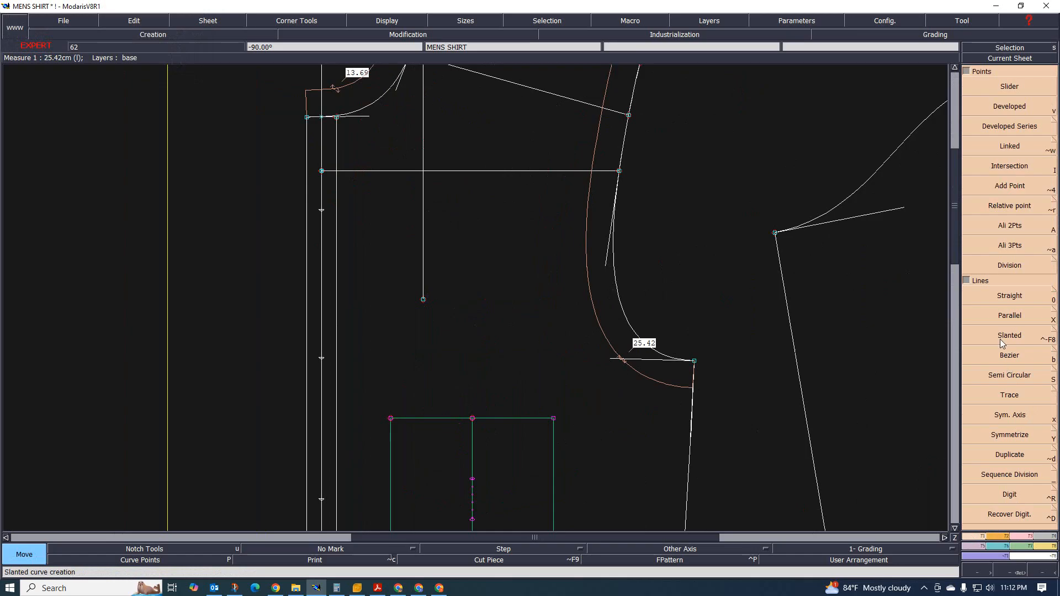
left_click(1009, 296)
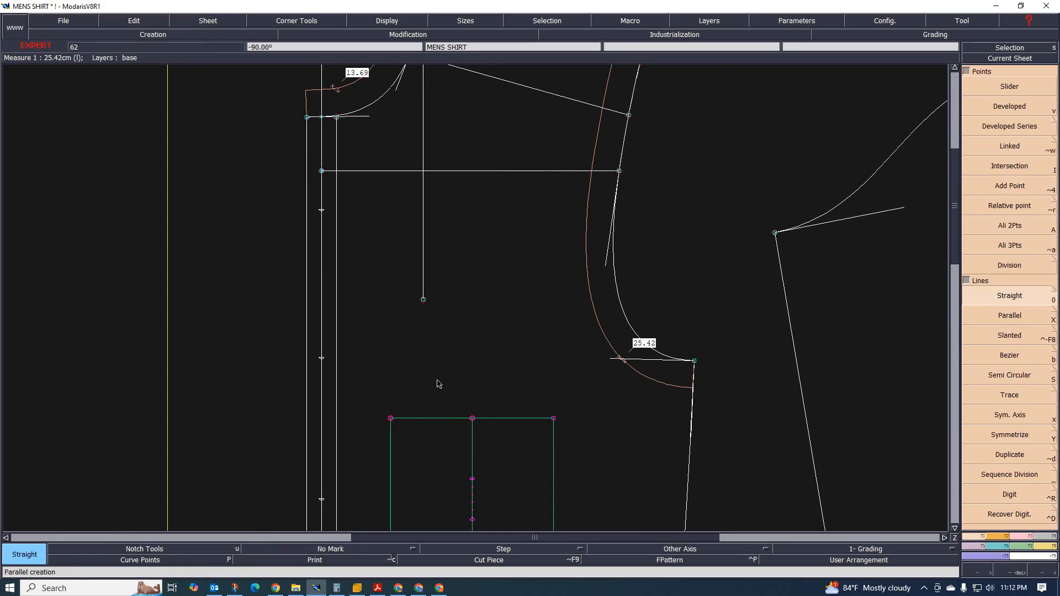
left_click(423, 299)
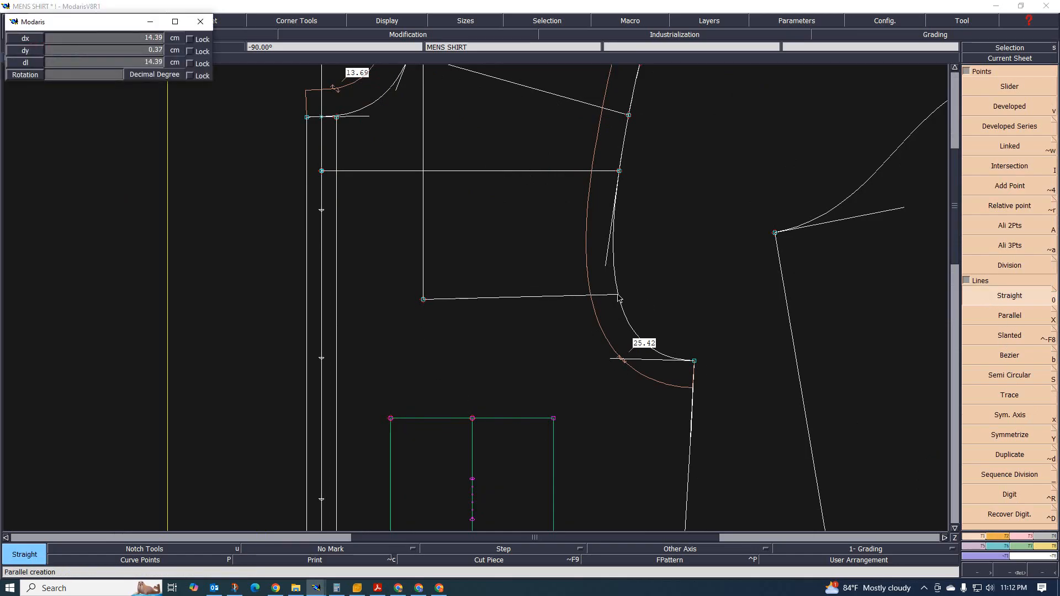
left_click(619, 296)
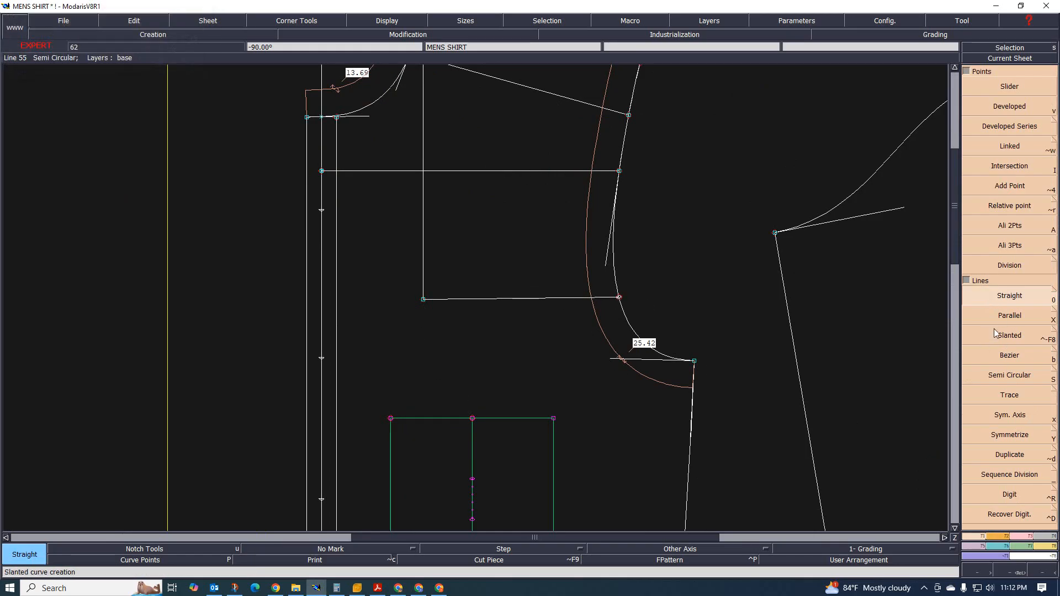
- Align the line's armhole end horizontally with the vertical guide's lower end using Ali 2Pts
key("shift+a")
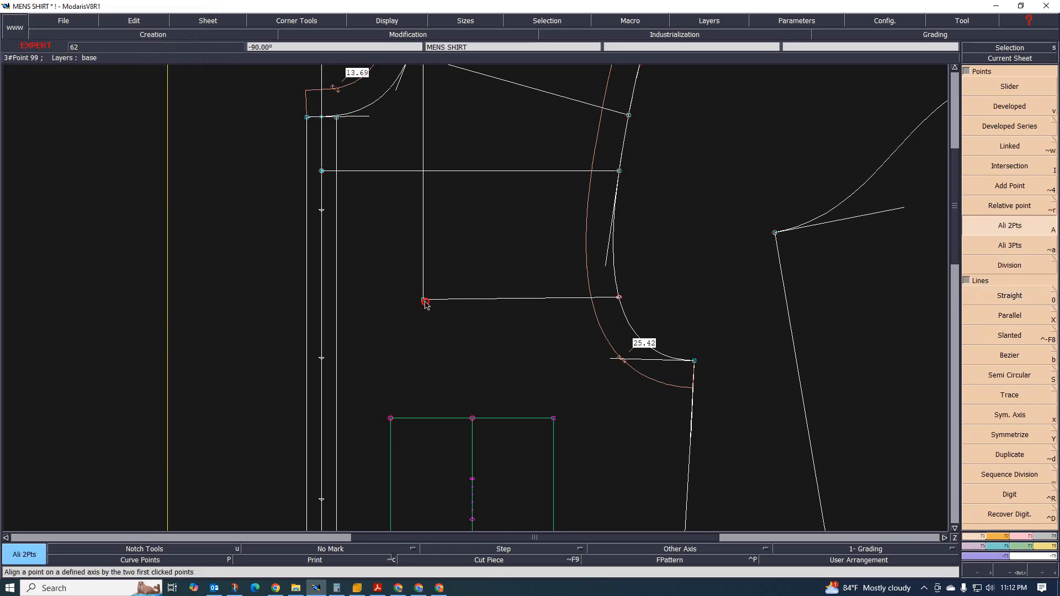
left_click(422, 299)
left_click(619, 299)
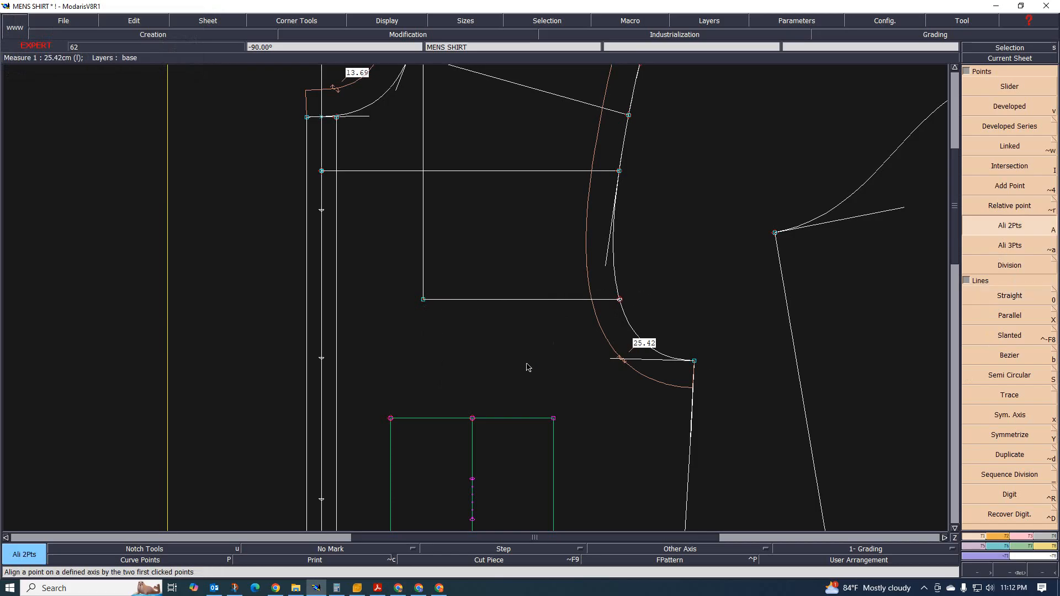
- Extend the horizontal guide line from the vertical guide's lower end to the centre front line with Len.Str.Line
scroll(346, 292, "down", 6)
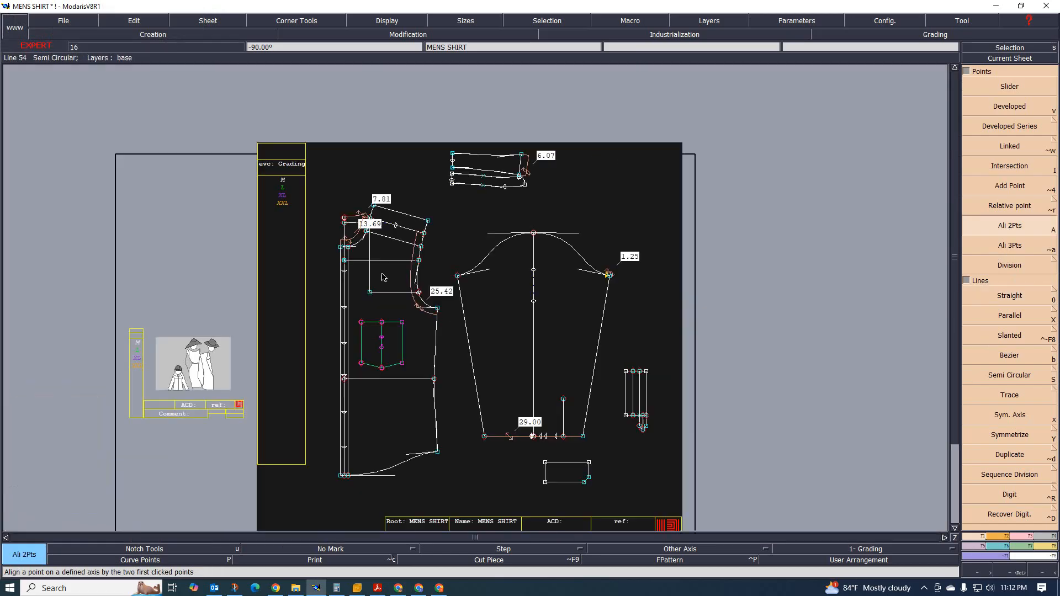
scroll(386, 276, "up", 2)
scroll(347, 295, "up", 4)
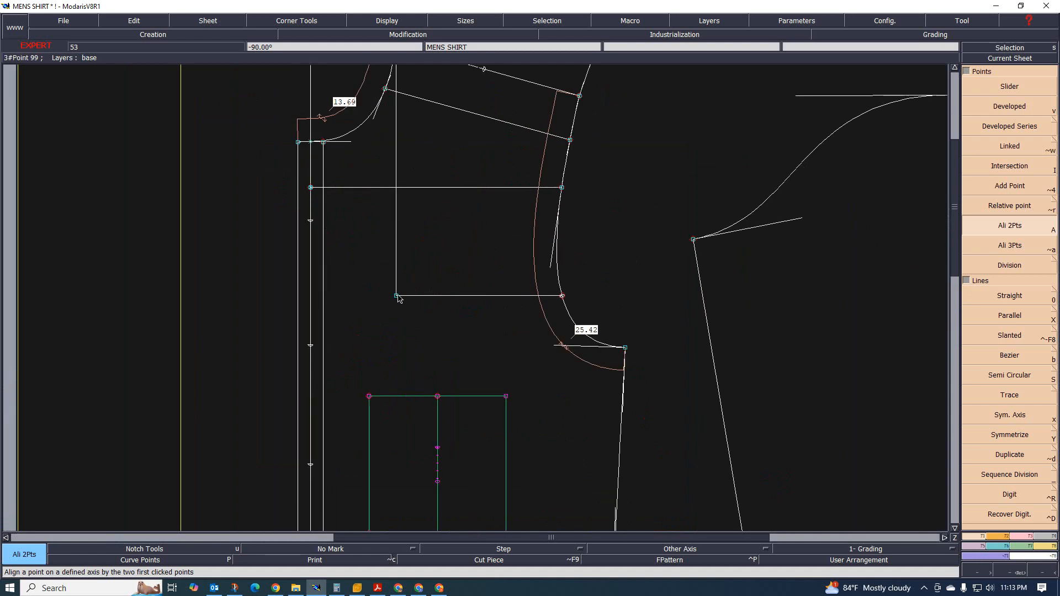
scroll(340, 297, "down", 3)
scroll(343, 295, "up", 3)
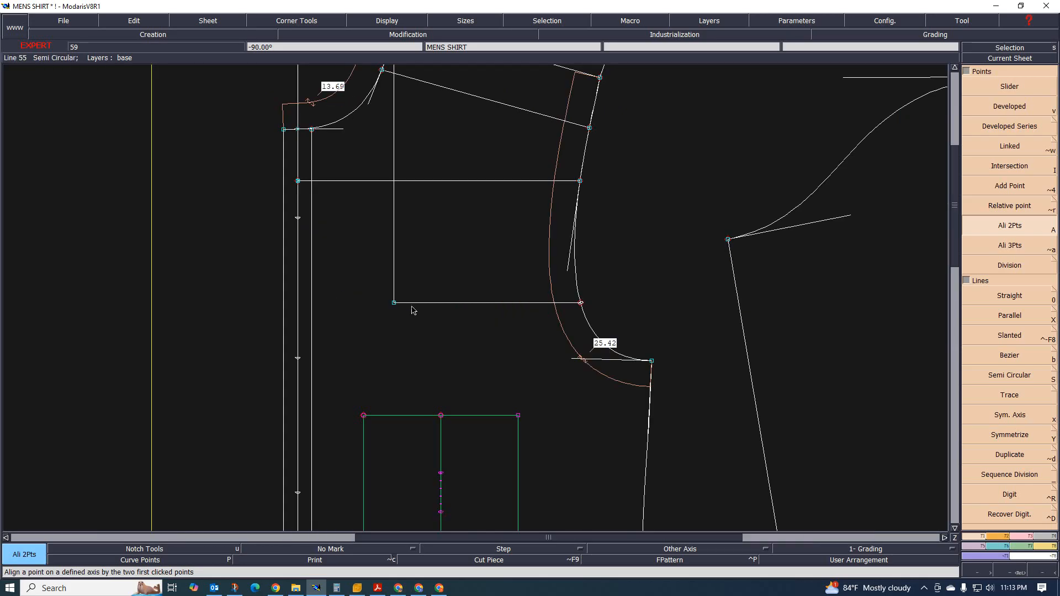
left_click(1022, 535)
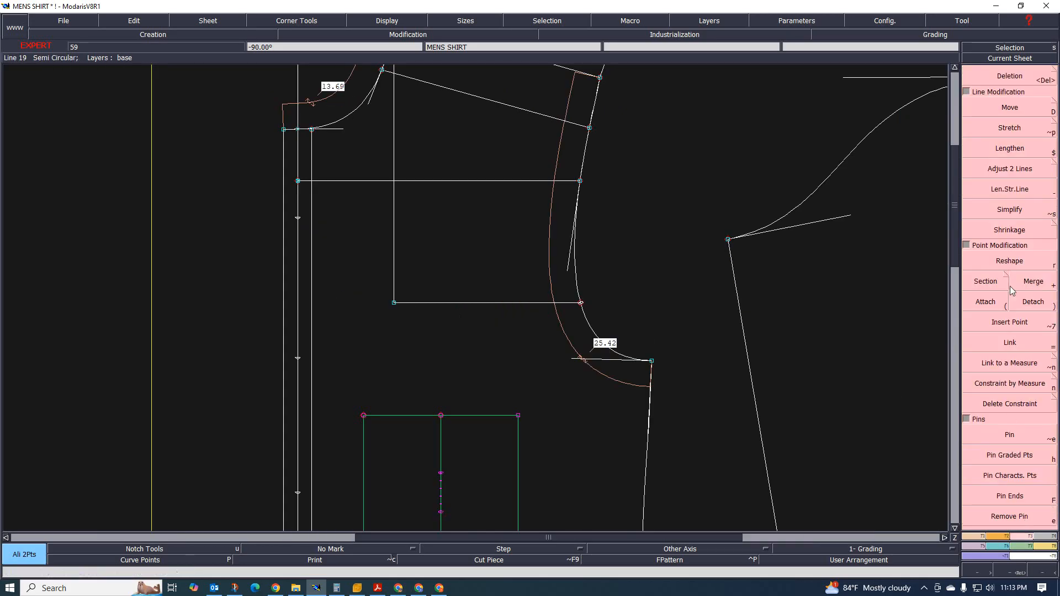
left_click(1009, 189)
left_click(303, 317)
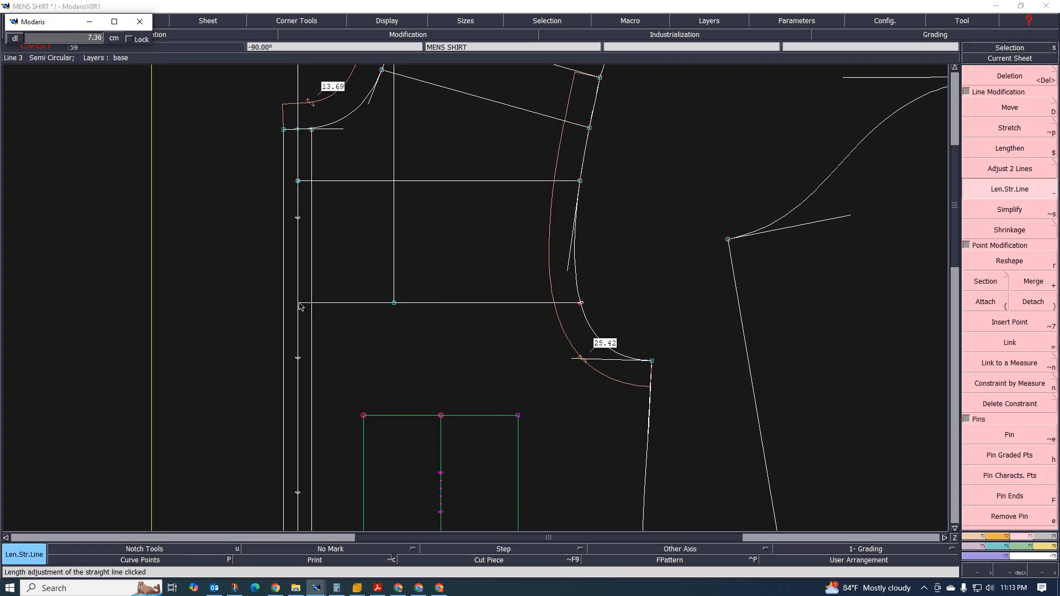
left_click(297, 303)
- Divide the horizontal guide line into 2 equal parts between the centre front and the armhole
scroll(346, 345, "down", 2)
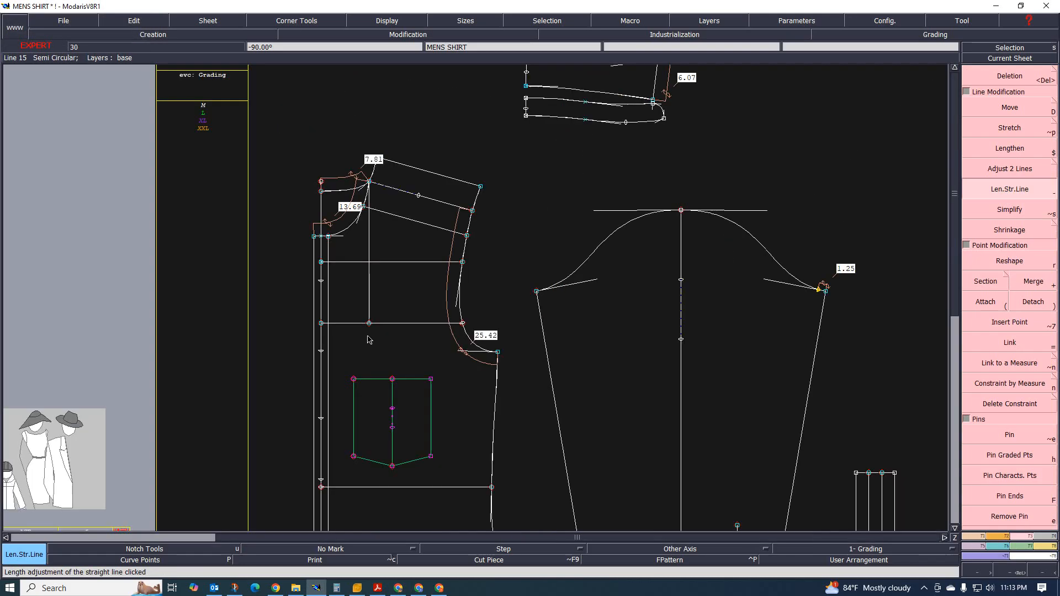
scroll(370, 331, "up", 1)
scroll(311, 330, "up", 1)
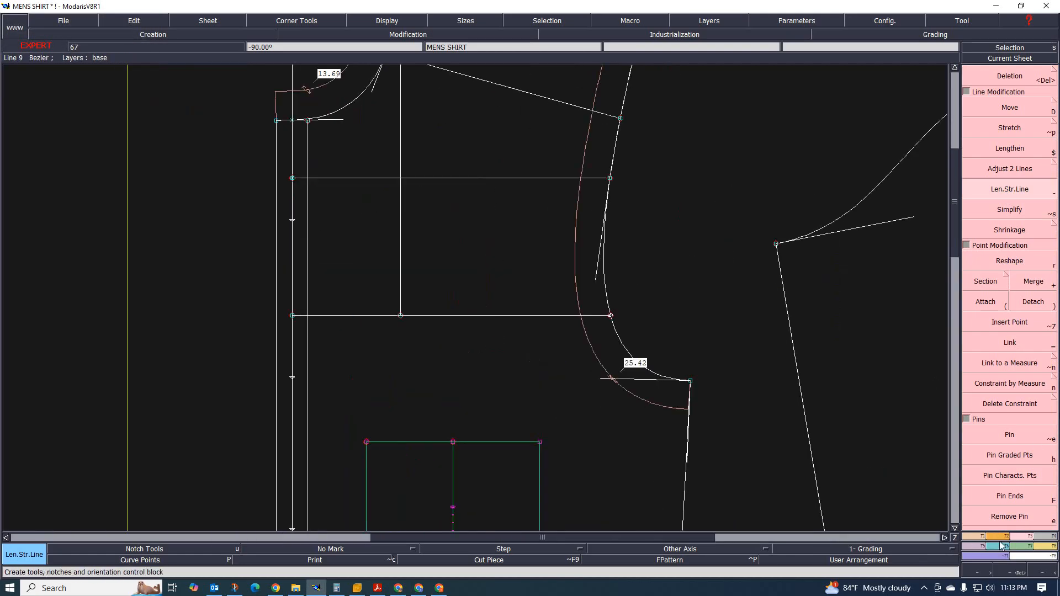
left_click(977, 538)
left_click(1010, 267)
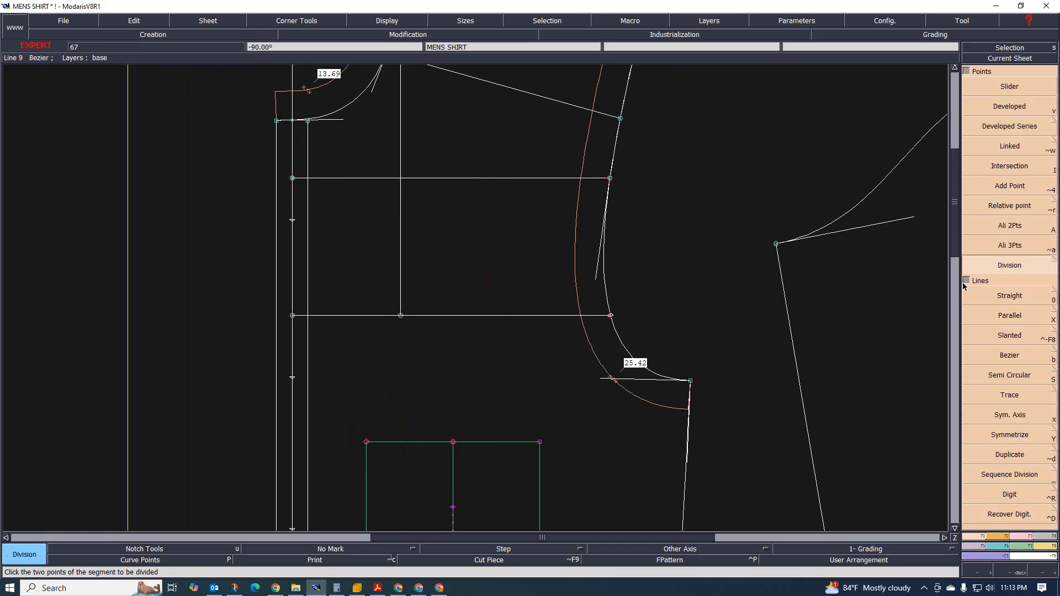
left_click(293, 315)
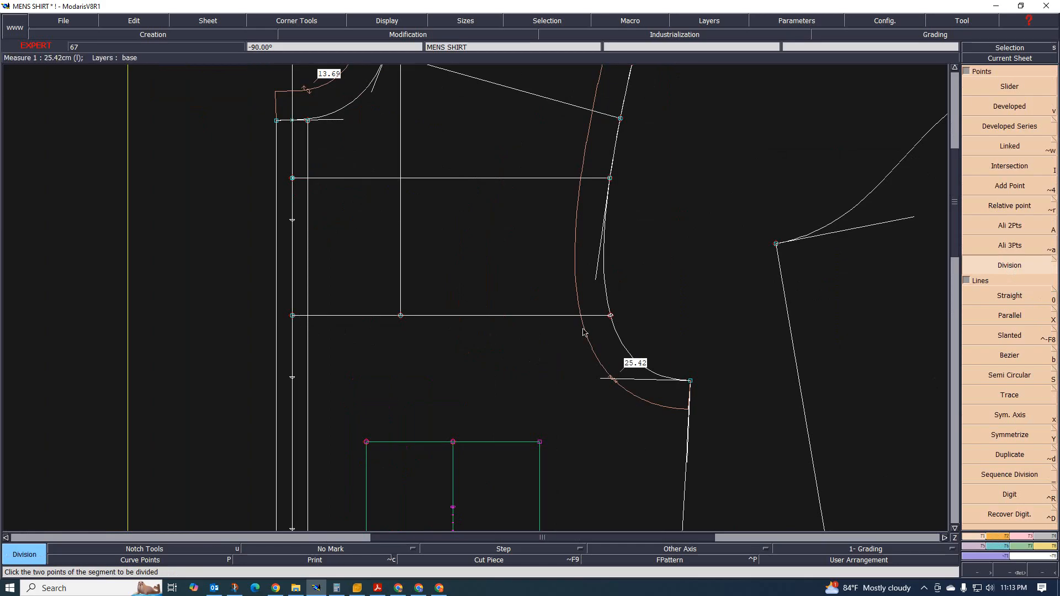
left_click(611, 316)
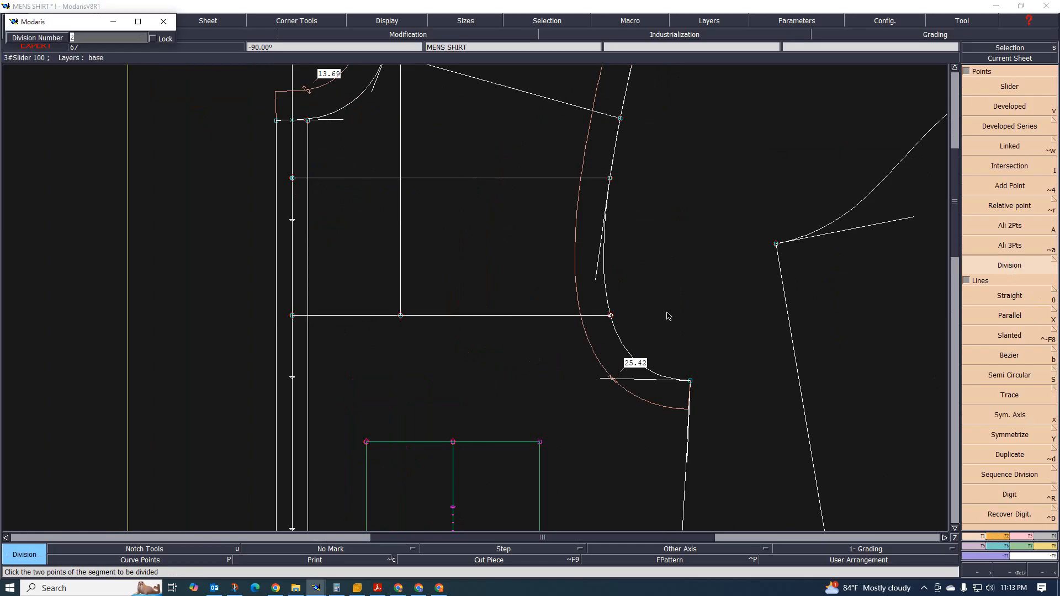
key("Return")
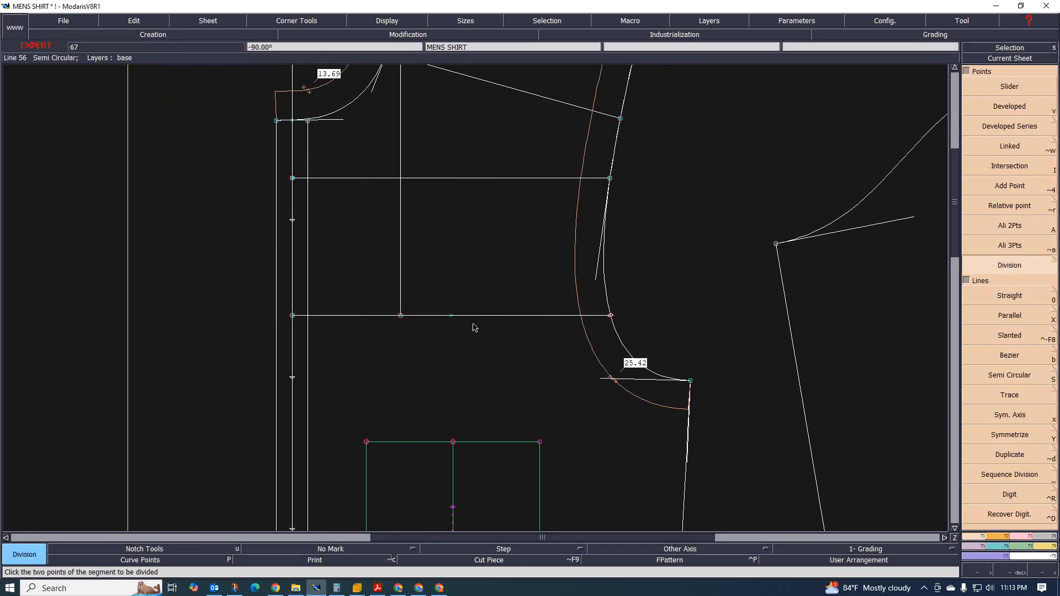
- Move the selected pocket so the centre of its top edge sits on the horizontal guide's midpoint
scroll(475, 326, "down", 2)
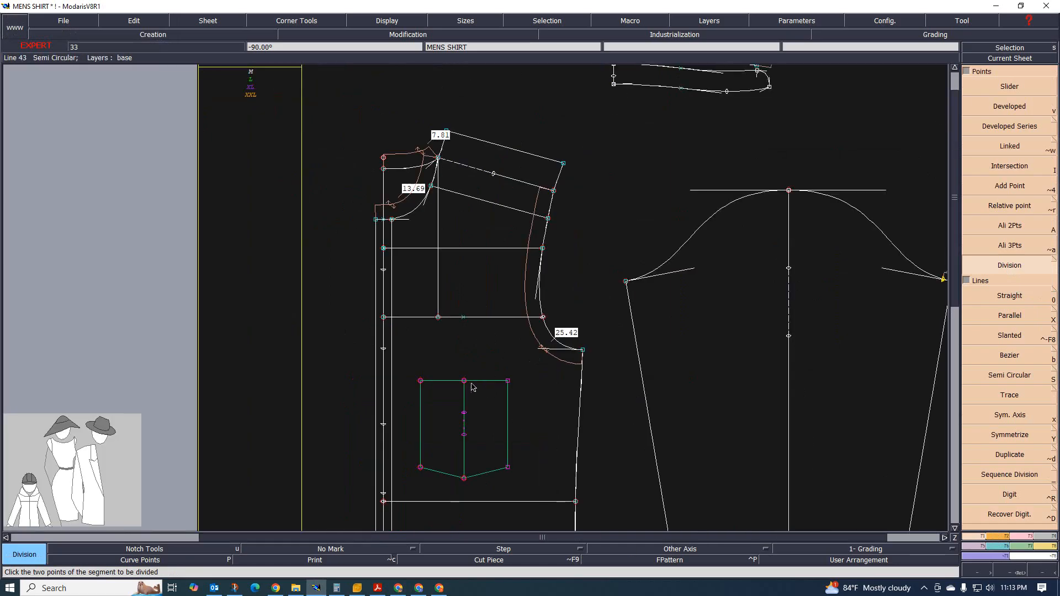
left_click(1015, 536)
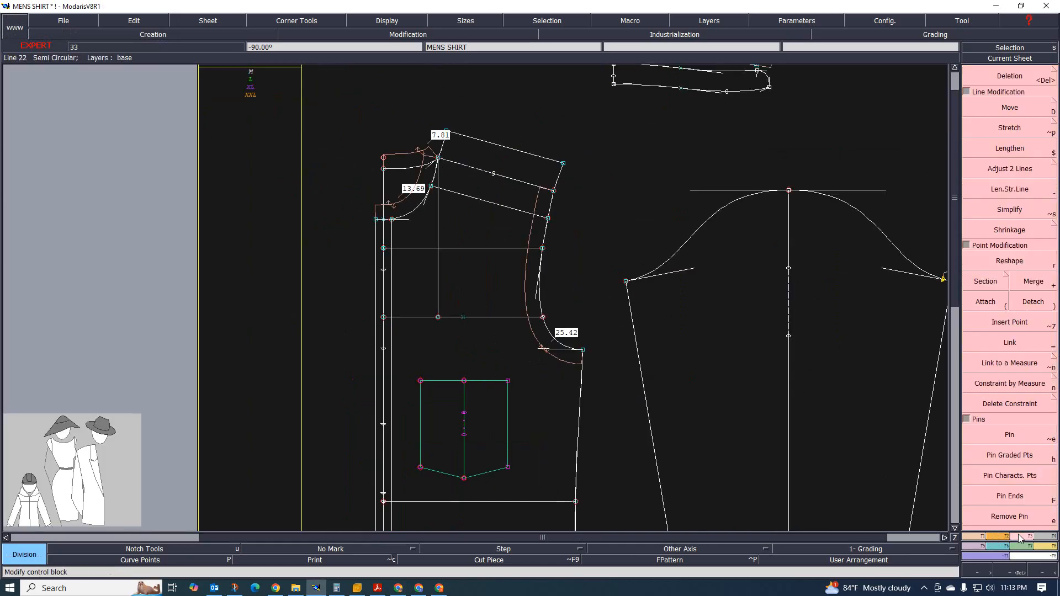
left_click(1009, 108)
left_click(464, 380)
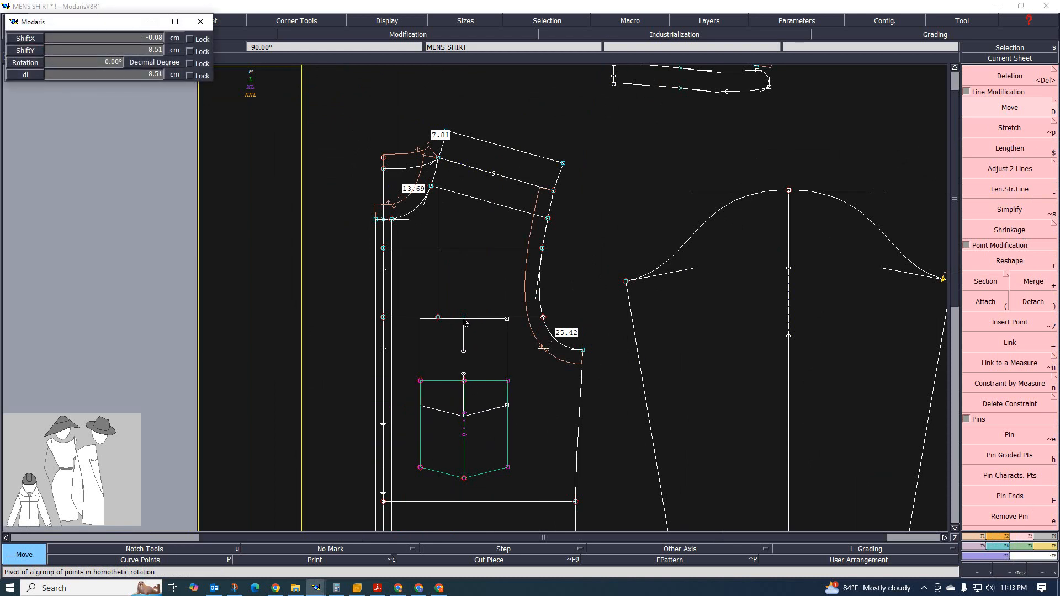
left_click(463, 318)
scroll(438, 332, "up", 4)
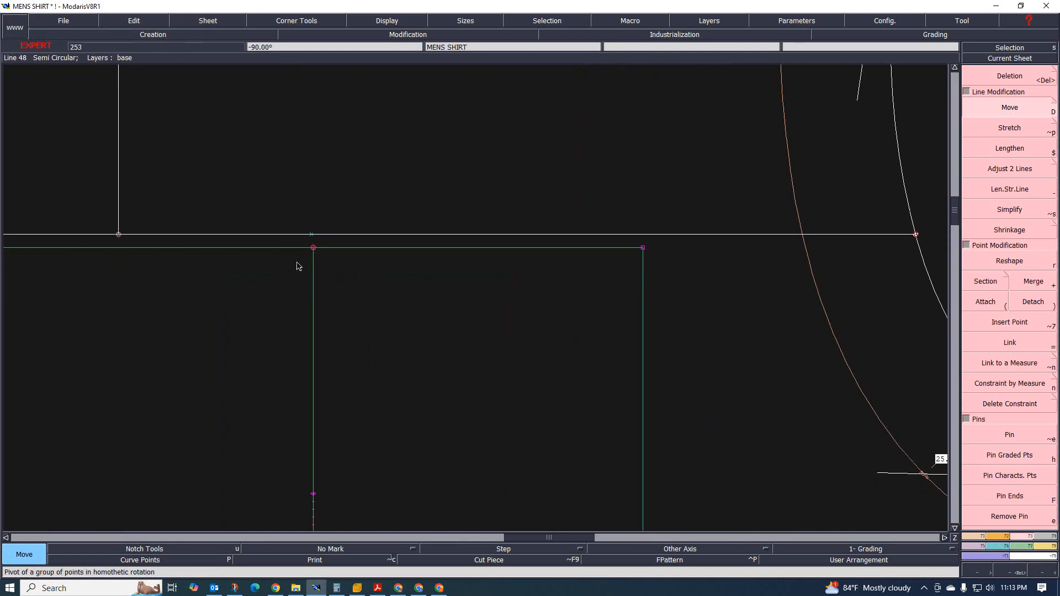
left_click(313, 239)
left_click(312, 238)
- Delete the horizontal guide line running from the centre front to the armhole along the pocket's top edge
scroll(491, 300, "down", 4)
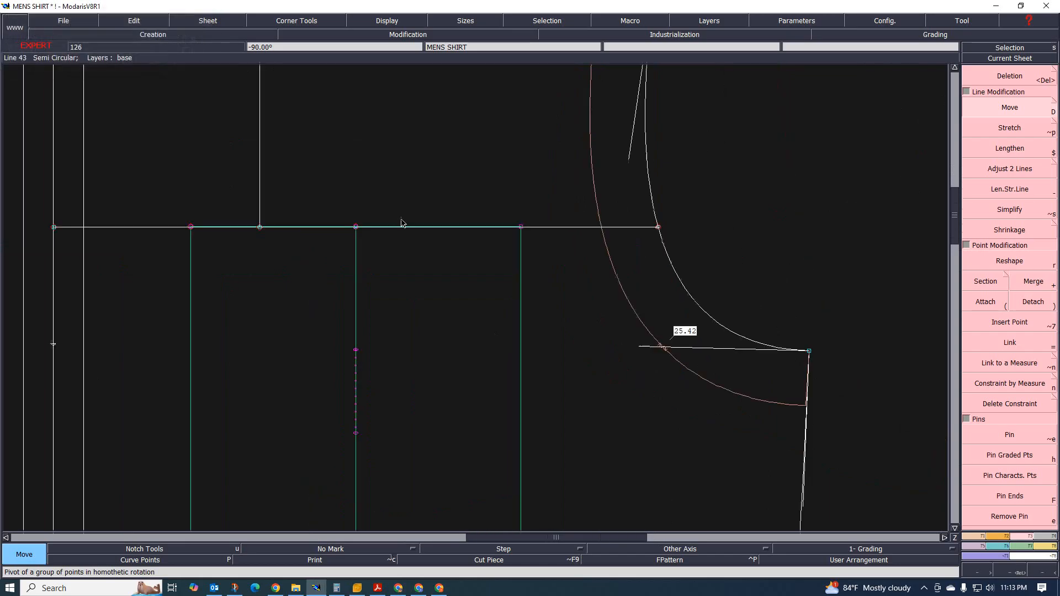
scroll(477, 227, "up", 2)
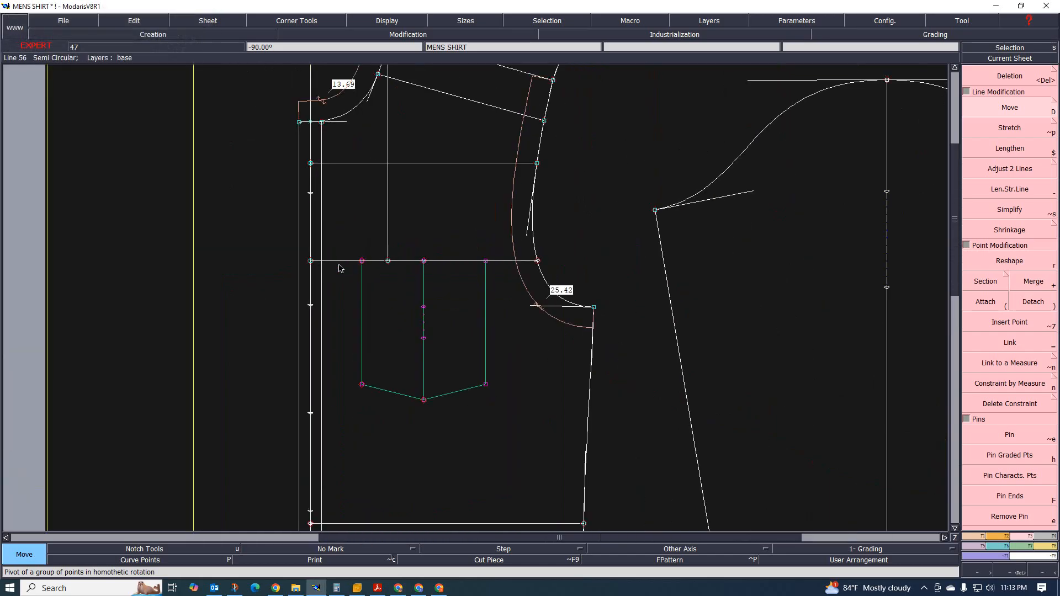
key("Delete")
left_click(351, 265)
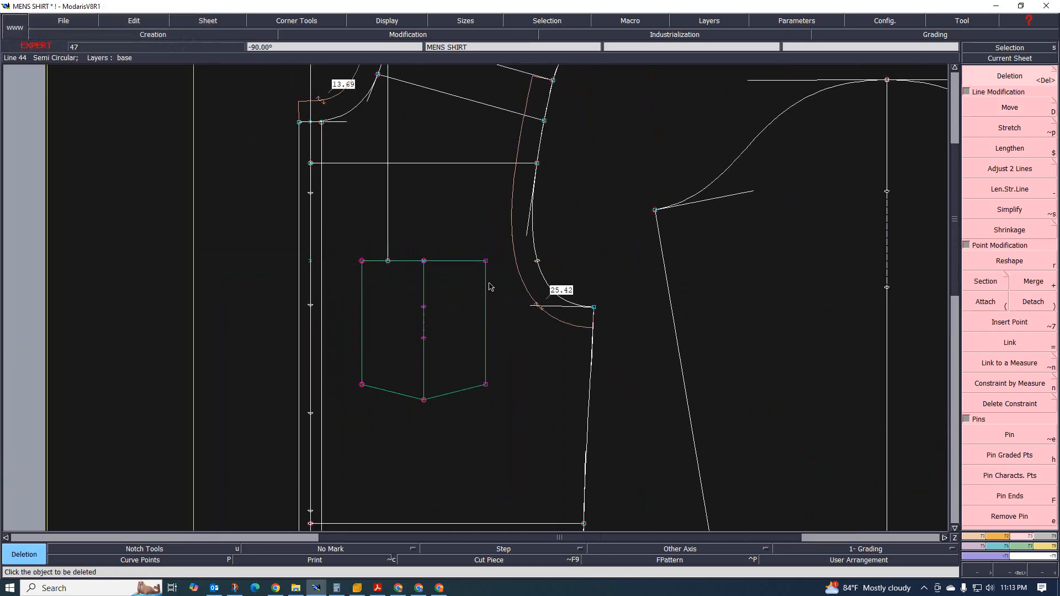
- Draw two short straight lines about 0.8 to 1 cm long as an arrowhead at the lower end of the vertical pocket guide
scroll(395, 233, "up", 1)
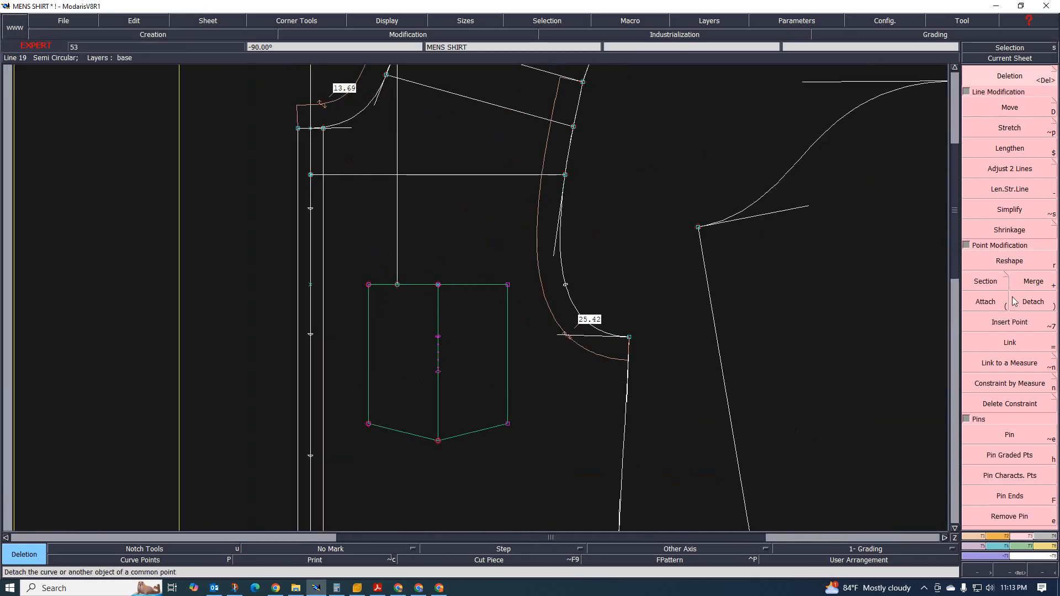
left_click(974, 540)
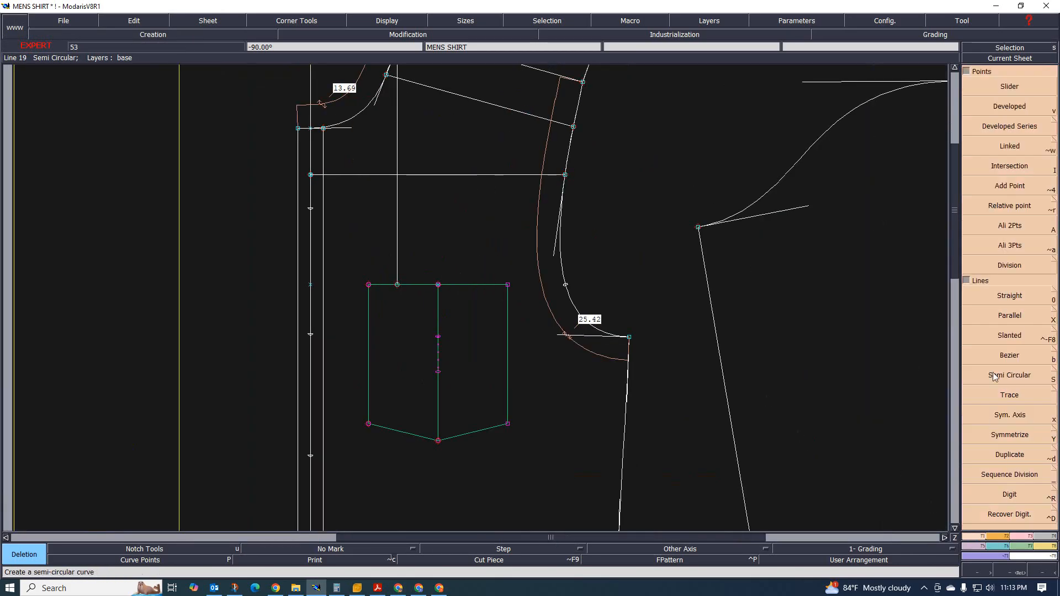
left_click(1005, 301)
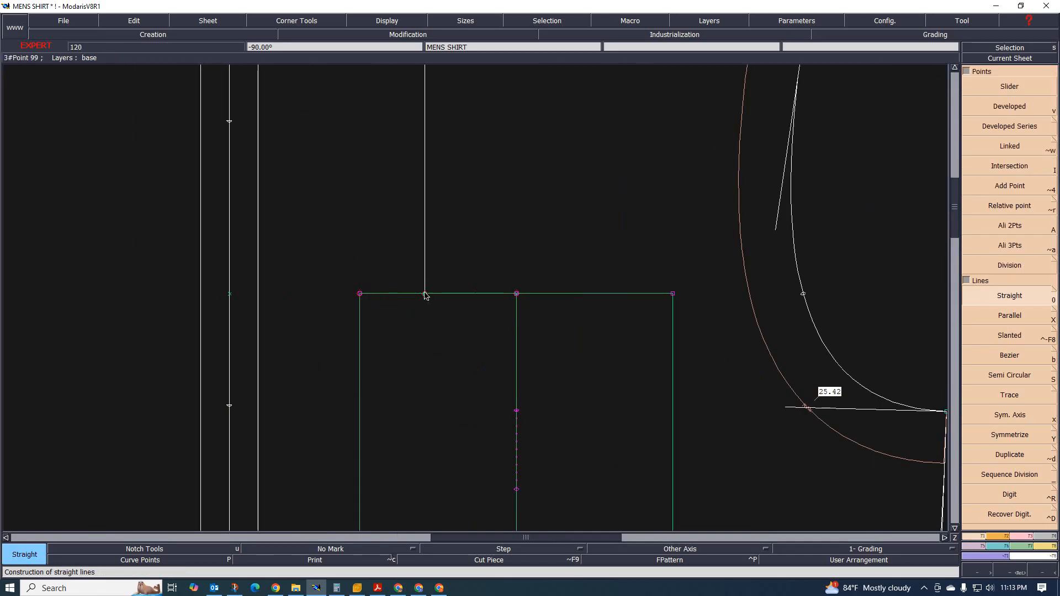
left_click(424, 293)
left_click(434, 273)
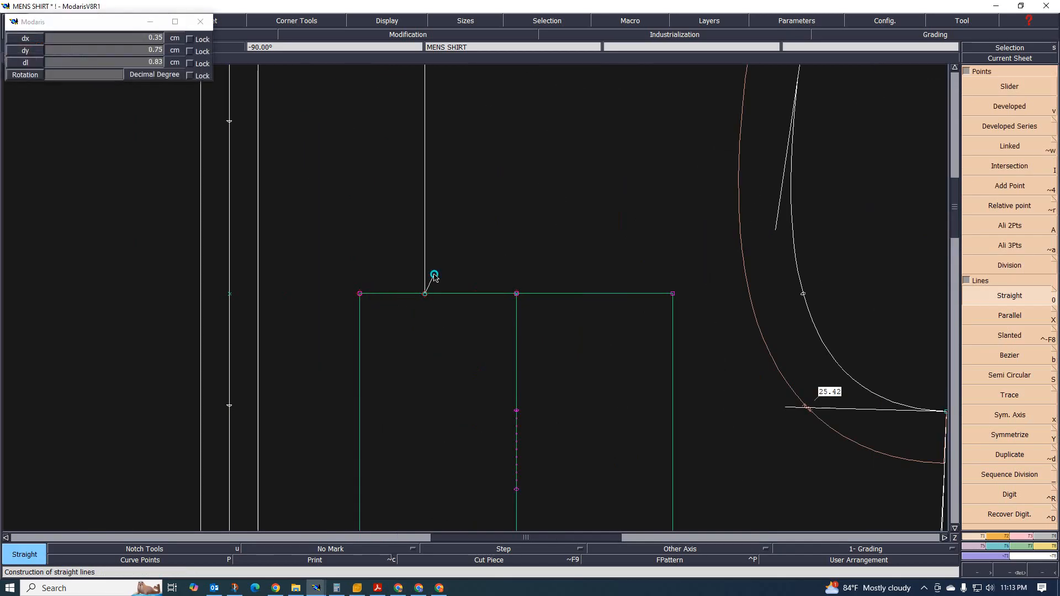
left_click(425, 293)
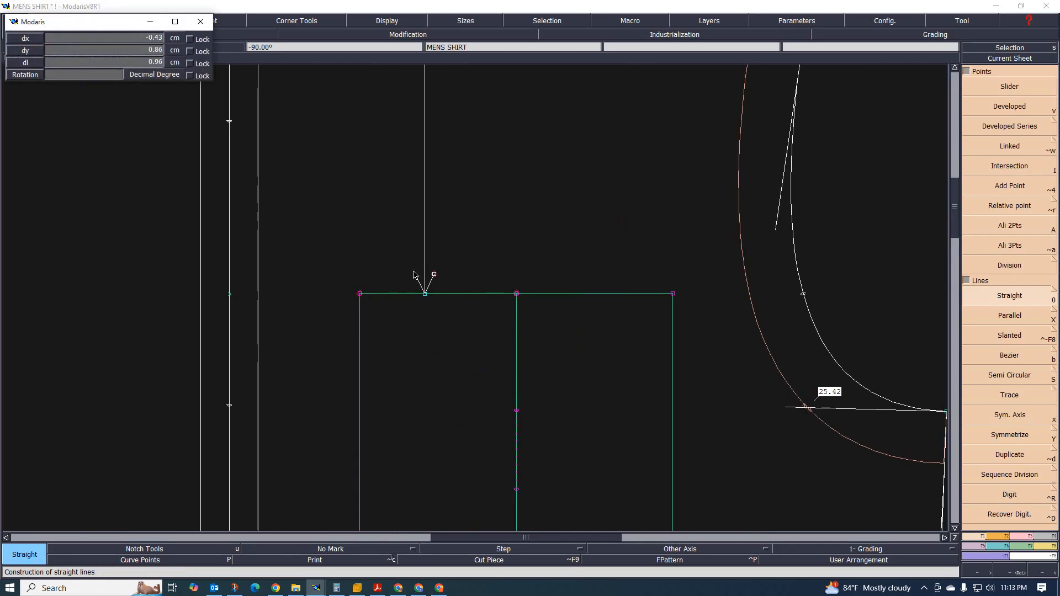
left_click(414, 274)
- Look over the whole shirt draft, including the front body, pocket, sleeve, cuff, placket and collar pieces
scroll(431, 322, "down", 2)
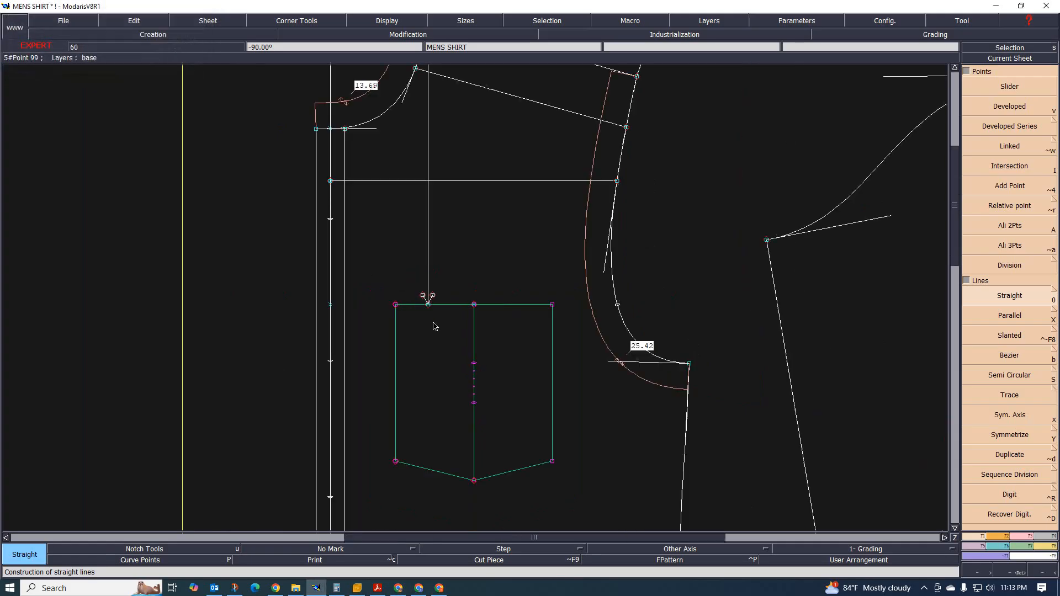
scroll(429, 298, "up", 2)
scroll(412, 325, "down", 3)
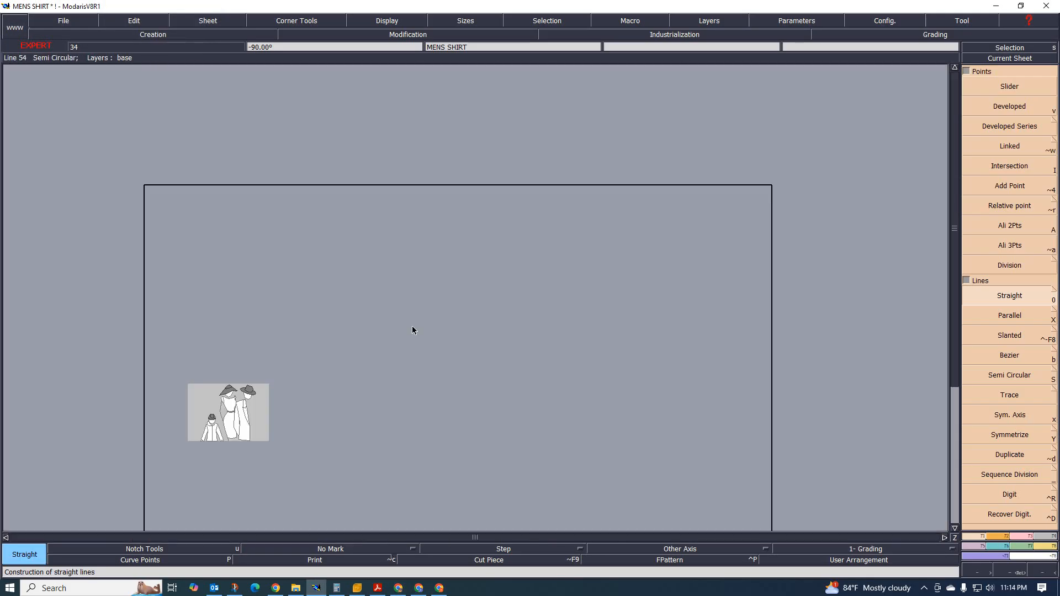
scroll(441, 380, "up", 2)
scroll(480, 392, "down", 2)
scroll(486, 383, "up", 3)
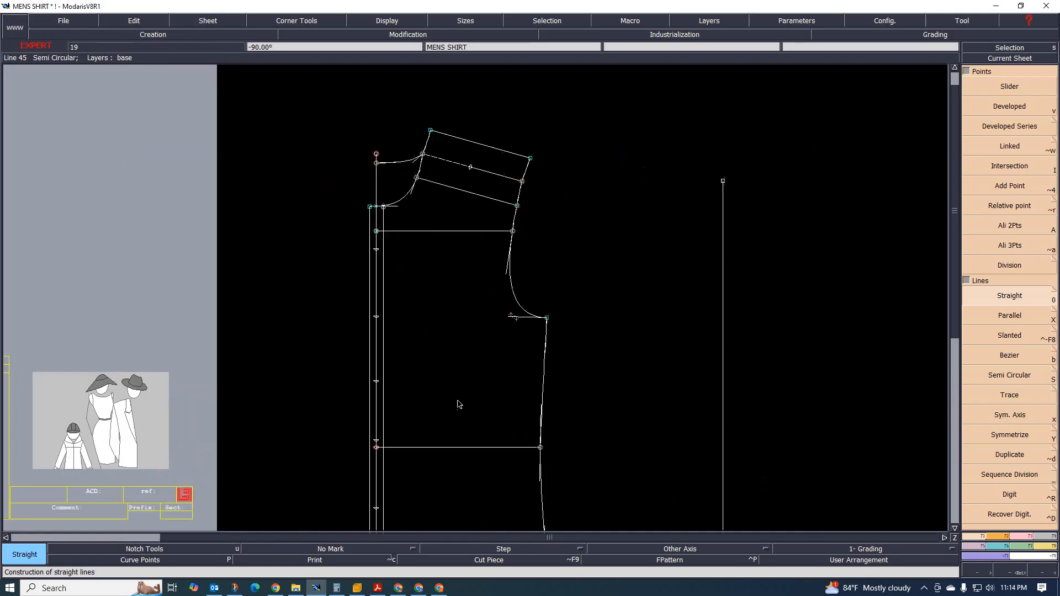
scroll(457, 403, "down", 2)
scroll(442, 367, "up", 3)
scroll(473, 338, "down", 3)
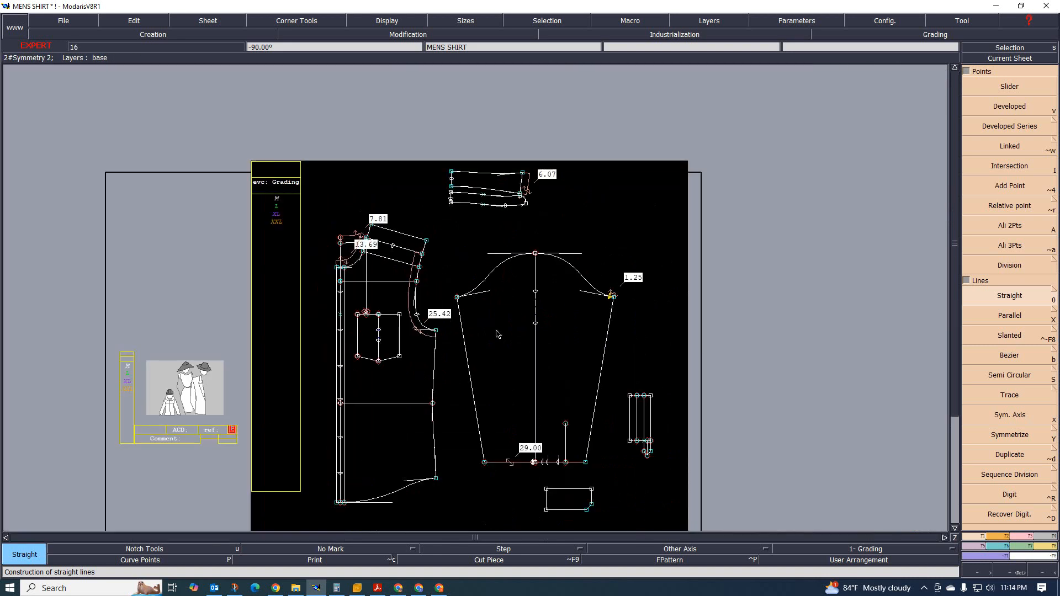
scroll(495, 267, "up", 3)
scroll(535, 338, "down", 1)
scroll(540, 393, "up", 1)
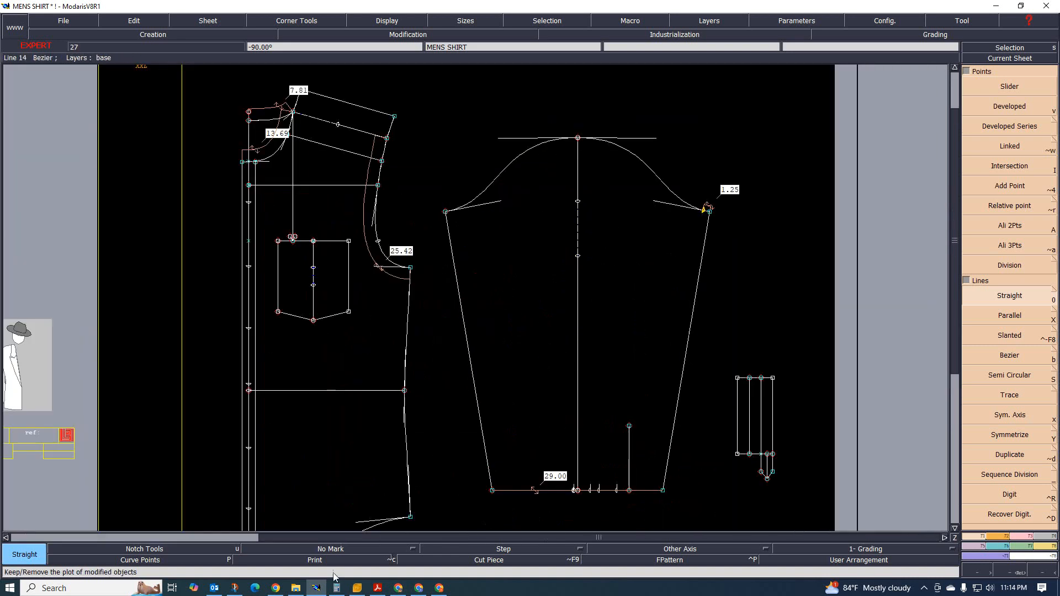
scroll(363, 347, "down", 2)
scroll(395, 409, "up", 1)
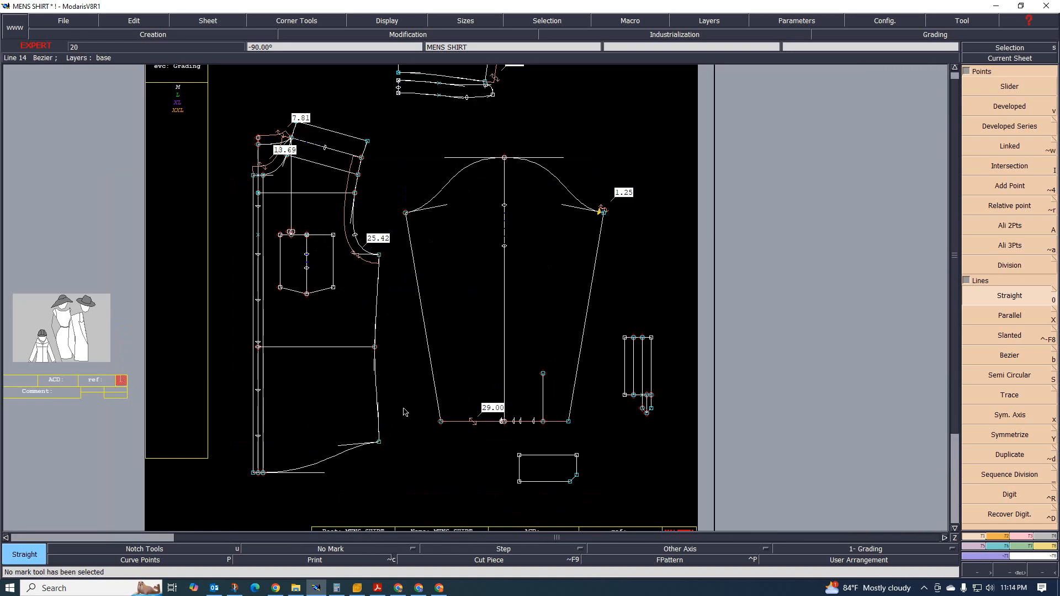
- Switch to the PDF size chart, check the grading increments for sizes M to XXL, and return to Modaris
left_click(376, 588)
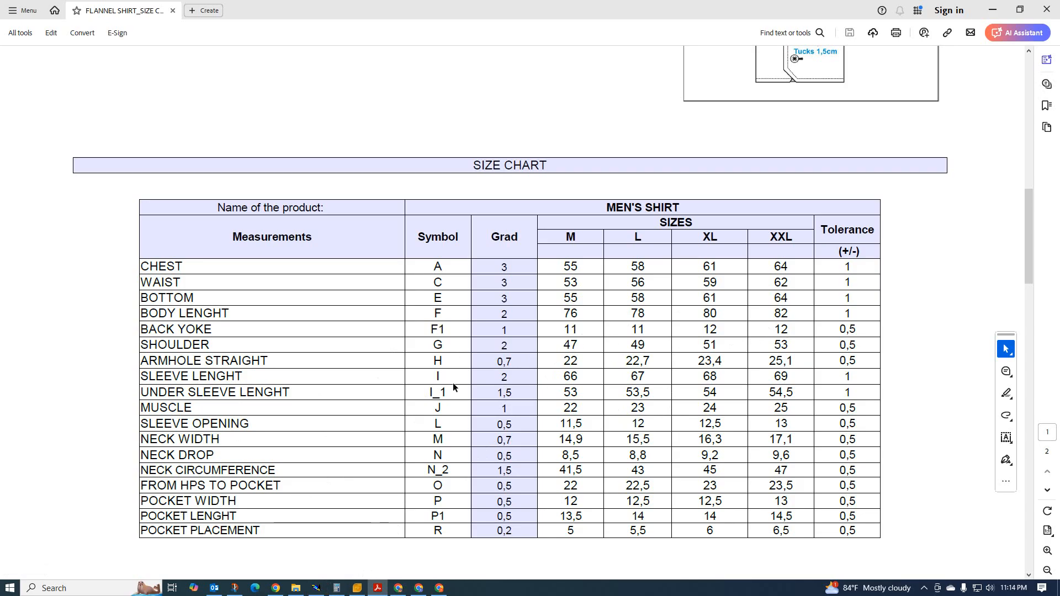
left_click(316, 588)
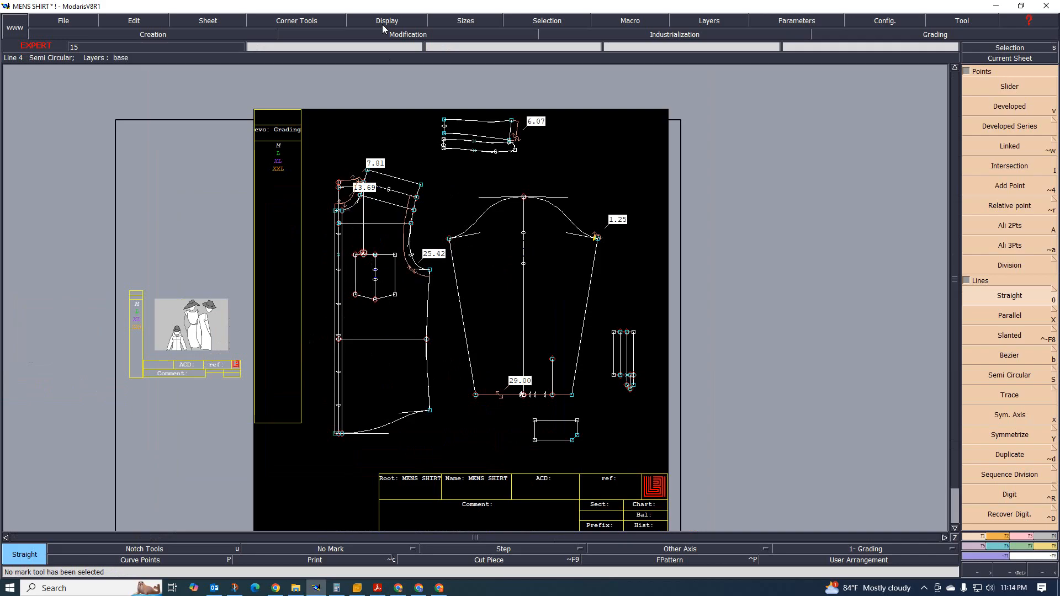
- Hide the curve handles on all pattern pieces
left_click(385, 23)
left_click(379, 244)
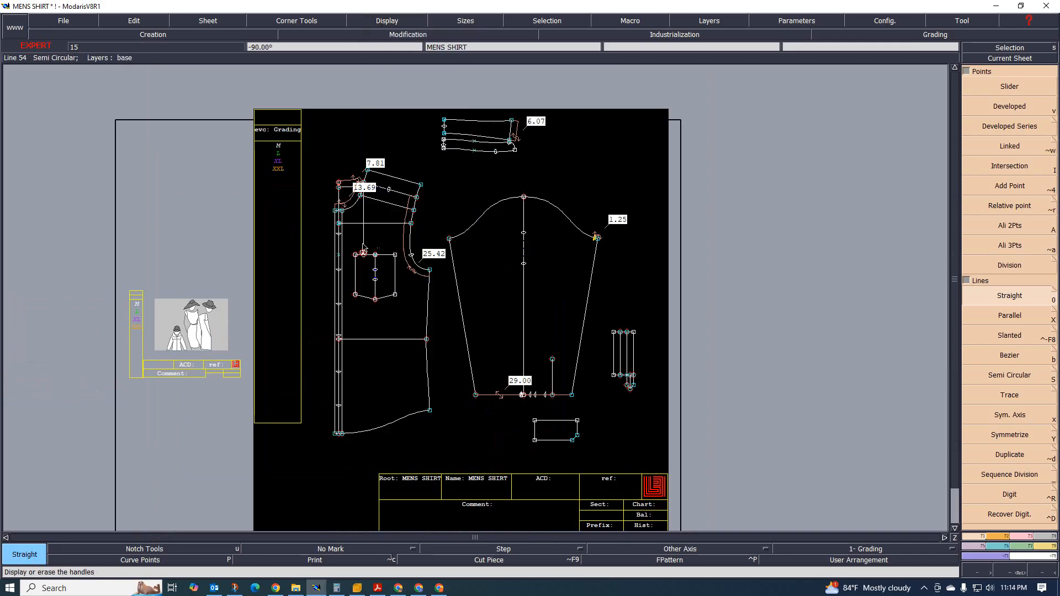
scroll(632, 249, "up", 3)
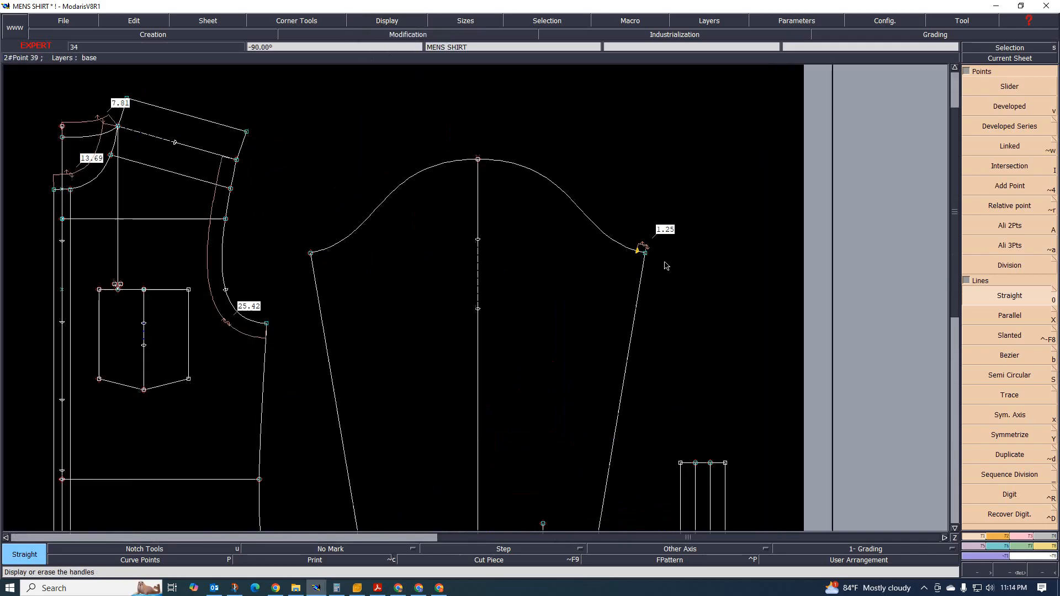
scroll(603, 230, "down", 2)
scroll(367, 320, "up", 1)
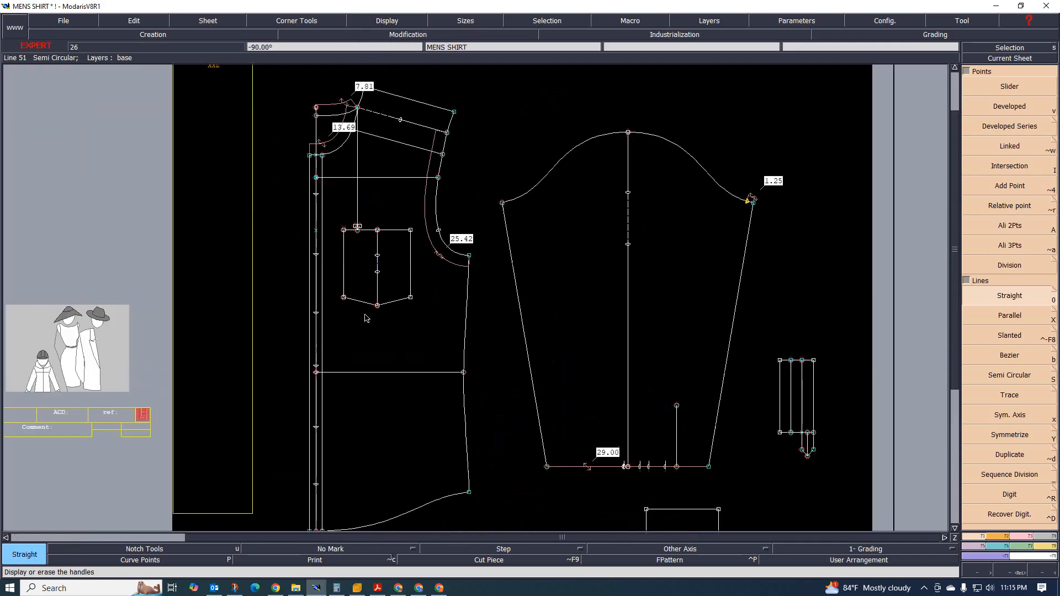
- Display the nest of sizes M to XXL and check the grading table of the front body's underarm point
left_click(1001, 546)
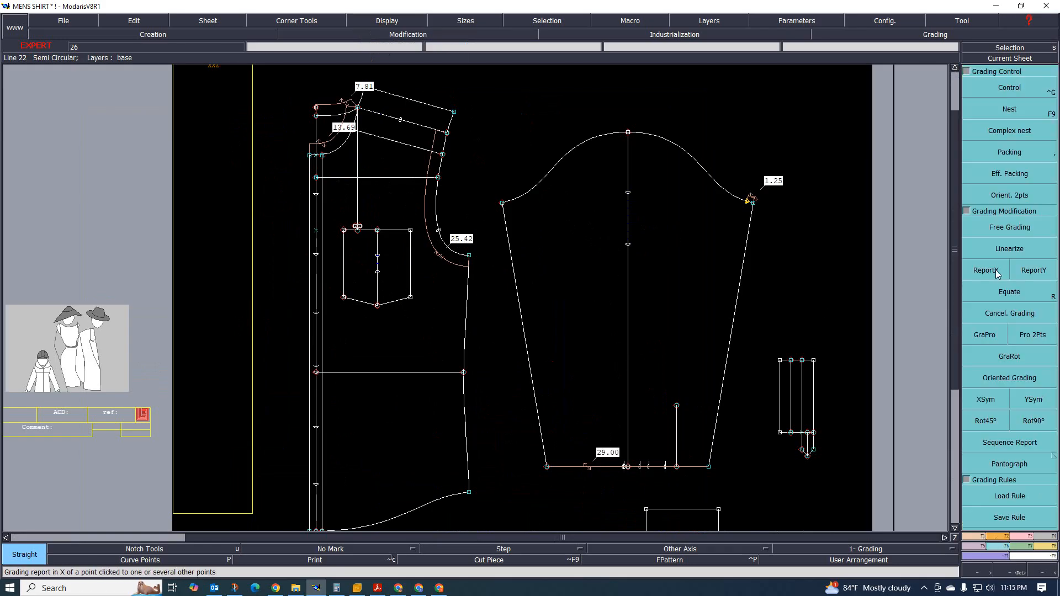
left_click(1010, 87)
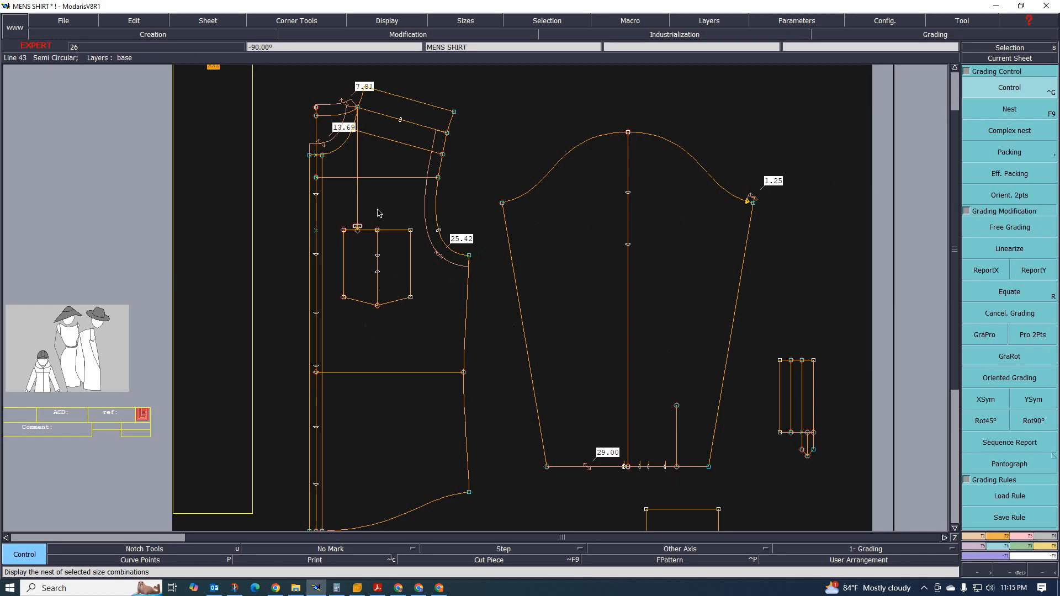
scroll(394, 213, "down", 1)
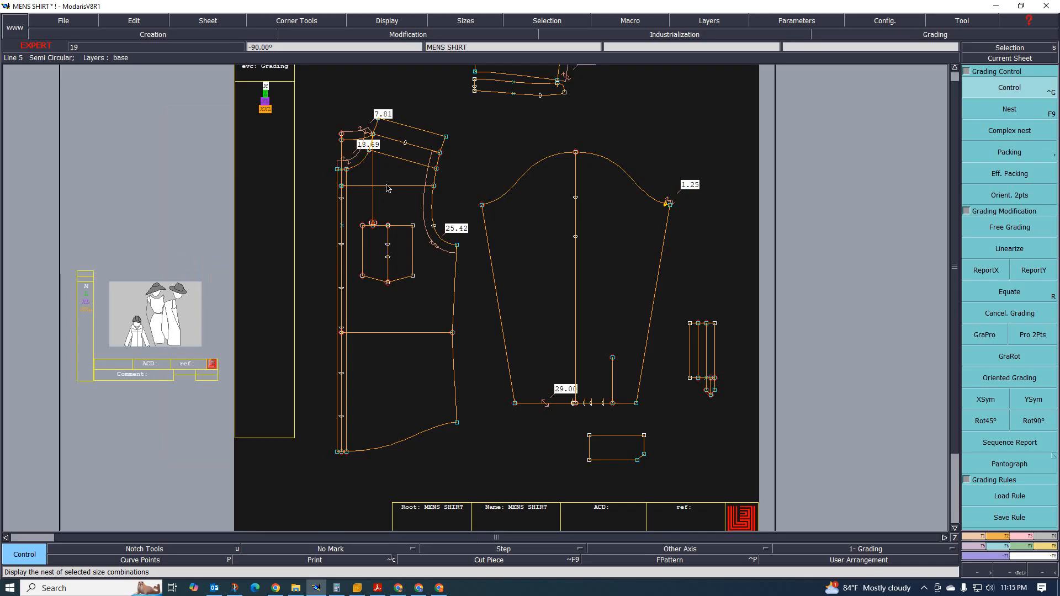
left_click(1029, 132)
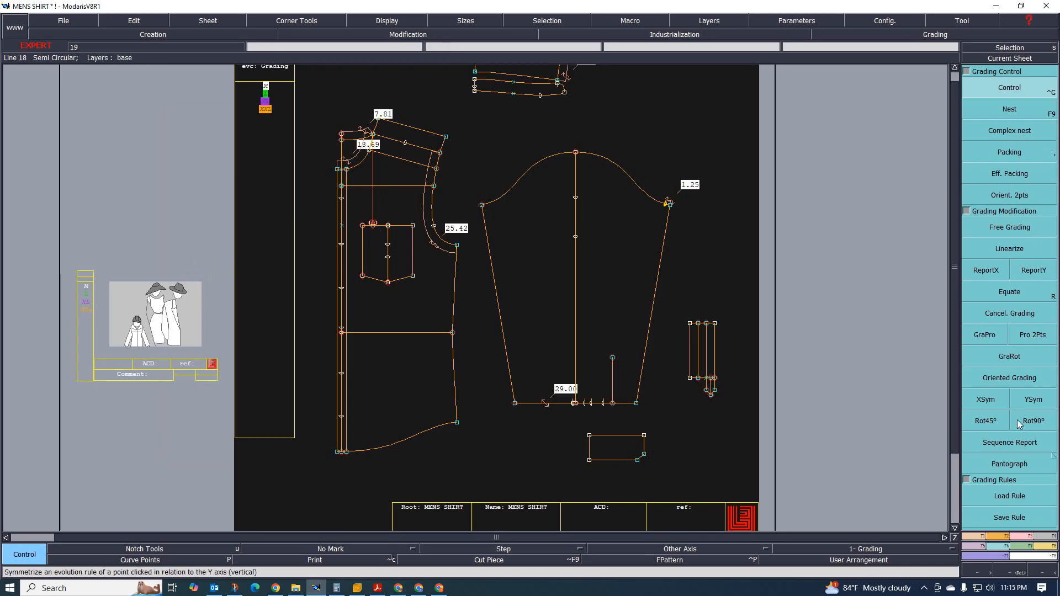
left_click(459, 245)
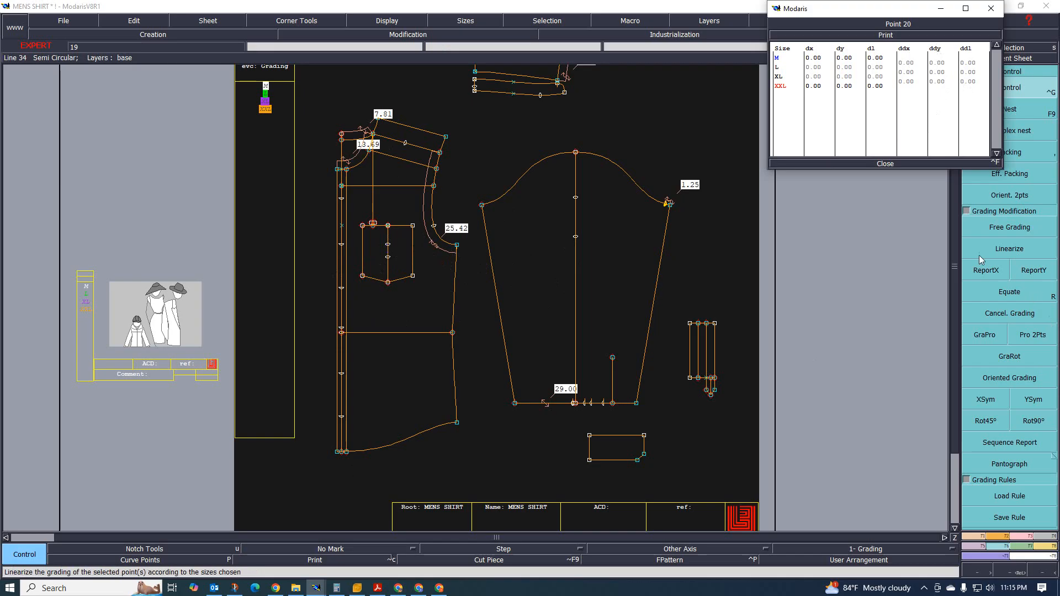
left_click(886, 164)
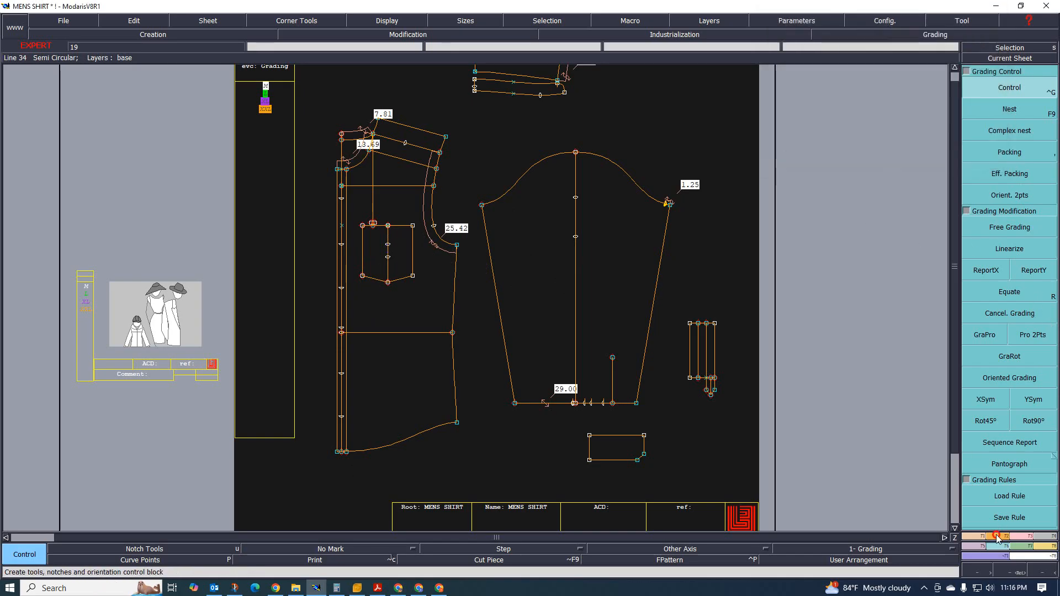
- Rotate the current sheet by 90° so the pattern pieces lie horizontally
key("F2")
left_click(985, 335)
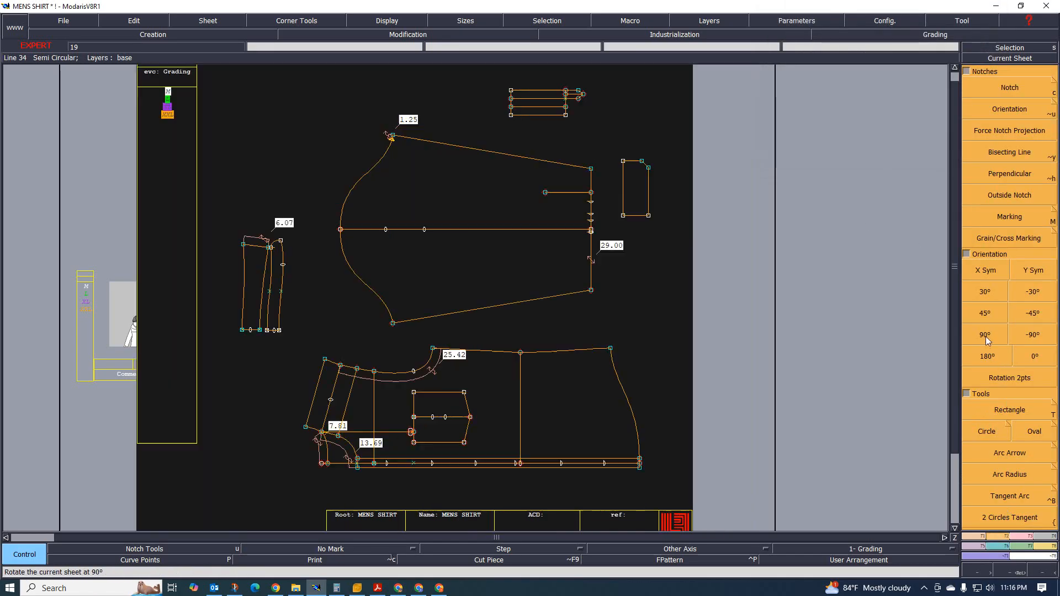
scroll(433, 289, "up", 5)
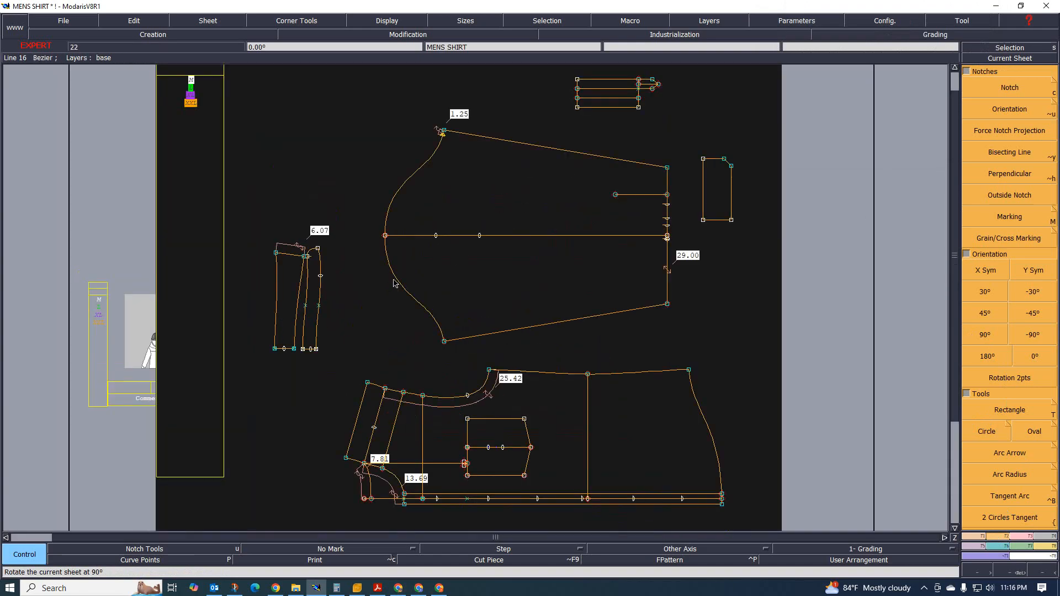
scroll(390, 305, "down", 2)
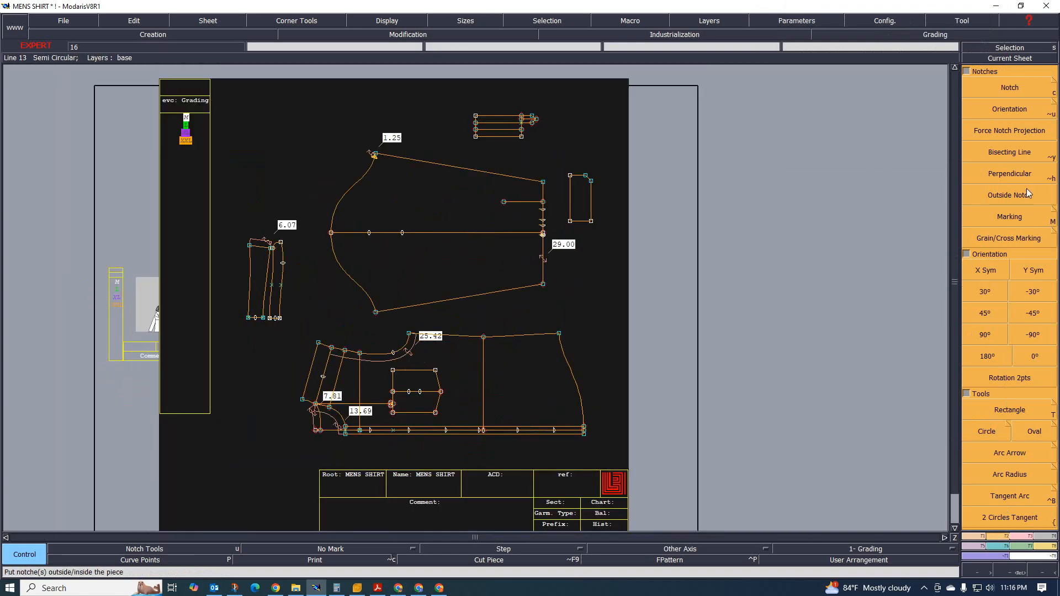
- Grade the front body's underarm point with Control, setting ddy to 1.5 for every size step
left_click(997, 548)
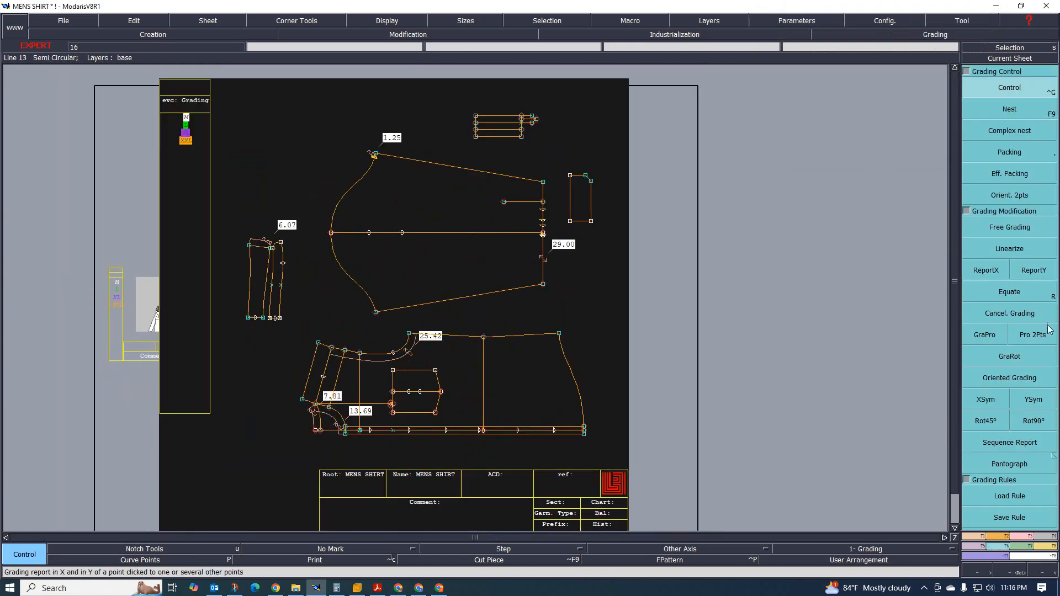
scroll(409, 338, "up", 2)
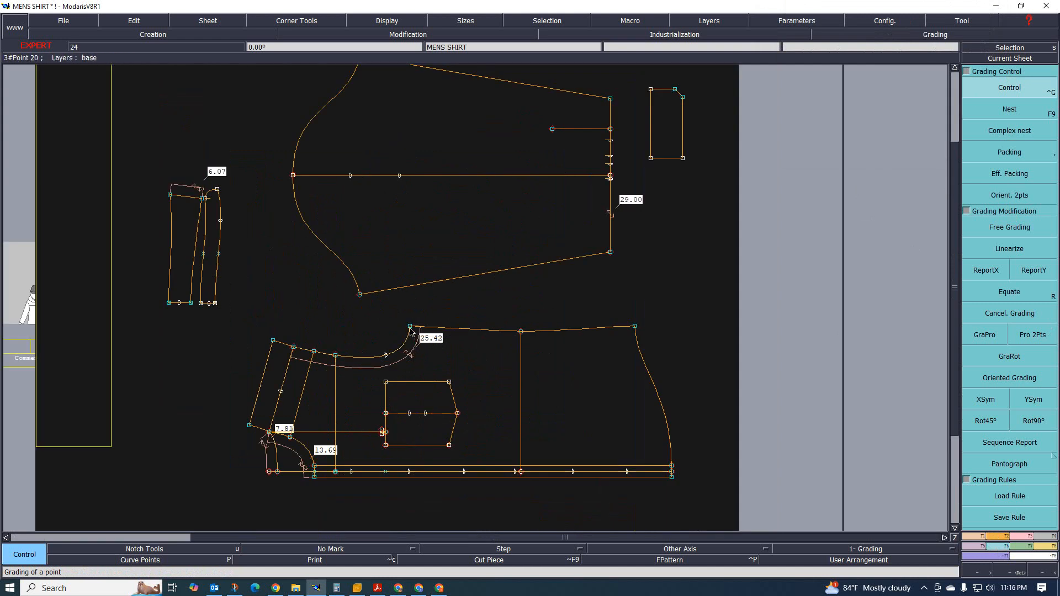
left_click(410, 326)
left_click_drag(937, 62, 935, 82)
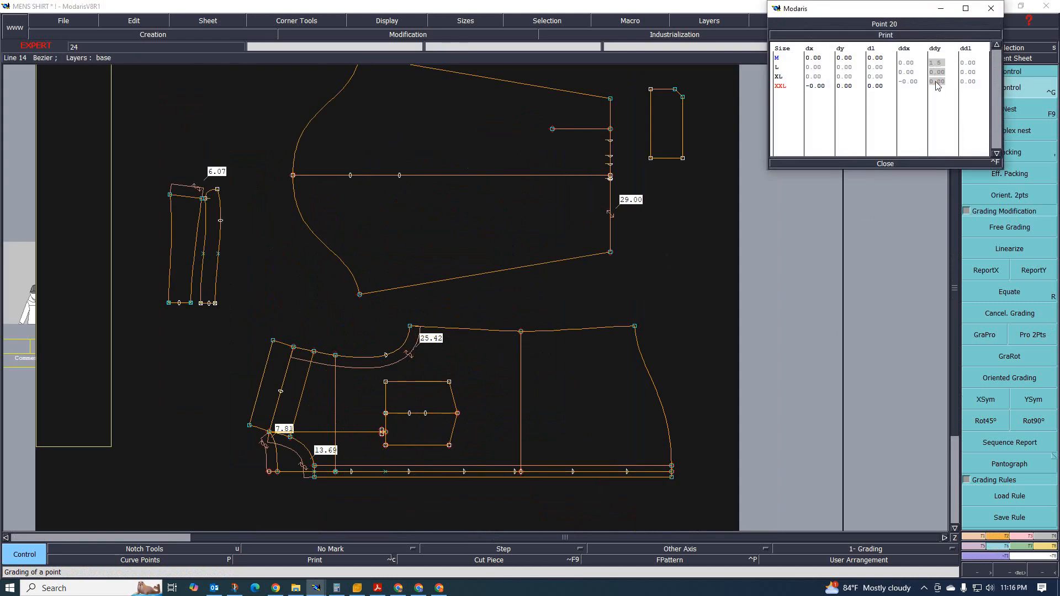
key("Return")
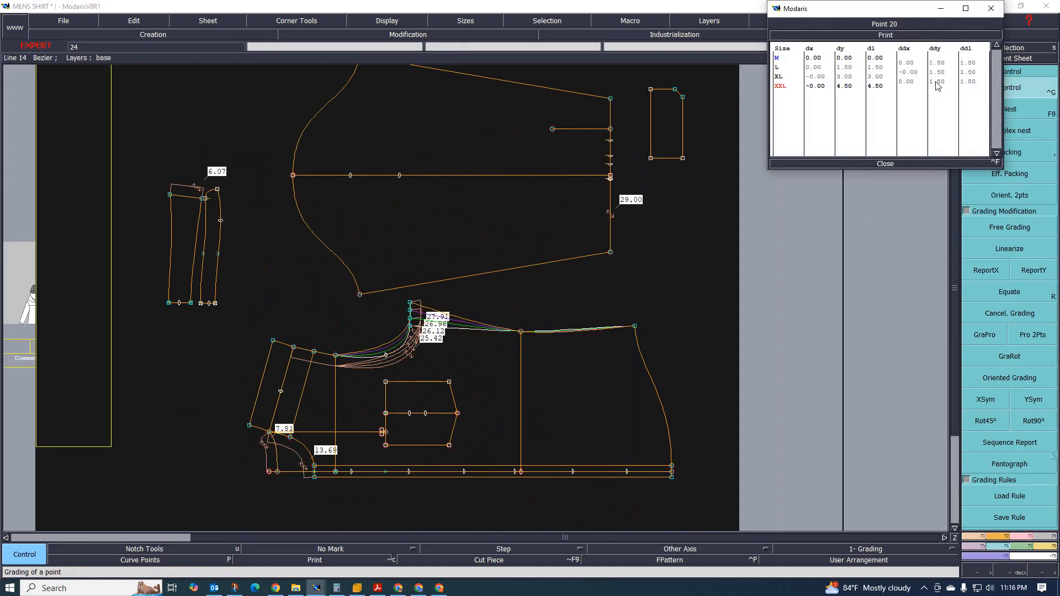
left_click(896, 163)
- Copy the underarm point's Y grading to the side seam's waist and hem points with ReportY
left_click(1034, 270)
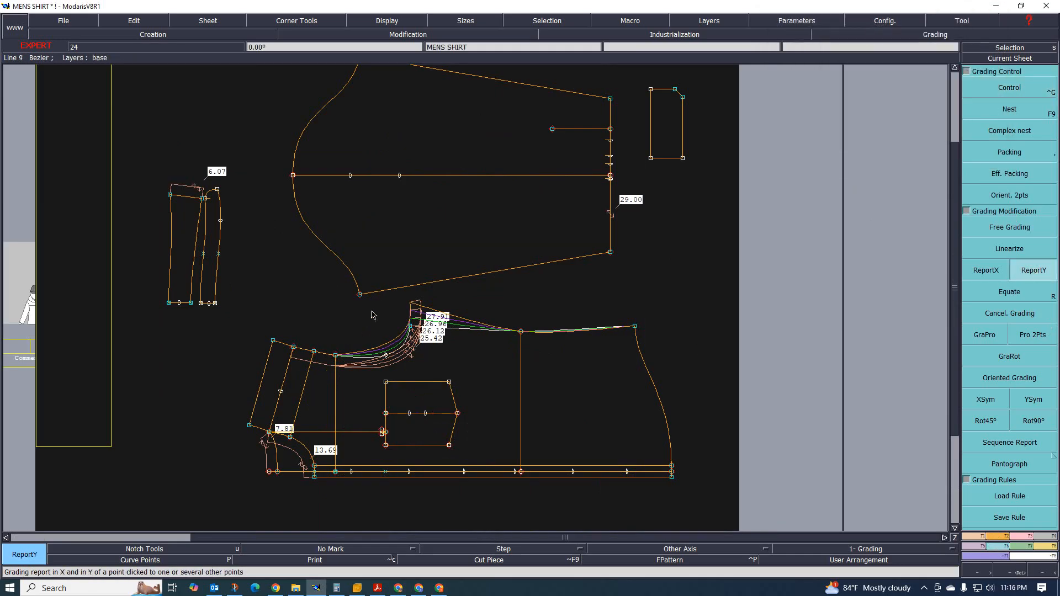
left_click_drag(372, 306, 647, 359)
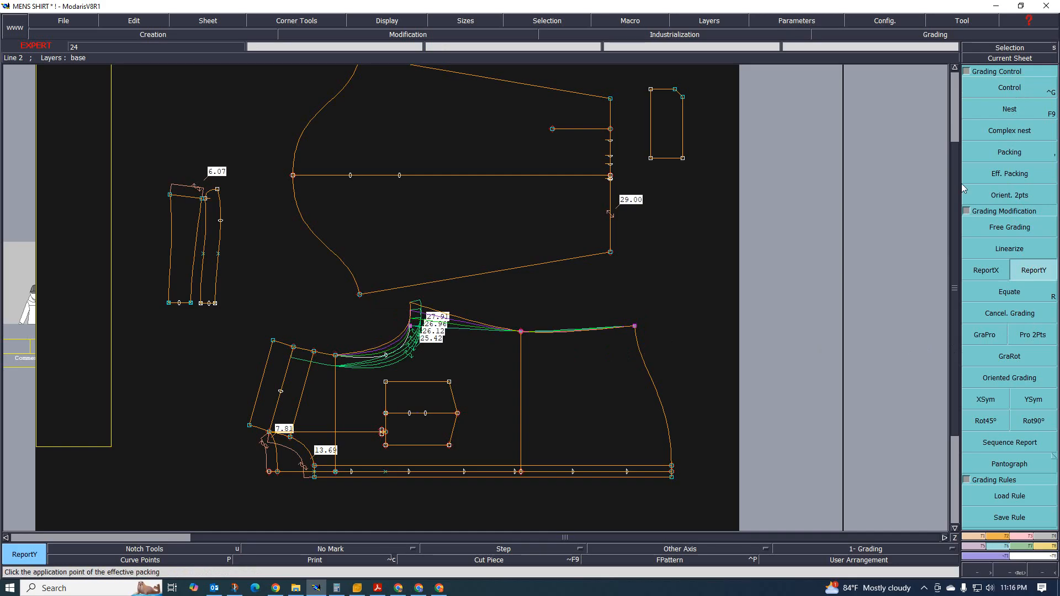
left_click(411, 329)
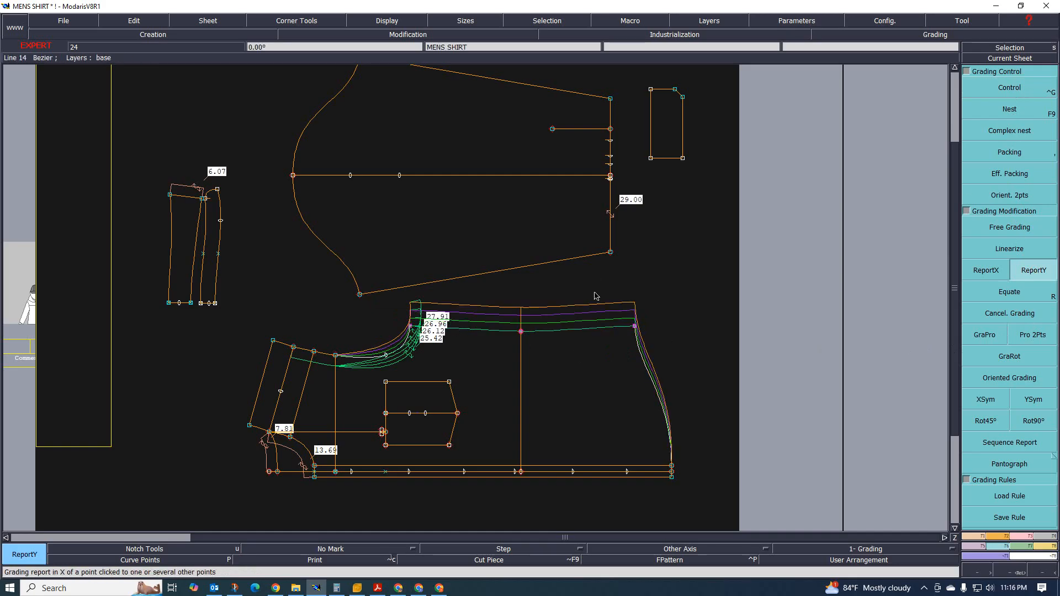
- Grade the side seam's hem point with Control, setting ddx to 2 for every size step
key("ctrl+g")
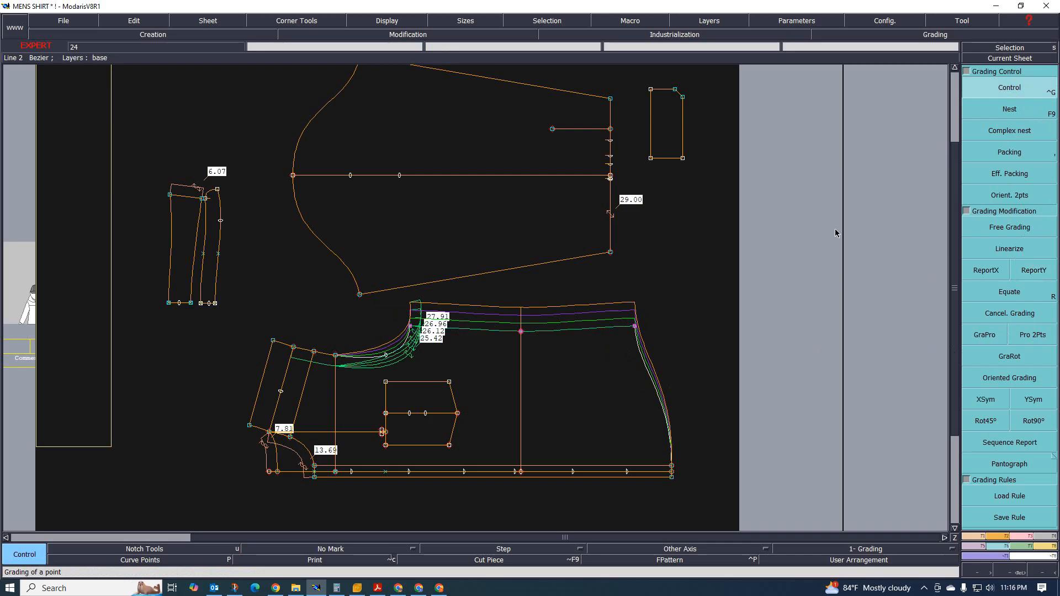
left_click(636, 328)
left_click_drag(907, 65, 907, 87)
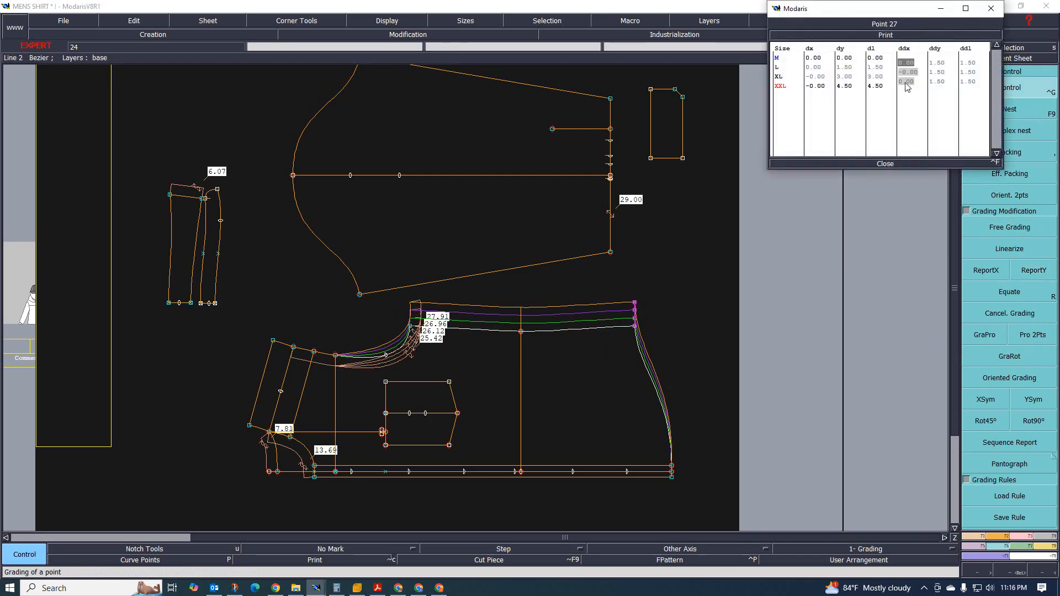
type("2")
key("Return")
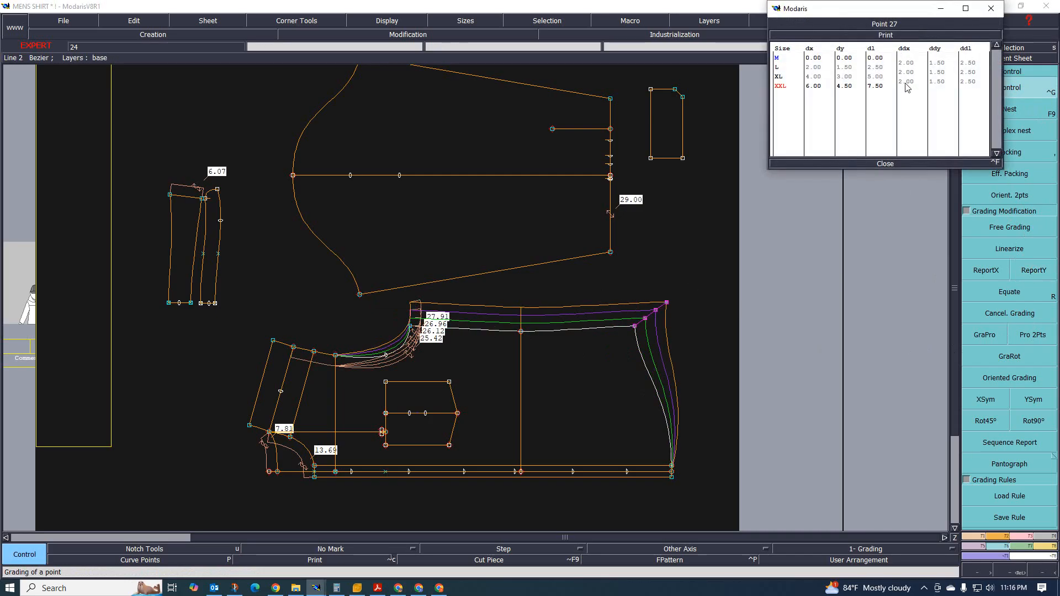
- Copy the side seam hem point's X grading to the centre-front hem points with ReportX
left_click(886, 164)
left_click(986, 271)
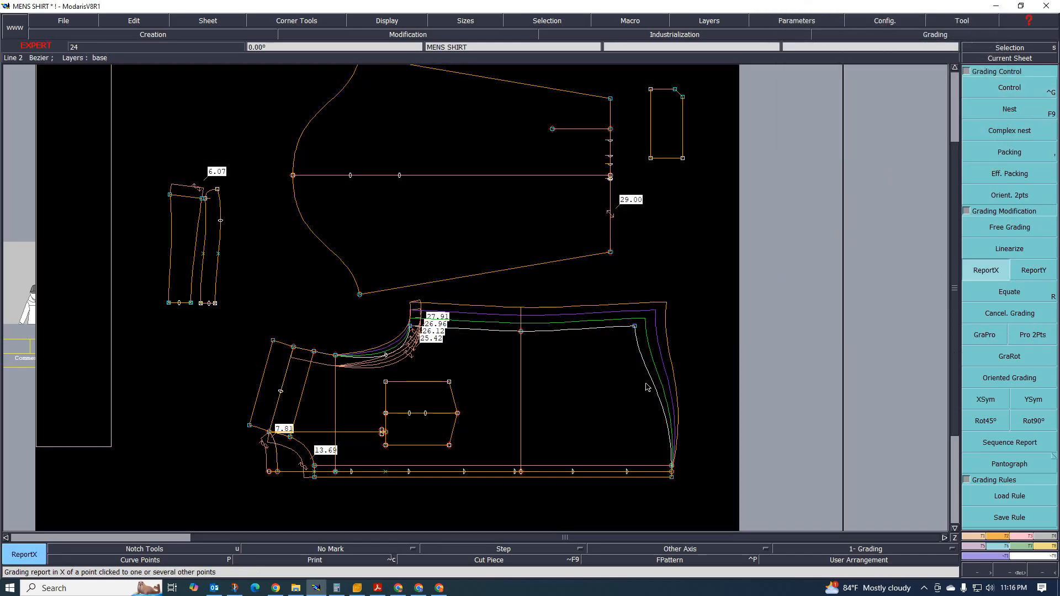
left_click(702, 483)
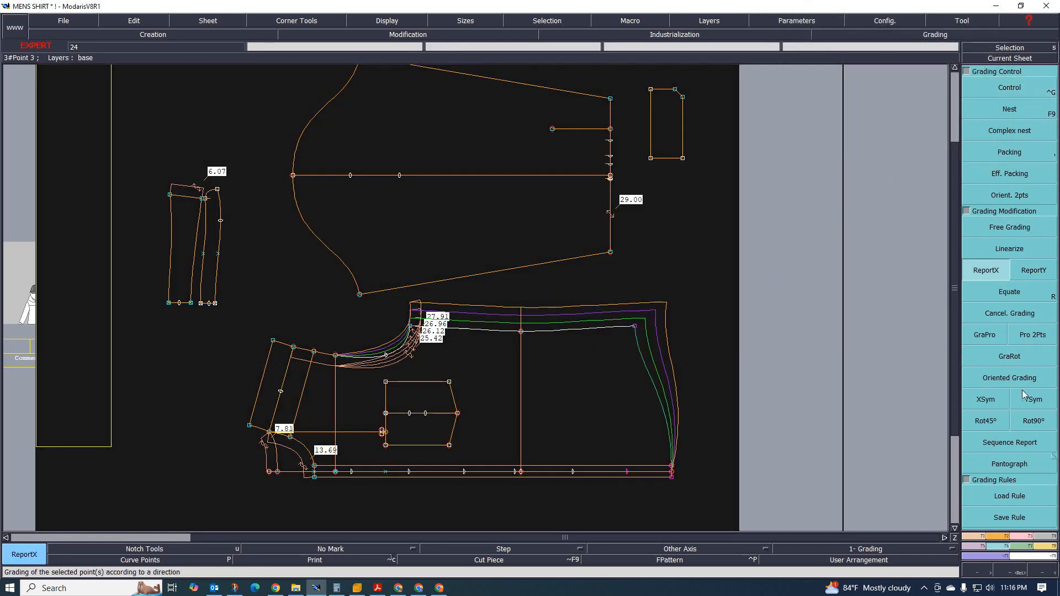
left_click(636, 328)
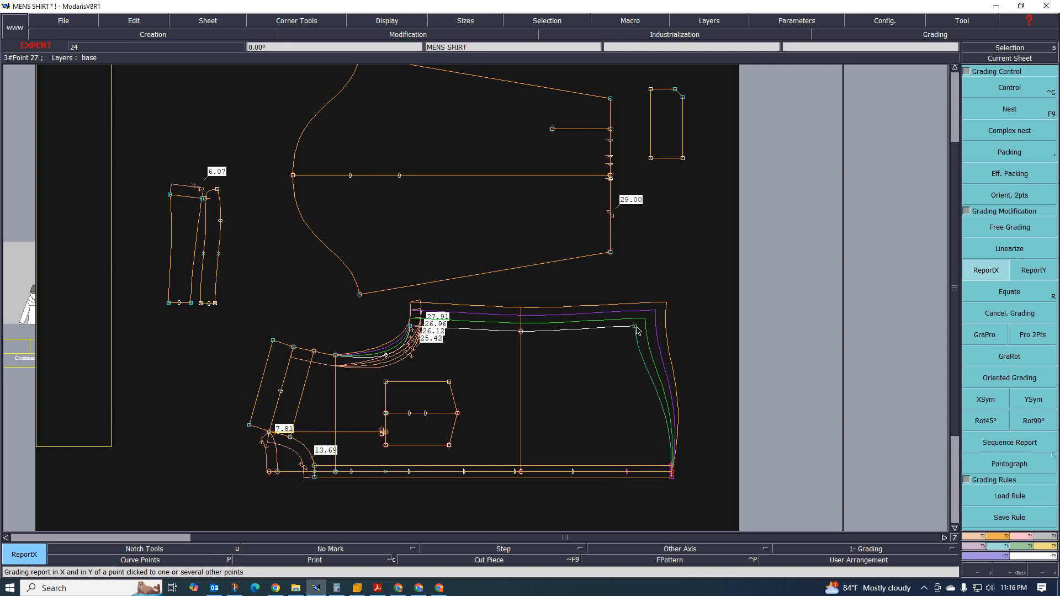
left_click(634, 327)
scroll(605, 384, "down", 4)
scroll(590, 391, "up", 5)
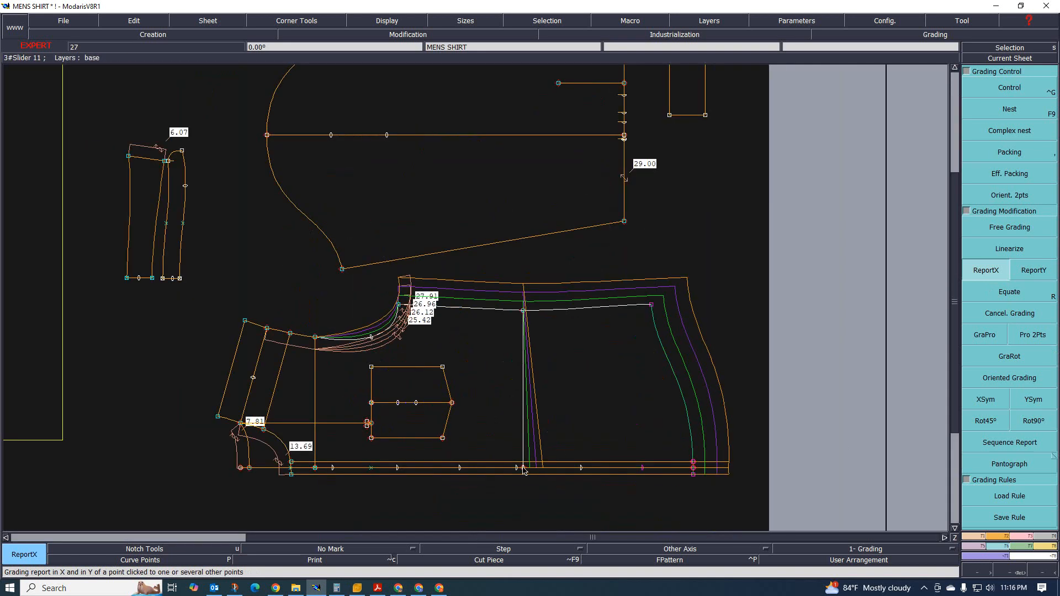
- Grade the overlapping point at the armhole end of the front shoulder line with Control, setting ddy to 1 for every size step
scroll(591, 337, "down", 3)
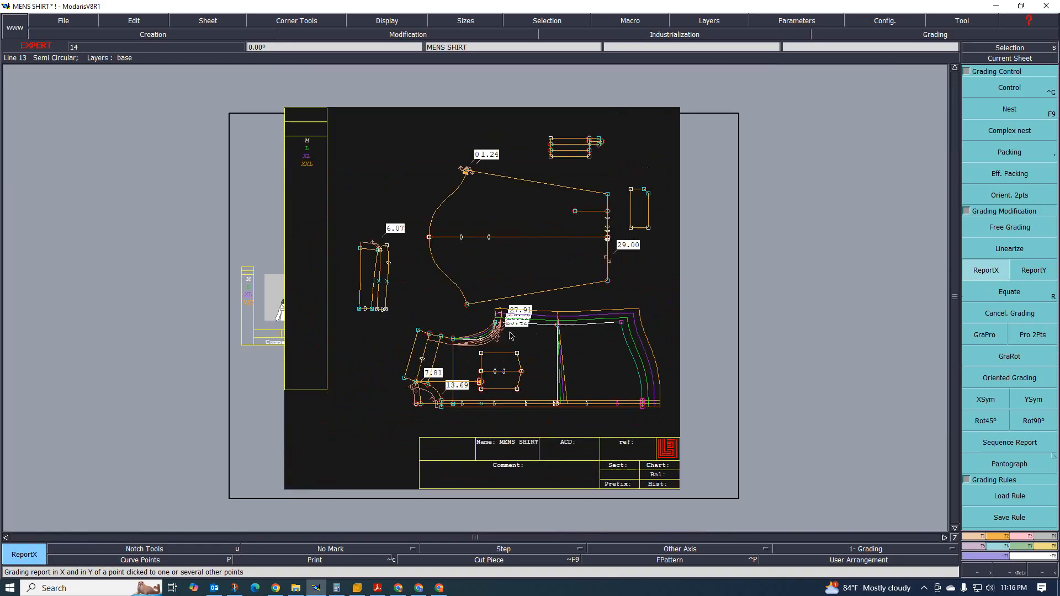
scroll(441, 347, "up", 3)
scroll(441, 353, "up", 2)
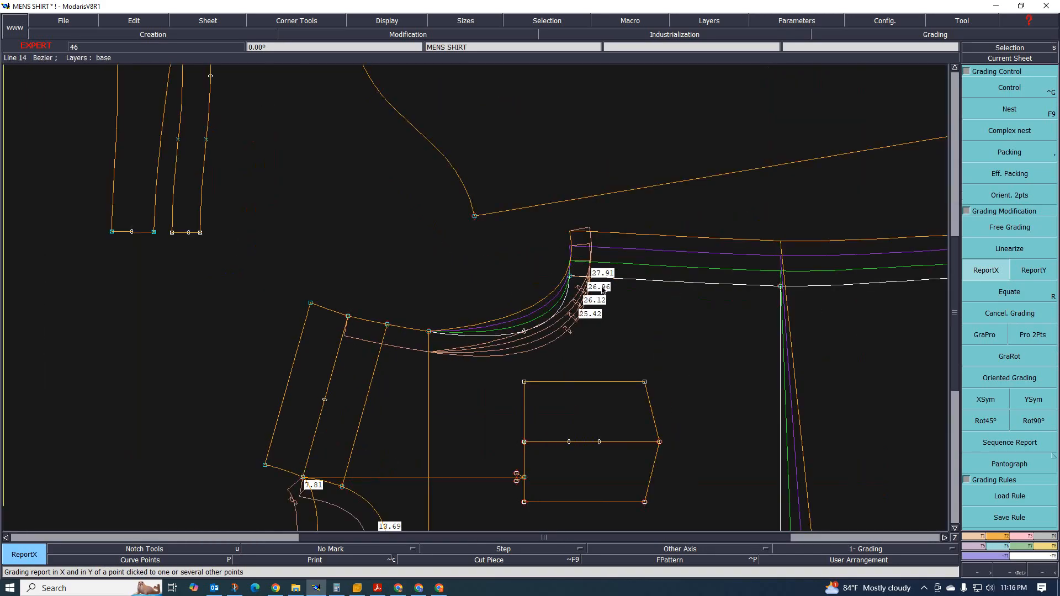
left_click(1010, 88)
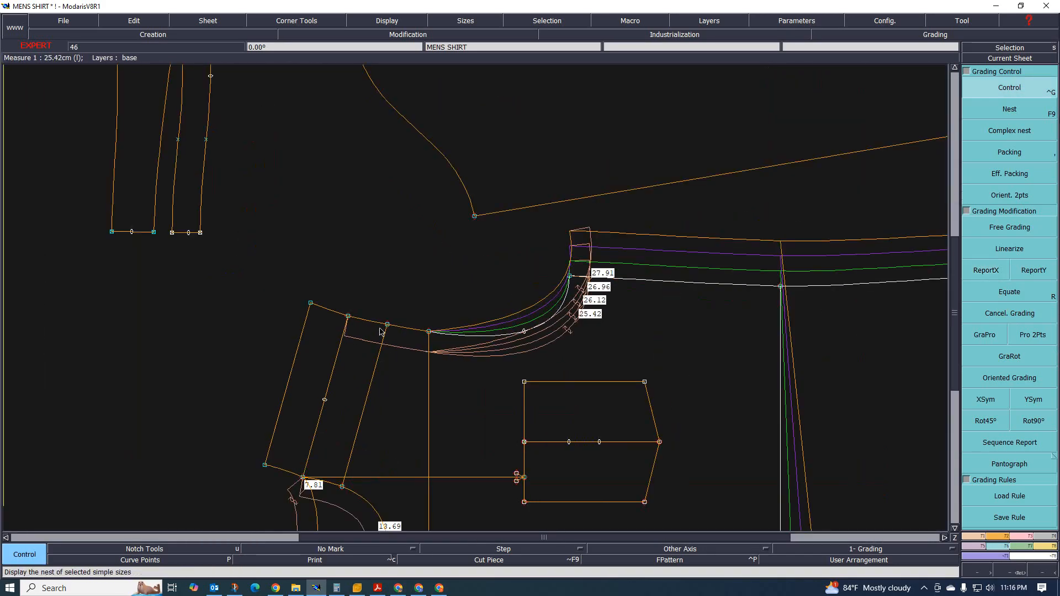
left_click(353, 322)
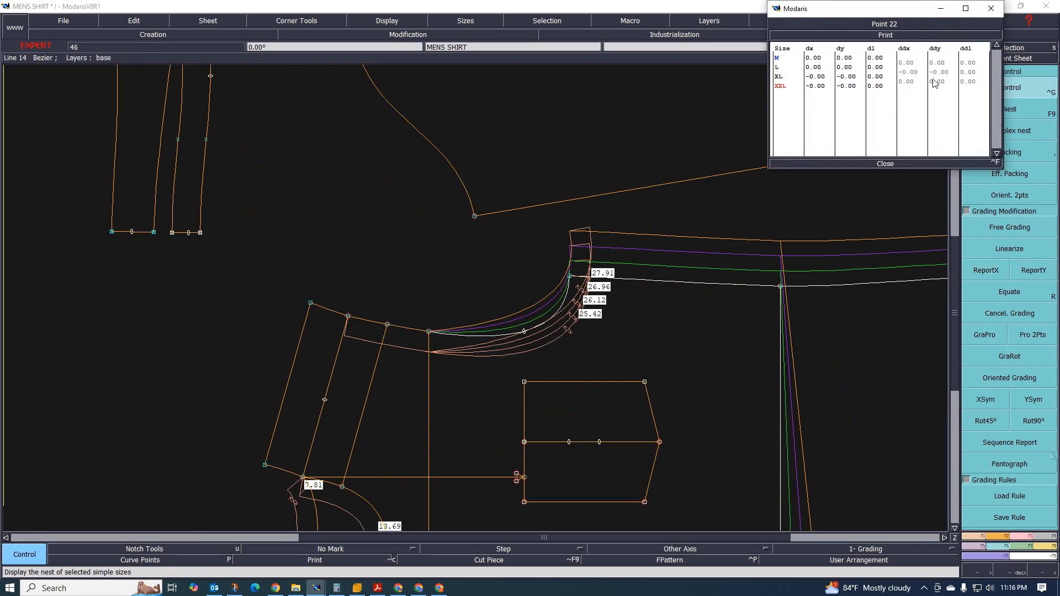
left_click_drag(942, 66, 940, 84)
key("Return")
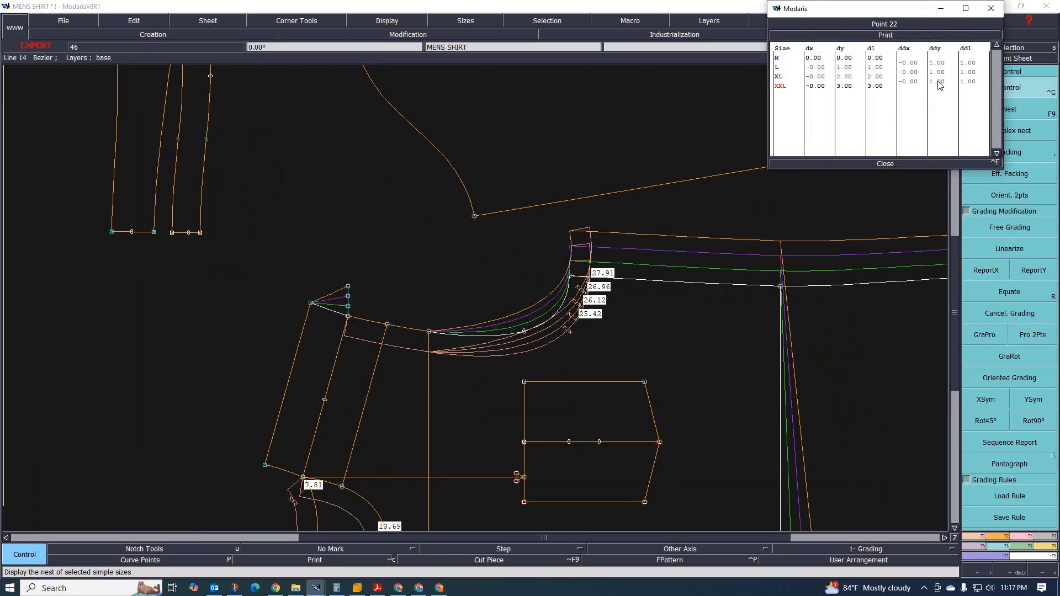
left_click(884, 163)
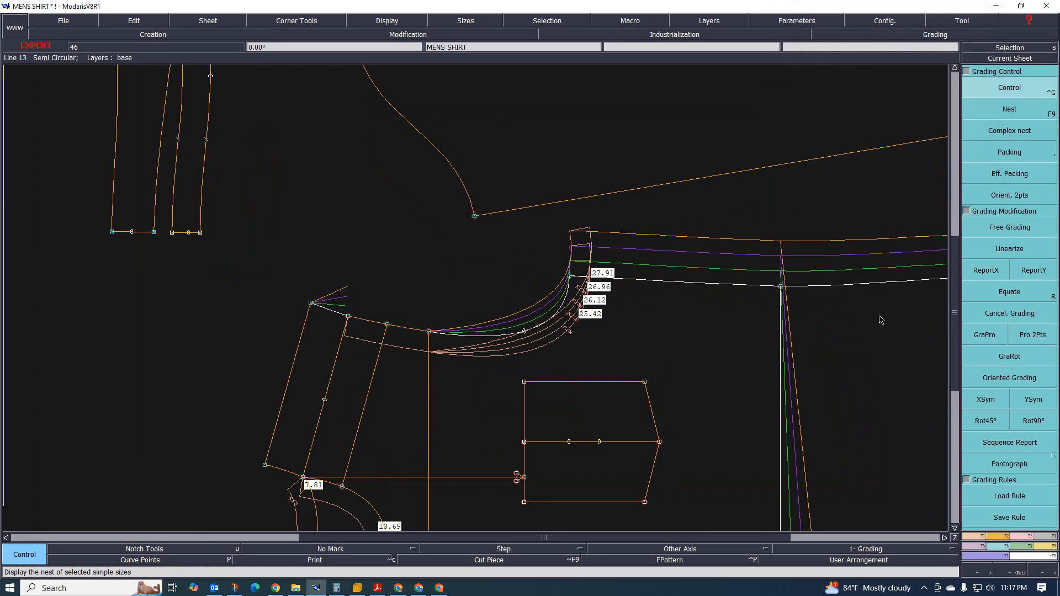
- Attach the overlapping points at the armhole and neck ends of the front shoulder line
left_click(1019, 536)
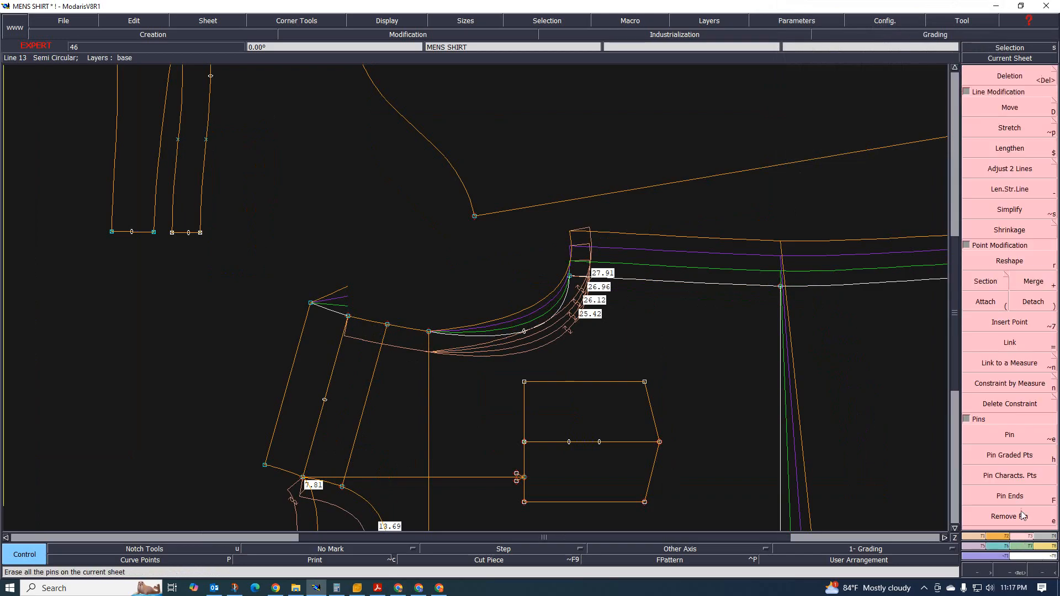
left_click(981, 304)
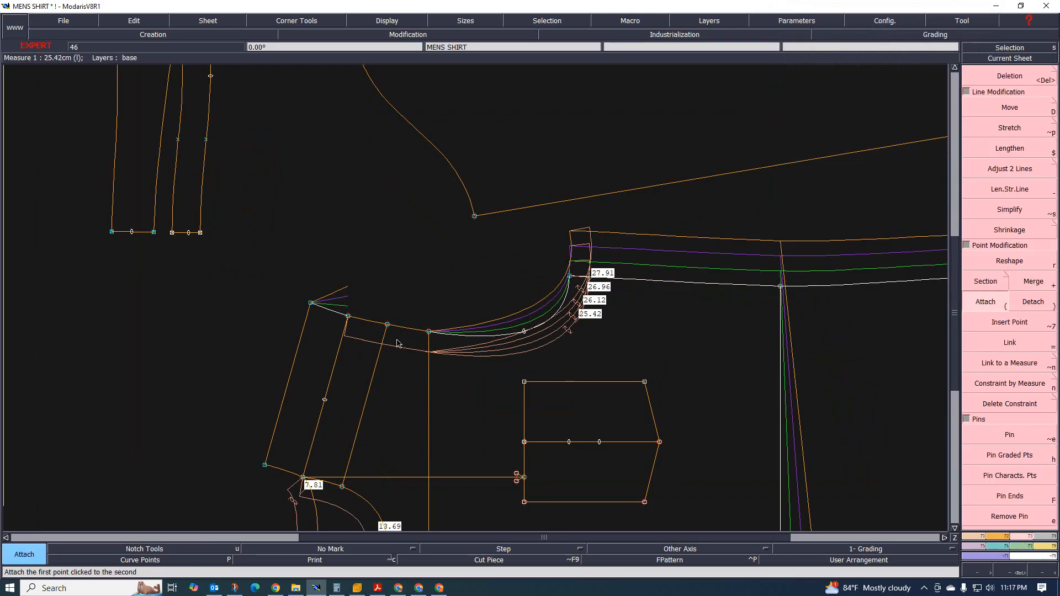
left_click(349, 317)
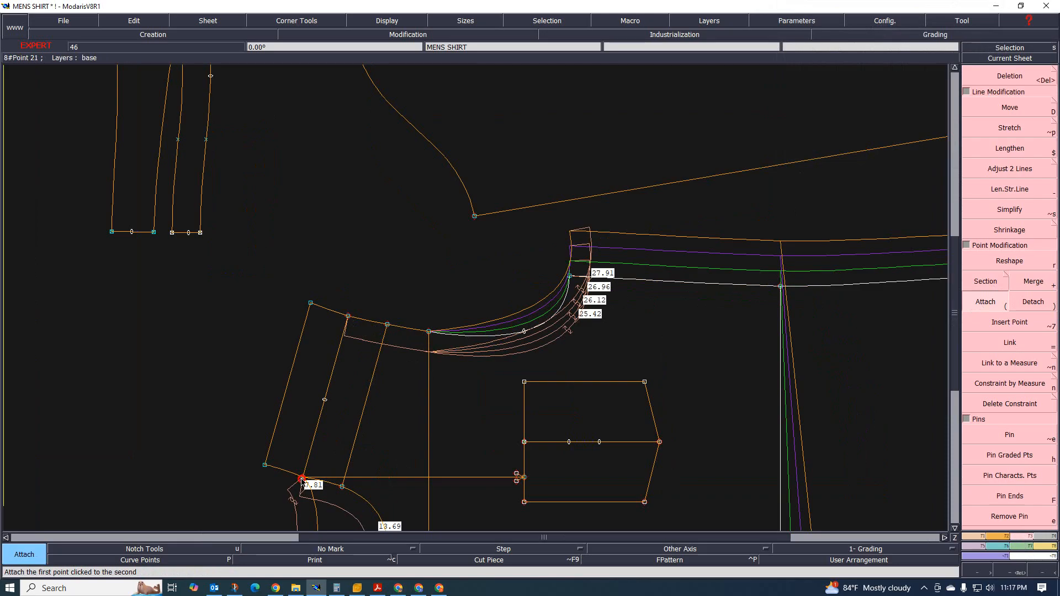
- Grade the attached shoulder tip point with Control, setting ddy to 1 for every size step
scroll(298, 359, "down", 7)
scroll(293, 356, "up", 4)
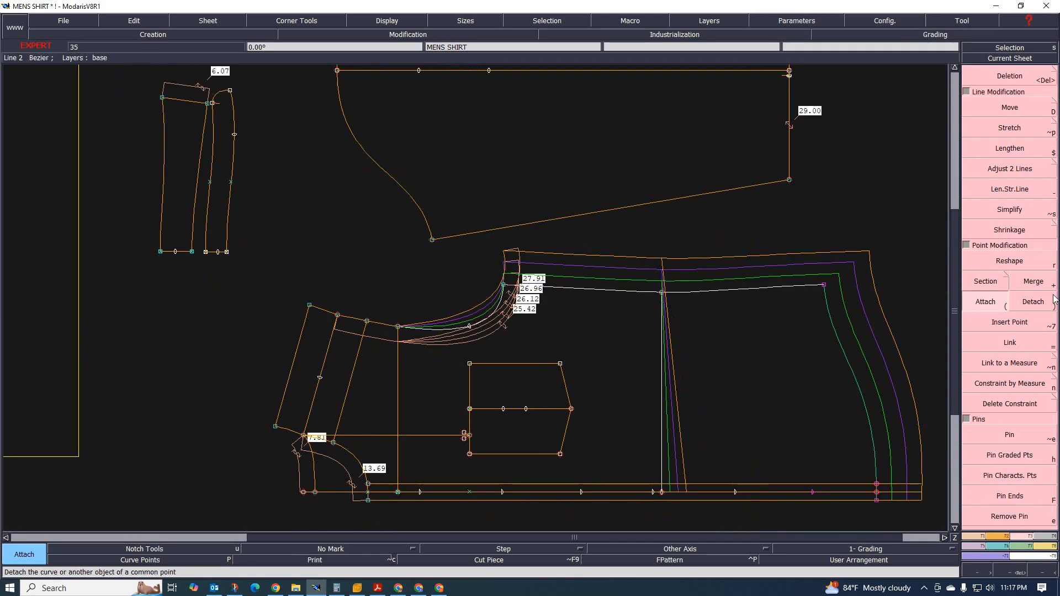
left_click(997, 547)
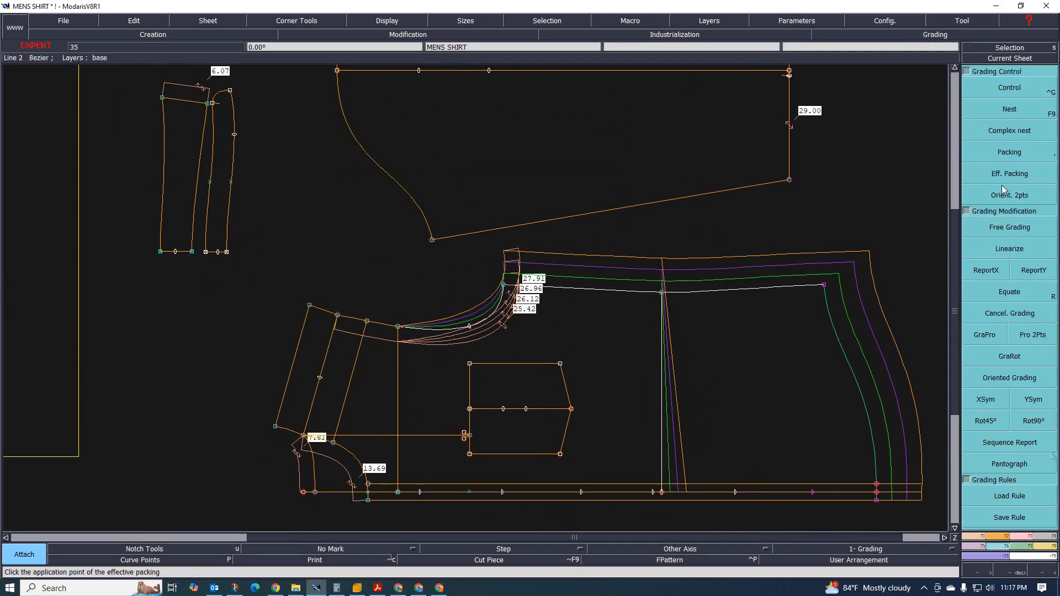
left_click(1016, 92)
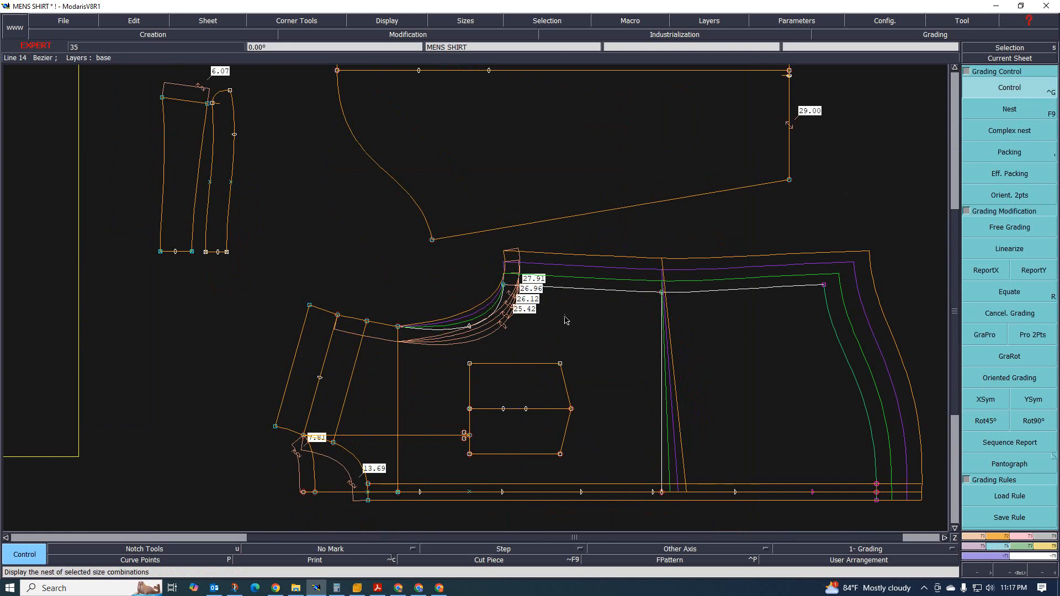
left_click(342, 318)
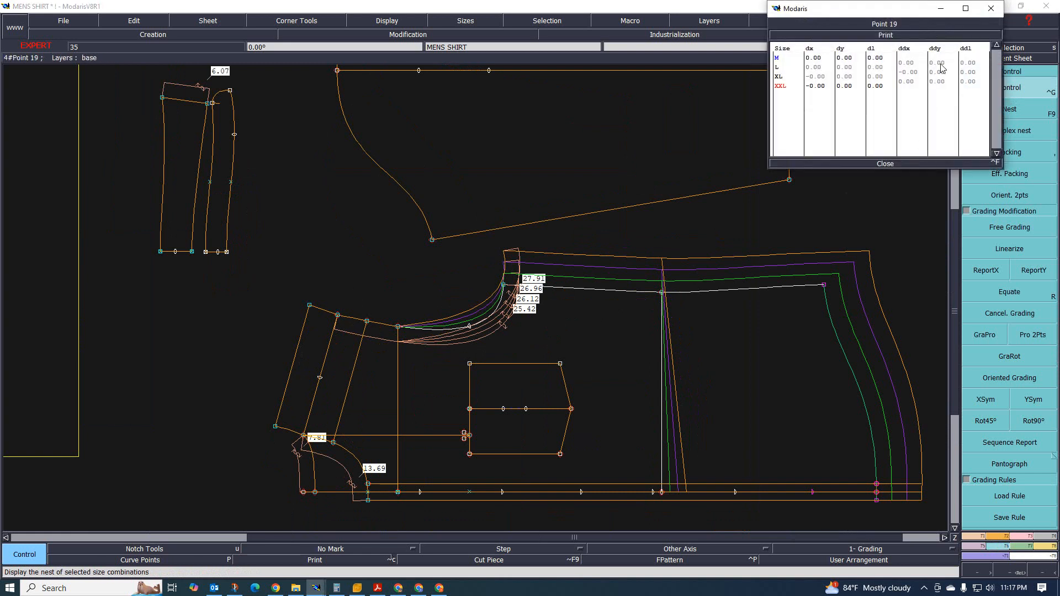
left_click_drag(941, 67, 938, 84)
key("Return")
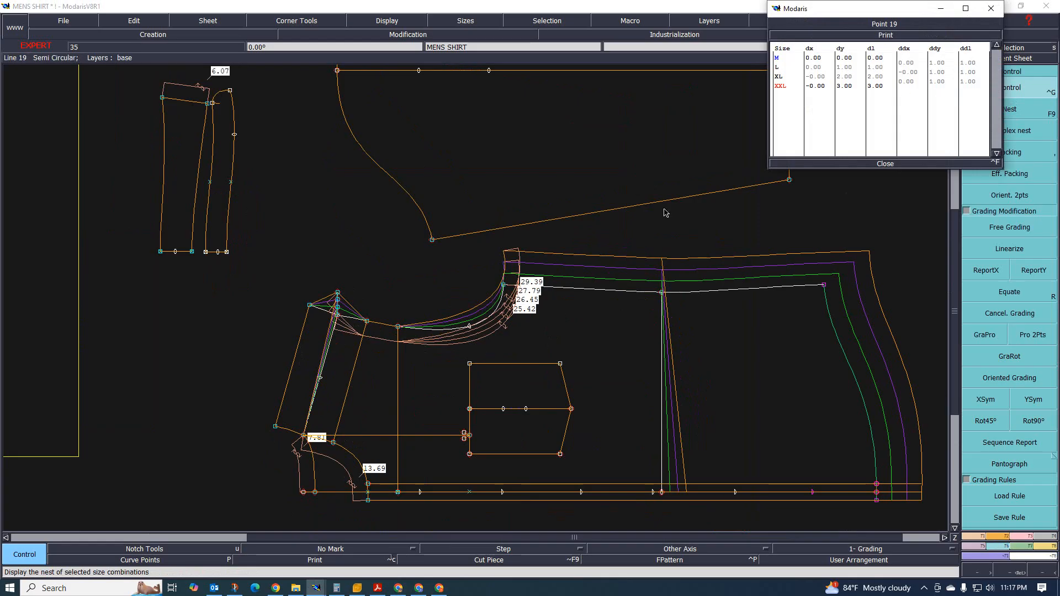
- Copy the shoulder tip's Y grading to the armhole ends of the parallel shoulder lines and the adjoining armhole point with ReportY
left_click_drag(271, 267, 423, 377)
left_click(1022, 275)
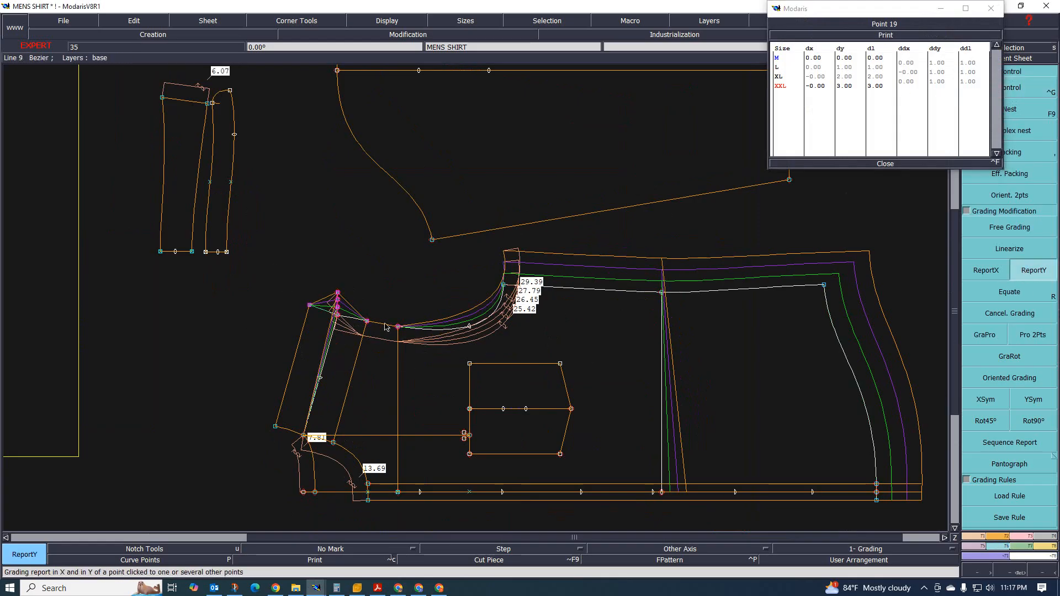
left_click(338, 314)
scroll(370, 389, "down", 1)
scroll(415, 401, "up", 1)
scroll(304, 383, "down", 1)
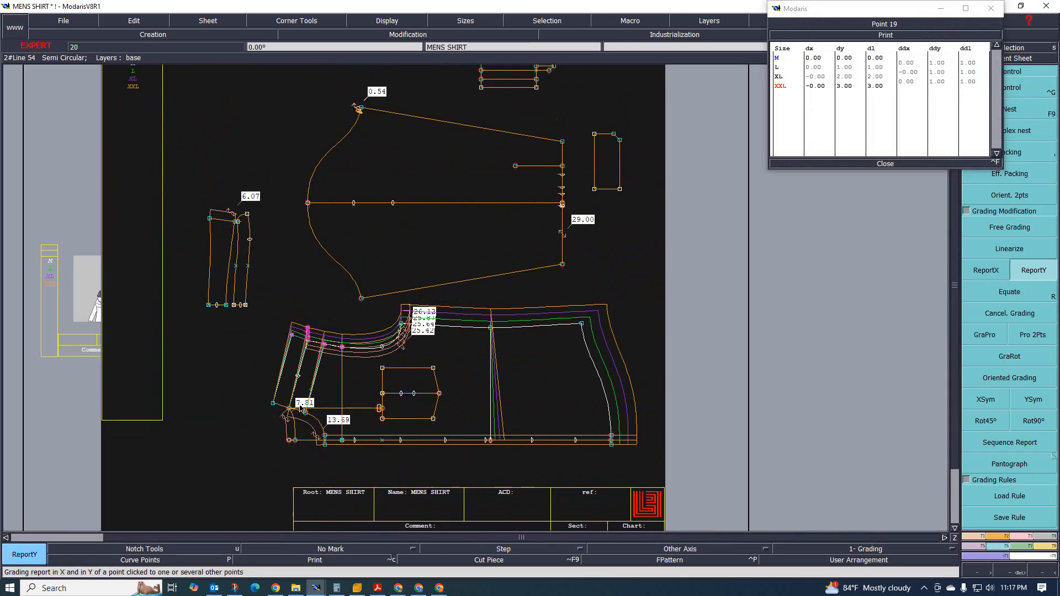
- Grade the neck end of the front shoulder line with Control, setting ddy to 0.5 for every size step
scroll(301, 420, "up", 2)
left_click_drag(216, 361, 340, 421)
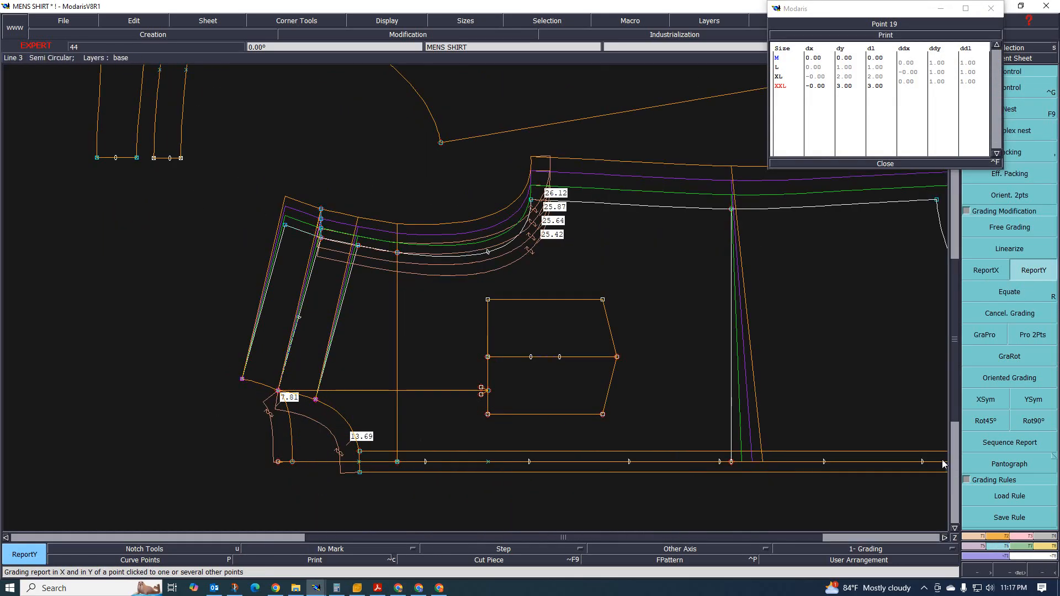
left_click(883, 164)
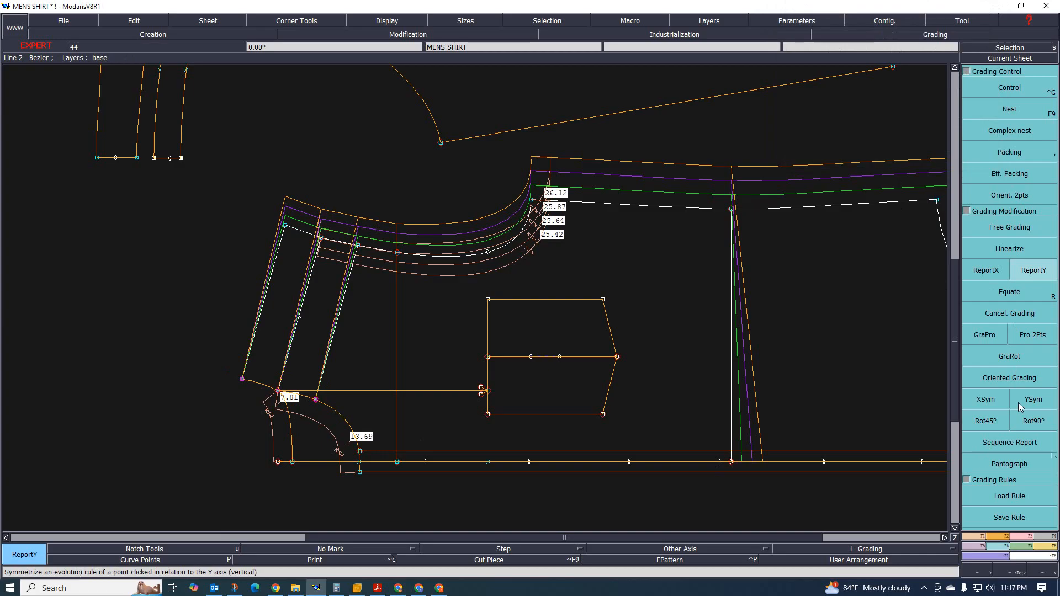
left_click(1009, 88)
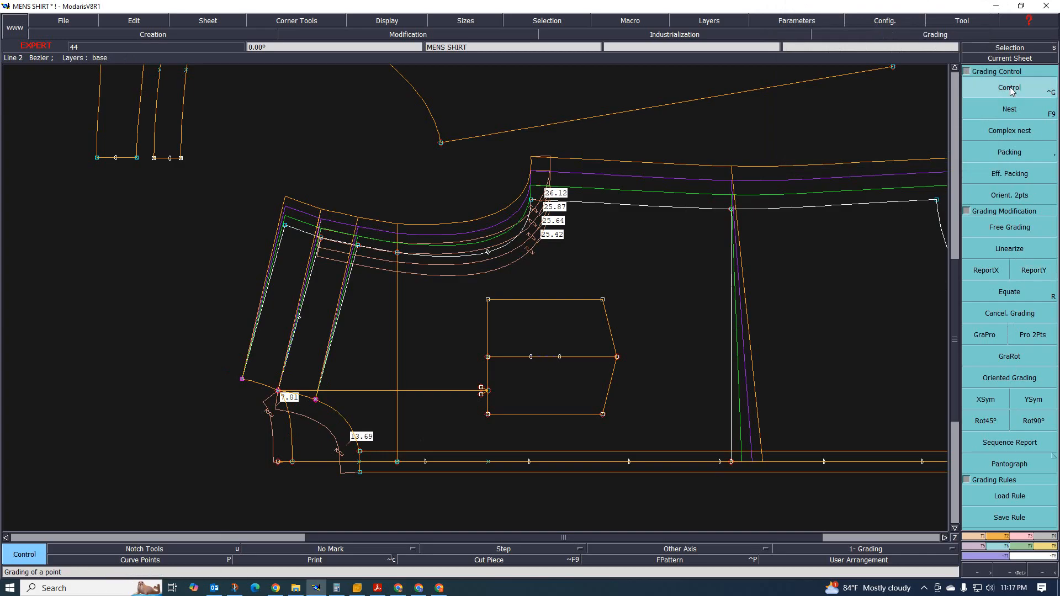
left_click(277, 390)
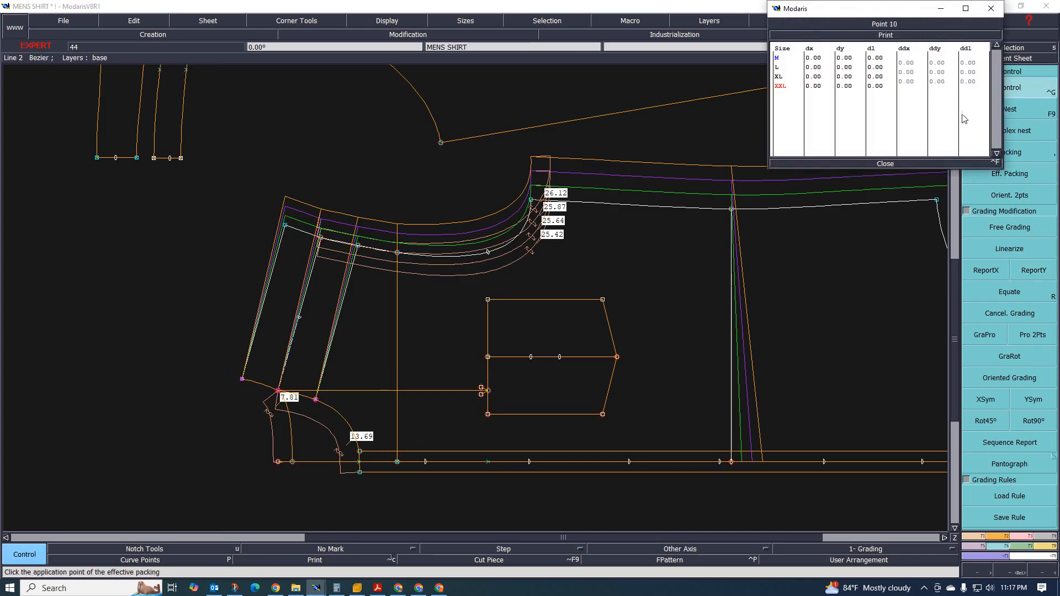
left_click_drag(939, 63, 942, 83)
type(".5")
key("Return")
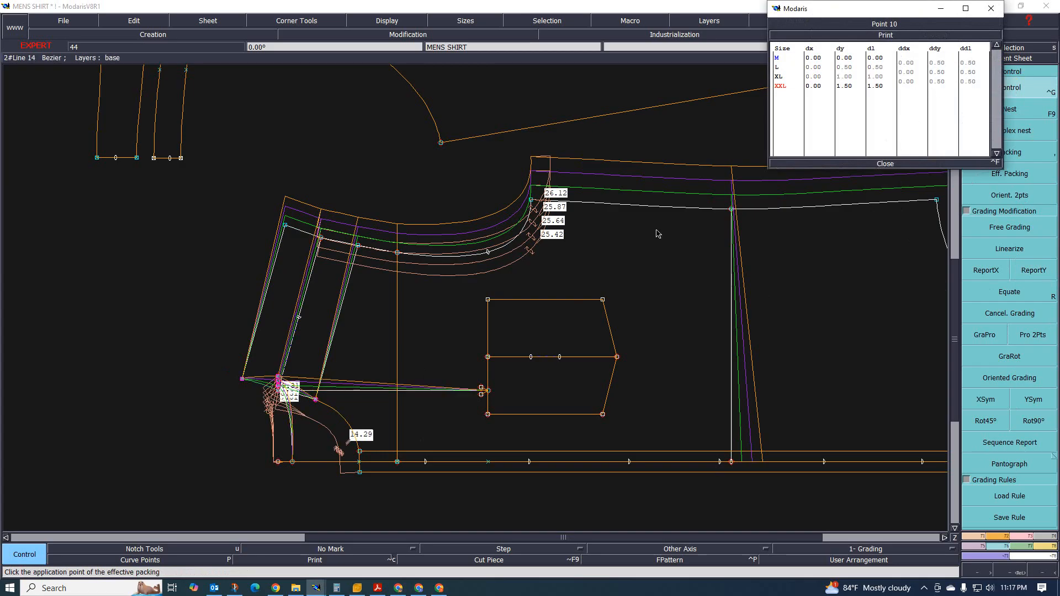
- Change the shoulder line's neck point grading to a ddy of 0.25 for every size step
left_click_drag(942, 65, 939, 84)
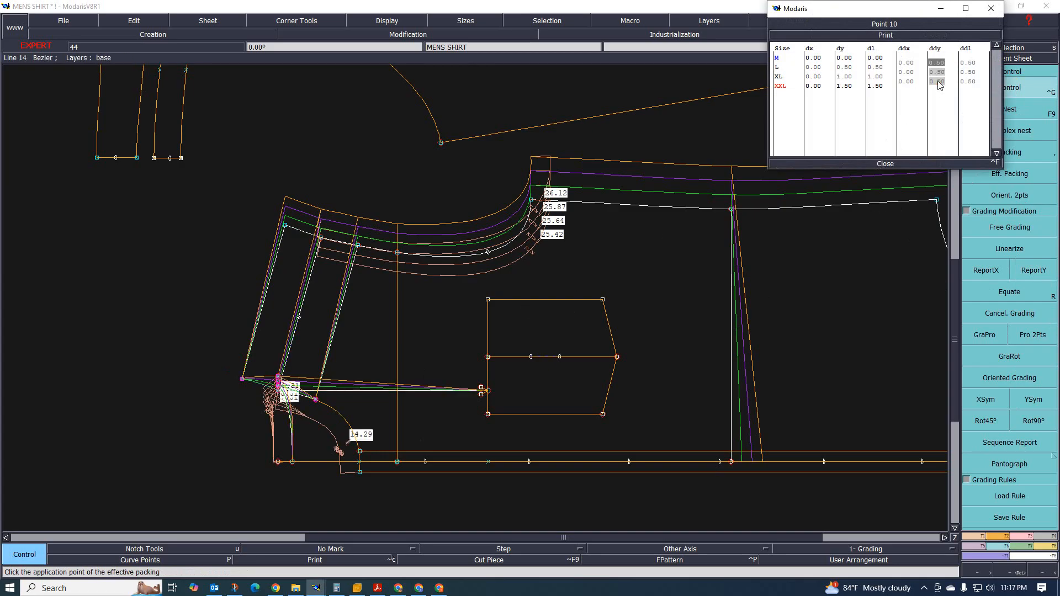
type(".")
key("Return")
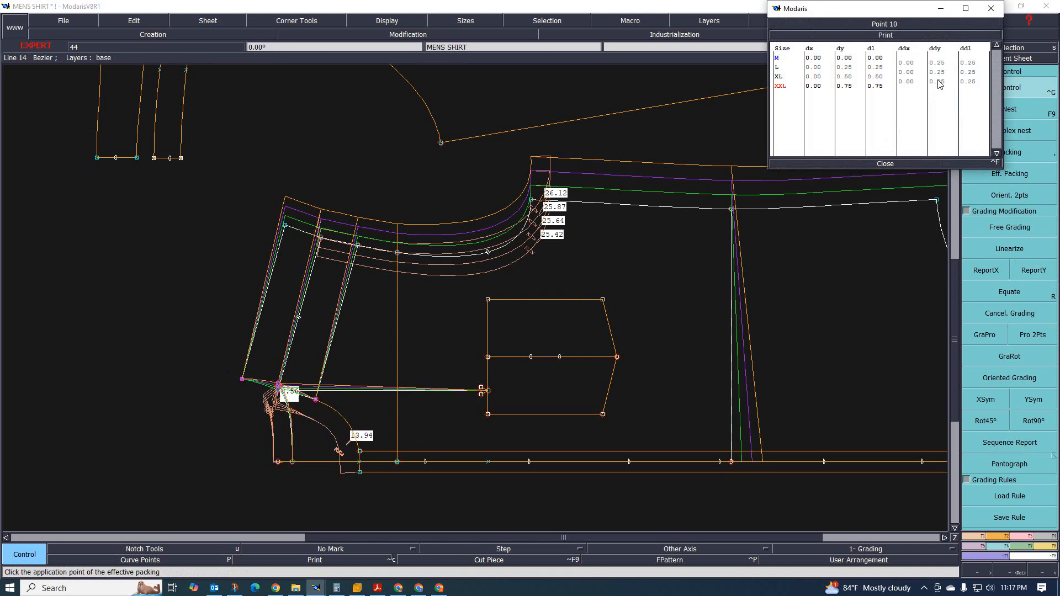
- Copy the neck point's Y grading to the neck end of the outermost parallel shoulder line with ReportY
scroll(204, 397, "up", 3)
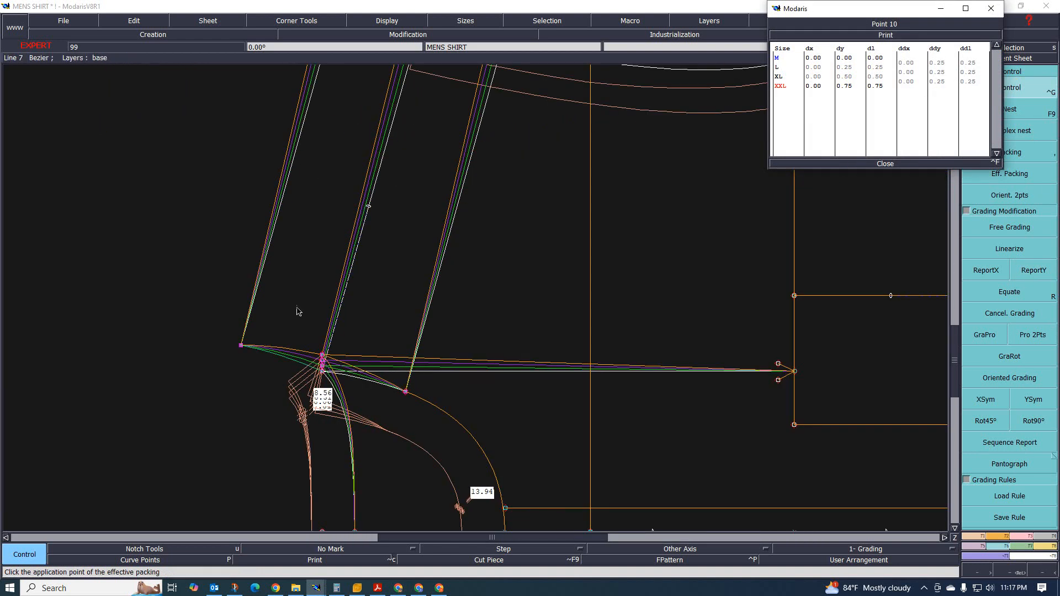
scroll(299, 331, "down", 4)
scroll(309, 375, "up", 3)
scroll(316, 393, "up", 1)
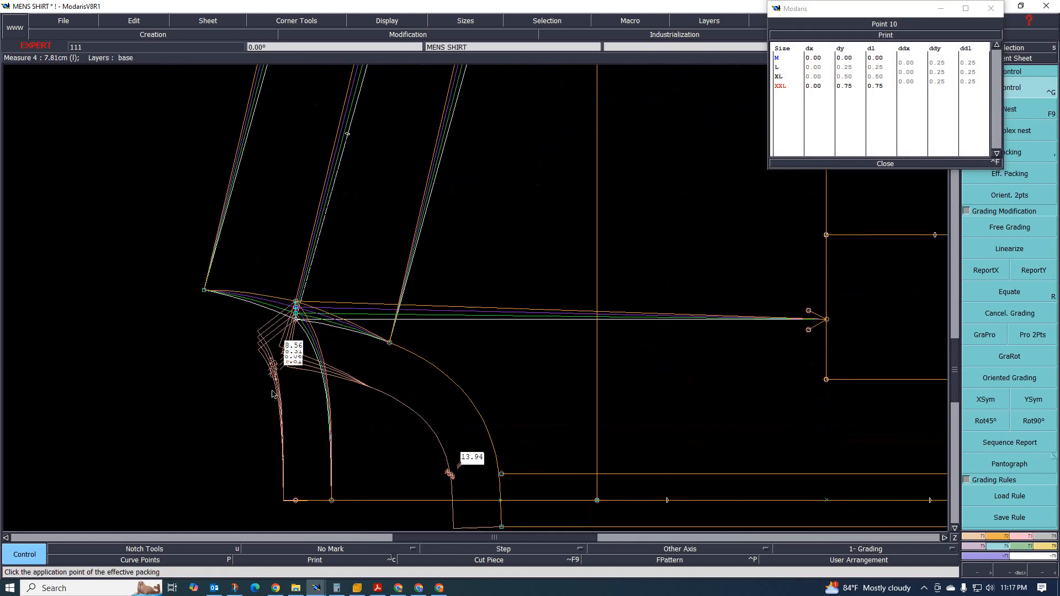
scroll(287, 381, "down", 4)
scroll(255, 375, "up", 3)
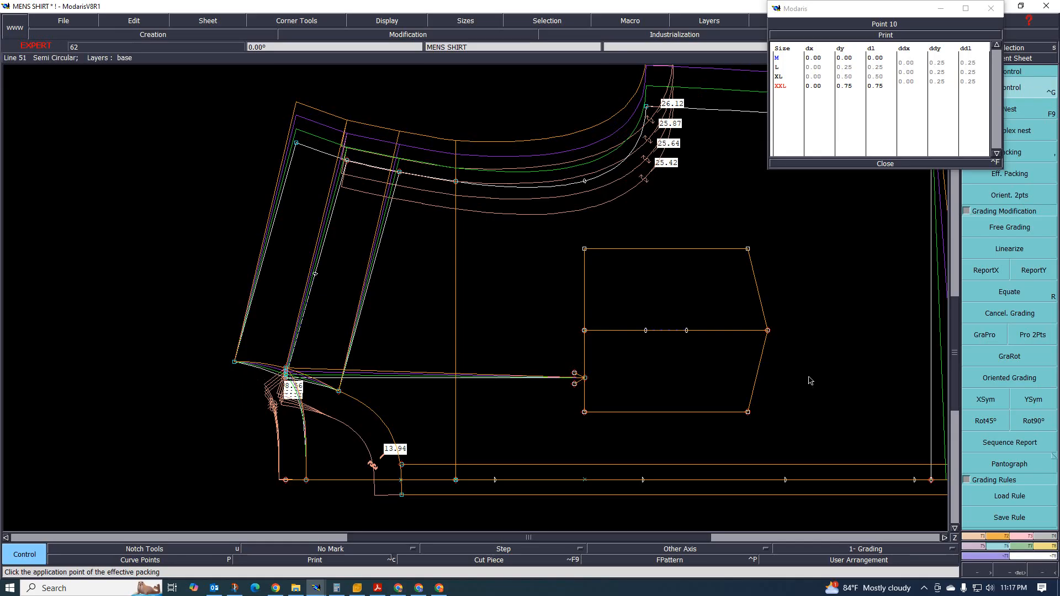
left_click(1033, 270)
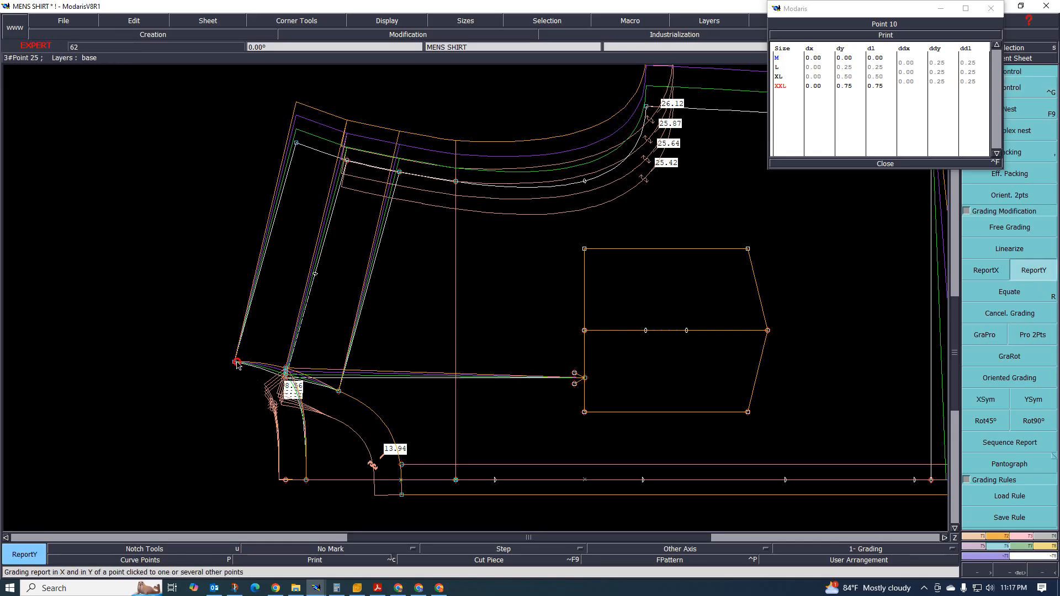
scroll(212, 391, "down", 4)
scroll(303, 409, "up", 5)
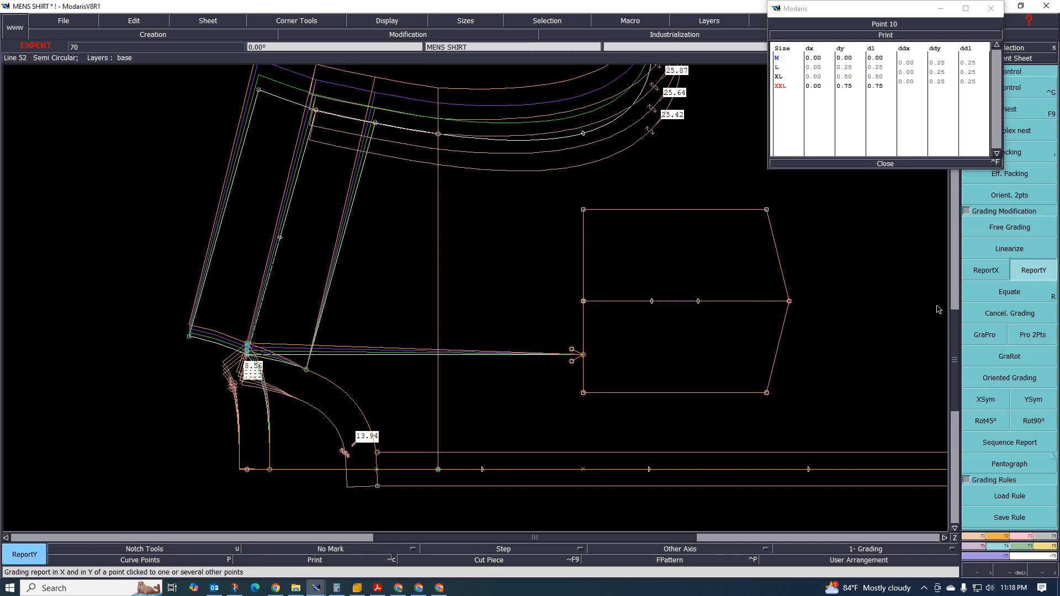
- Grade the centre-front neck point with Control, setting ddx to 0.5 for every size step
key("ctrl+g")
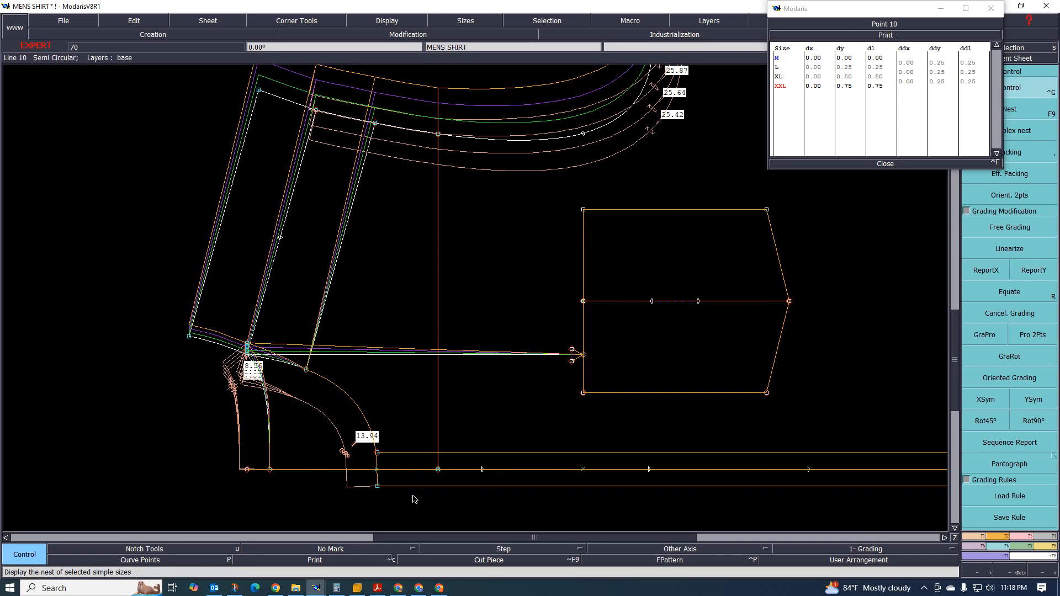
left_click(376, 469)
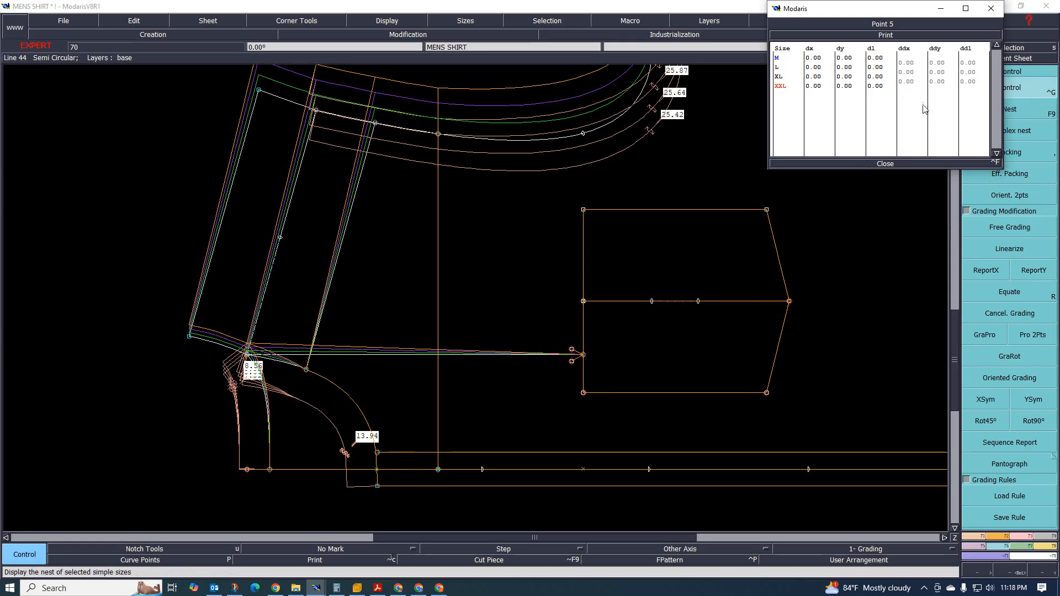
left_click_drag(905, 62, 898, 82)
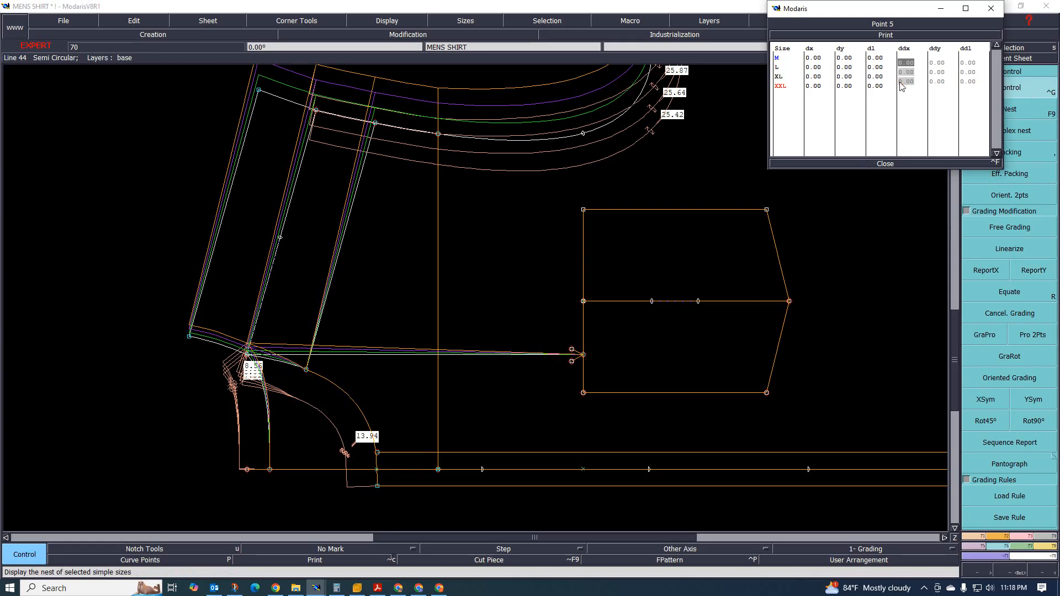
type("5")
key("Return")
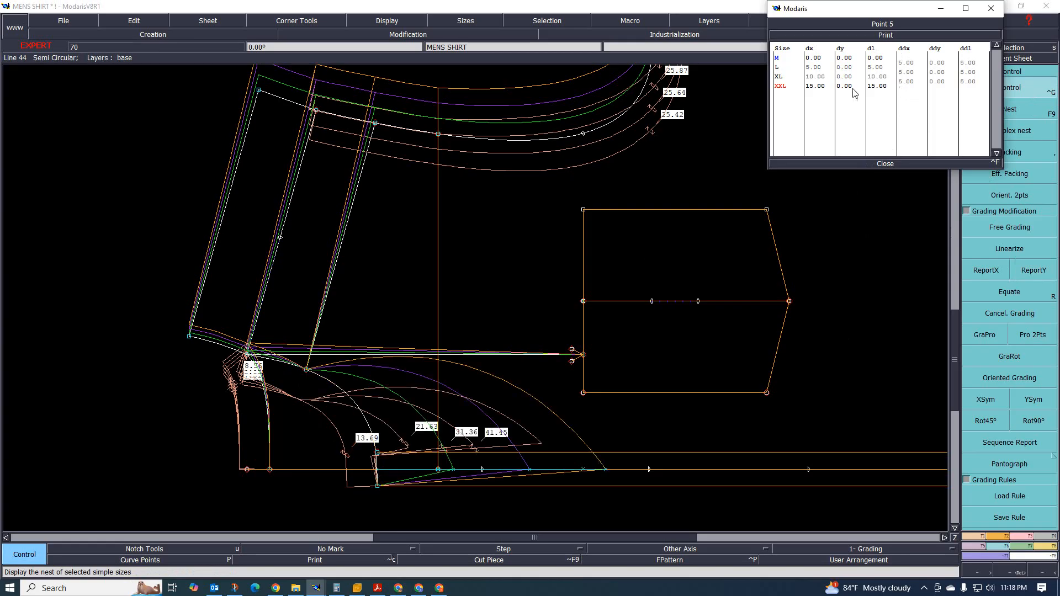
left_click_drag(909, 63, 910, 85)
type(".5")
key("Return")
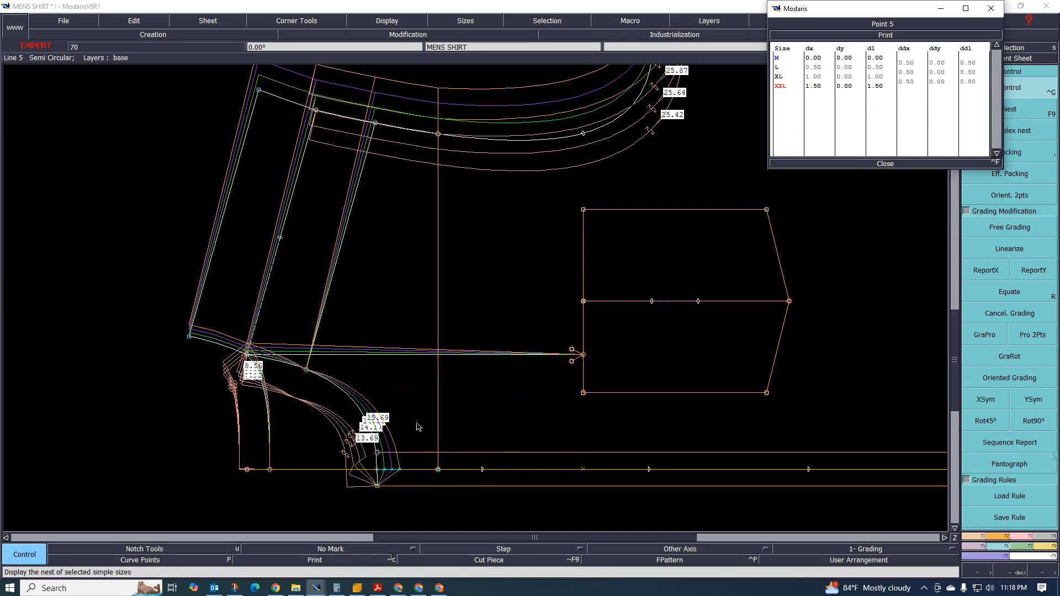
- Copy the centre-front neck point's X grading to the neck end of the outer placket edge with ReportX
scroll(409, 430, "up", 1)
left_click_drag(397, 524, 397, 524)
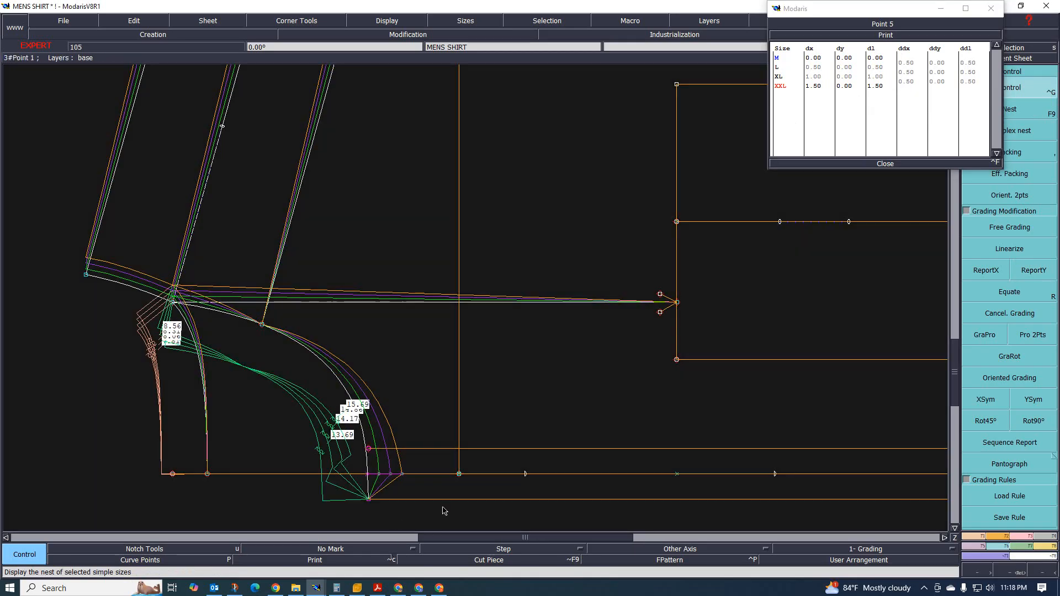
left_click(986, 270)
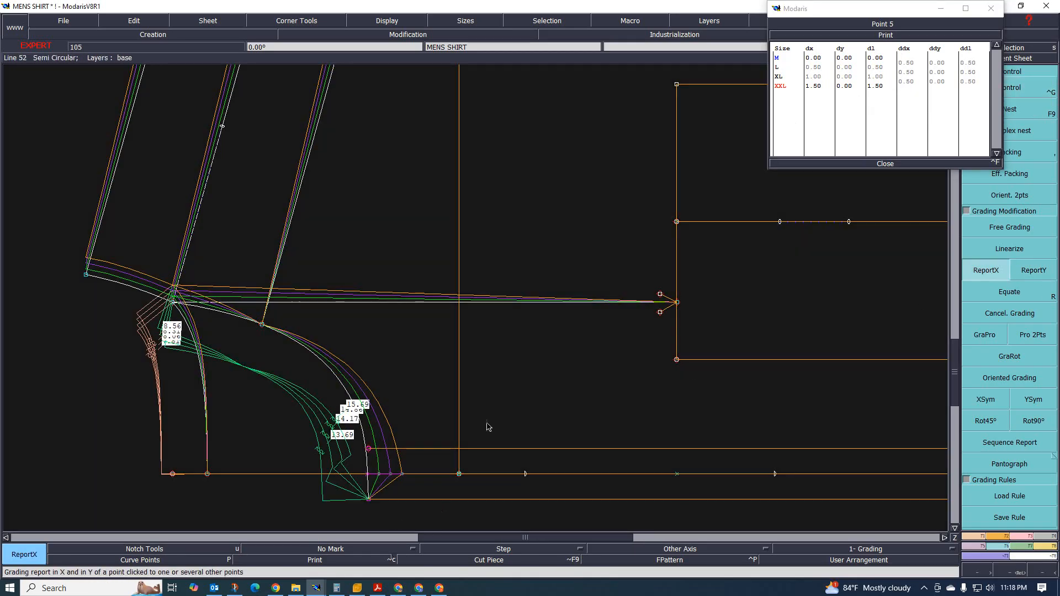
left_click(369, 473)
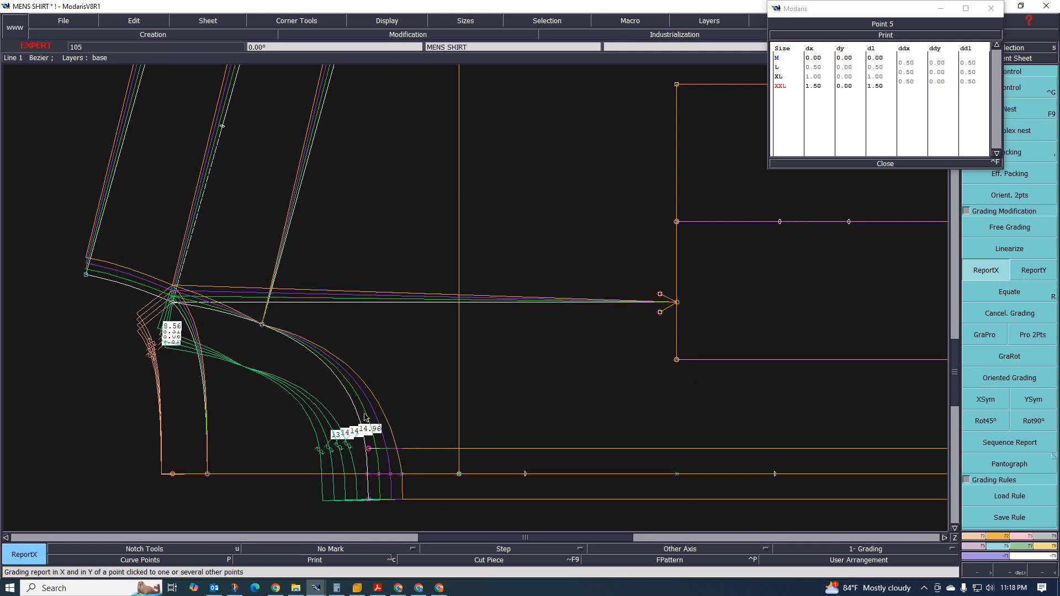
- Grade the front neckline points proportionally between the shoulder neck point and the centre-front neck point with GraPro
scroll(315, 372, "up", 3)
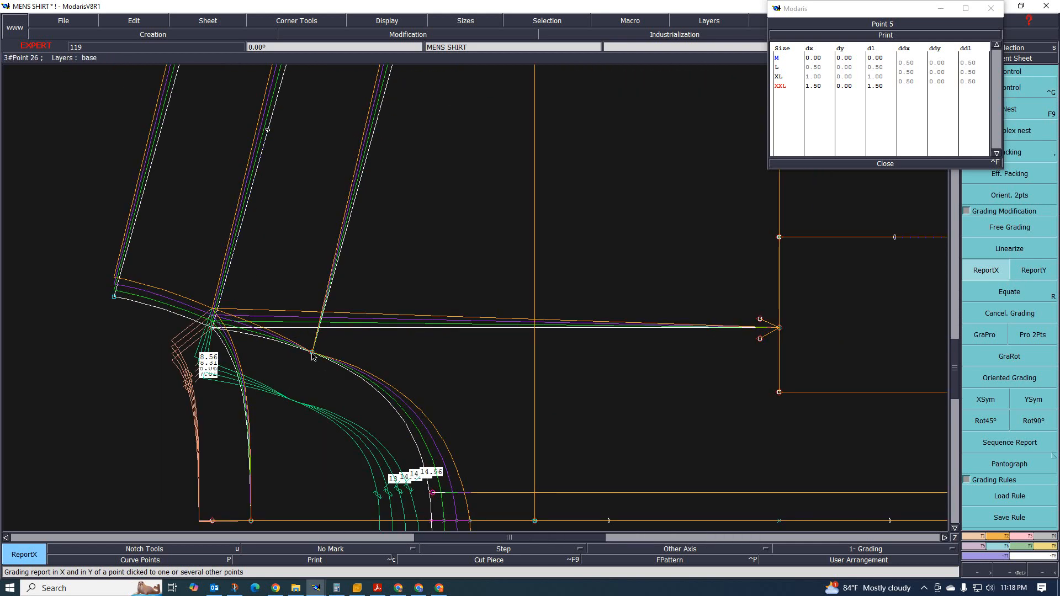
left_click(982, 341)
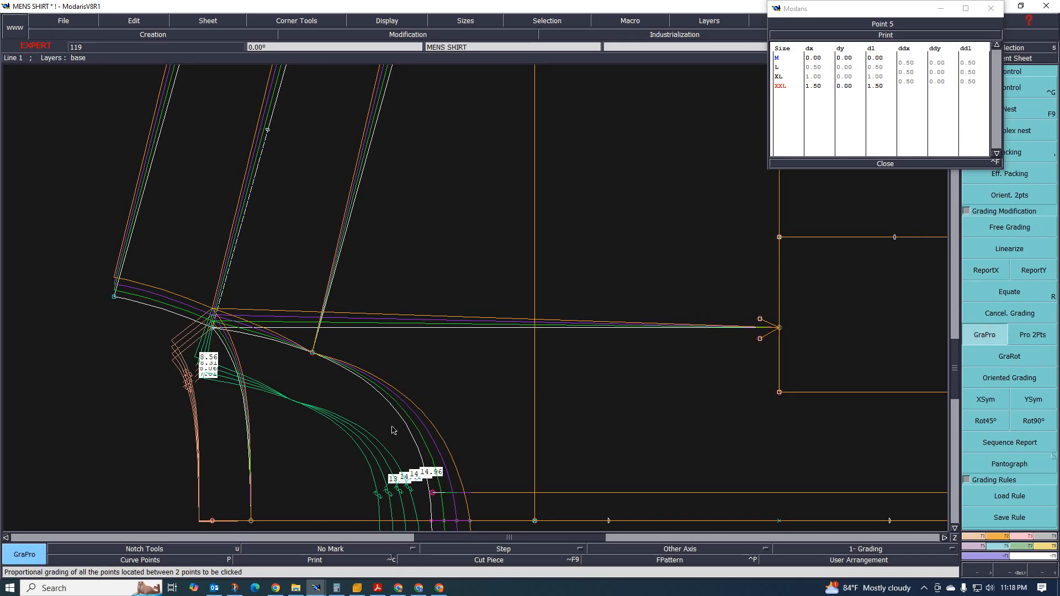
left_click(432, 521)
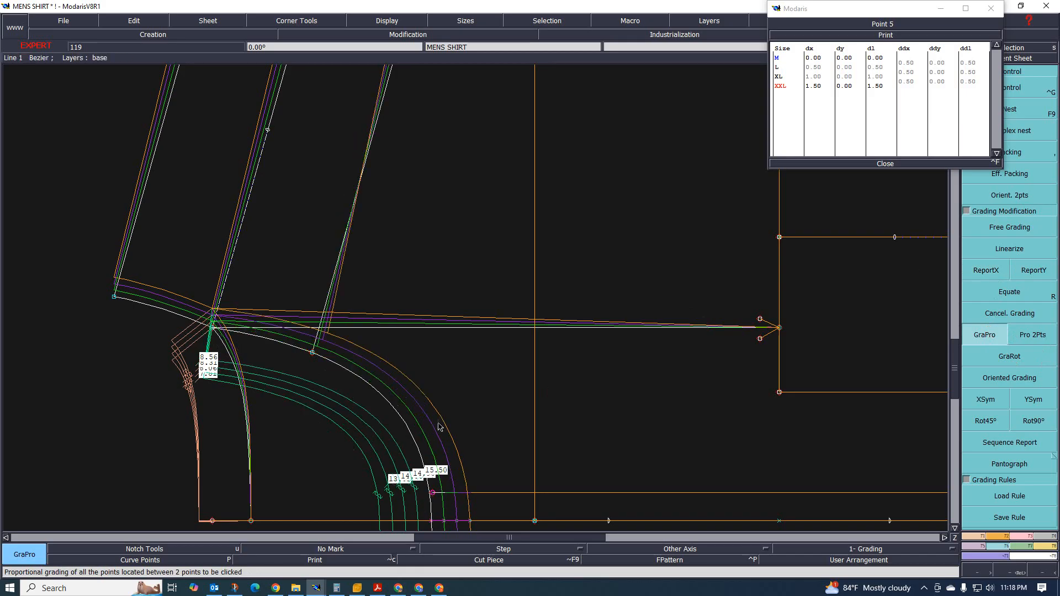
- Examine the nested neckline curves and the neck ends of the parallel shoulder lines across the sizes
scroll(365, 337, "up", 1)
scroll(332, 350, "down", 2)
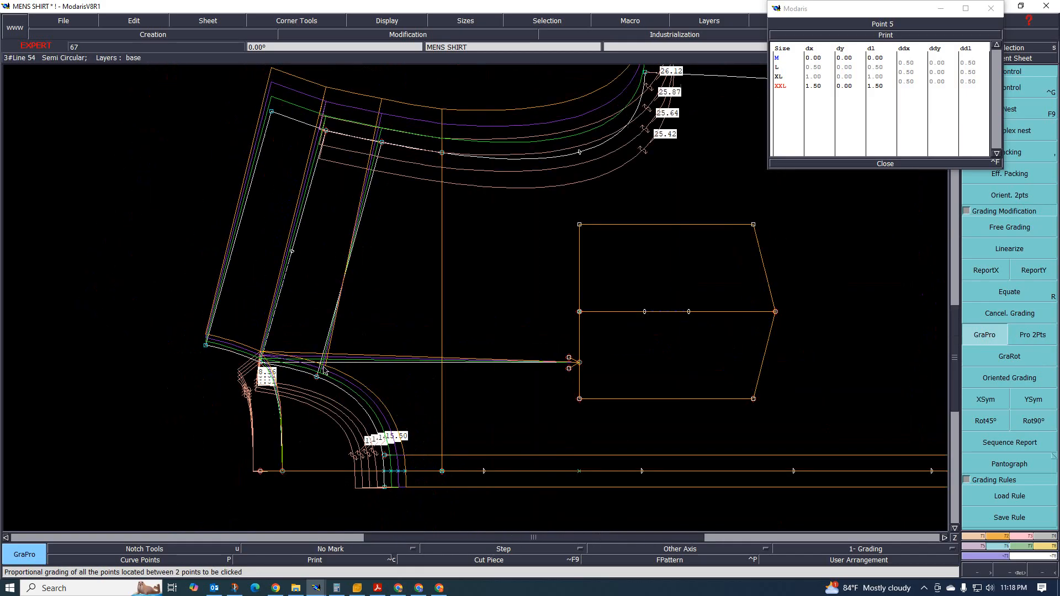
scroll(244, 359, "up", 1)
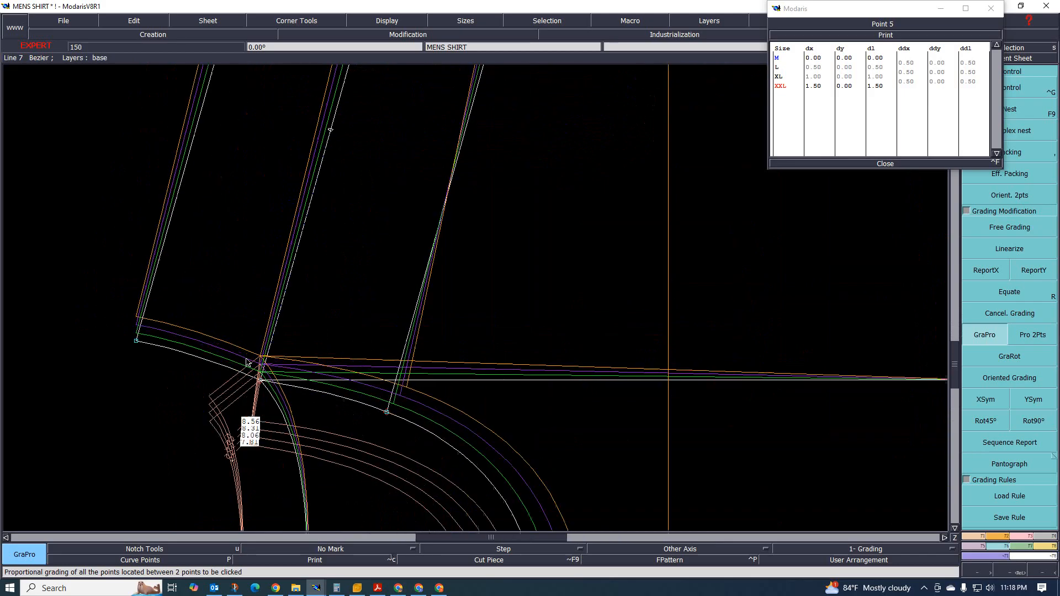
scroll(253, 362, "down", 1)
scroll(260, 379, "up", 3)
scroll(284, 390, "down", 1)
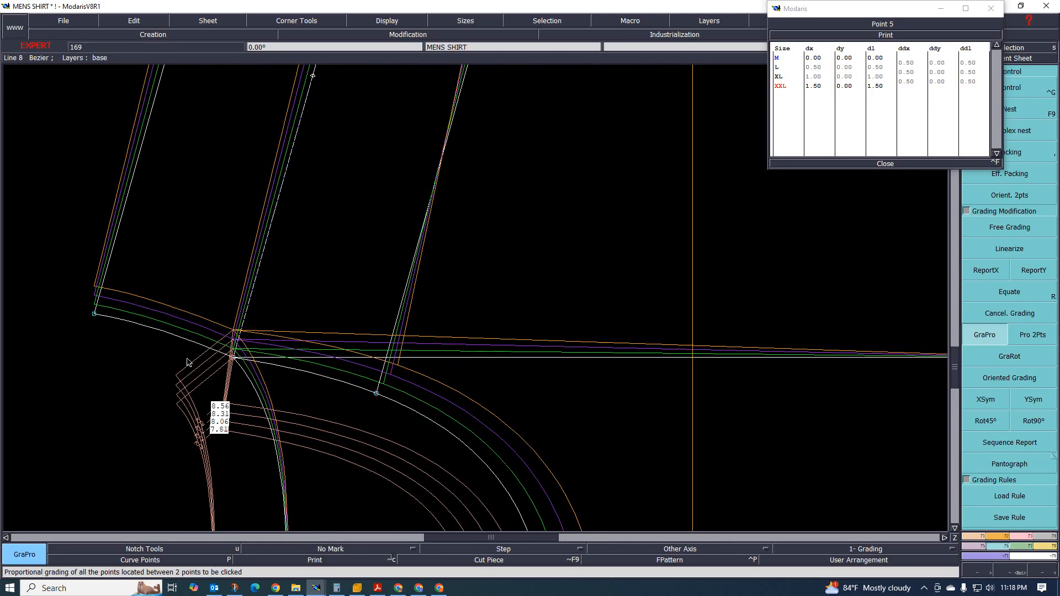
scroll(147, 346, "down", 2)
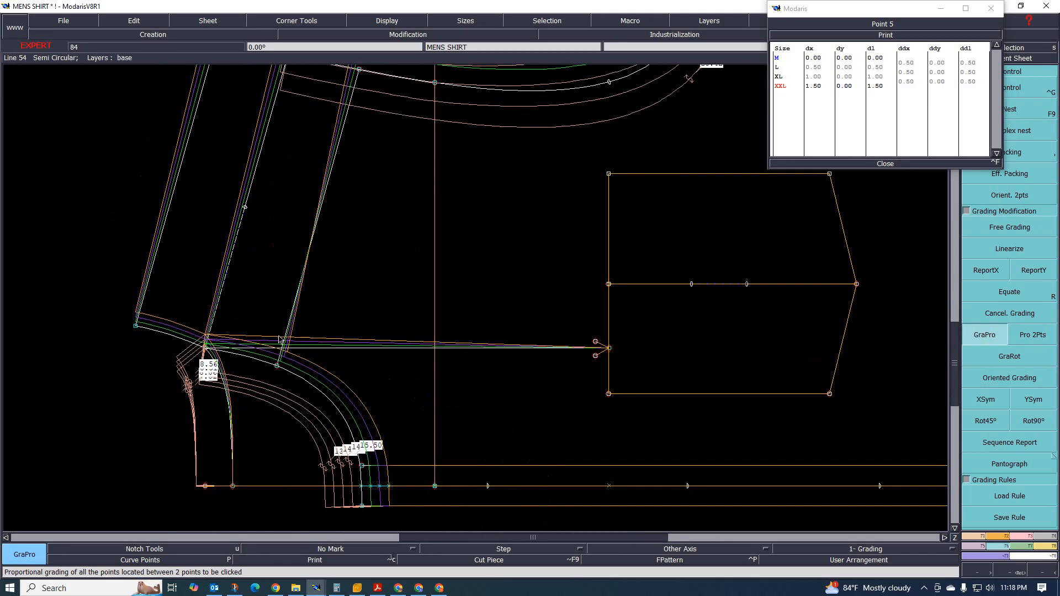
scroll(252, 349, "up", 1)
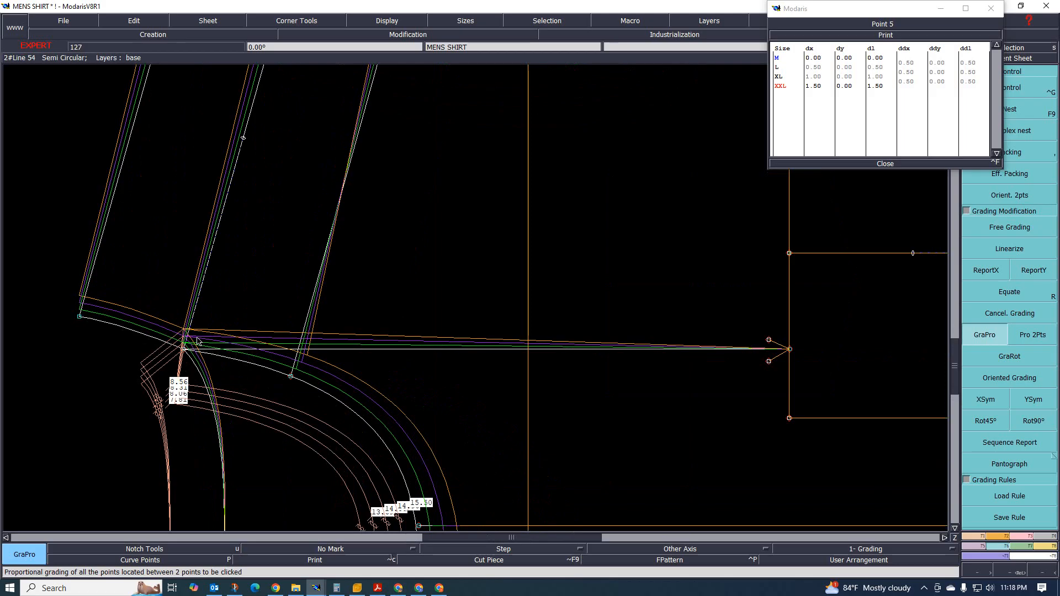
scroll(312, 374, "down", 2)
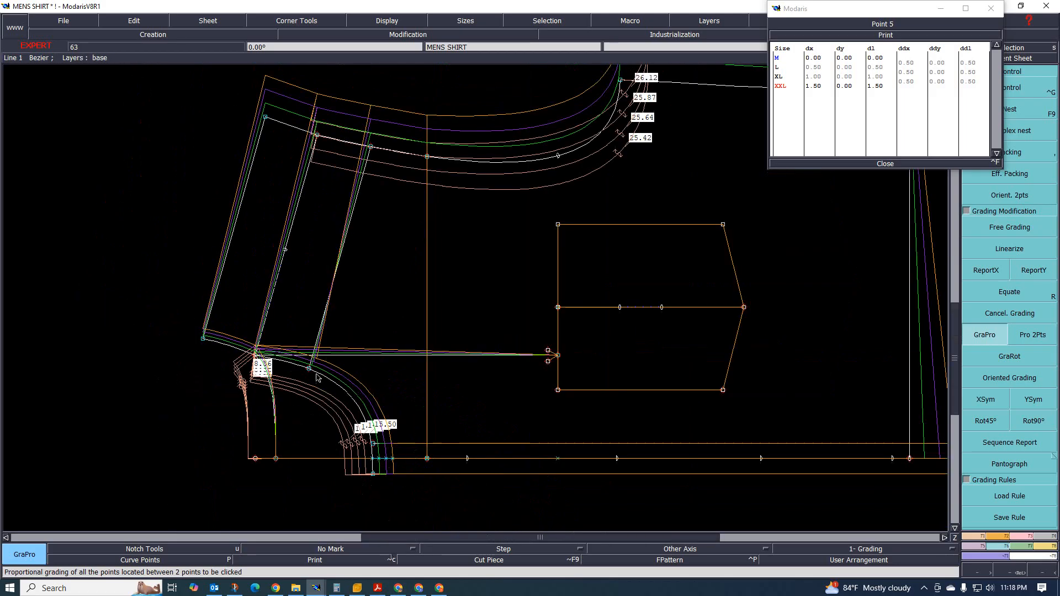
scroll(318, 367, "up", 1)
scroll(306, 345, "up", 1)
scroll(221, 339, "down", 2)
scroll(224, 342, "up", 2)
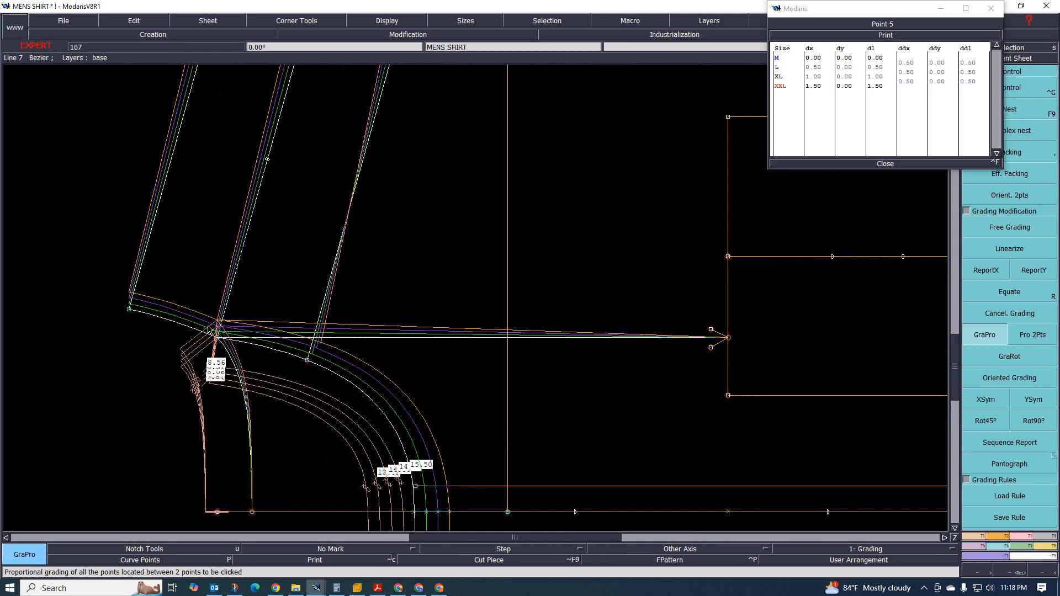
- Copy the X grading to the neck end of the innermost parallel shoulder line with ReportX and close the grading table
left_click(985, 270)
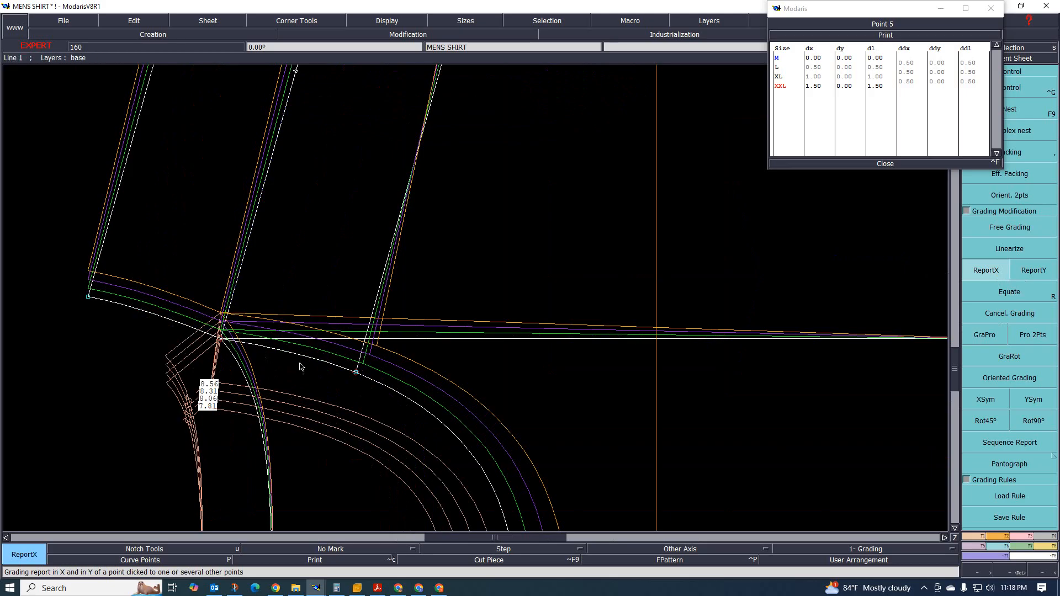
scroll(356, 374, "down", 2)
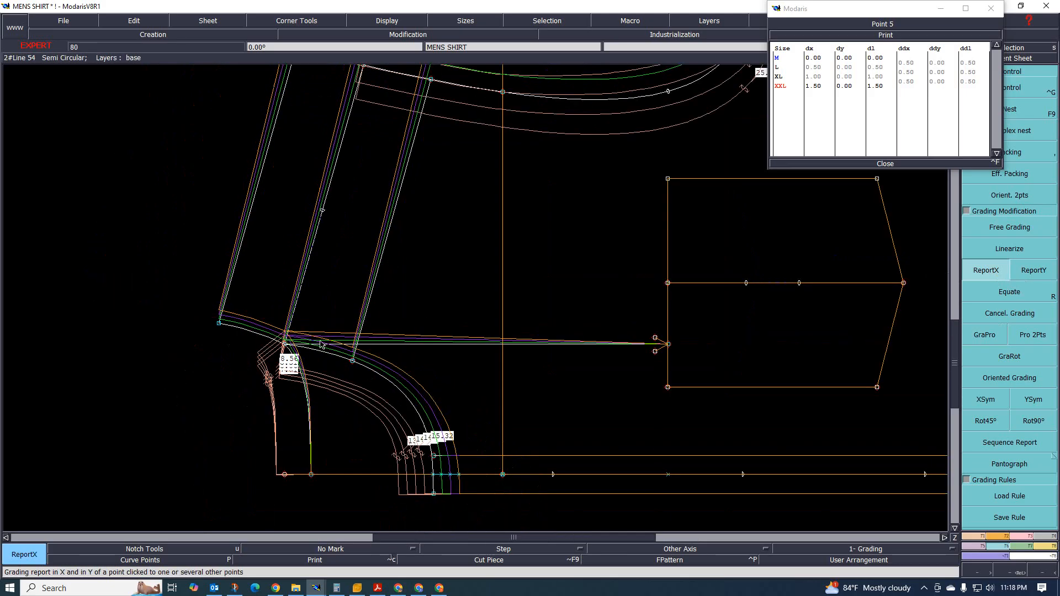
scroll(188, 323, "up", 1)
scroll(188, 323, "up", 1)
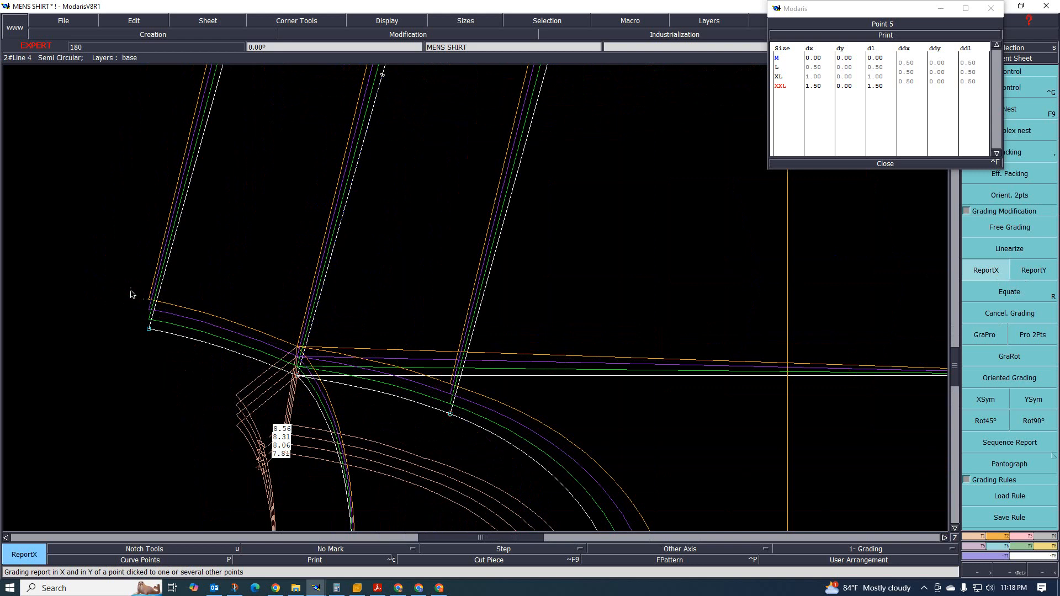
scroll(386, 362, "down", 2)
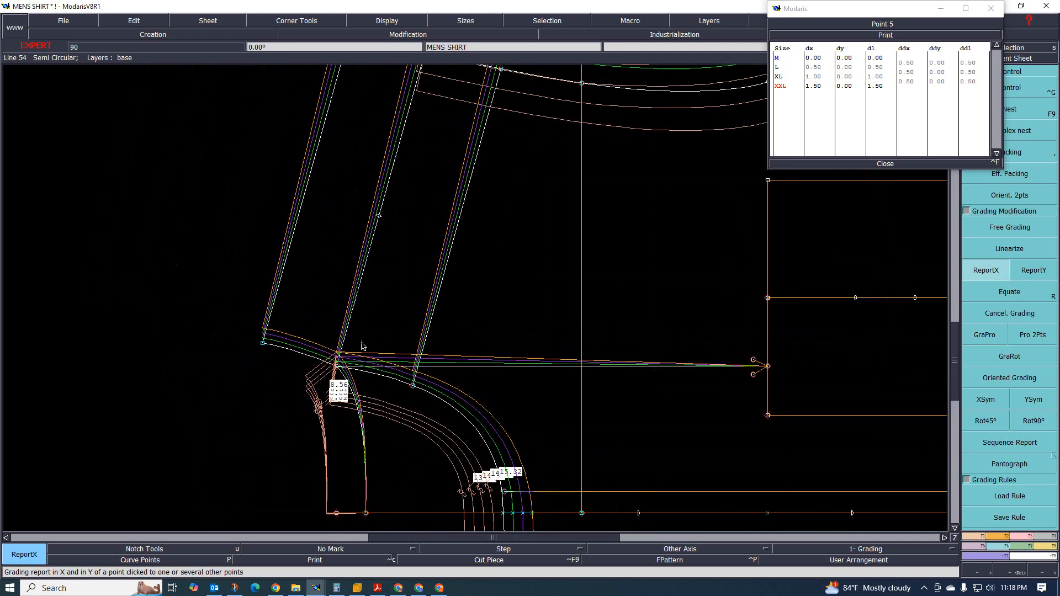
scroll(361, 346, "down", 3)
scroll(434, 362, "up", 2)
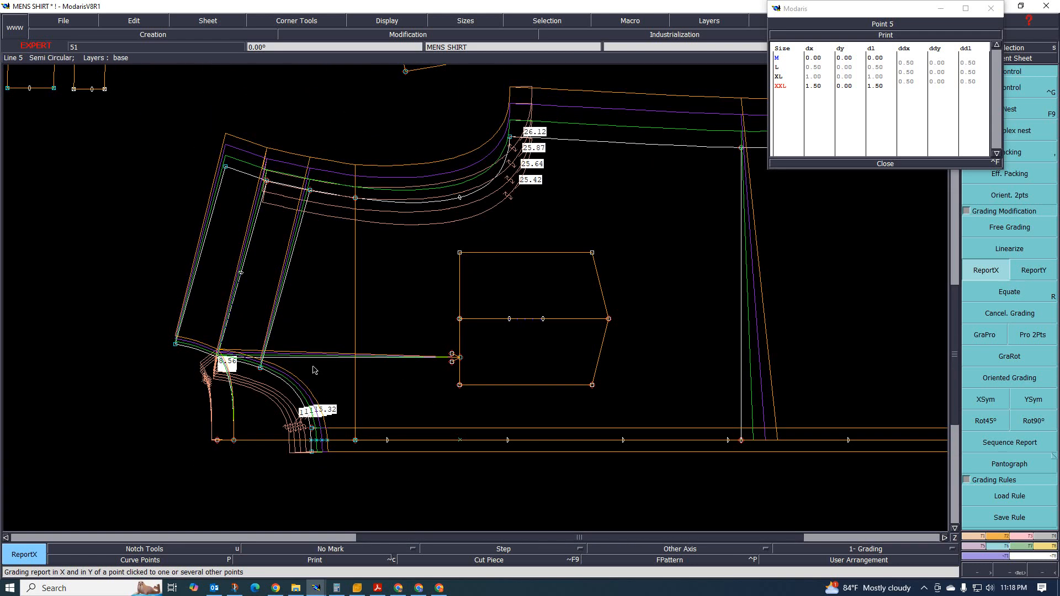
scroll(386, 393, "up", 1)
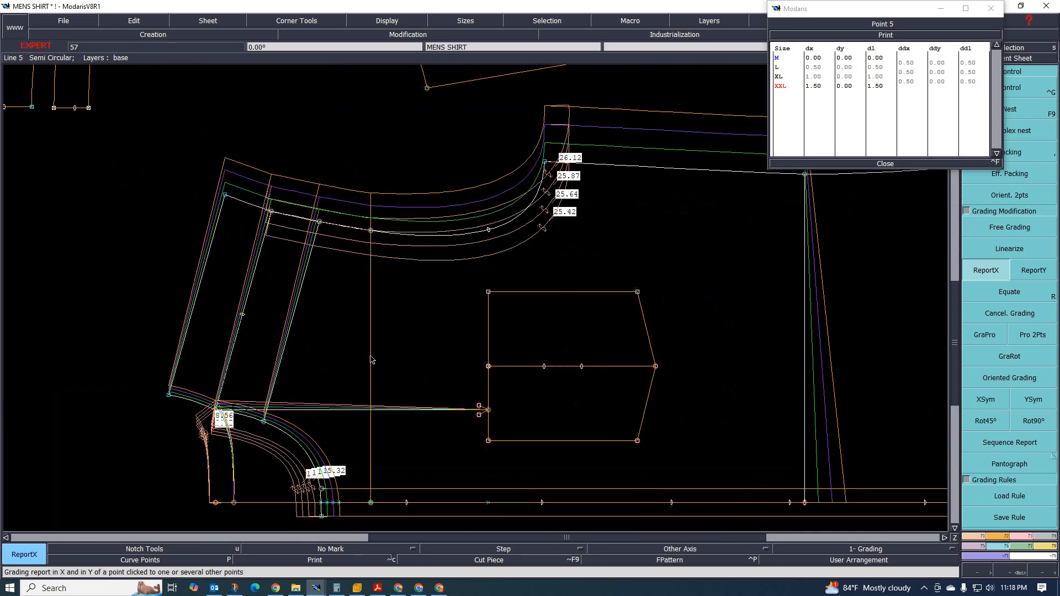
left_click(884, 164)
- Set the ddx of the cross-chest line's armhole point to 1 for the L to XL step with Control
key("ctrl+g")
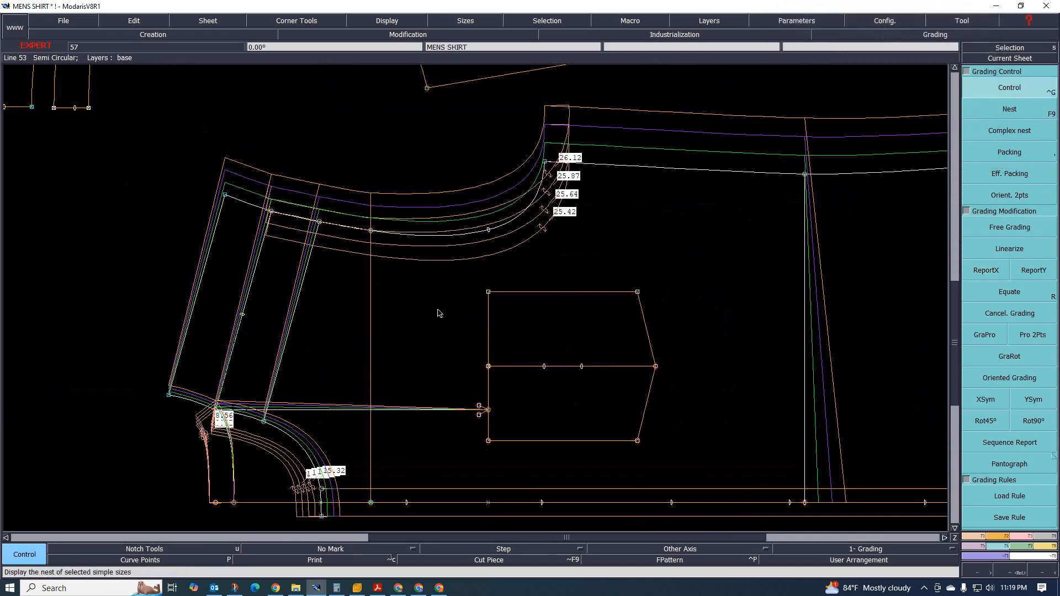
left_click(371, 236)
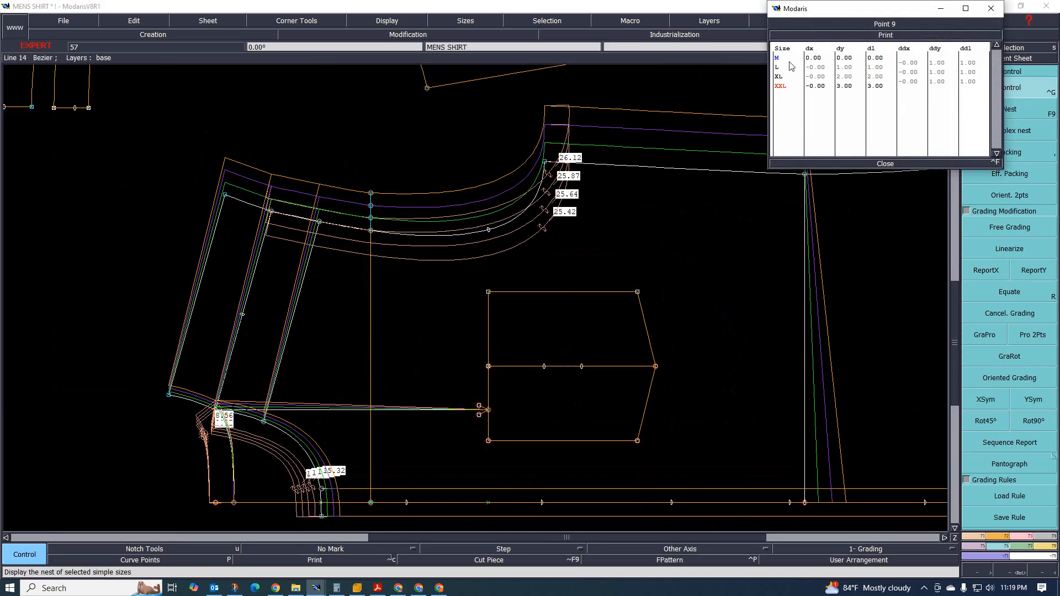
left_click(909, 72)
type("1")
key("Return")
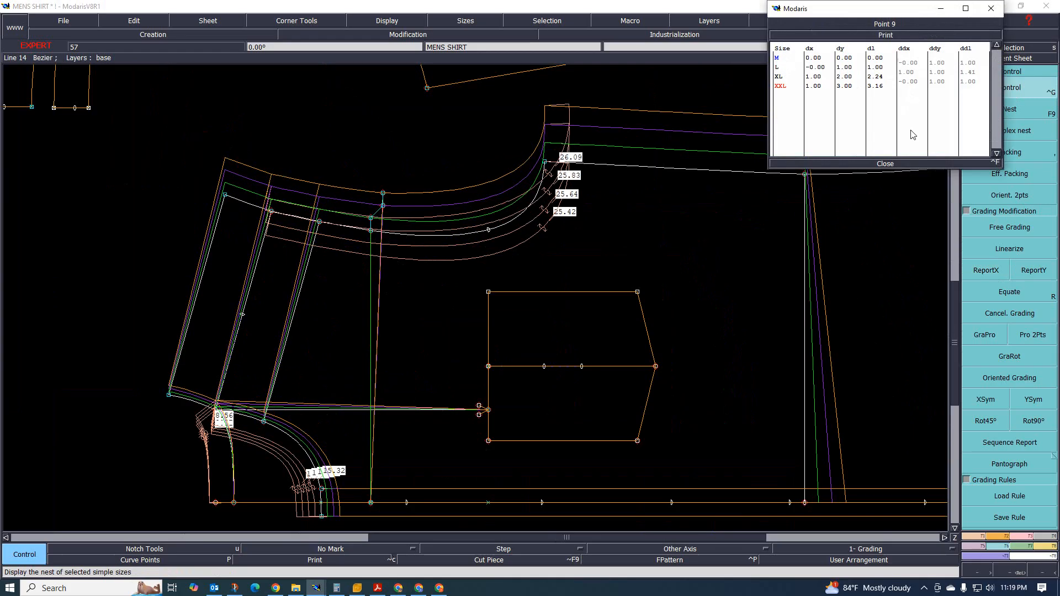
left_click(885, 163)
- Copy the armhole point's X grading to the centre-front end of the cross-chest line with ReportX
left_click(985, 270)
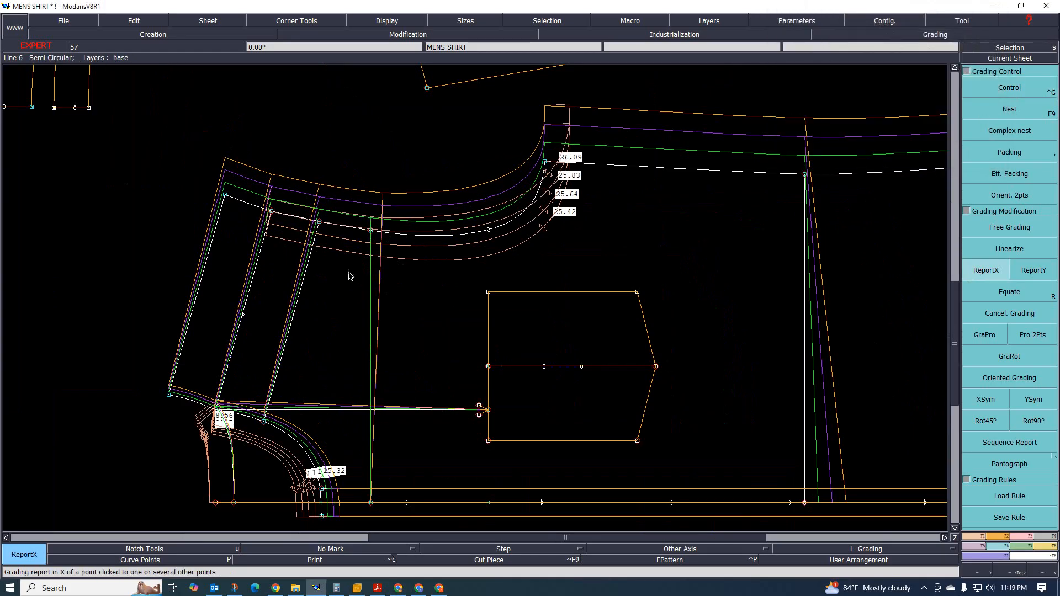
left_click(372, 503)
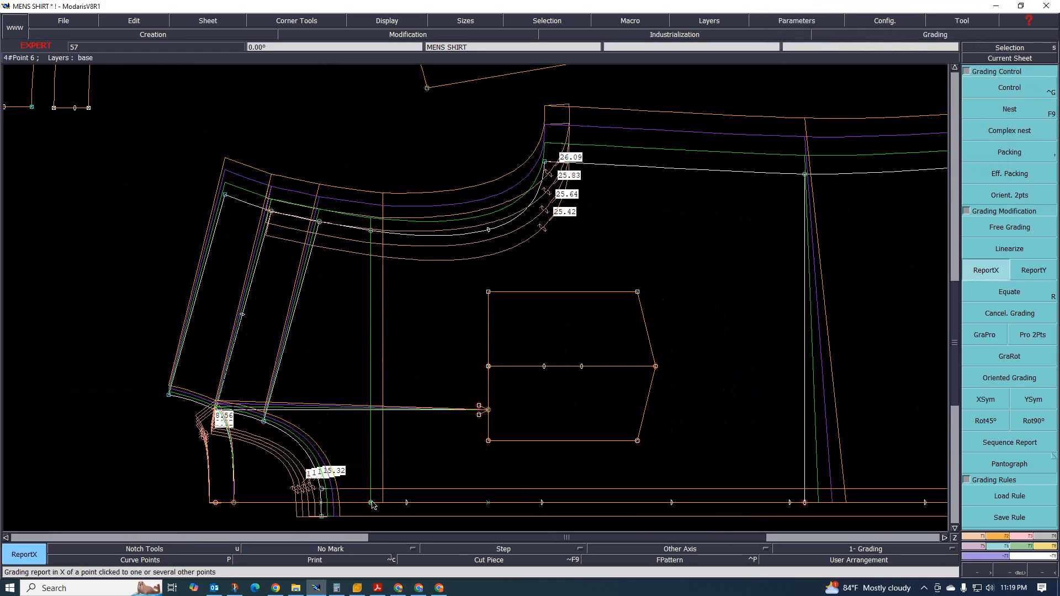
scroll(374, 391, "down", 3)
scroll(374, 391, "up", 2)
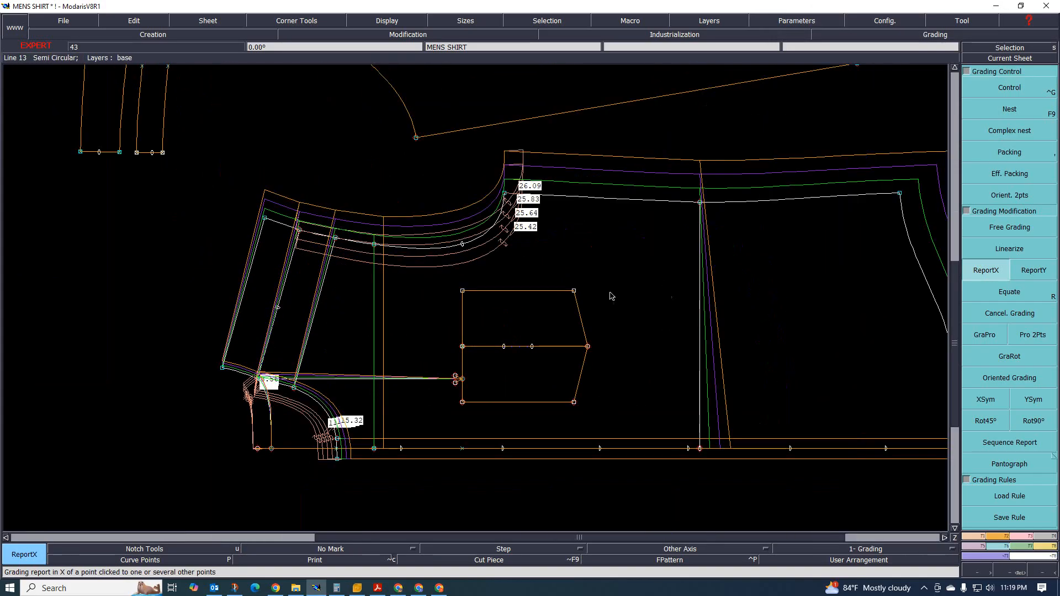
- Grade the waist line's side seam point with Control, setting ddx to 1 for every size step
scroll(610, 296, "down", 3)
scroll(632, 298, "up", 2)
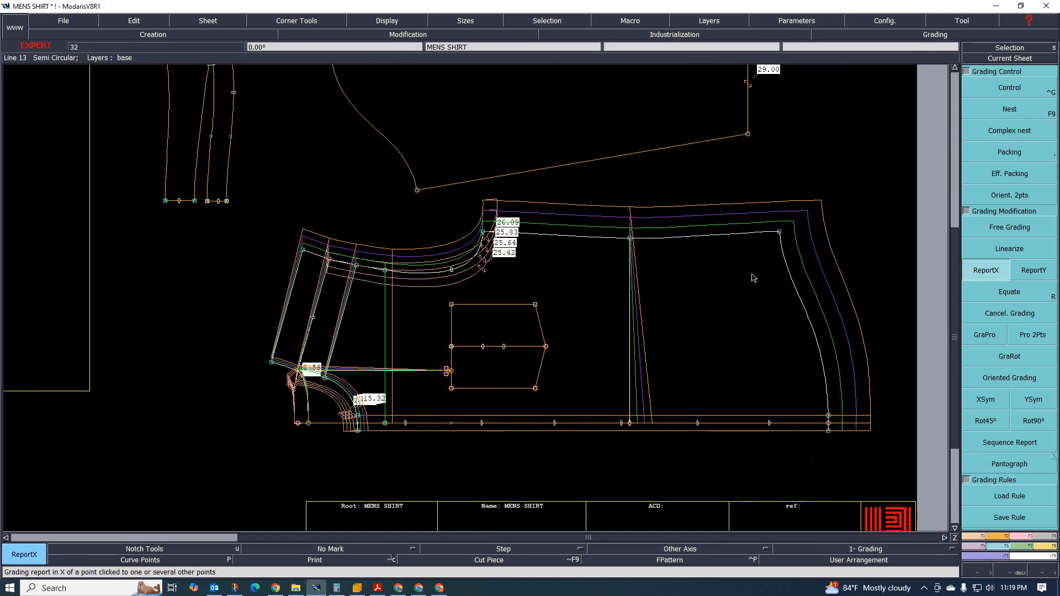
left_click(1010, 88)
left_click(629, 238)
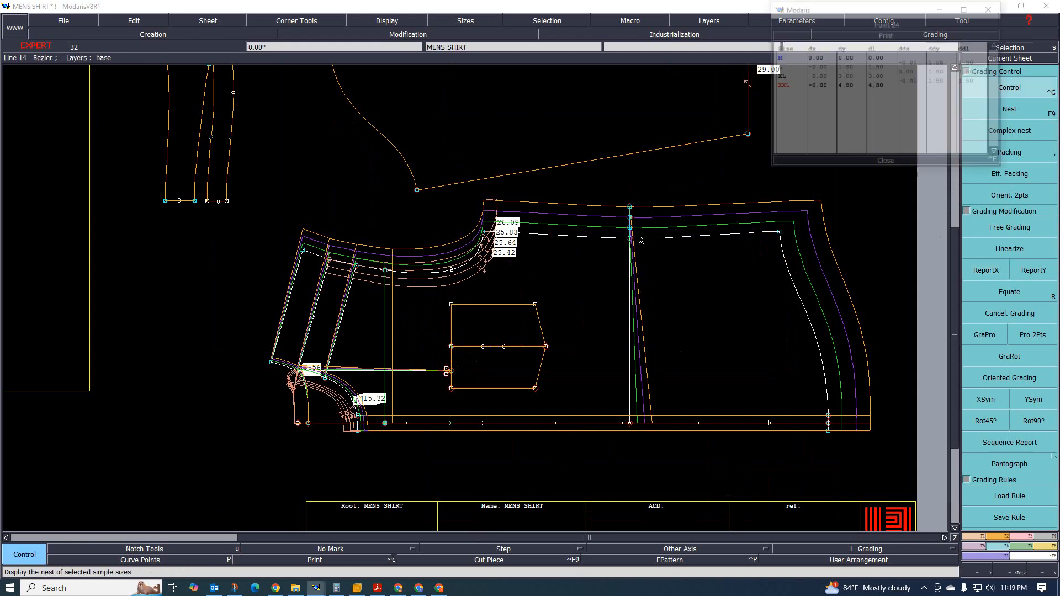
left_click_drag(912, 63, 909, 83)
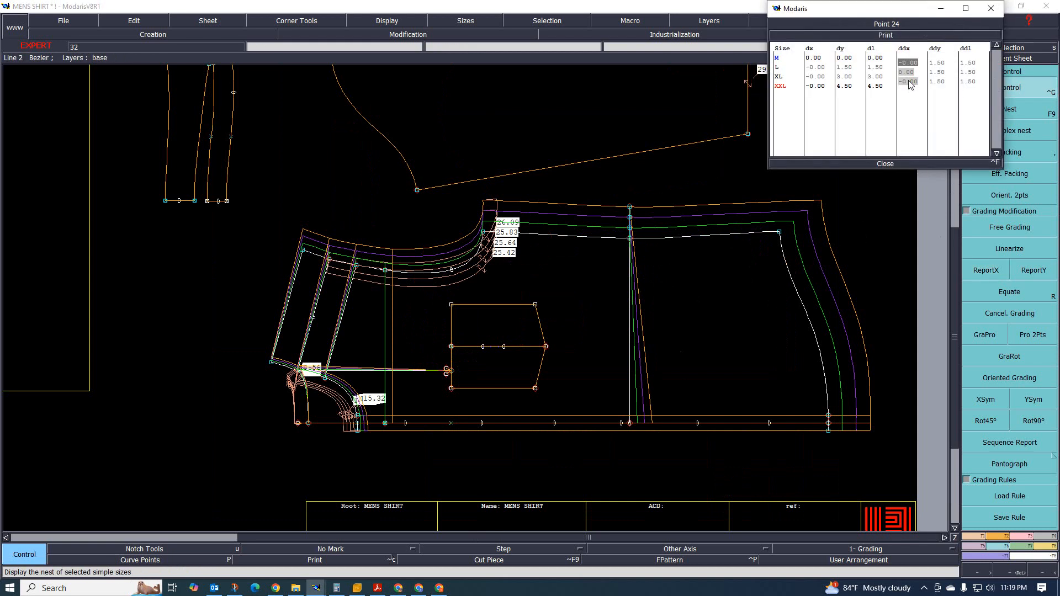
type("1")
key("Return")
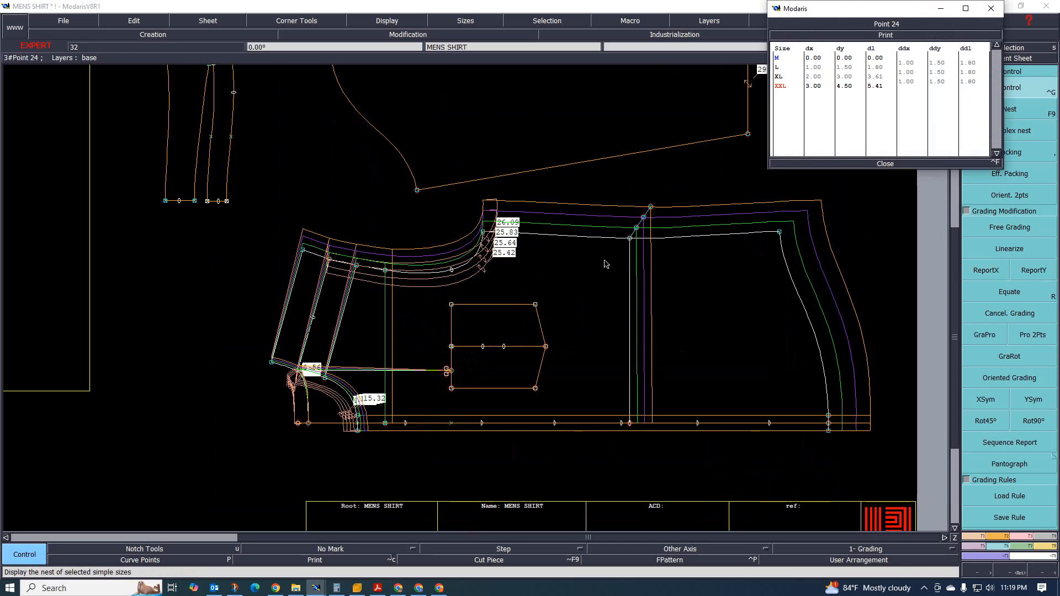
scroll(639, 242, "up", 2)
scroll(524, 285, "down", 2)
scroll(456, 326, "up", 3)
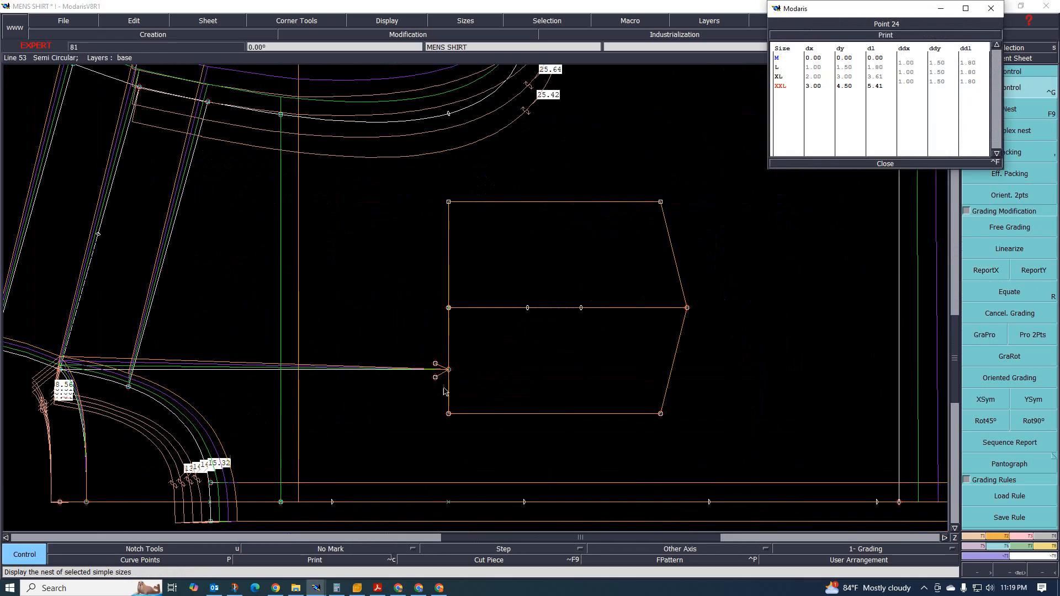
- Close the grading table and copy the shoulder neck point's Y grading to the pocket end of the pocket placement line with ReportY
scroll(441, 375, "down", 2)
scroll(431, 371, "up", 1)
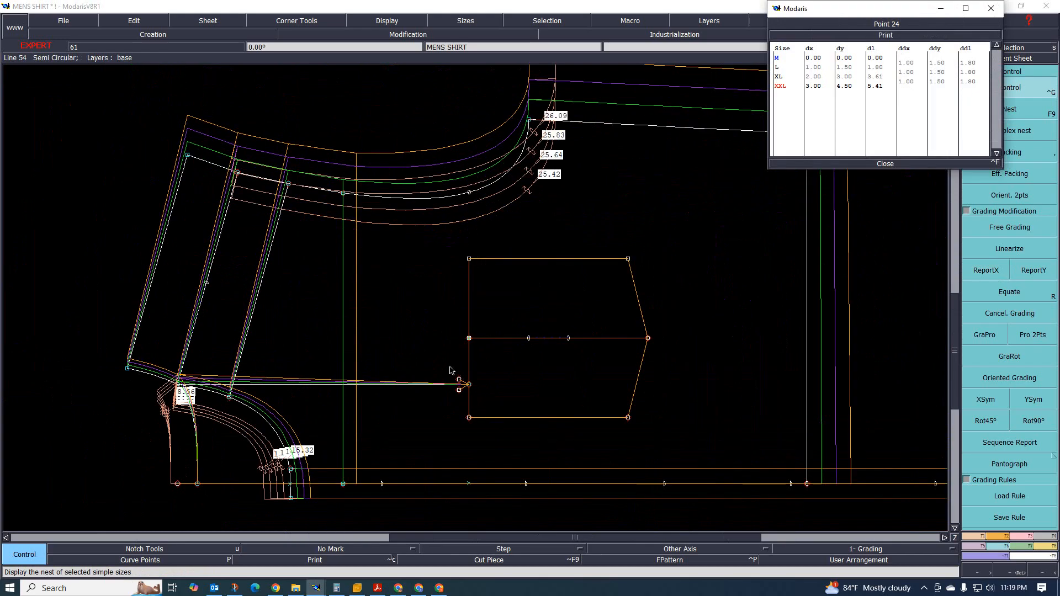
scroll(456, 399, "up", 1)
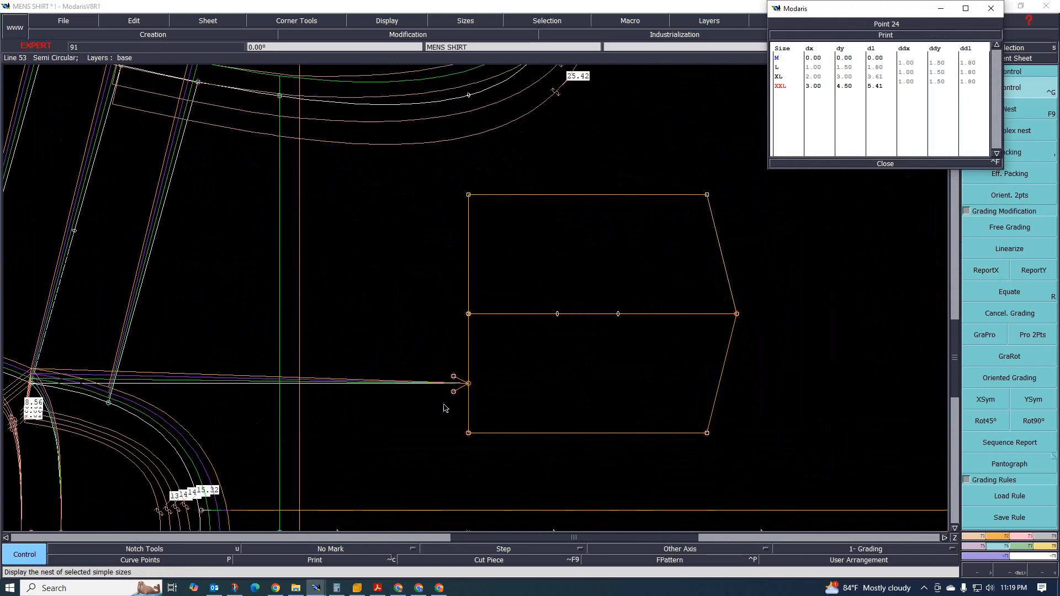
left_click(885, 164)
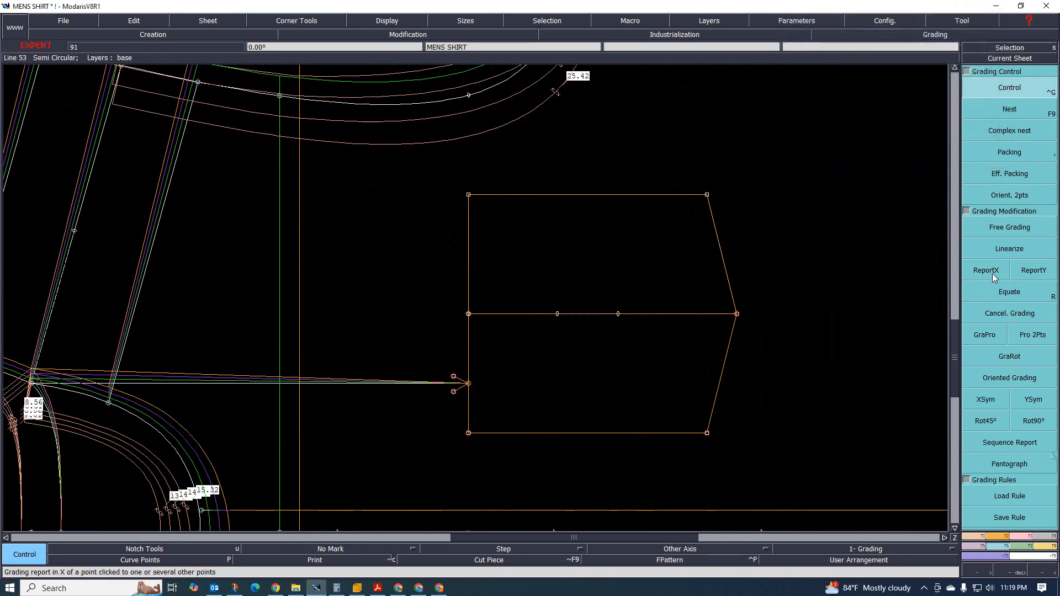
left_click(986, 271)
left_click(1034, 271)
scroll(812, 331, "down", 1)
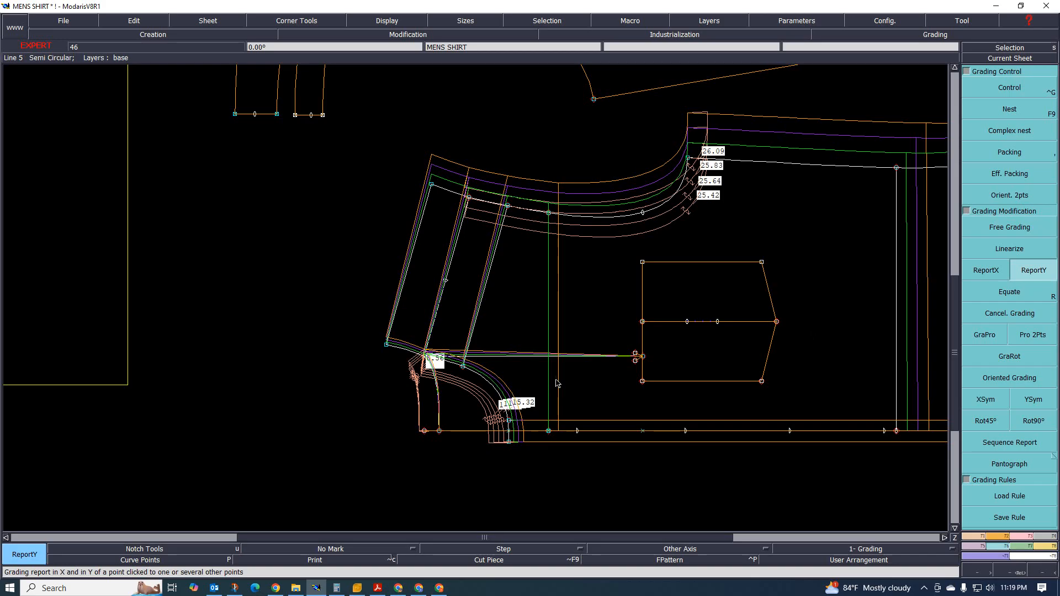
scroll(469, 331, "up", 2)
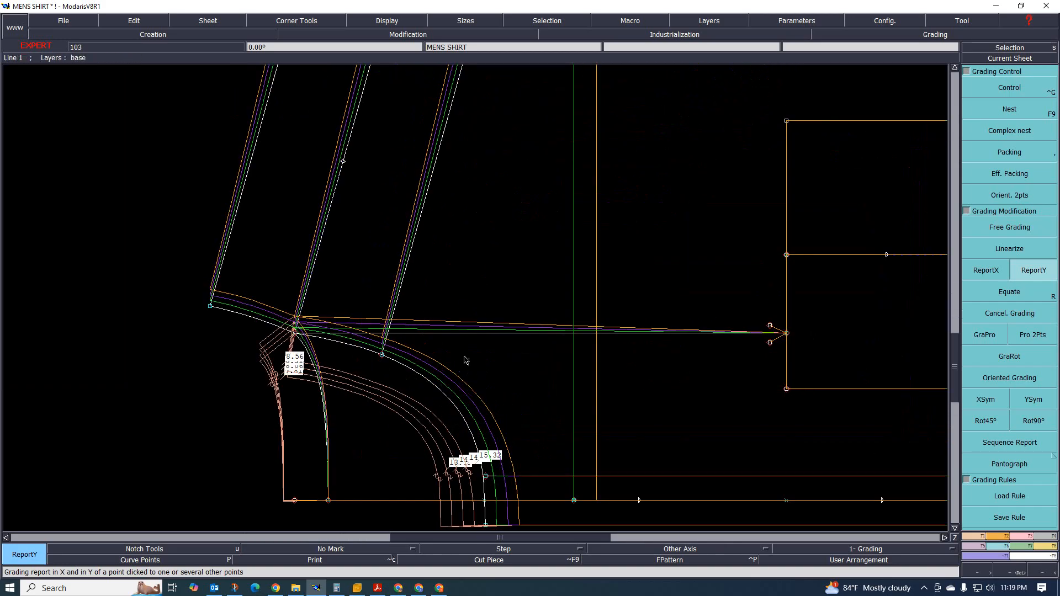
left_click(787, 333)
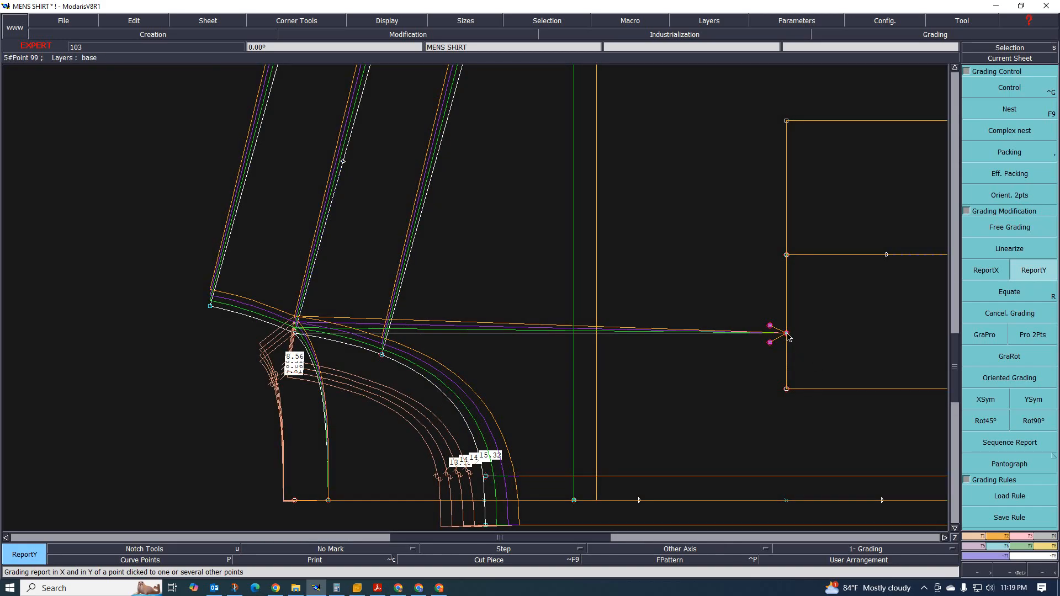
right_click(532, 296)
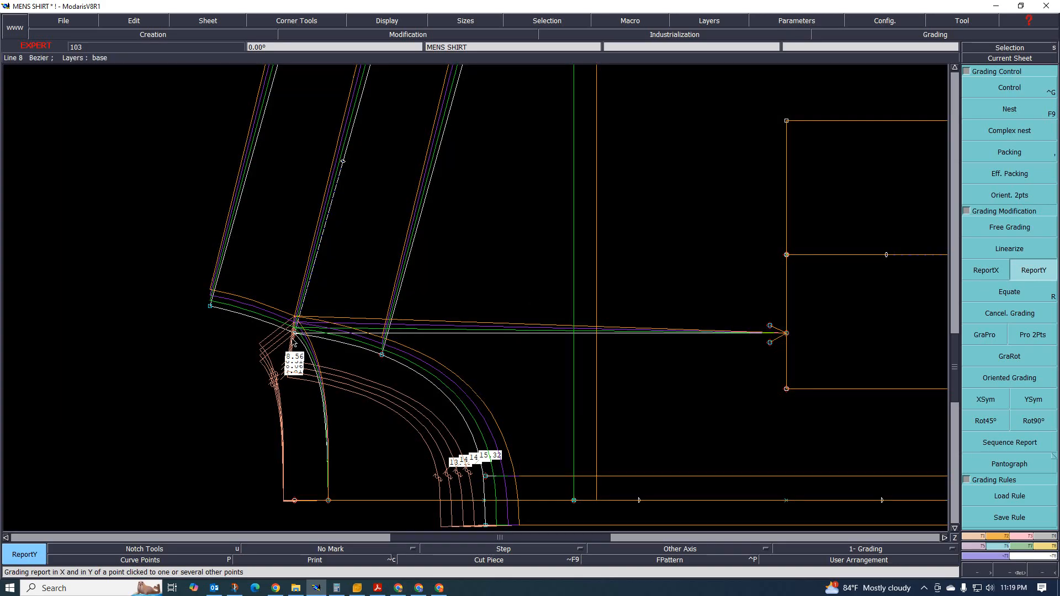
left_click_drag(280, 299, 817, 353)
left_click(1033, 272)
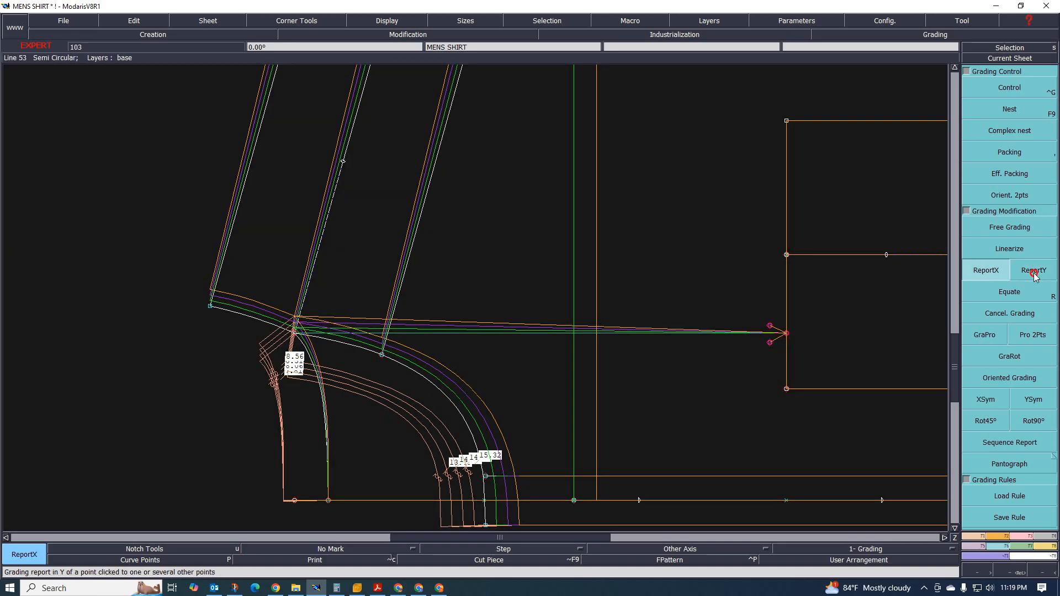
left_click(296, 334)
scroll(252, 363, "down", 2)
scroll(553, 378, "up", 1)
left_click(539, 346)
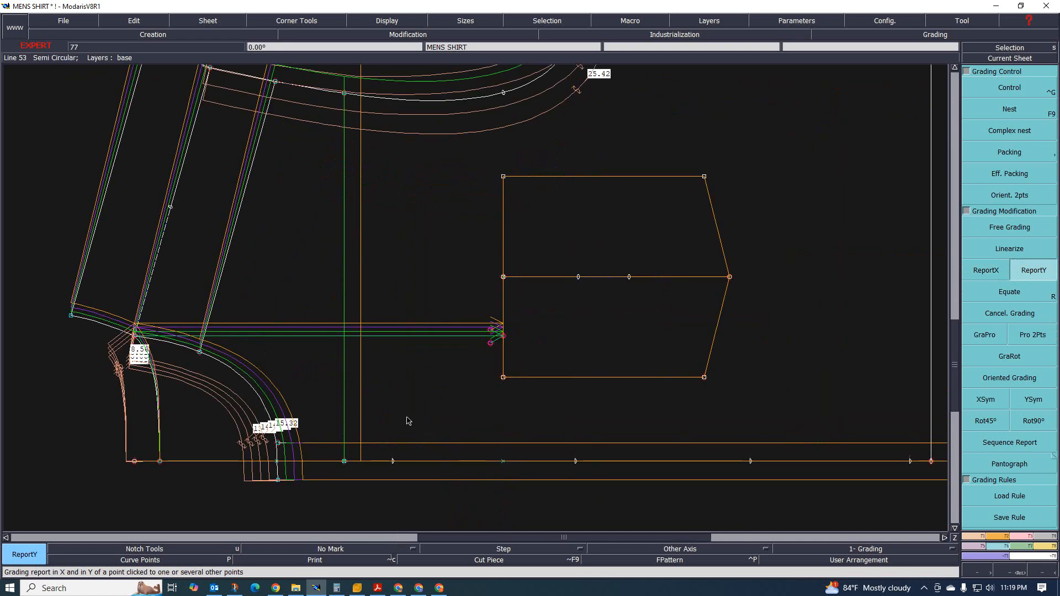
scroll(425, 402, "down", 1)
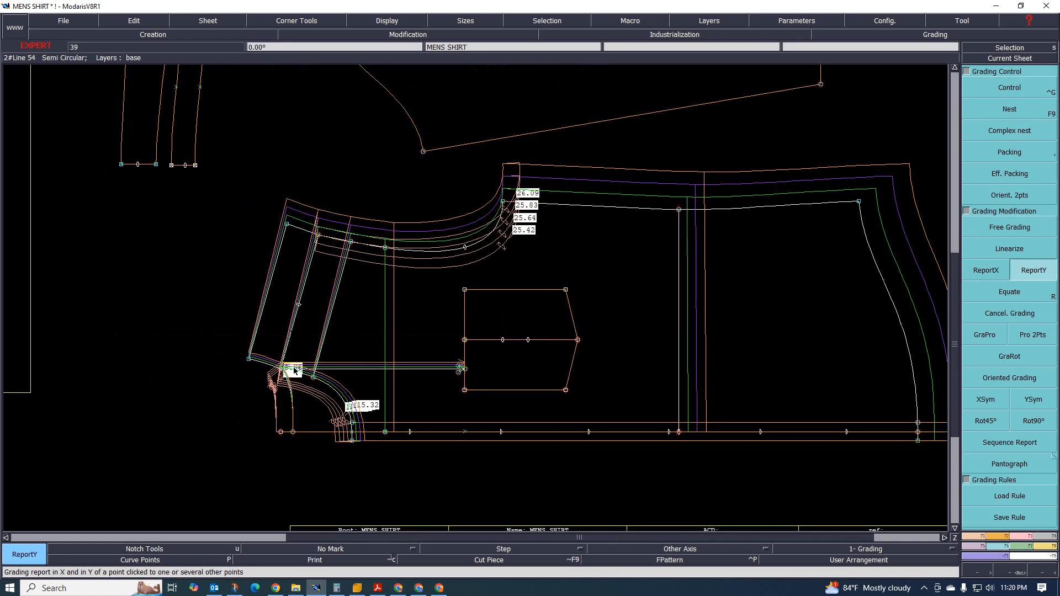
scroll(294, 367, "down", 1)
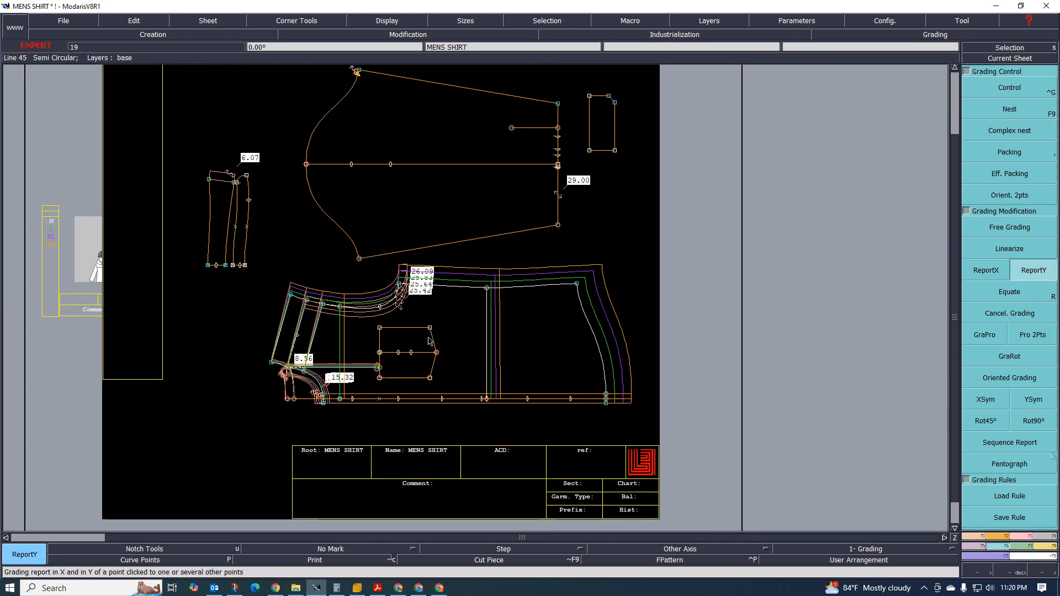
- Check the sleeve length in the PDF size chart, then grade the upper corner of the sleeve opening with ddx 1 for every size step
left_click(377, 589)
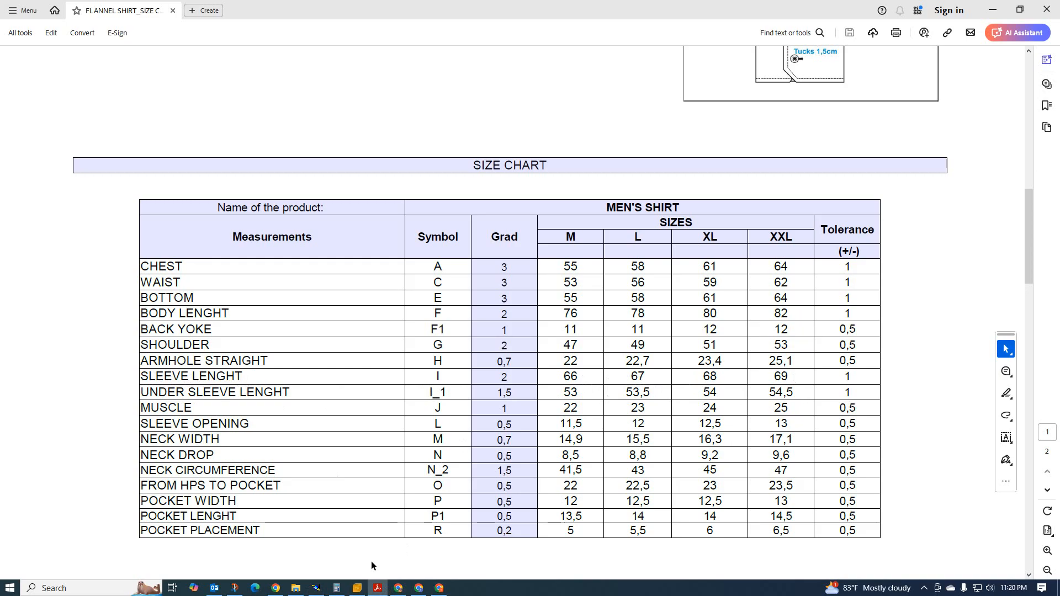
left_click(315, 588)
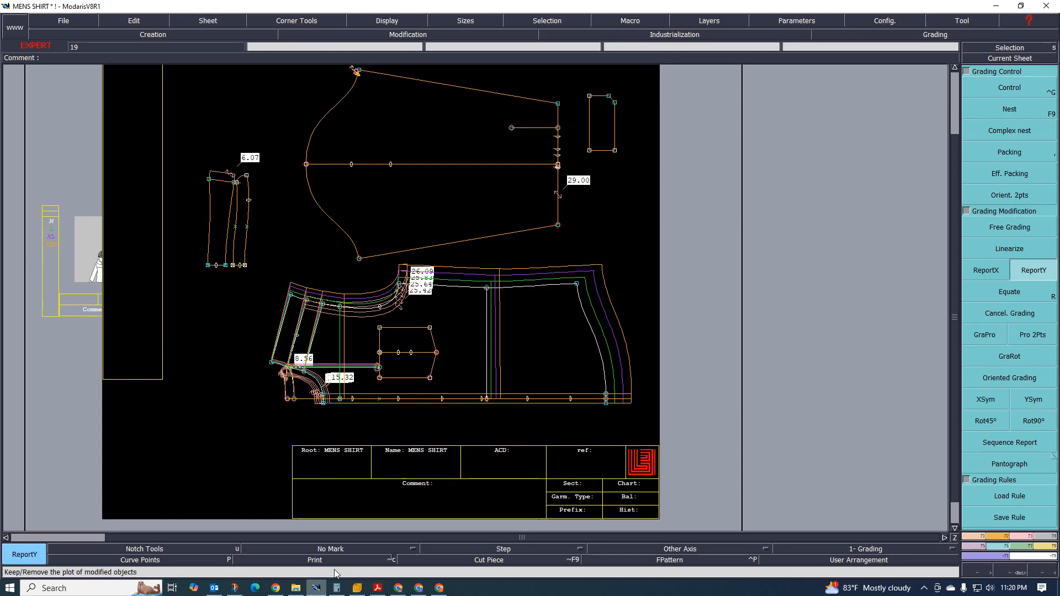
scroll(458, 276, "down", 3)
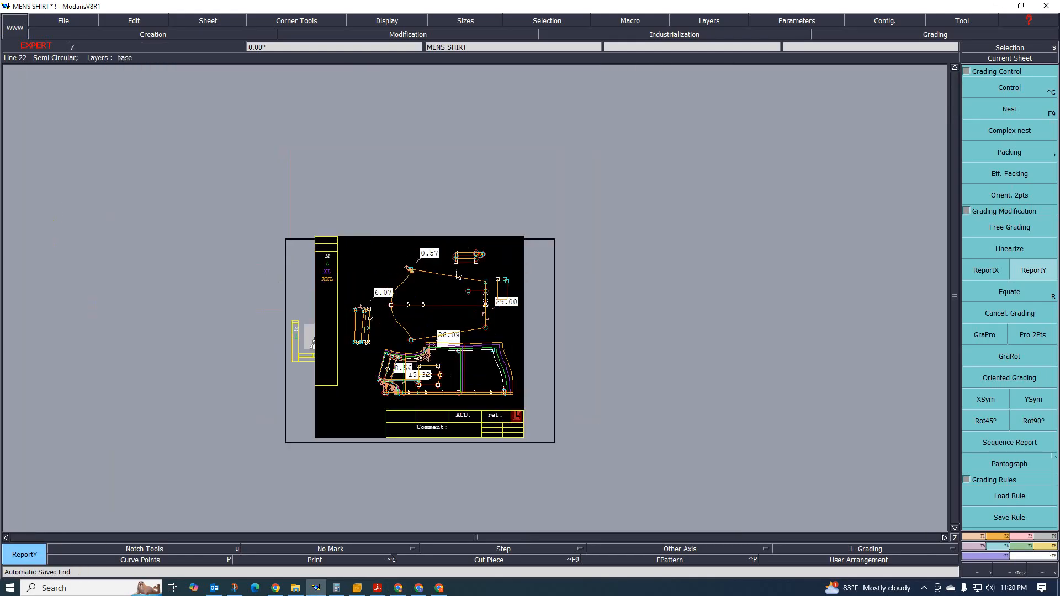
scroll(456, 275, "up", 4)
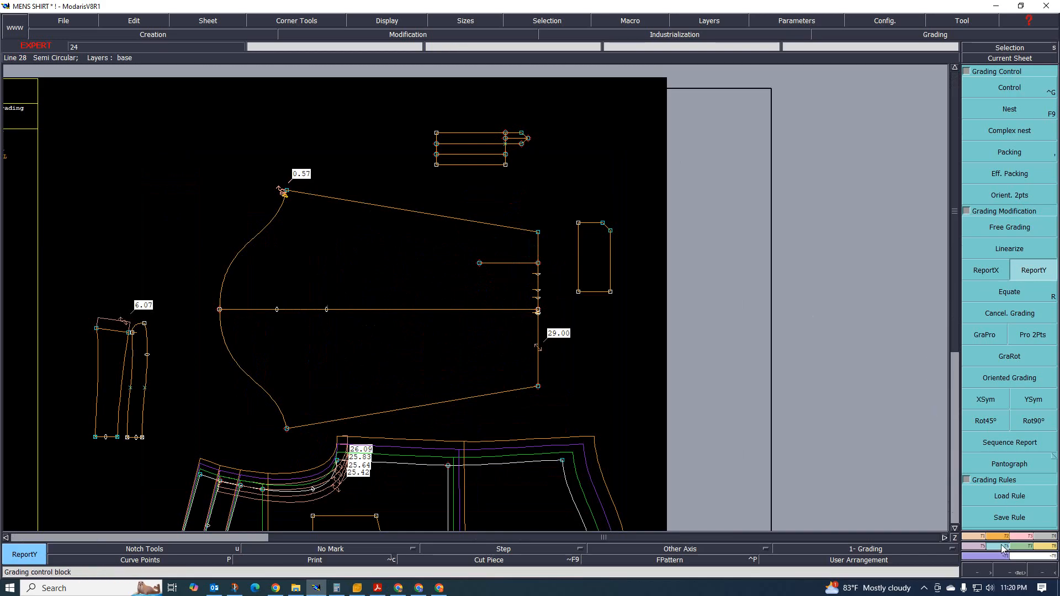
key("ctrl+g")
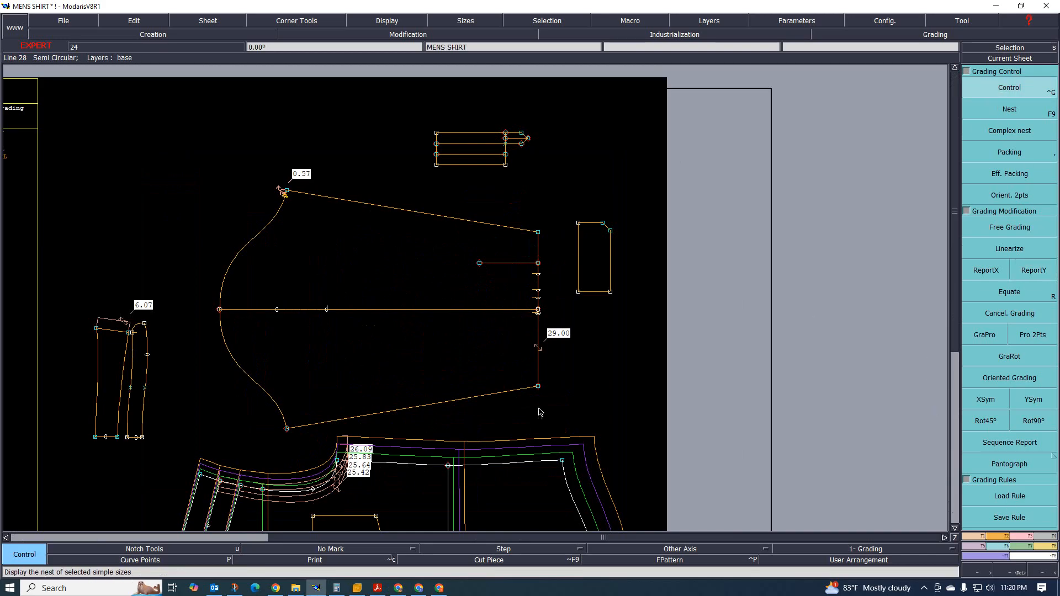
scroll(544, 311, "up", 2)
left_click(536, 206)
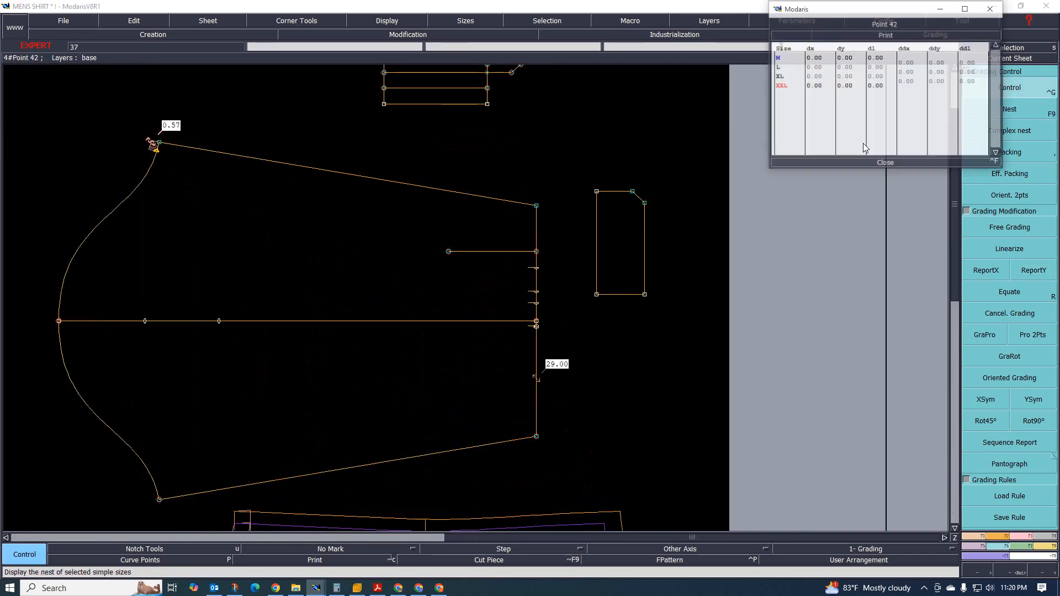
left_click_drag(904, 61, 909, 84)
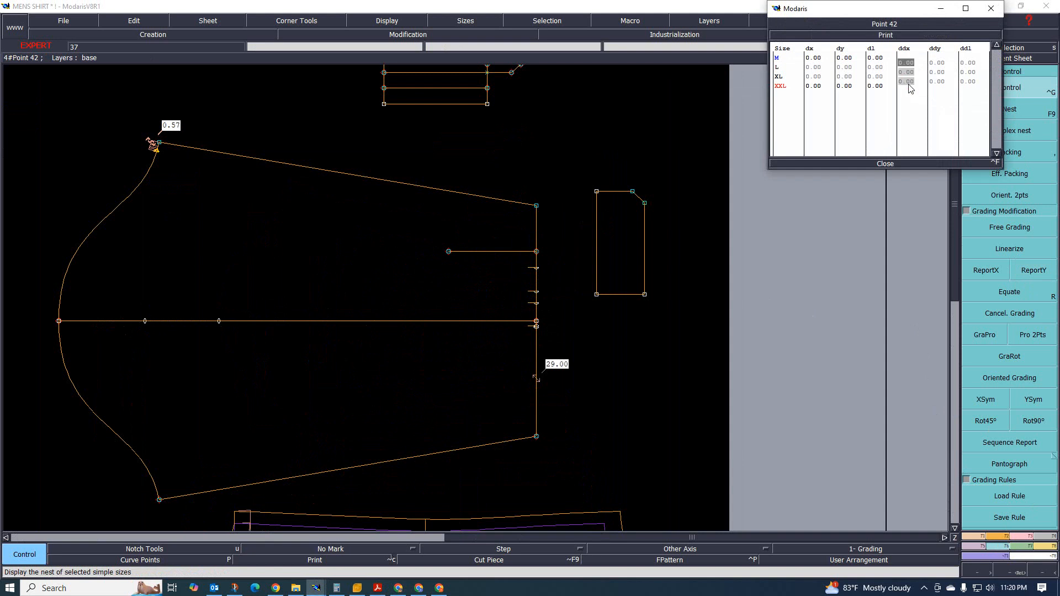
key("Return")
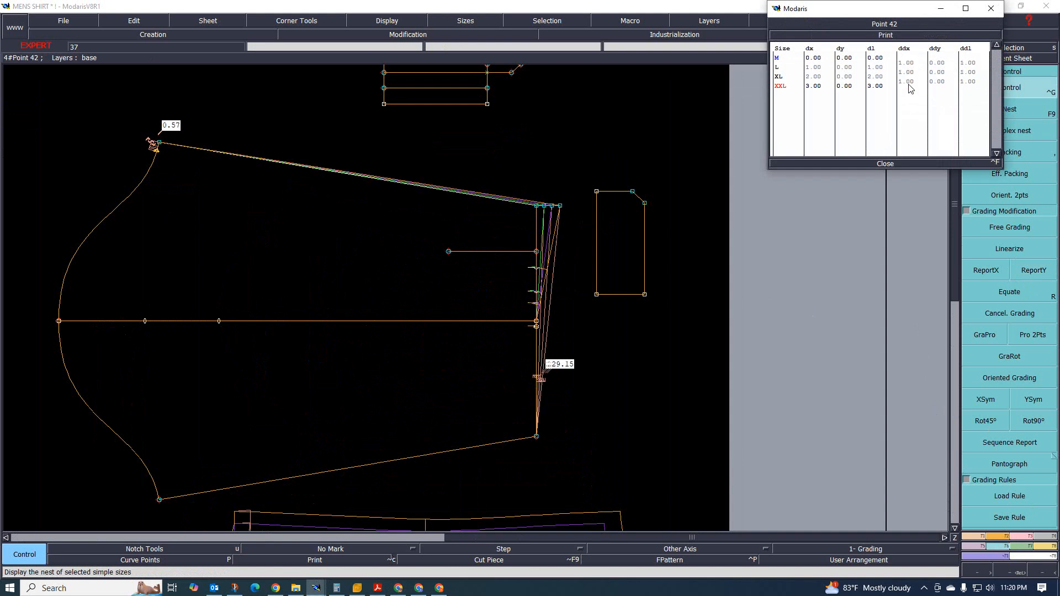
left_click(880, 163)
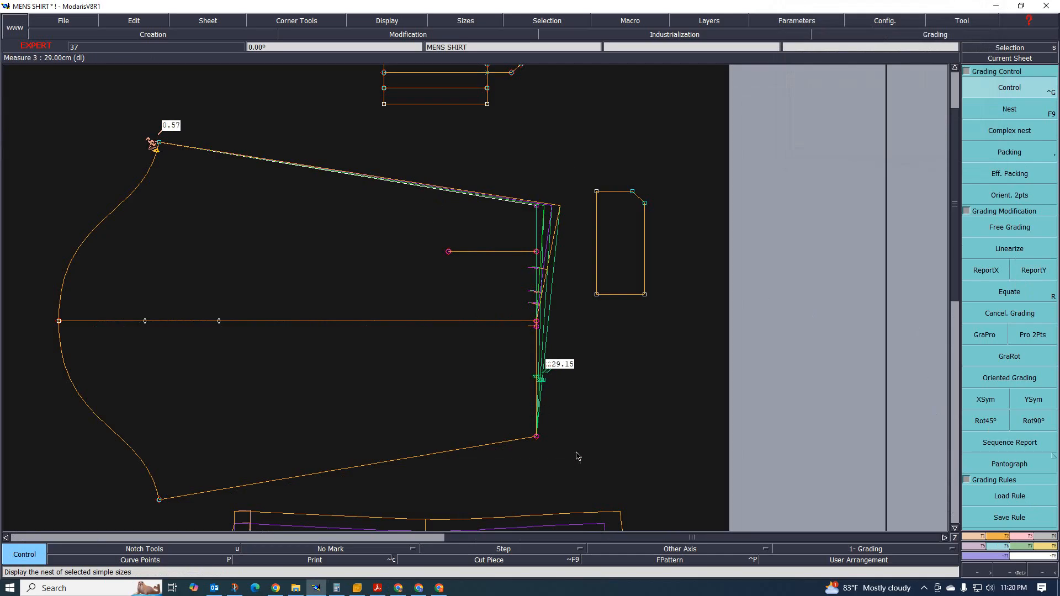
- Copy the upper corner's X grading to the rest of the sleeve opening, including the slit line and notches, with ReportX
left_click(989, 271)
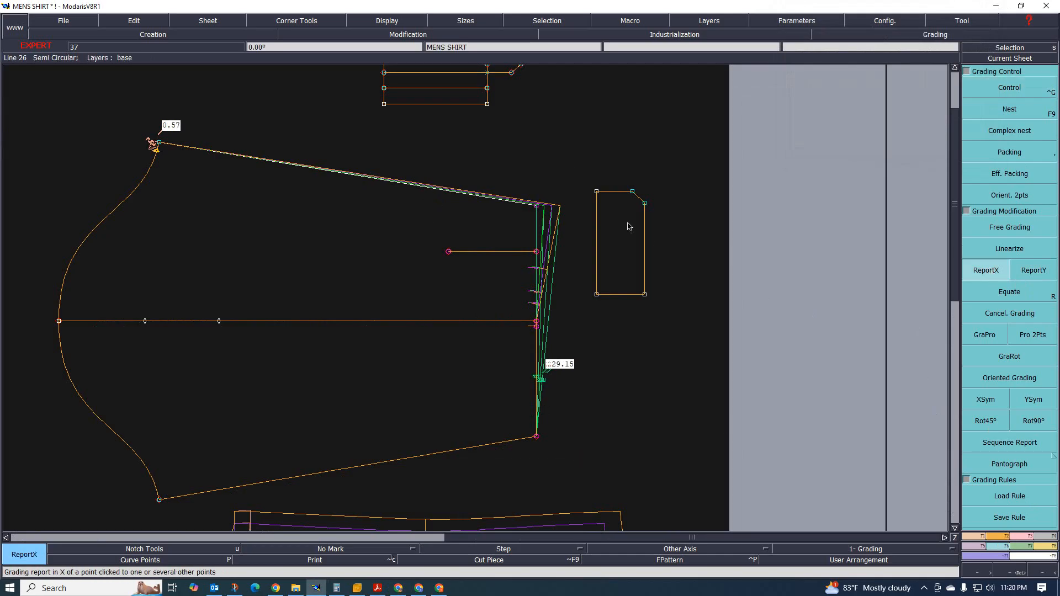
left_click(539, 208)
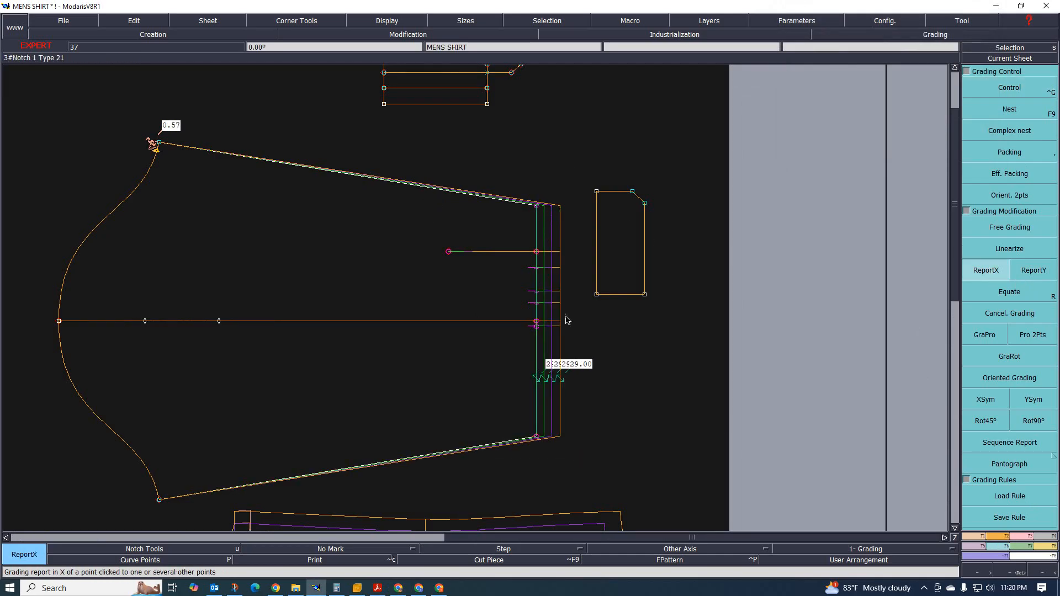
scroll(504, 362, "down", 2)
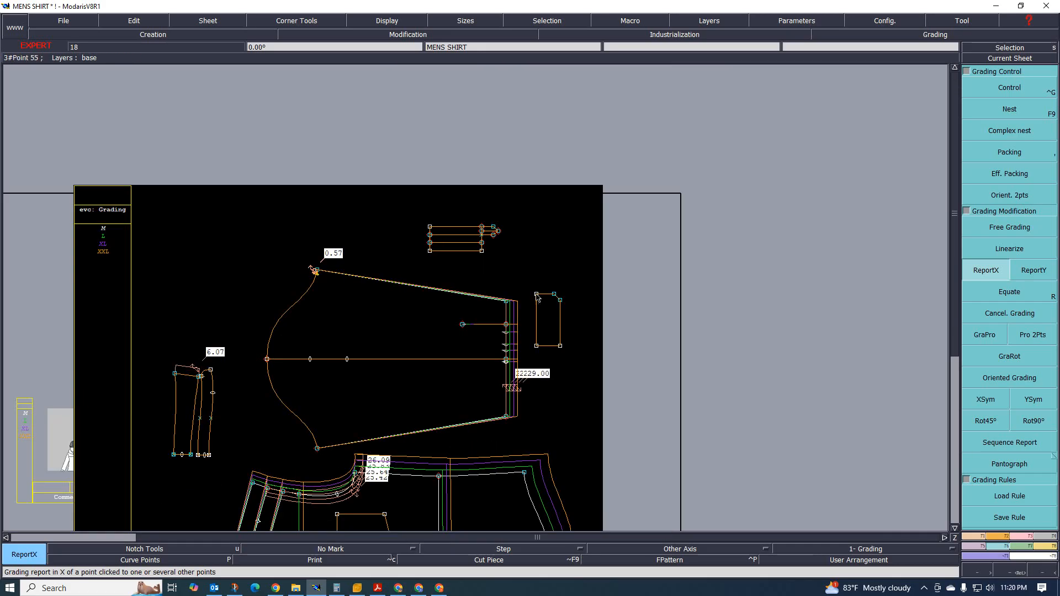
scroll(497, 370, "up", 1)
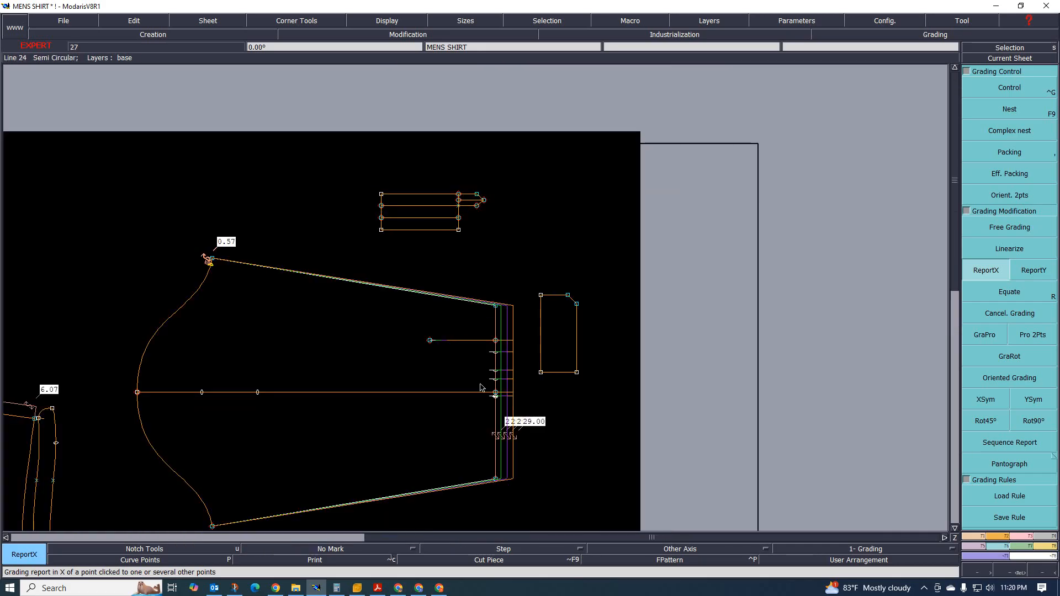
- Check the sleeve opening in the PDF size chart and set the opening's upper corner ddy to 0.5 for every size step
left_click(377, 588)
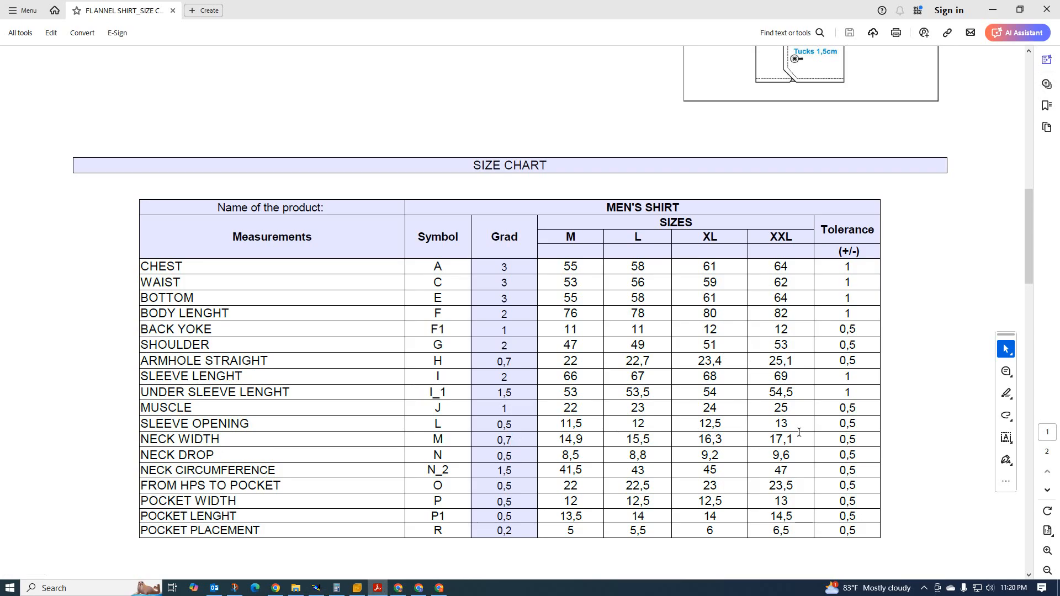
left_click(992, 10)
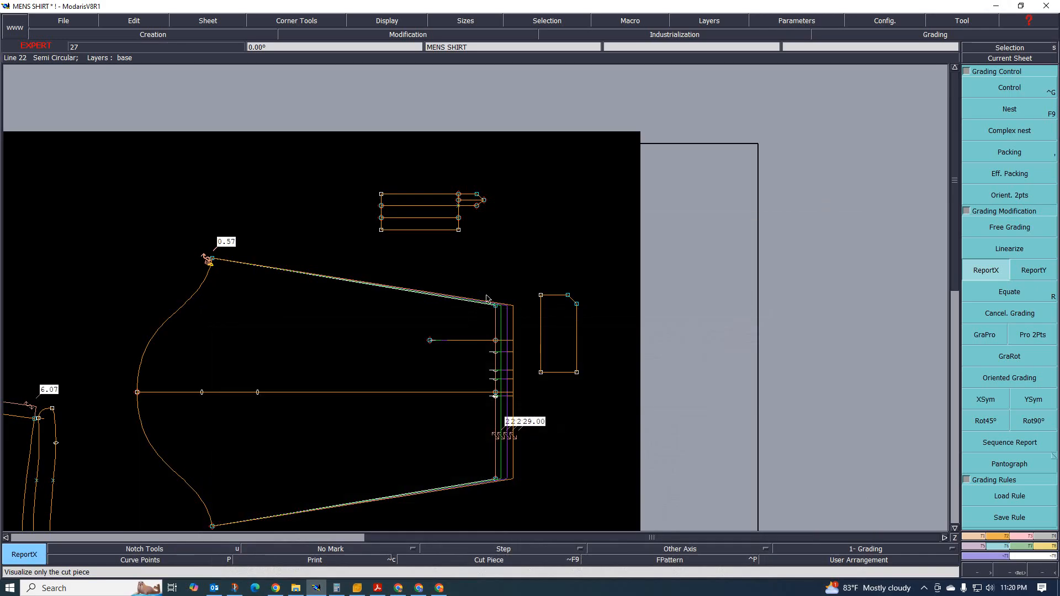
left_click(1002, 88)
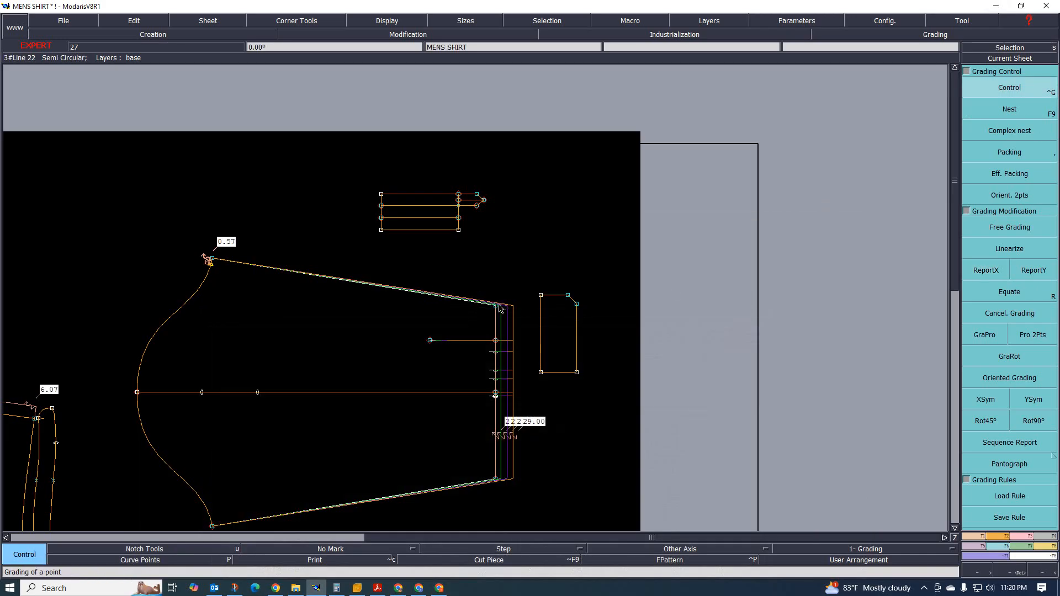
left_click(499, 307)
left_click_drag(937, 74, 938, 88)
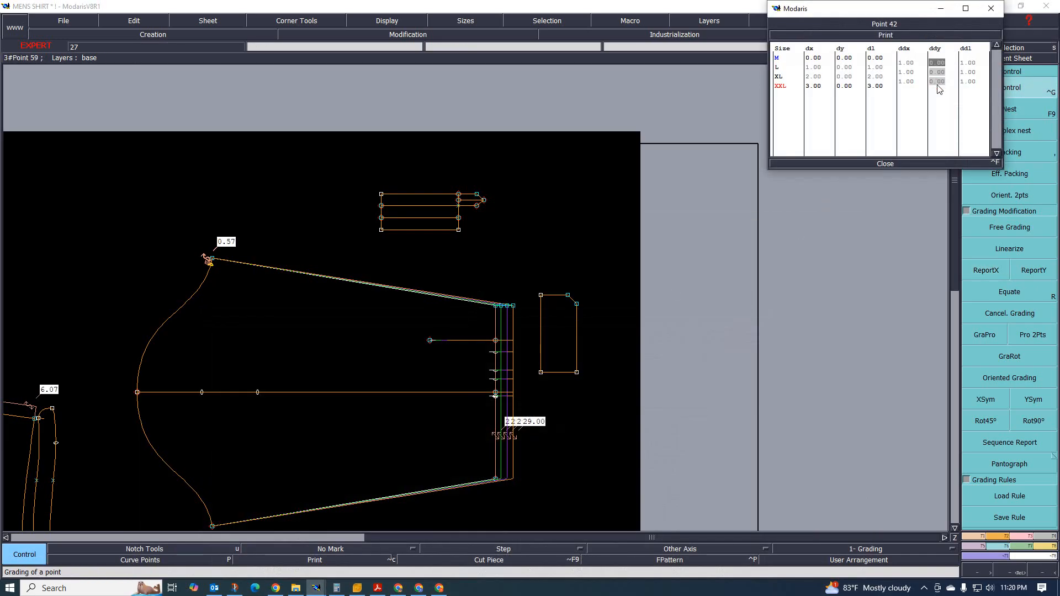
key("Return")
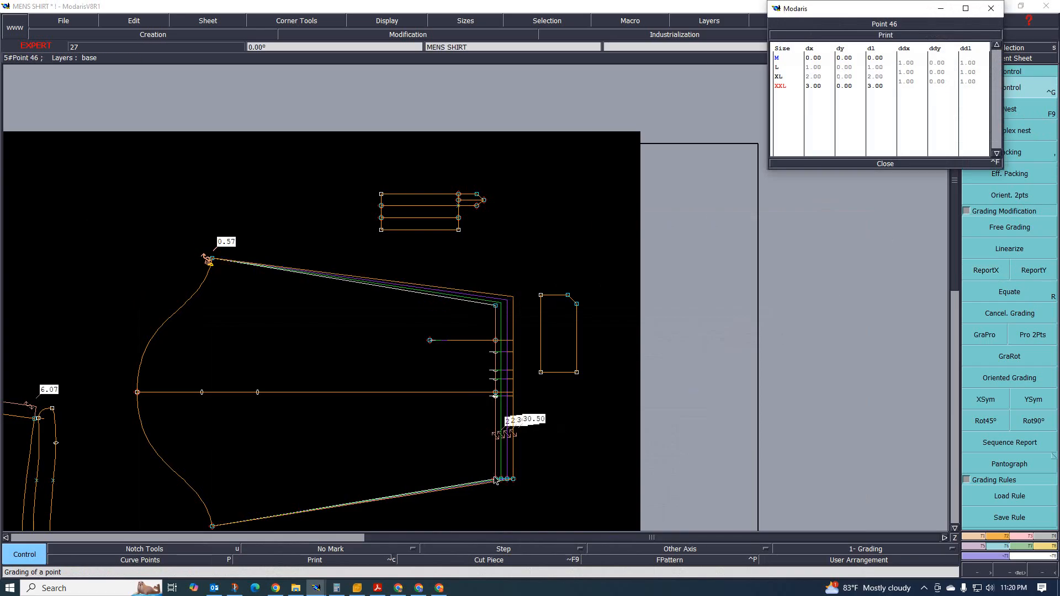
- Set the ddy of the sleeve opening's lower corner to -0.5 for every size step and close the grading table
left_click_drag(937, 66, 938, 83)
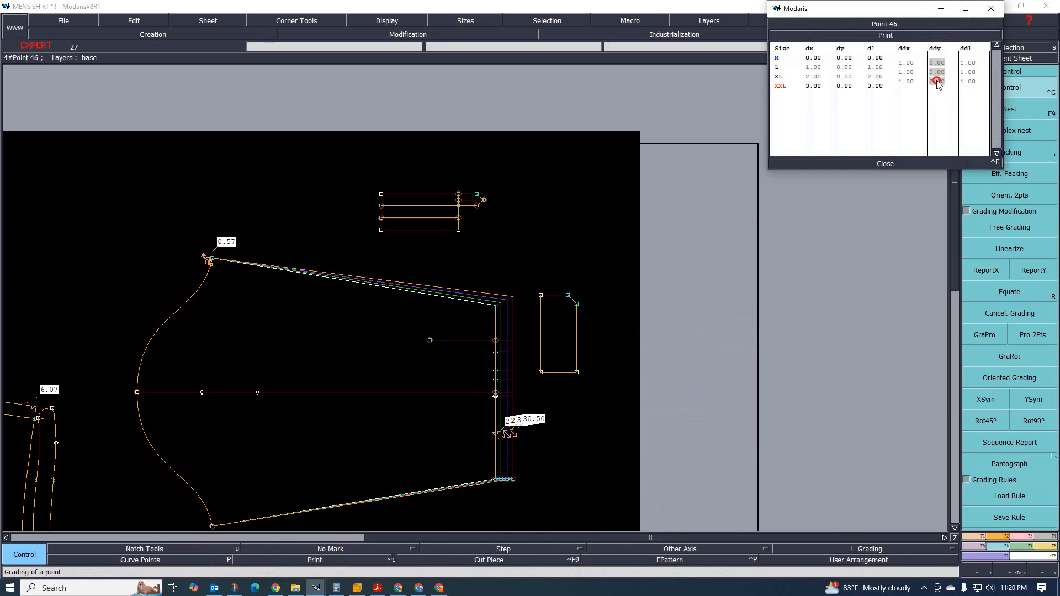
type("-.5")
key("Return")
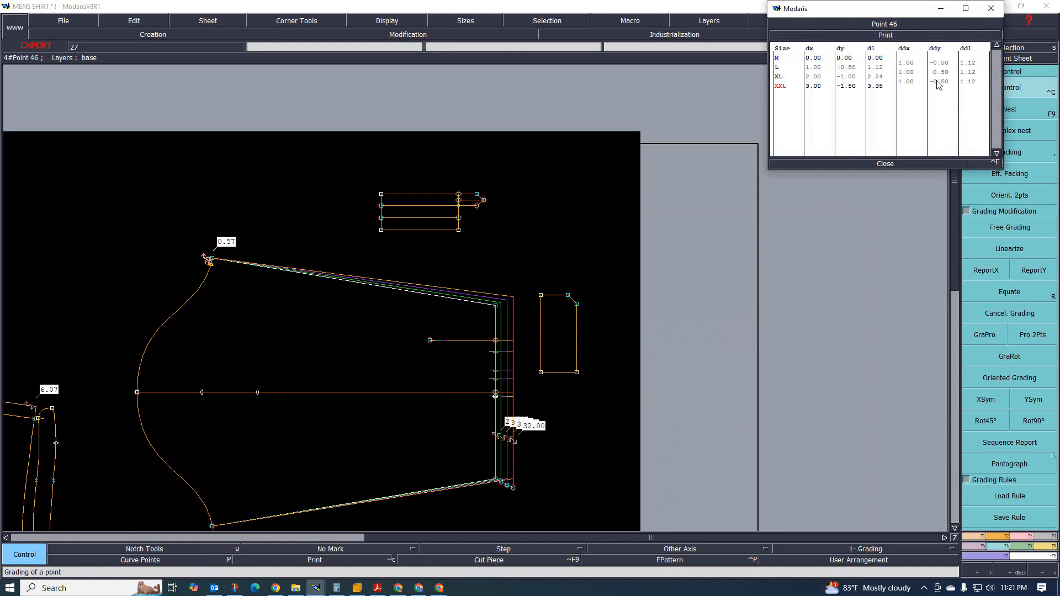
scroll(458, 520, "up", 4)
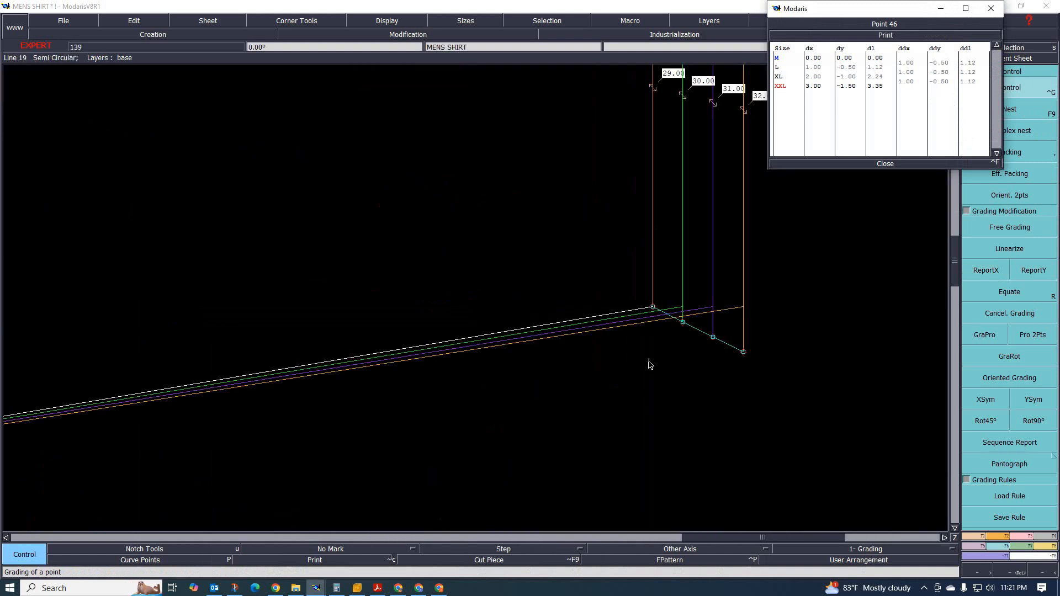
scroll(598, 382, "down", 1)
scroll(639, 369, "up", 1)
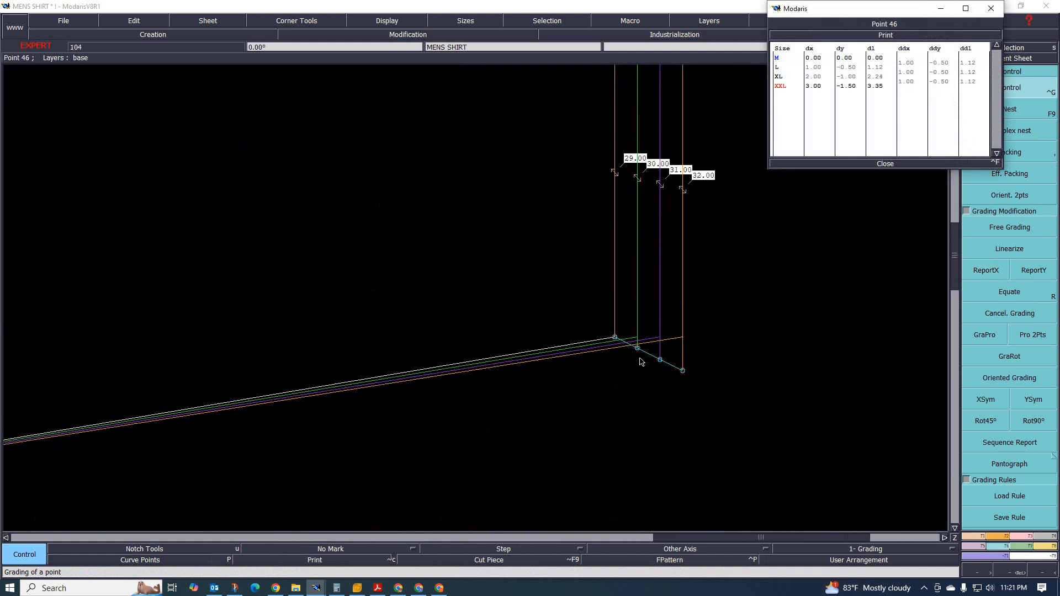
left_click(892, 165)
- Hide the graded size nest so only the base size of the draft is displayed
scroll(532, 300, "down", 3)
scroll(486, 306, "up", 1)
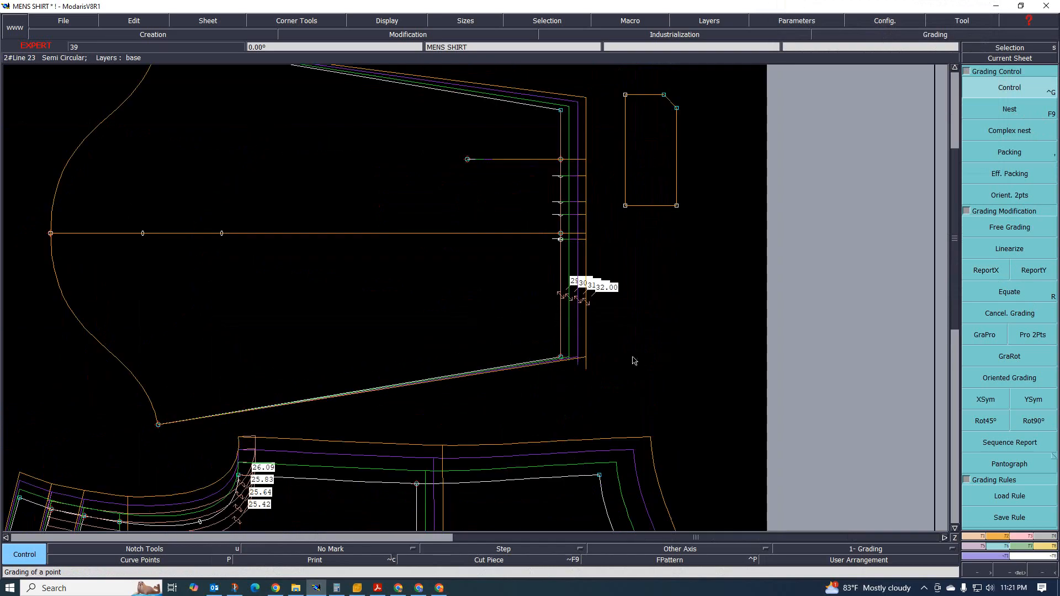
key("F9")
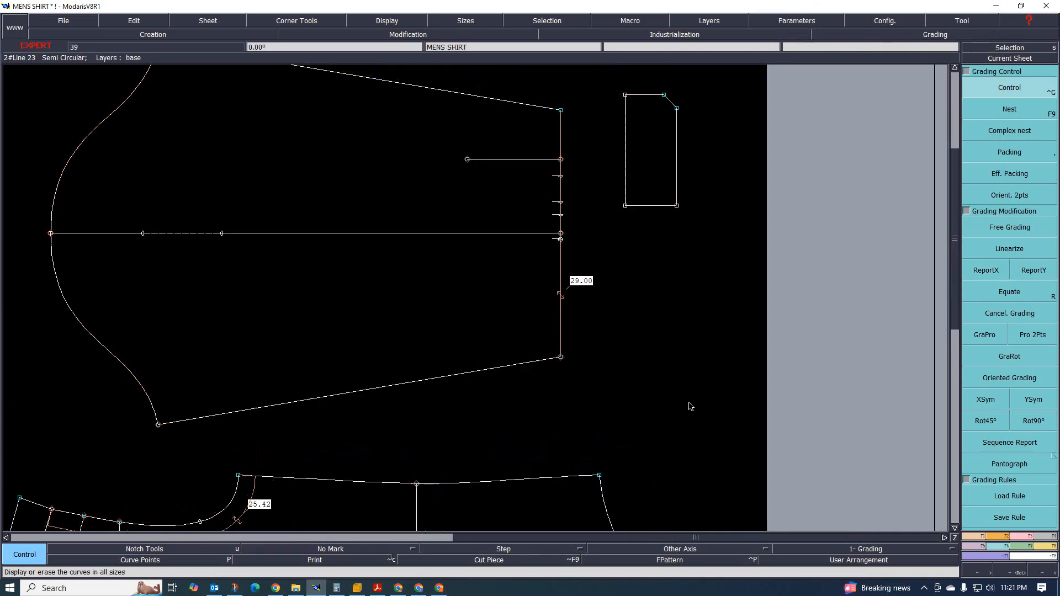
- Choose the Attach tool for the sleeve opening and display the graded nest of sizes M to XXL
left_click(1023, 536)
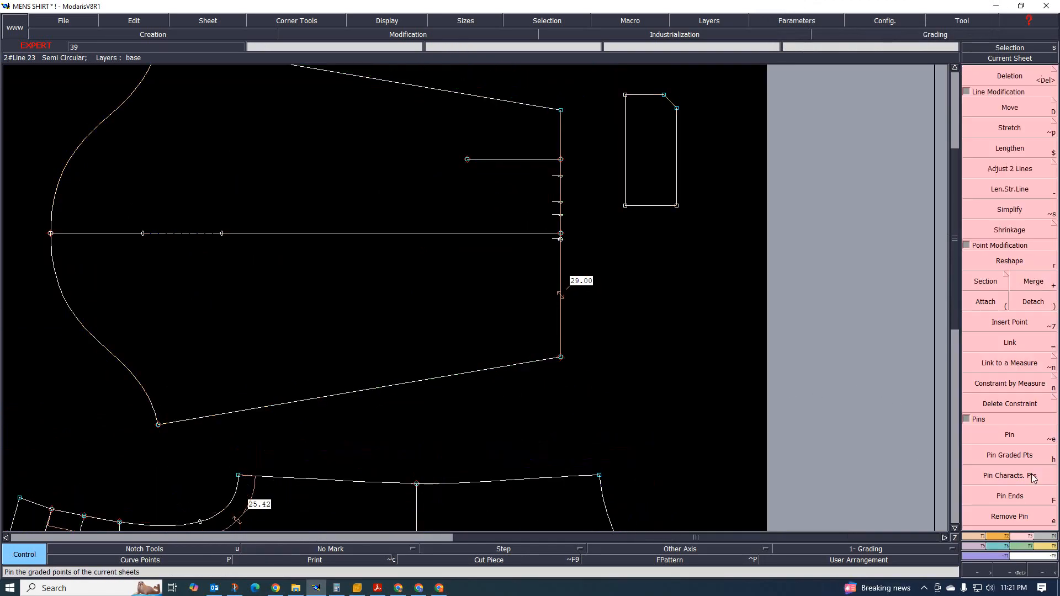
left_click(985, 303)
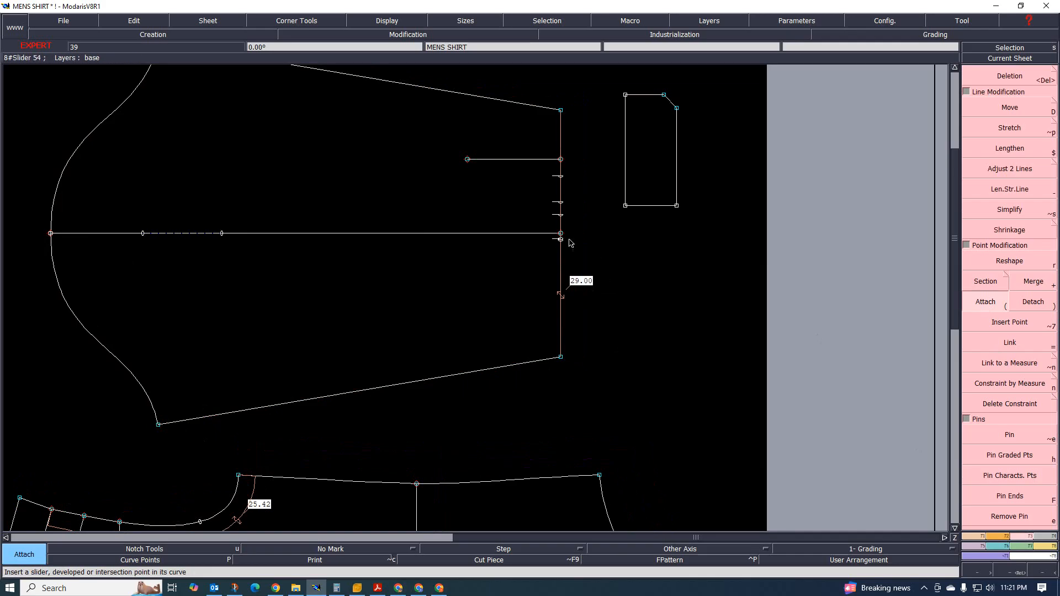
scroll(518, 309, "down", 2)
key("space")
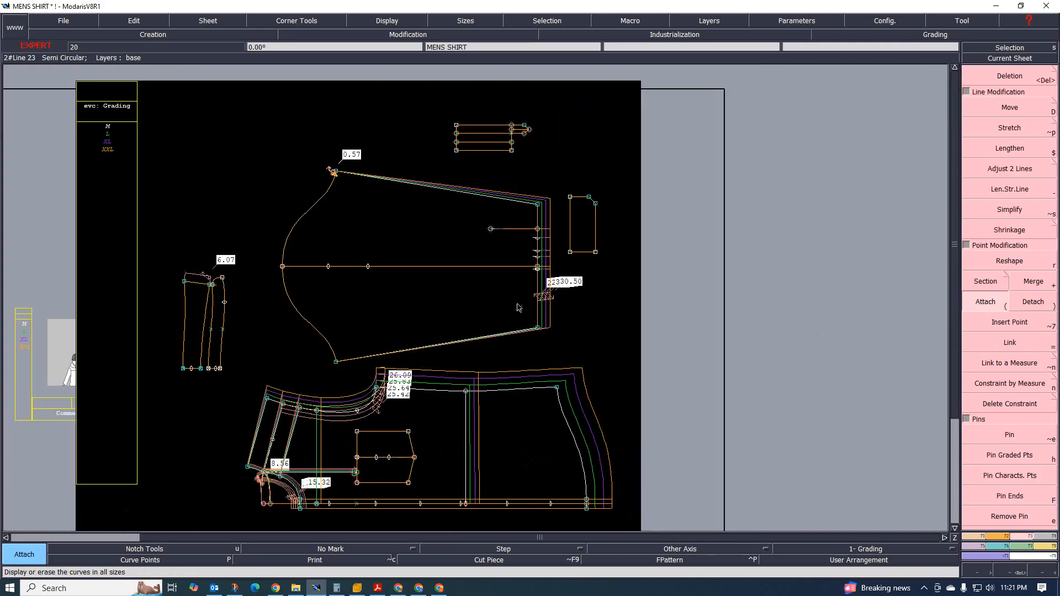
- Use grading Control to set the ddy of the sleeve opening's lower corner to -0.5 for every size step
left_click(997, 546)
left_click(1008, 87)
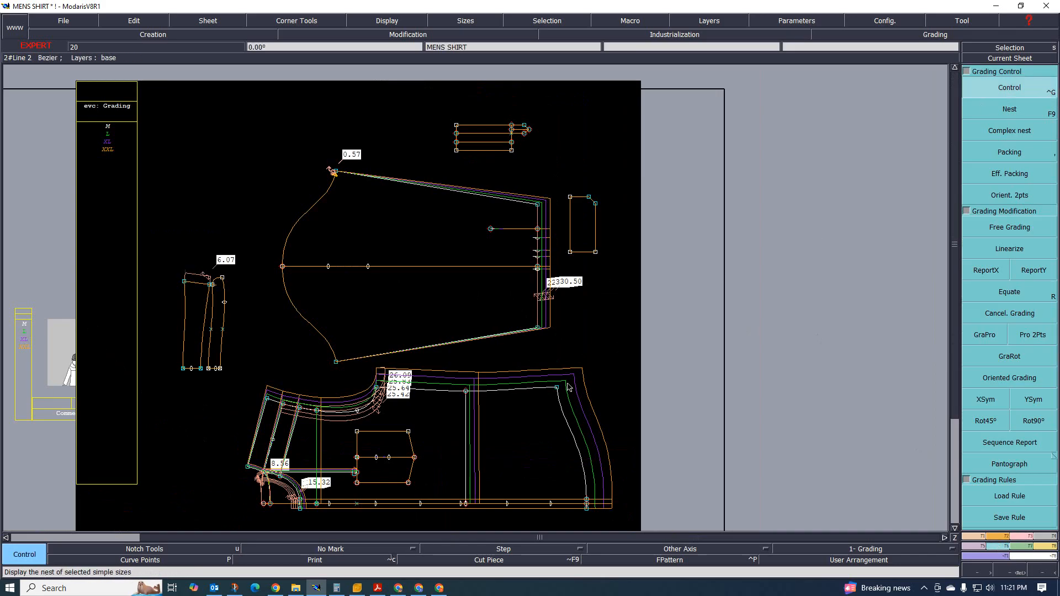
left_click(538, 329)
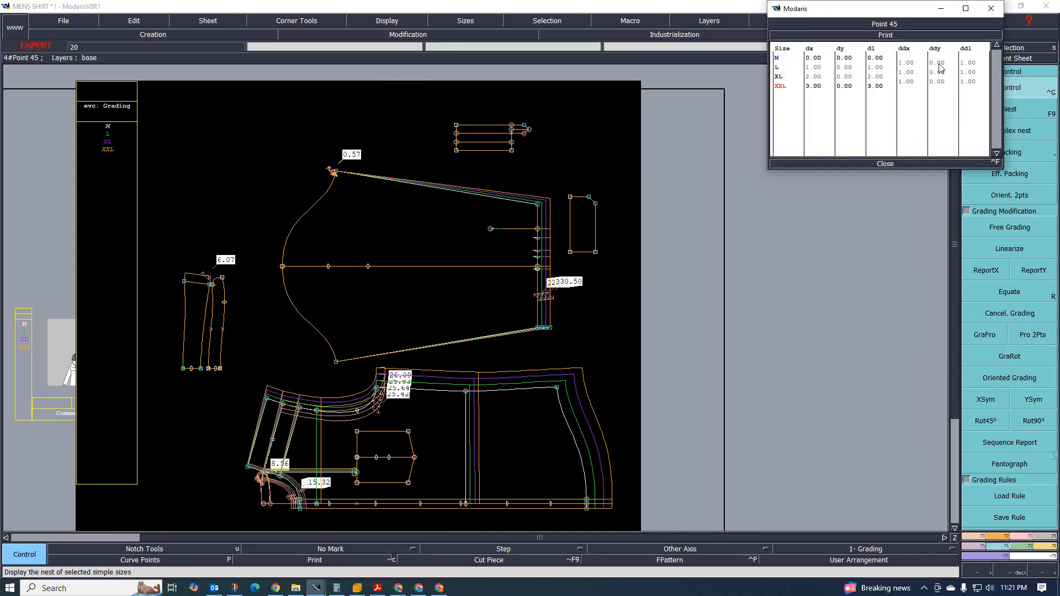
left_click_drag(941, 66, 939, 81)
key("Return")
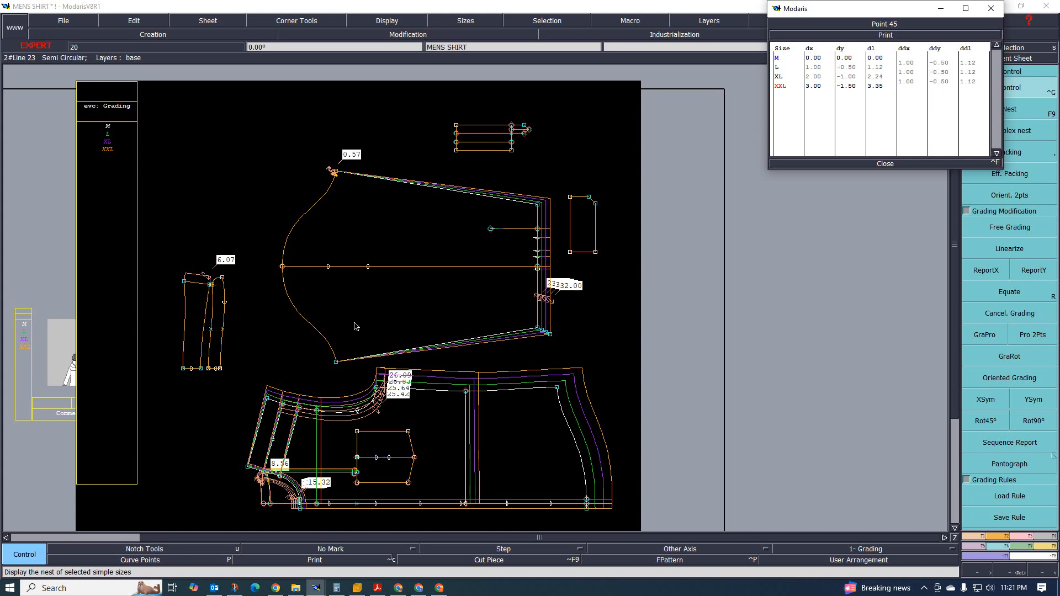
- Compare the sleeve cap and its upper corner with the graded front armhole in all sizes
scroll(330, 380, "up", 2)
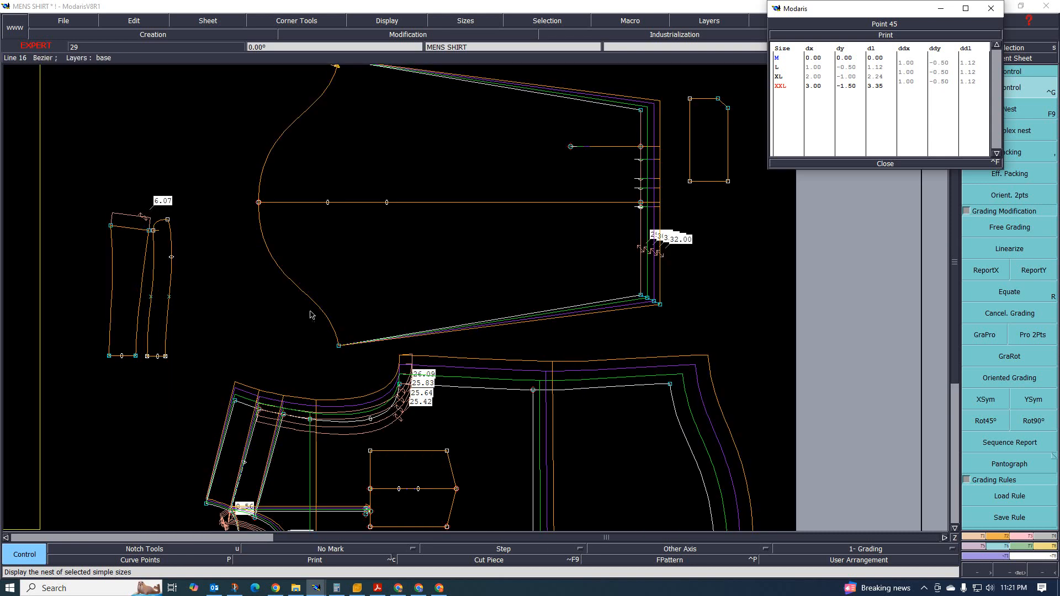
scroll(312, 327, "down", 3)
scroll(325, 198, "up", 3)
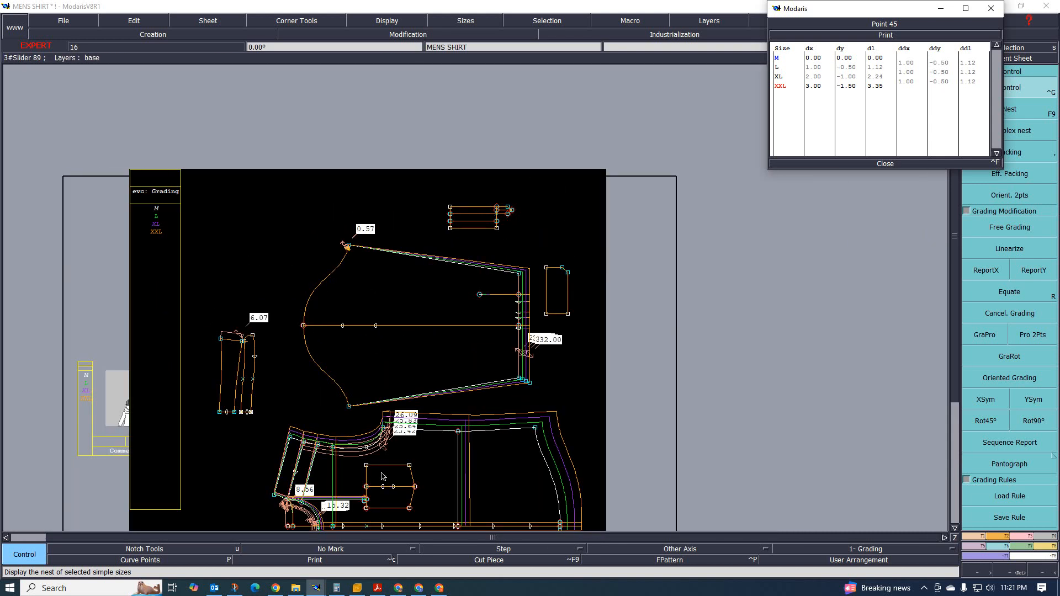
scroll(382, 475, "up", 2)
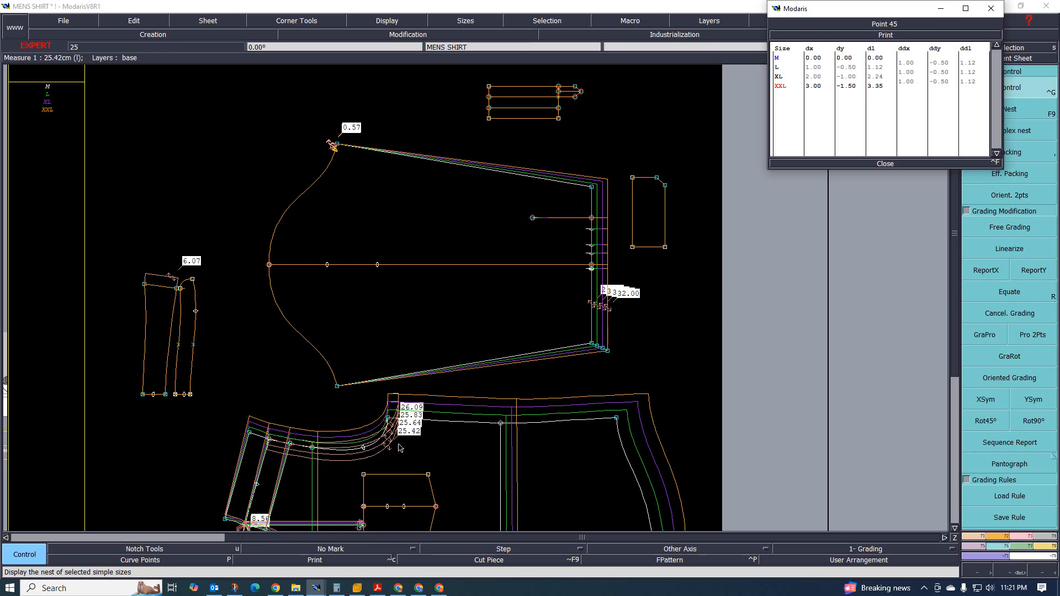
scroll(348, 452, "up", 1)
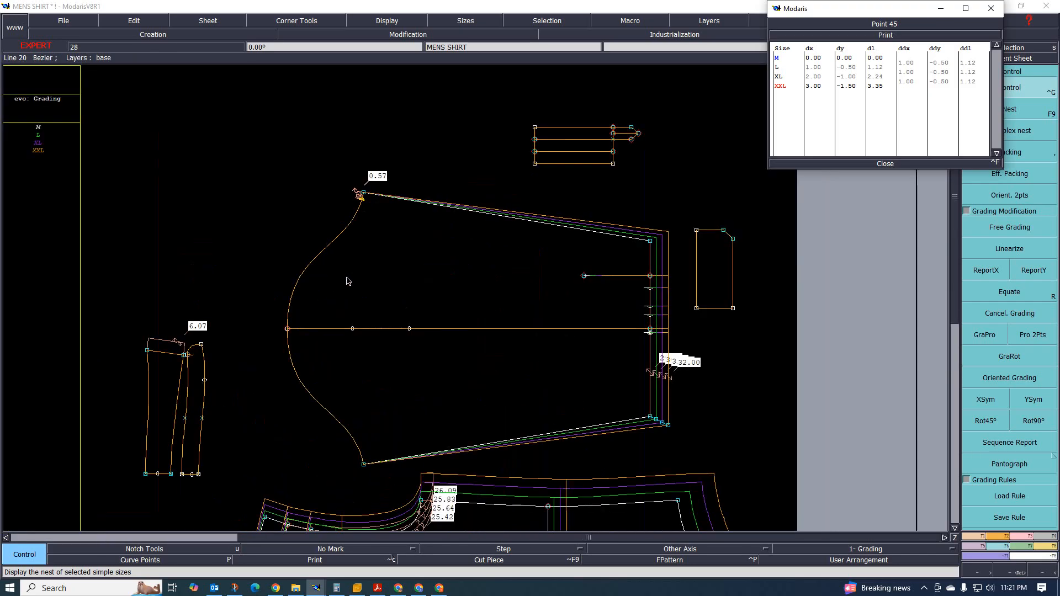
scroll(362, 221, "up", 2)
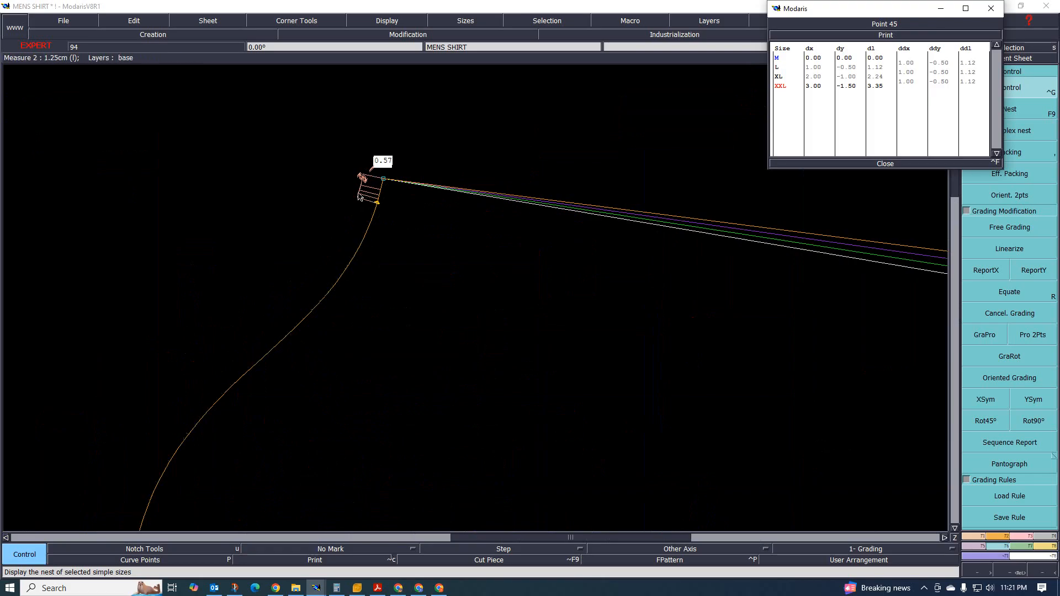
scroll(359, 200, "down", 3)
scroll(357, 226, "up", 1)
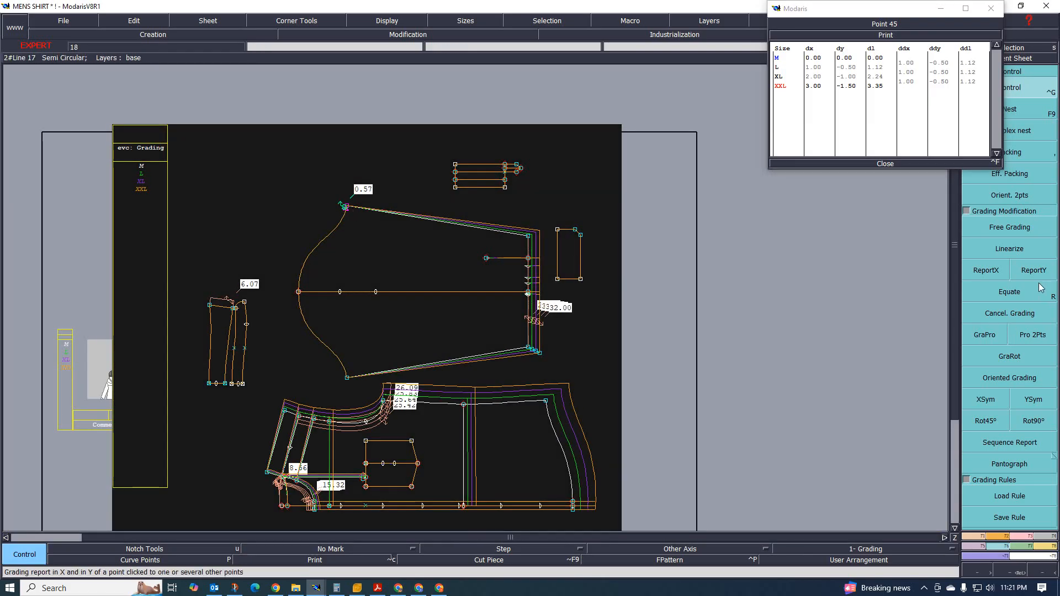
- Copy Y grading to the sleeve cap's upper corner with ReportY and inspect the cap curve in all sizes
left_click(1033, 270)
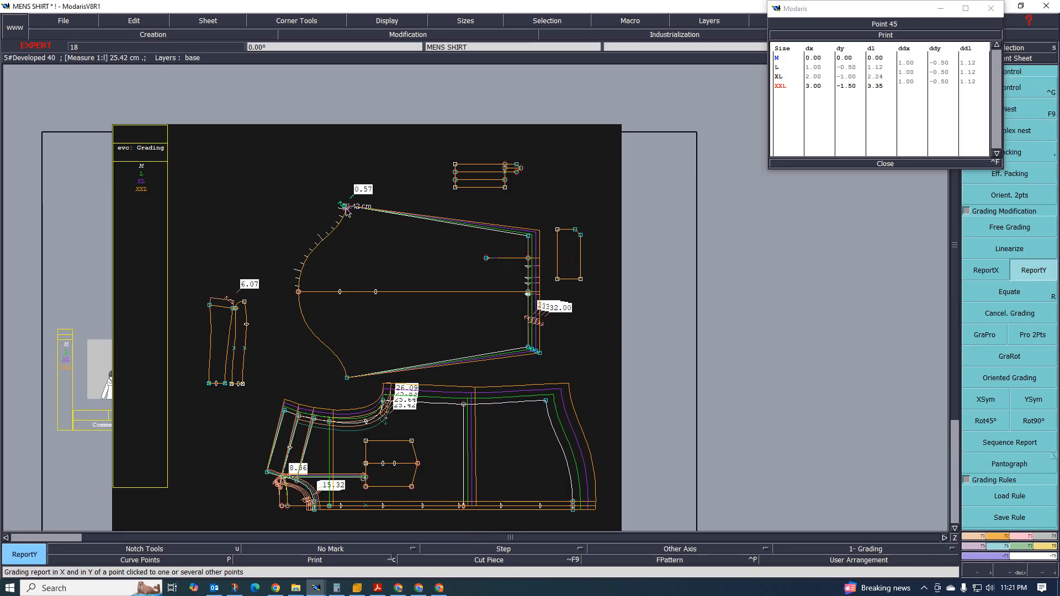
scroll(346, 210, "up", 3)
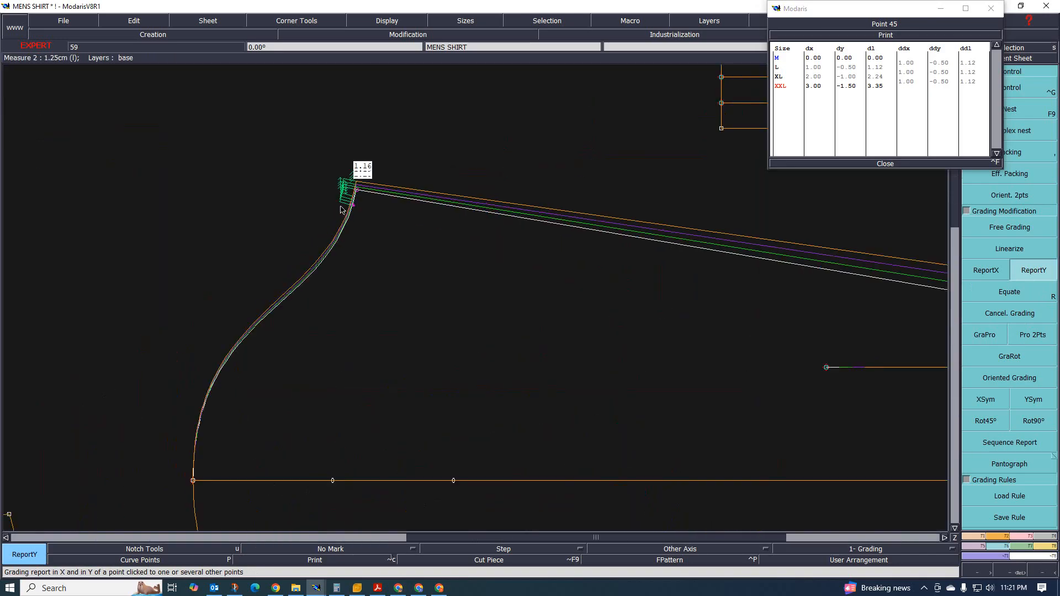
scroll(333, 207, "down", 2)
scroll(331, 408, "down", 1)
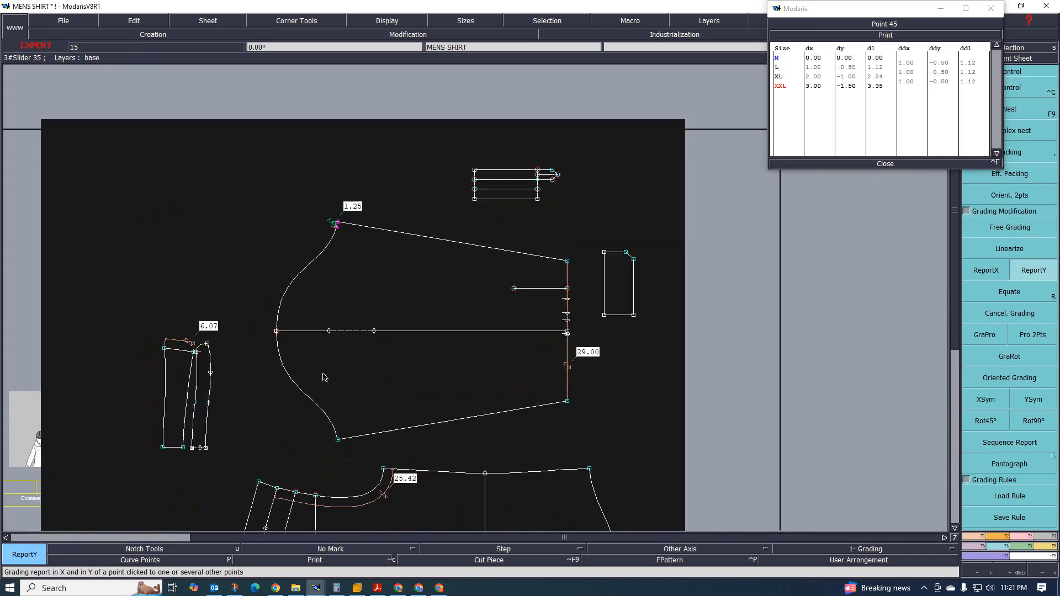
scroll(342, 210, "up", 3)
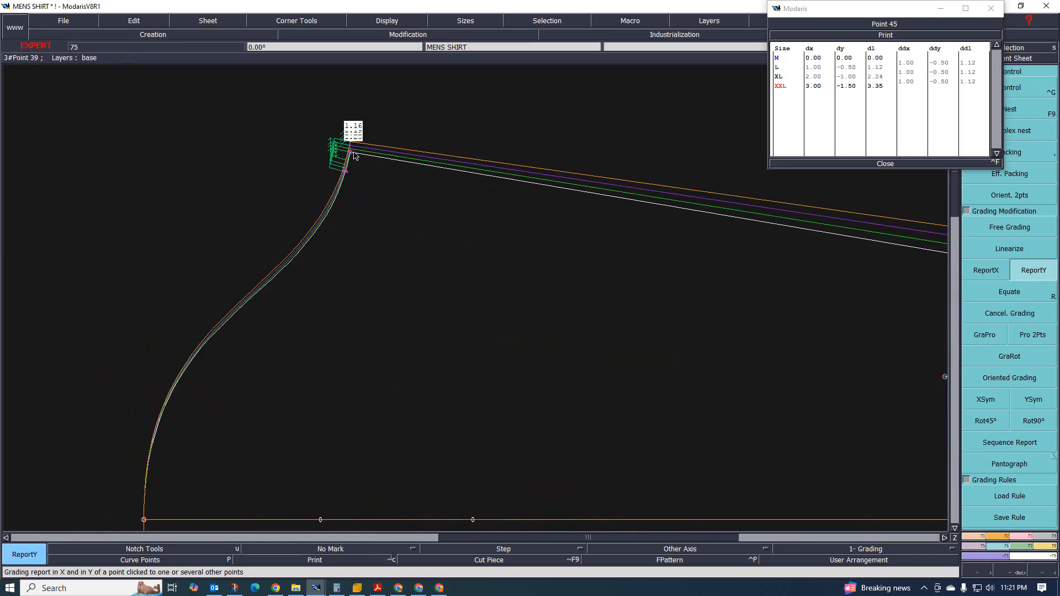
scroll(353, 158, "up", 3)
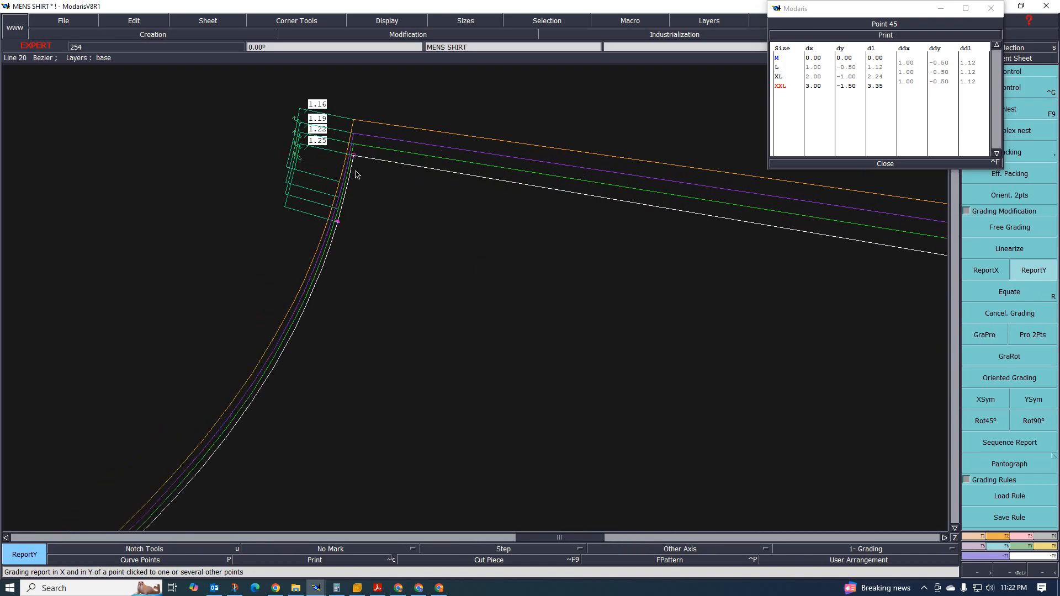
scroll(250, 456, "down", 5)
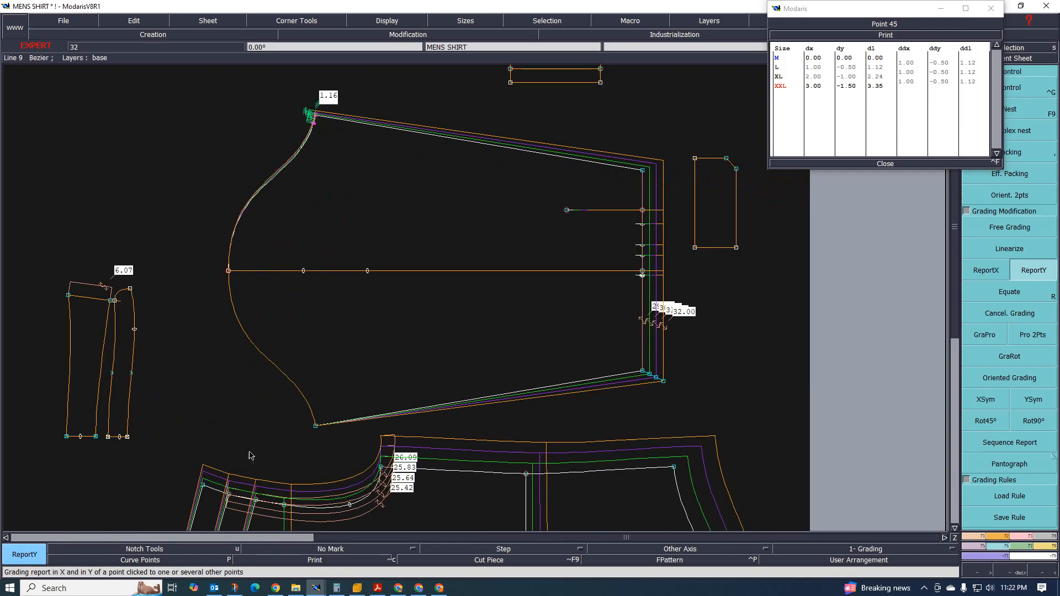
- Copy the upper cap corner's Y grading to the lower cap corner with ReportY and mirror it with XSym
scroll(296, 446, "up", 1)
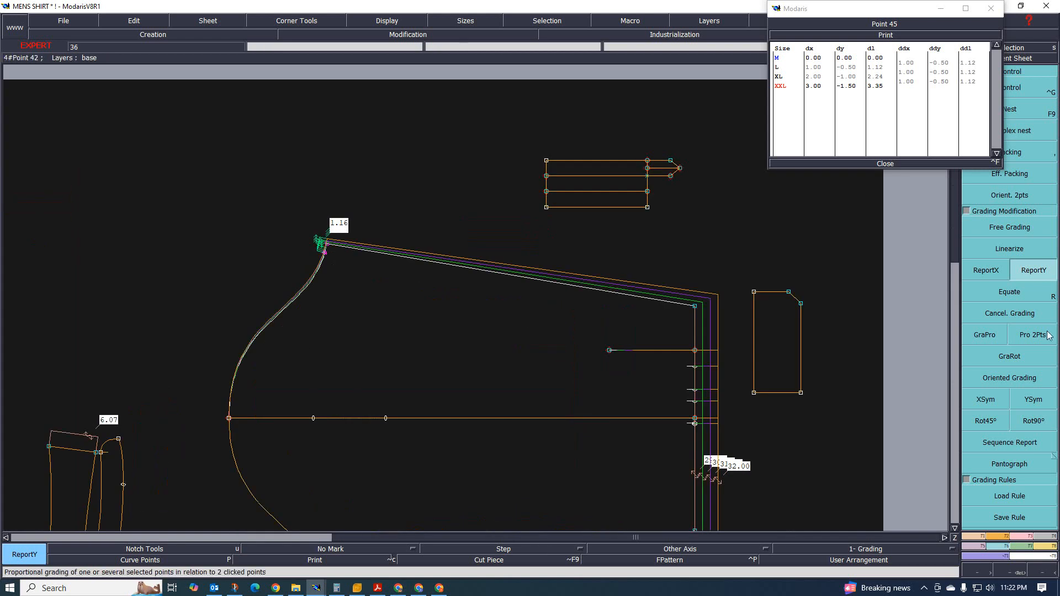
left_click(1033, 274)
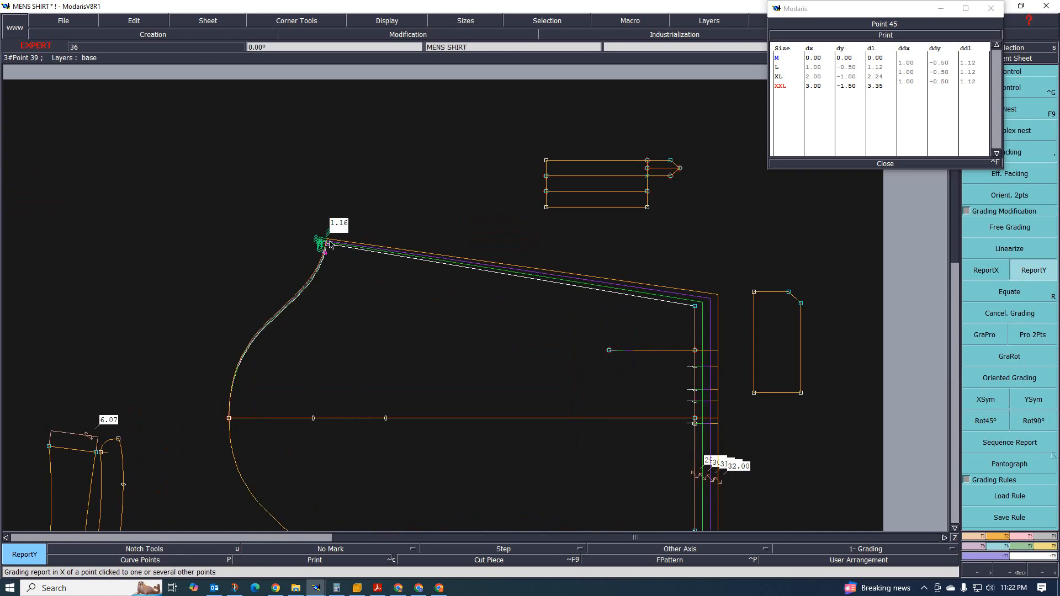
scroll(331, 389, "up", 1)
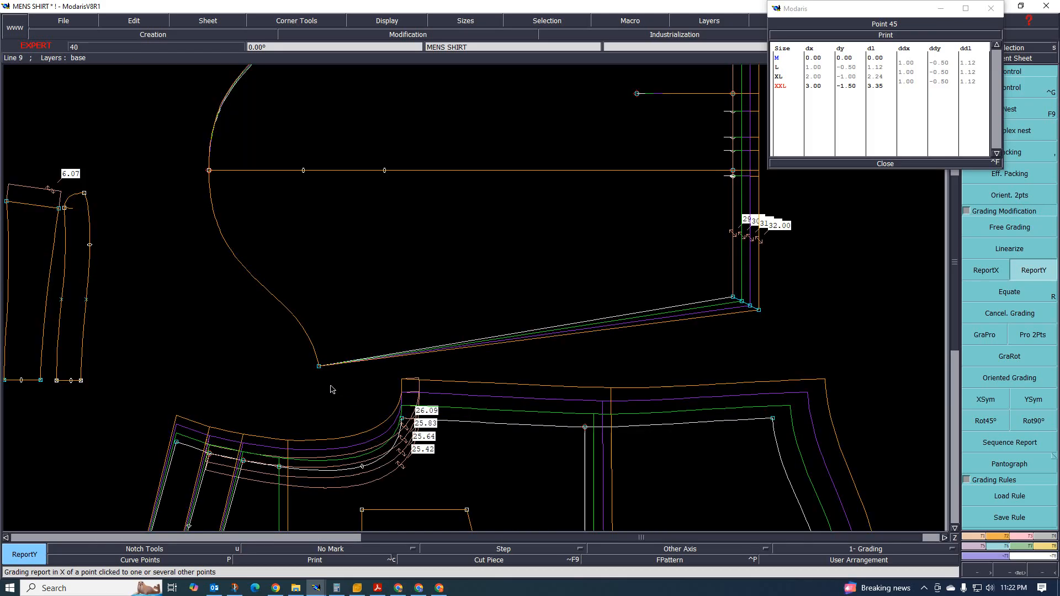
left_click(318, 366)
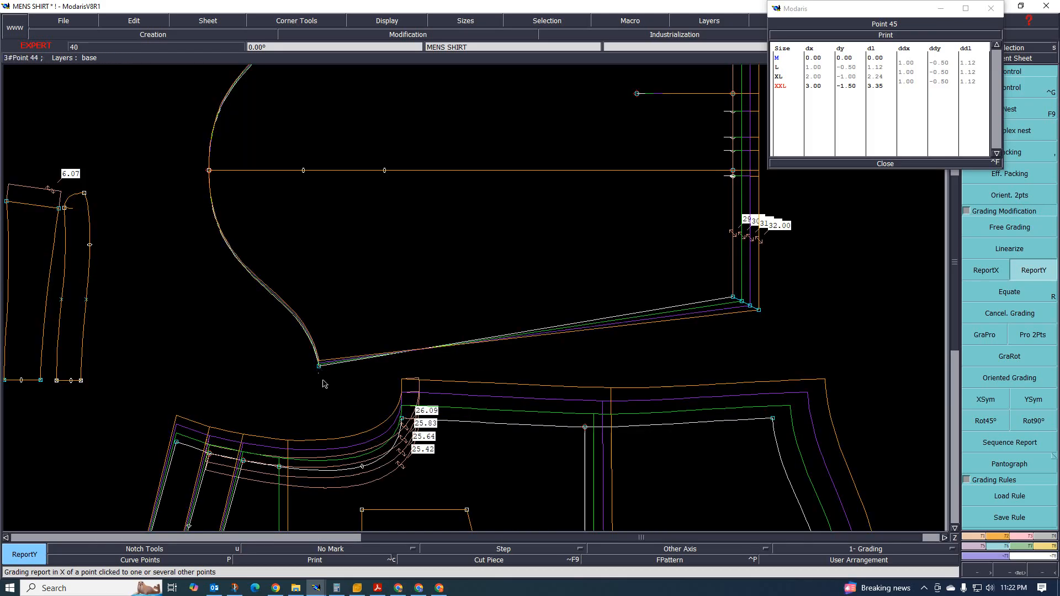
left_click(985, 399)
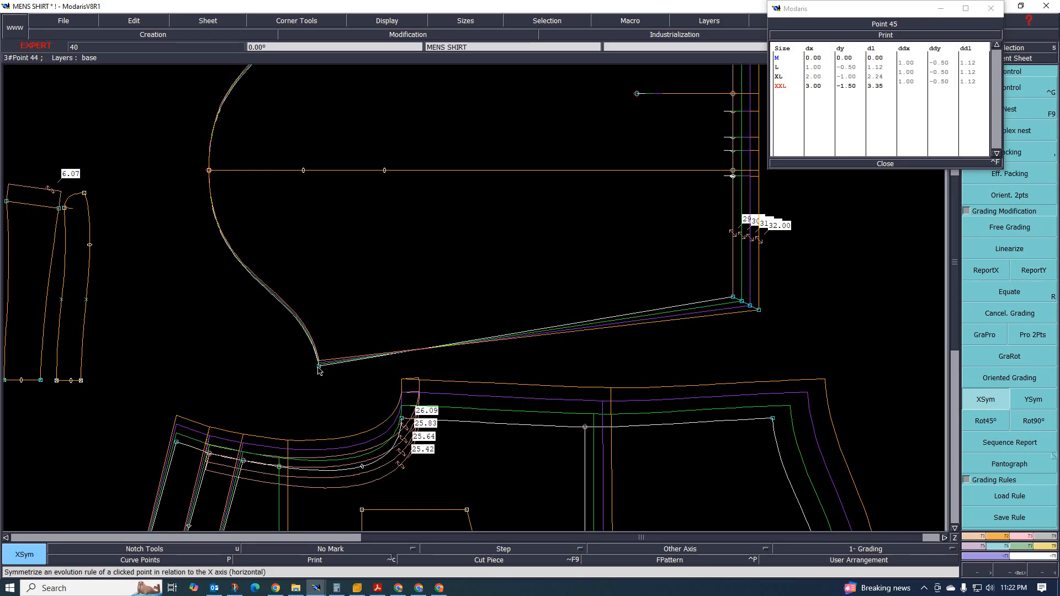
scroll(315, 406, "down", 3)
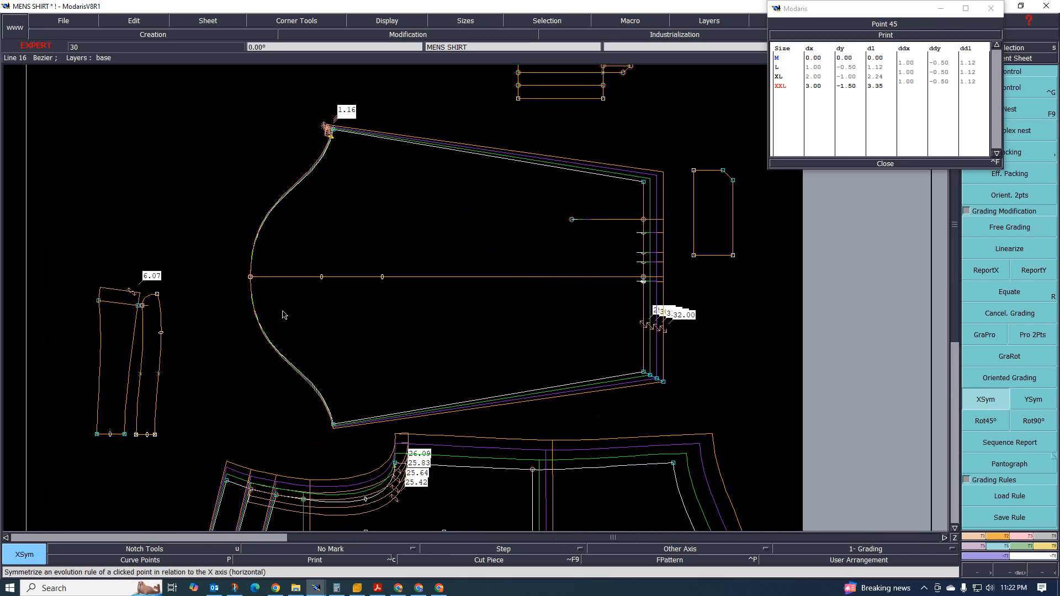
- Check the armhole and sleeve measurements in the PDF size chart against the graded sleeve cap and front armhole
scroll(284, 309, "down", 1)
scroll(338, 257, "up", 2)
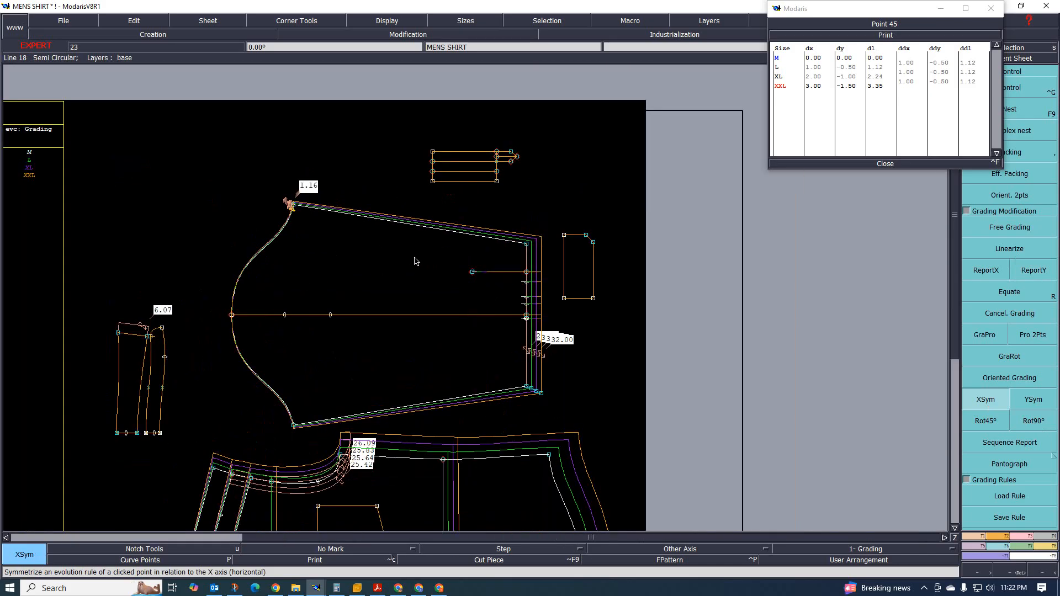
scroll(415, 261, "down", 3)
scroll(336, 276, "up", 2)
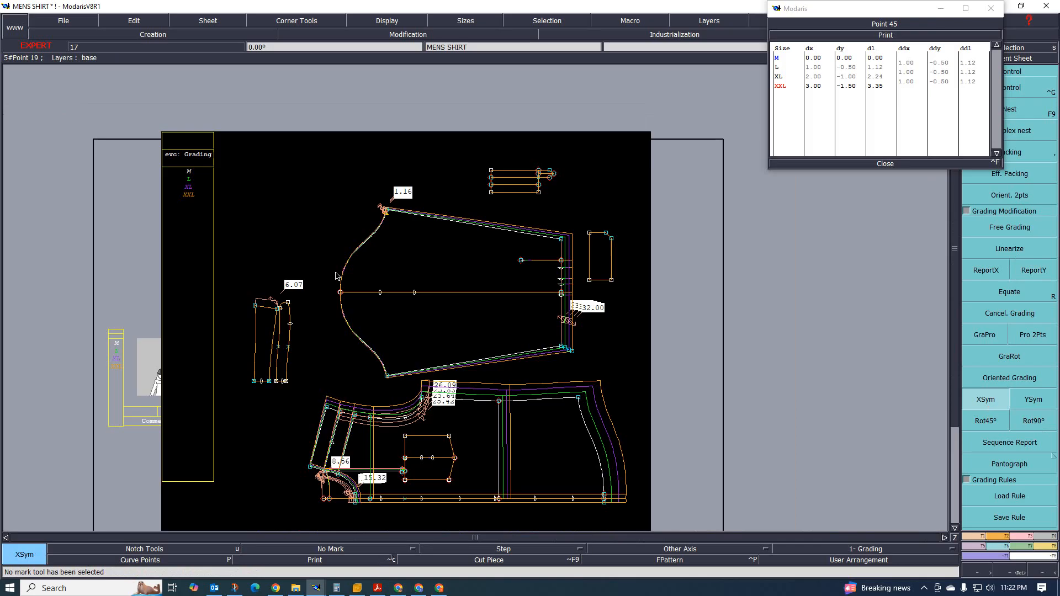
left_click(377, 588)
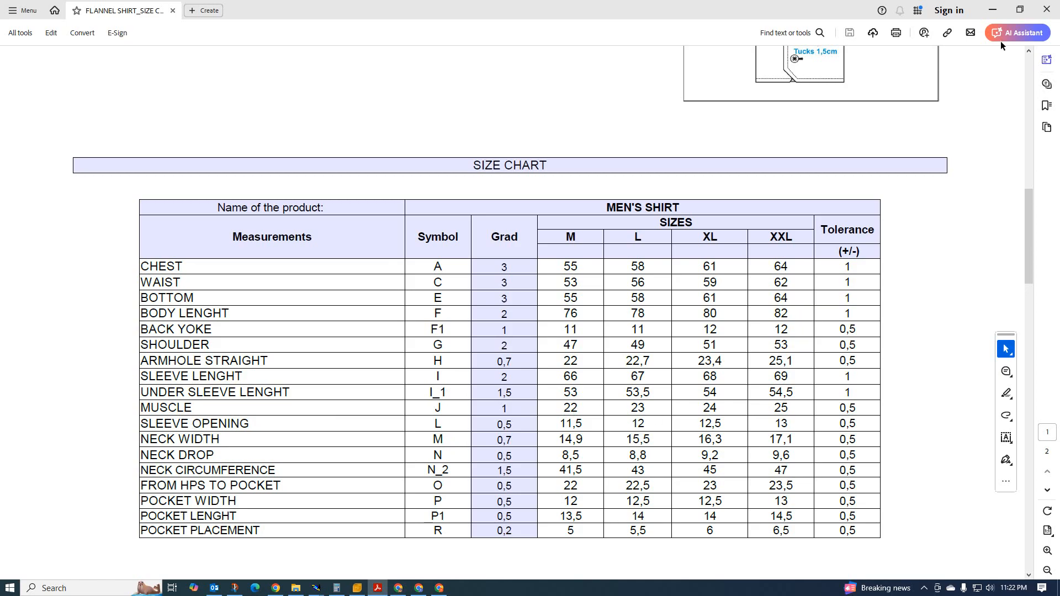
left_click(991, 11)
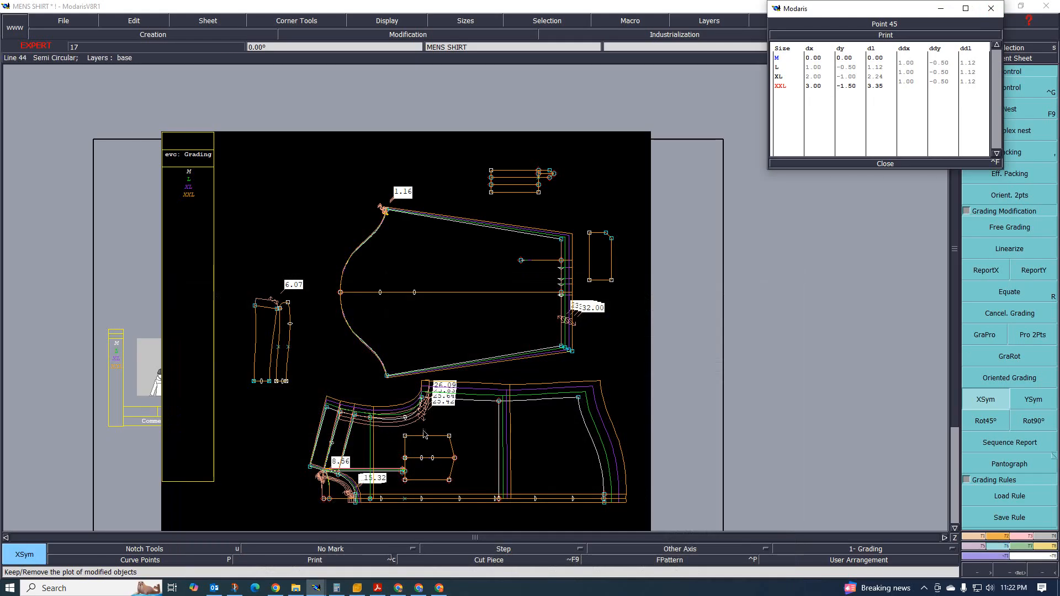
scroll(406, 424, "up", 2)
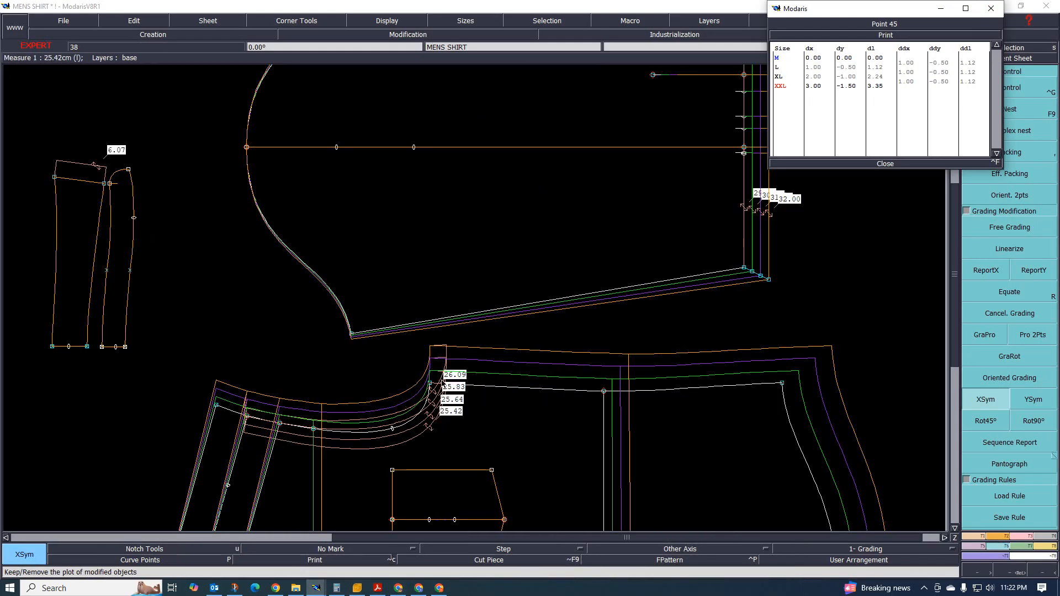
scroll(413, 482, "down", 4)
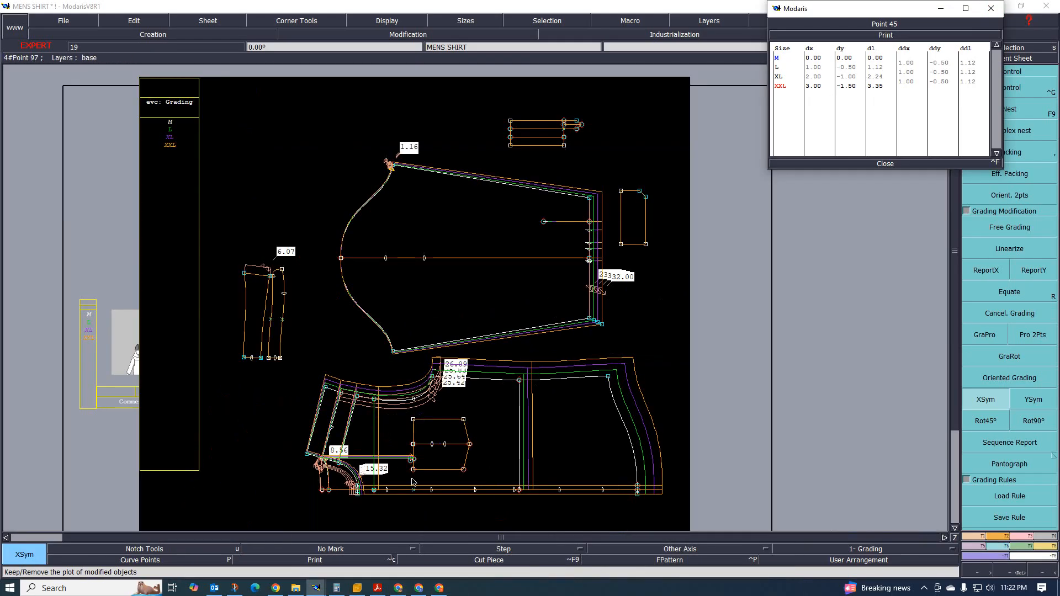
left_click(375, 589)
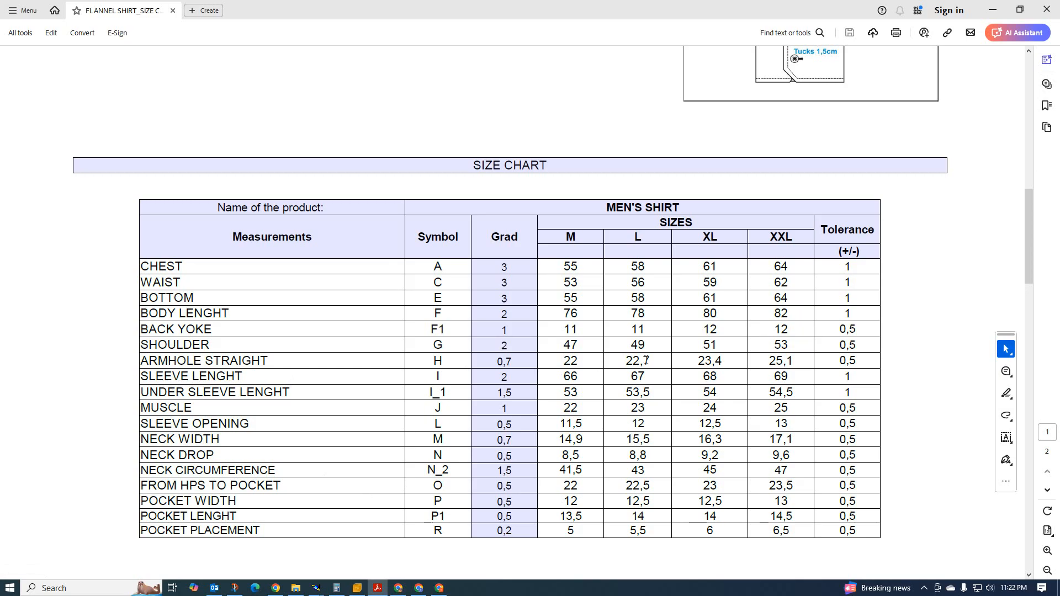
left_click(992, 10)
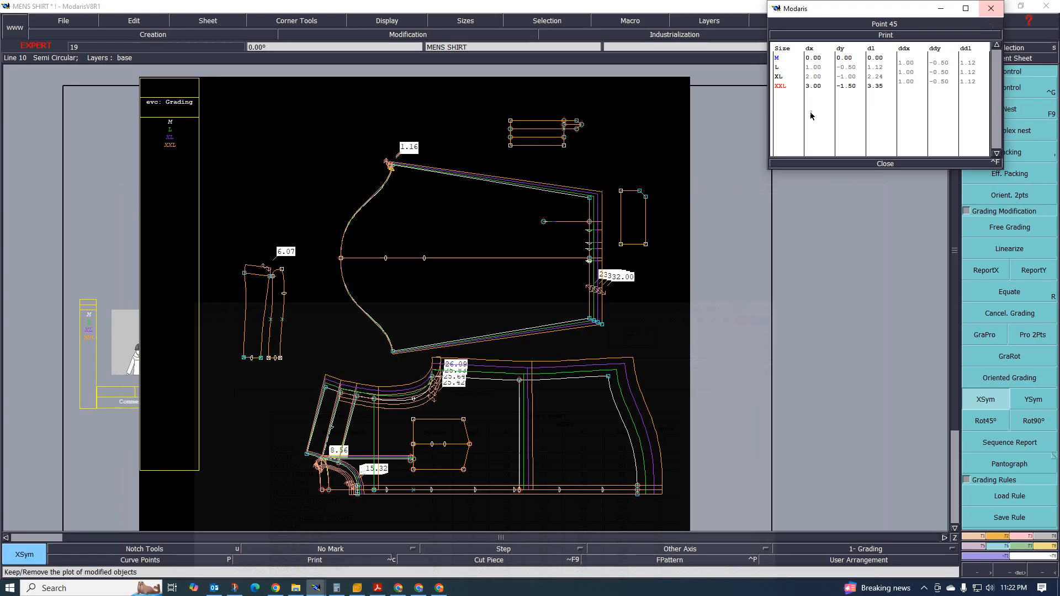
- Set the X grading of the front body's underarm armhole point to 0.70 between each size
scroll(451, 399, "up", 3)
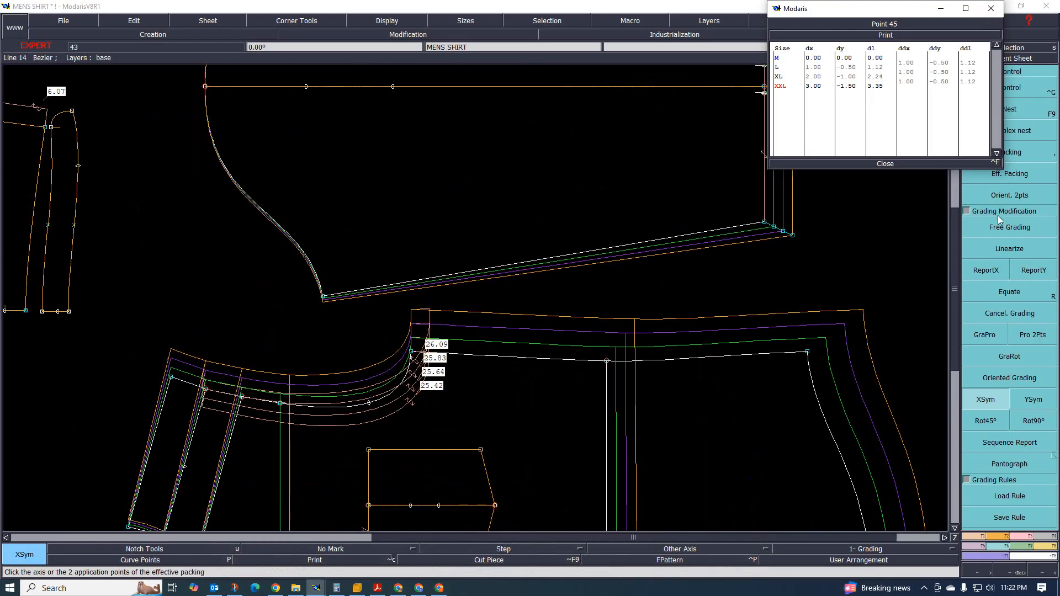
left_click(897, 165)
left_click(998, 90)
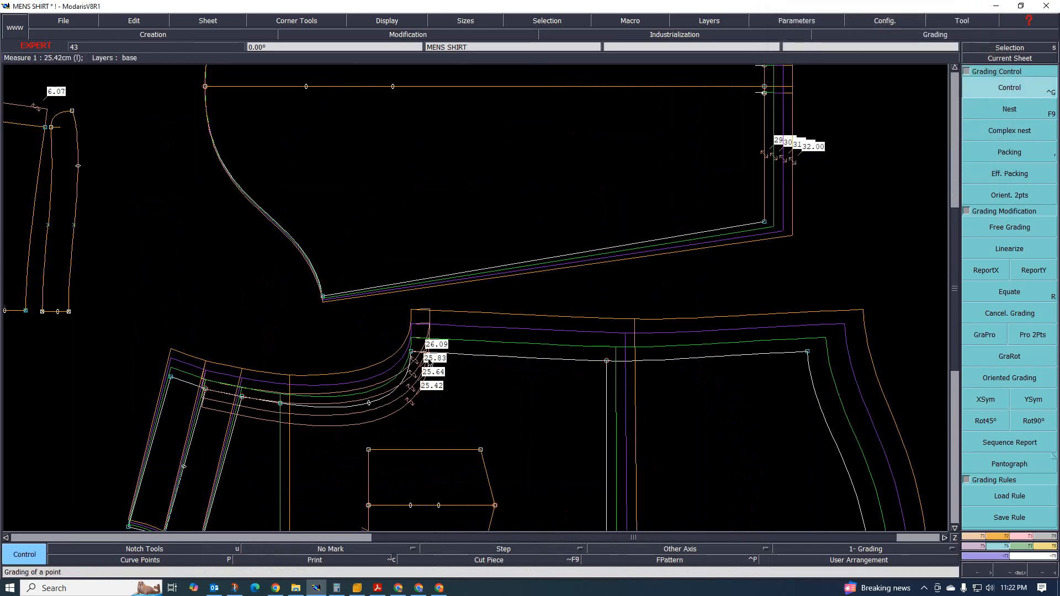
left_click(411, 351)
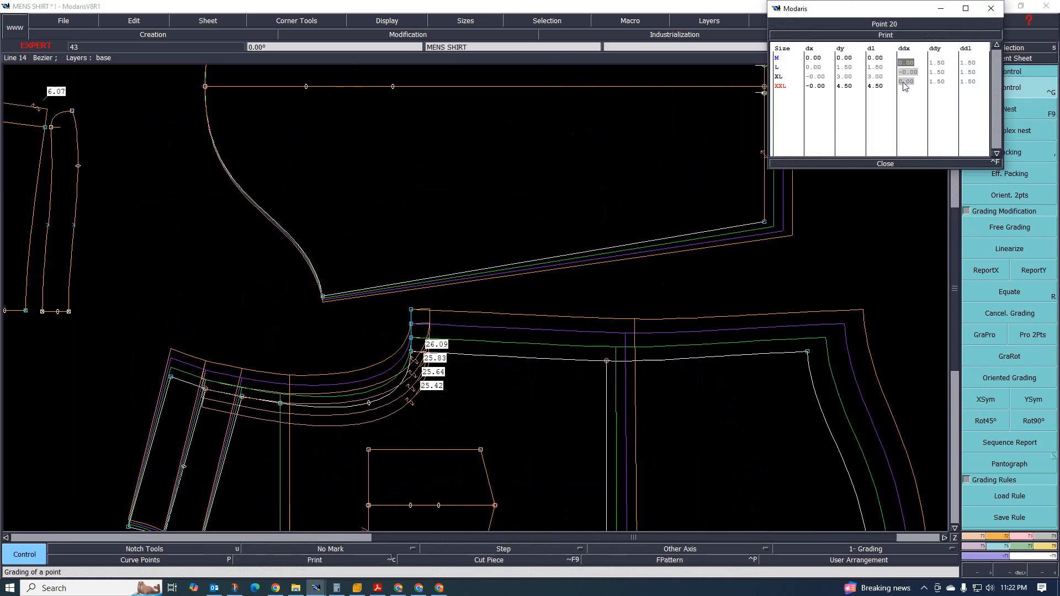
key("Return")
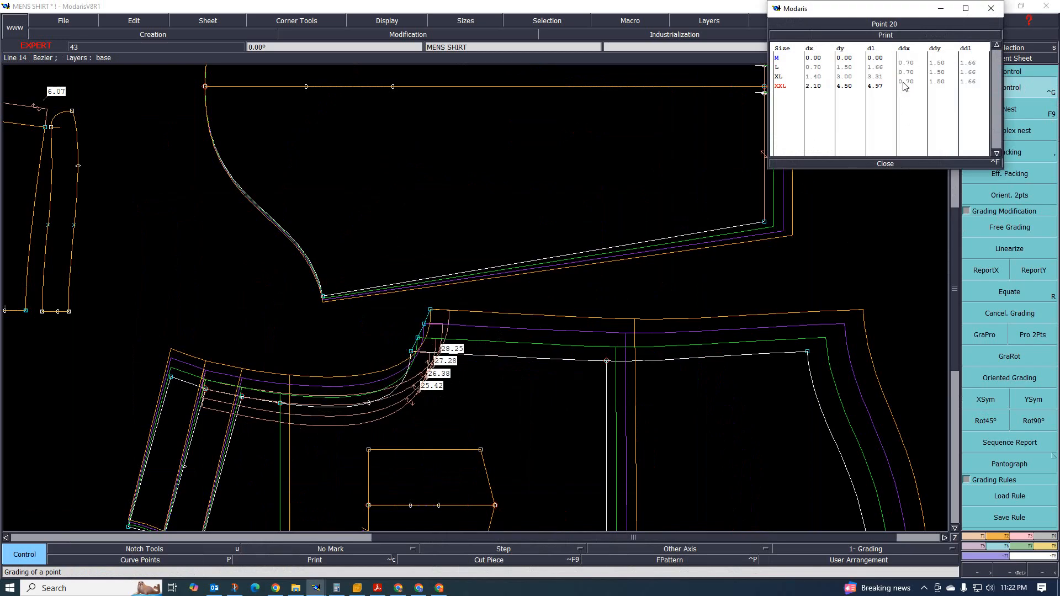
- Copy the Y grading of the developed armhole-length point to the sleeve cap's upper corner with ReportY
scroll(306, 312, "down", 2)
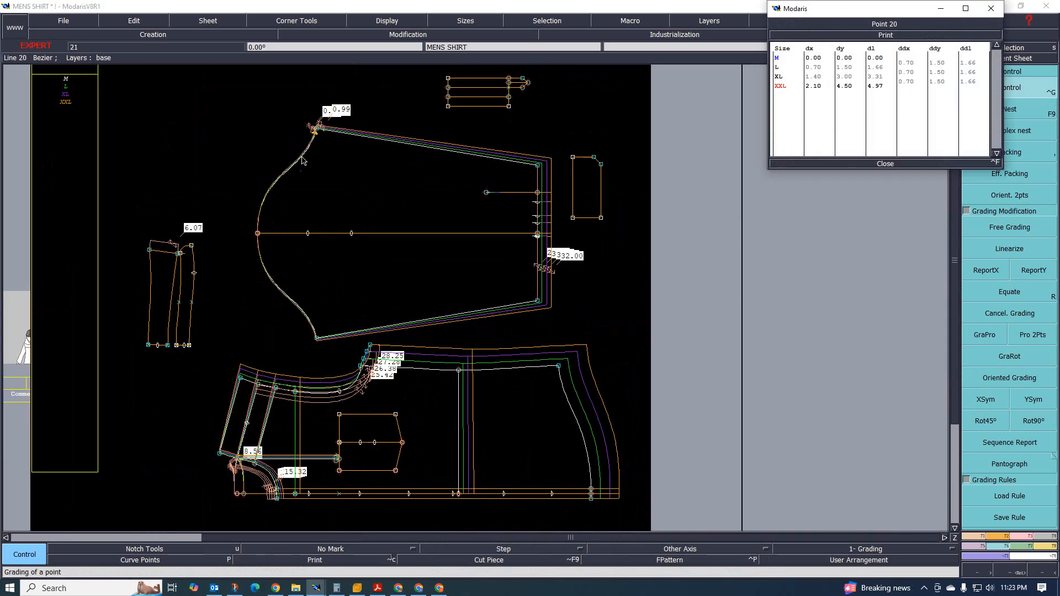
scroll(303, 161, "up", 1)
left_click(1041, 276)
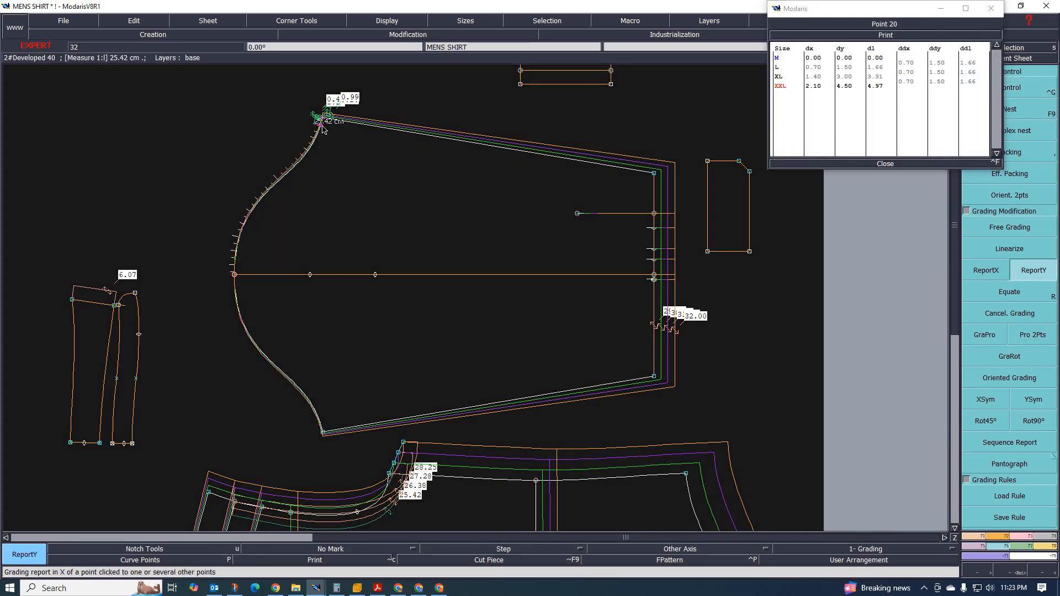
scroll(323, 127, "up", 3)
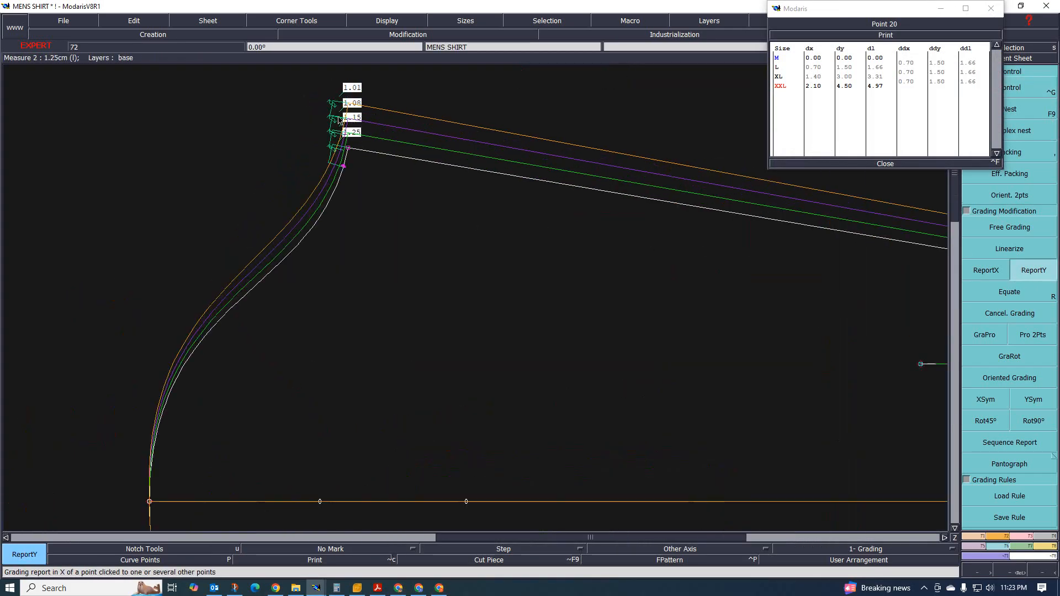
- Check the sleeve cap upper corner's grading values and compare its curve with the armhole-length point in all sizes
left_click(885, 165)
left_click(1016, 87)
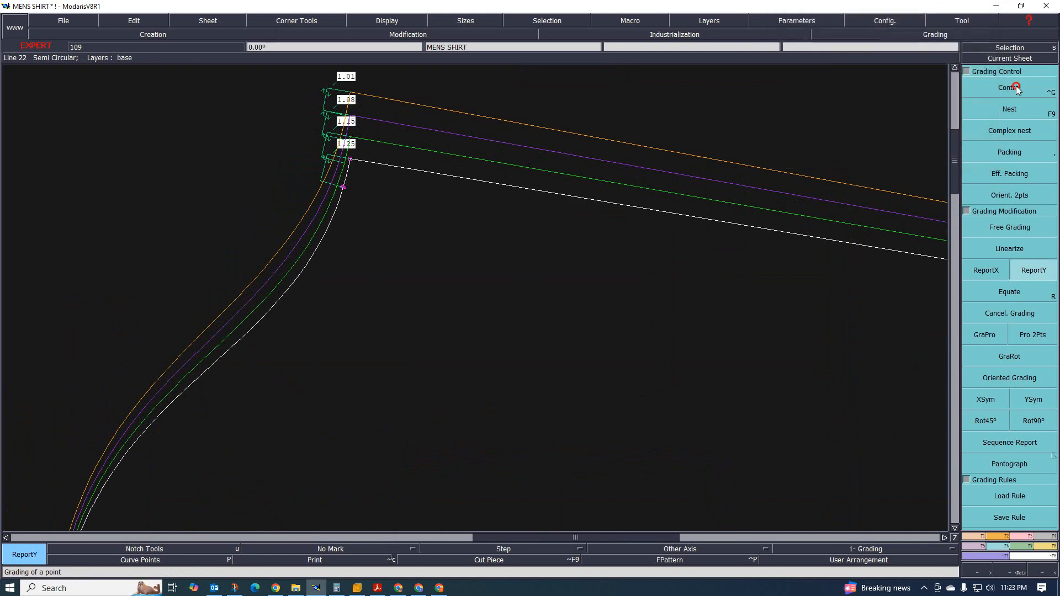
scroll(428, 160, "up", 2)
left_click(341, 193)
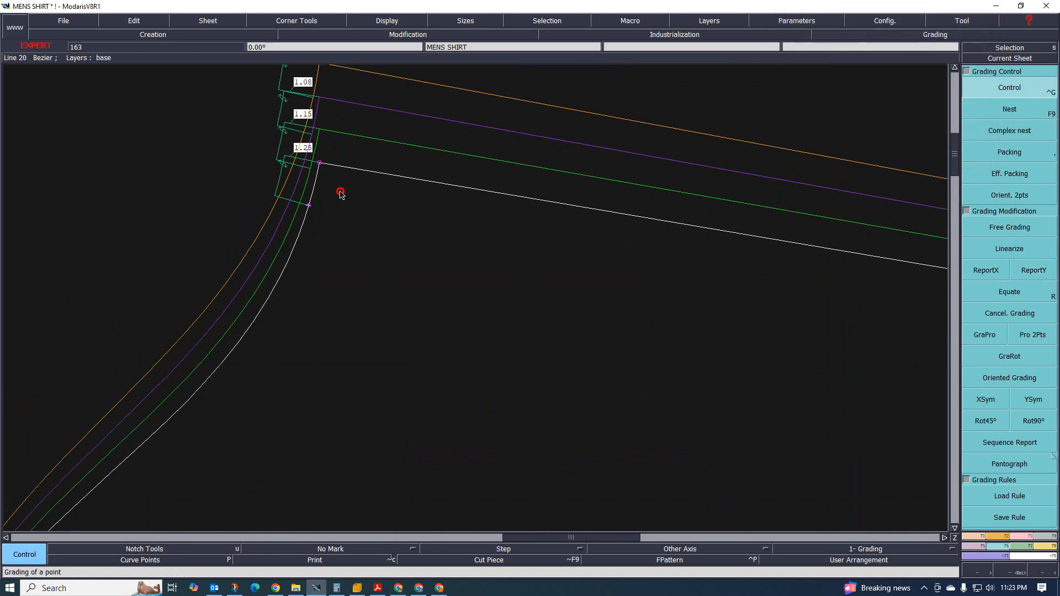
left_click(334, 186)
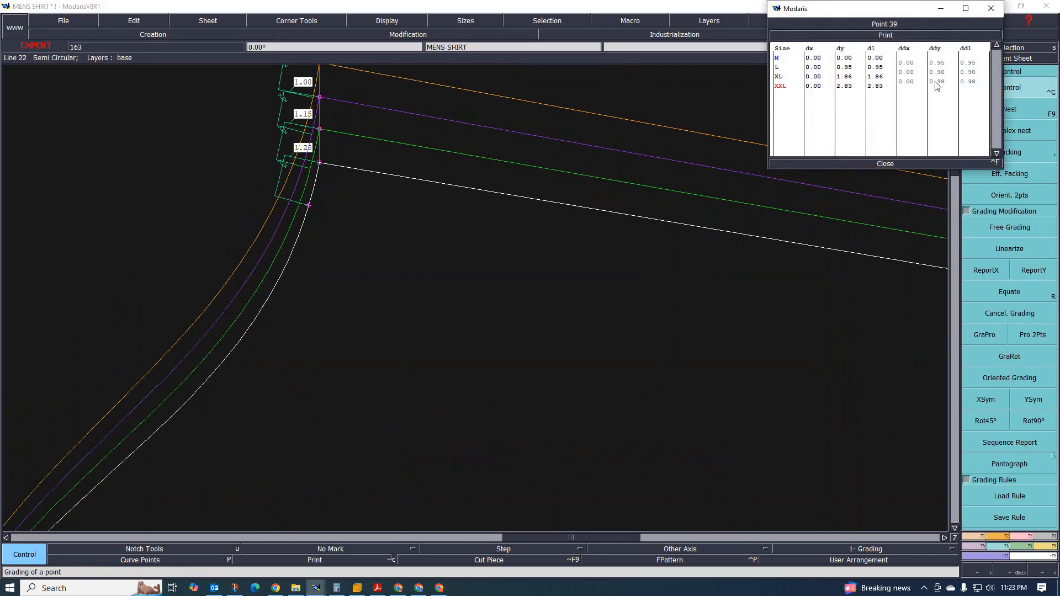
scroll(416, 163, "down", 5)
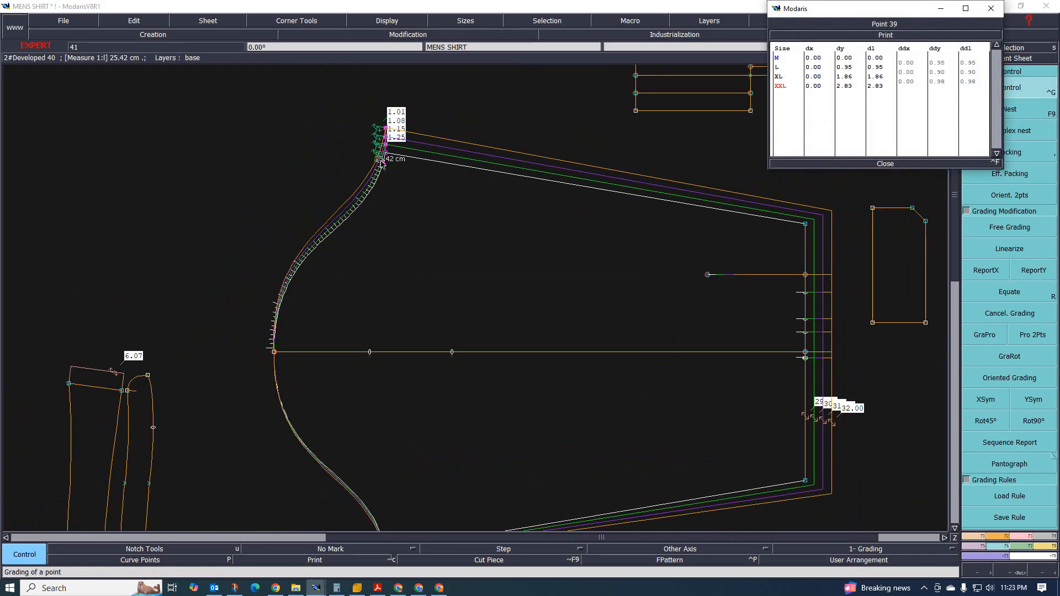
scroll(389, 363, "up", 2)
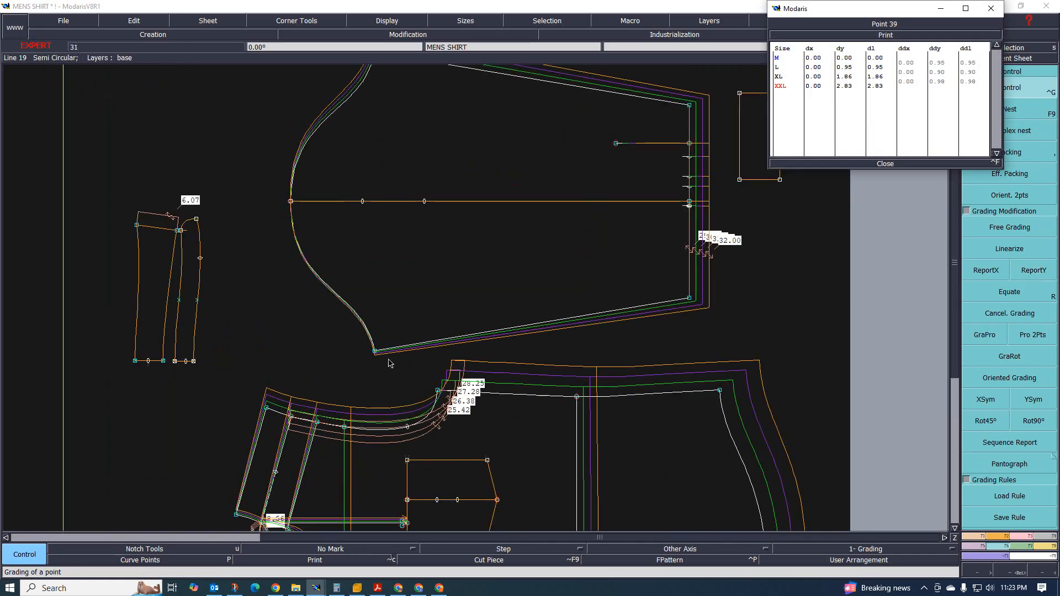
- Copy the upper cap corner's Y grading to the sleeve's lower cap corner with ReportY and mirror it with XSym
left_click(885, 164)
left_click(1030, 275)
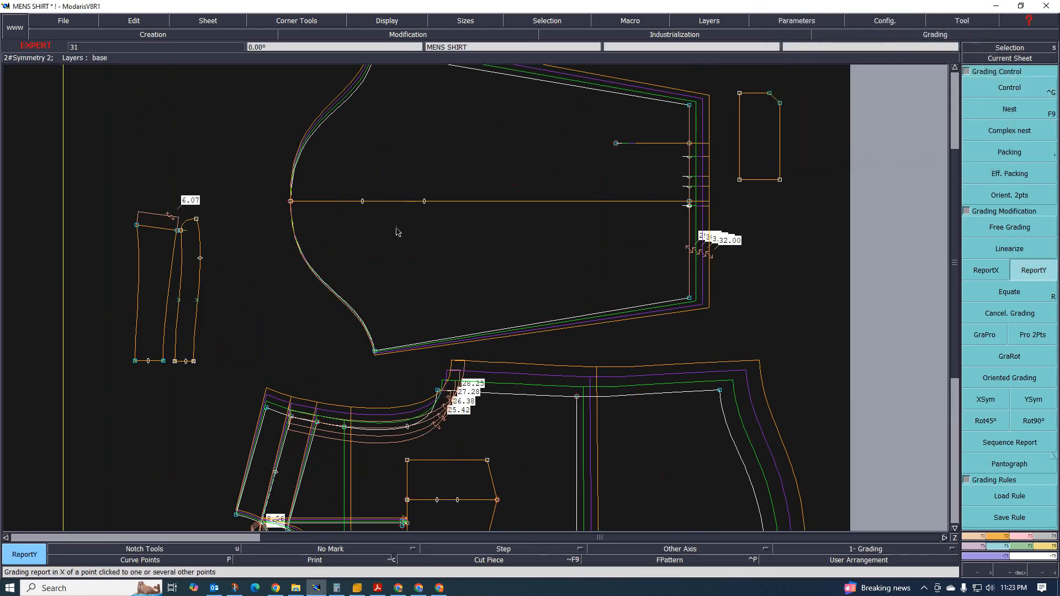
scroll(396, 232, "down", 2)
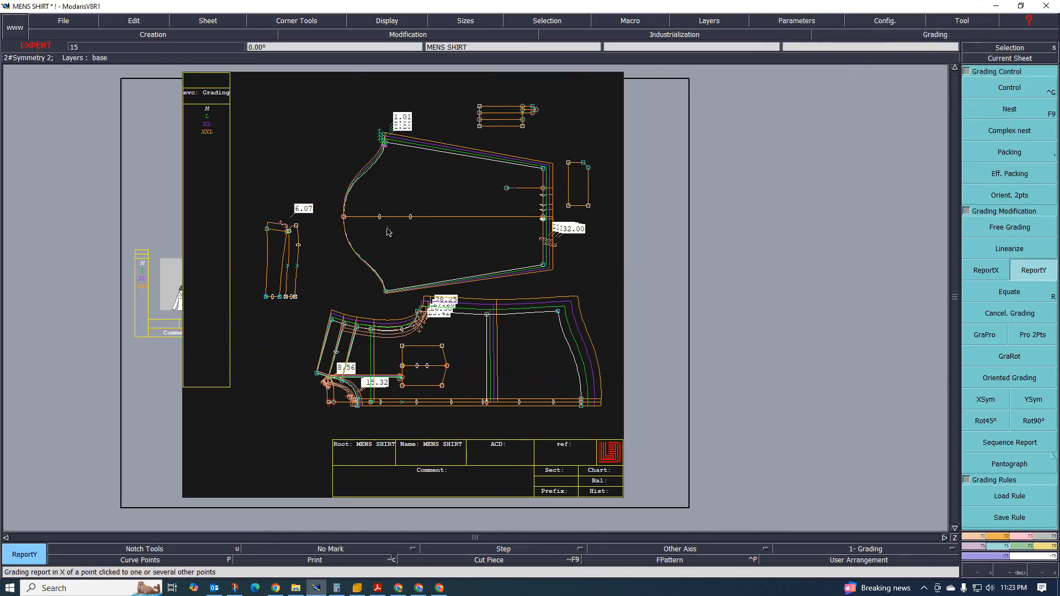
left_click(385, 289)
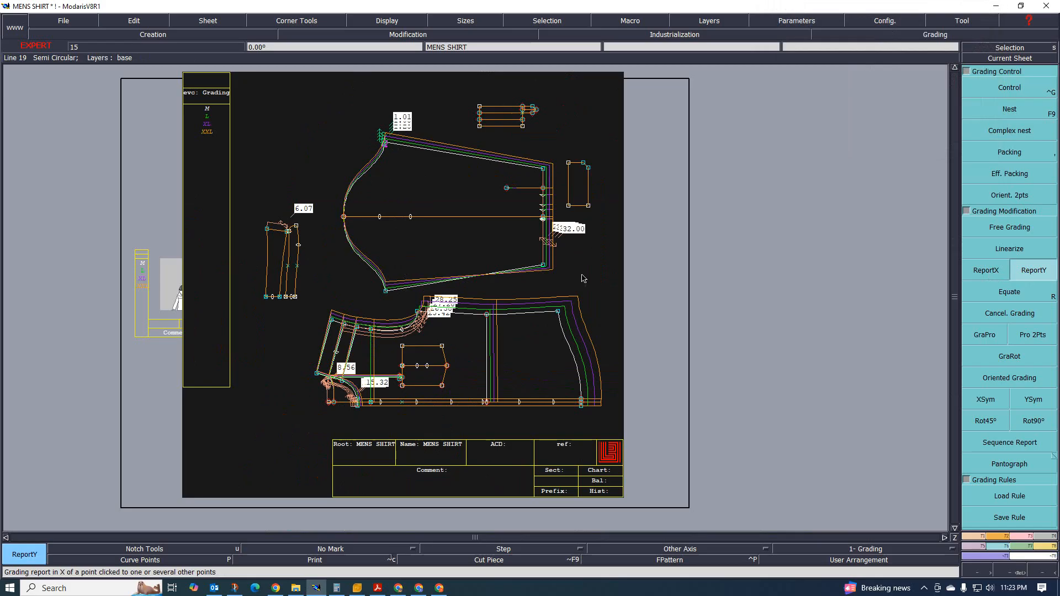
left_click(985, 399)
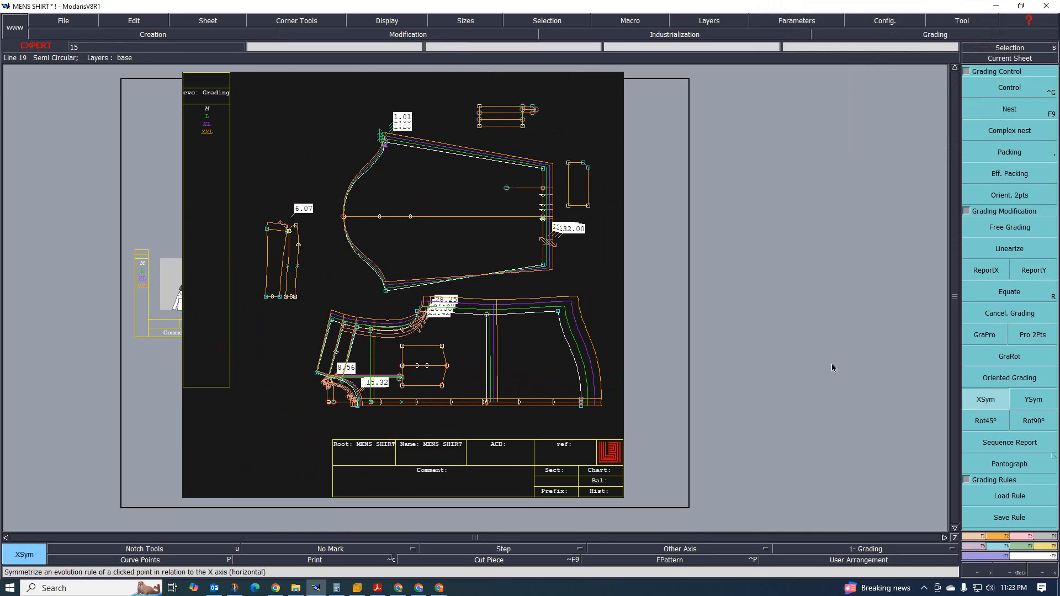
left_click(385, 290)
scroll(394, 221, "up", 1)
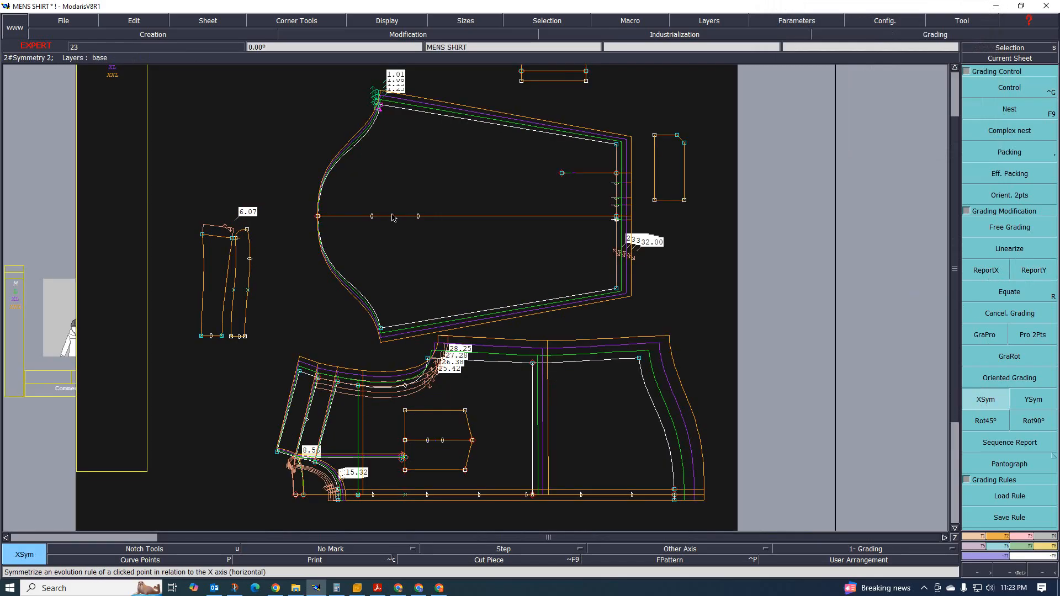
- Examine the graded sleeve, front armhole and neckline next to the ungraded collar pieces, in all sizes and in the base size
scroll(365, 228, "down", 1)
scroll(312, 242, "up", 2)
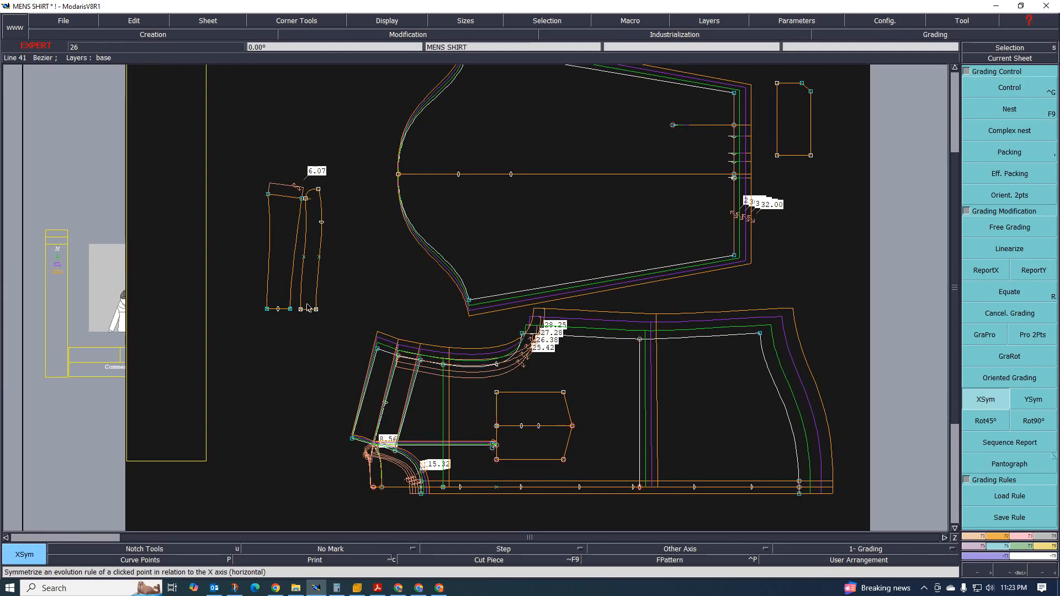
scroll(309, 307, "up", 1)
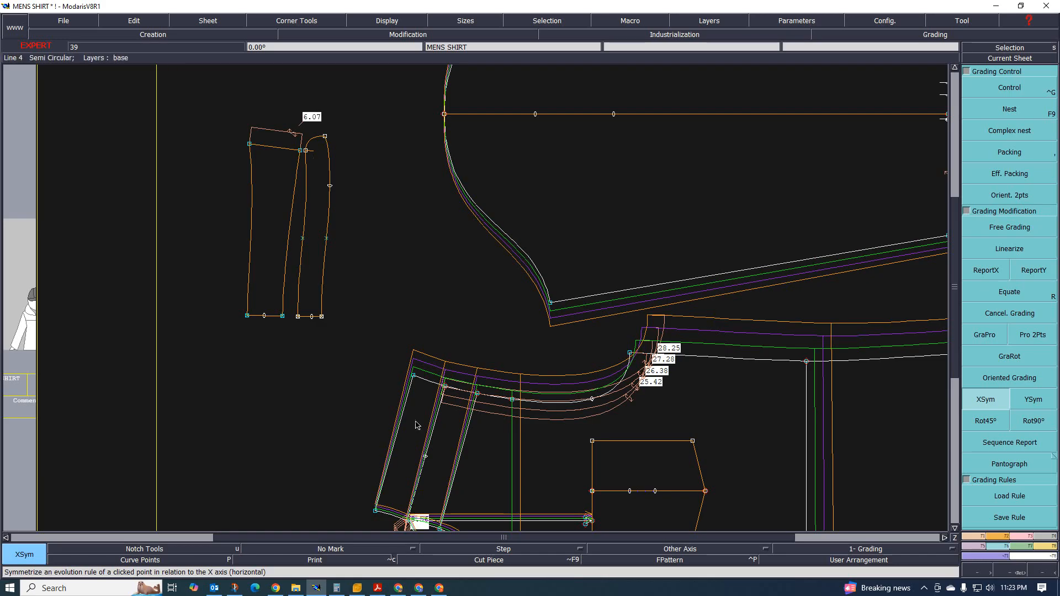
scroll(381, 386, "down", 1)
scroll(402, 447, "up", 1)
scroll(403, 447, "up", 1)
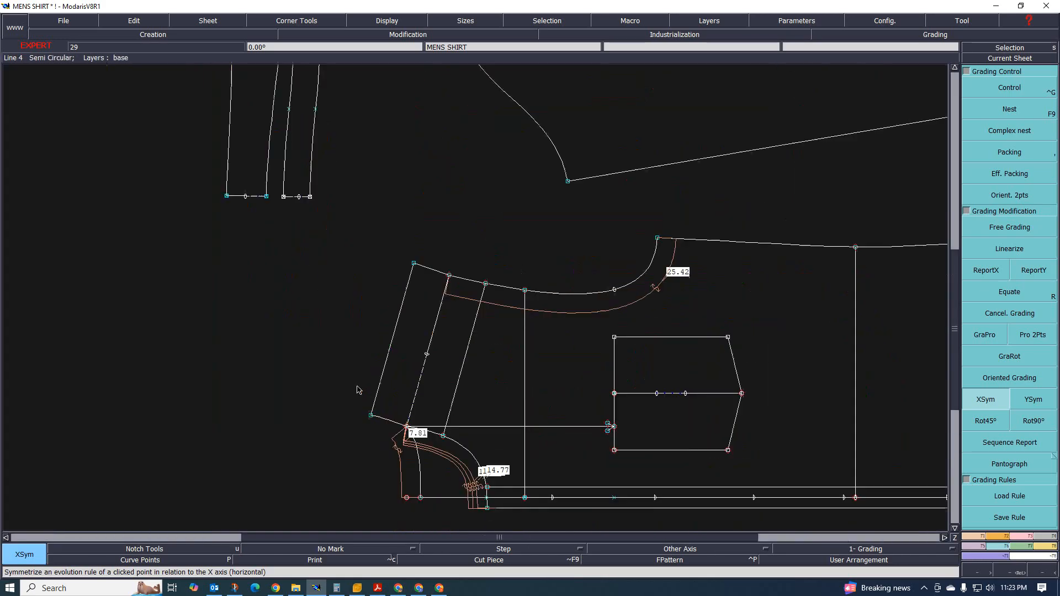
scroll(309, 210, "down", 1)
scroll(337, 211, "up", 1)
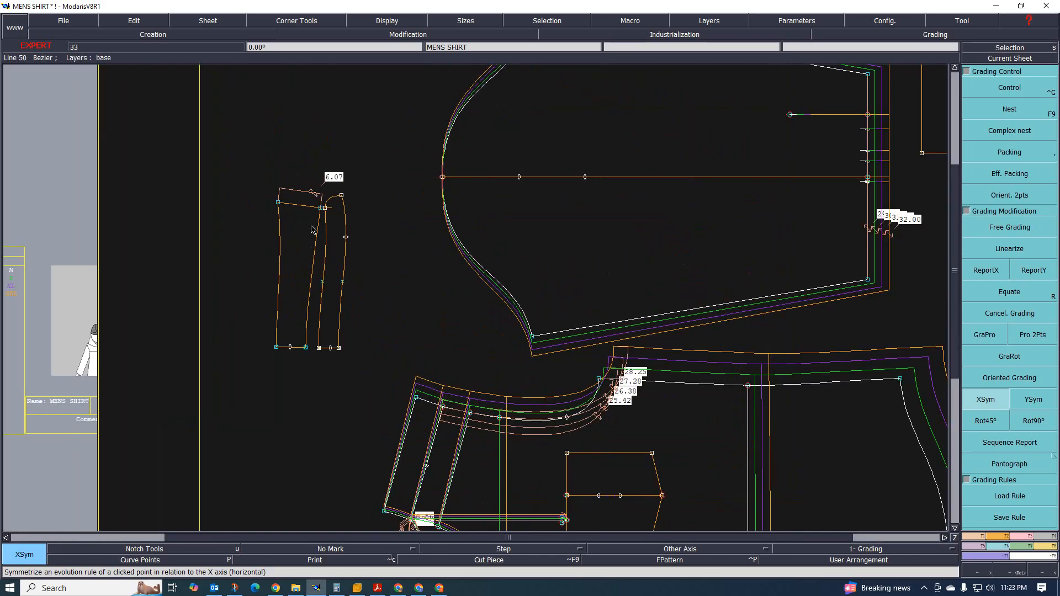
- Create a developed point along the collar stand's long edge, starting from its centre-back corner
scroll(307, 239, "up", 1)
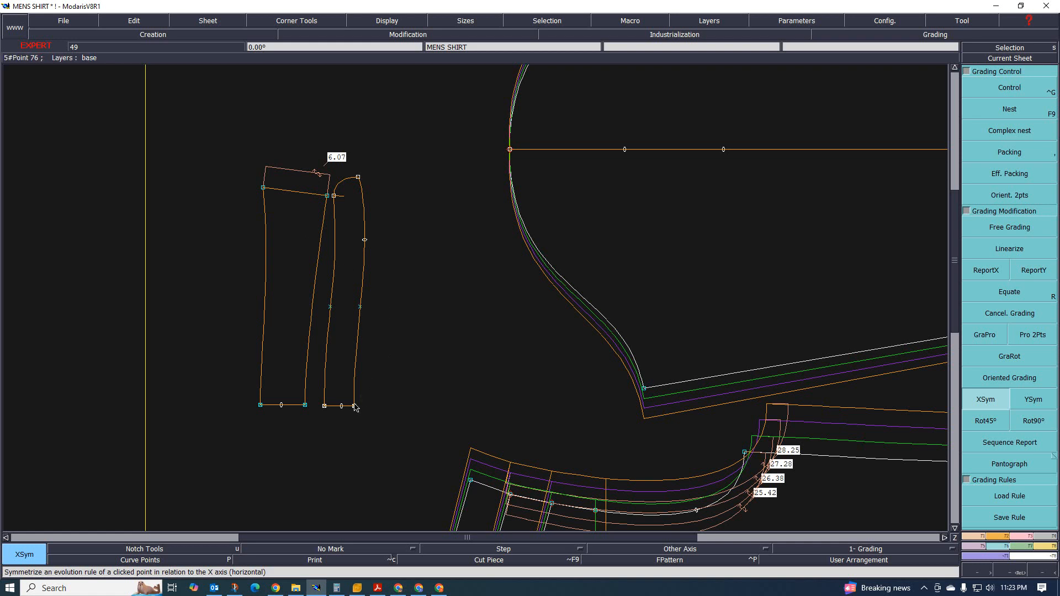
key("Delete")
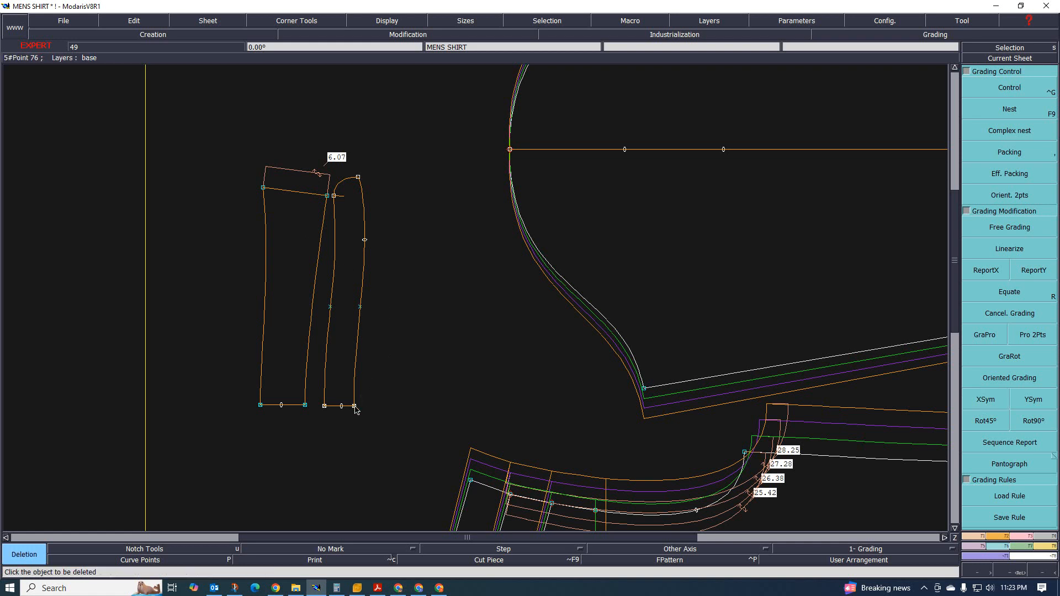
left_click(974, 536)
key("v")
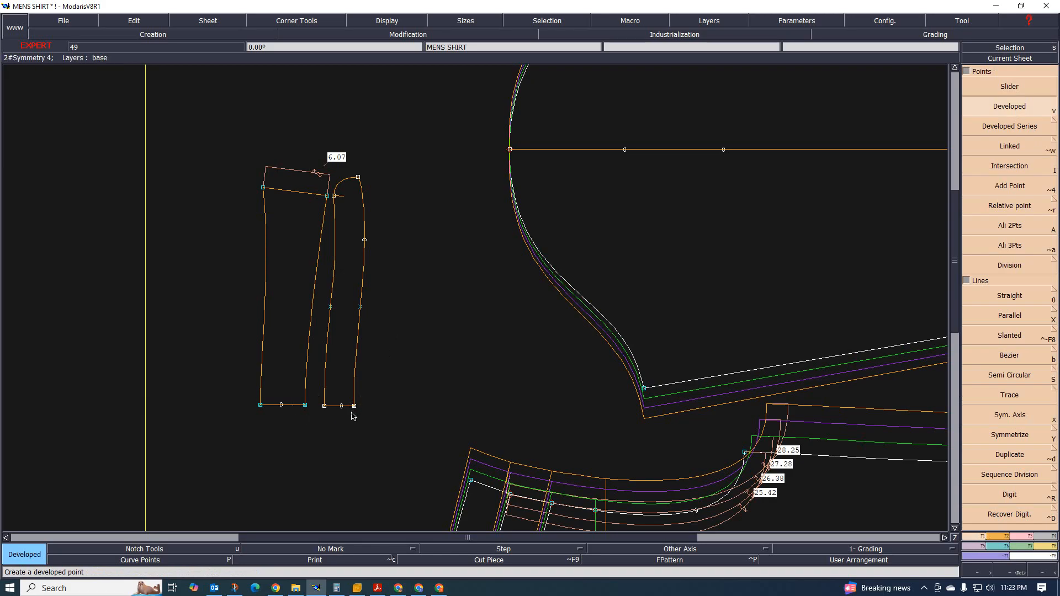
left_click(354, 404)
left_click(377, 294)
- Constrain the new collar stand point by measure to the sum of the front neckline measure (Measure 5) and the back neck measure (Measure 4)
left_click(1021, 535)
left_click(1009, 383)
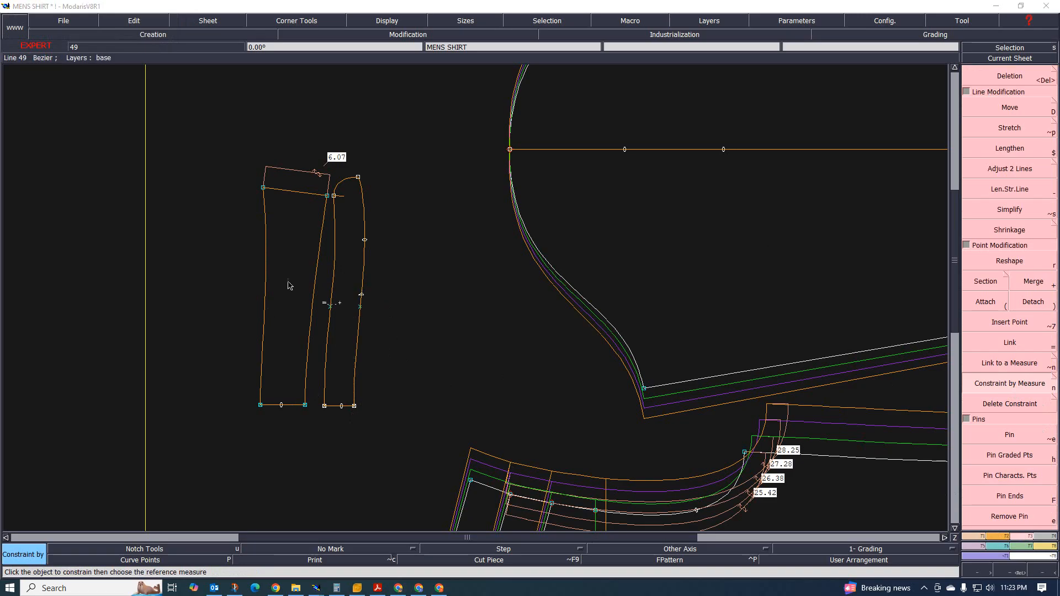
scroll(266, 262, "down", 2)
scroll(347, 436, "up", 3)
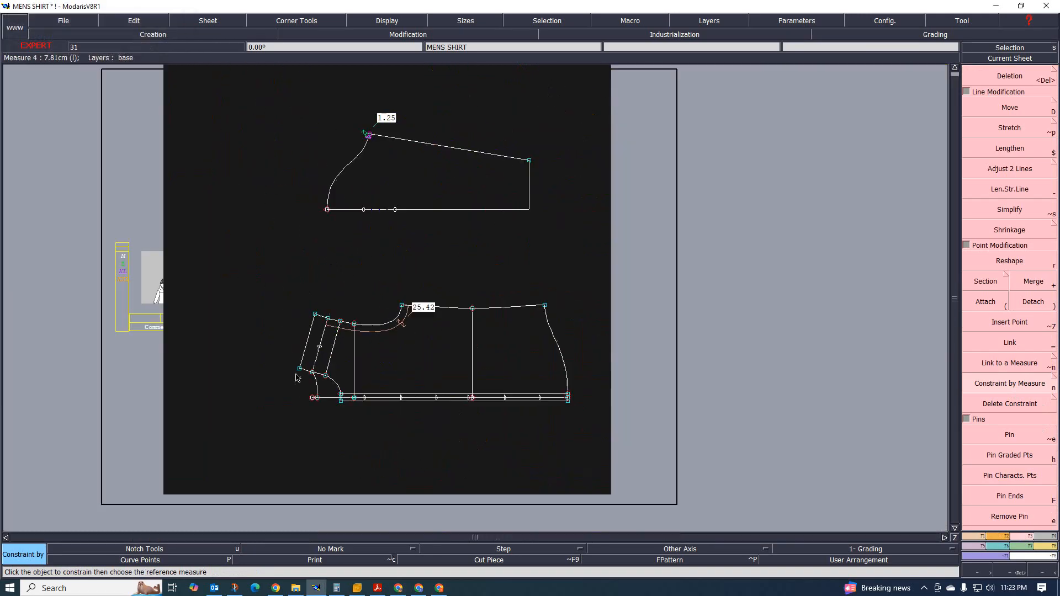
scroll(252, 212, "up", 1)
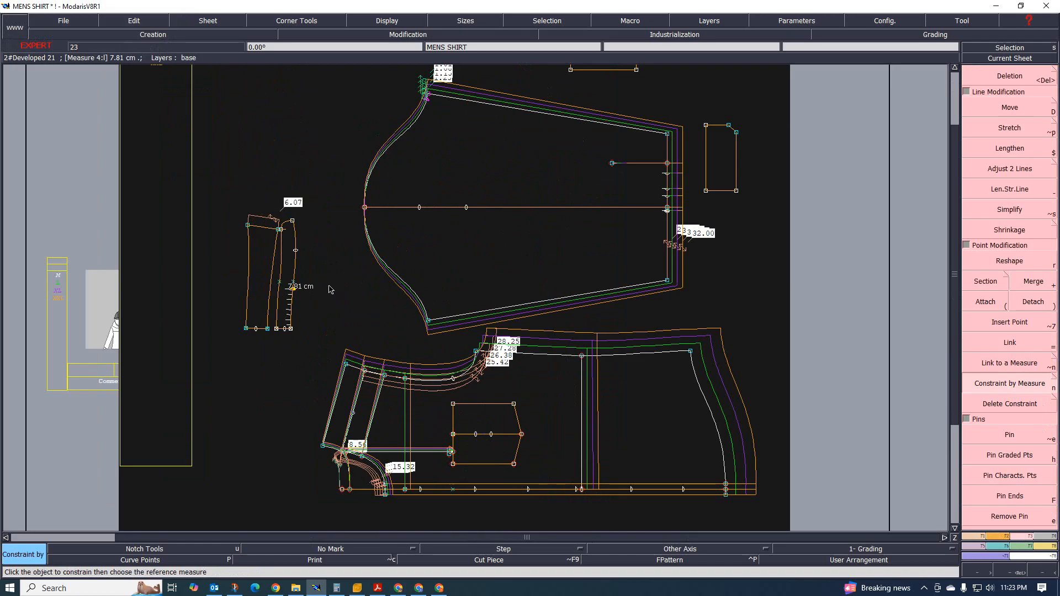
key("ctrl+z")
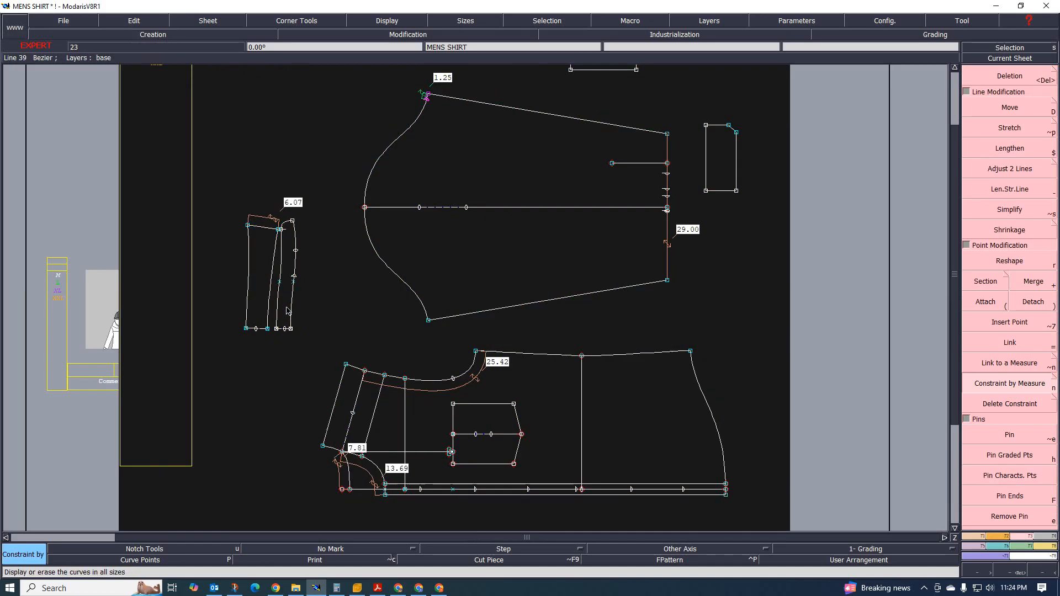
scroll(287, 314, "up", 1)
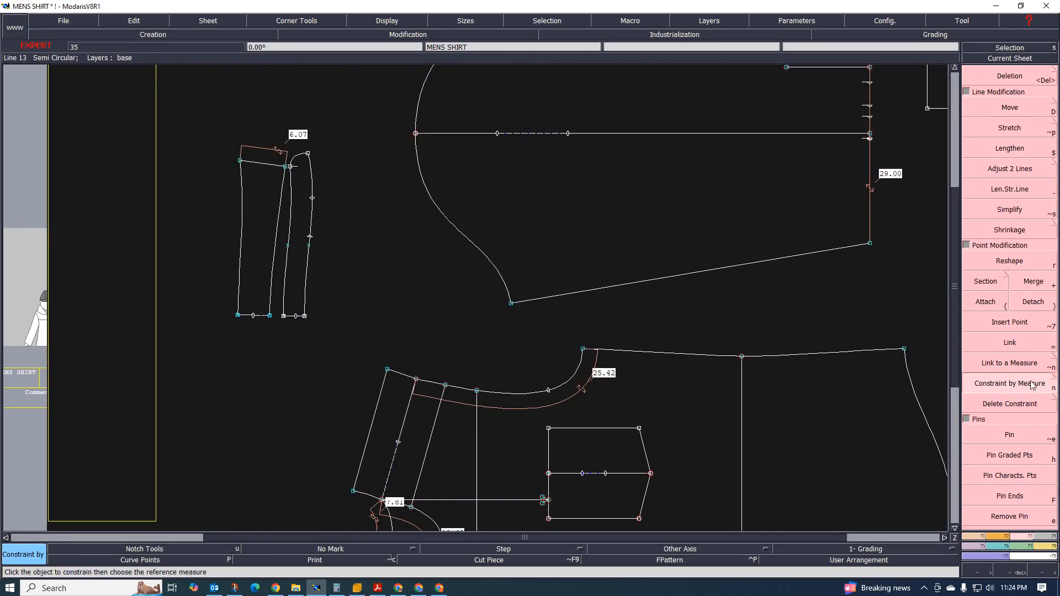
left_click(310, 236)
scroll(343, 347, "down", 1)
scroll(368, 418, "up", 2)
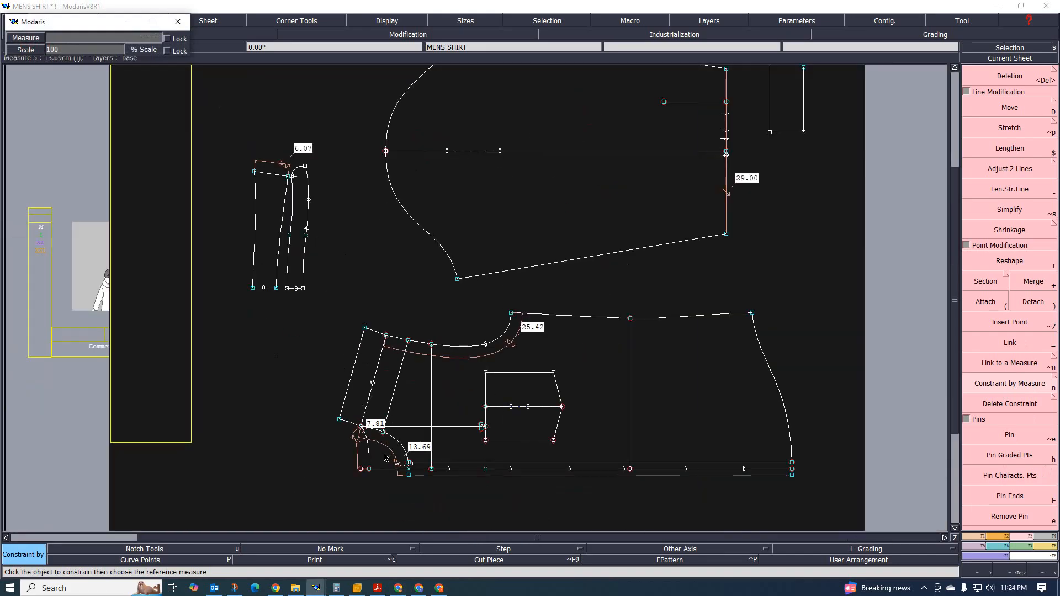
left_click(397, 456)
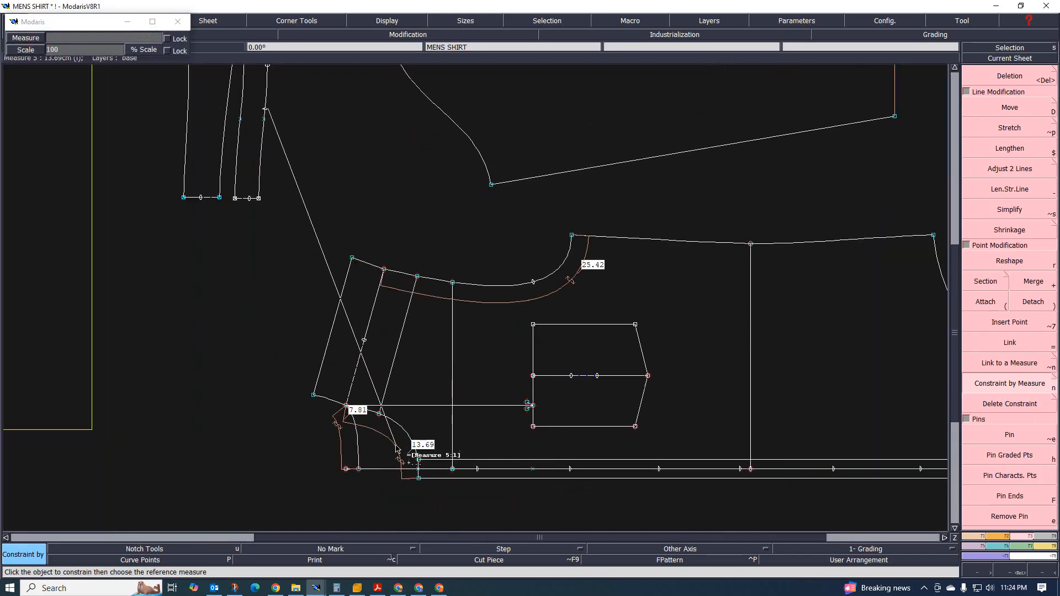
left_click(337, 439)
right_click(296, 365)
- Copy the constrained collar stand point's Y grading to the selected end points of the collar and collar stand with ReportY
scroll(296, 364, "down", 2)
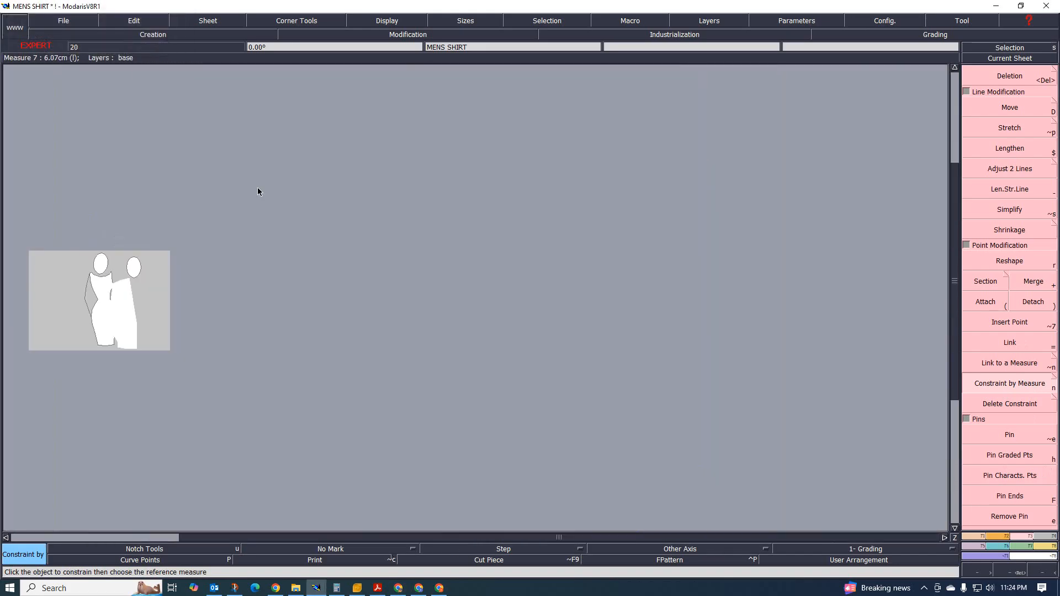
scroll(258, 189, "up", 2)
scroll(334, 216, "down", 1)
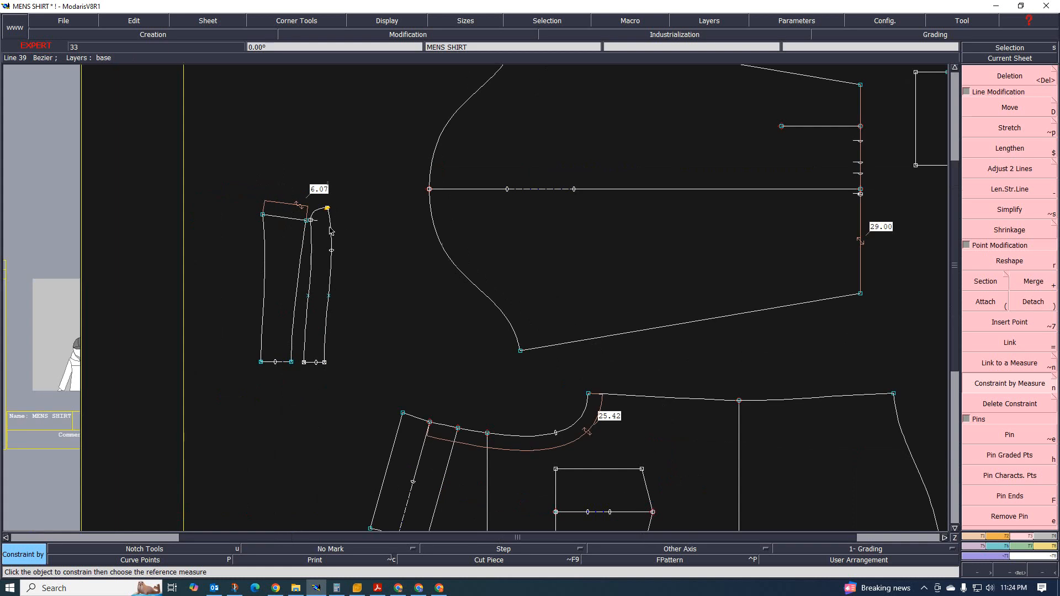
key("F9")
scroll(294, 188, "up", 1)
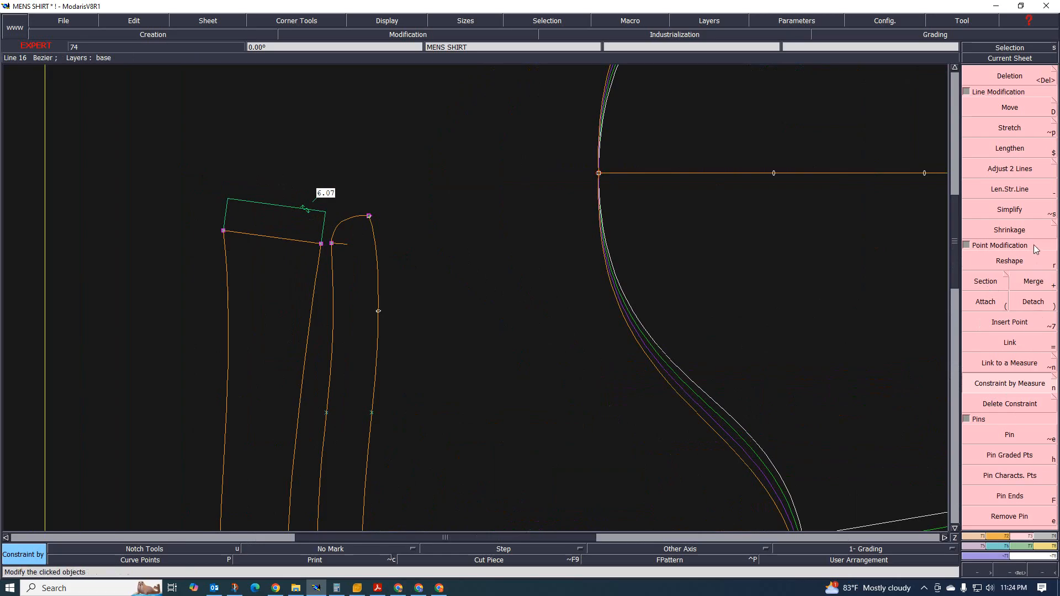
left_click(1000, 549)
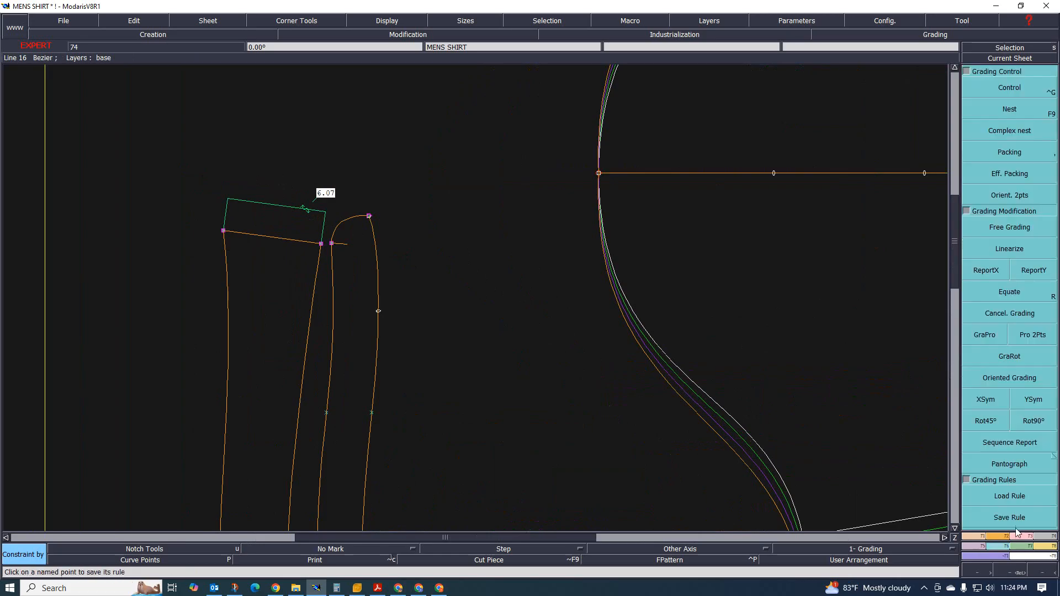
left_click(1033, 270)
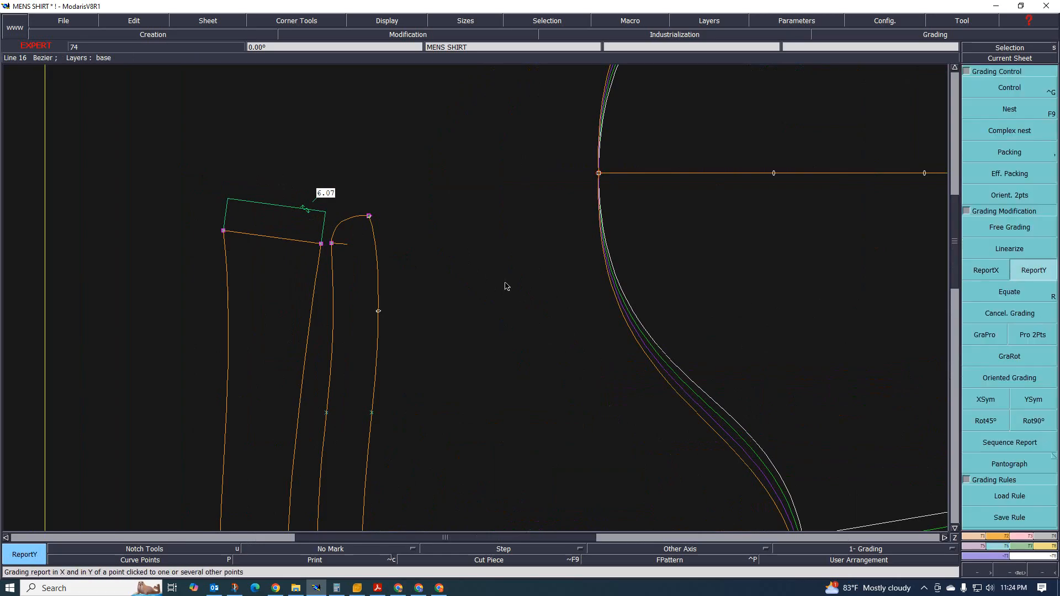
left_click(370, 219)
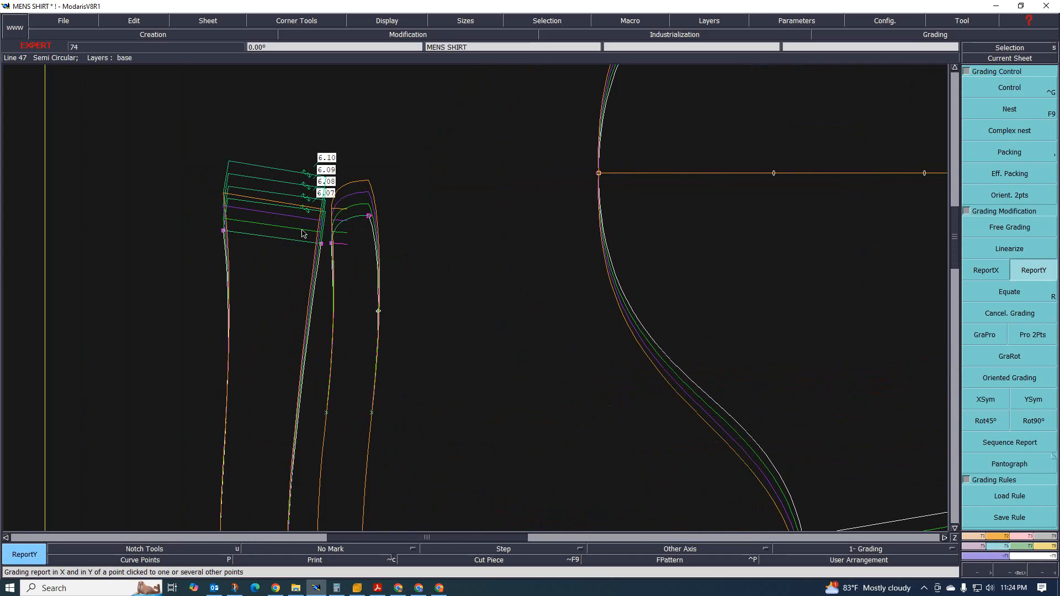
scroll(301, 191, "down", 1)
scroll(320, 237, "up", 1)
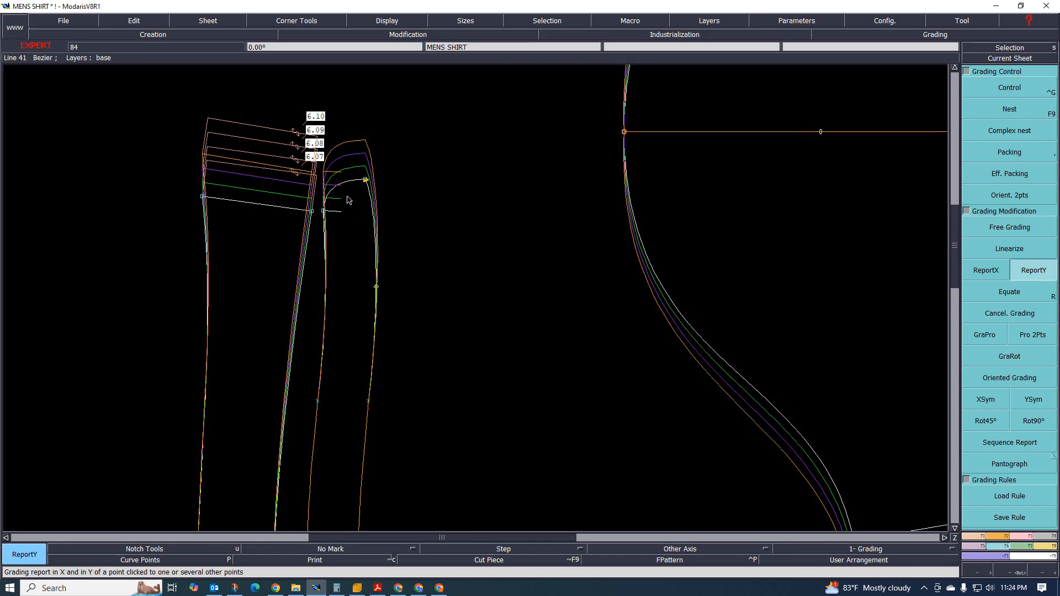
- Select the three upper corner points of the cuff piece beside the sleeve hem for grading with ReportY
scroll(332, 195, "down", 3)
scroll(309, 190, "down", 1)
scroll(293, 195, "up", 1)
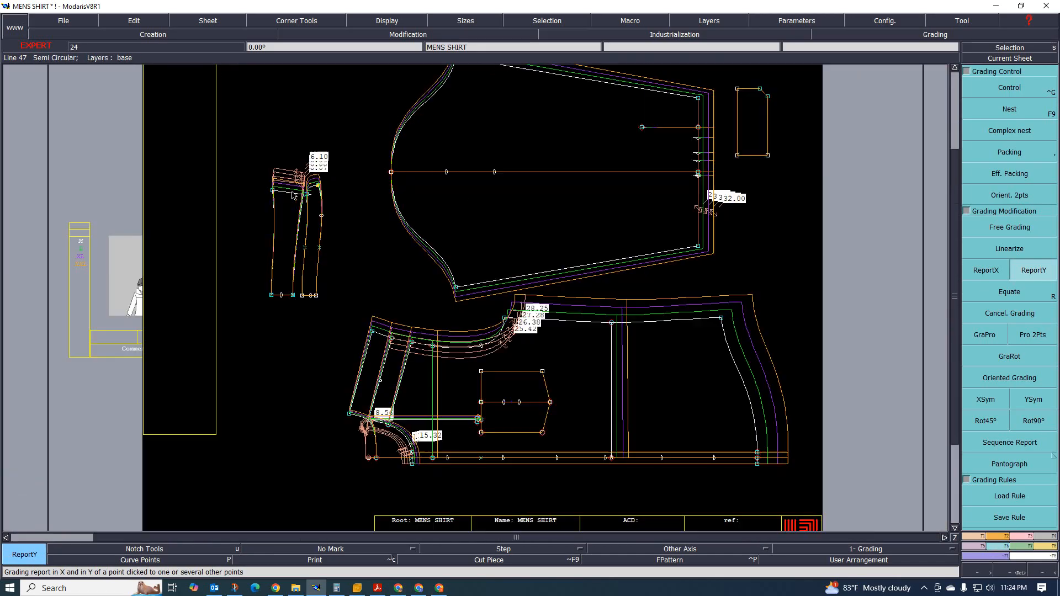
scroll(293, 195, "up", 2)
scroll(423, 247, "down", 3)
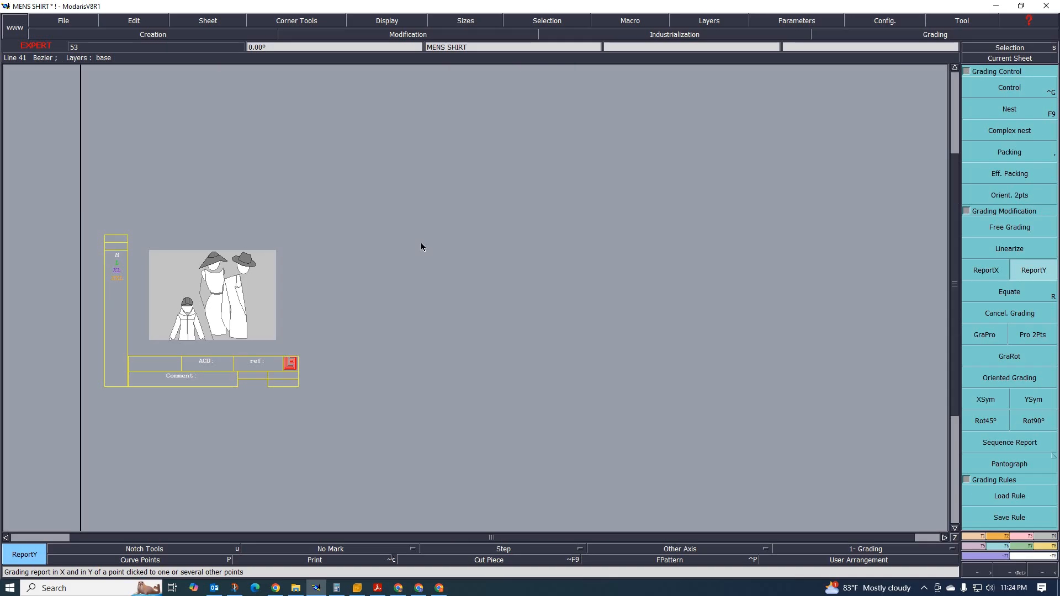
scroll(451, 220, "down", 2)
scroll(452, 220, "up", 3)
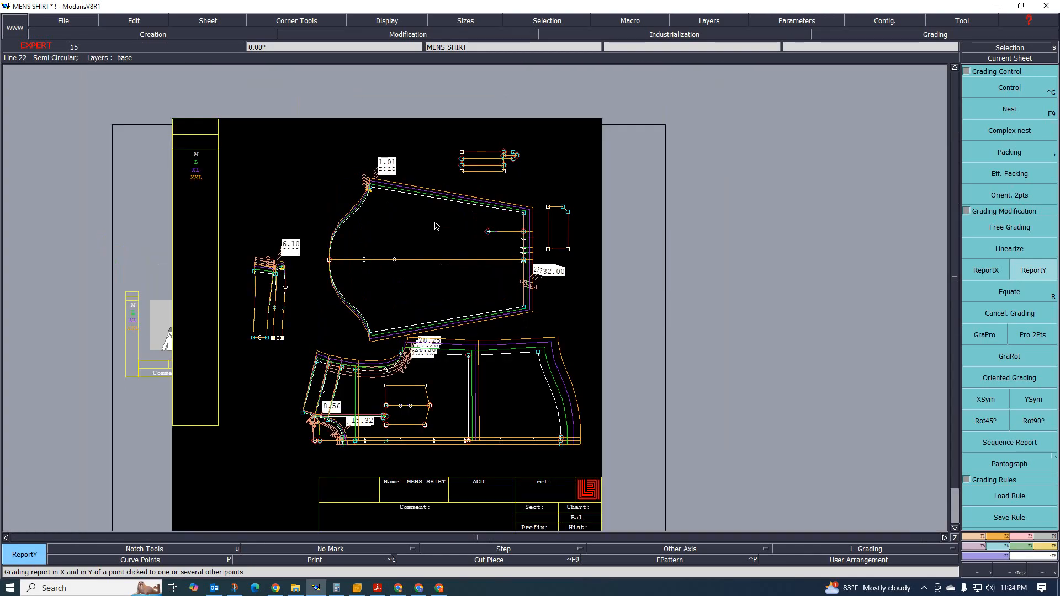
left_click_drag(544, 142, 645, 200)
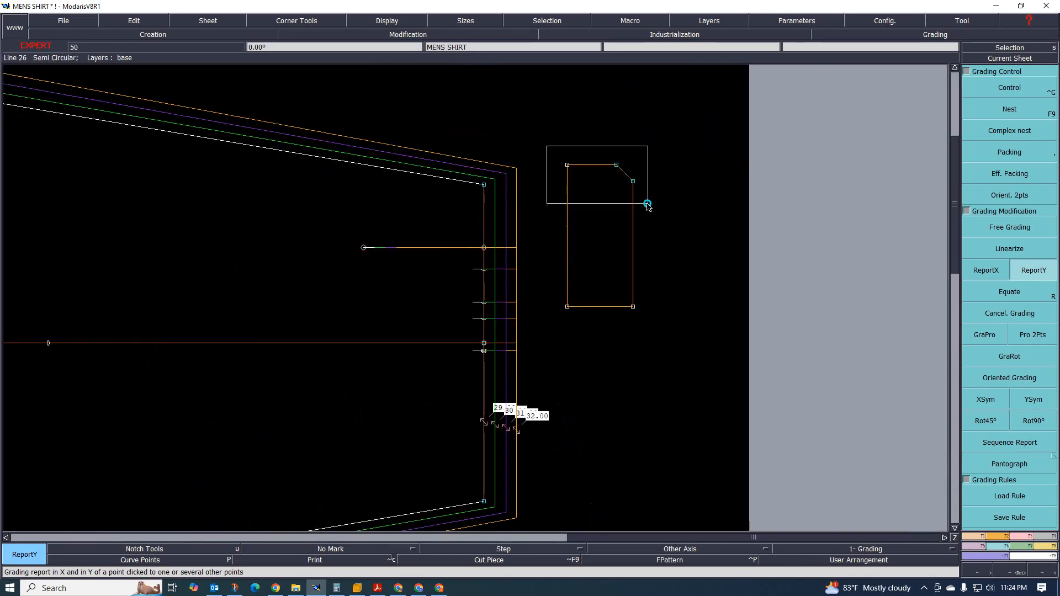
left_click(1017, 91)
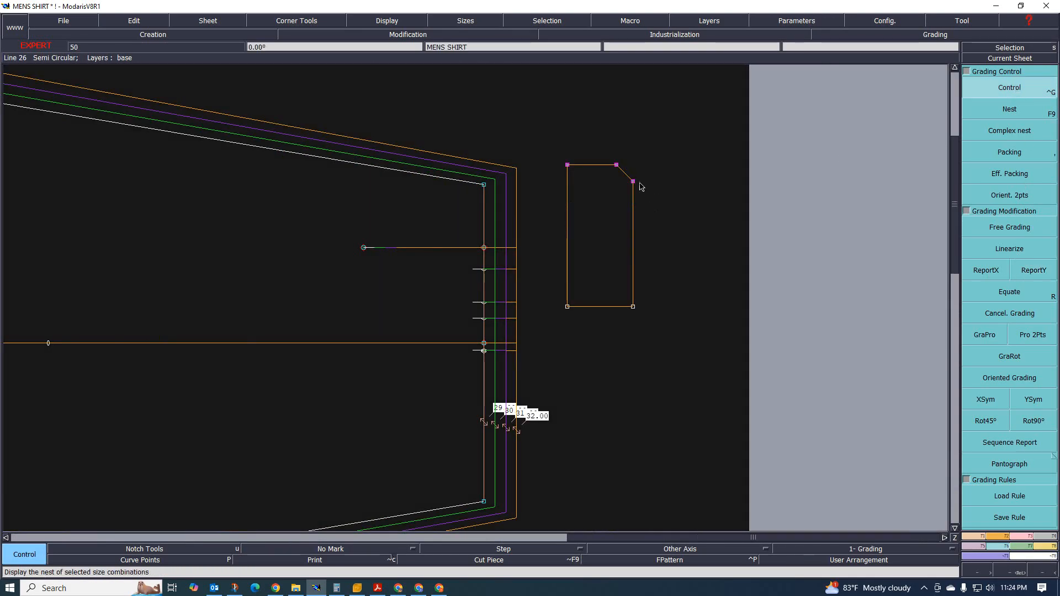
left_click(1035, 273)
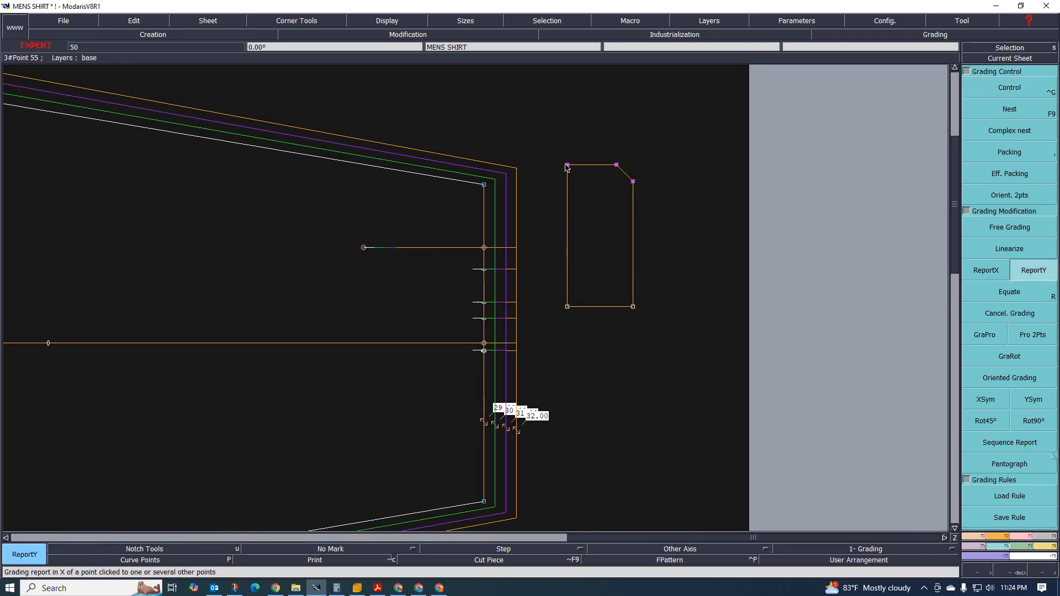
- Examine the whole shirt draft's size nest from M to XXL, including the sleeve, front body, collar pieces and cuff
scroll(506, 269, "down", 2)
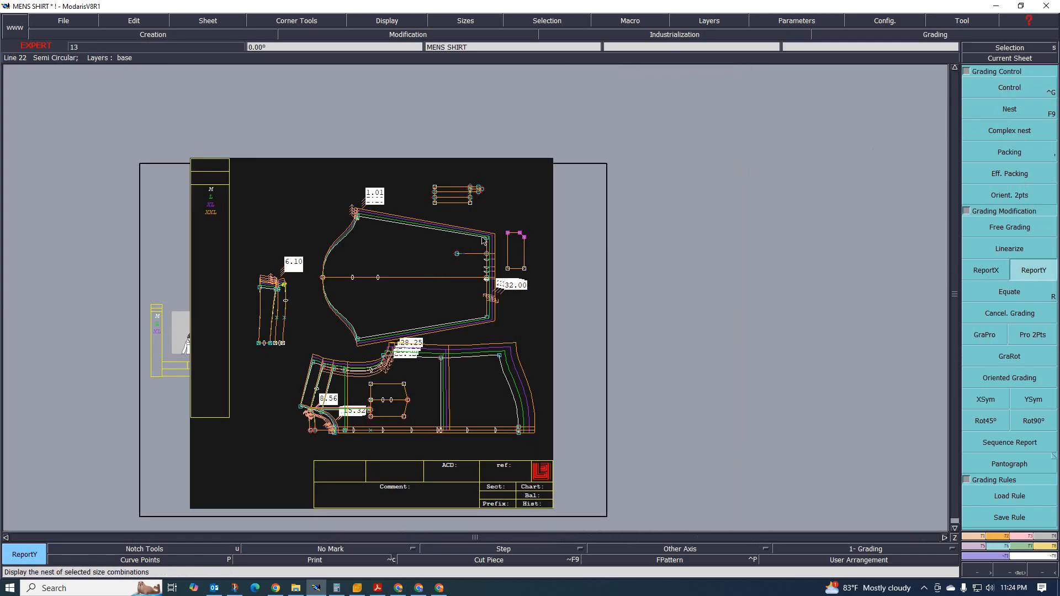
scroll(489, 257, "up", 2)
scroll(501, 254, "down", 2)
scroll(466, 303, "up", 2)
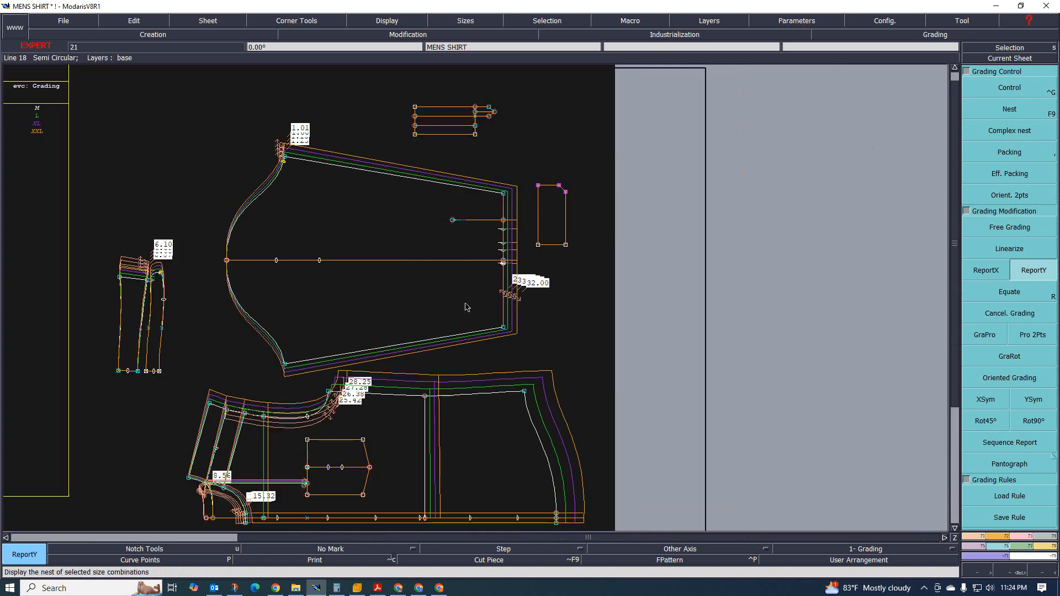
scroll(468, 391, "down", 2)
scroll(468, 390, "up", 2)
scroll(464, 394, "down", 2)
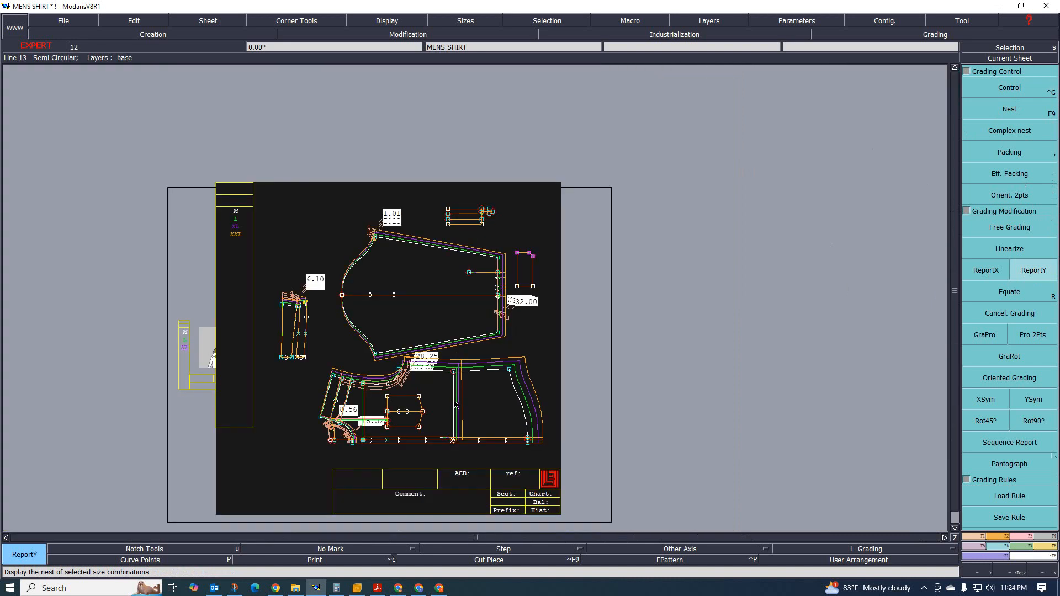
scroll(455, 399, "up", 1)
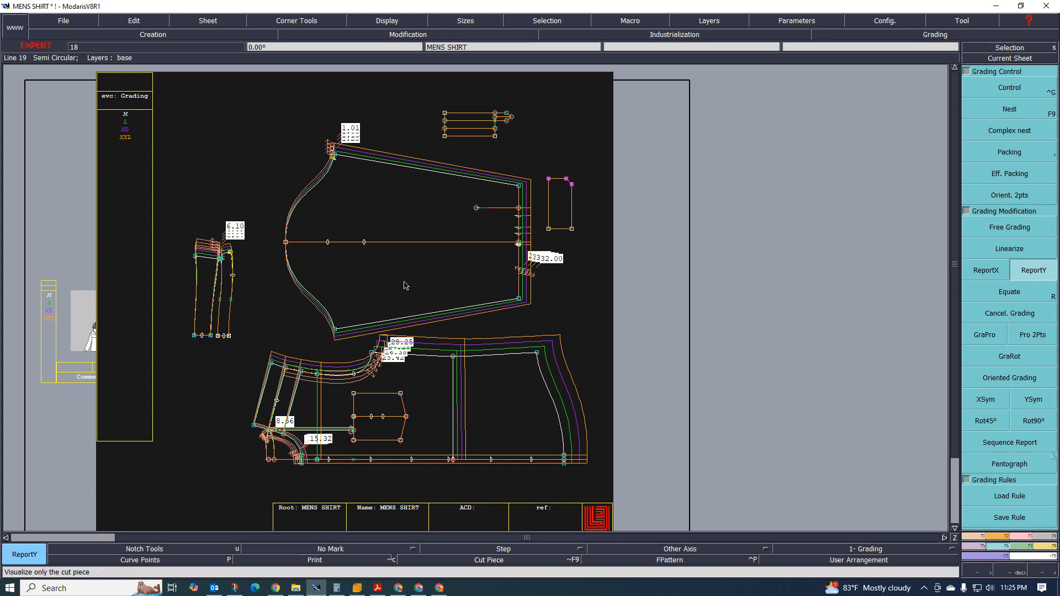
scroll(404, 284, "down", 2)
scroll(379, 267, "up", 1)
scroll(409, 292, "down", 1)
scroll(405, 295, "up", 4)
scroll(404, 296, "down", 3)
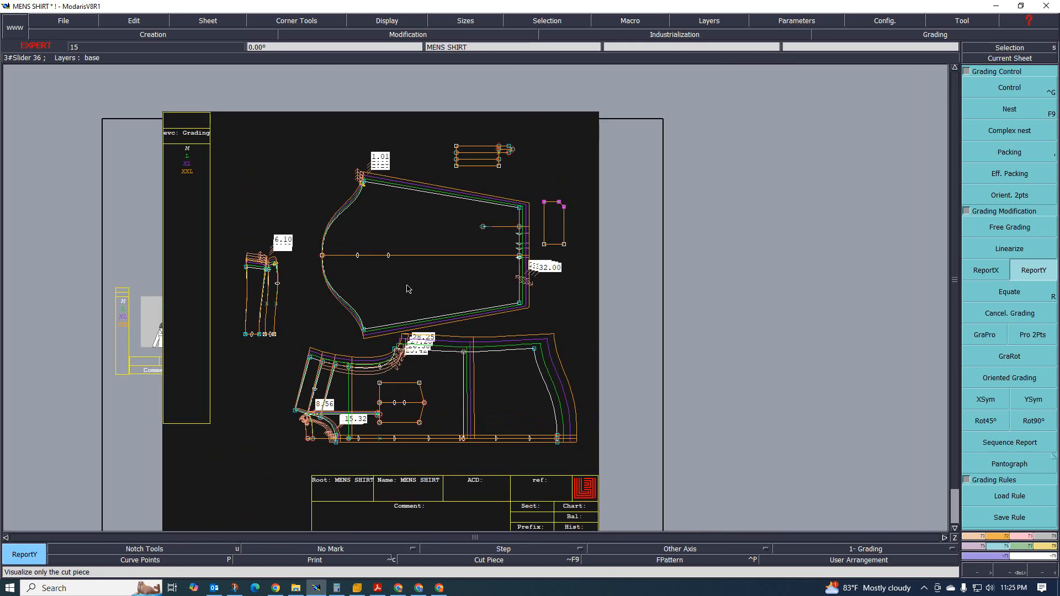
scroll(407, 289, "up", 2)
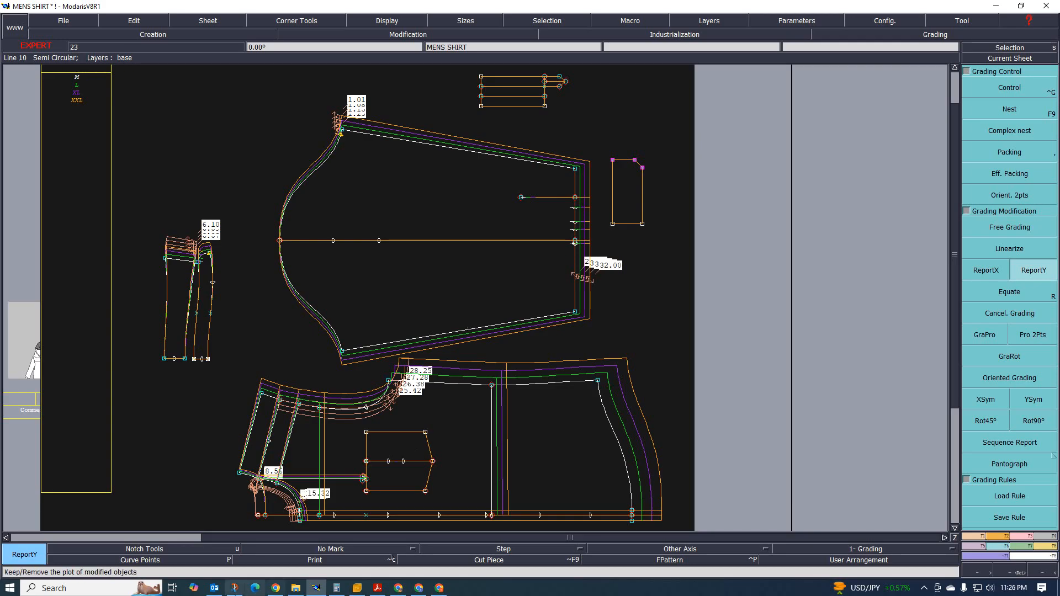
mouse_move(235, 588)
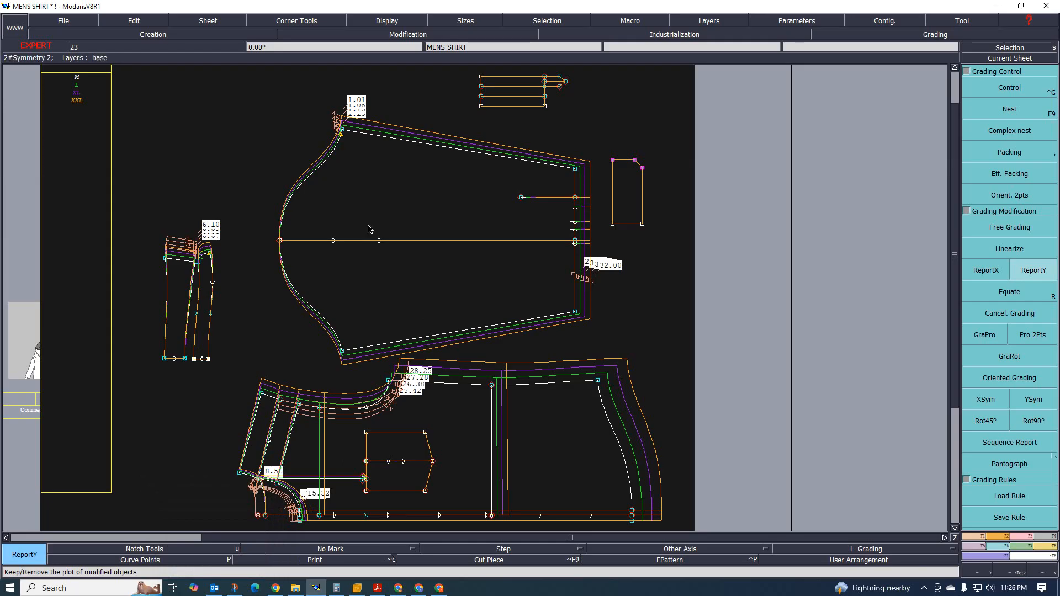
scroll(369, 223, "up", 2)
scroll(346, 255, "down", 3)
scroll(351, 238, "up", 2)
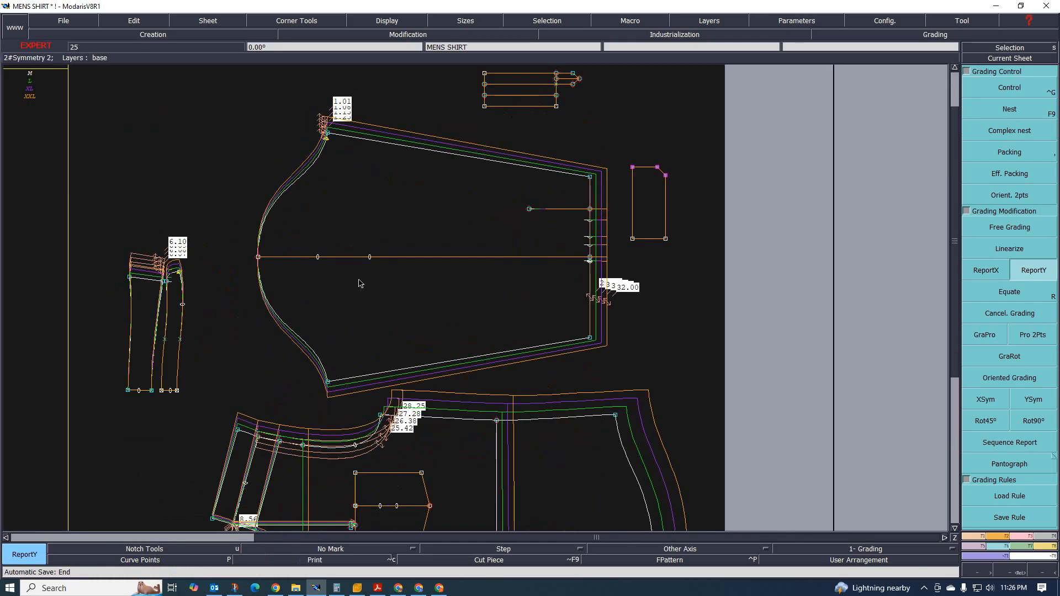
scroll(403, 293, "down", 3)
scroll(412, 303, "up", 2)
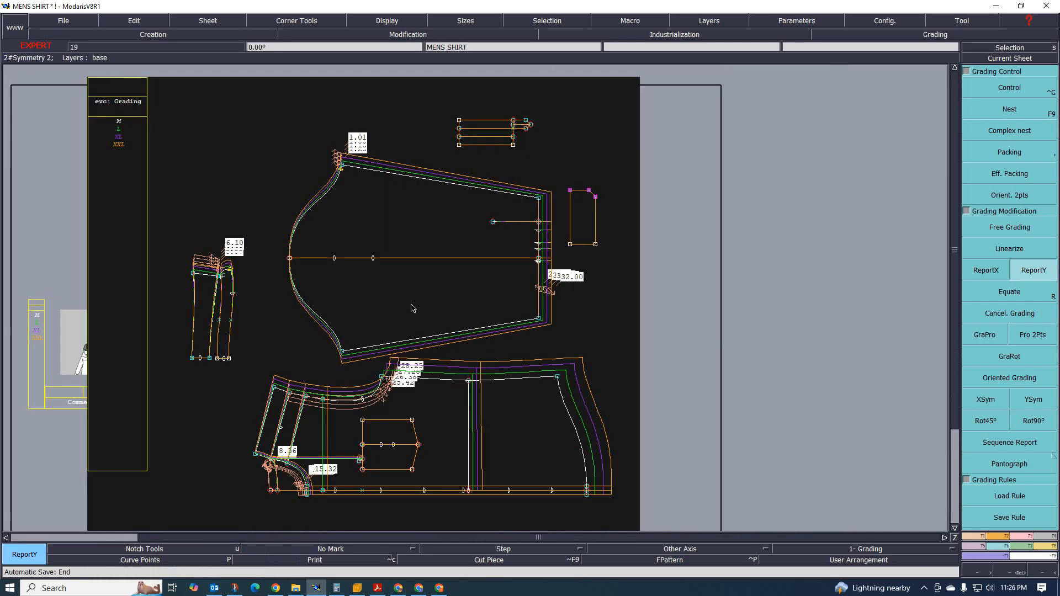
scroll(383, 233, "up", 2)
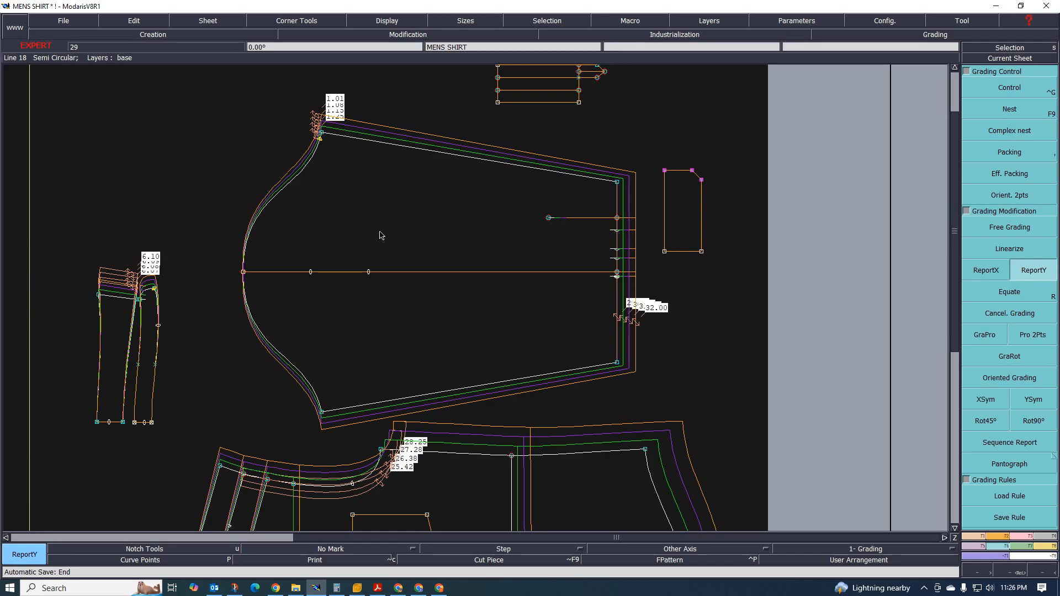
scroll(383, 233, "down", 3)
scroll(380, 234, "up", 2)
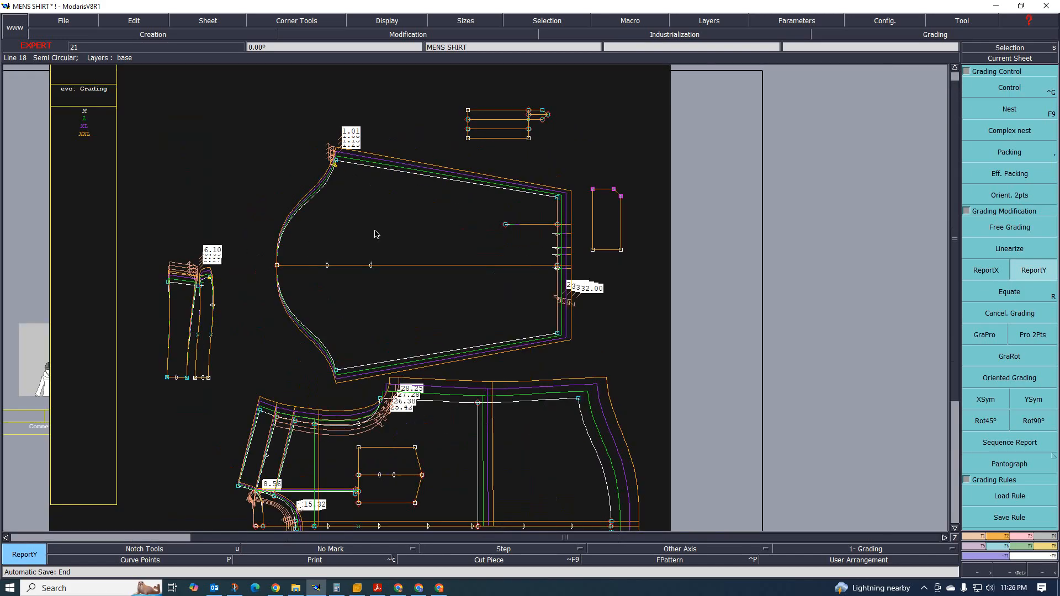
scroll(377, 234, "up", 2)
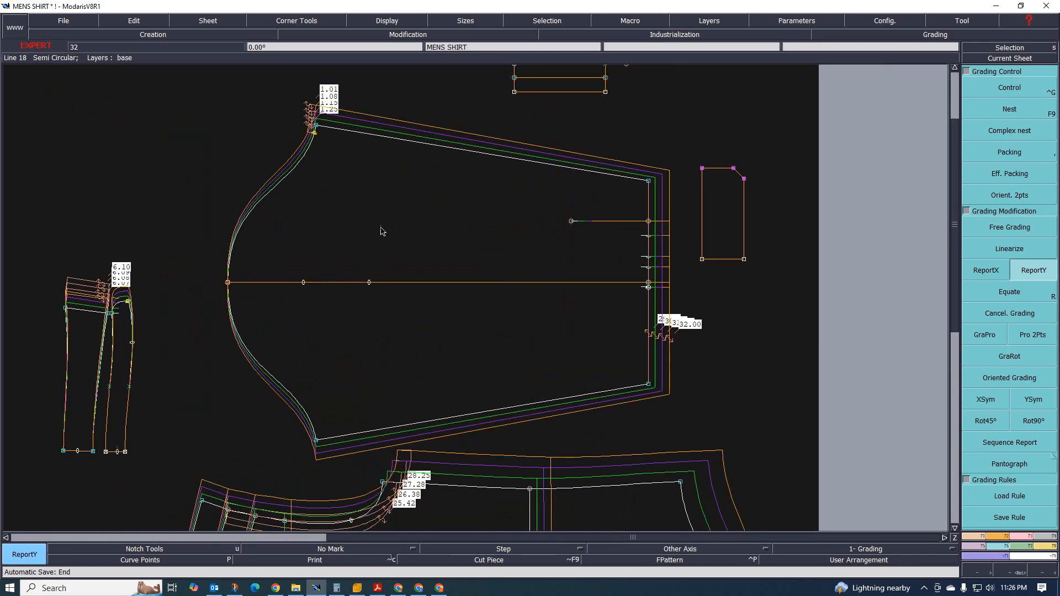
scroll(405, 232, "down", 3)
scroll(403, 233, "up", 2)
scroll(402, 233, "down", 3)
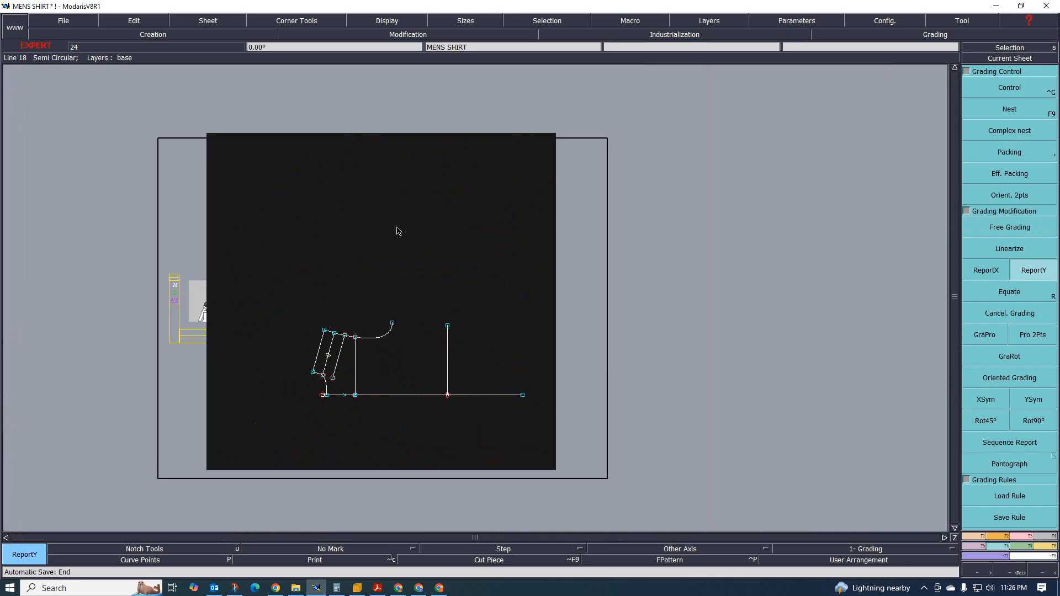
scroll(397, 230, "up", 2)
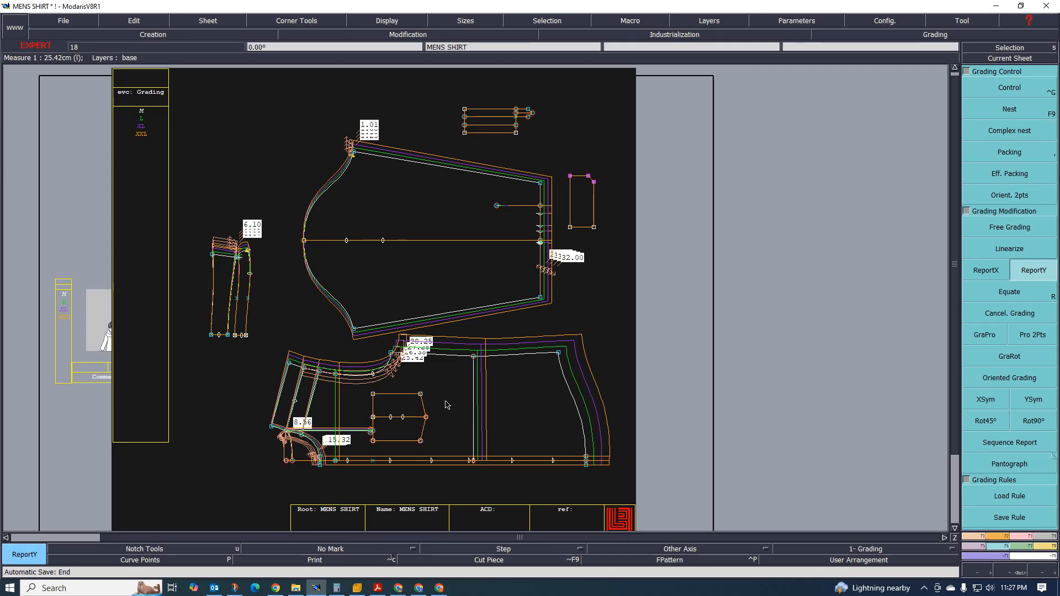
scroll(428, 298, "up", 2)
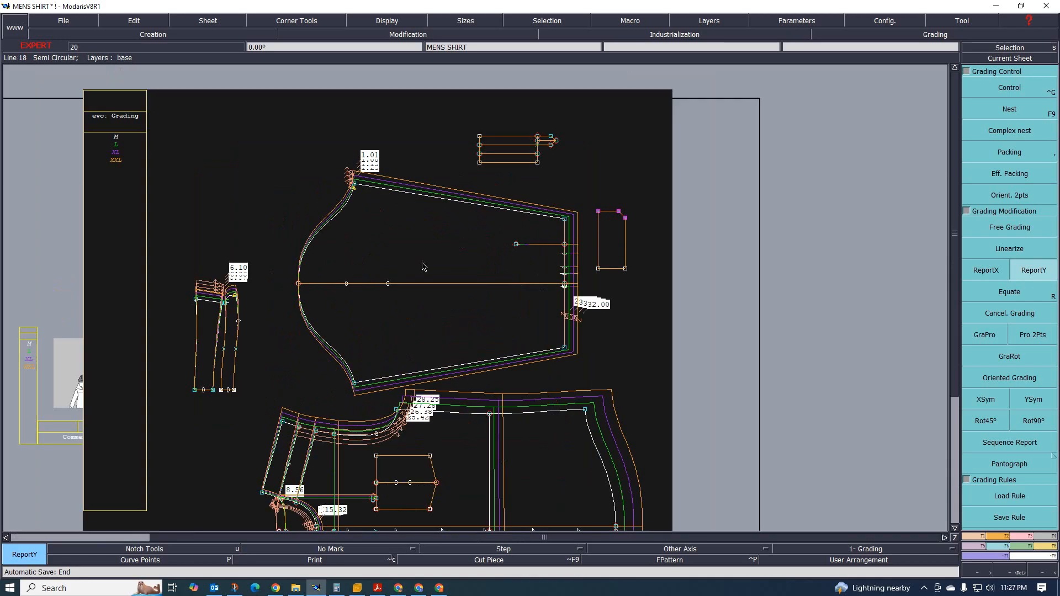
scroll(434, 272, "down", 2)
scroll(450, 283, "up", 1)
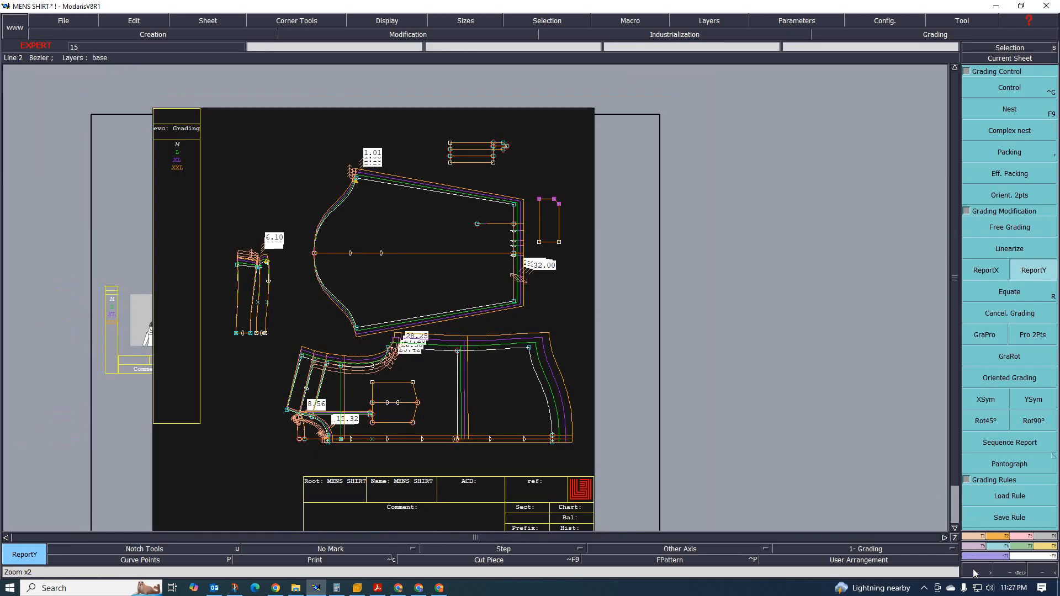
left_click(922, 588)
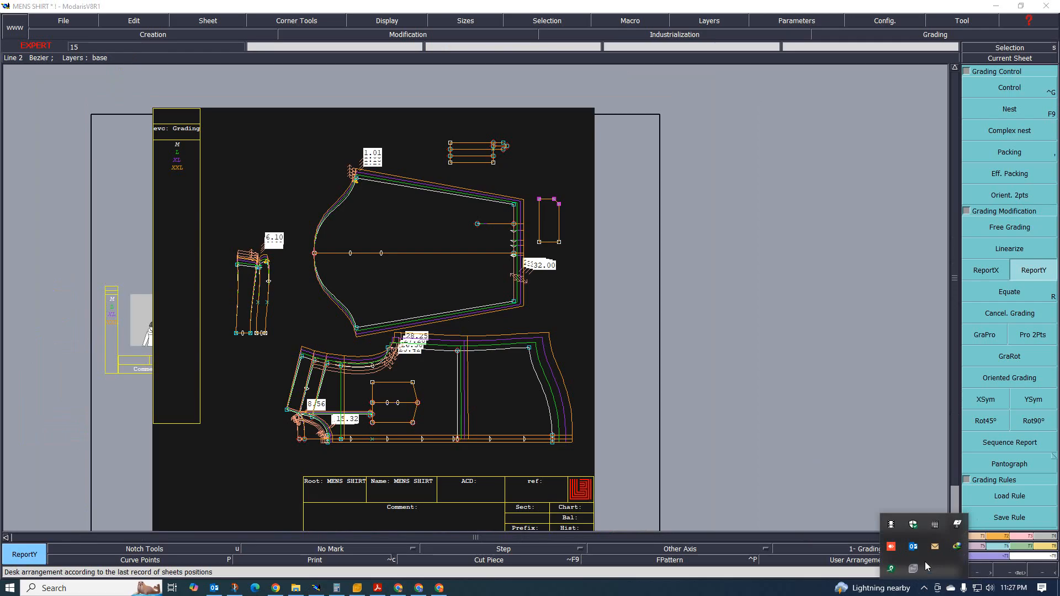